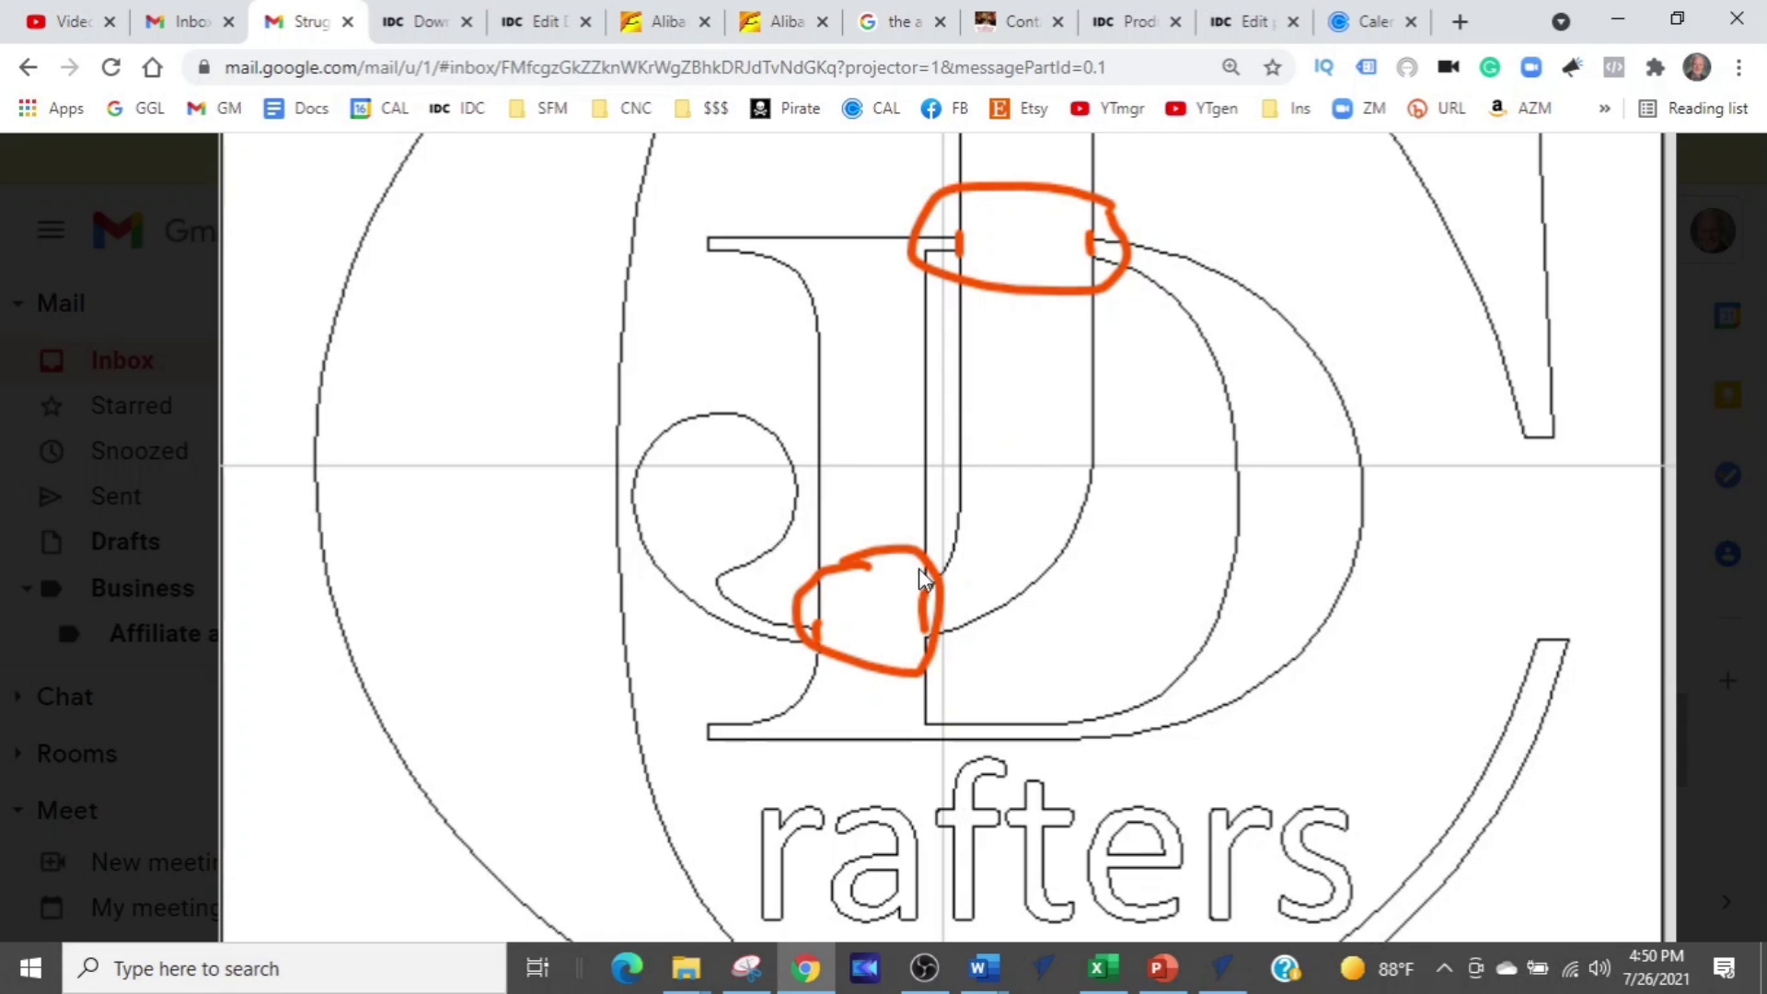
Examine the two circled overlap areas between the J and D in the emailed logo image
click(826, 916)
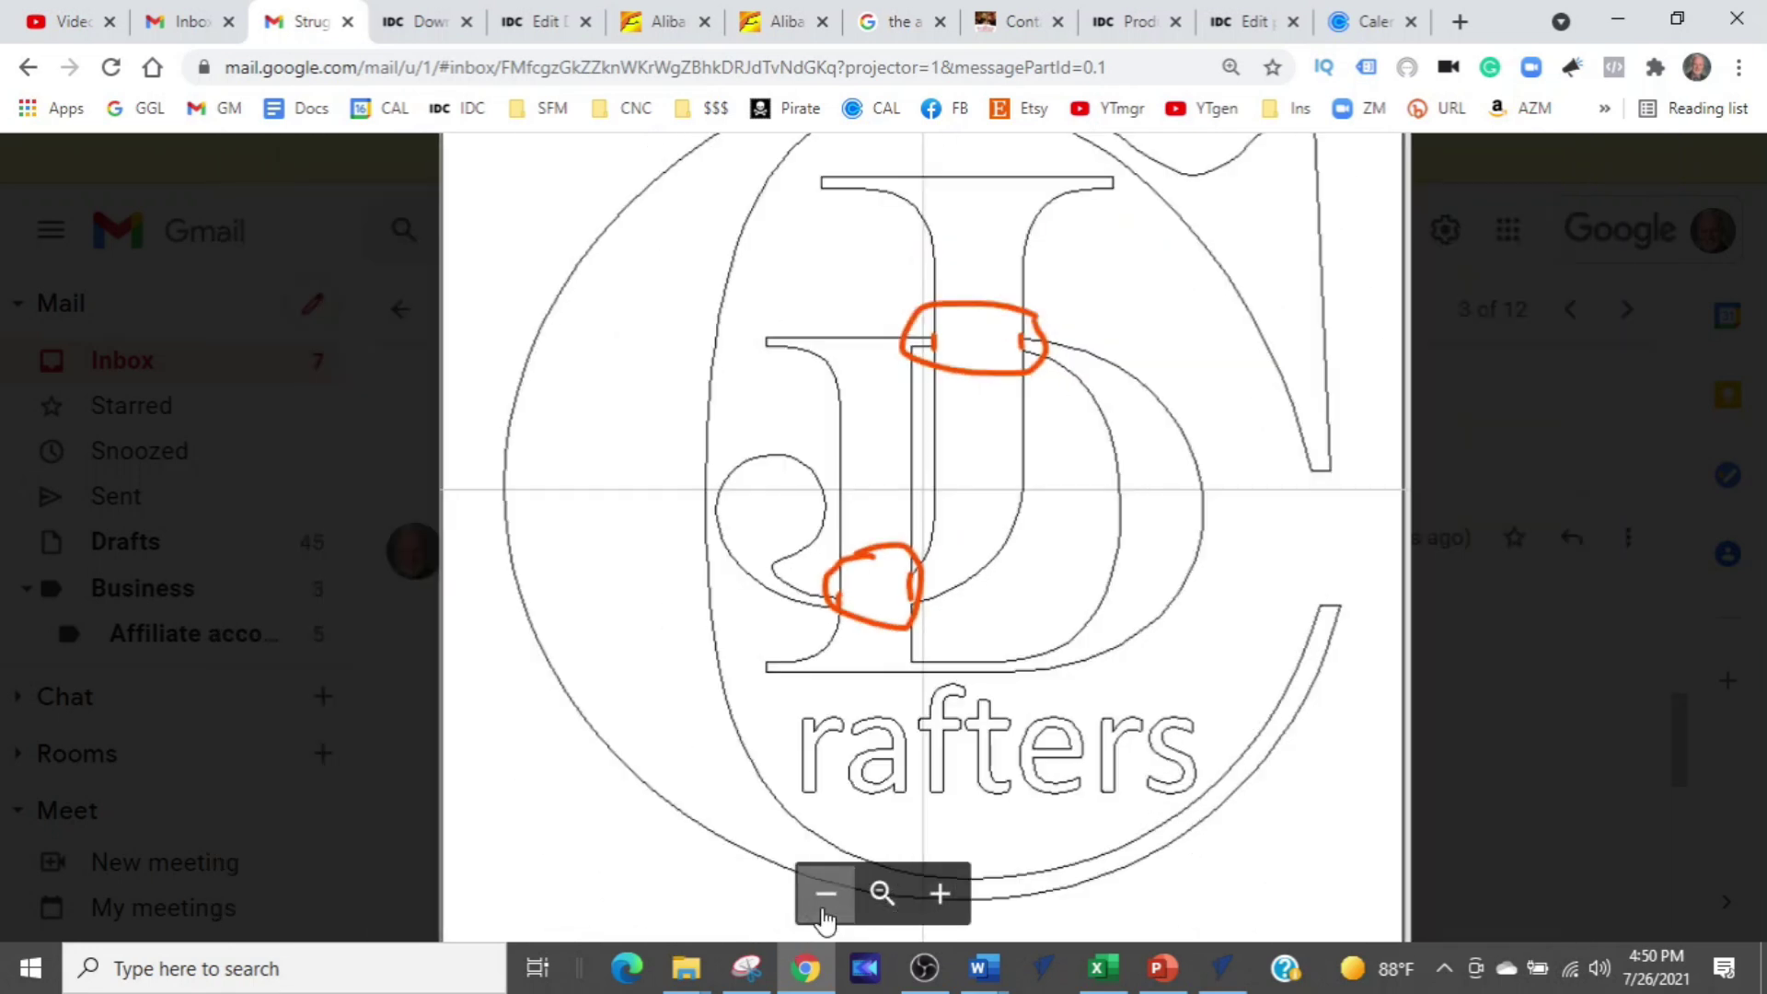
click(826, 894)
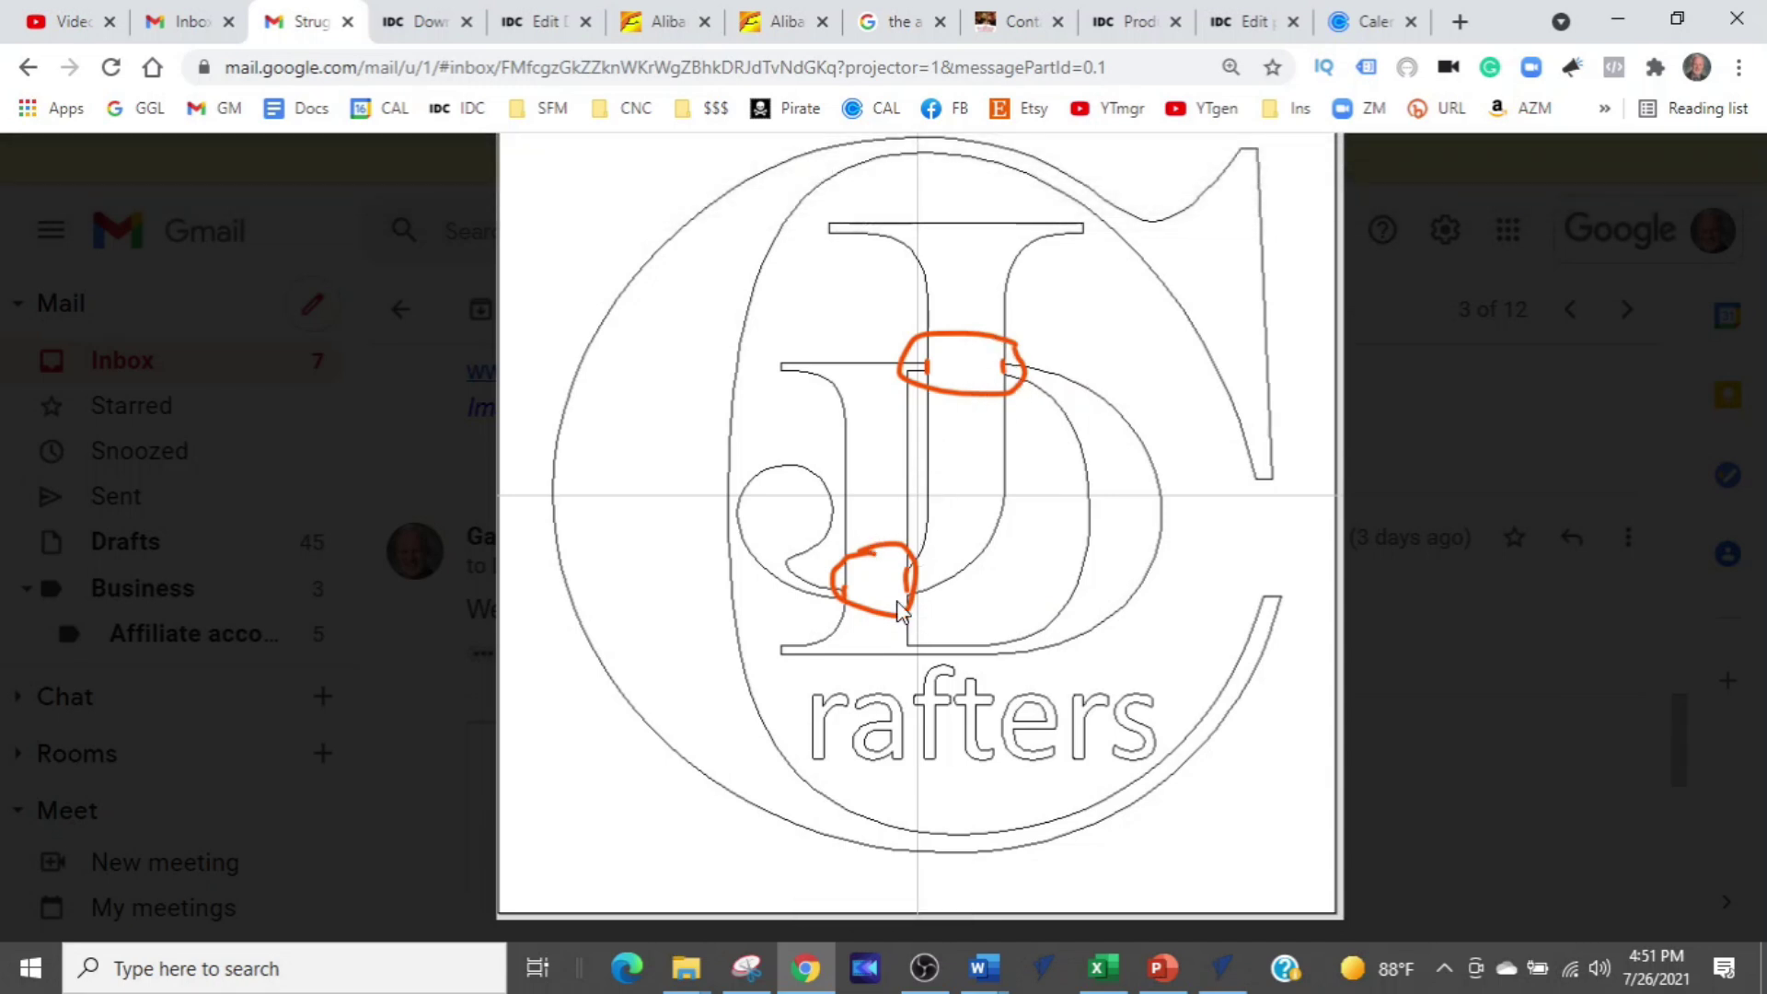
ctrl+scroll(966, 394, up, 3)
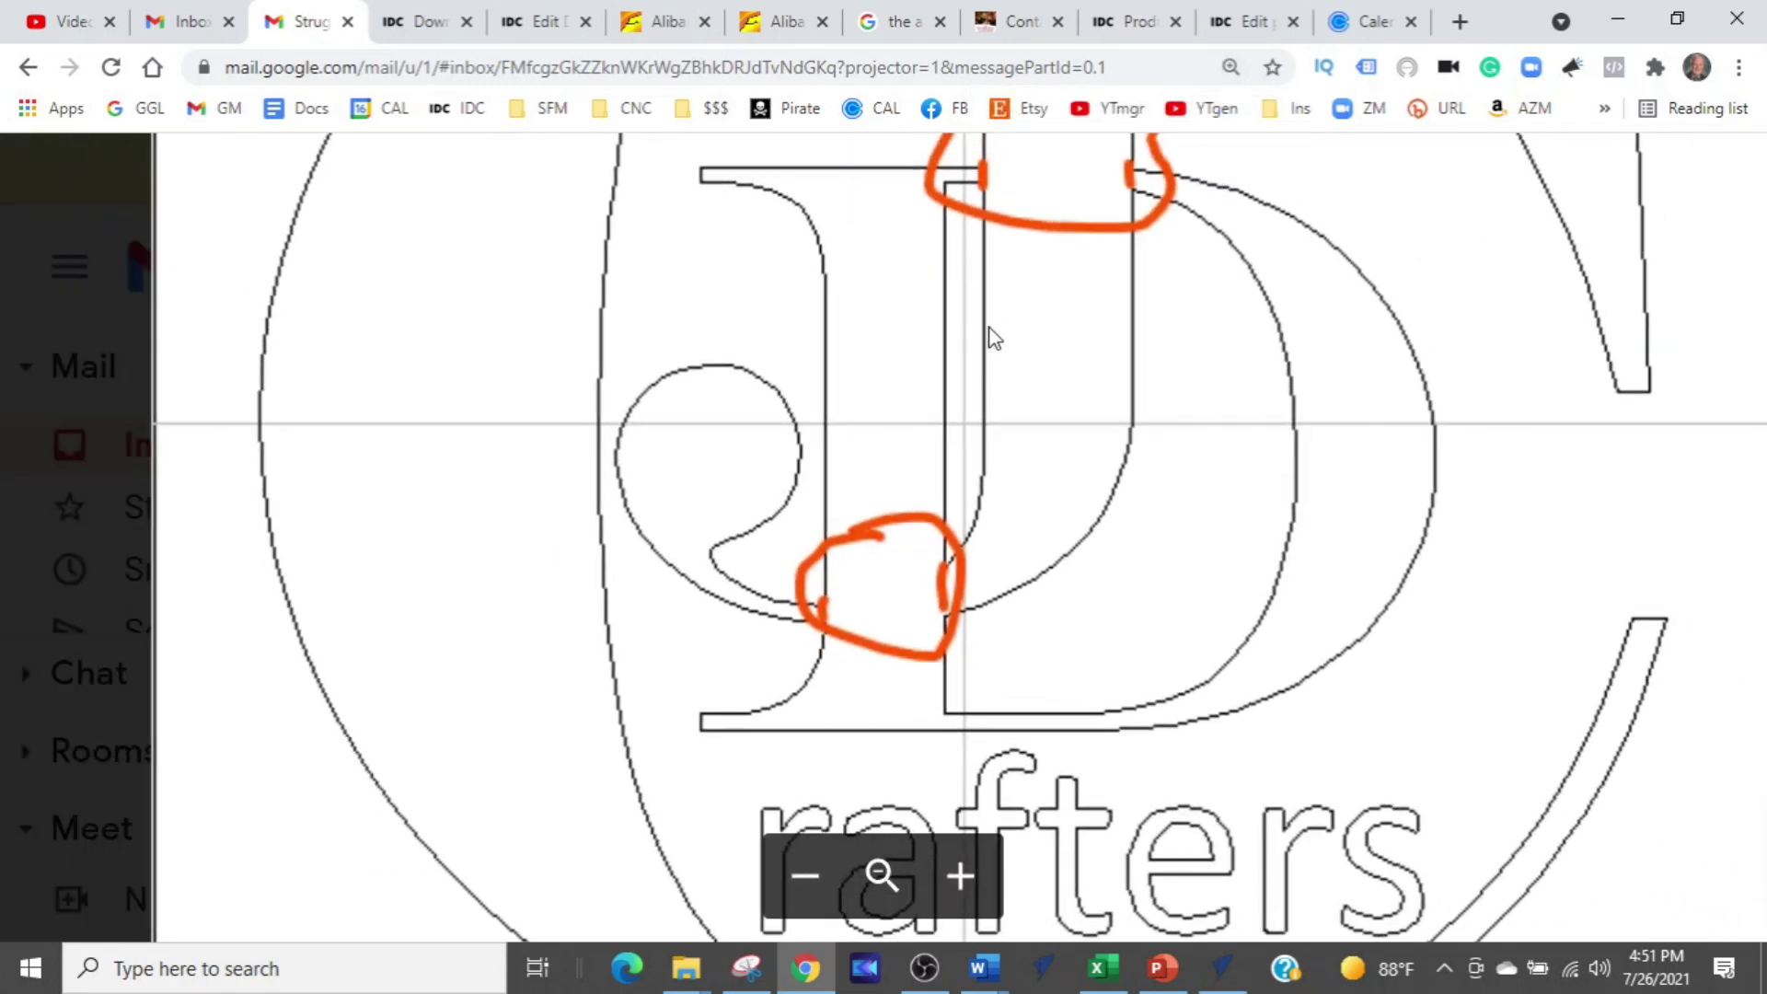
mouse_move(996, 185)
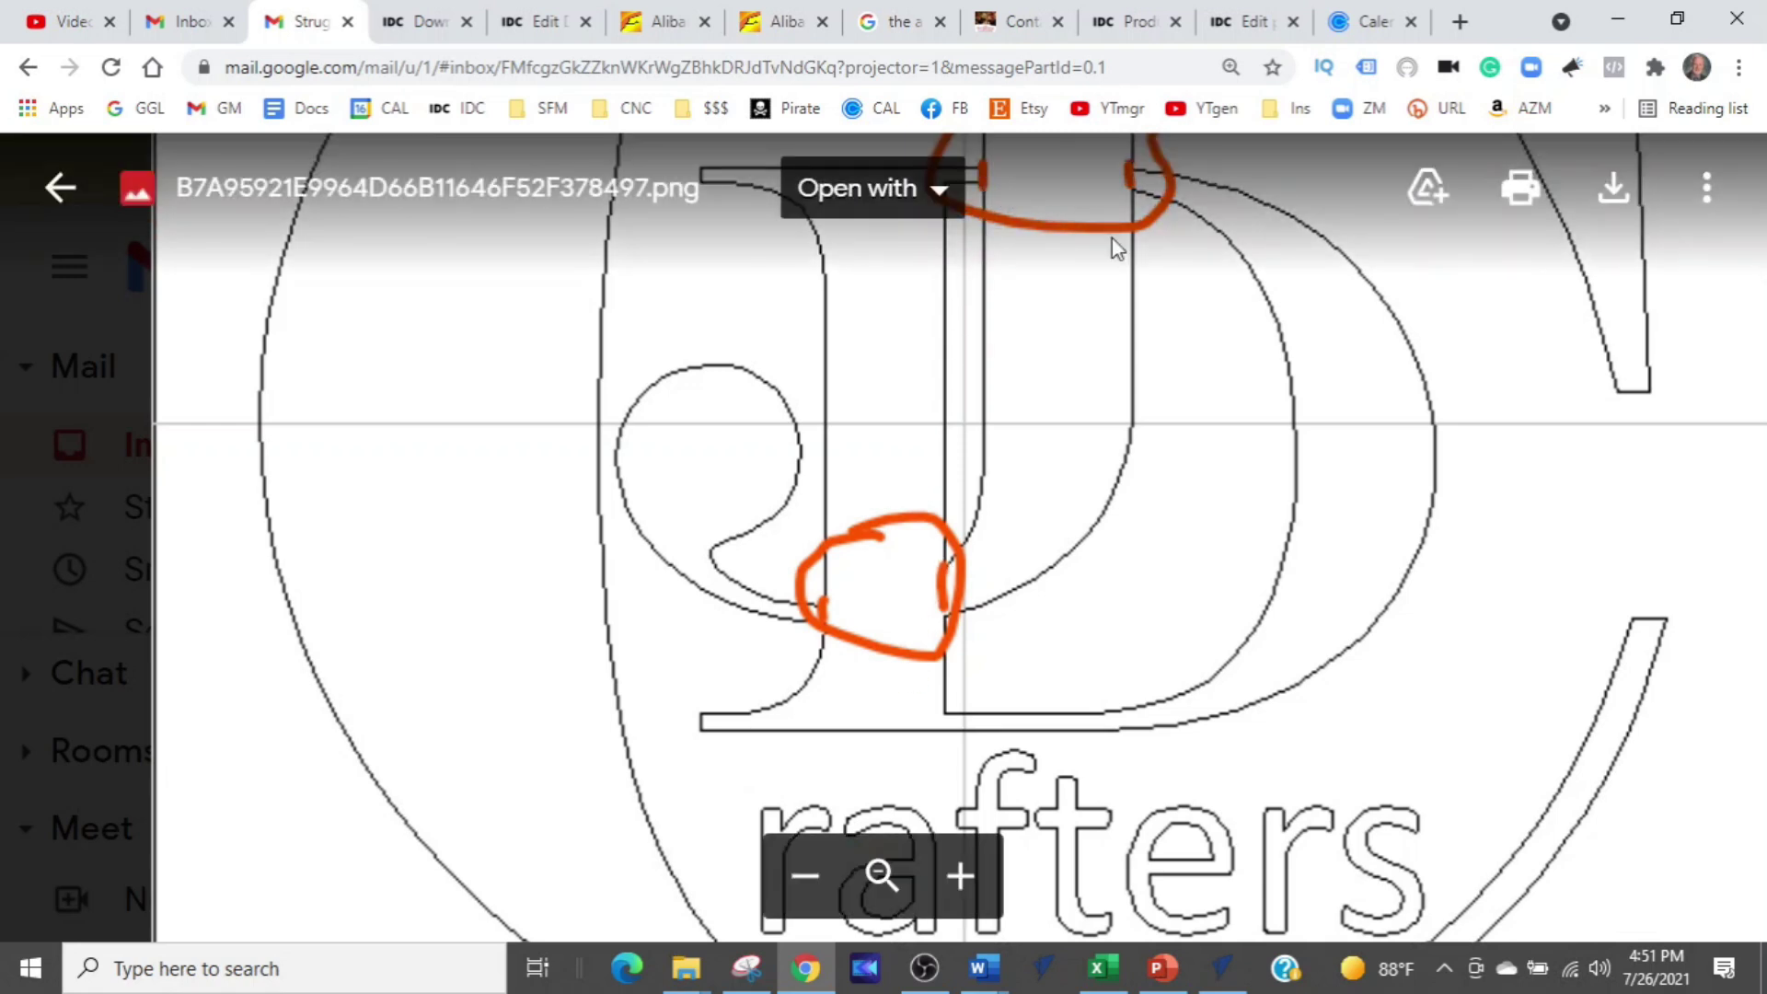
click(806, 879)
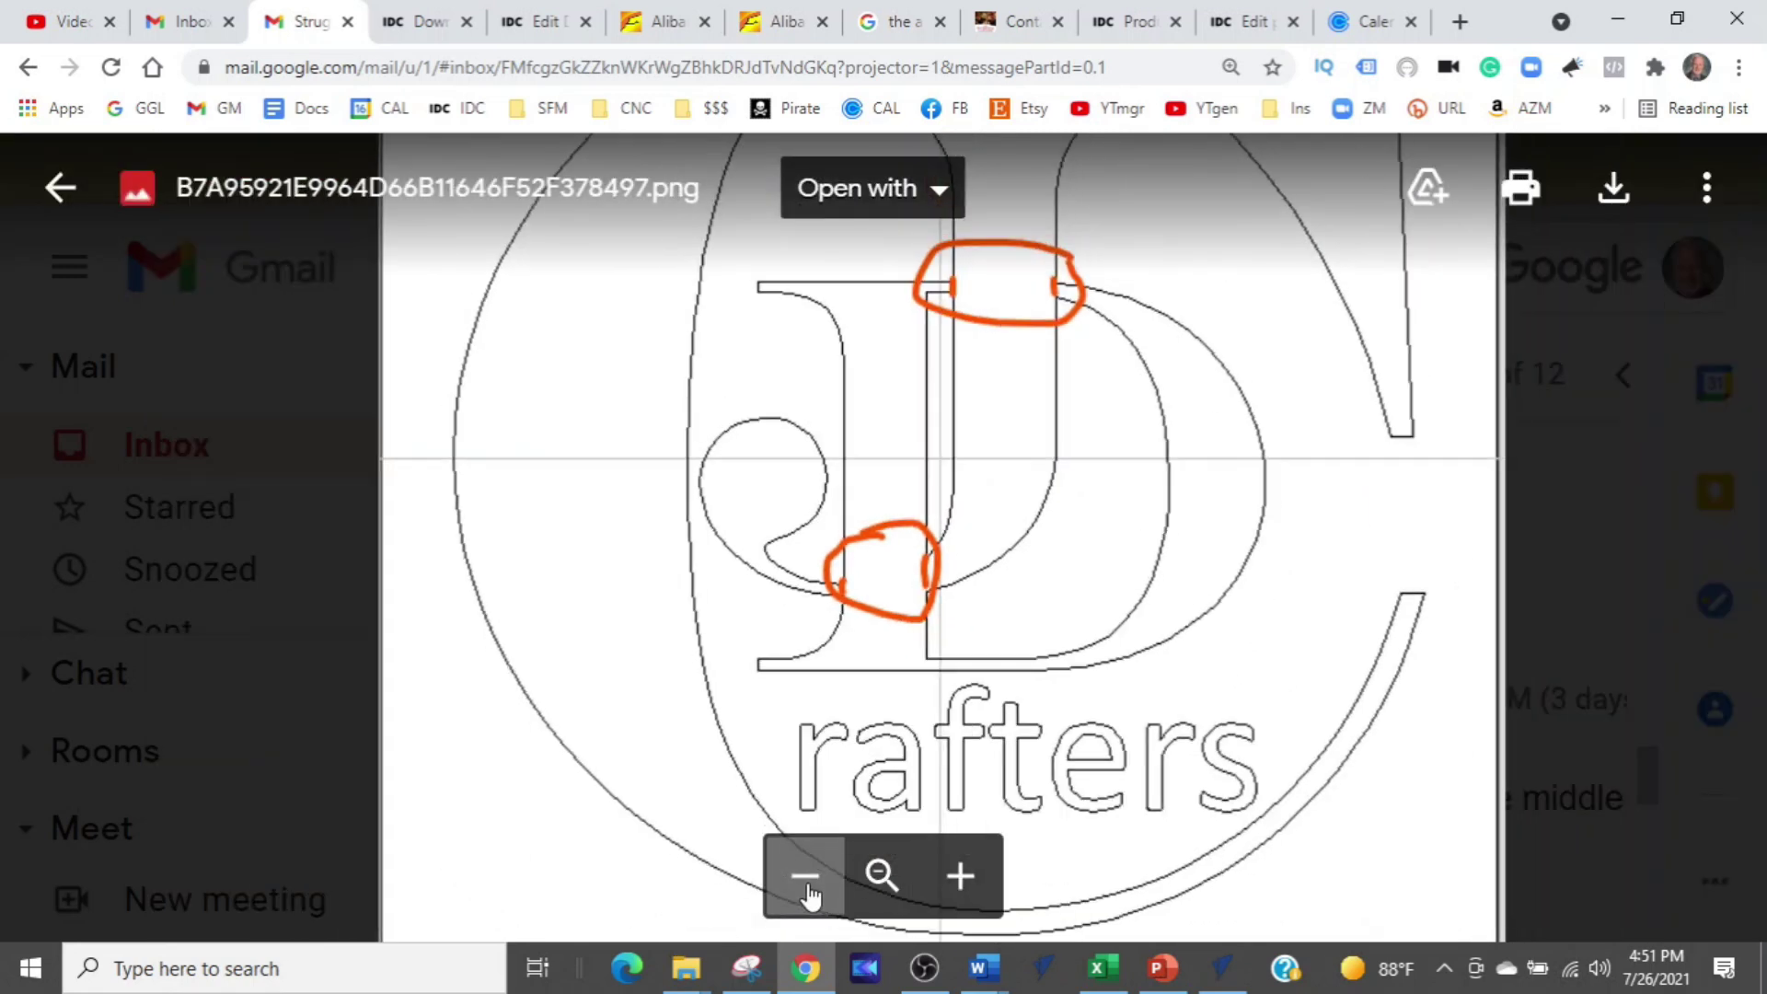
click(806, 879)
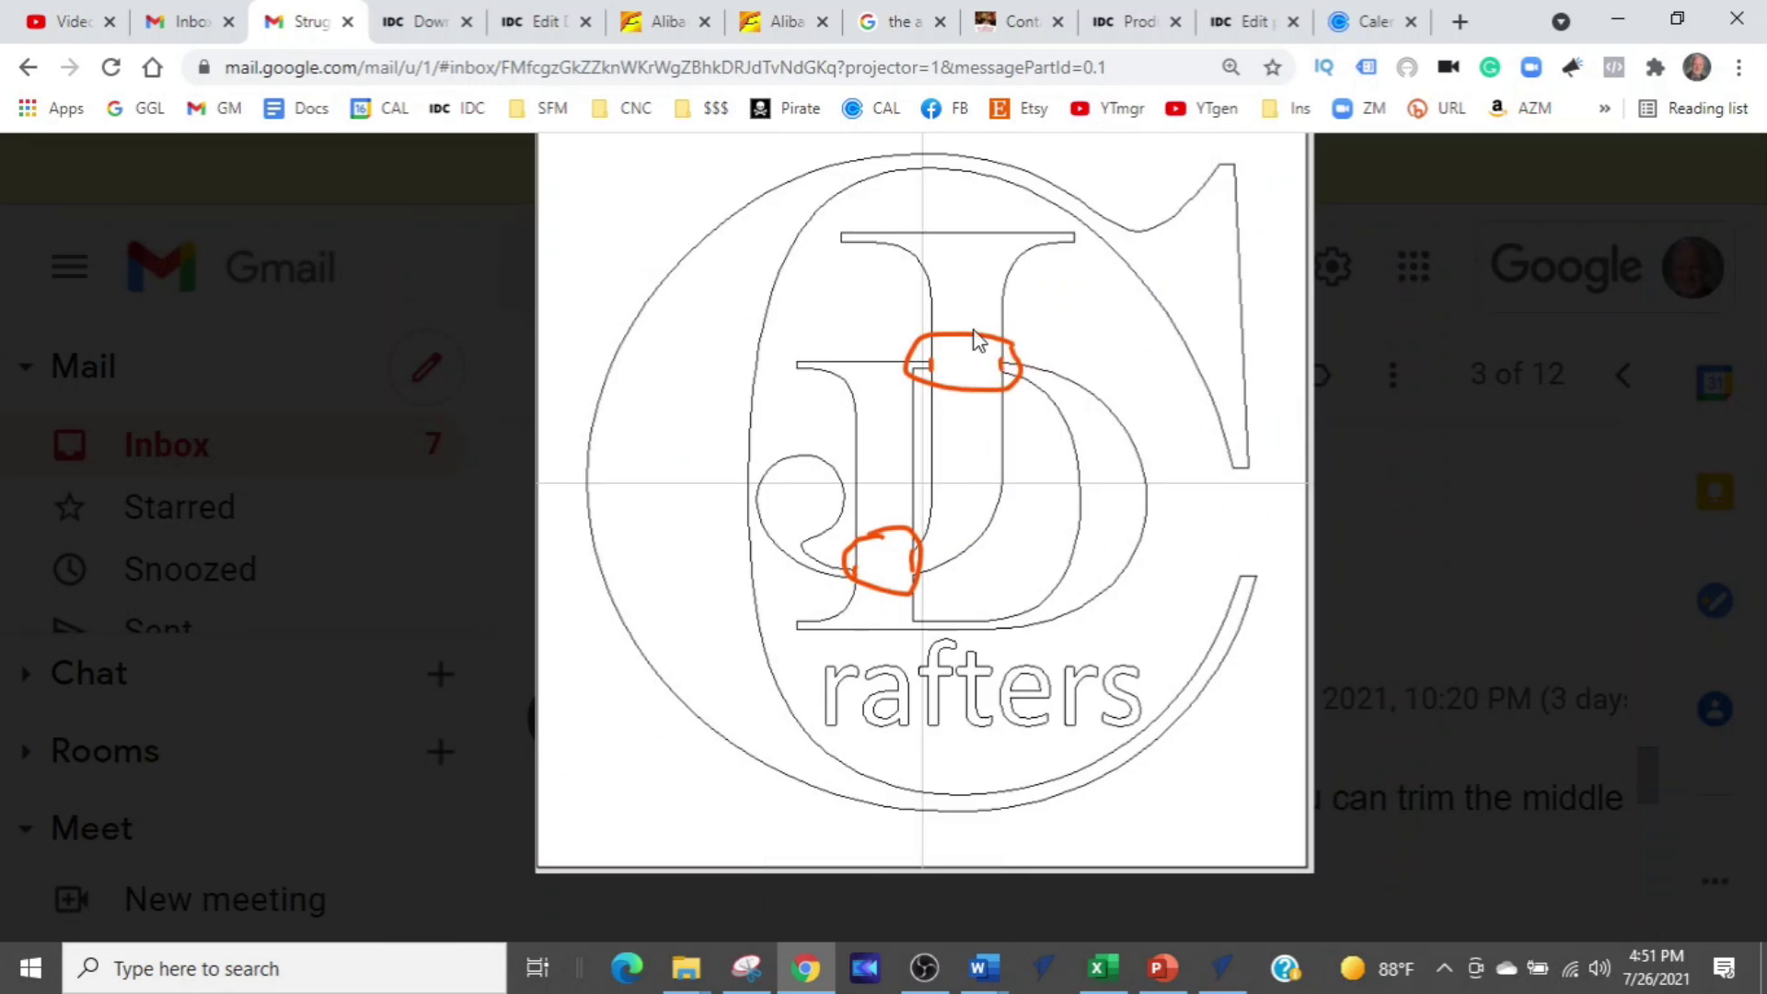
mouse_move(959, 254)
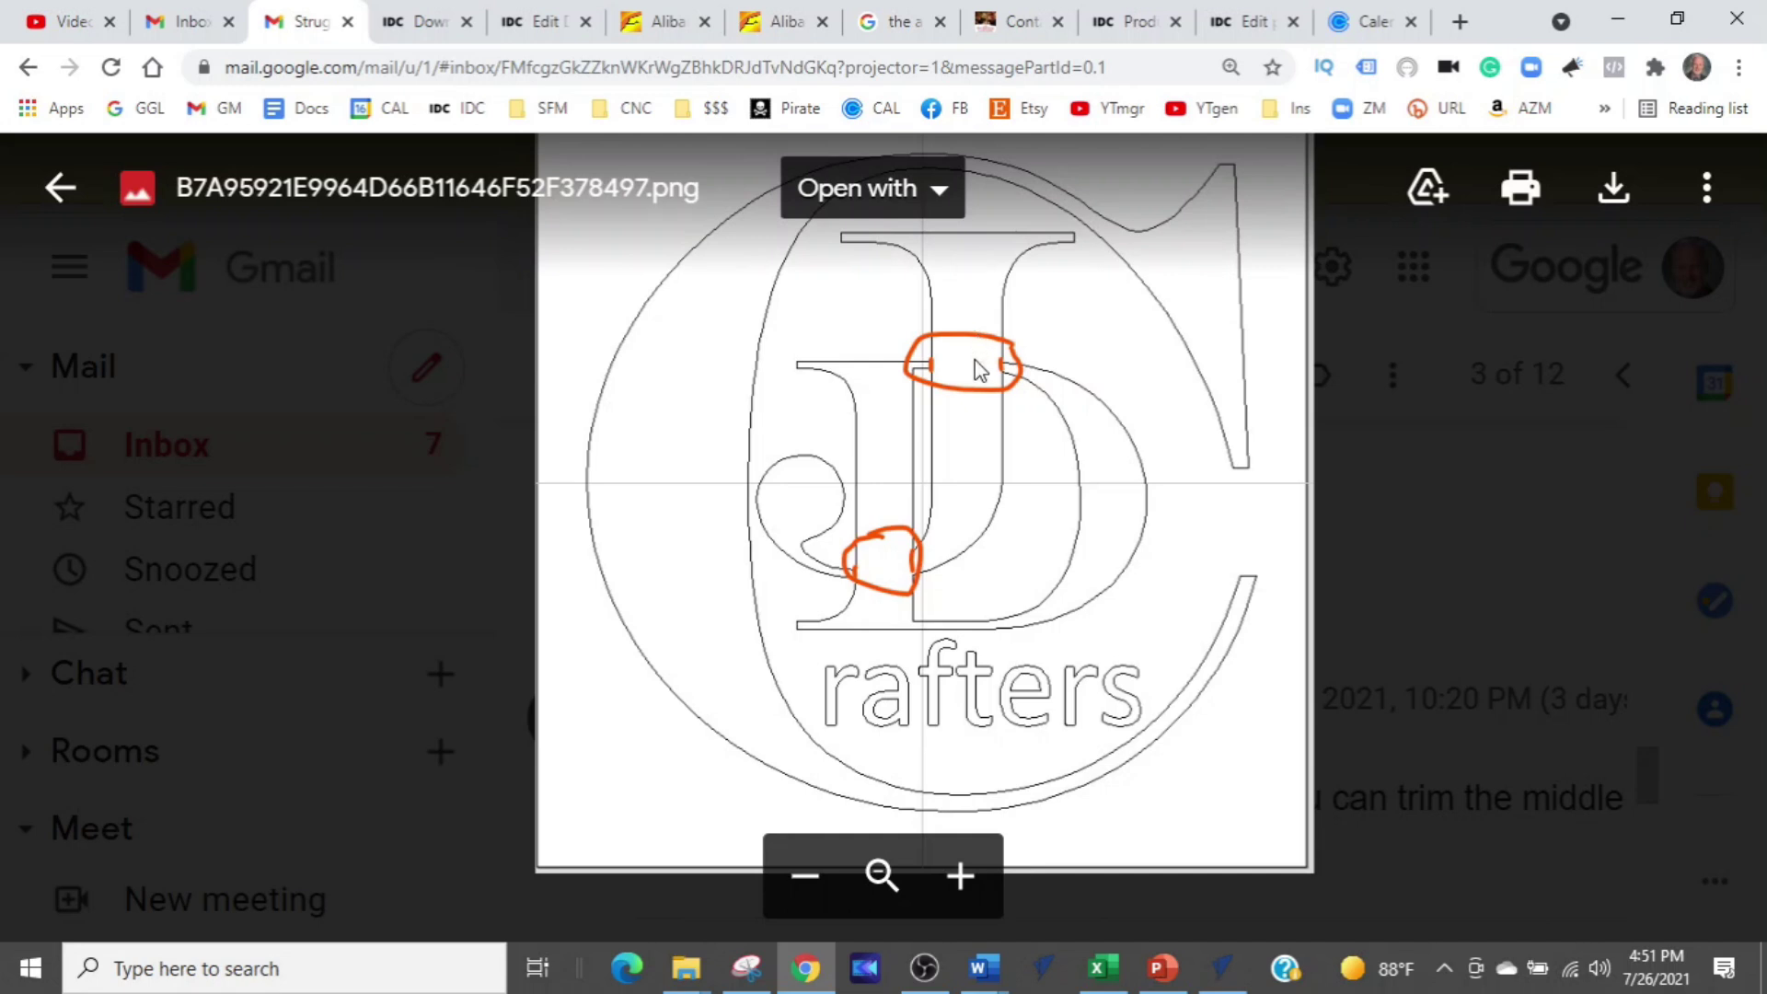
click(971, 384)
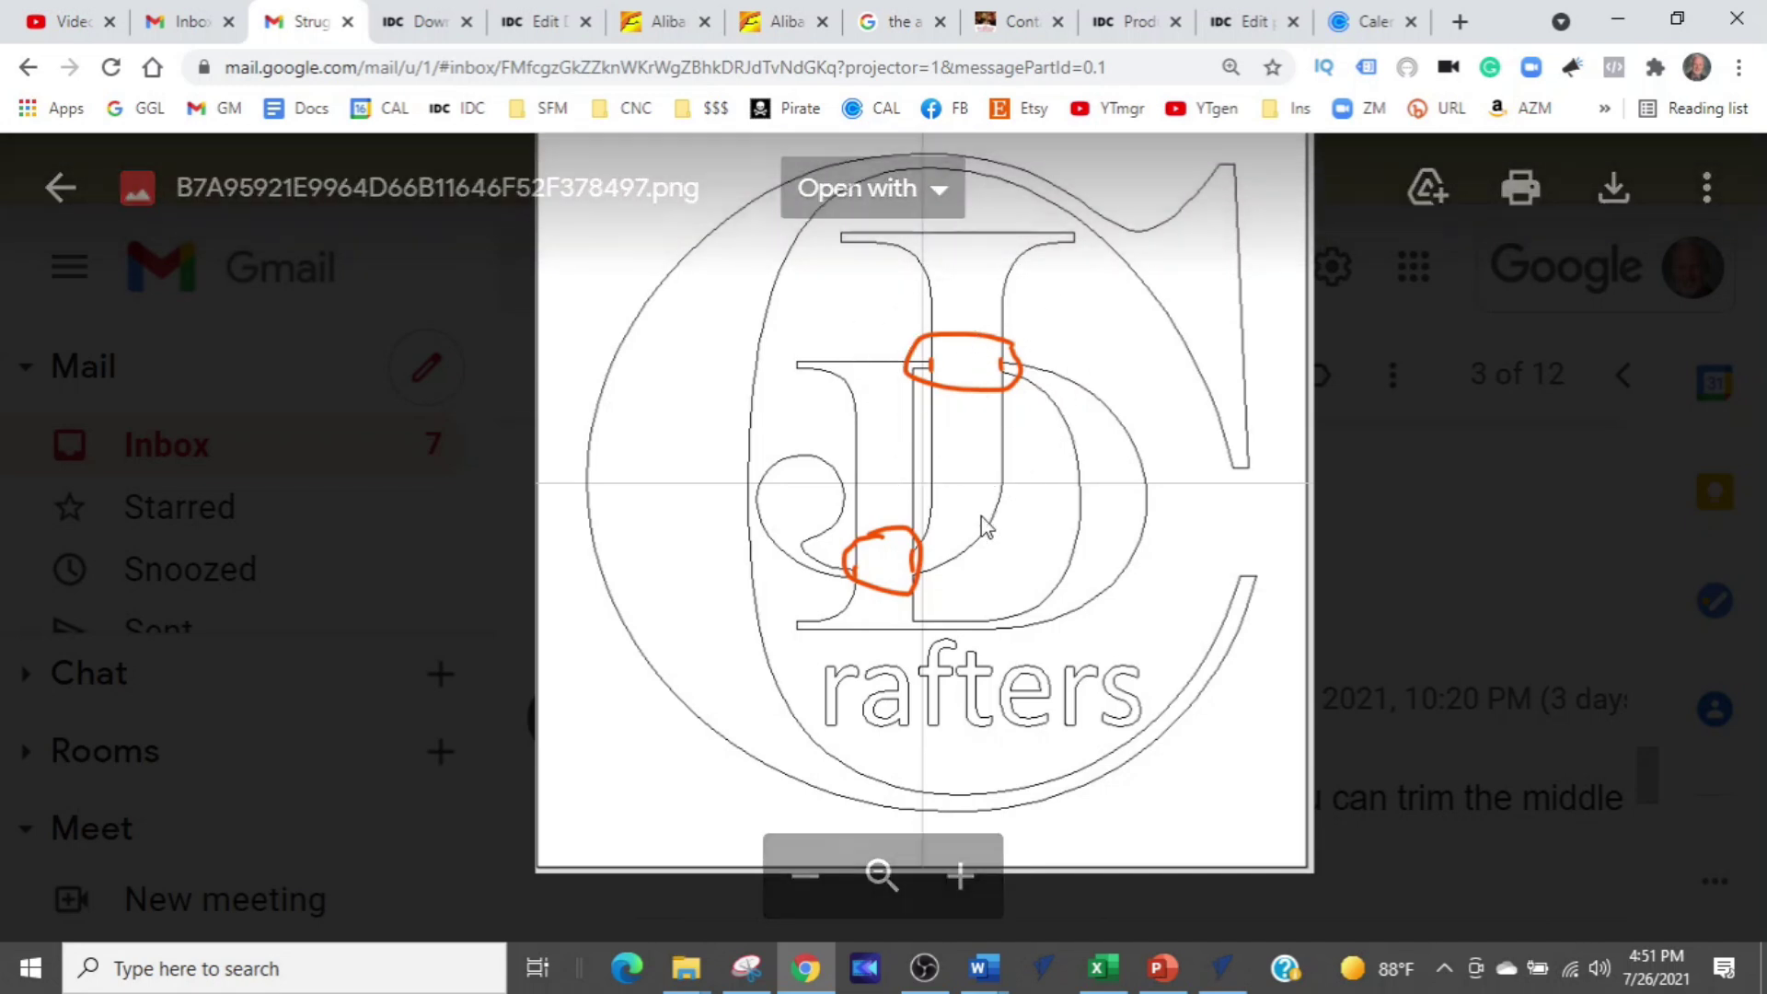
click(834, 569)
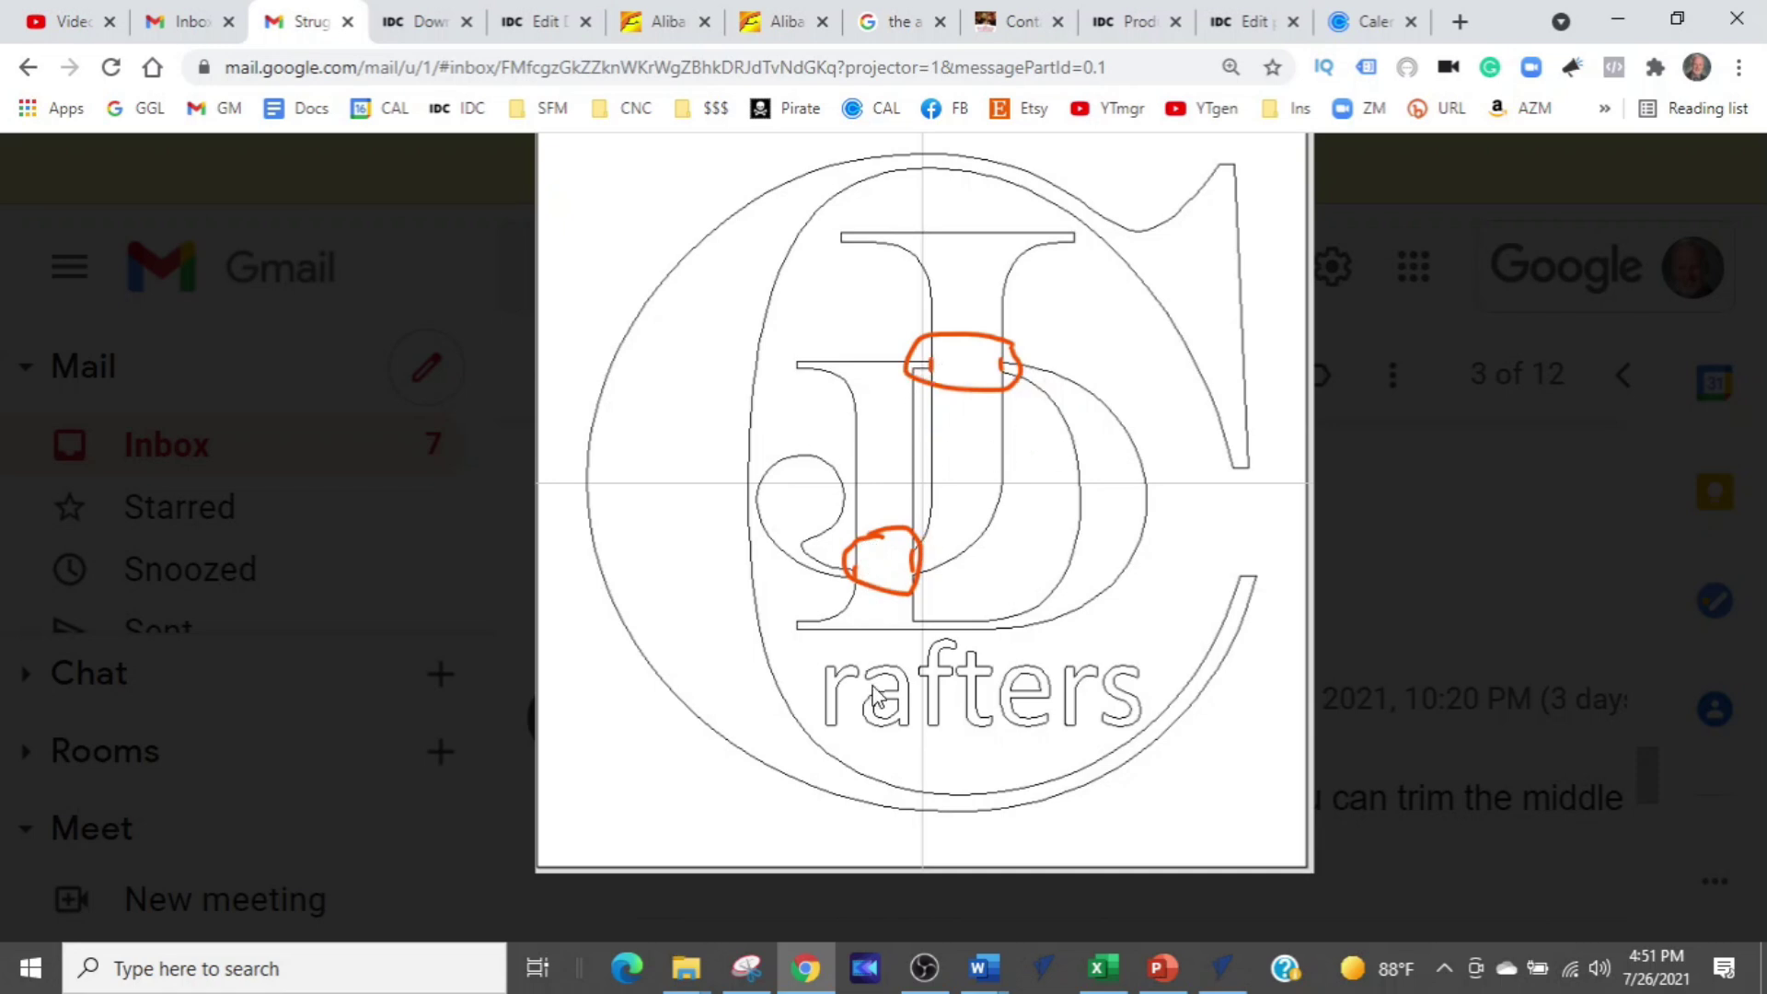
Switch to the Logo drawing in VCarve Pro and view the interlocked J and D at the centre of the logo
click(1210, 971)
click(1229, 556)
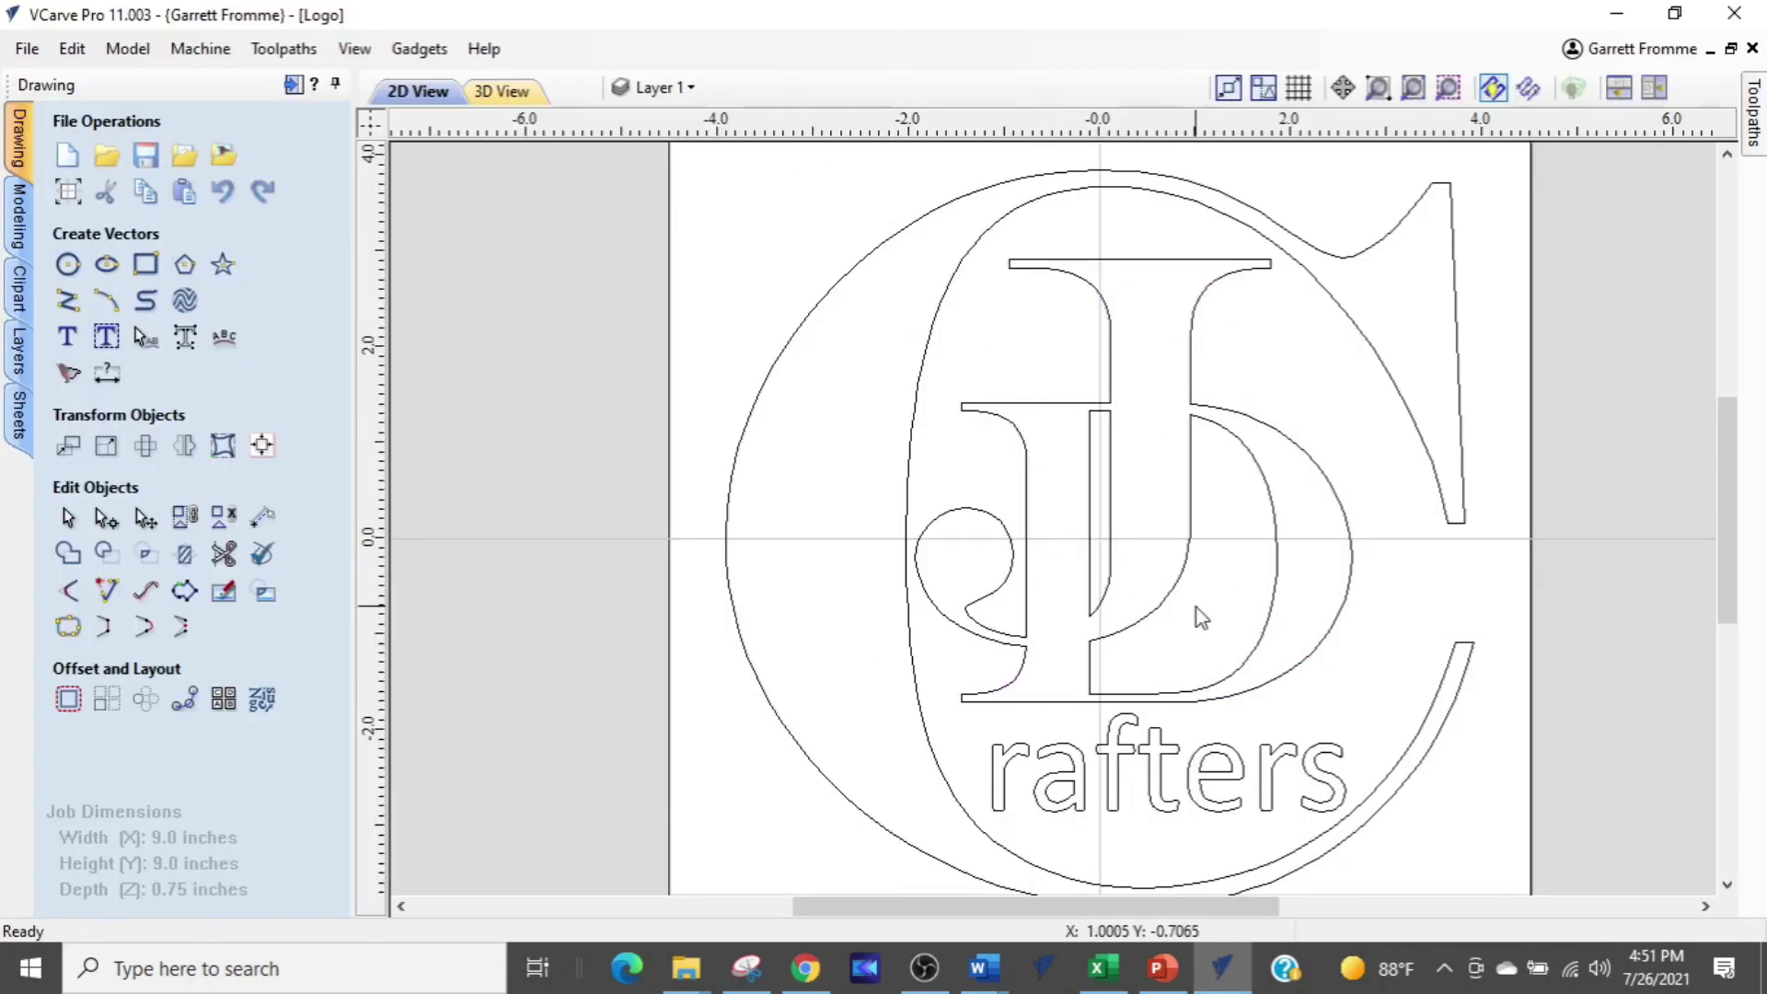
scroll(1200, 618, up, 1)
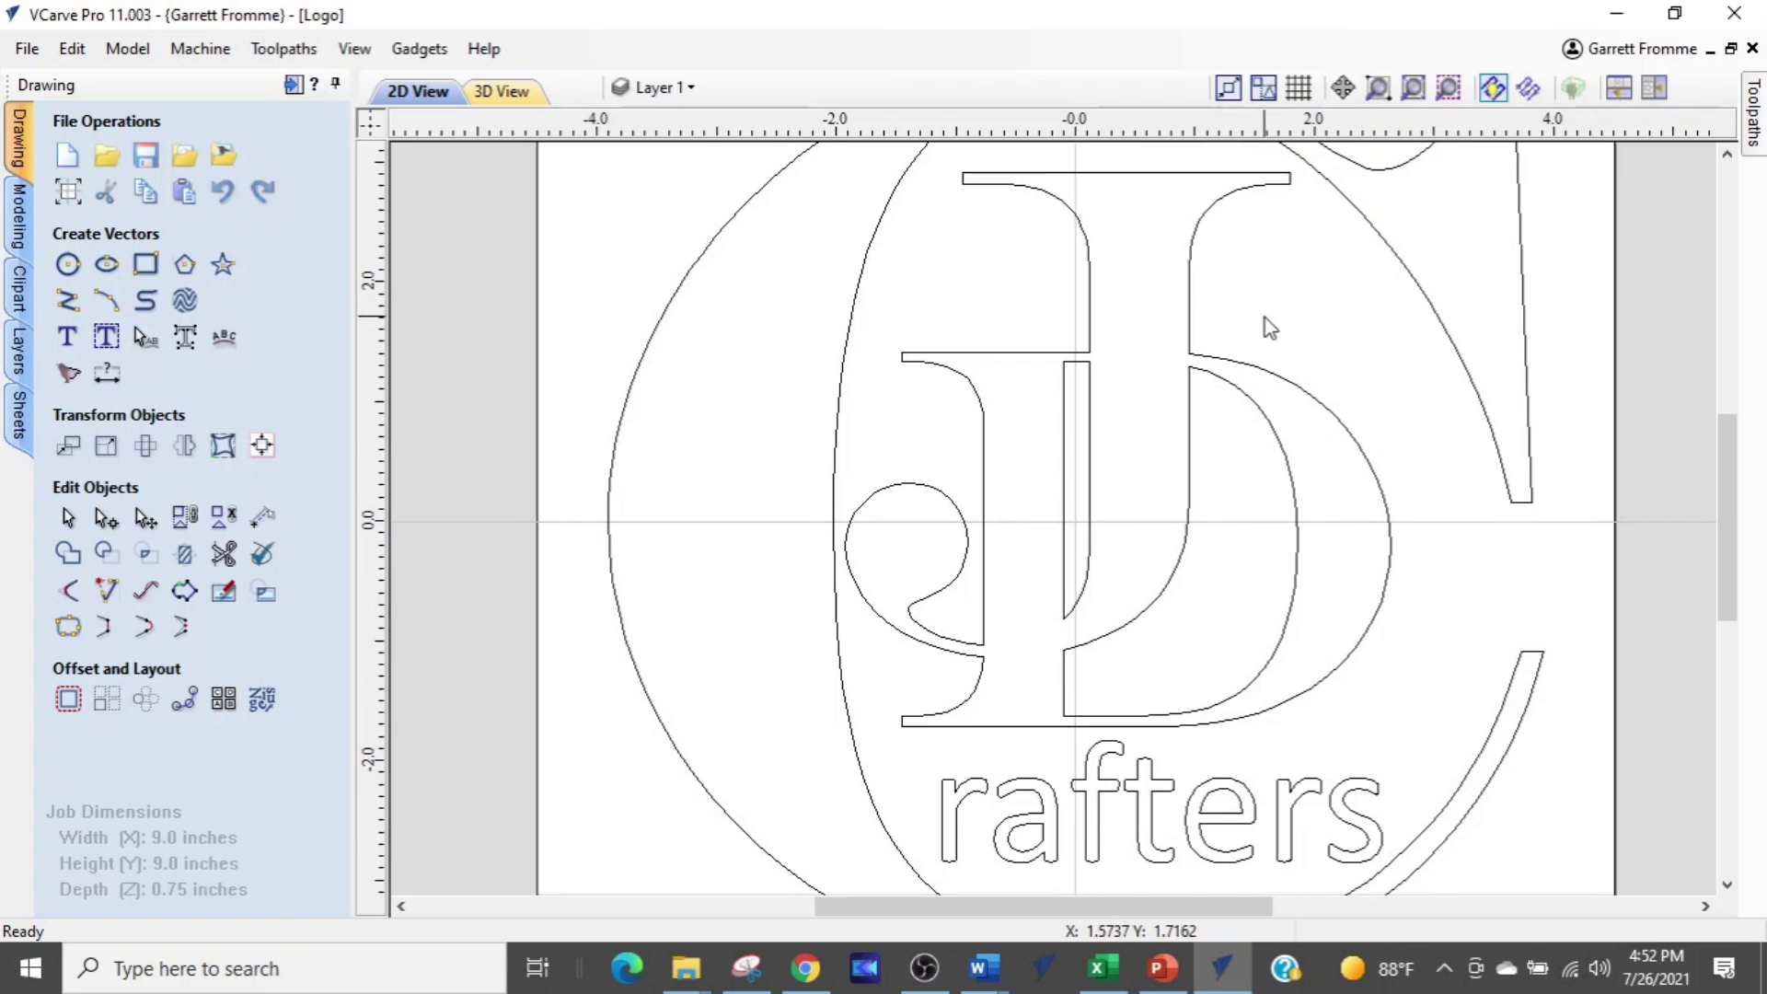
middle_drag(1163, 410, 1151, 494)
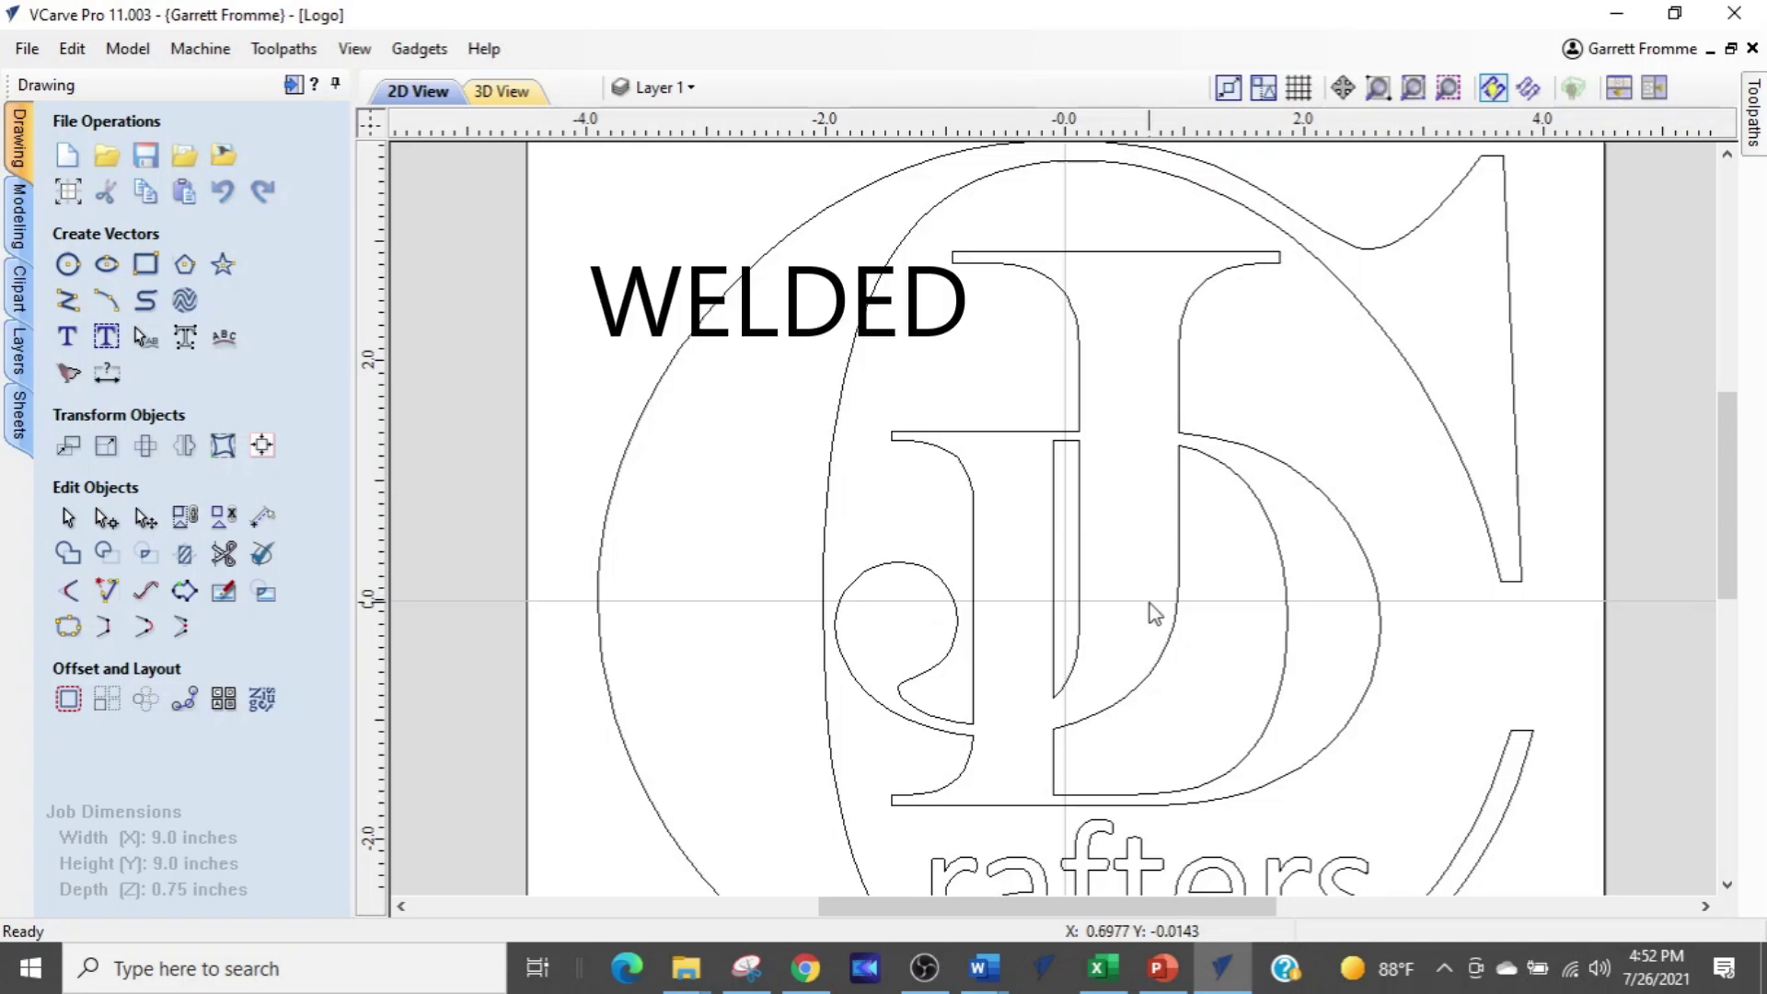
Create the letter J in Times New Roman, 0.5 inches high, inside the thick stroke of the large C at about X -3.13, Y 1.03
click(68, 337)
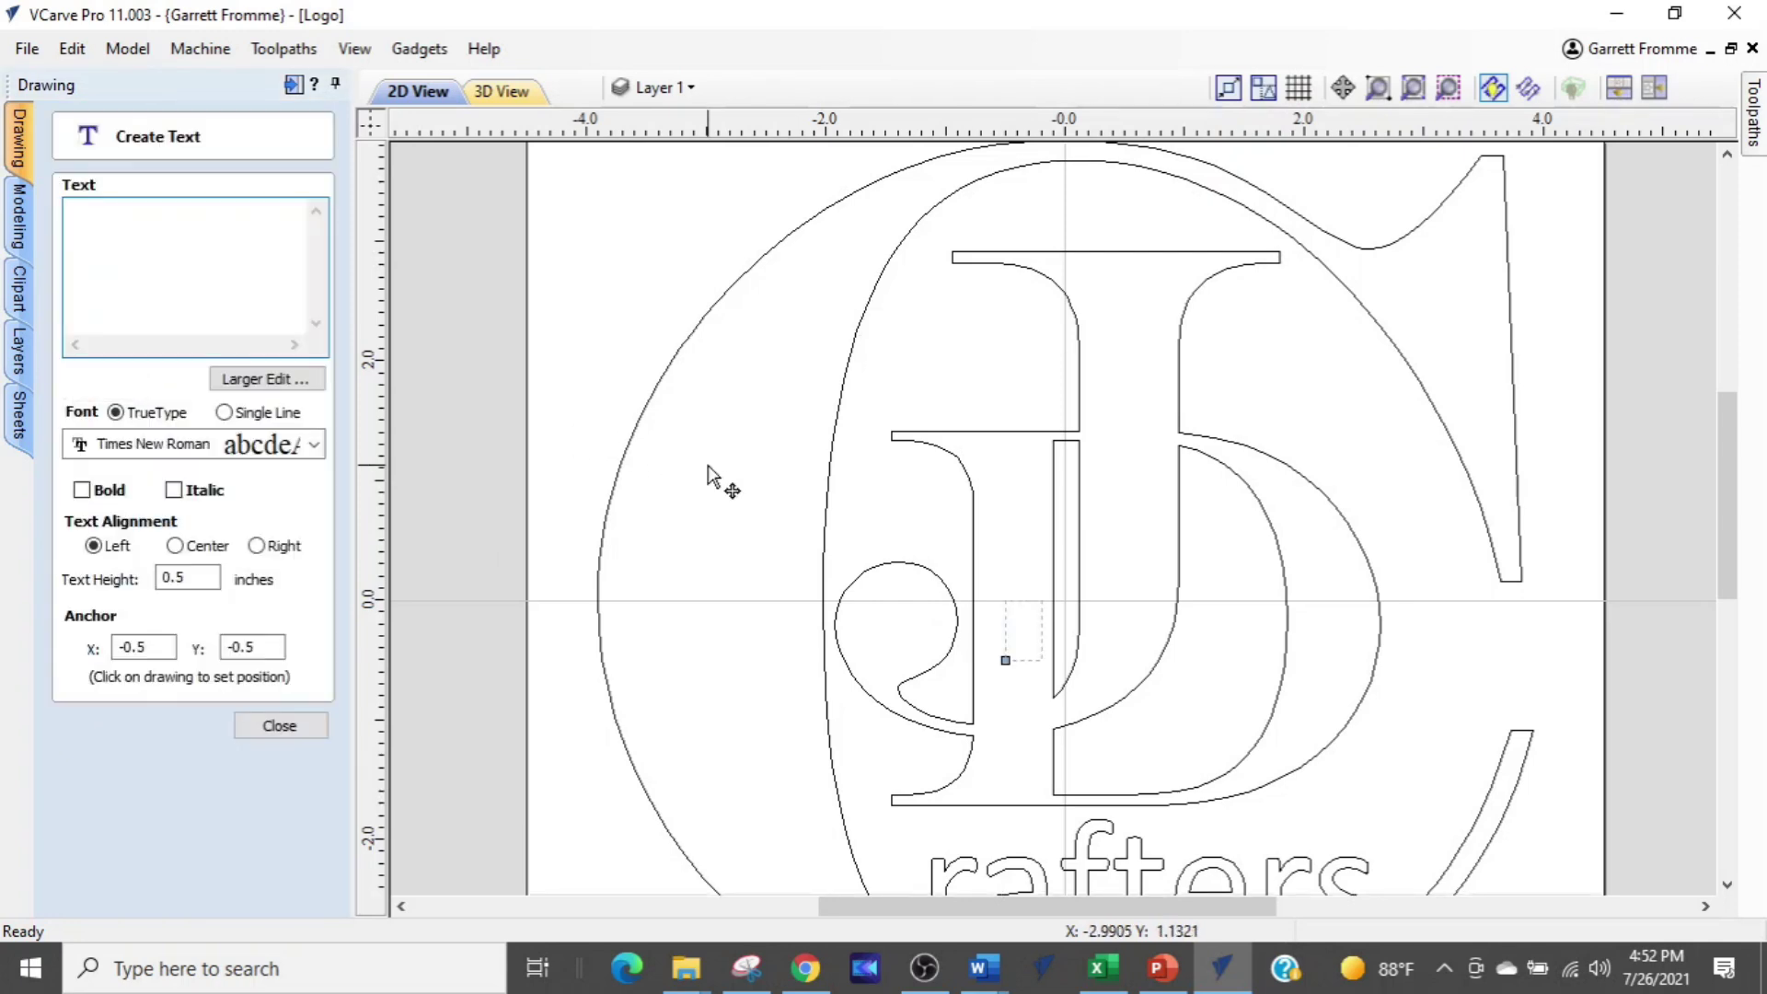
click(691, 477)
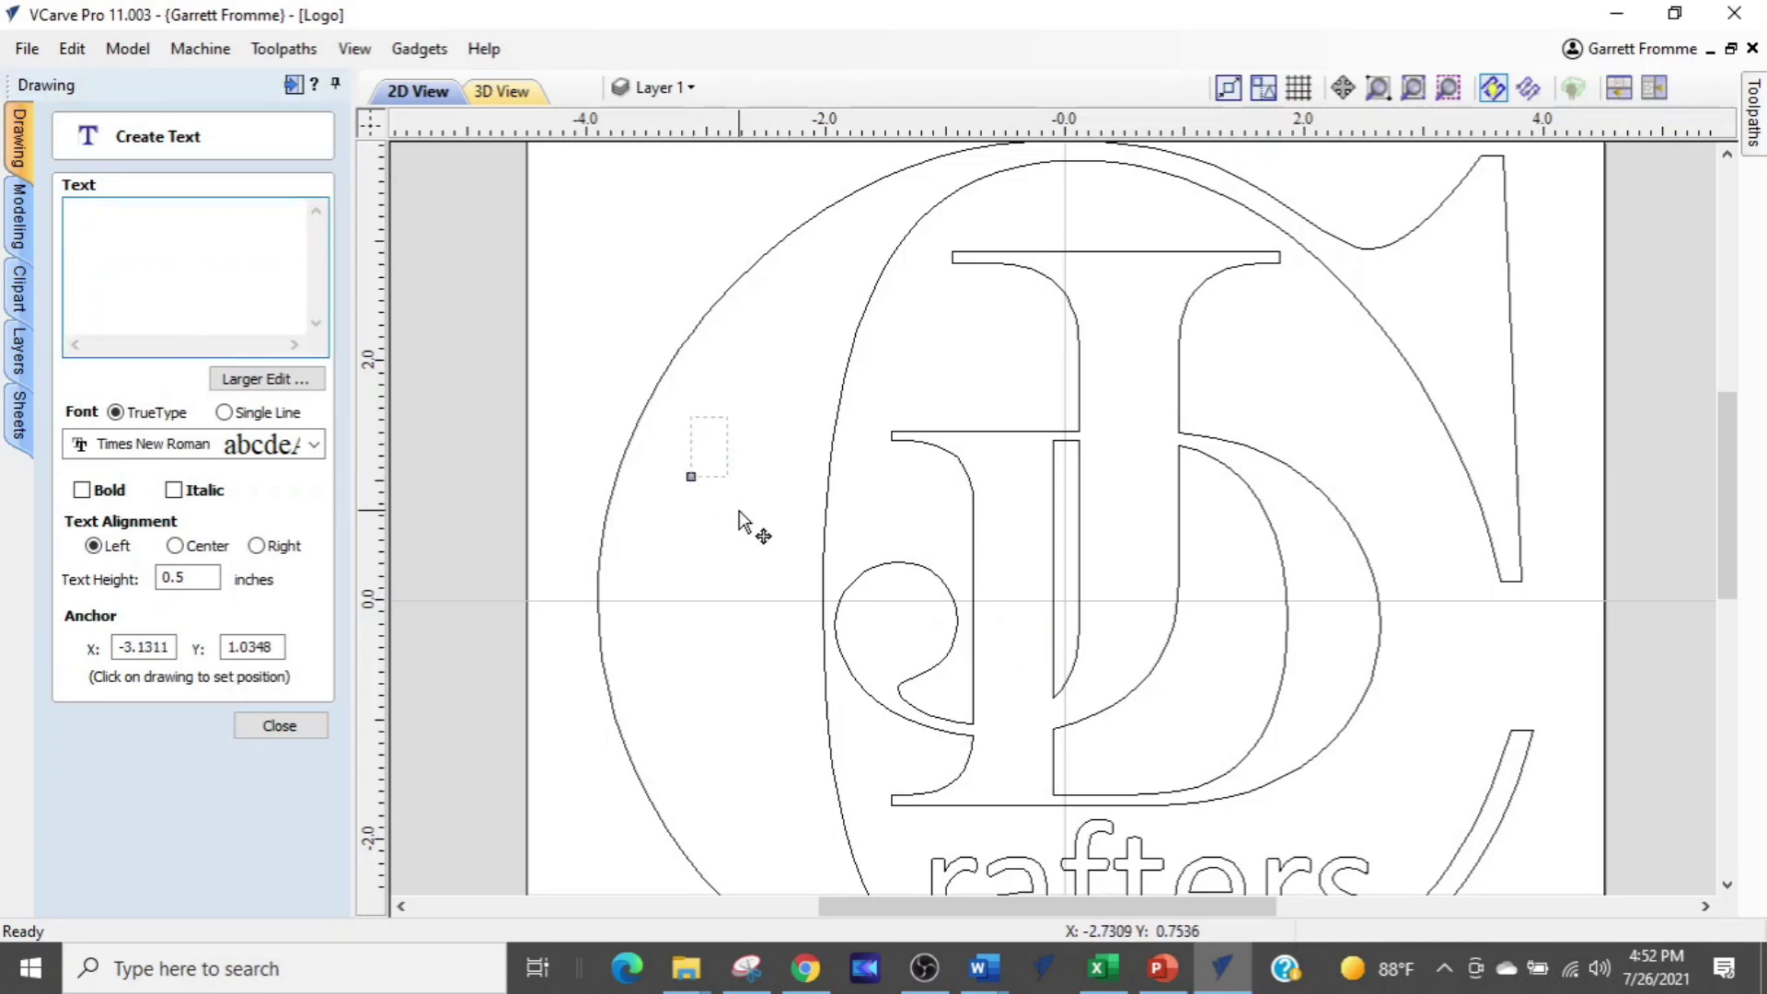
text(J)
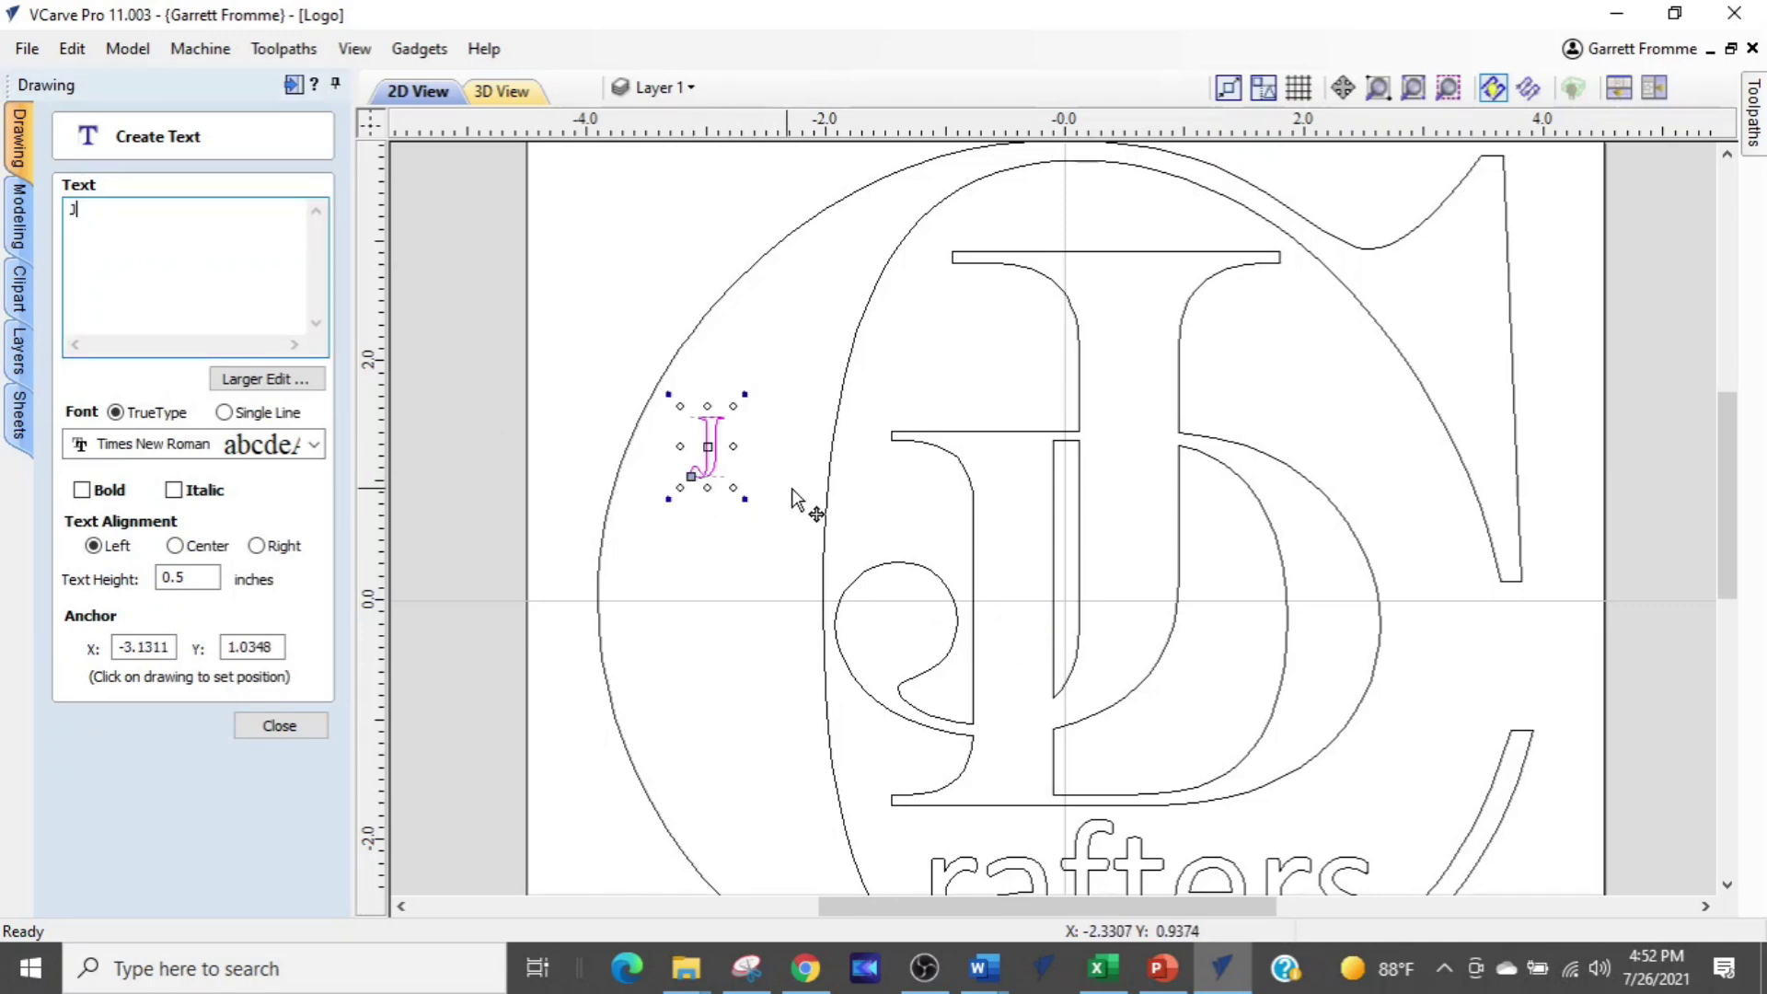
click(263, 730)
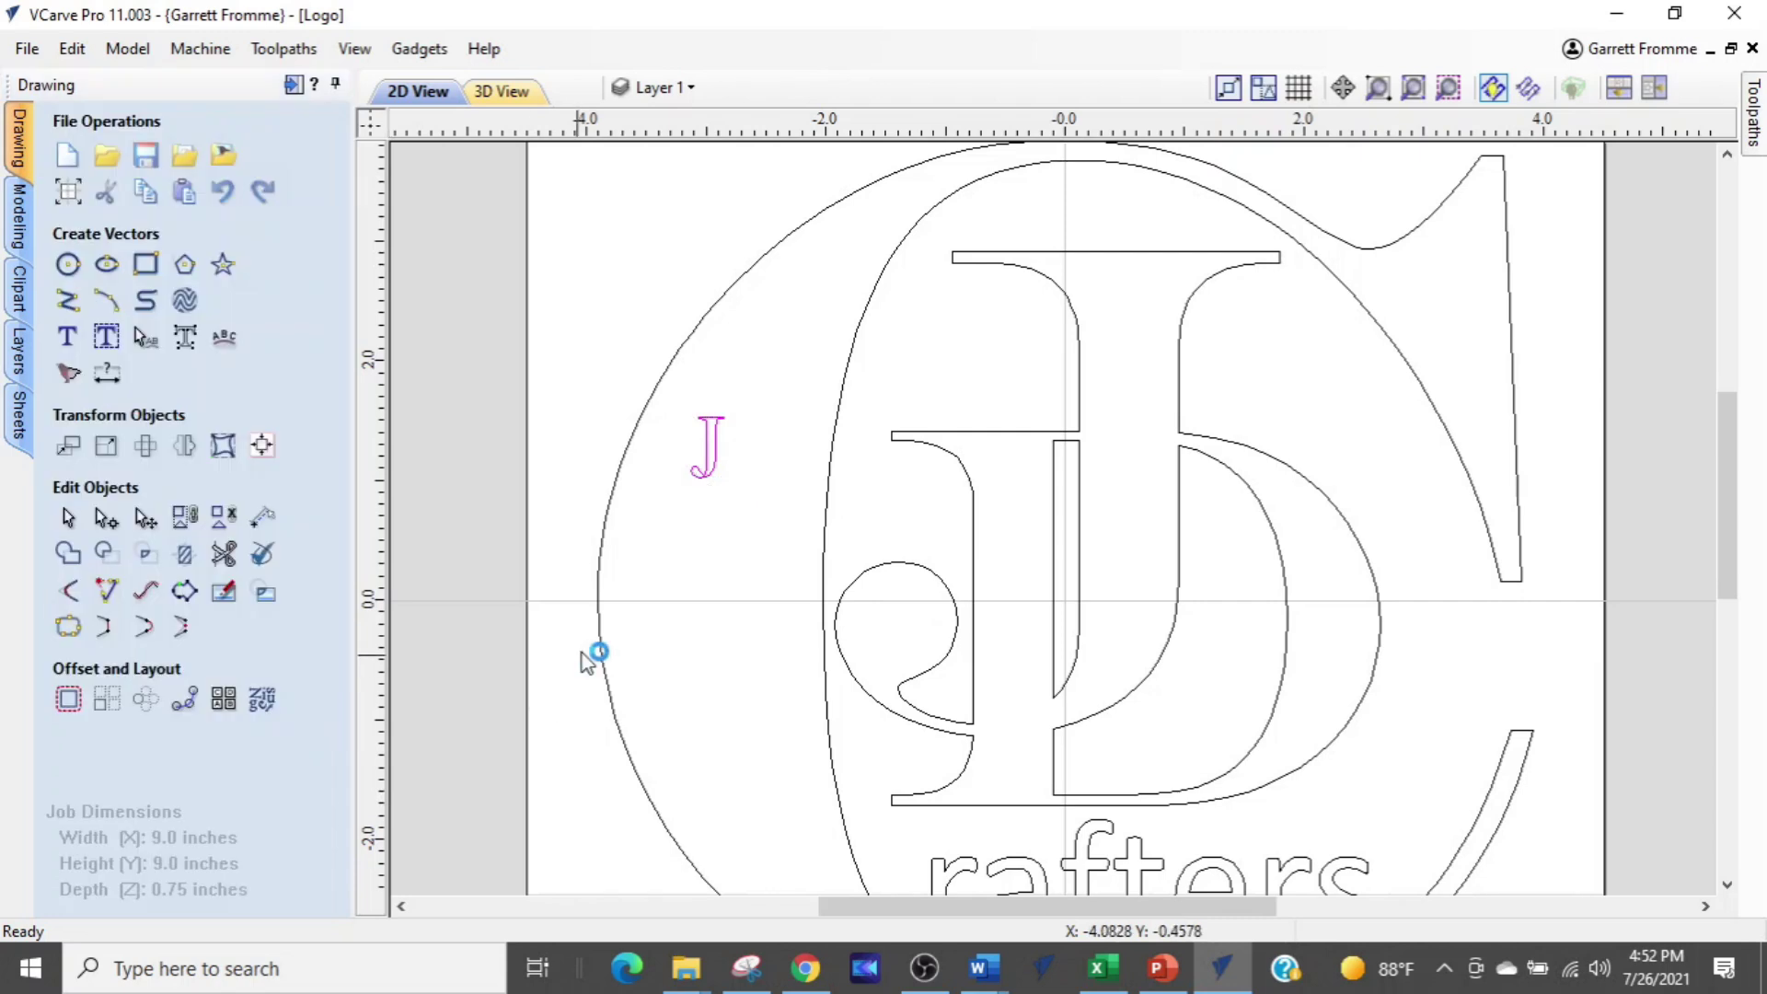
click(692, 561)
scroll(704, 474, up, 3)
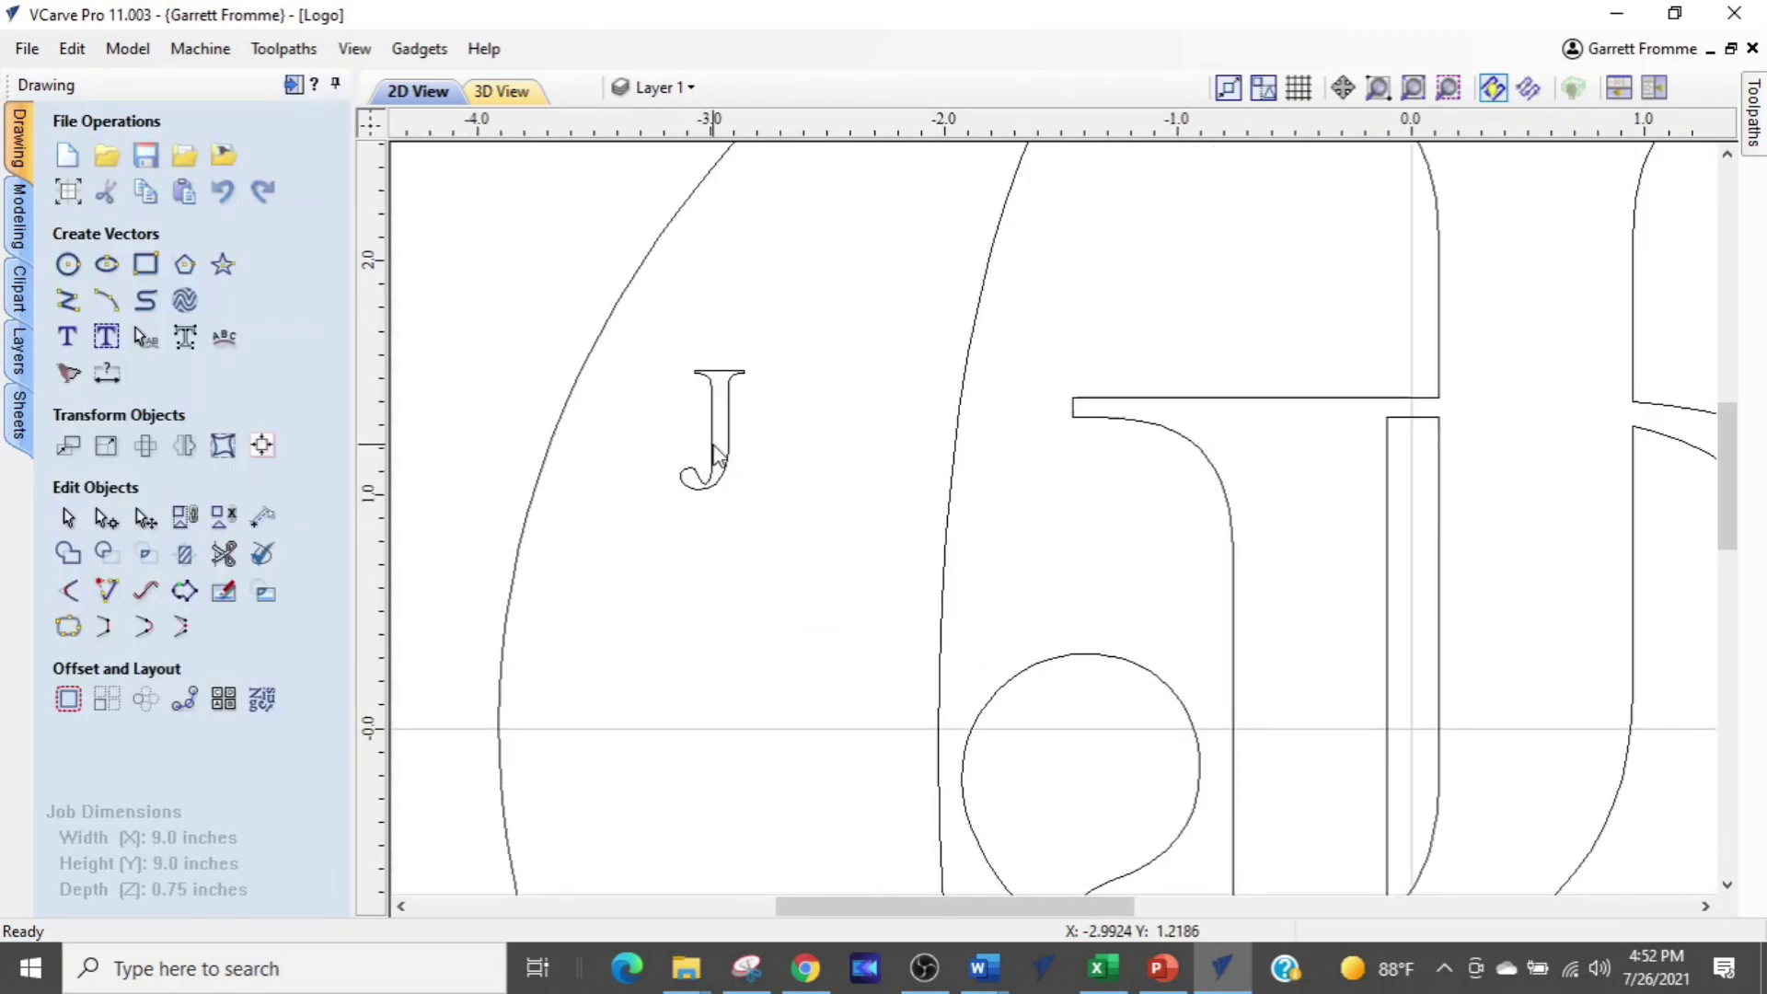
Inspect the small J's outline and compare it with the logo's existing combined J and D outline
click(716, 454)
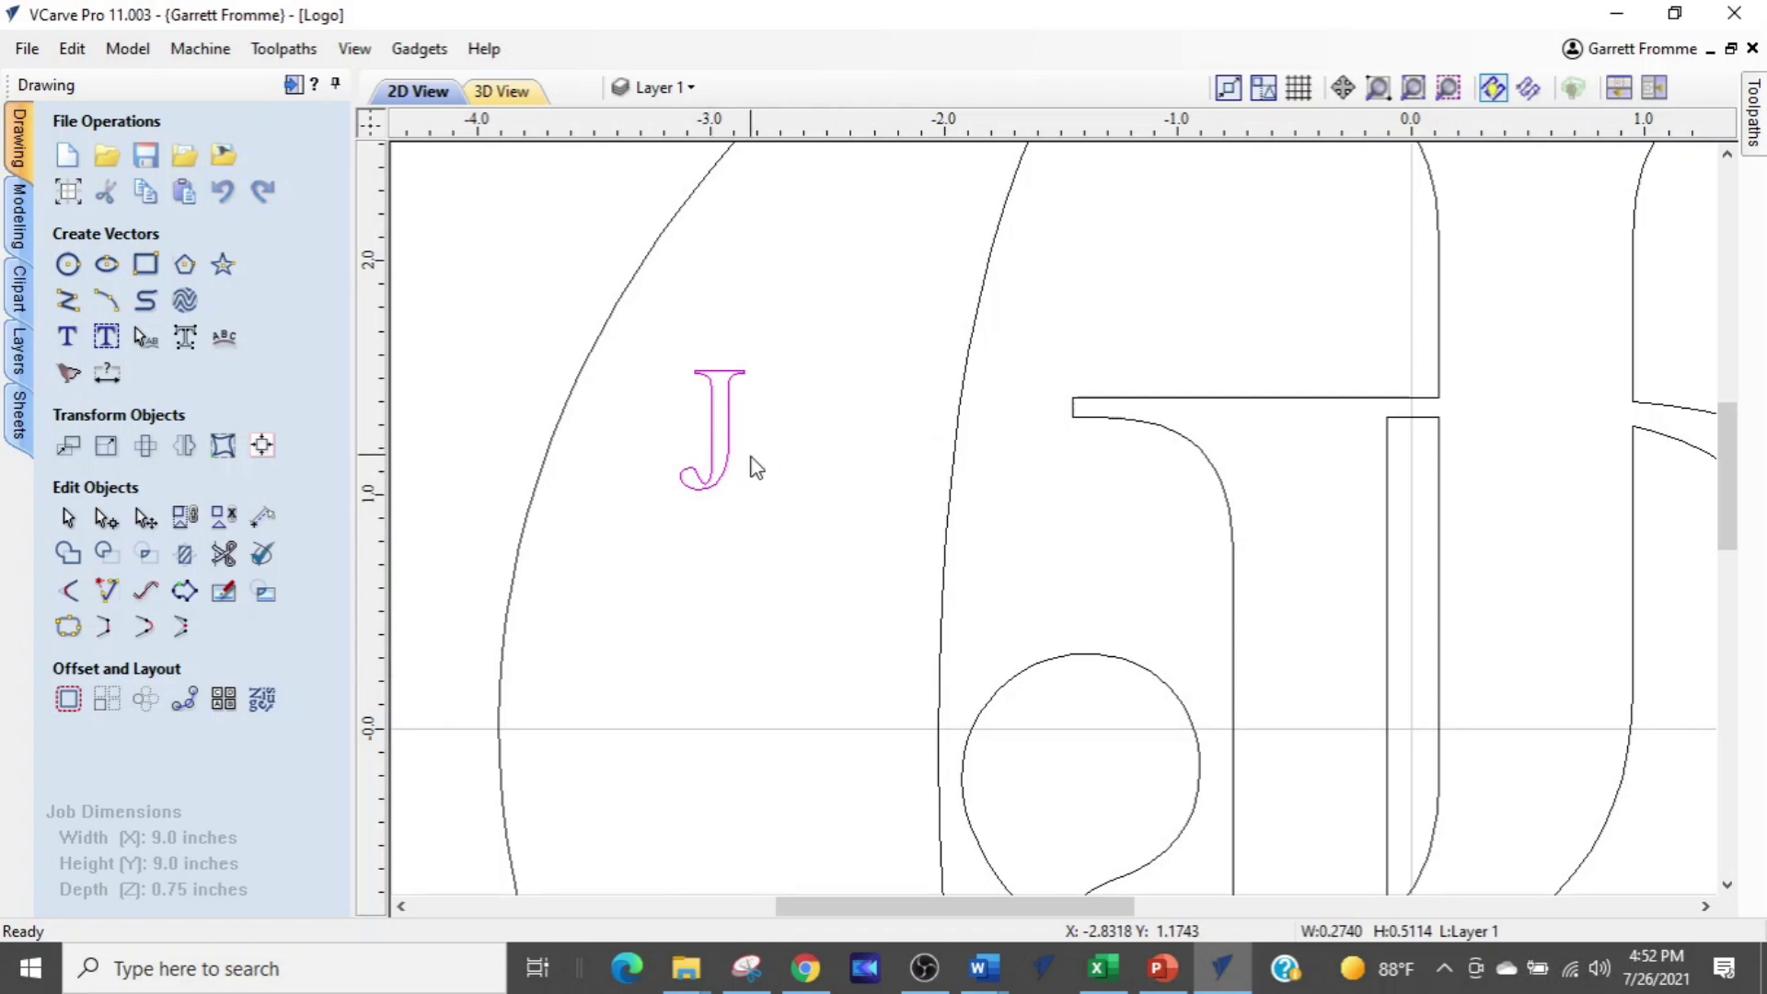
scroll(709, 486, up, 3)
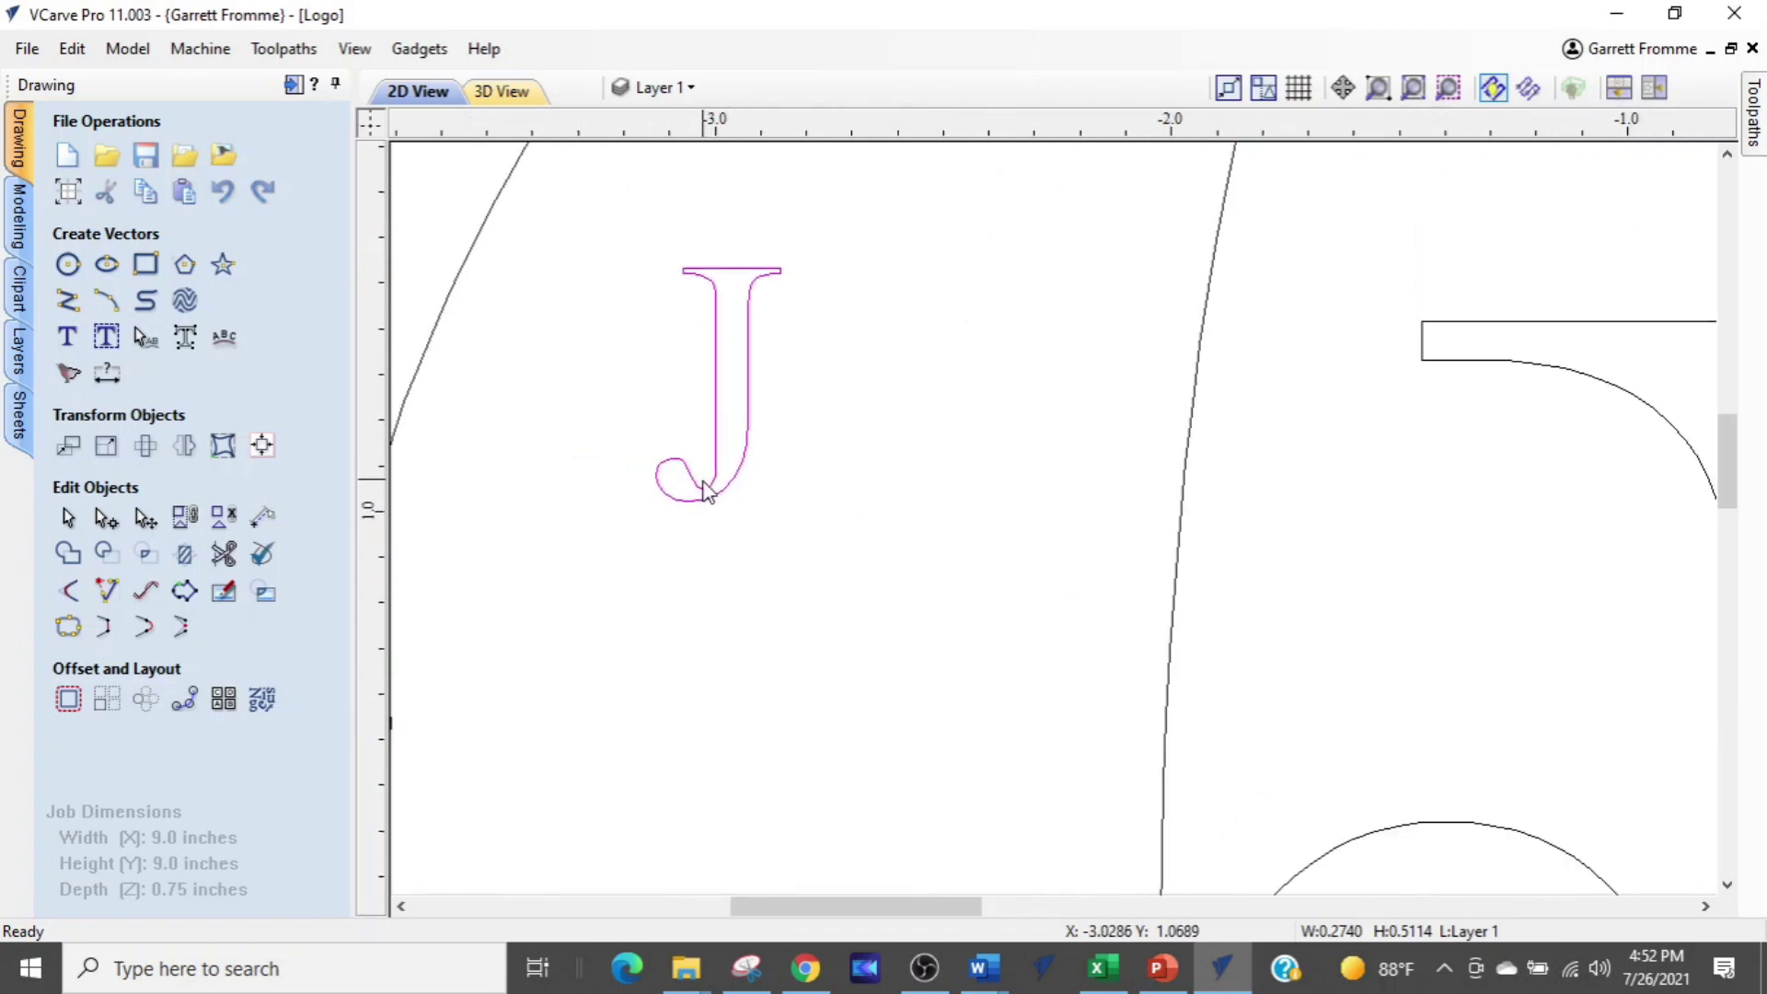
scroll(706, 486, down, 3)
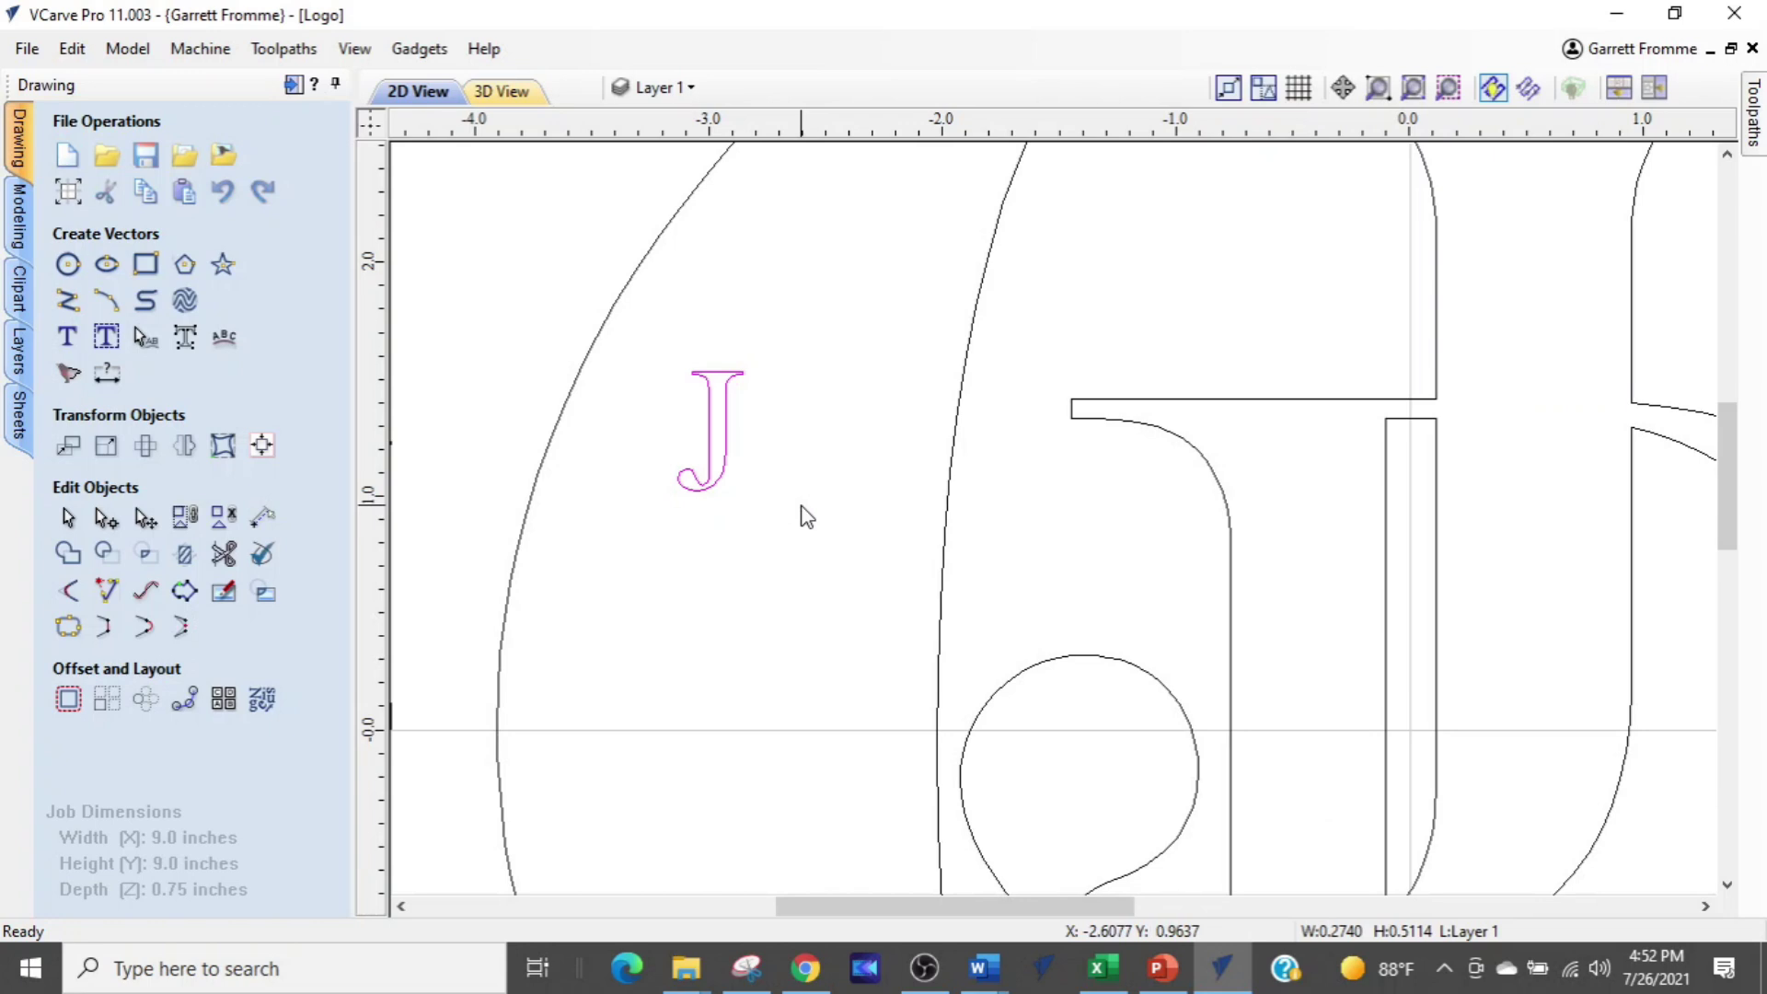
scroll(807, 517, down, 2)
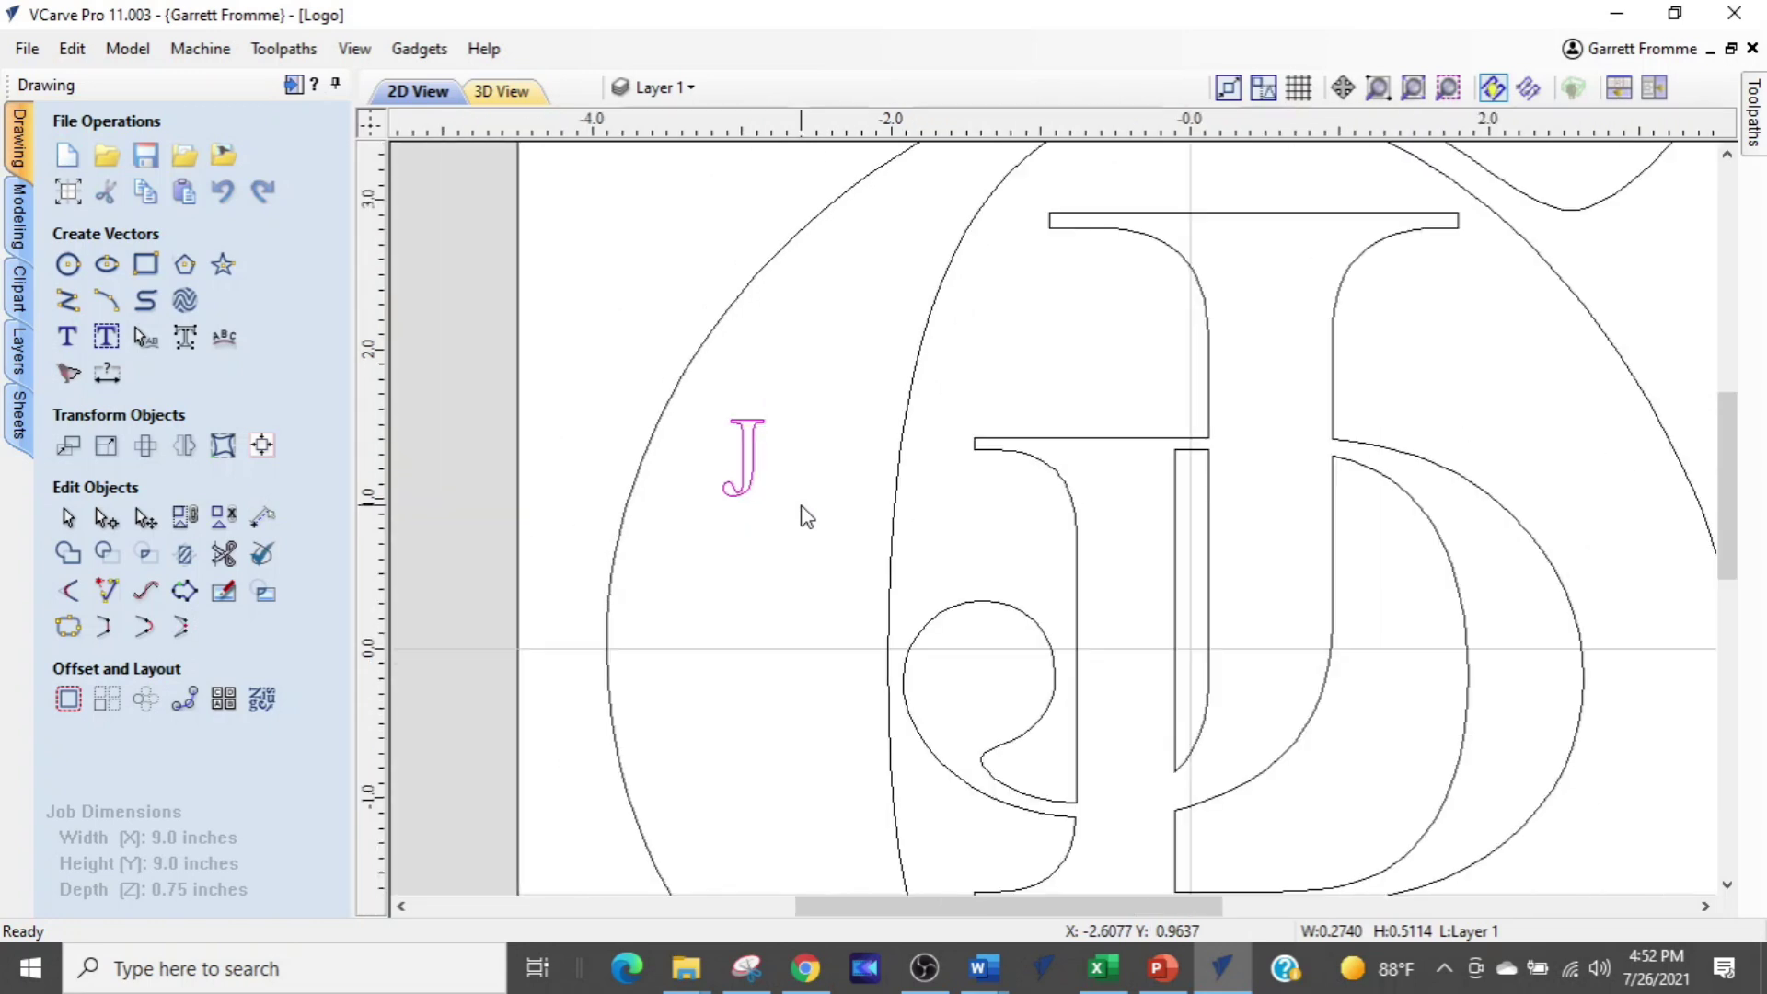
click(1209, 359)
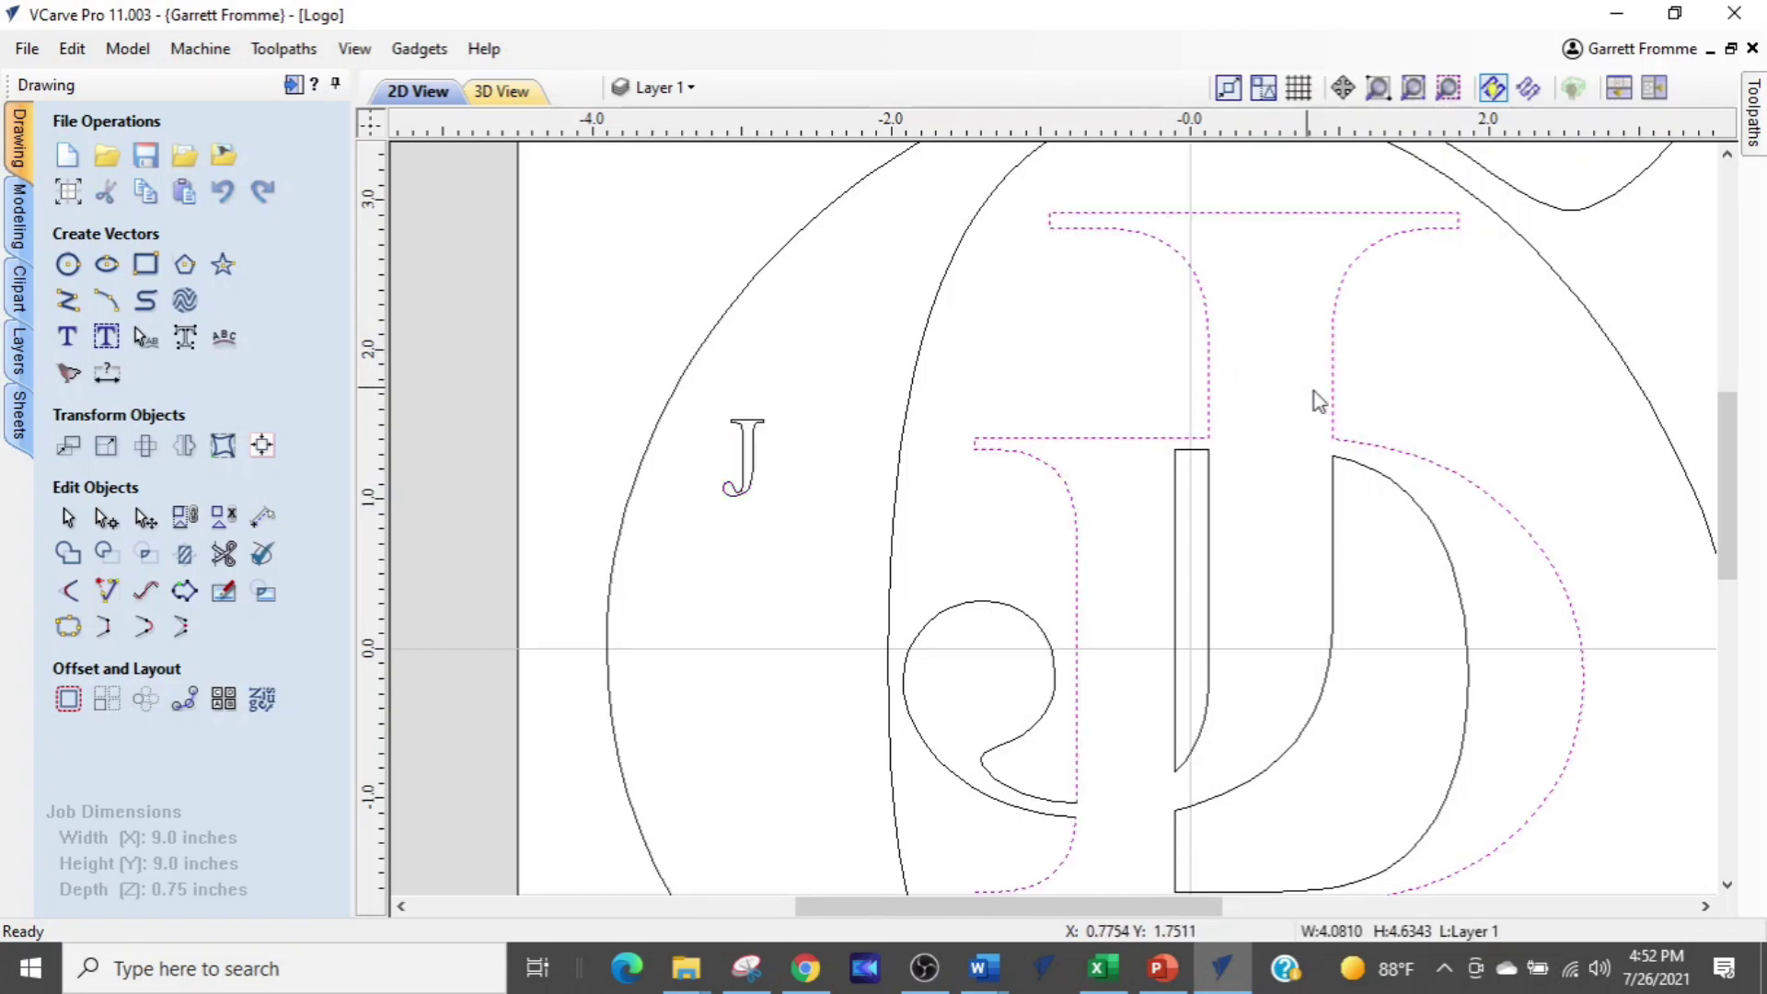
scroll(1483, 721, down, 1)
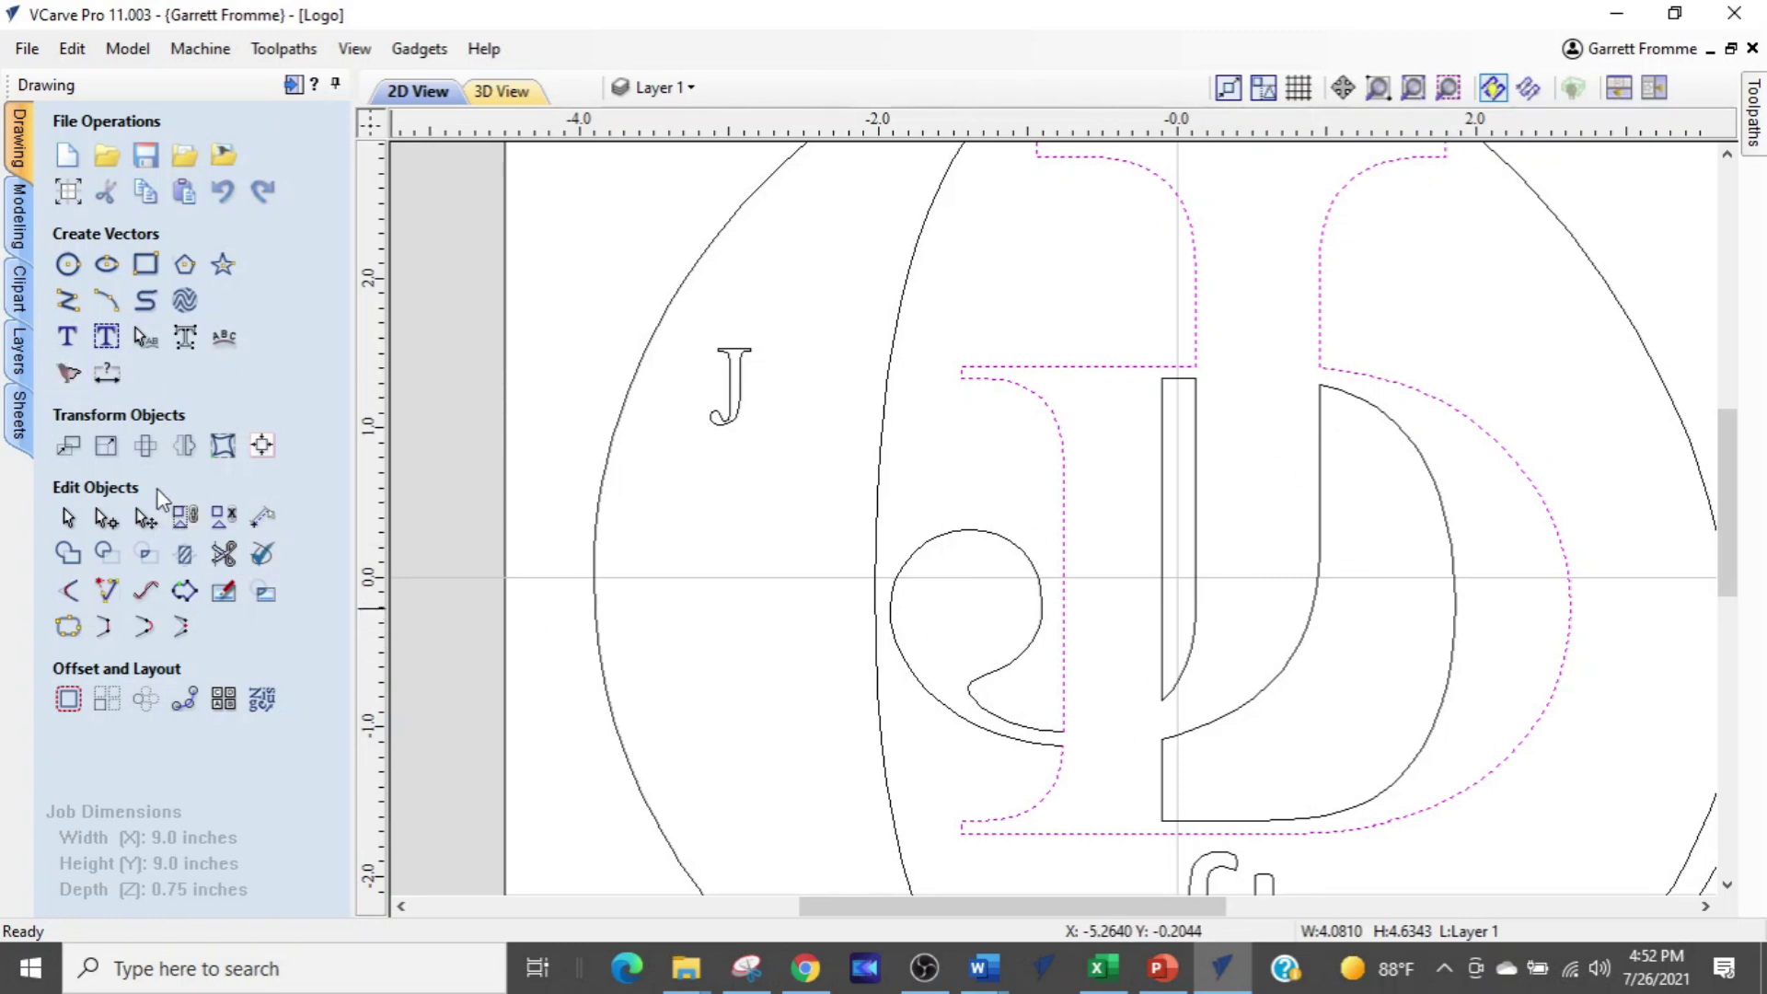
Create the letter D in Times New Roman, 0.5 inches high, just below the small J
click(66, 341)
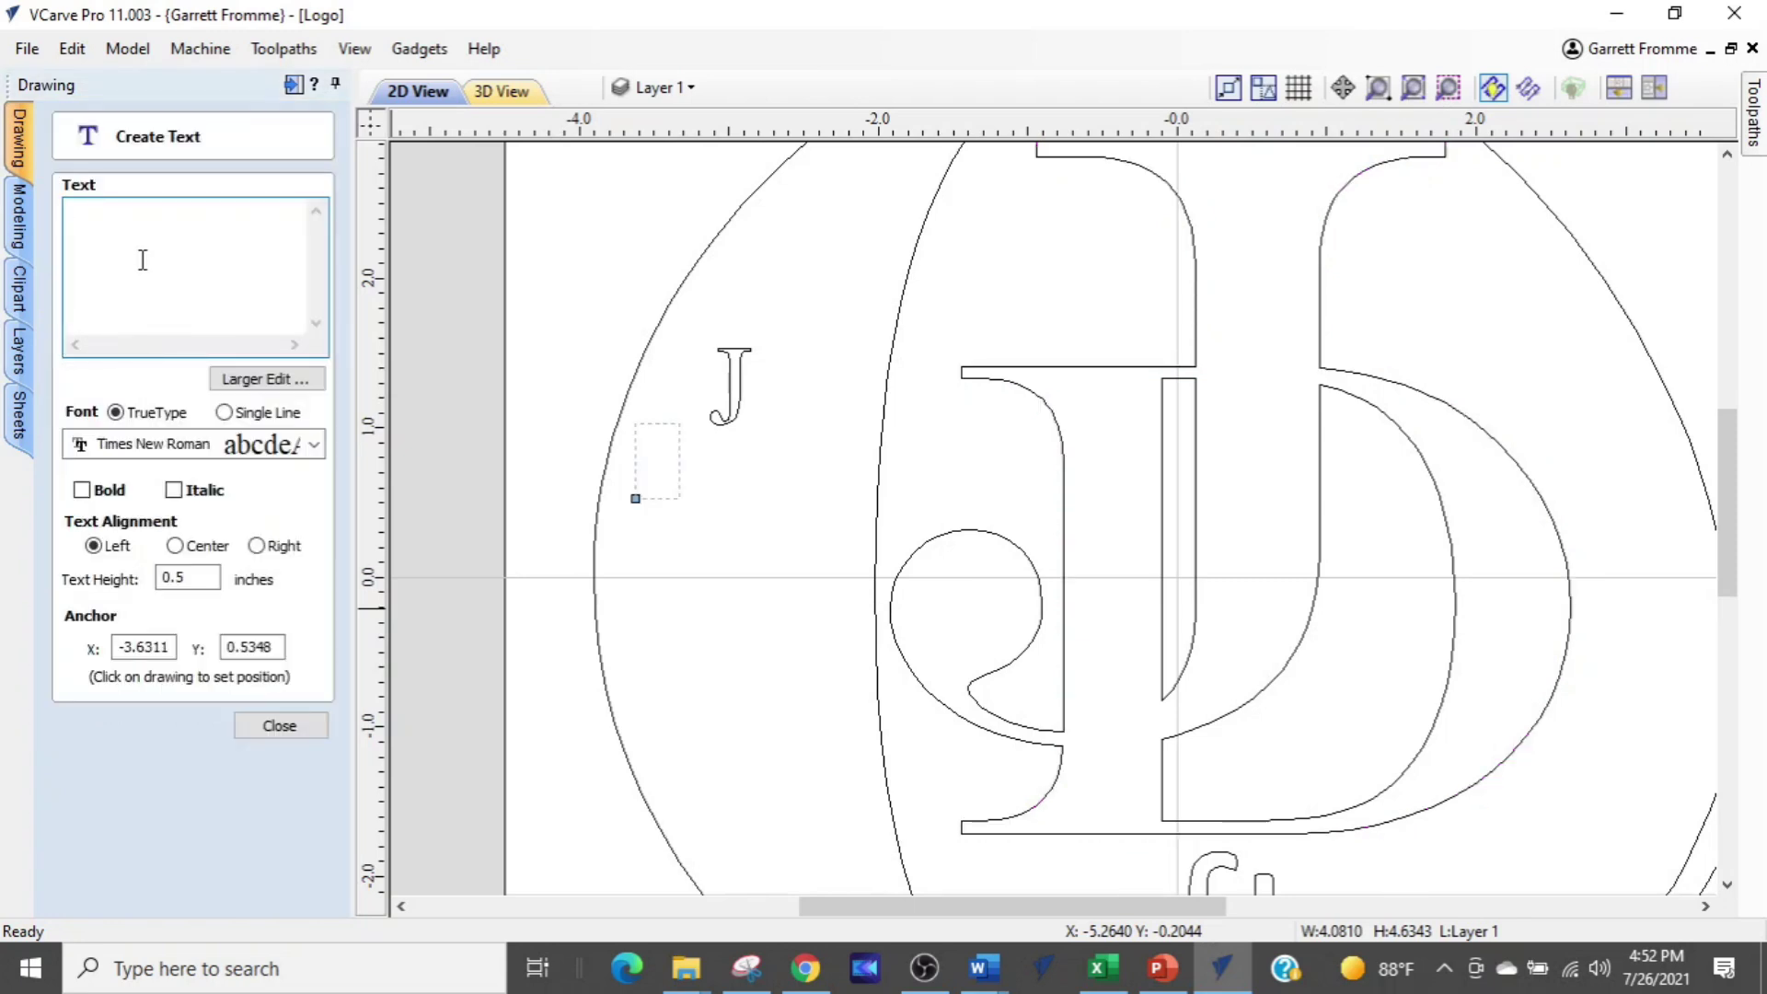
text(D)
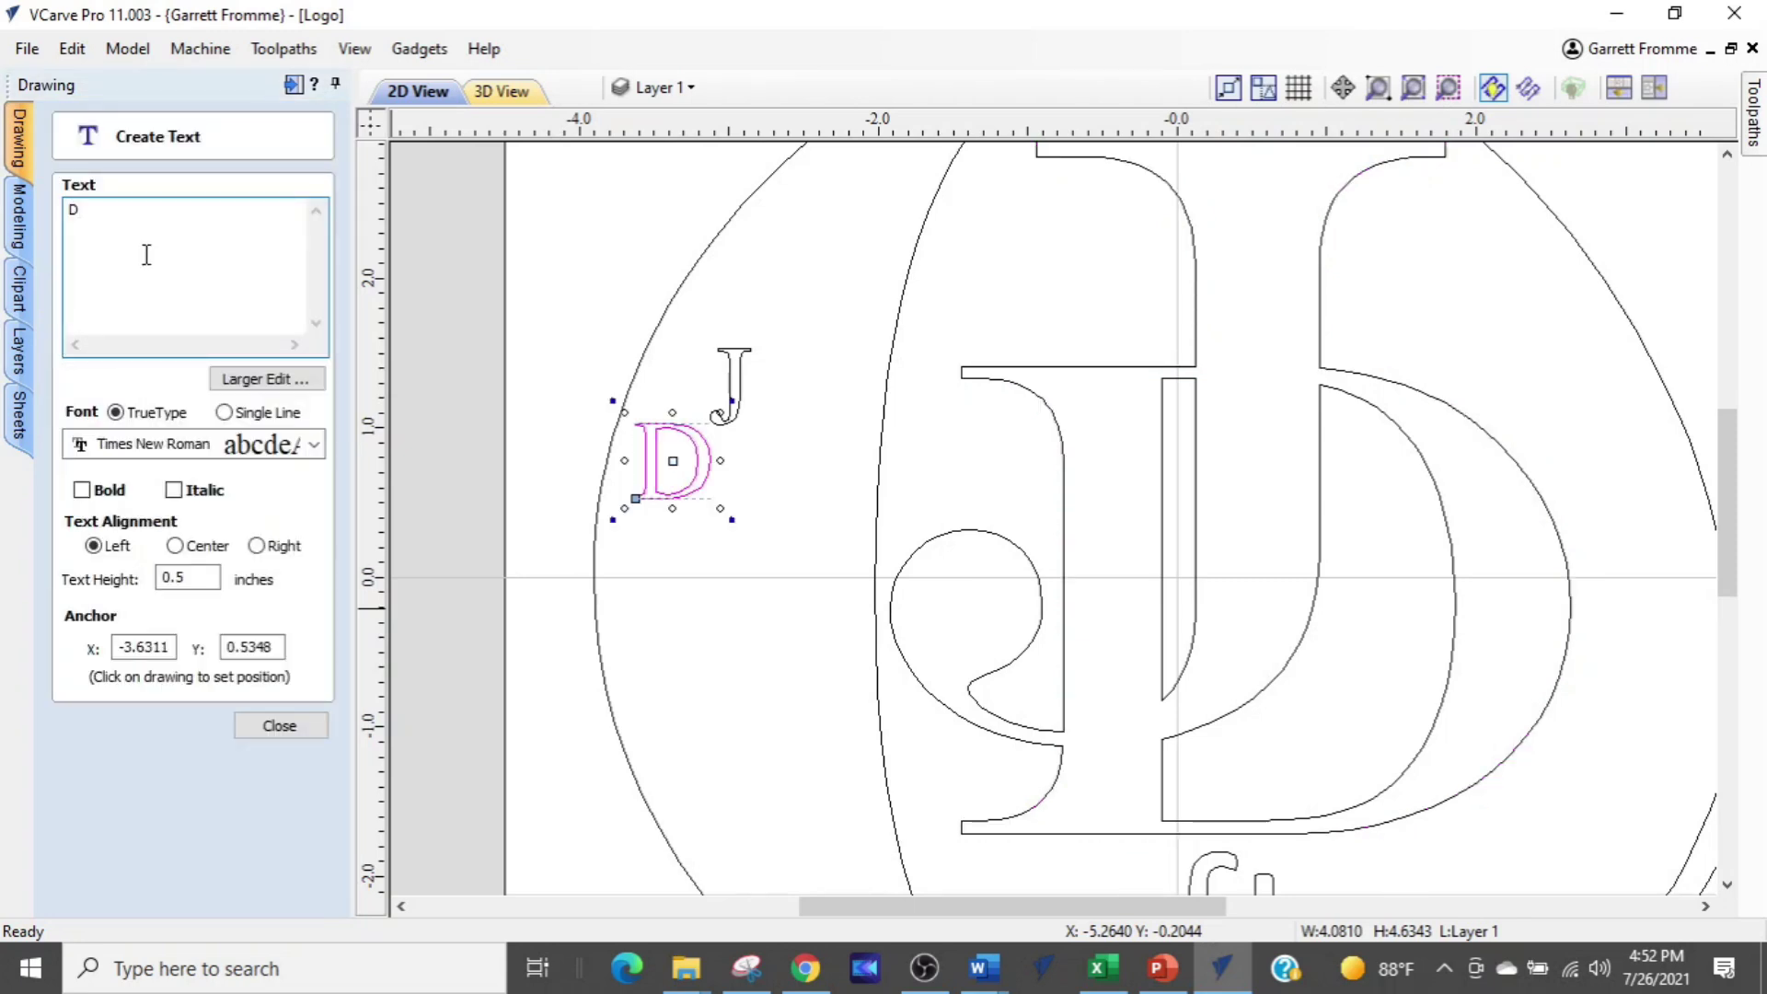
click(303, 734)
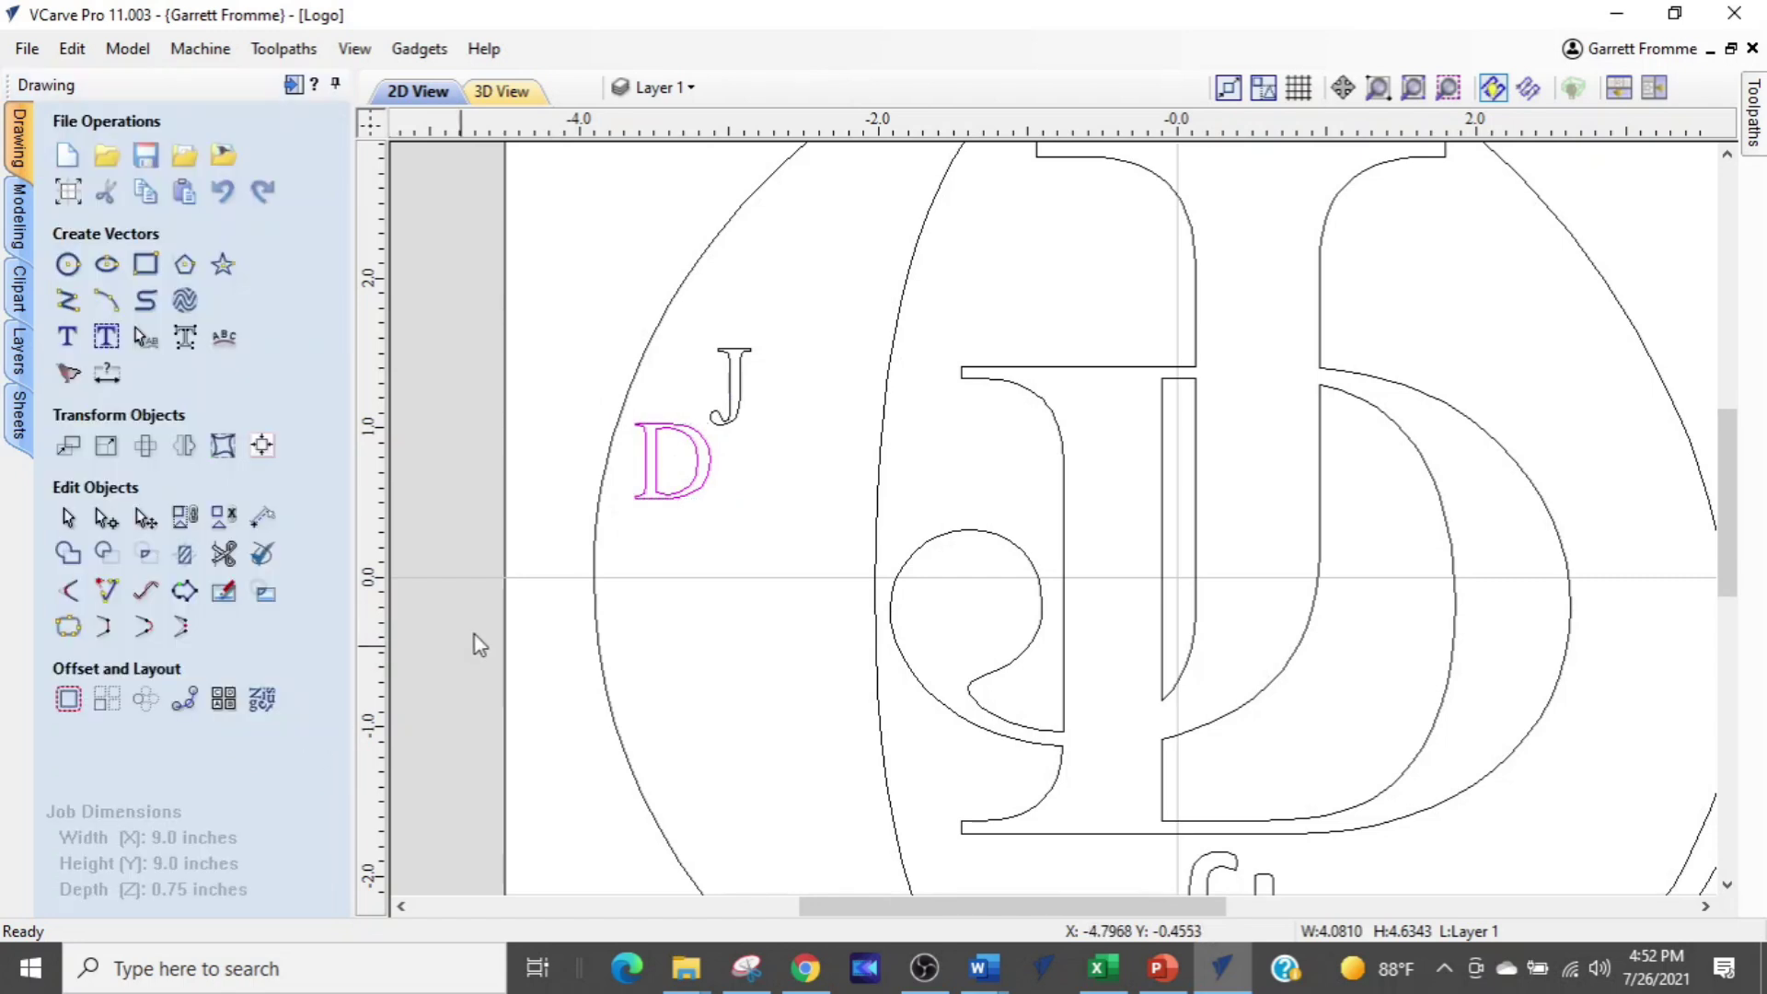
Nudge the small D over and up until it overlaps the lower part of the J like the logo's interlocked letters
scroll(653, 563, up, 3)
key(Right)
key(Right)
key(Right)
key(Right)
key(Right)
key(Right)
key(Right)
key(Right)
key(Right)
key(Right)
key(Right)
key(Right)
key(Right)
key(Right)
key(Right)
key(Right)
key(Right)
key(Right)
key(Right)
key(Right)
key(Up)
key(Up)
key(Up)
key(Up)
key(Up)
key(Up)
key(Up)
key(Up)
key(Up)
key(Up)
key(Up)
key(Up)
key(Up)
scroll(870, 238, up, 2)
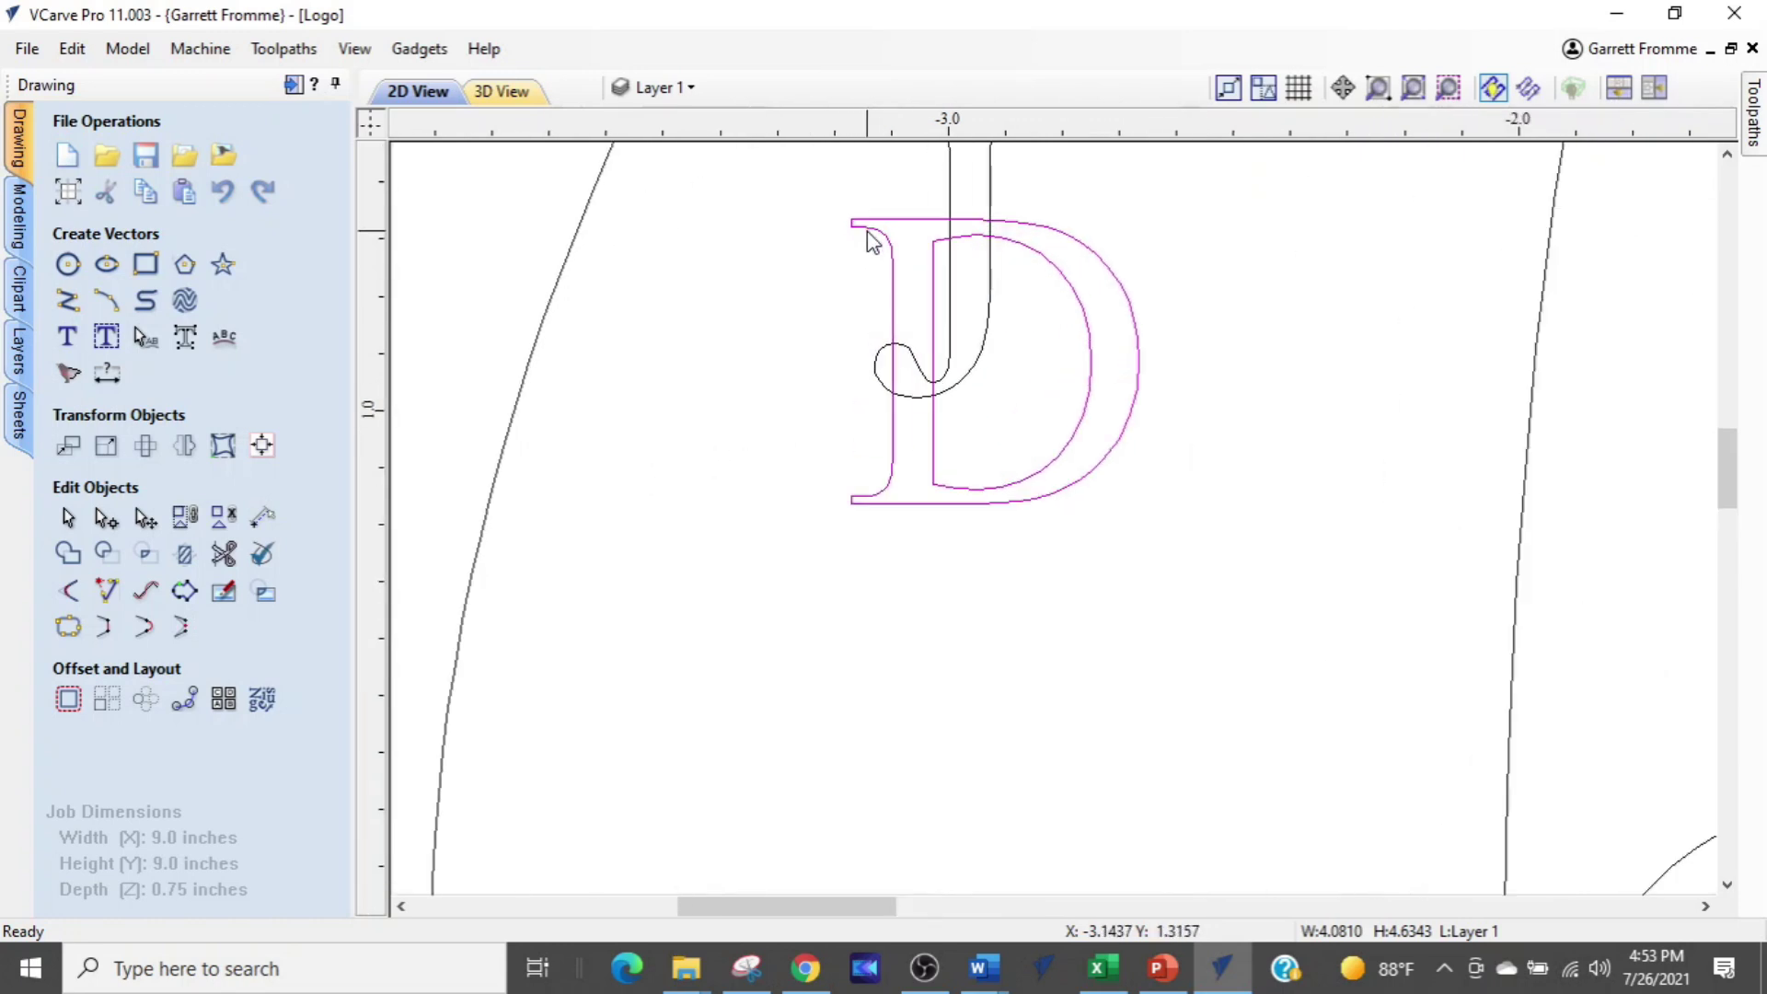
scroll(872, 241, up, 2)
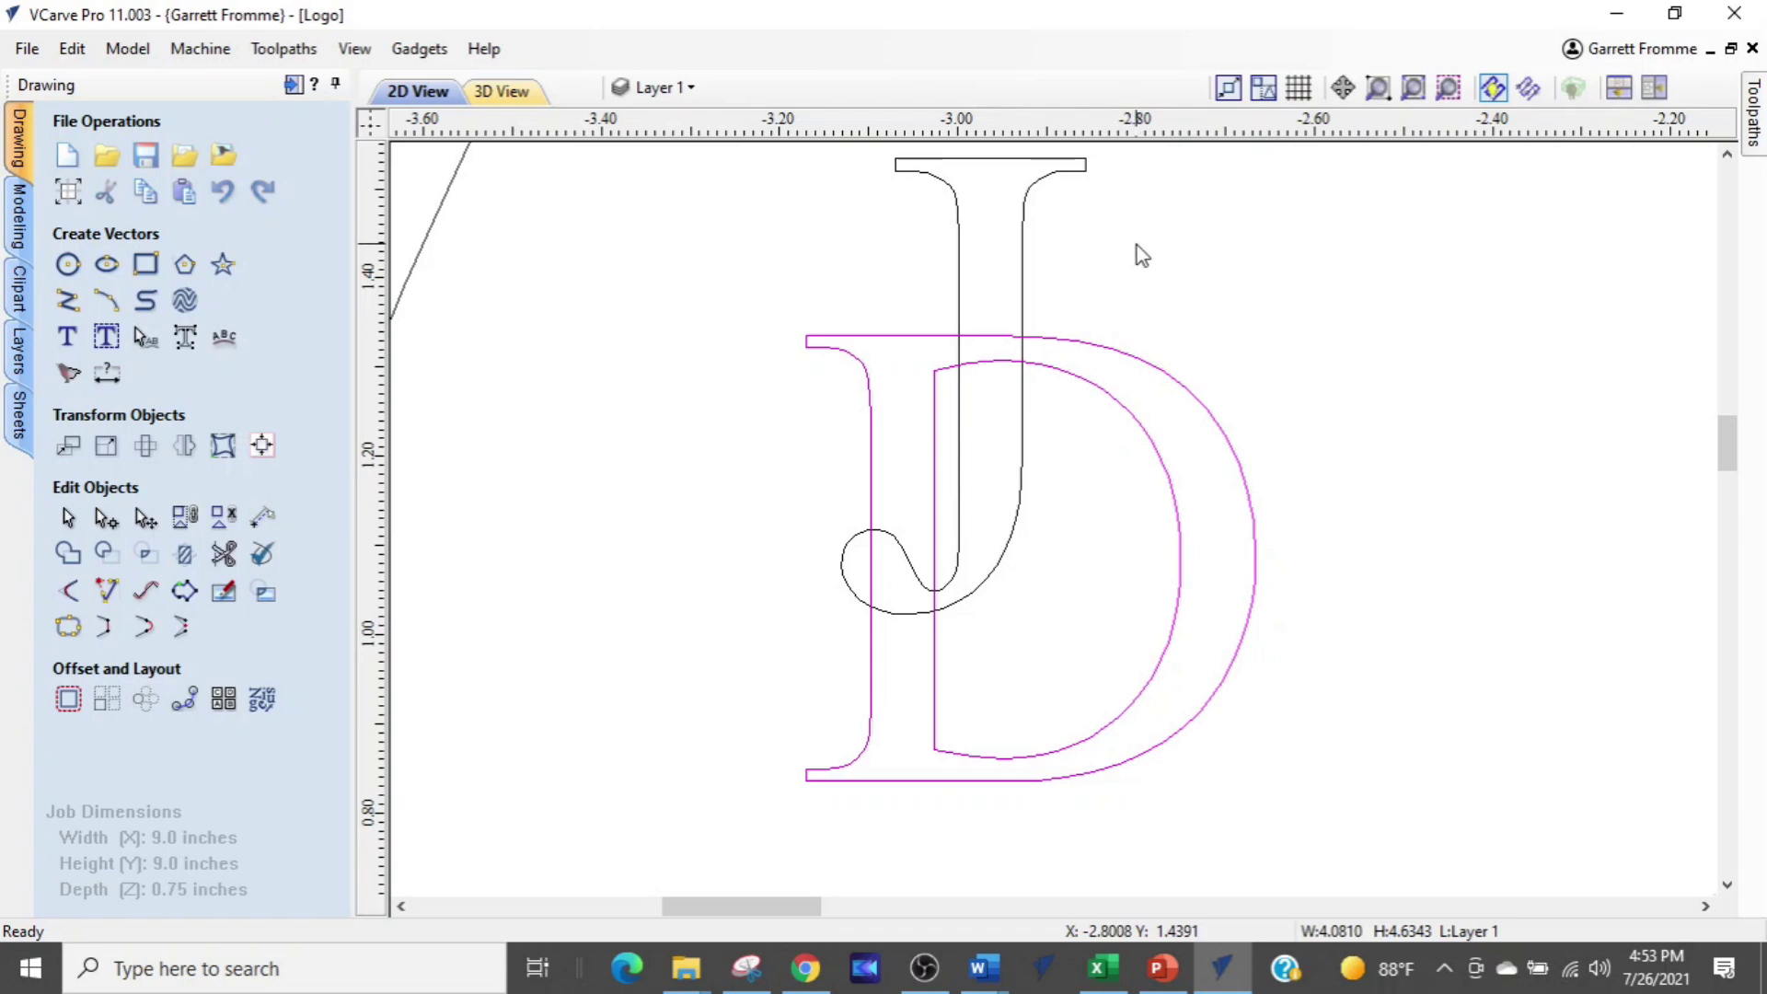
Weld the small J and D together, replacing the original text objects with the converted curves
click(1138, 250)
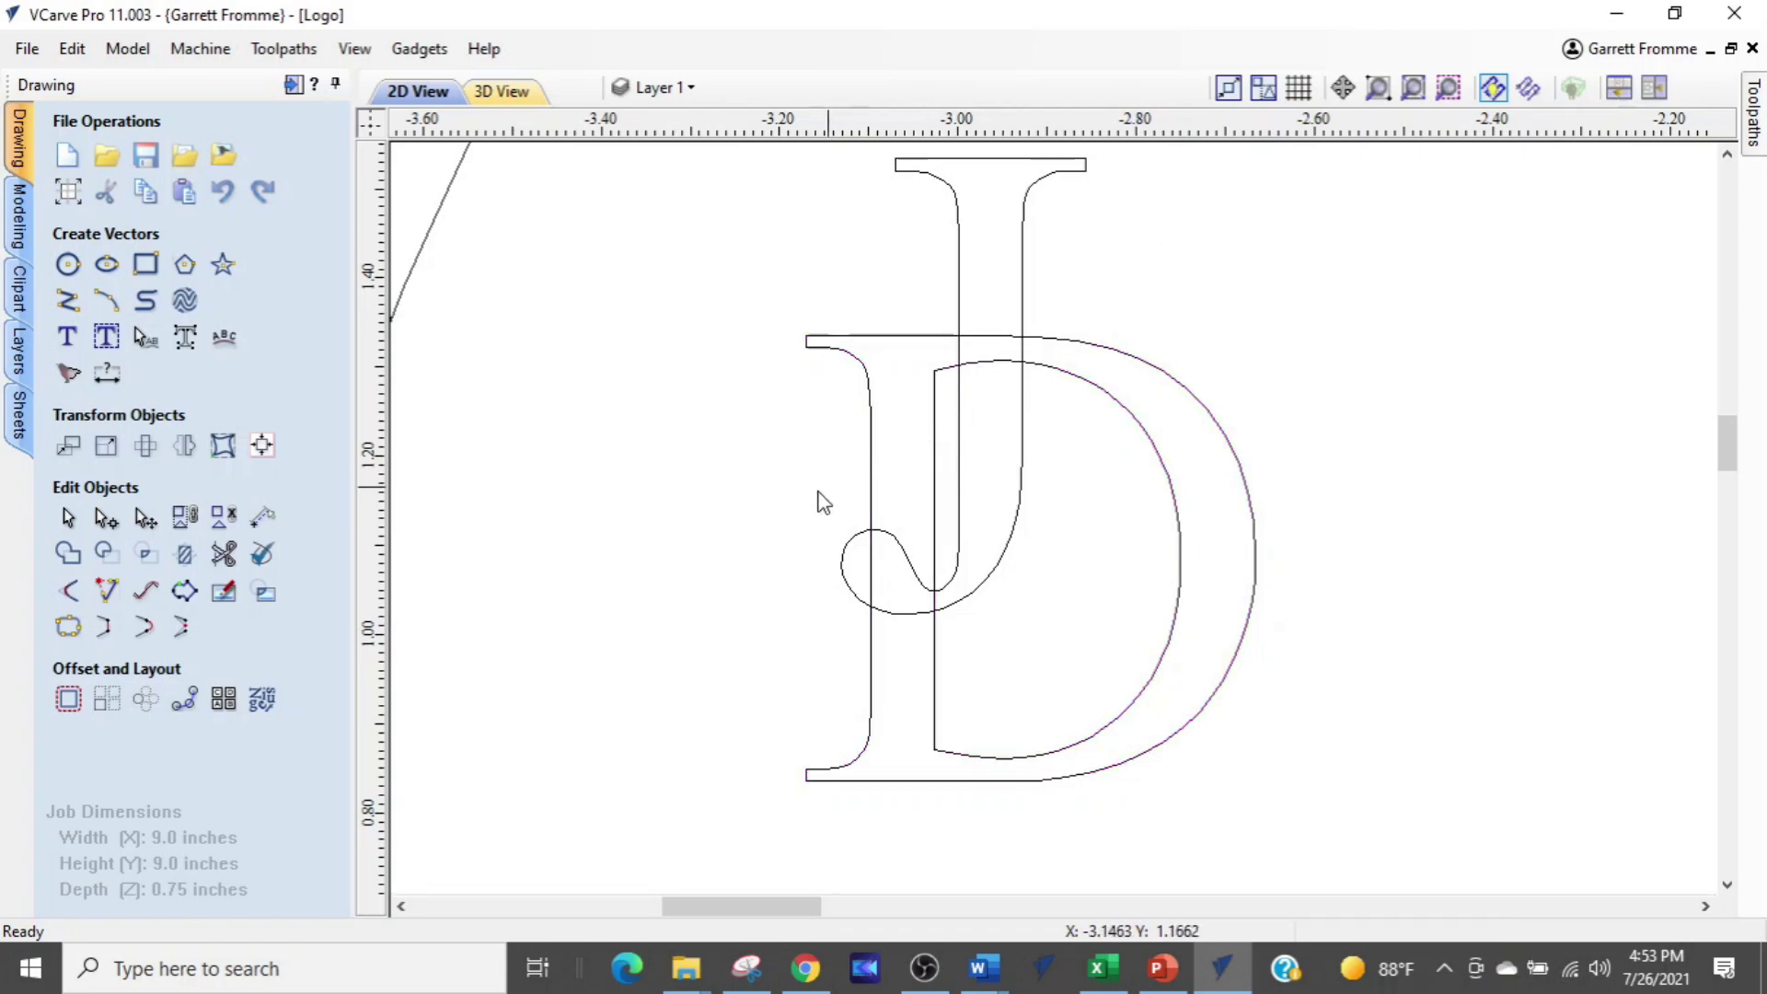
drag(1106, 258, 747, 542)
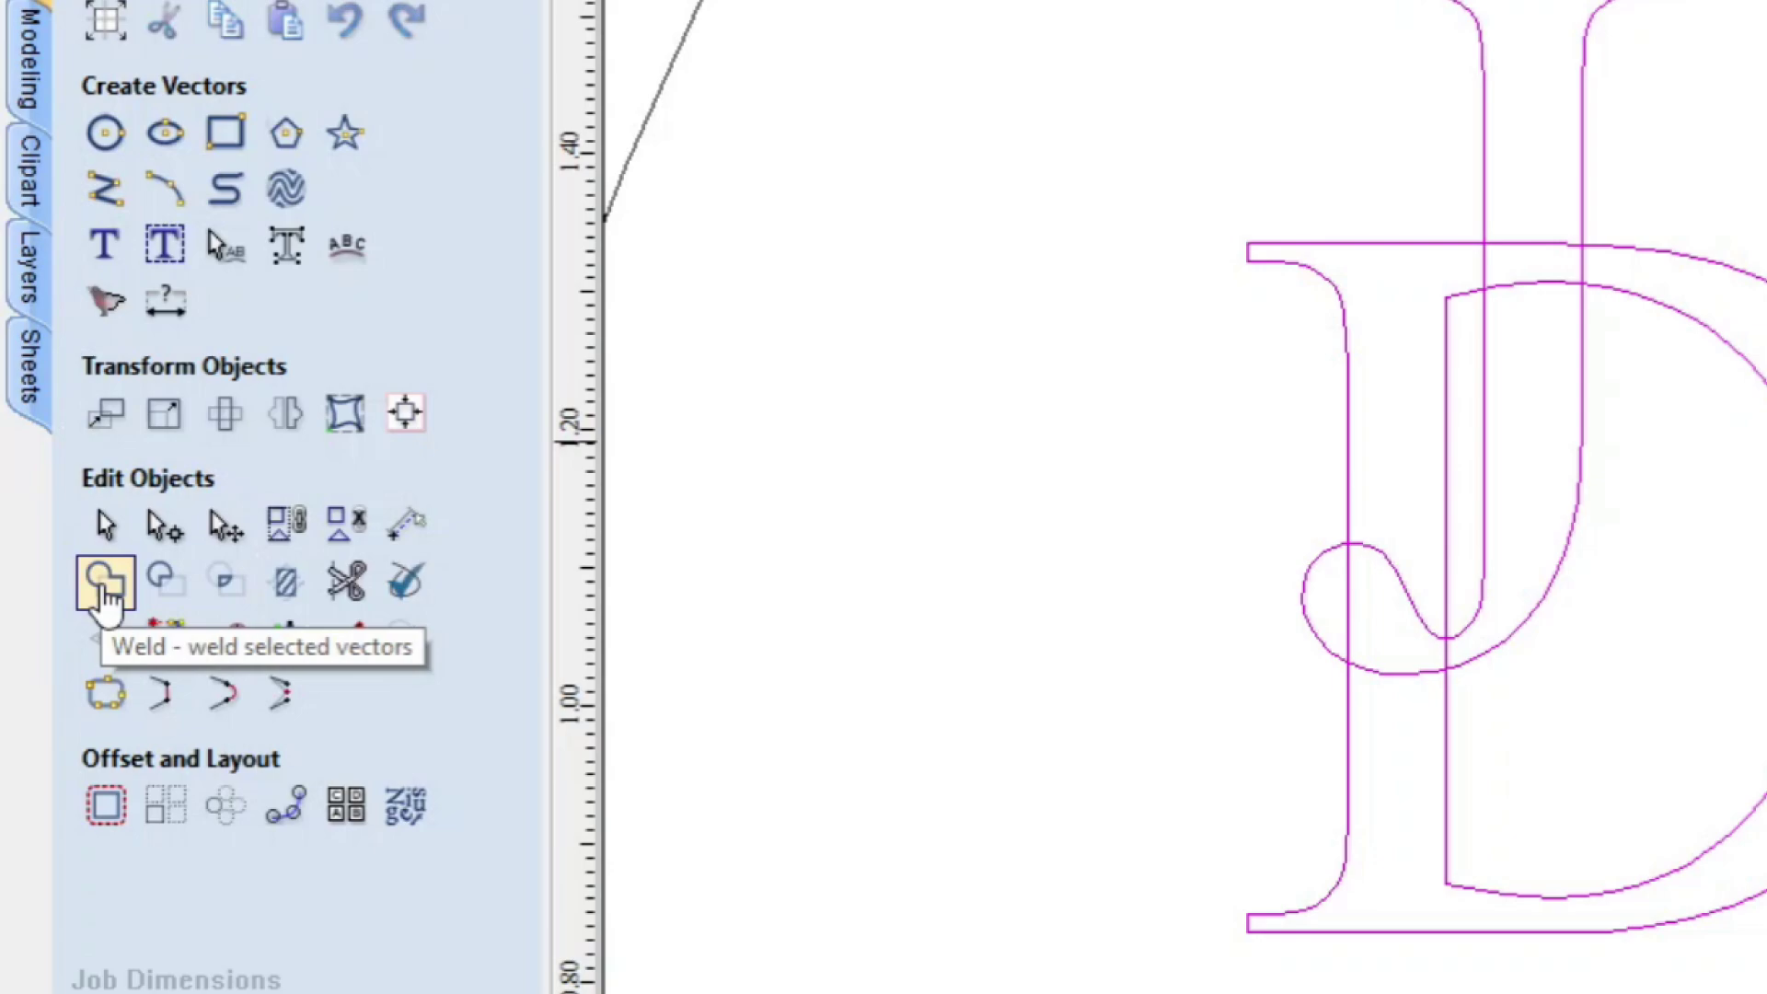
click(106, 589)
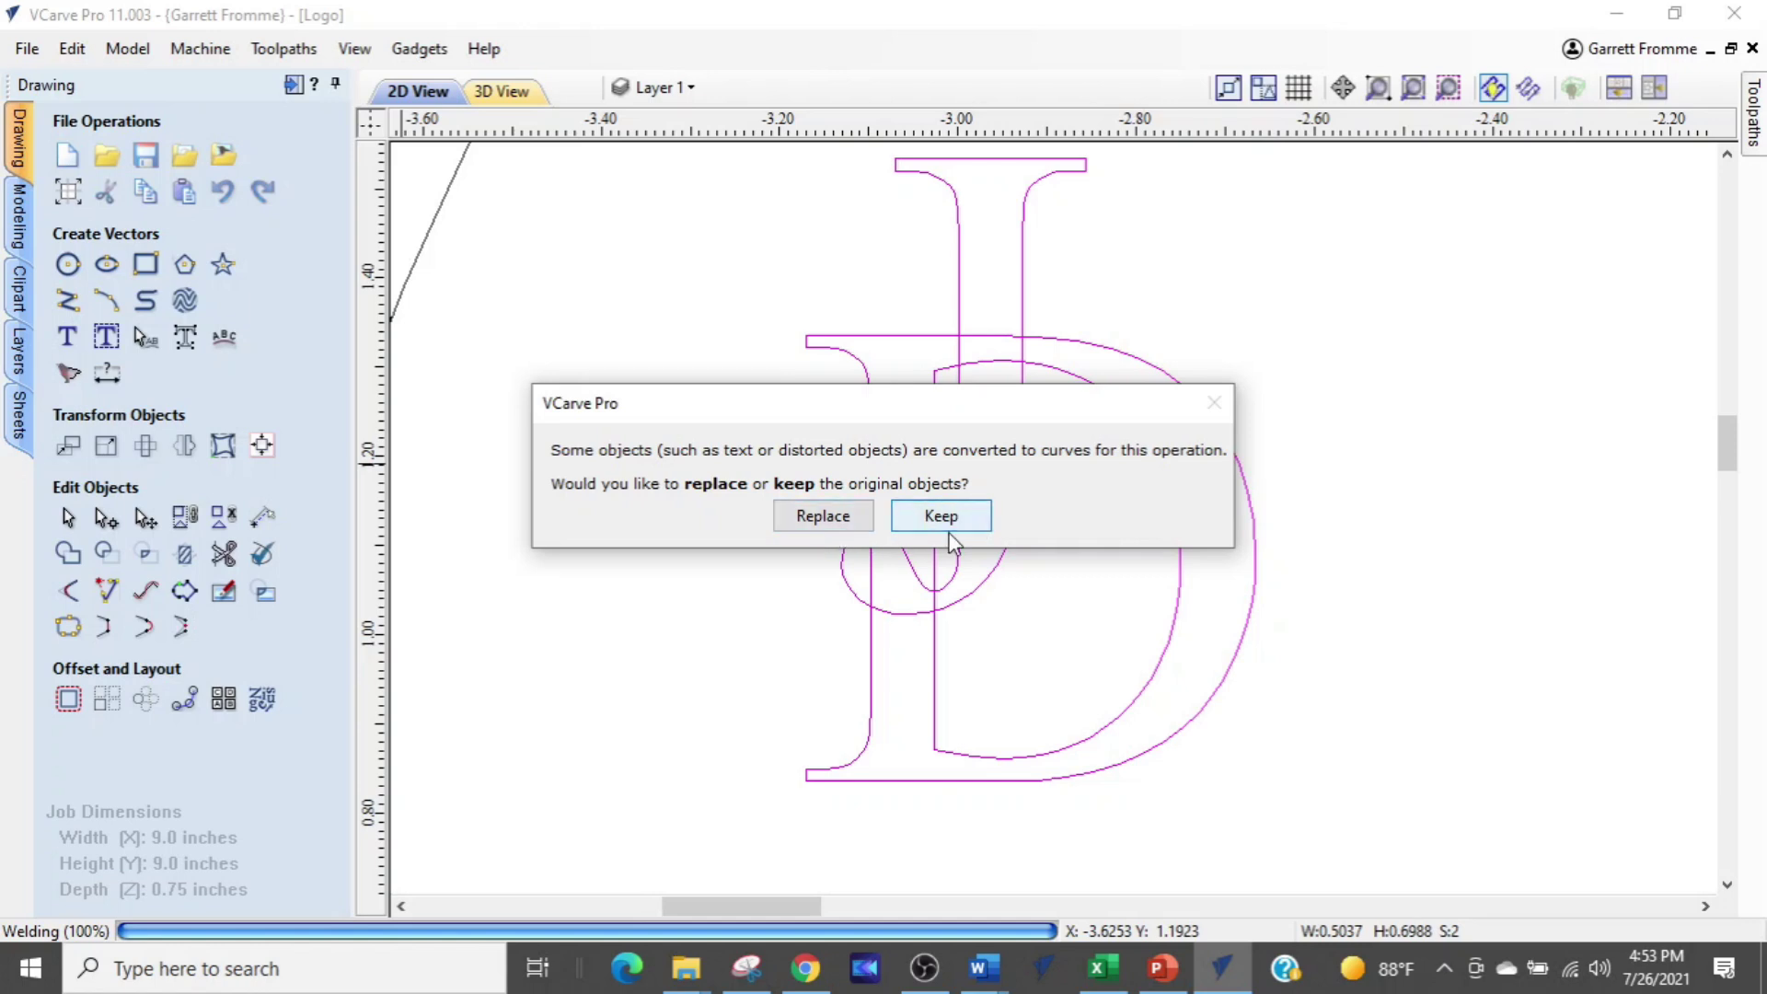
drag(979, 409, 1154, 708)
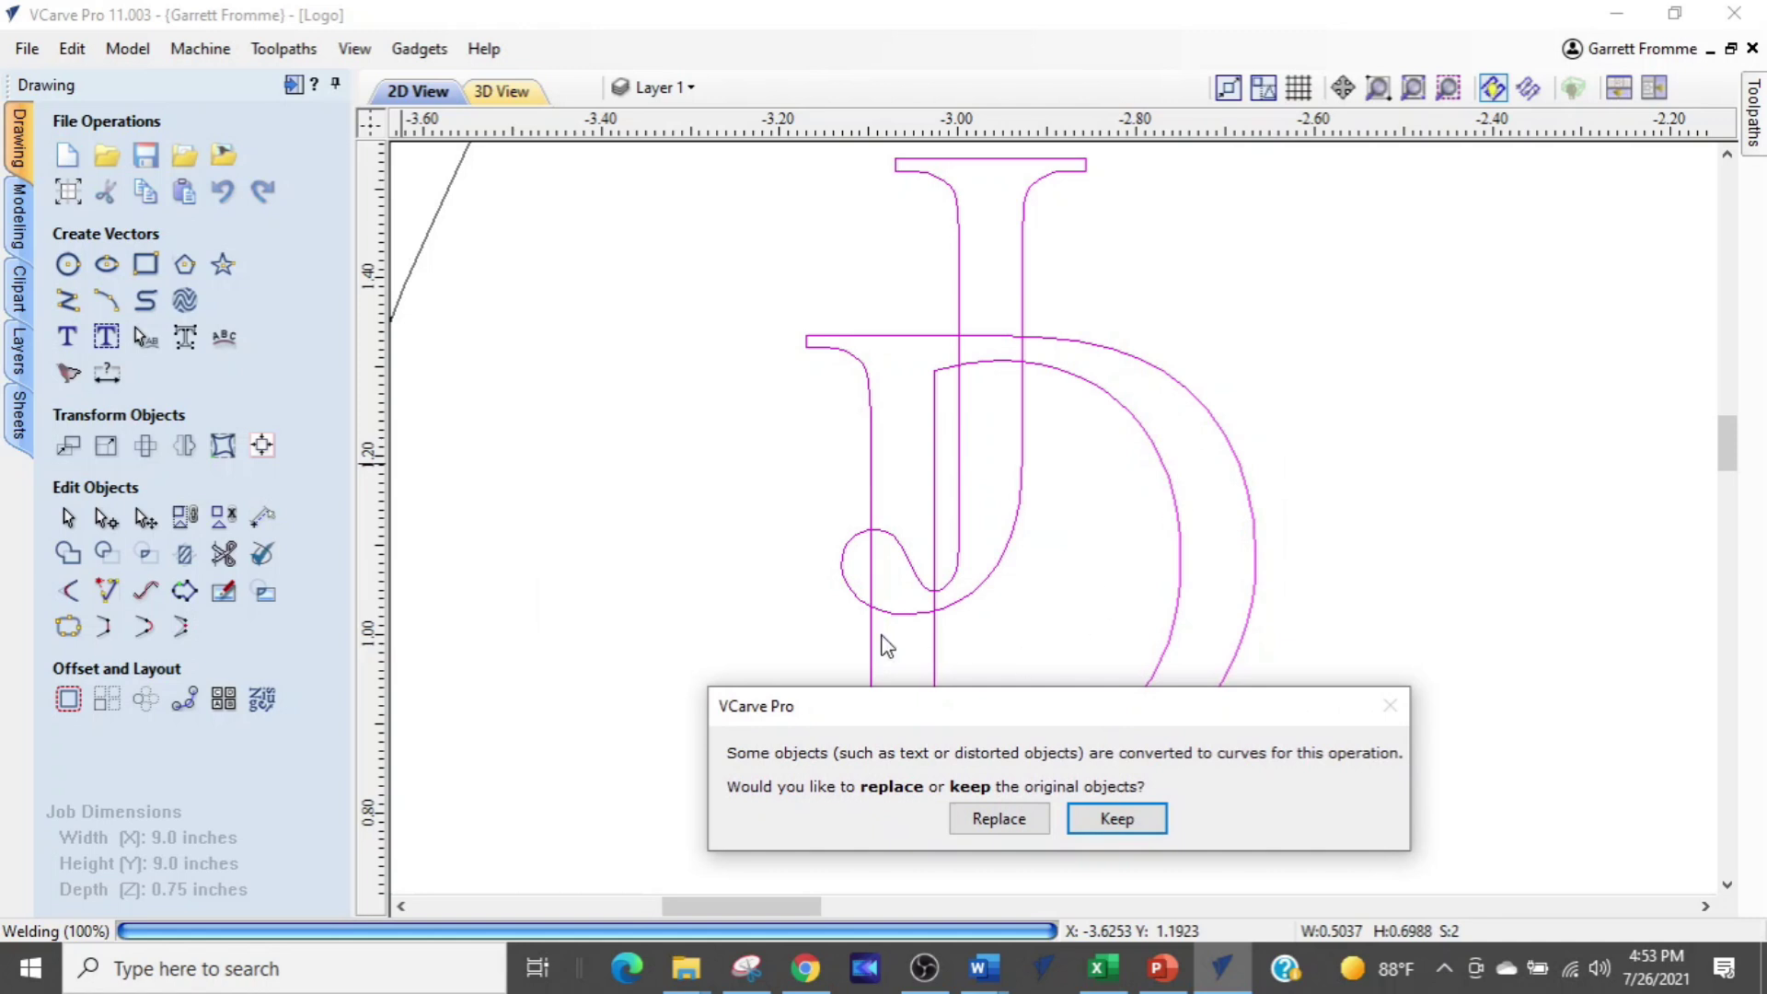
click(1004, 429)
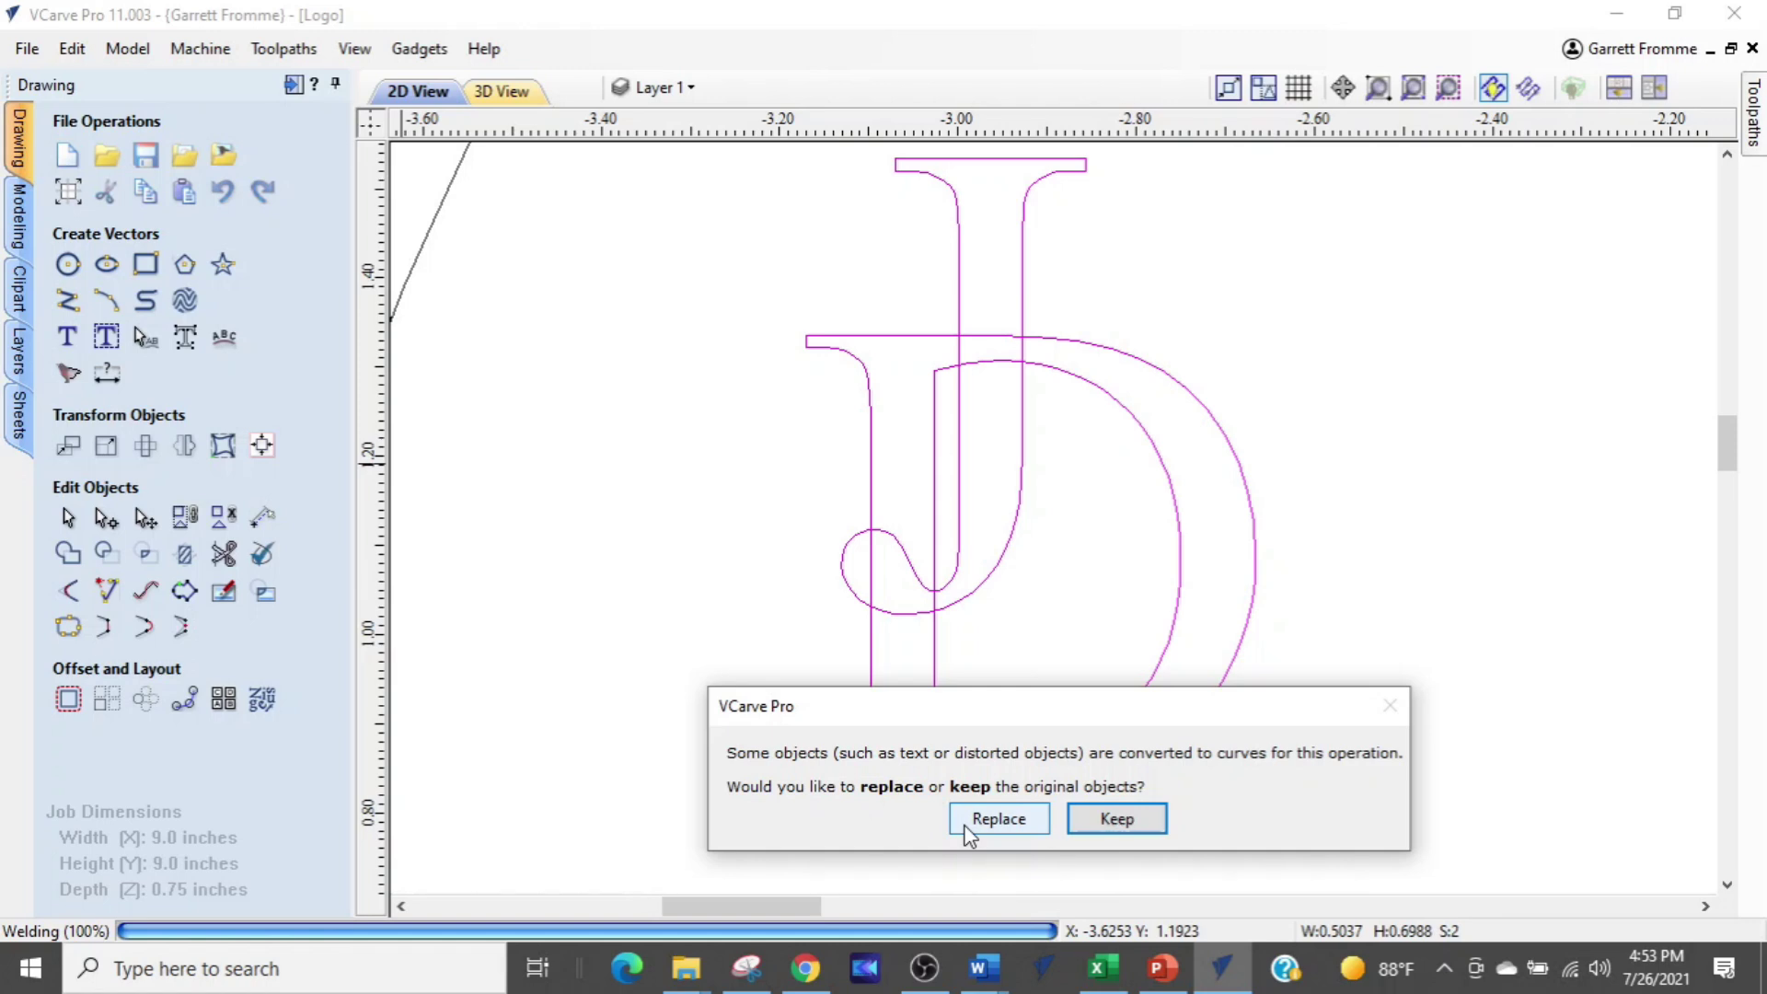
click(1101, 823)
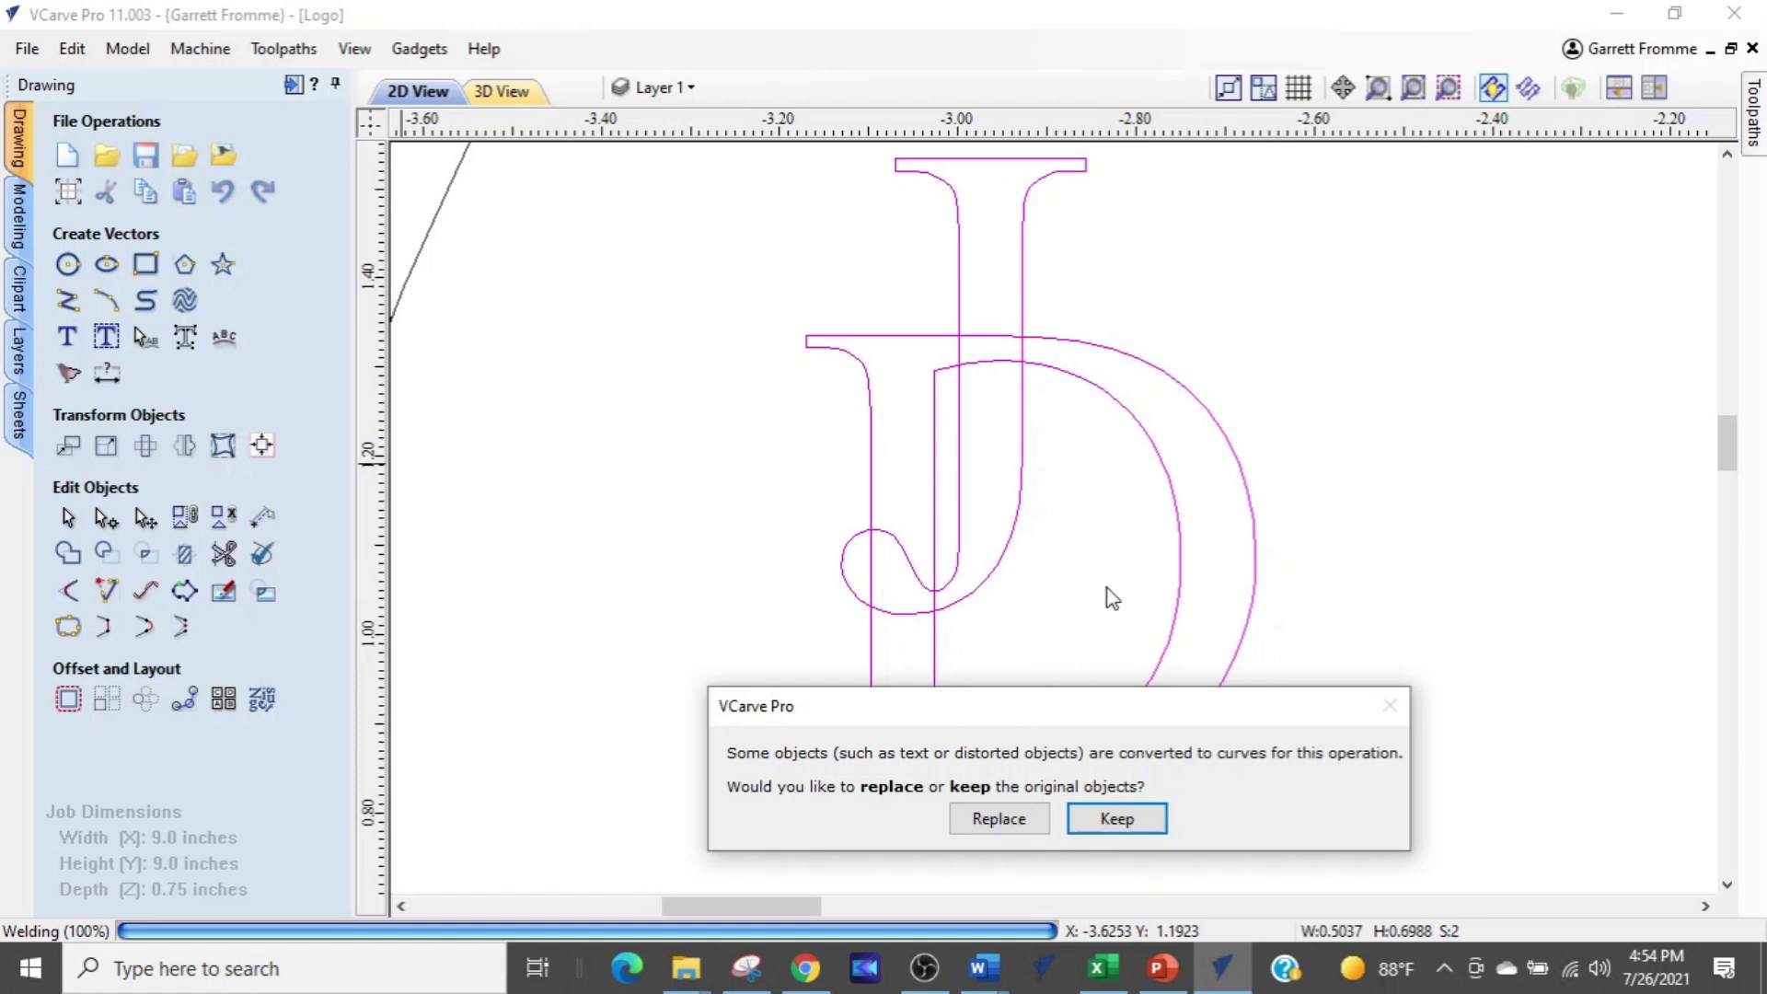
click(965, 838)
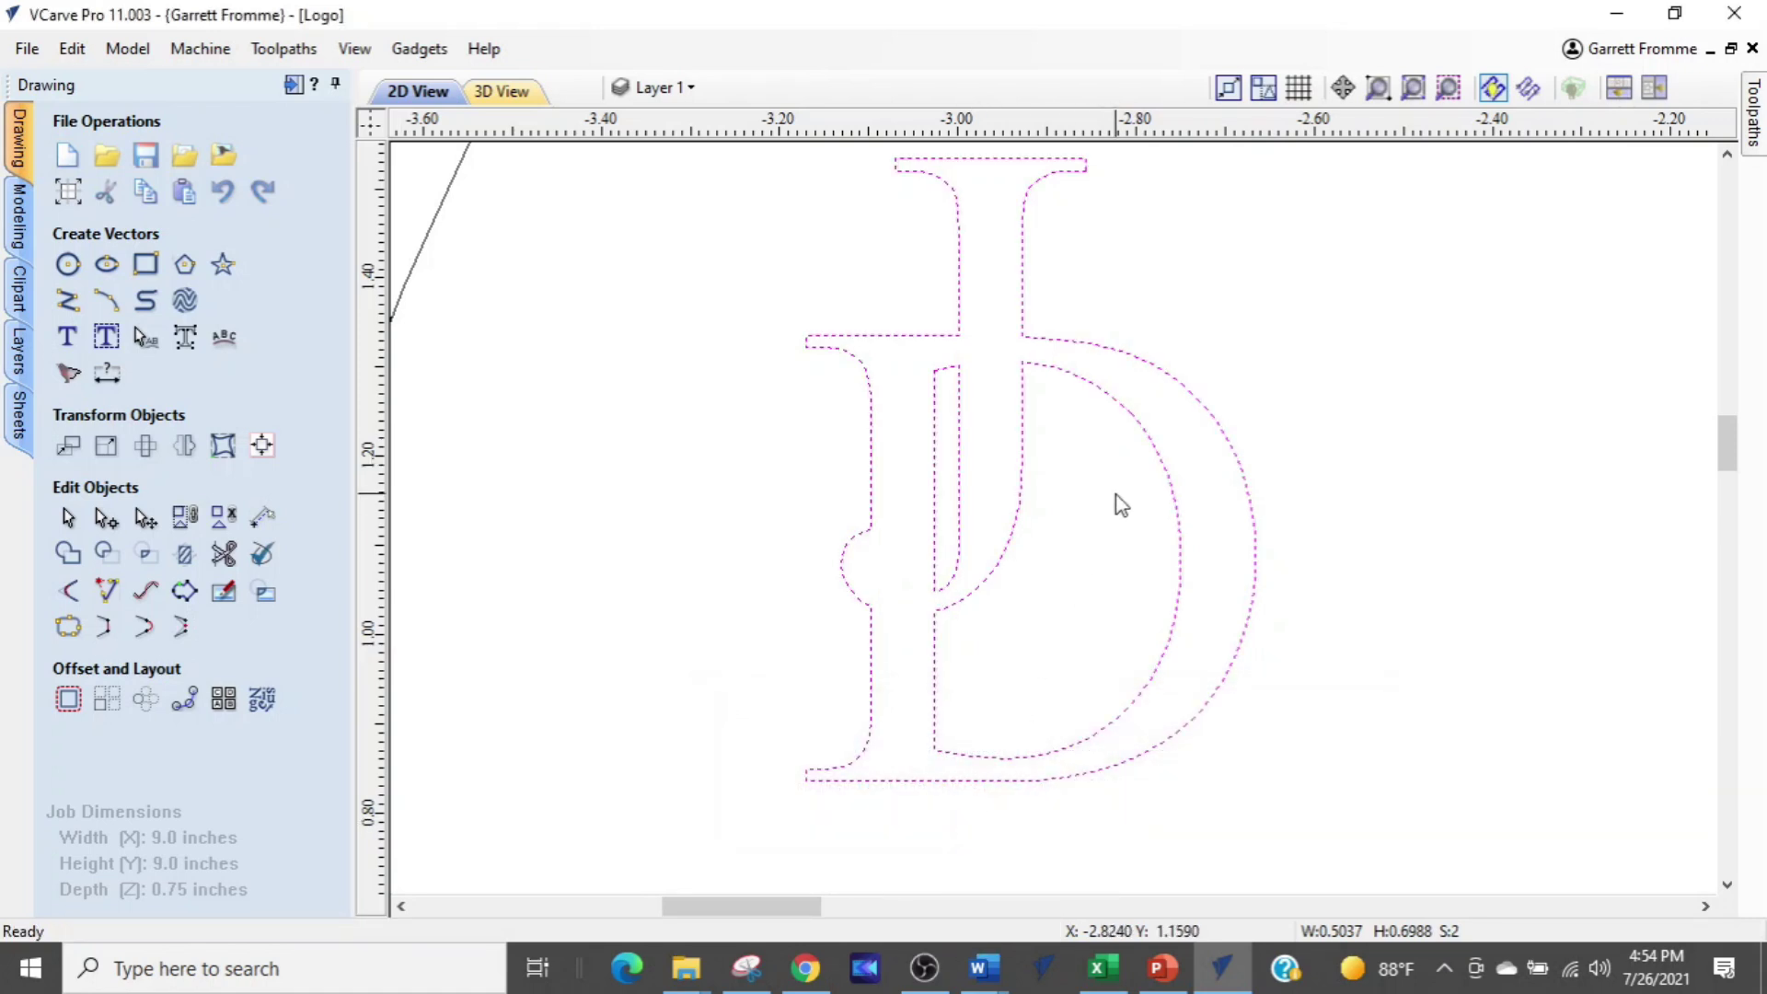
Examine the welded small J and D, and compare the junctions where the letters meet on the large logo outline
scroll(1049, 681, down, 1)
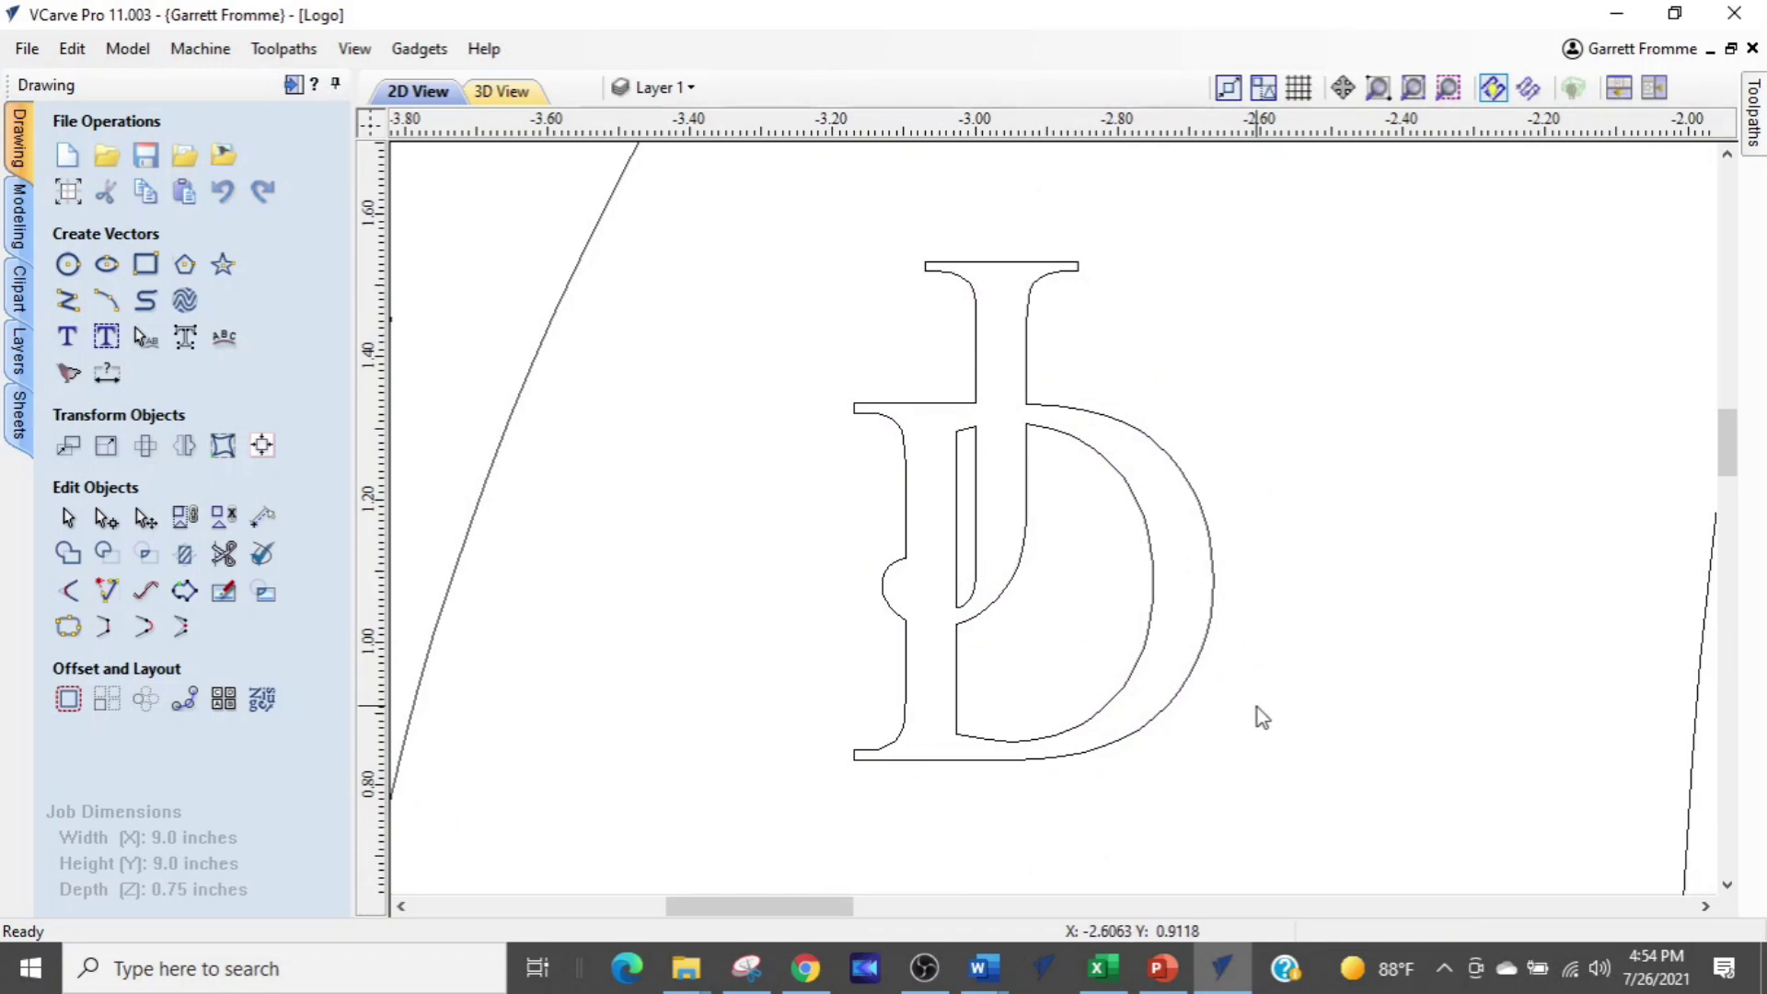
scroll(1257, 708, down, 5)
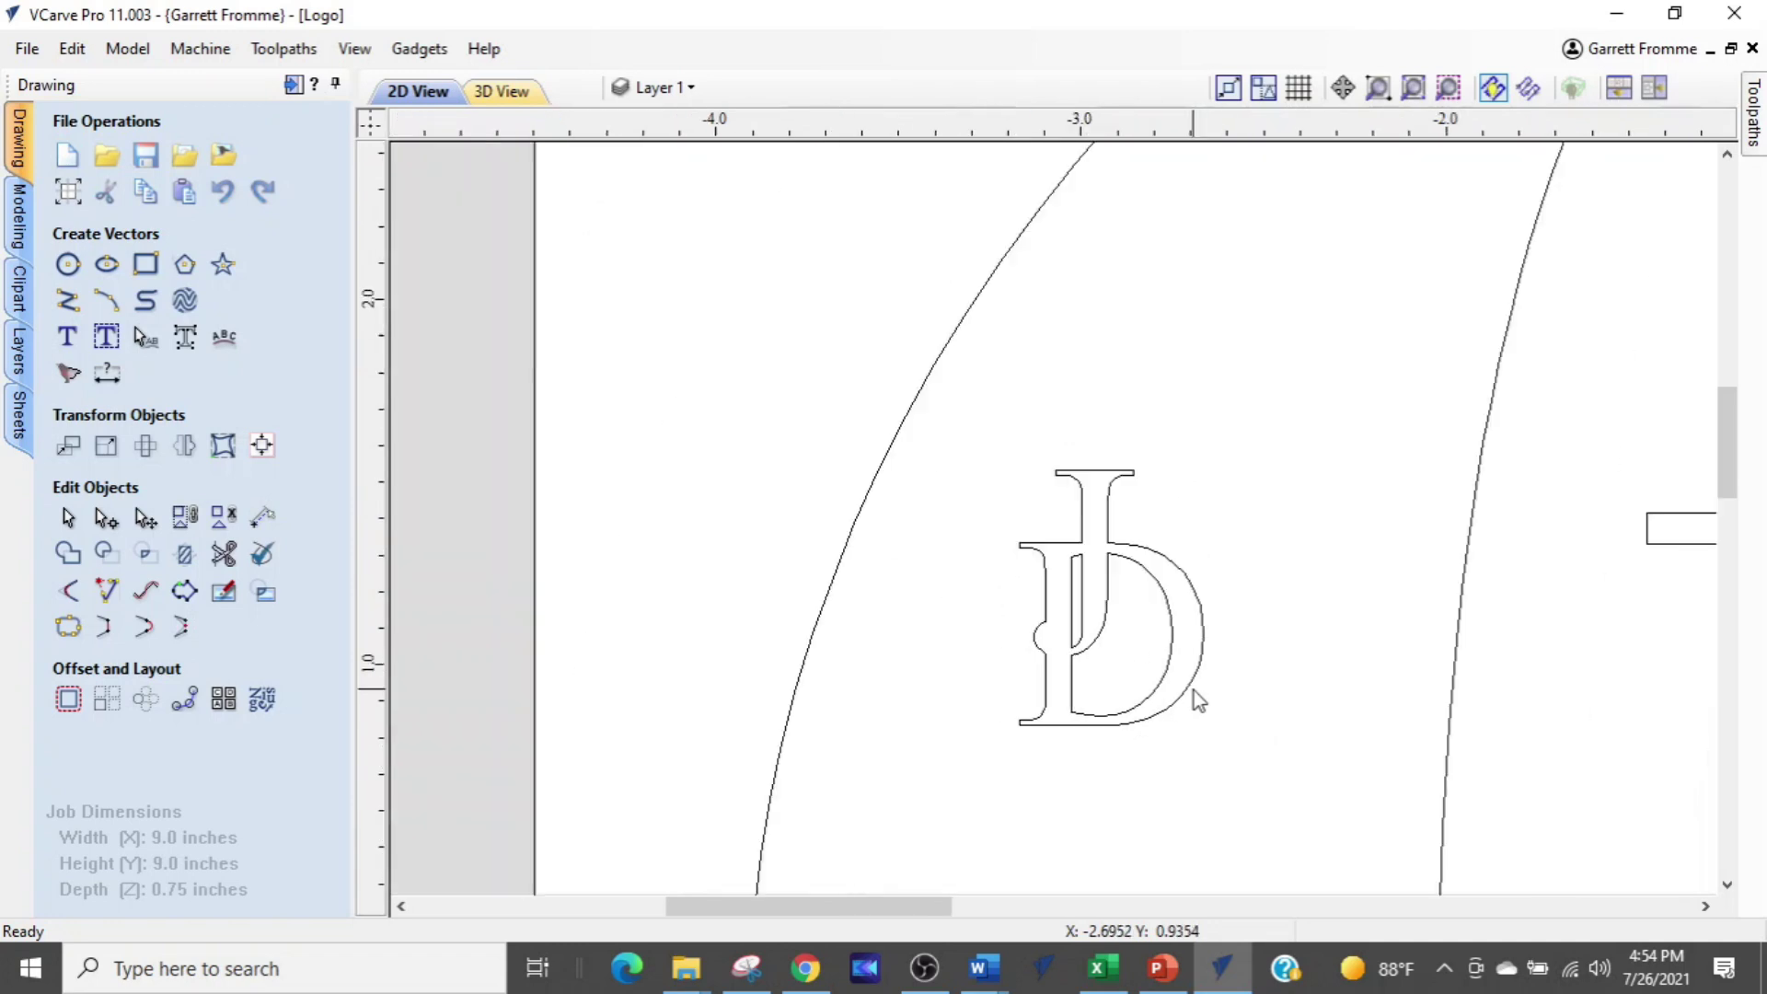
middle_drag(1194, 731, 1270, 623)
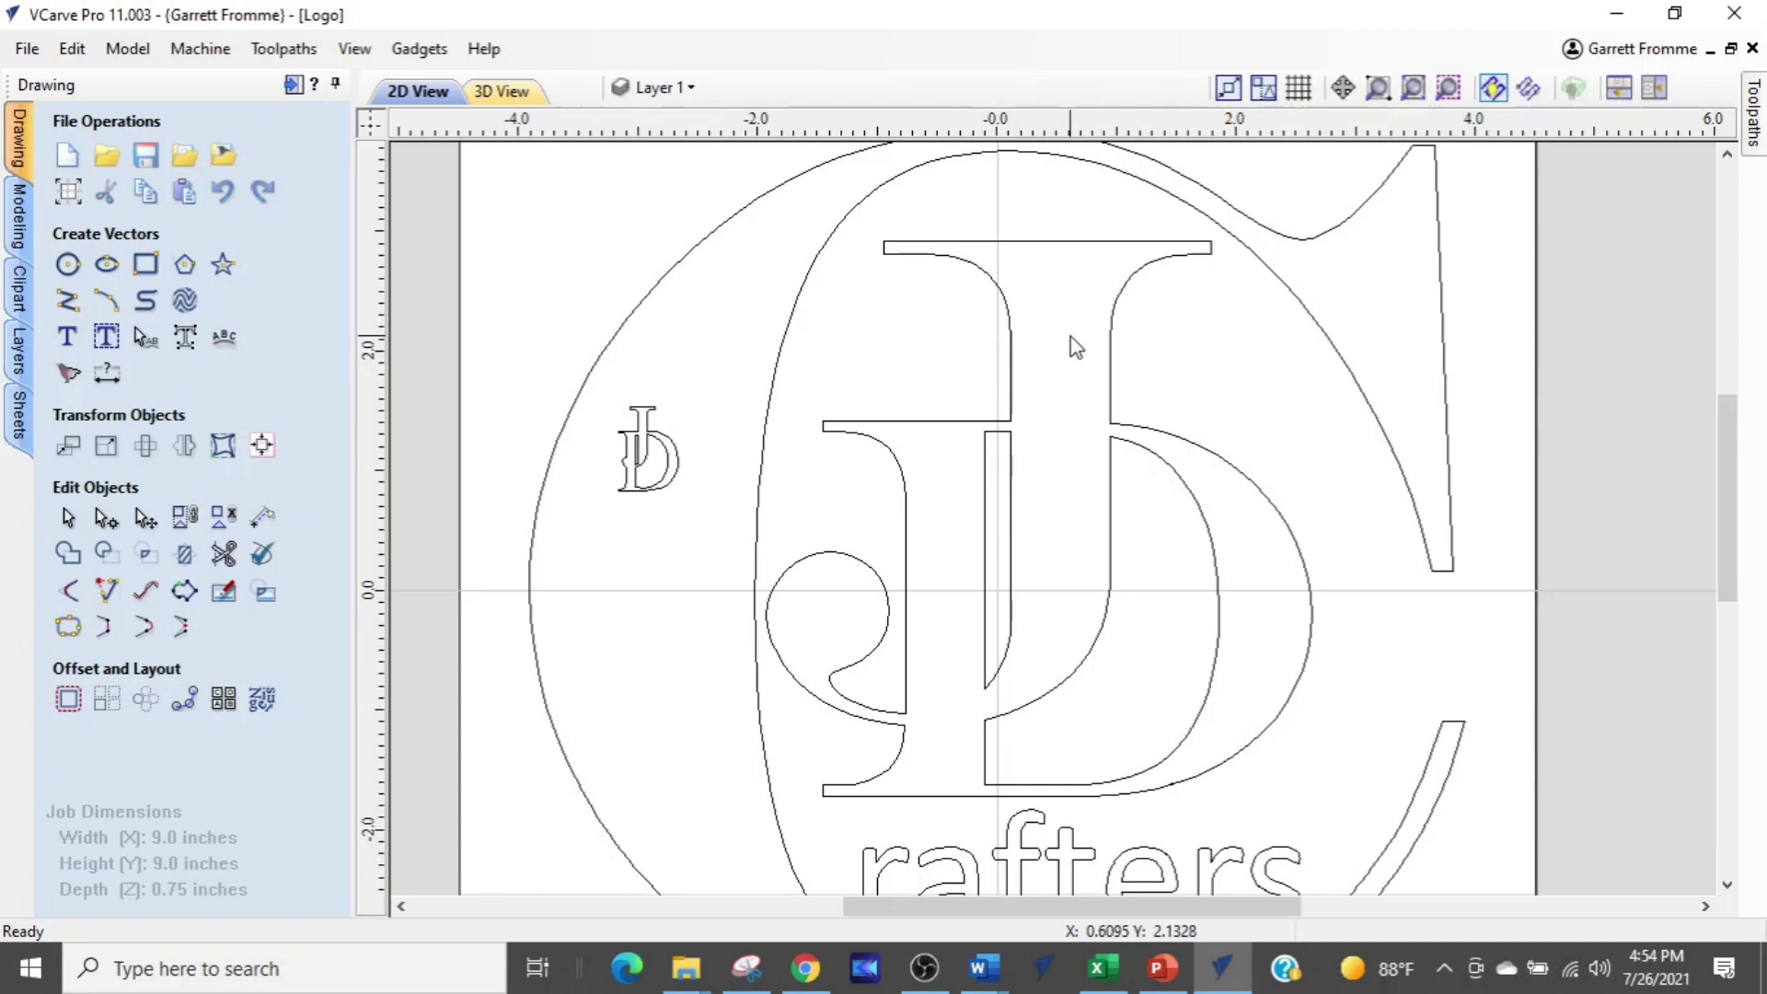
scroll(1075, 387, up, 5)
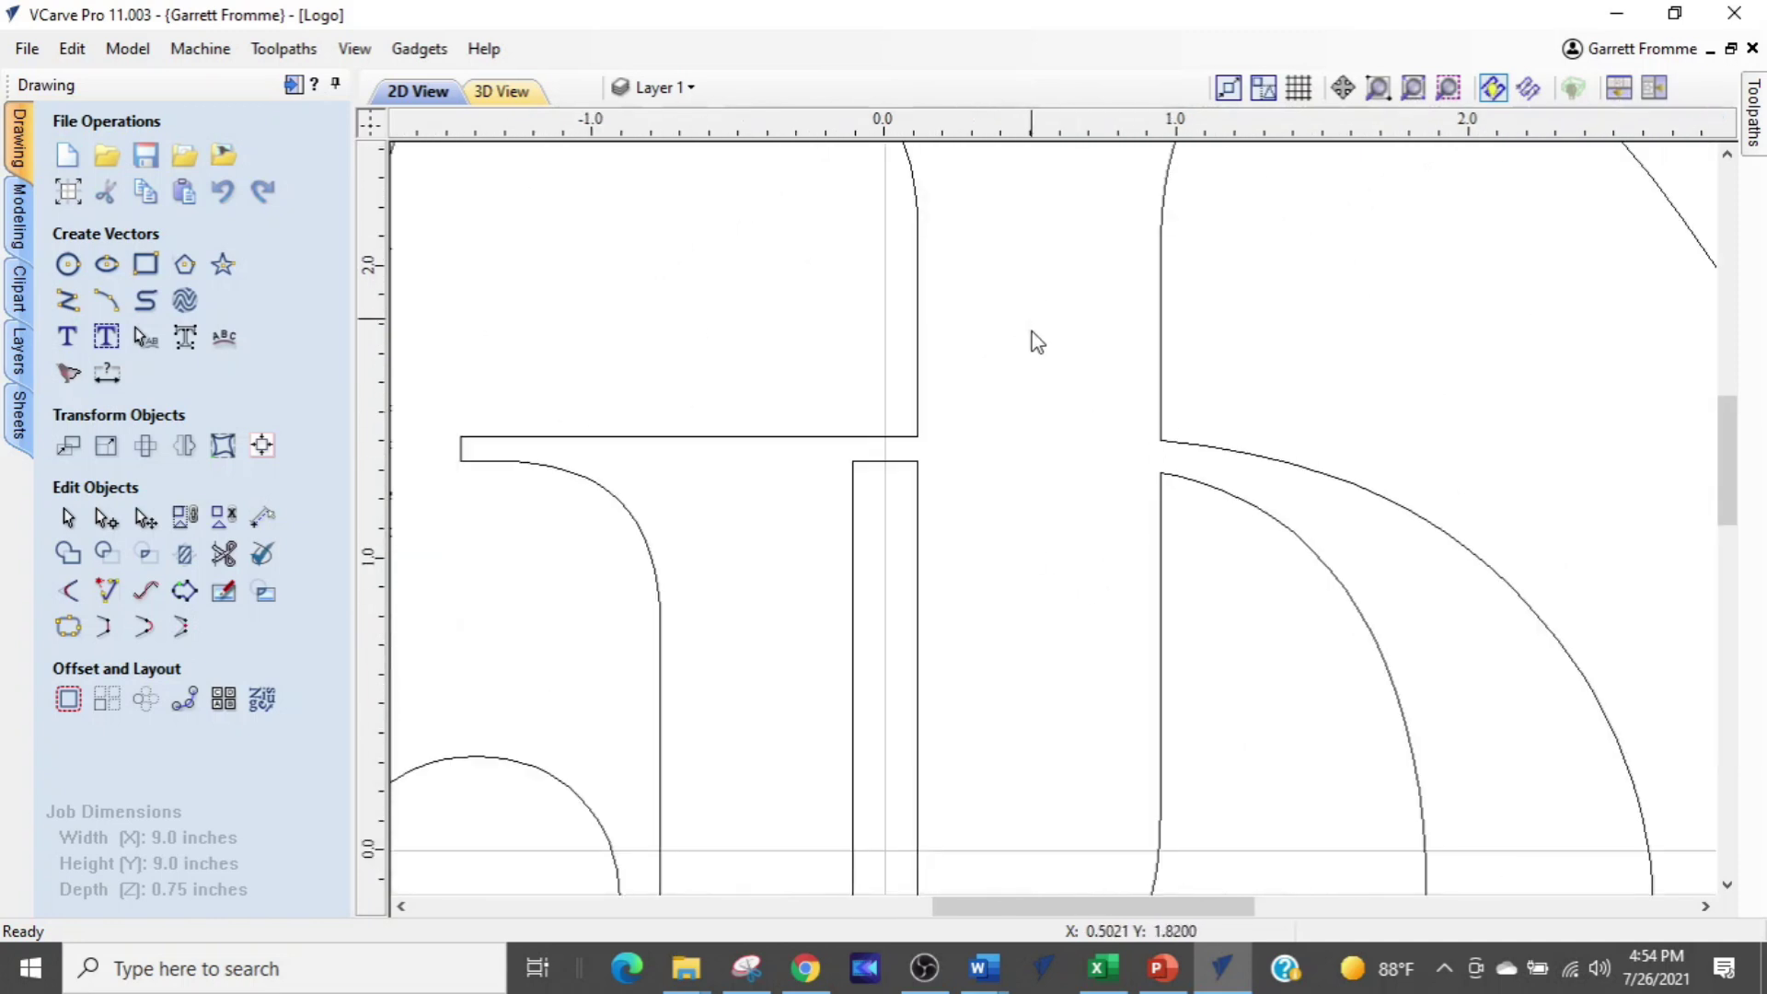
scroll(1031, 288, down, 2)
middle_drag(874, 865, 948, 703)
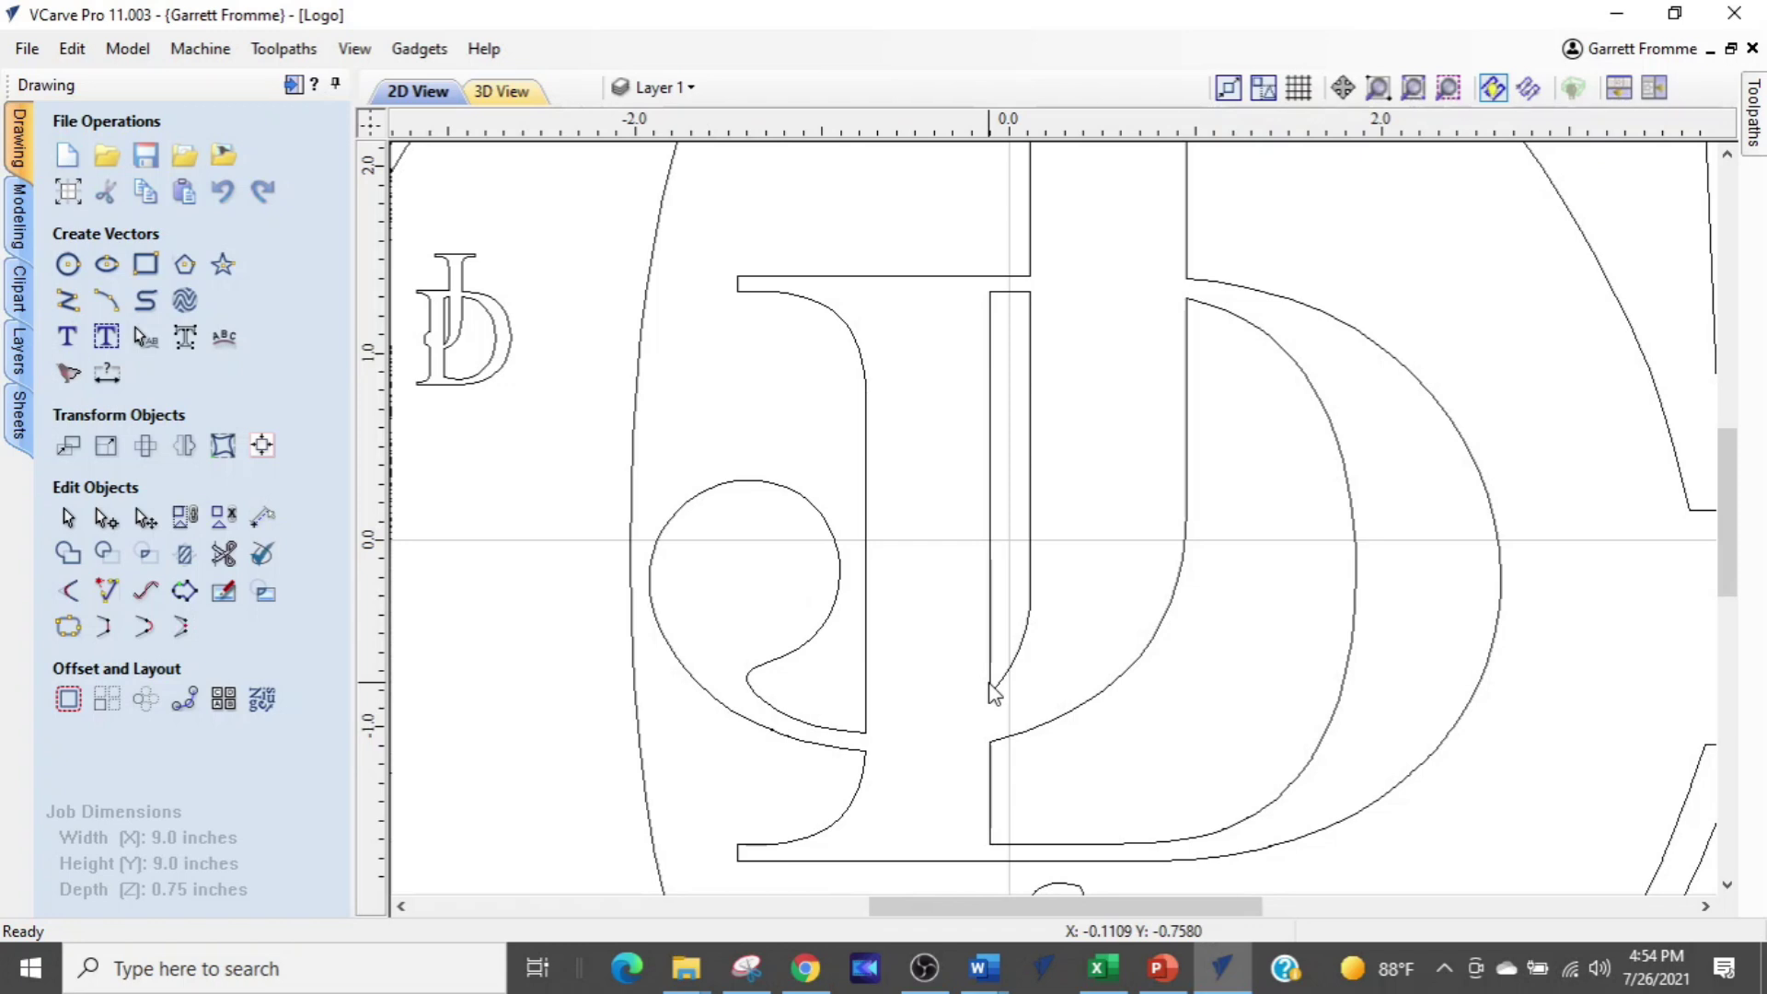
scroll(1306, 350, up, 2)
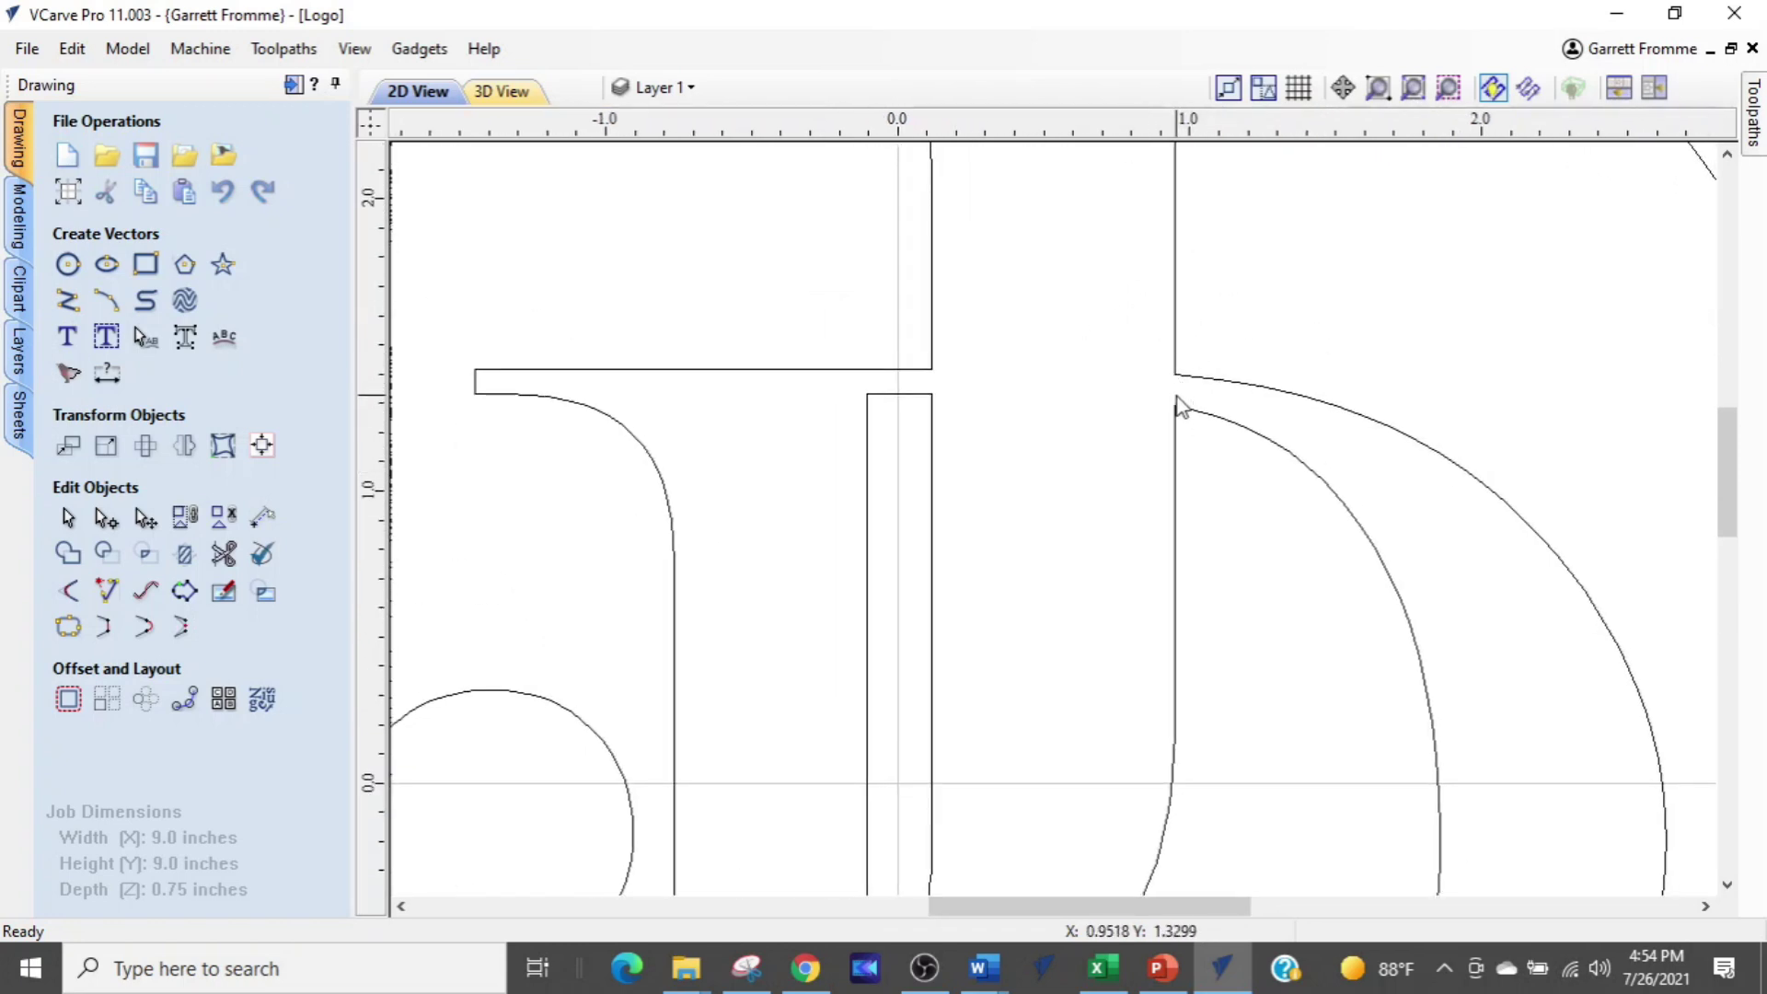
key(ctrl)
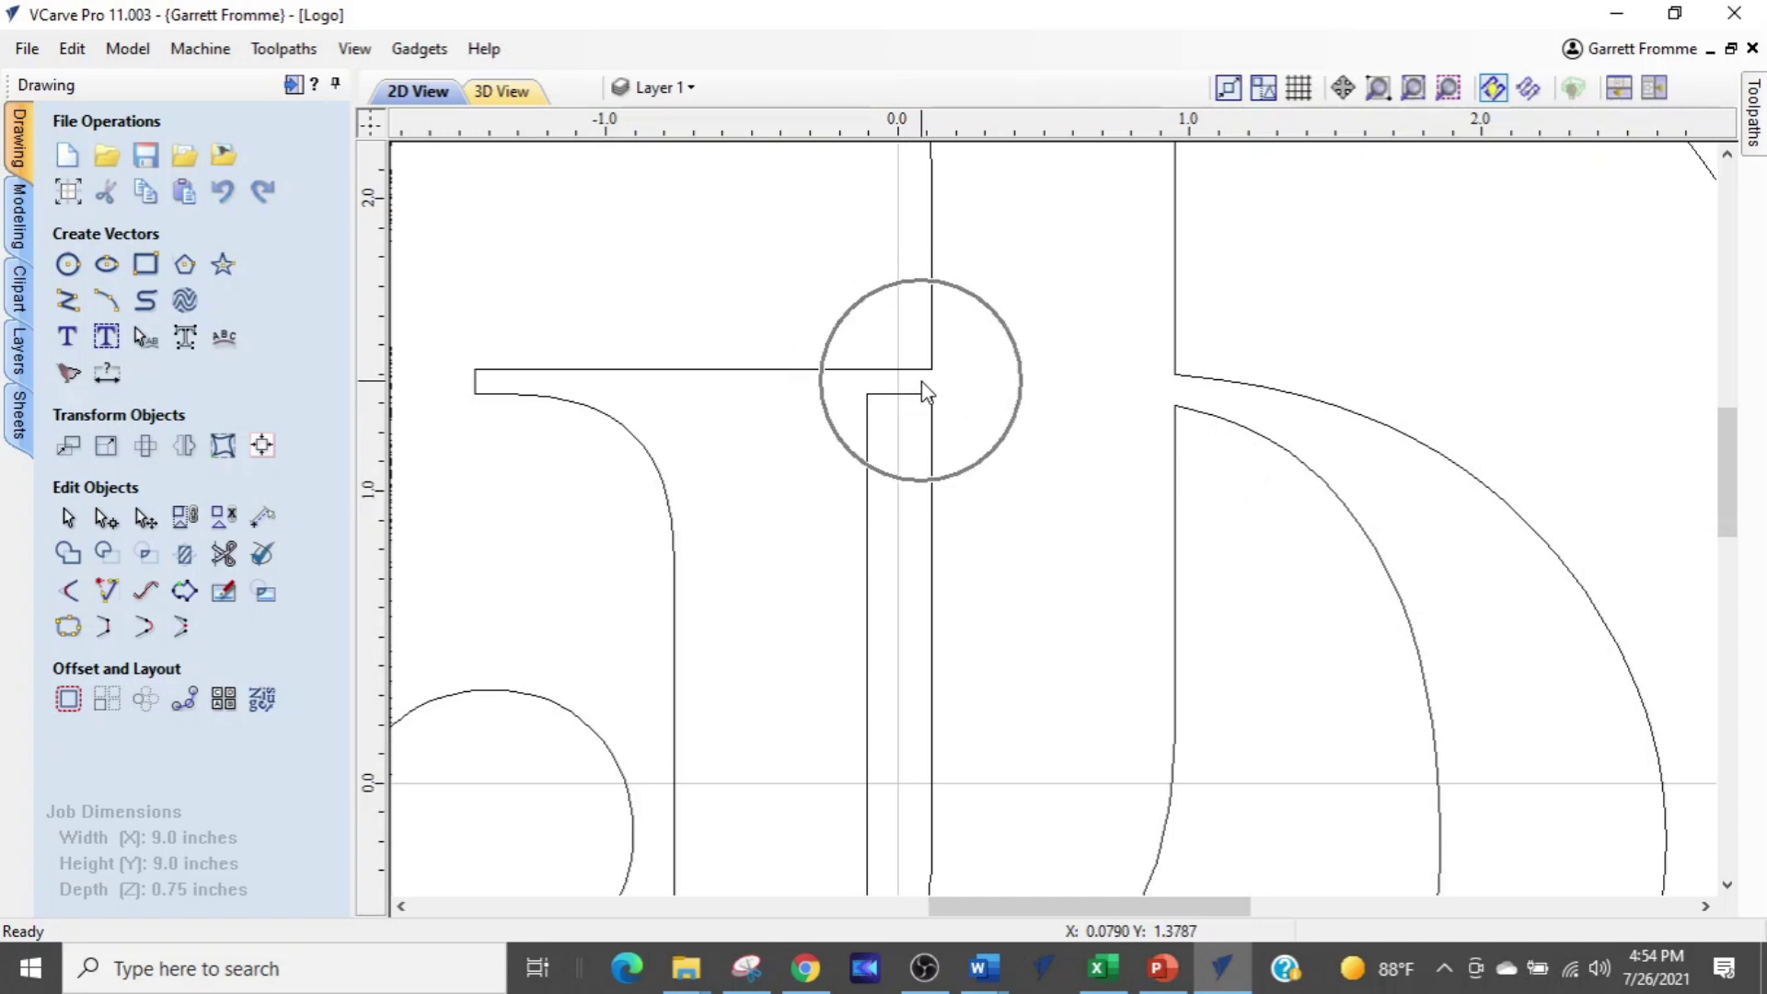
middle_drag(997, 548, 1180, 152)
middle_drag(1120, 692, 1169, 549)
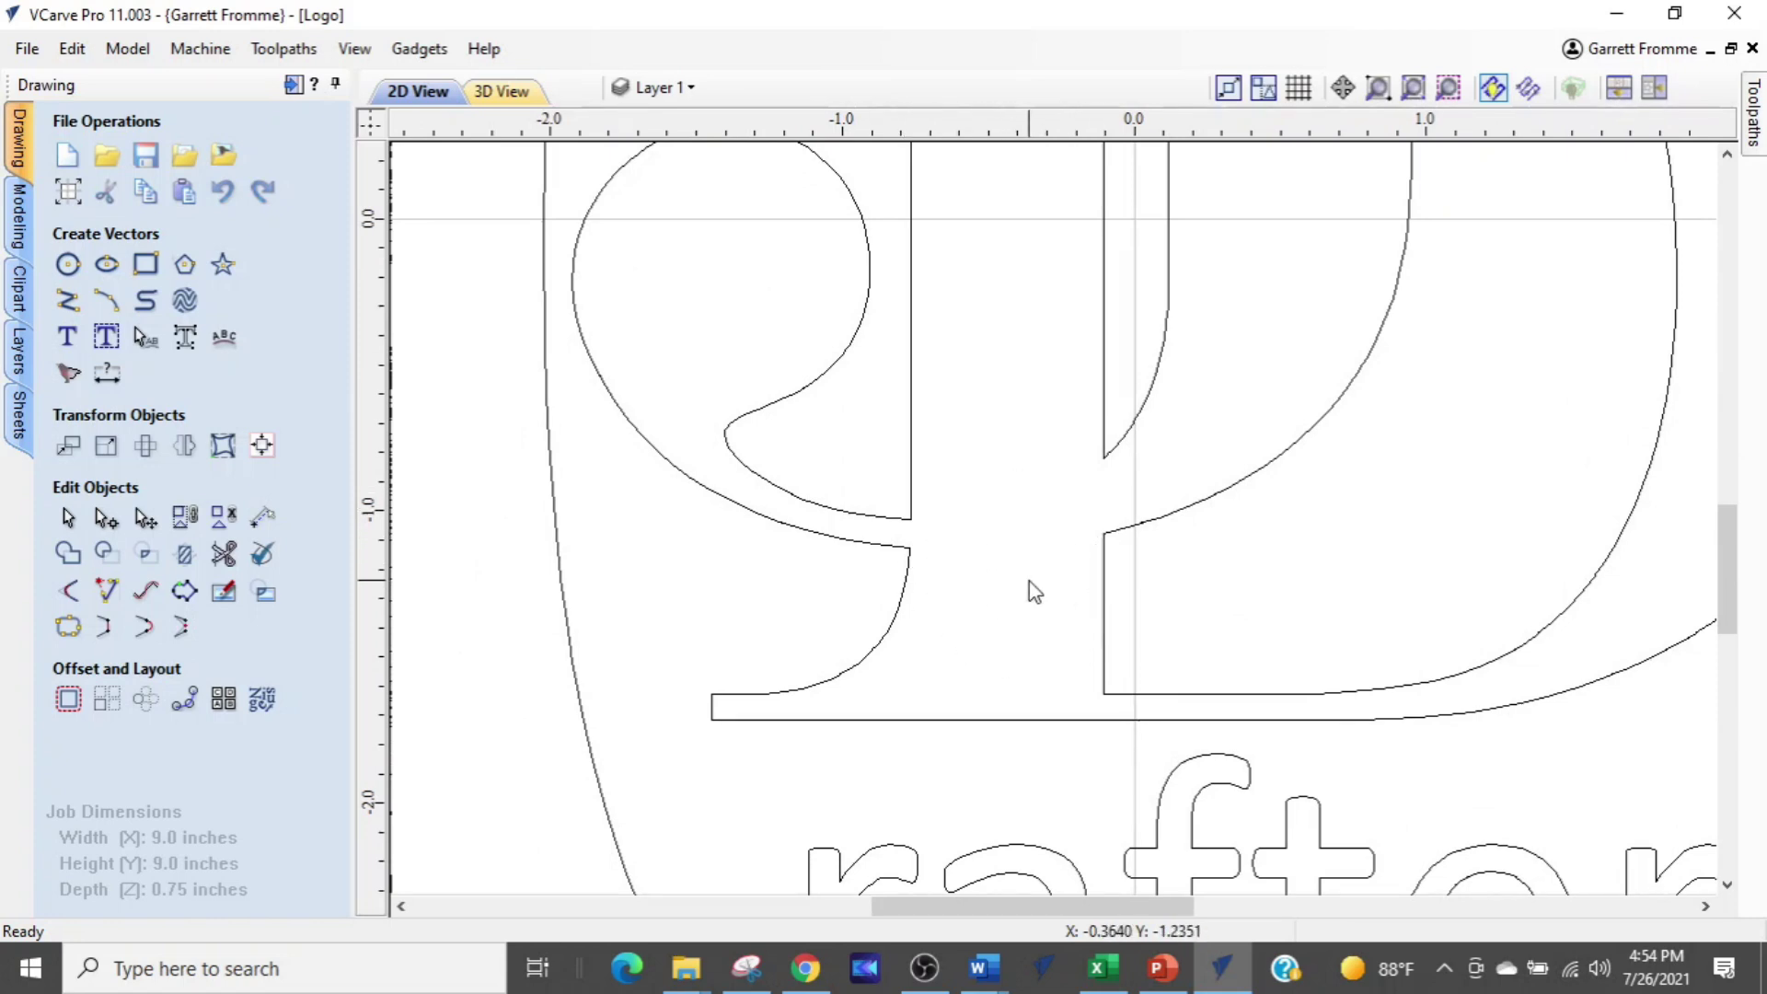
scroll(1029, 582, down, 2)
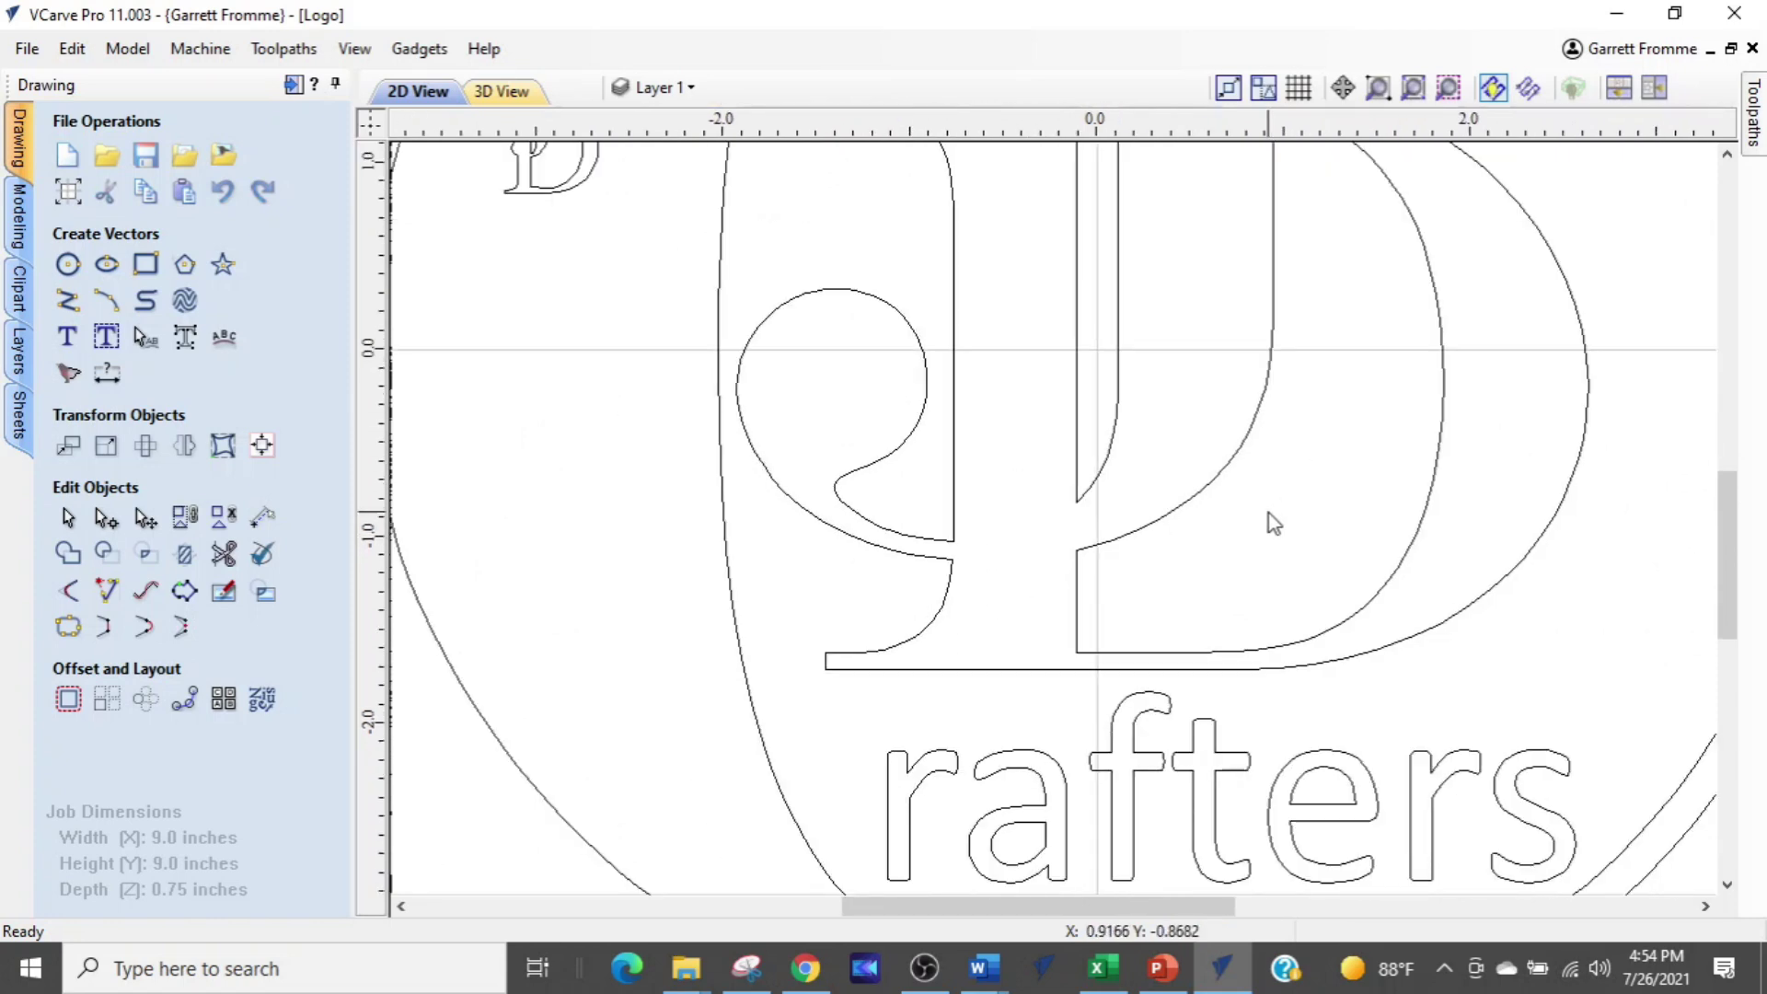
scroll(1269, 519, down, 1)
middle_drag(1273, 522, 1234, 622)
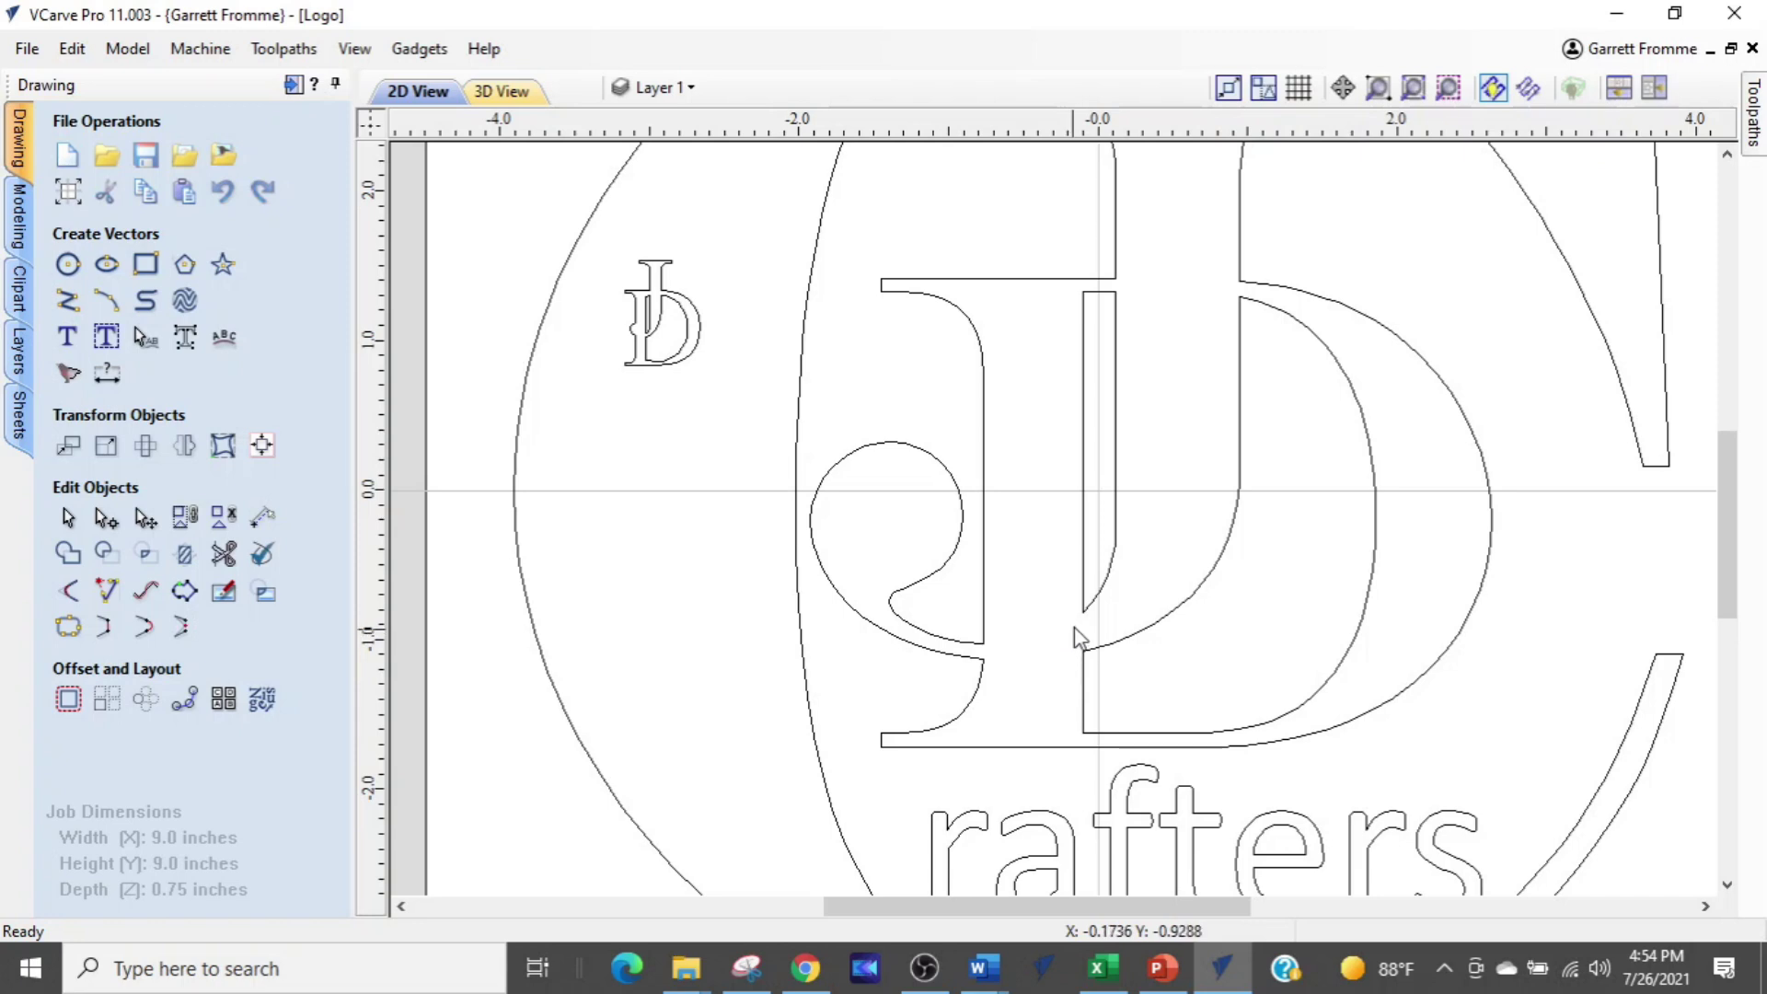
key(ctrl)
scroll(967, 663, up, 2)
scroll(1096, 690, down, 5)
scroll(1360, 363, up, 3)
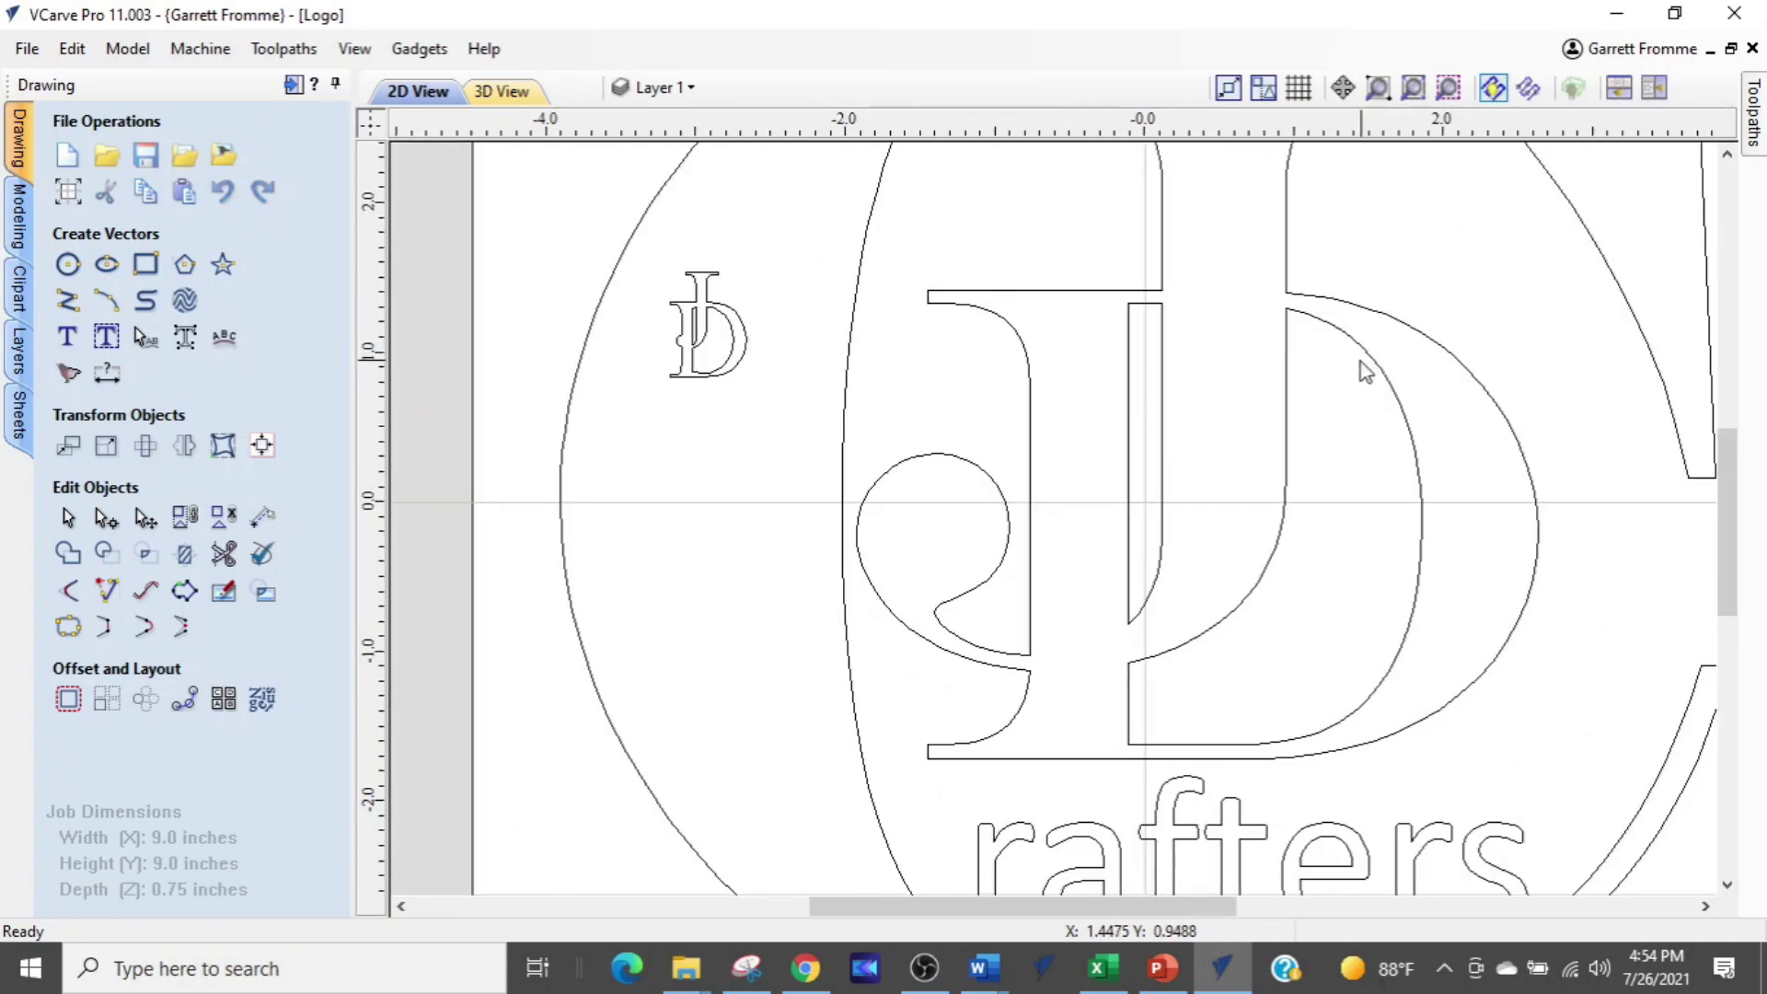
Select the large interlocked J and D vectors and examine their nodes around the junctions between the letters
drag(1451, 274, 959, 631)
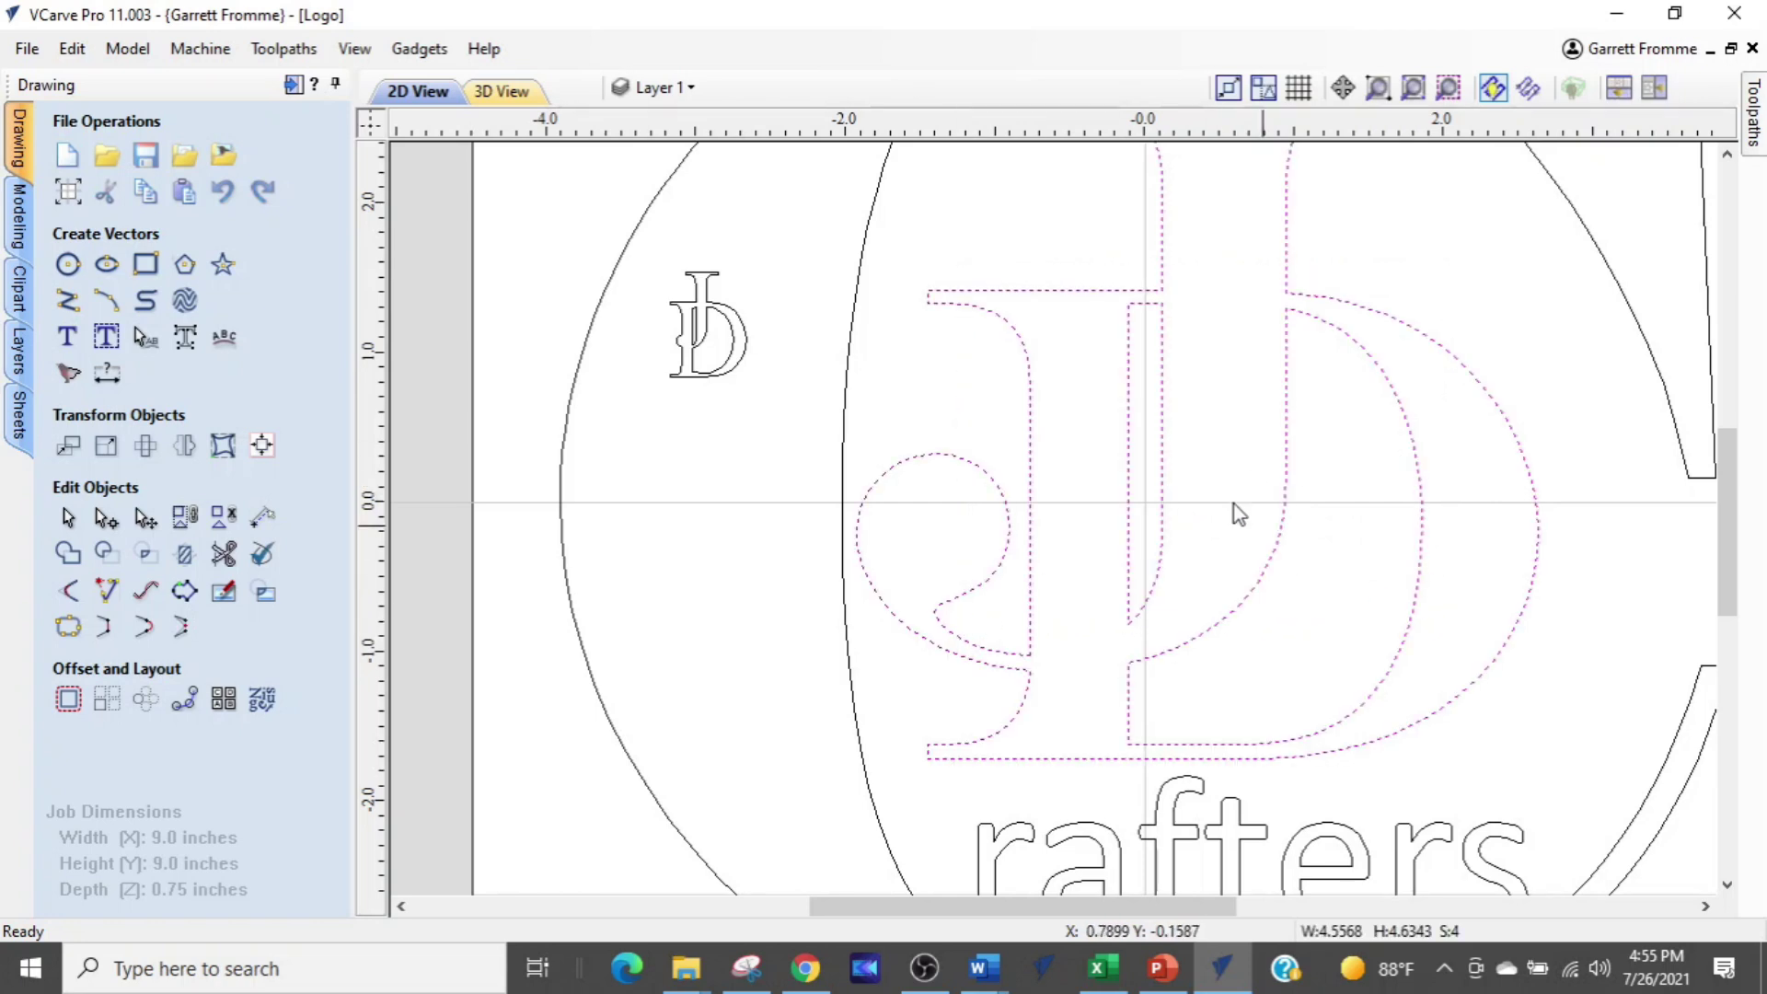
scroll(1340, 497, up, 1)
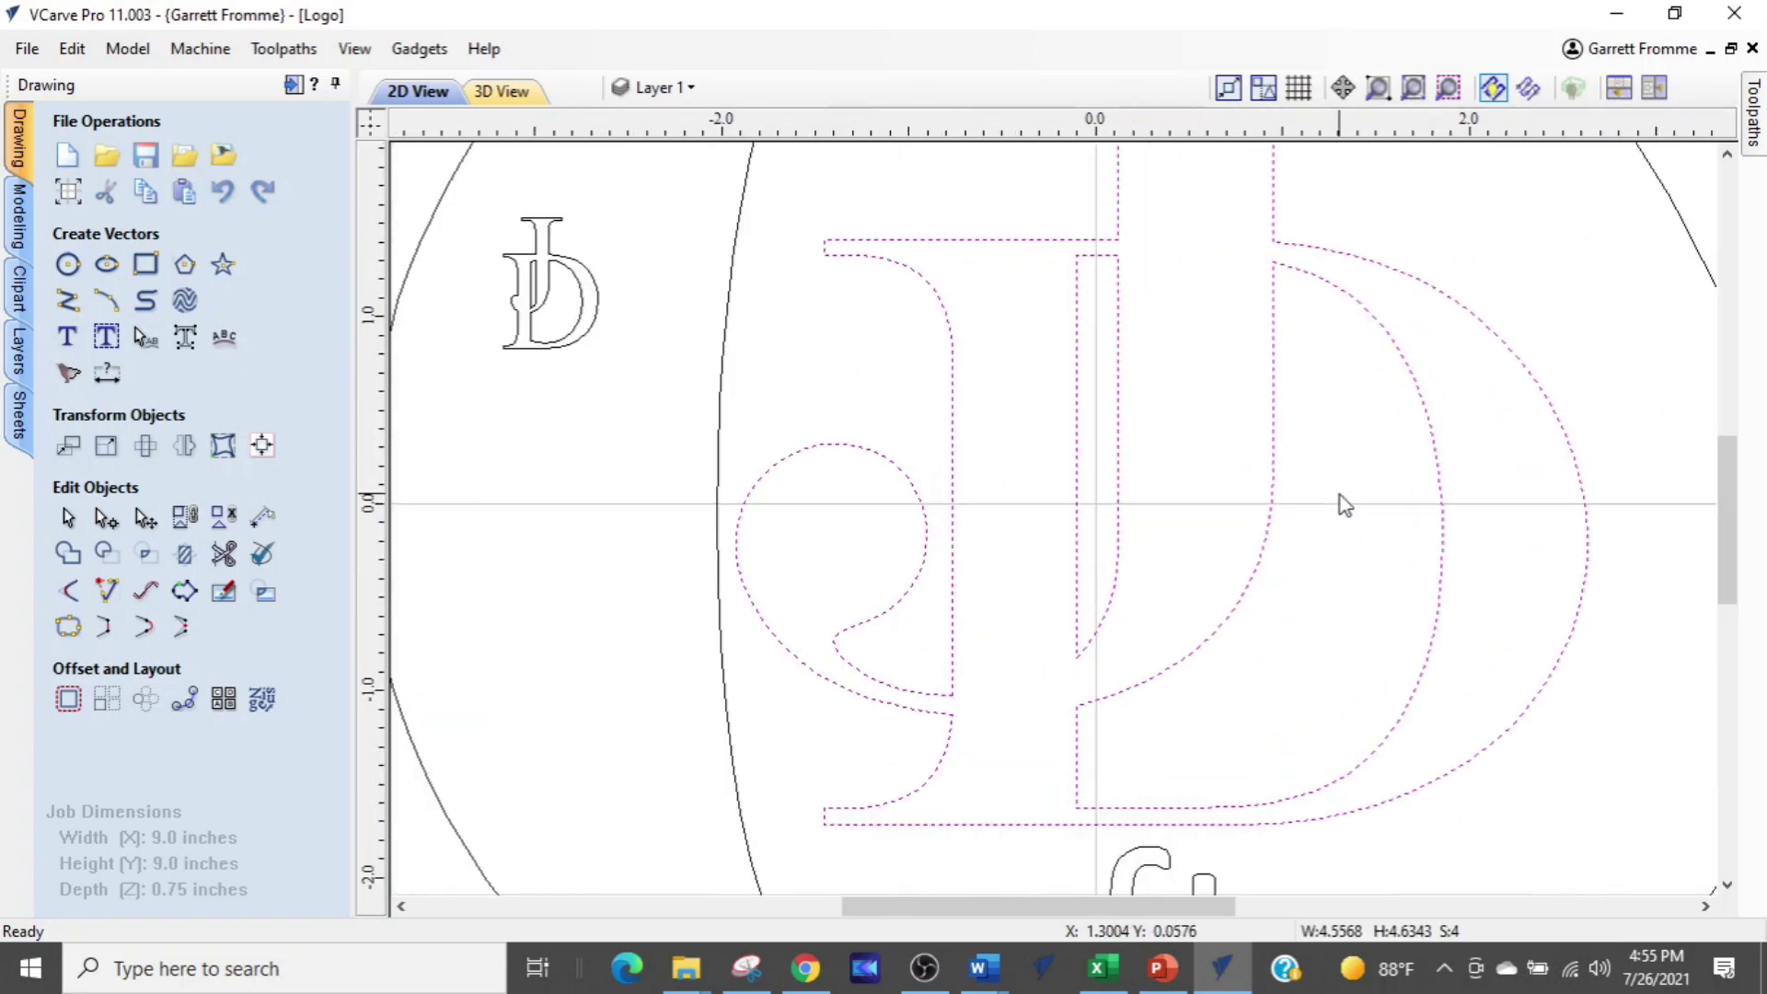
scroll(1313, 373, up, 2)
middle_drag(1313, 374, 1254, 611)
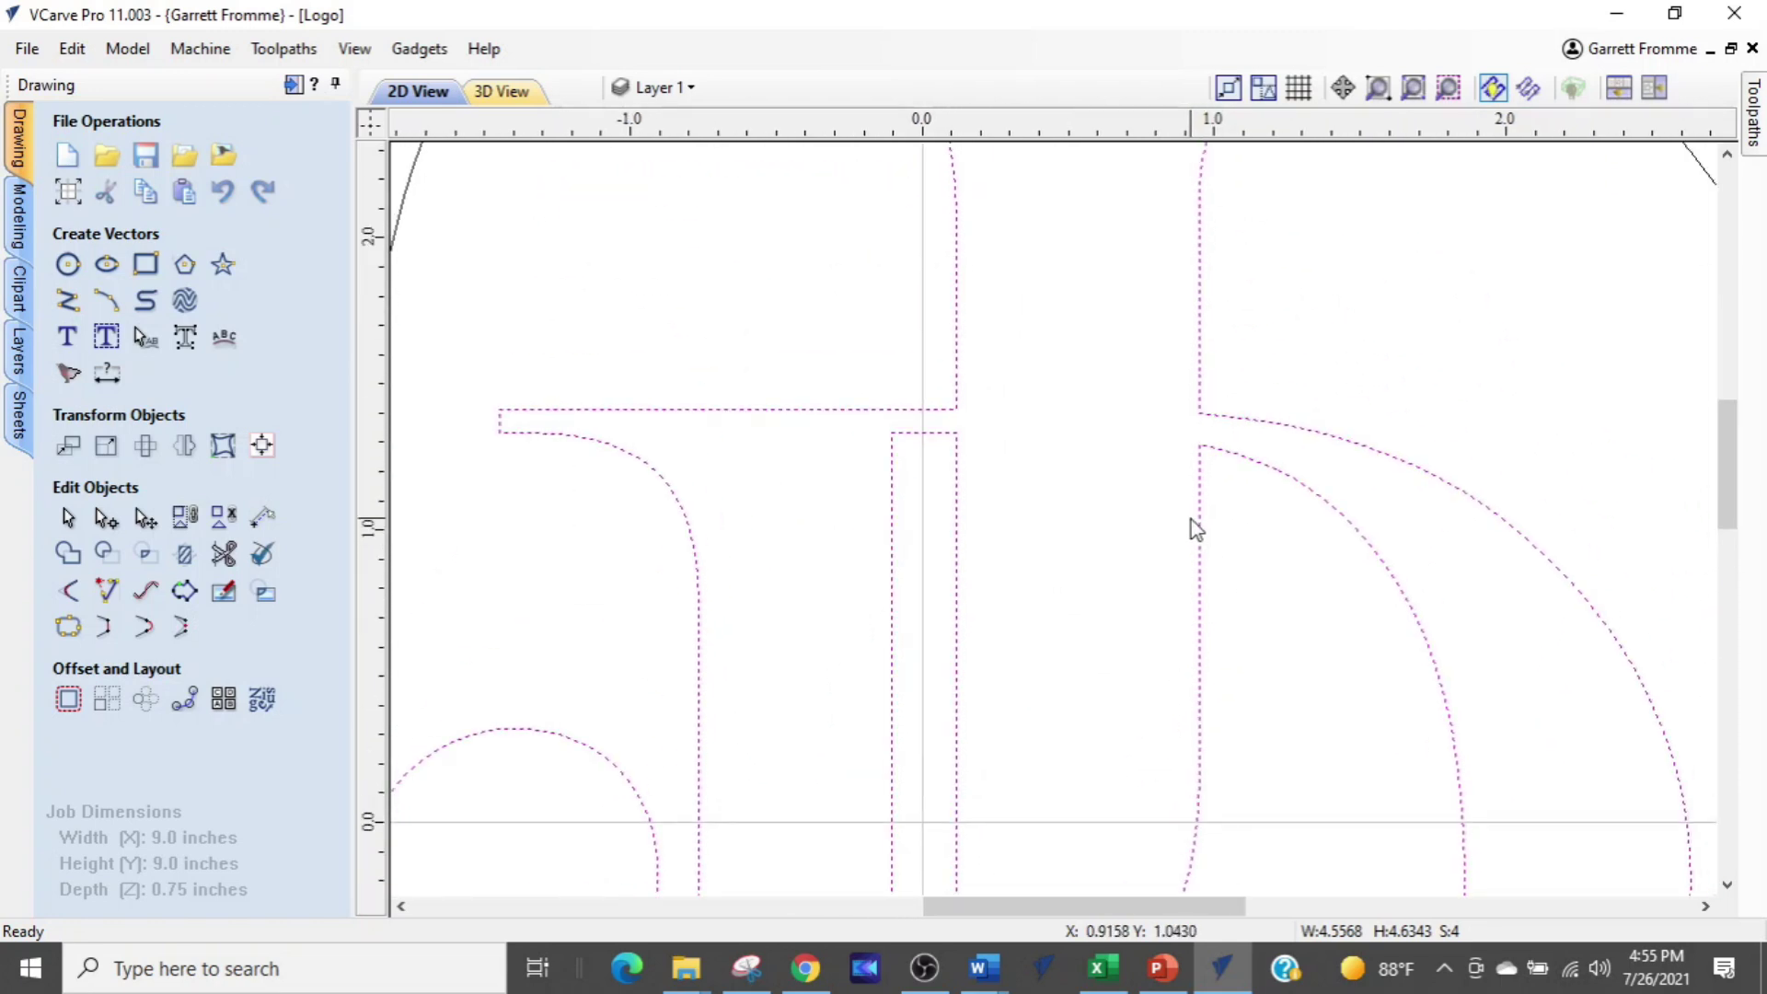
key(n)
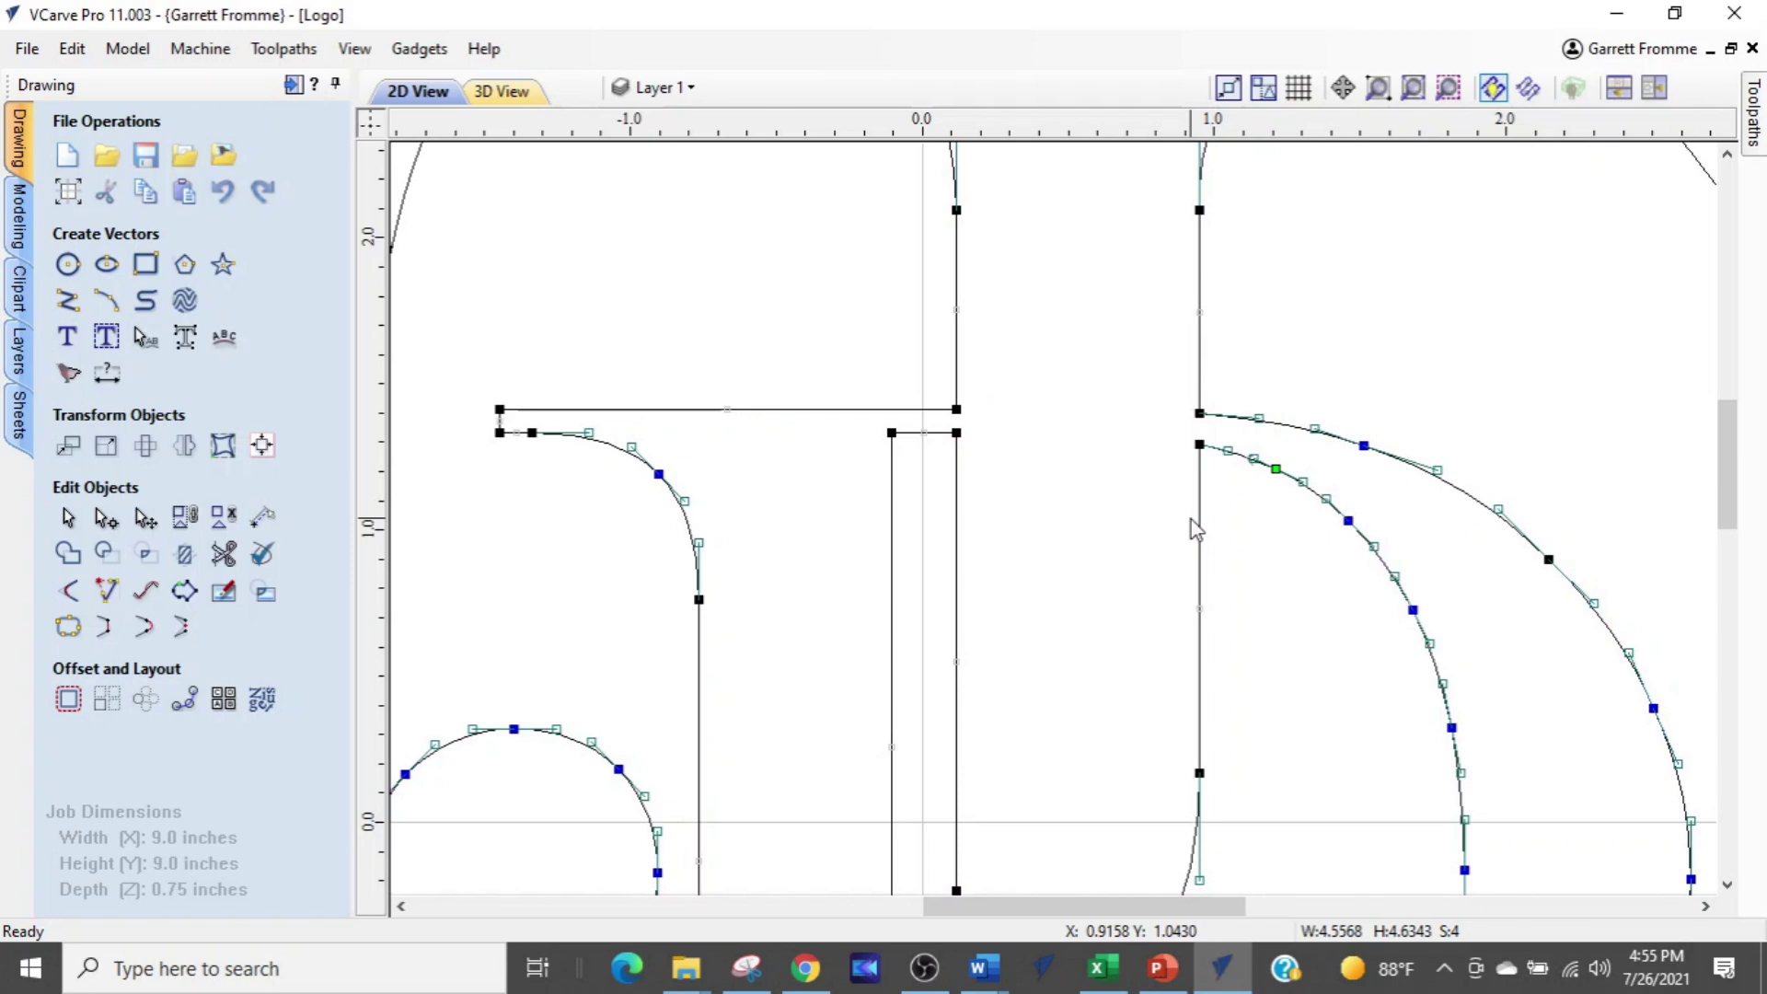
scroll(1190, 520, down, 2)
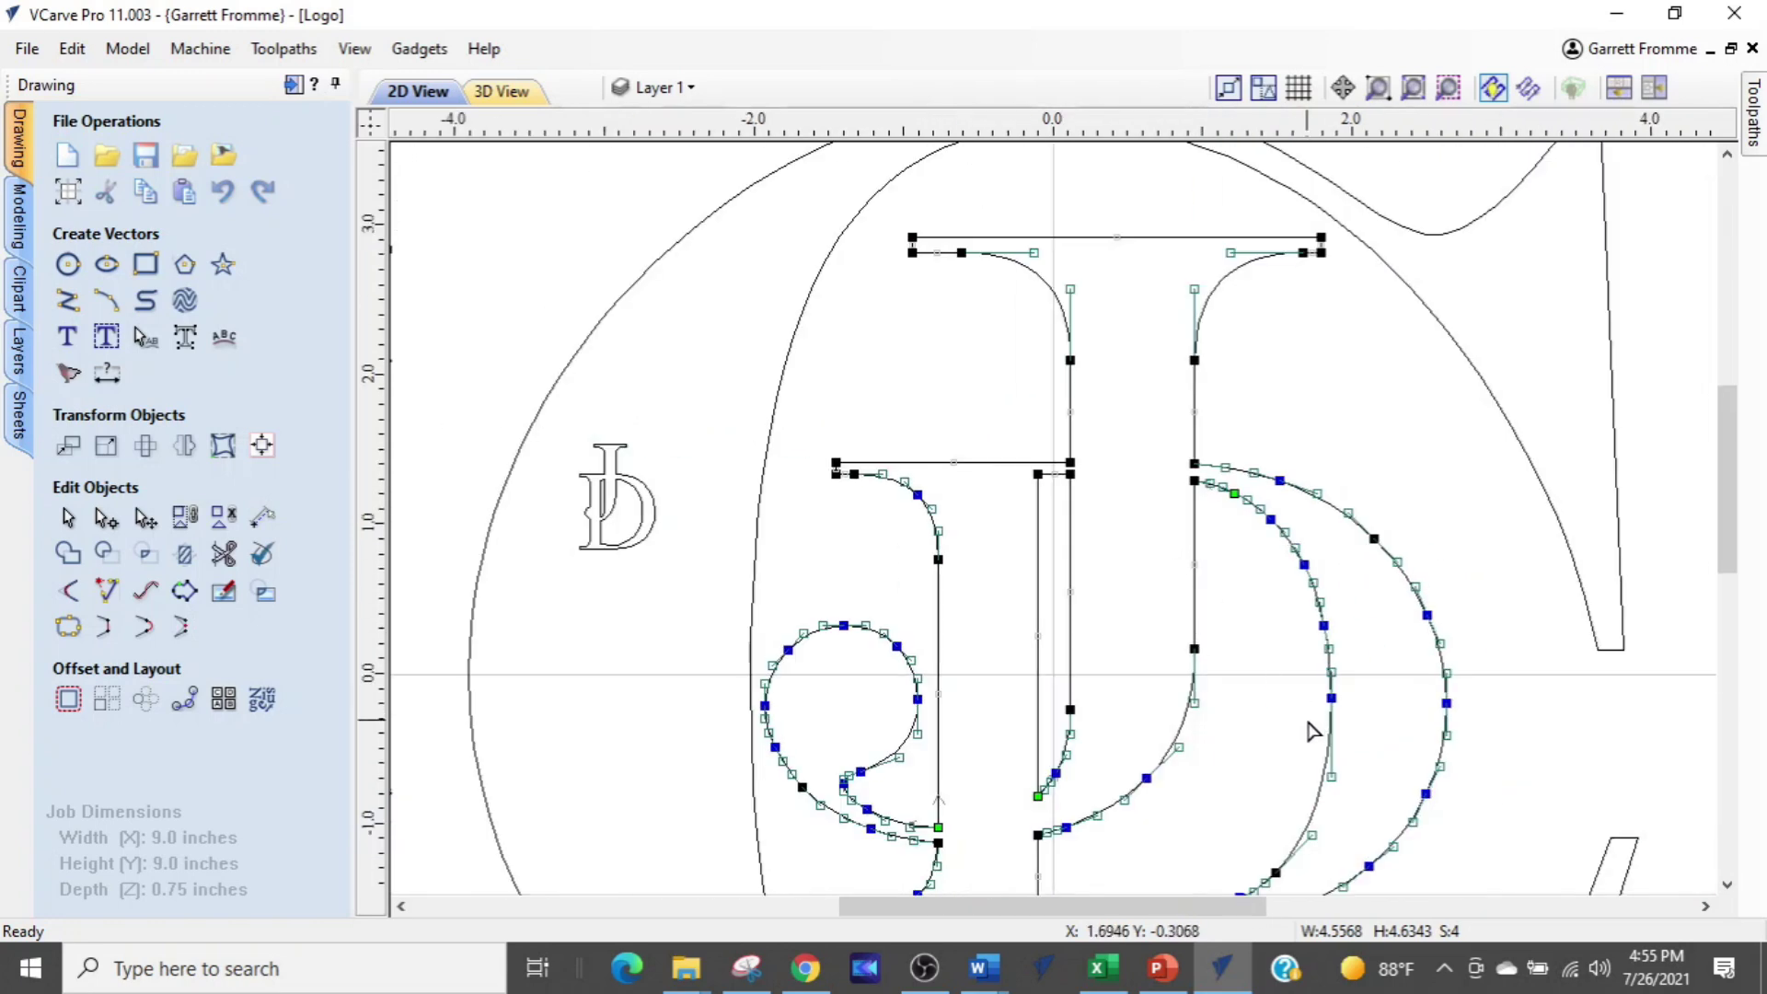
middle_drag(1314, 721, 1325, 669)
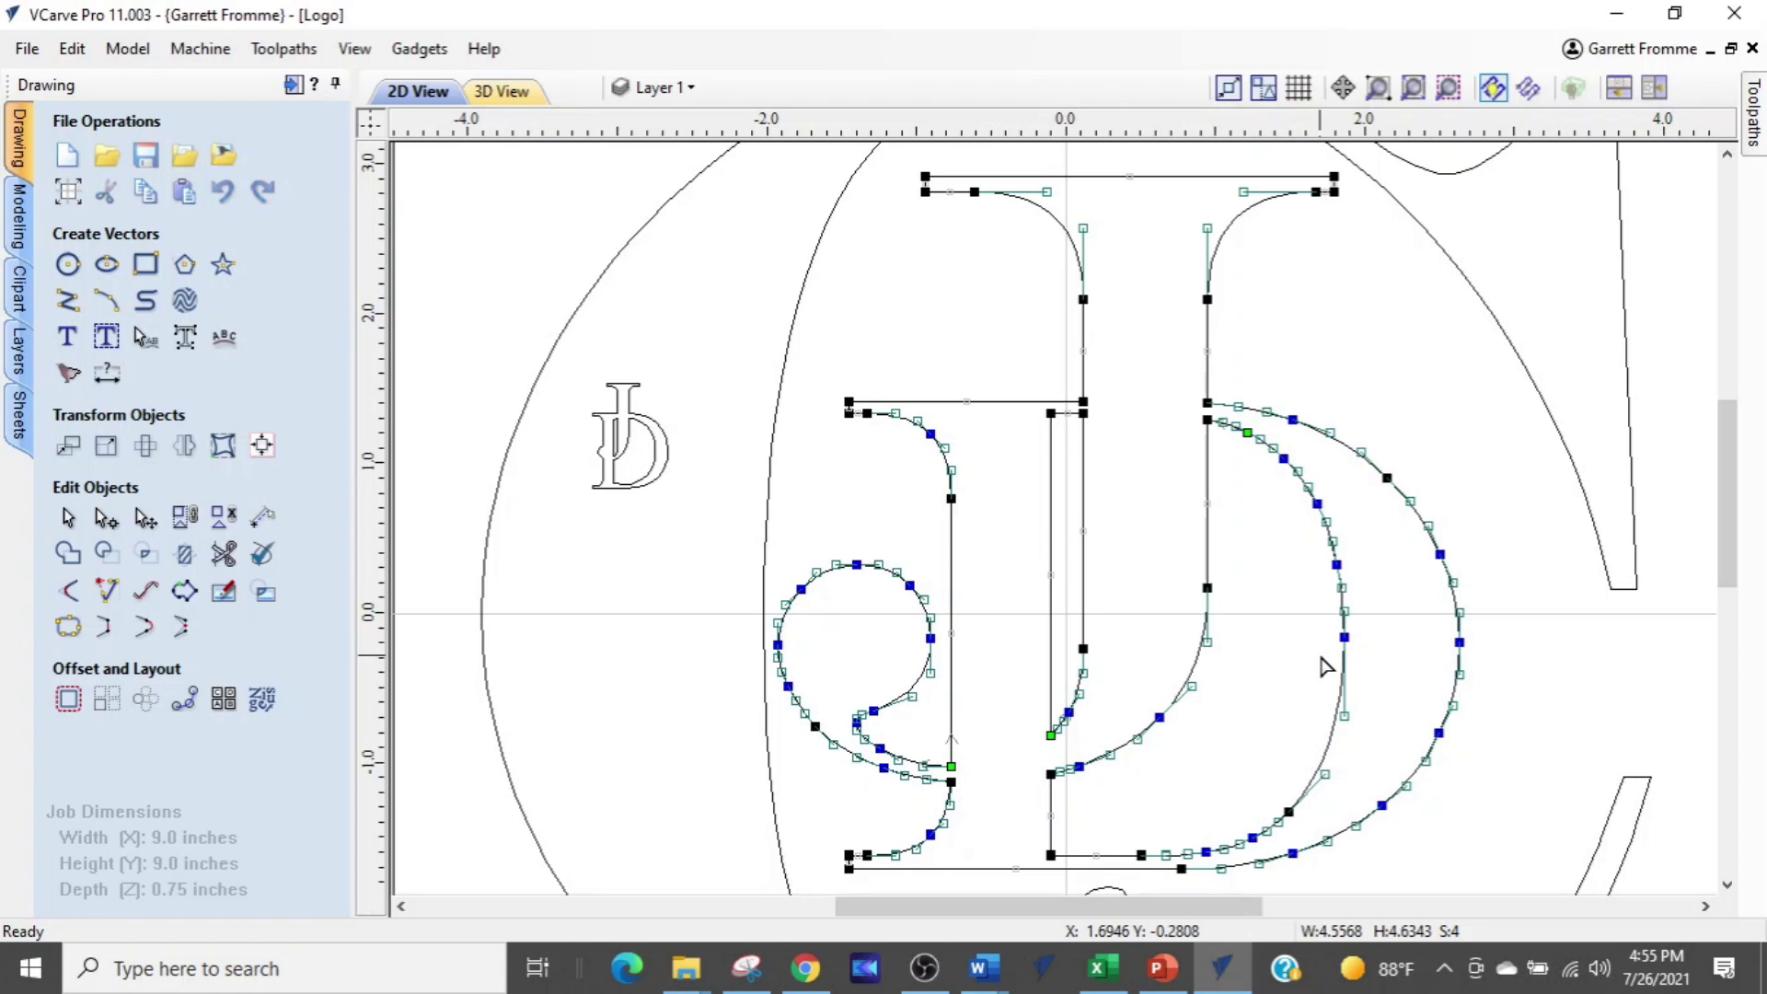
scroll(1132, 357, up, 2)
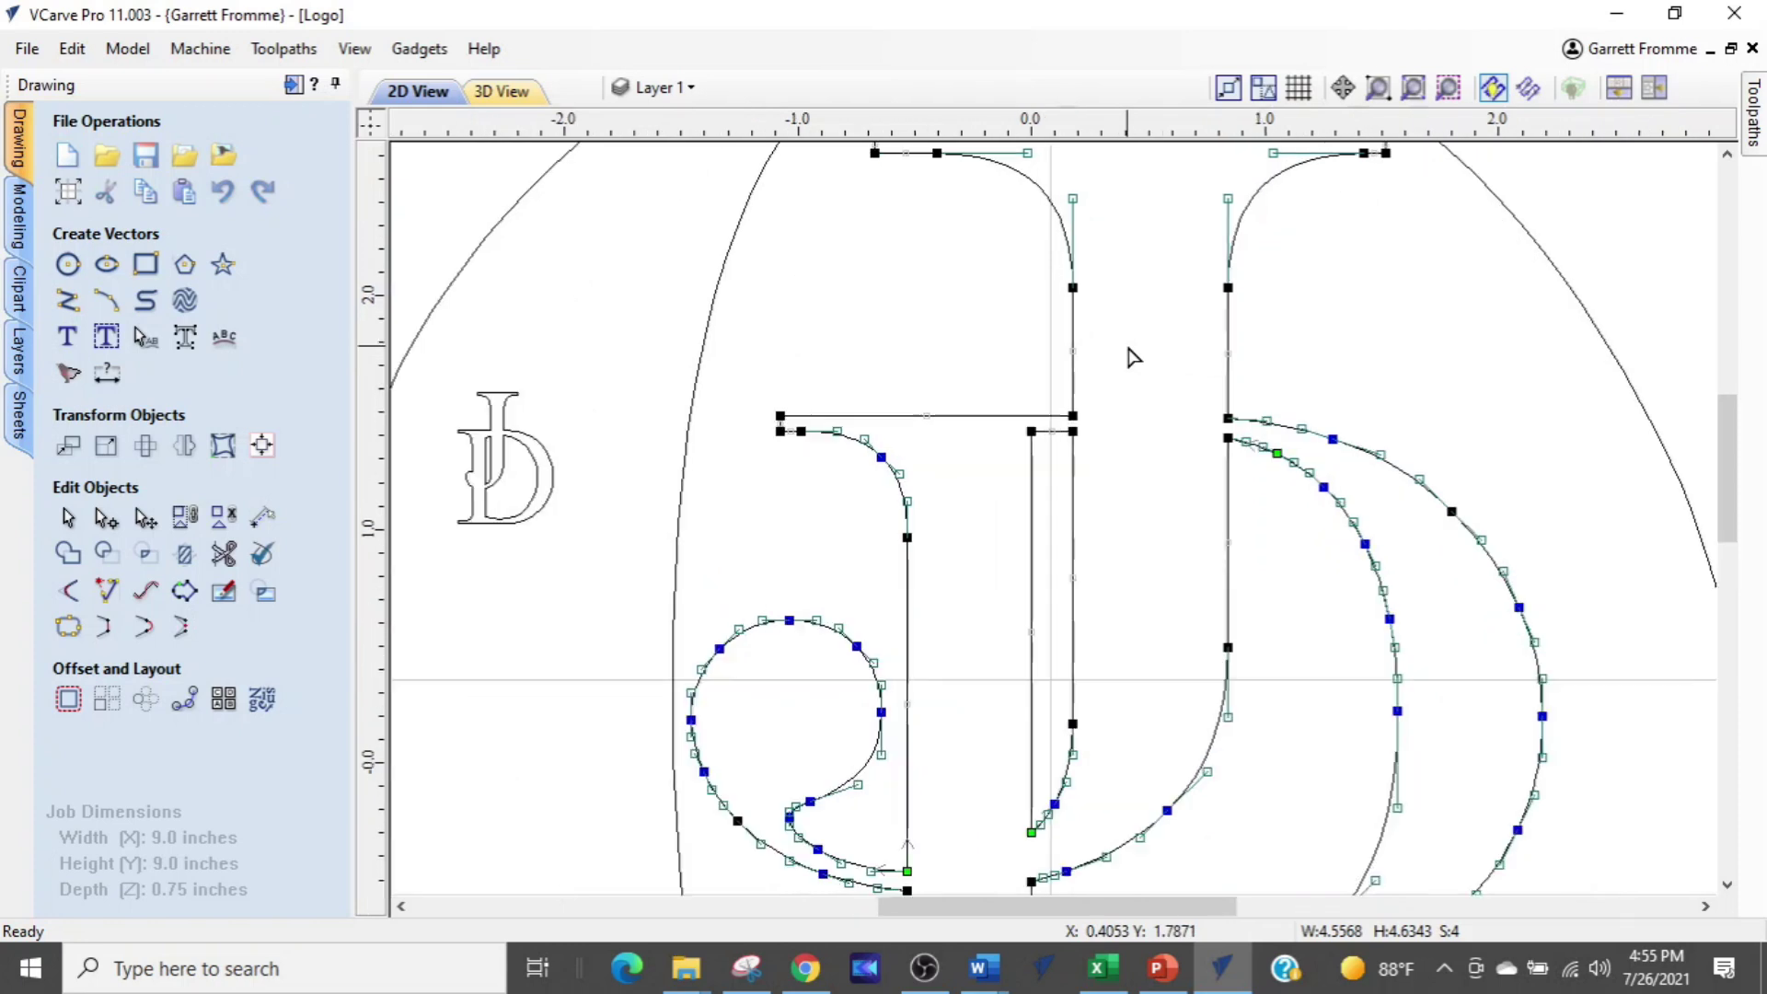
middle_drag(1131, 357, 1156, 418)
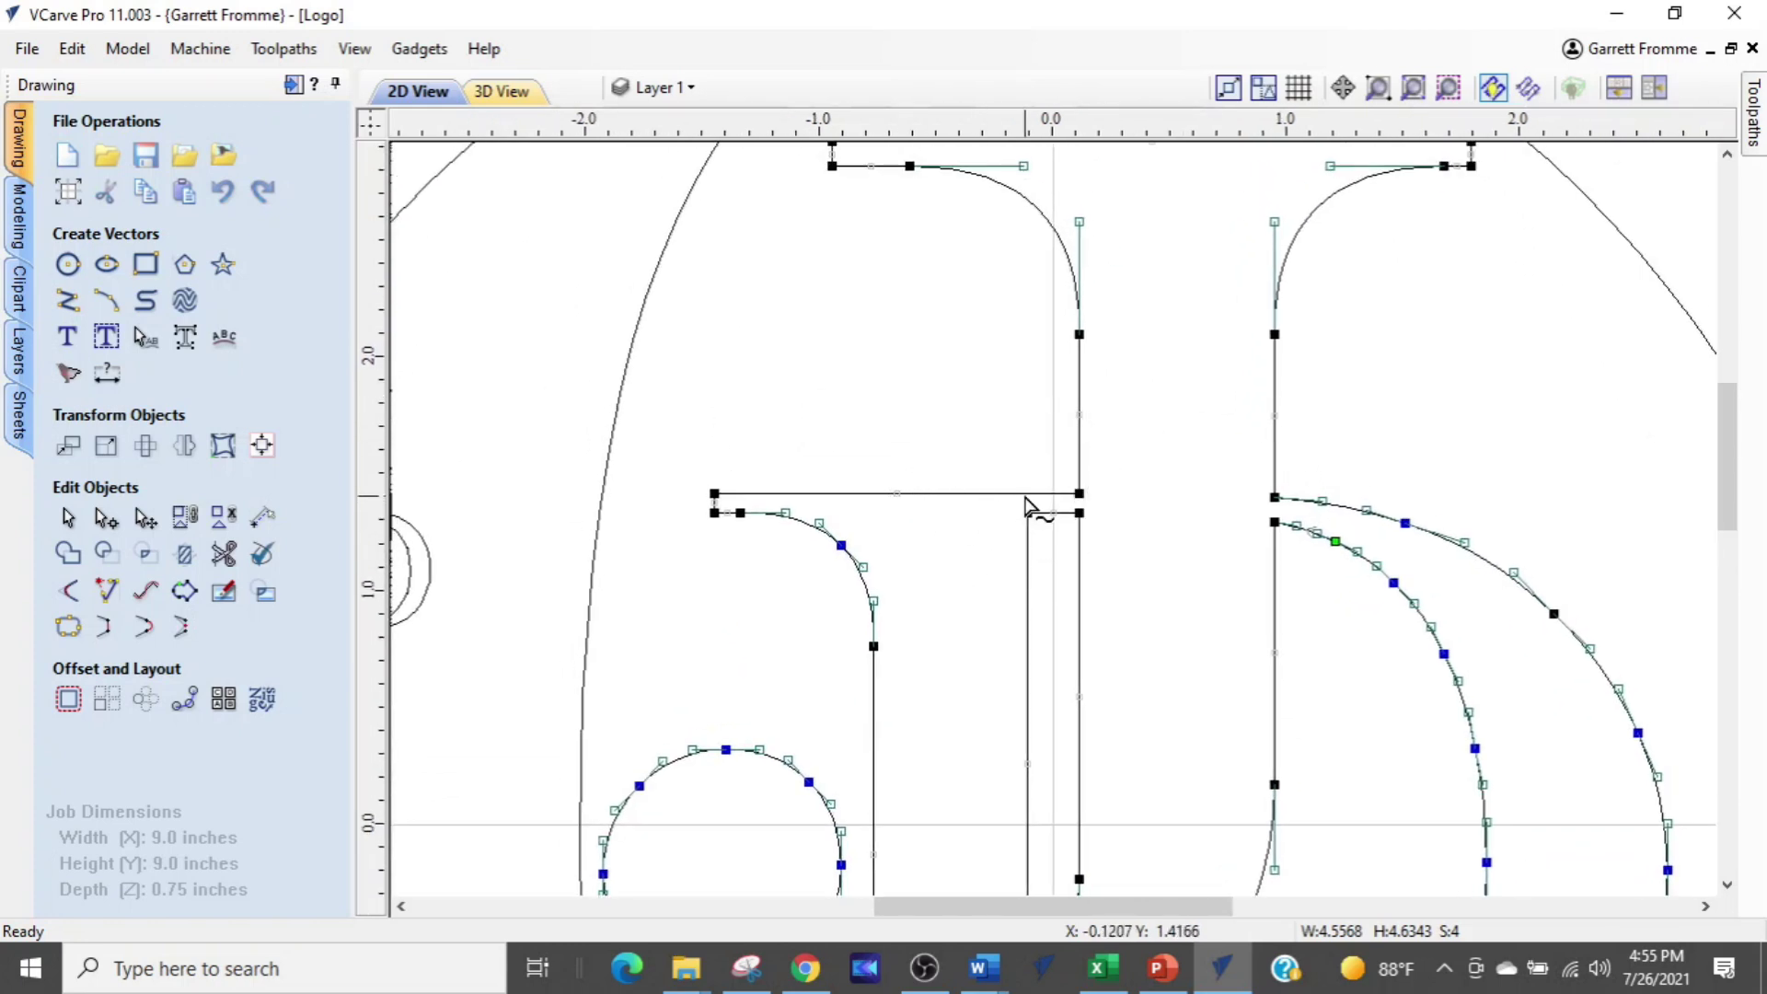
click(1082, 437)
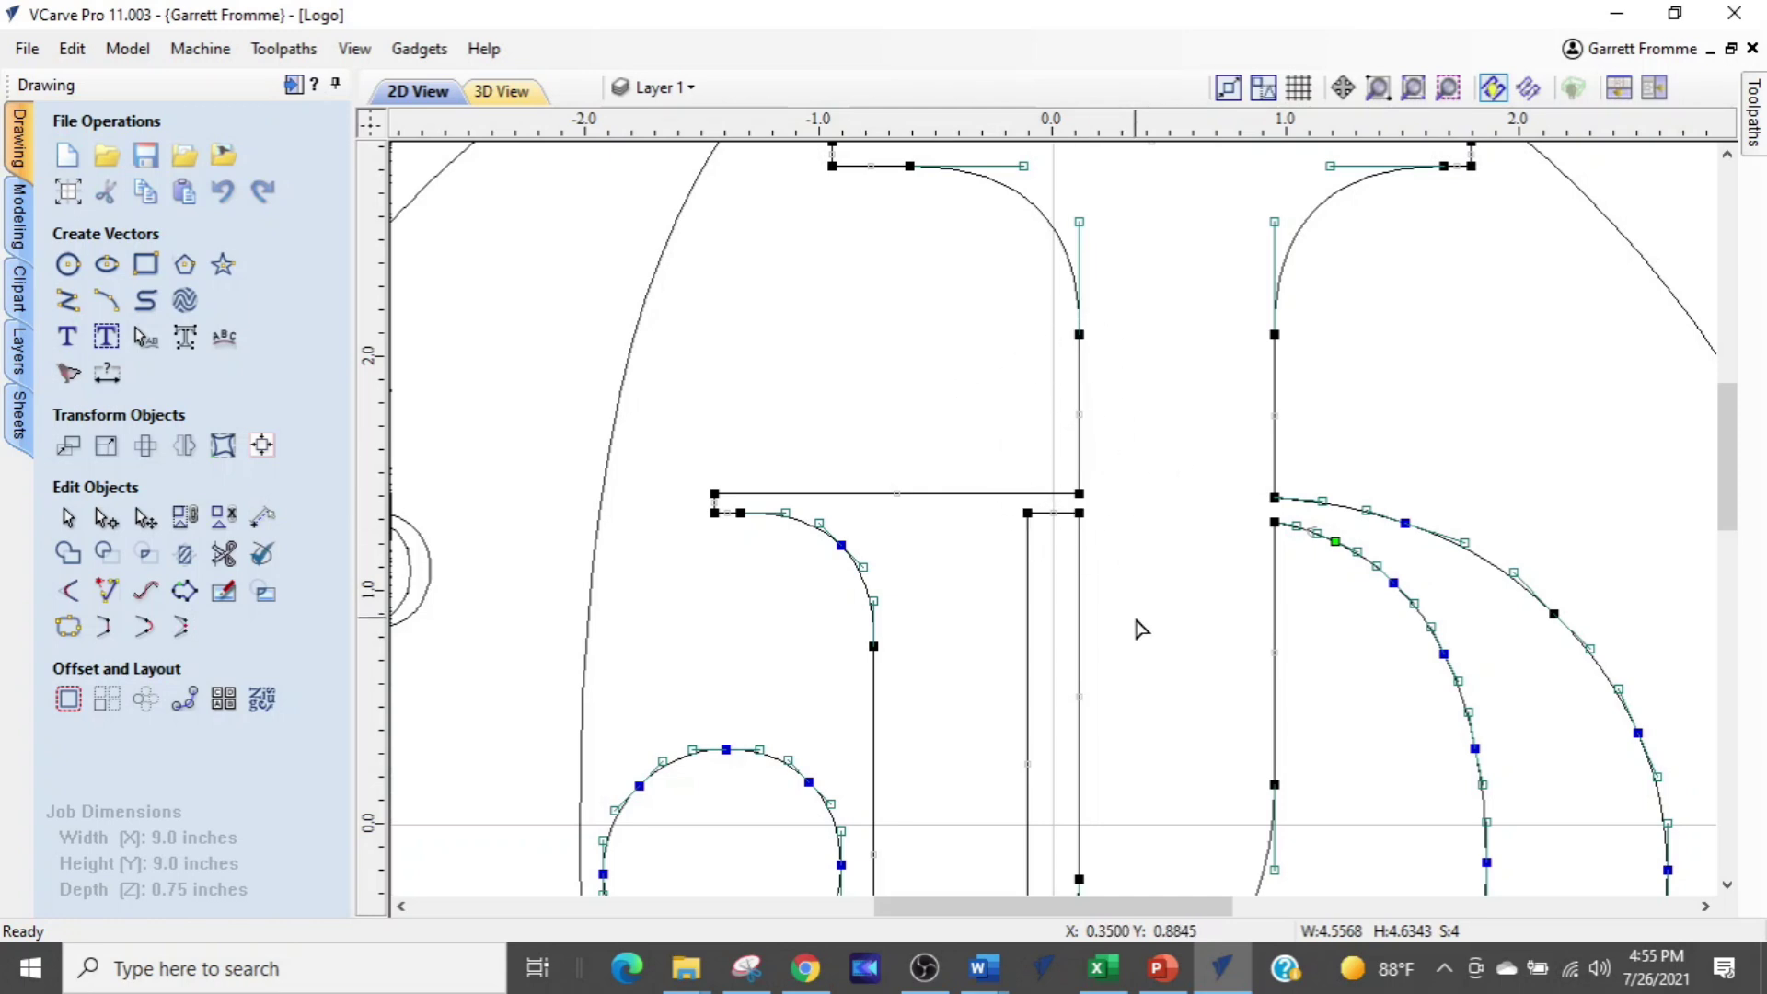
key(Escape)
Node-edit all the large J and D vectors and cut the outer outline where the D's upper serif meets the J's stem
click(1081, 460)
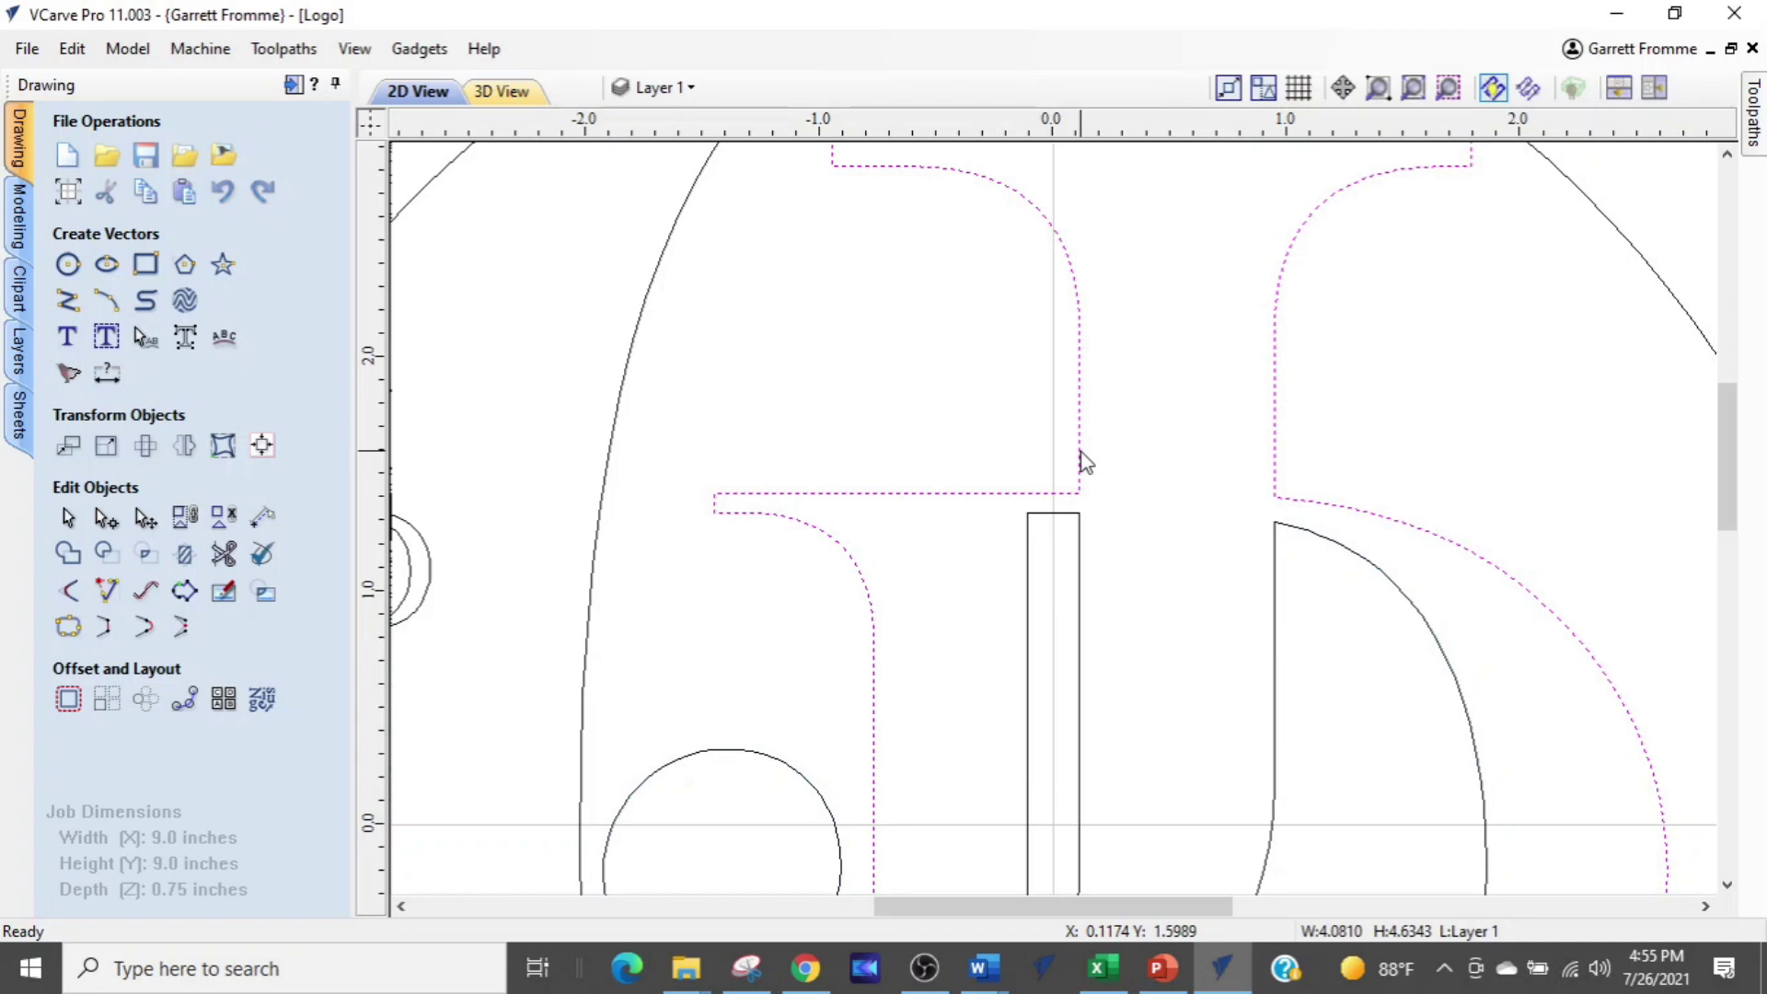
click(1091, 405)
click(1316, 423)
drag(1316, 423, 1095, 635)
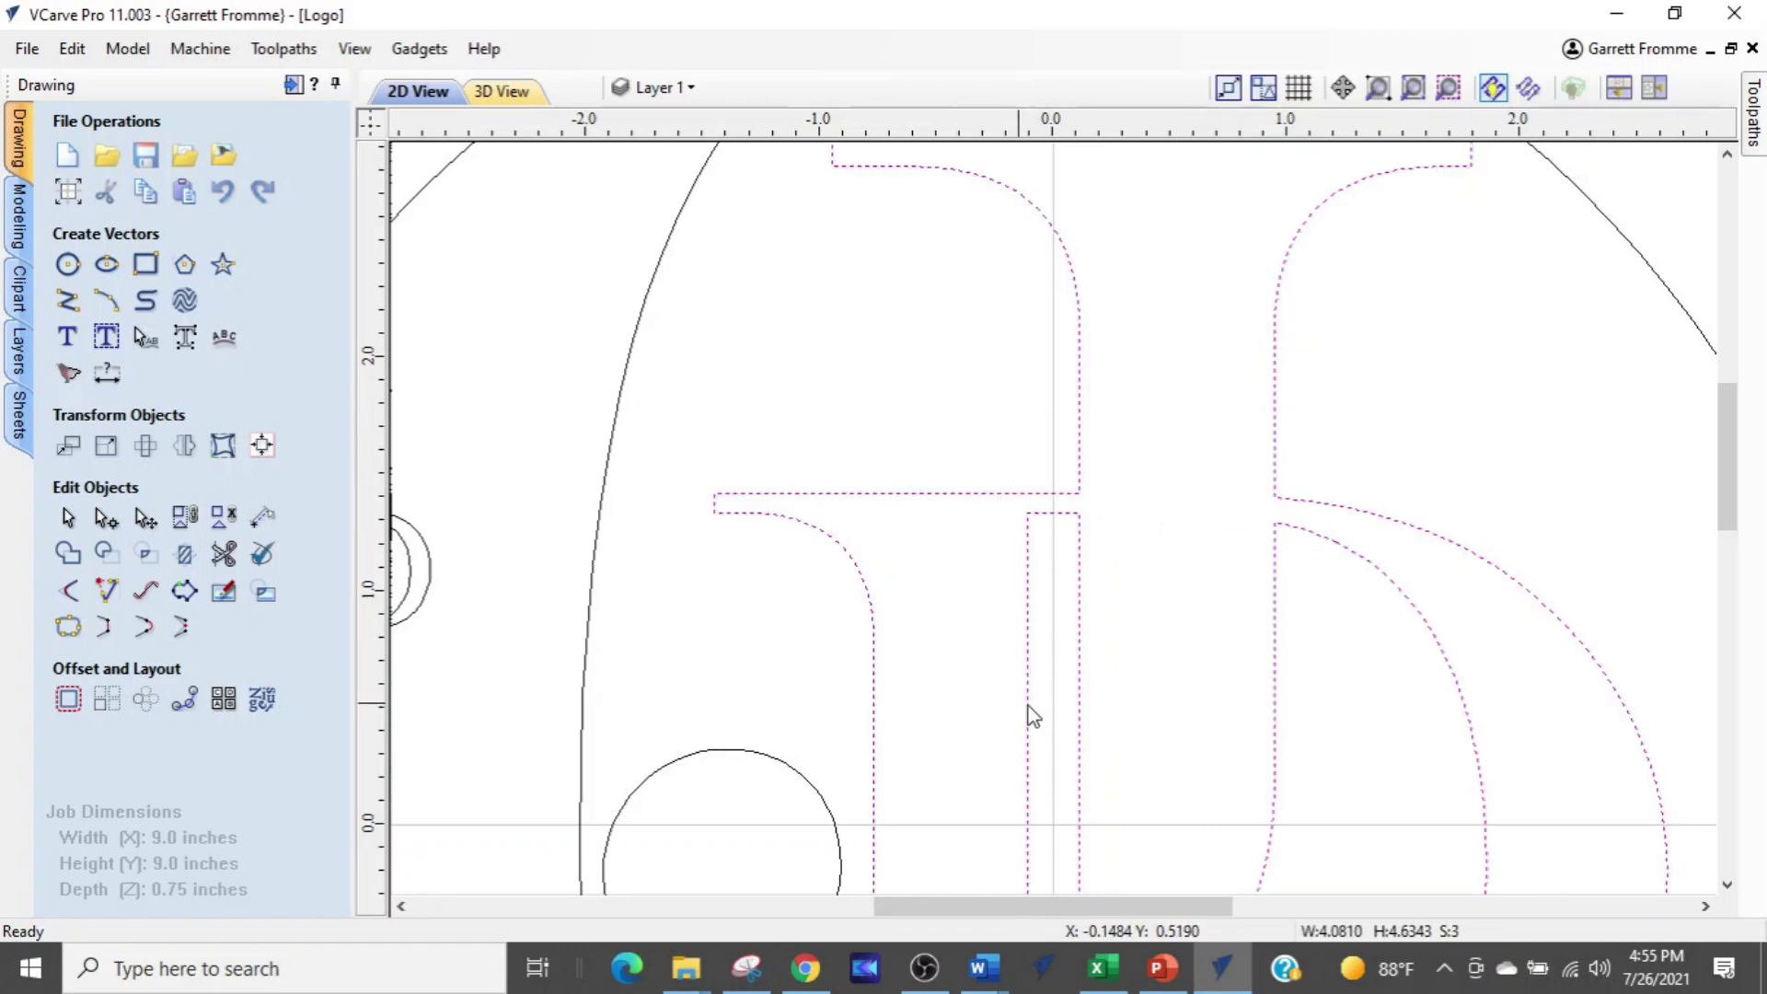
shift+click(819, 798)
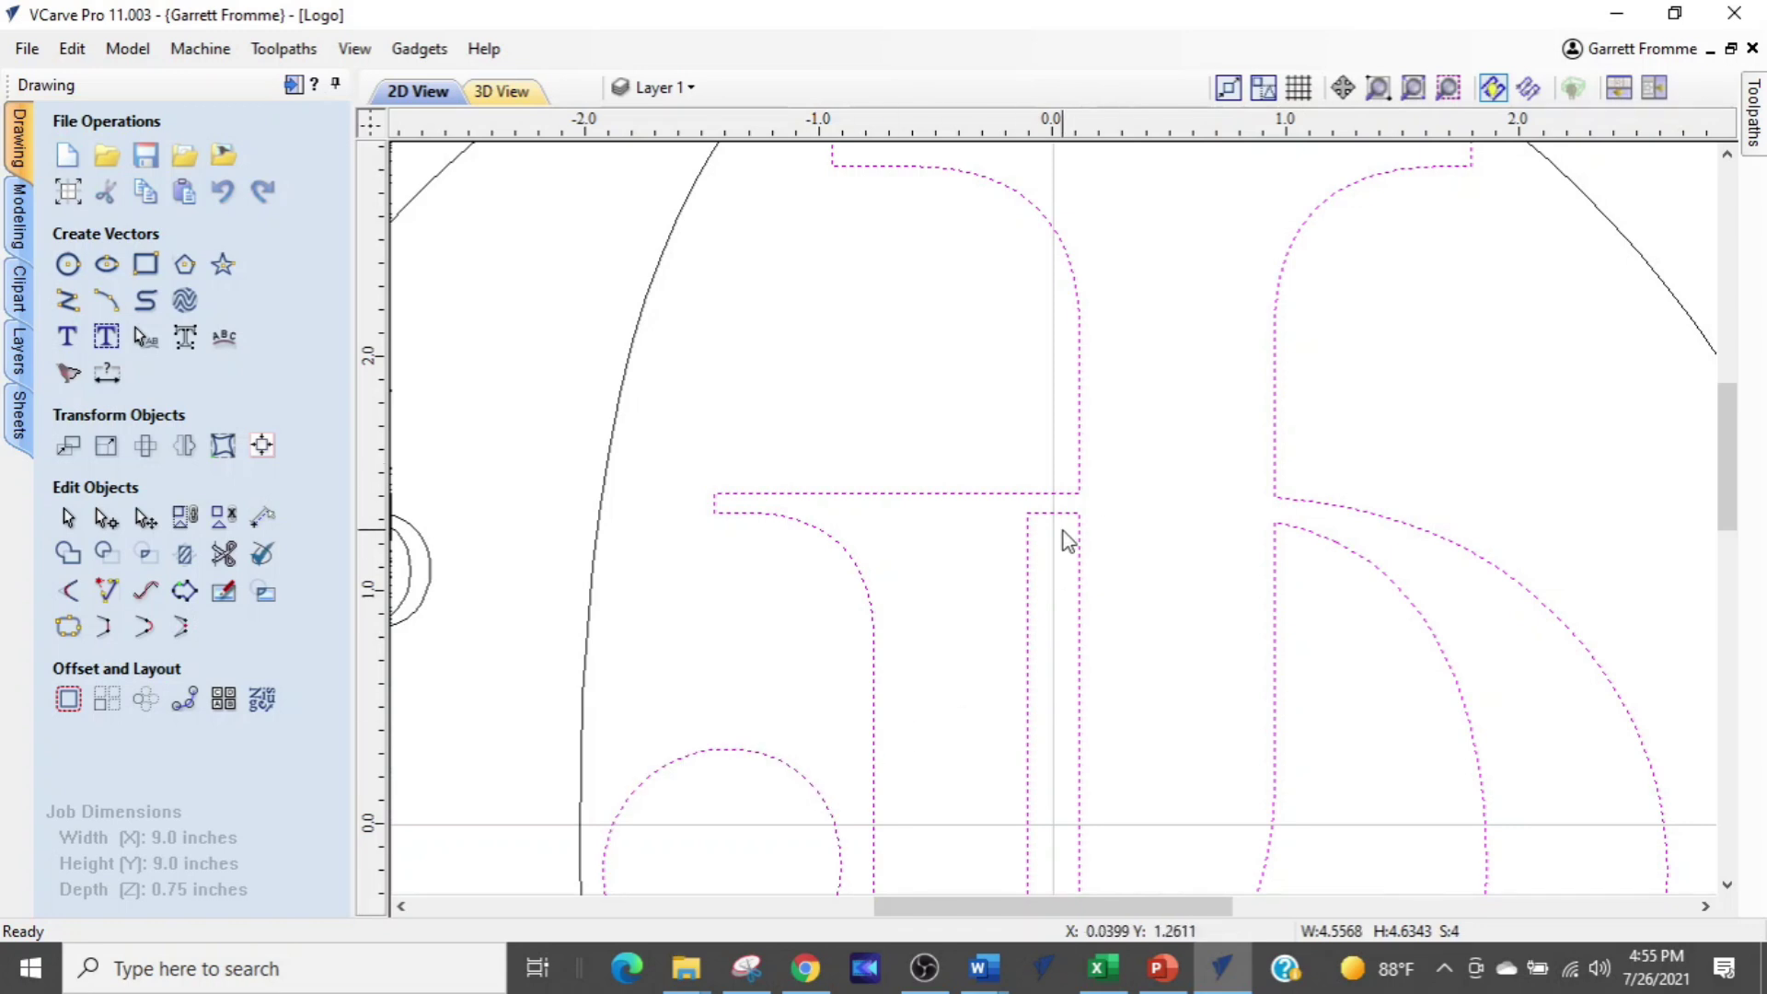
key(n)
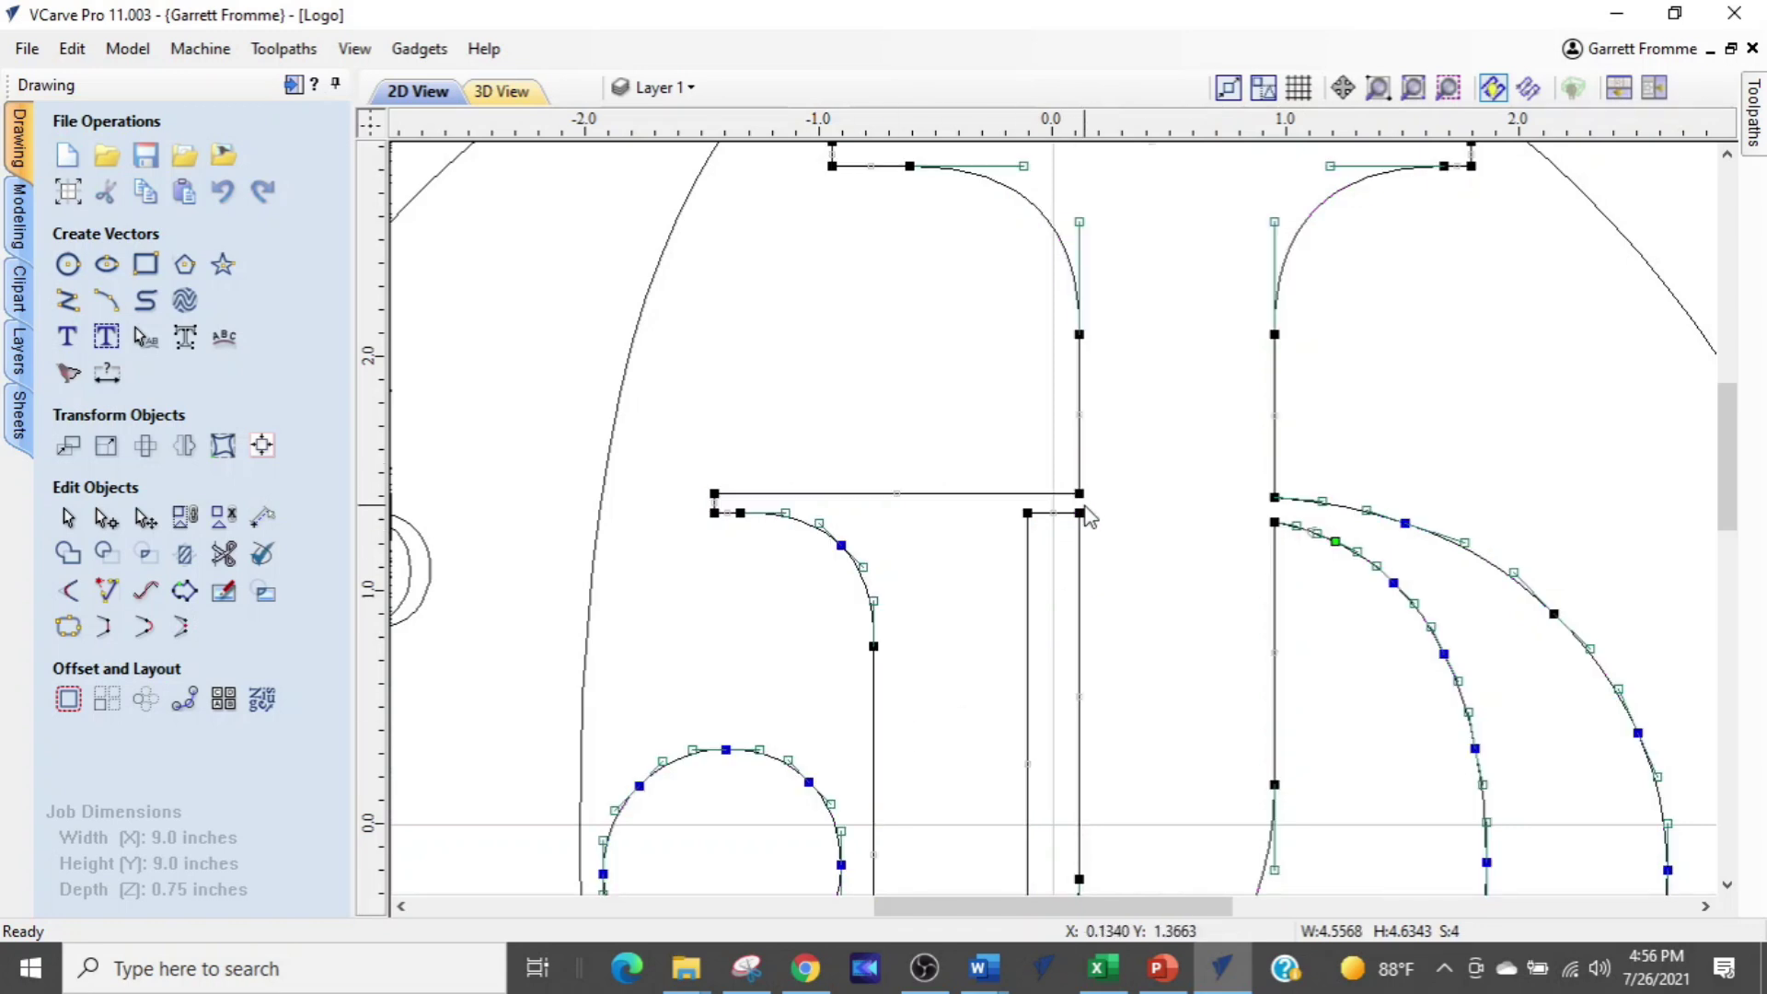
scroll(1068, 561, up, 2)
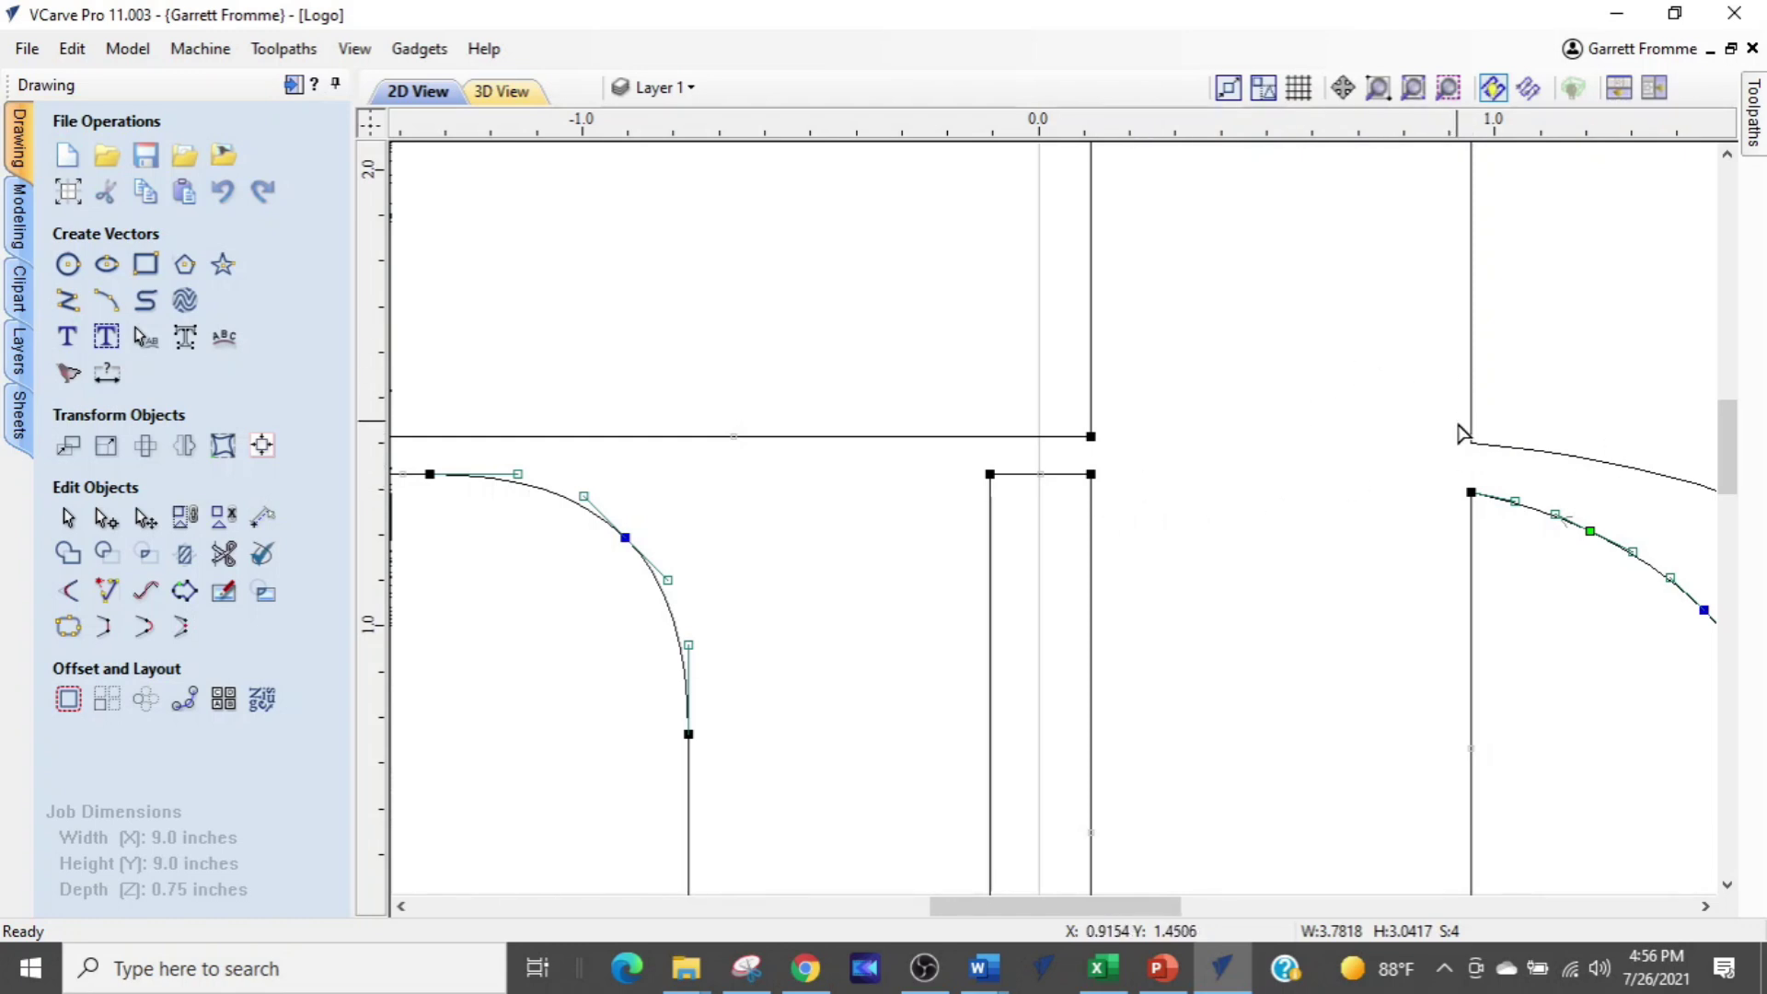
scroll(1291, 555, down, 2)
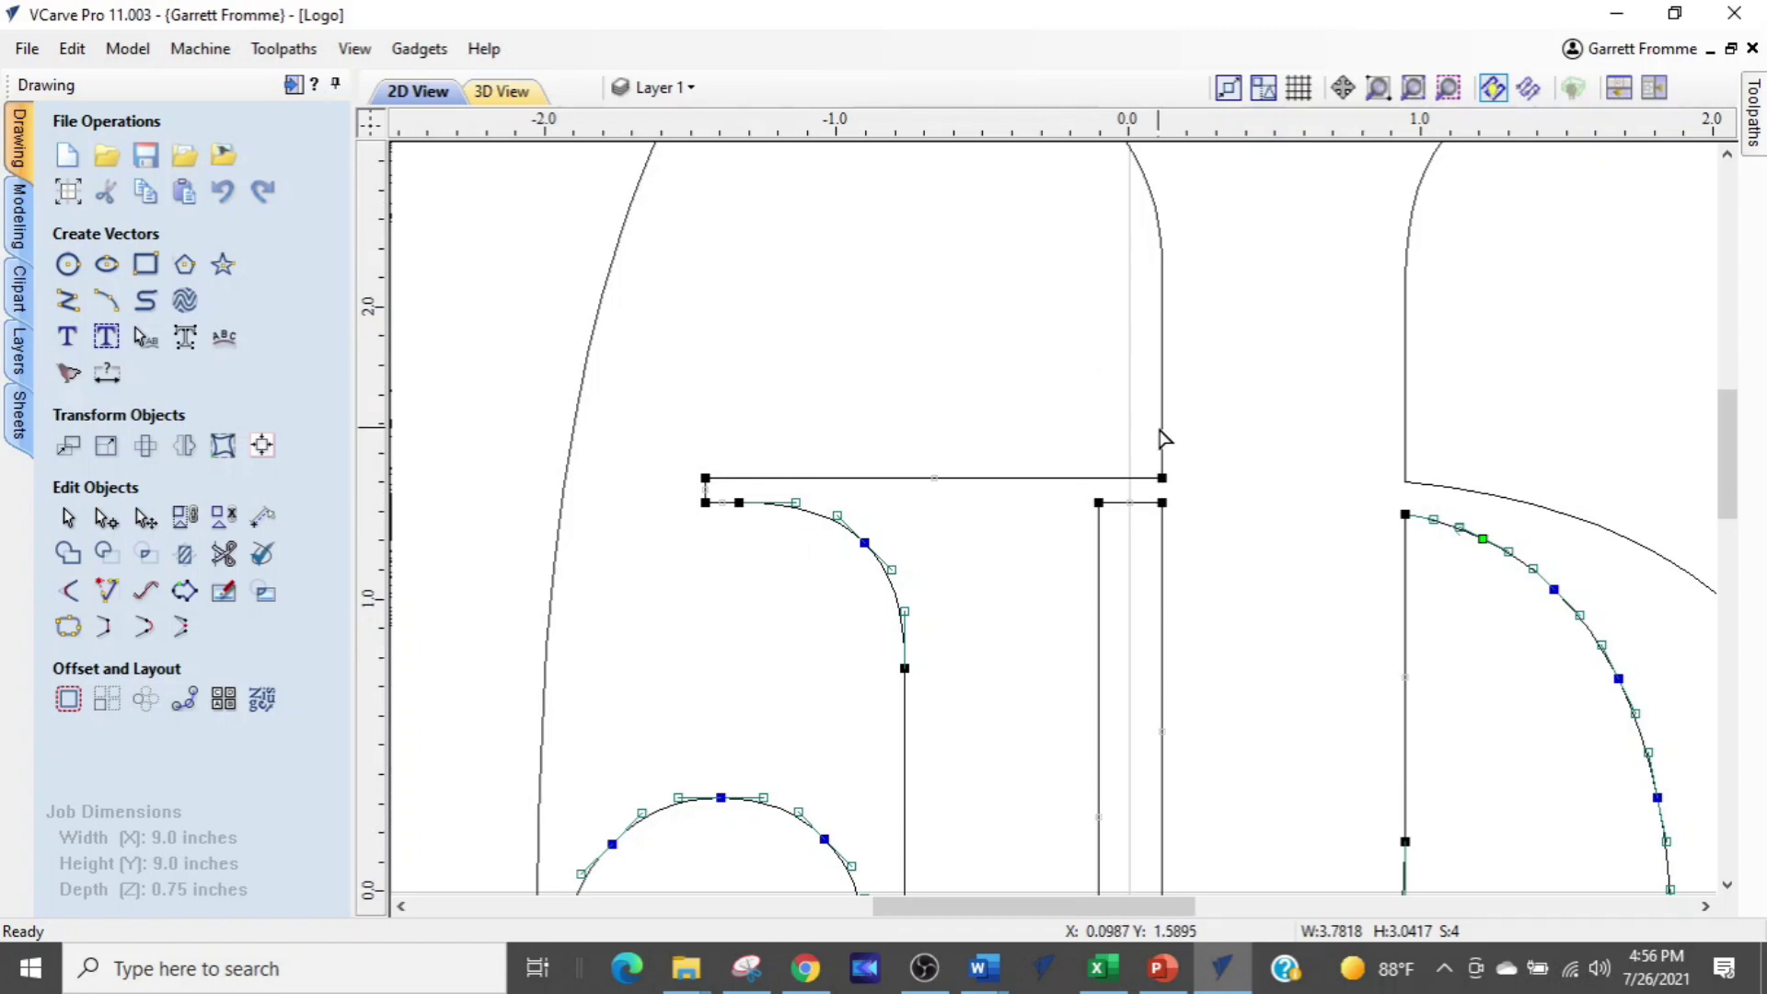
click(1257, 465)
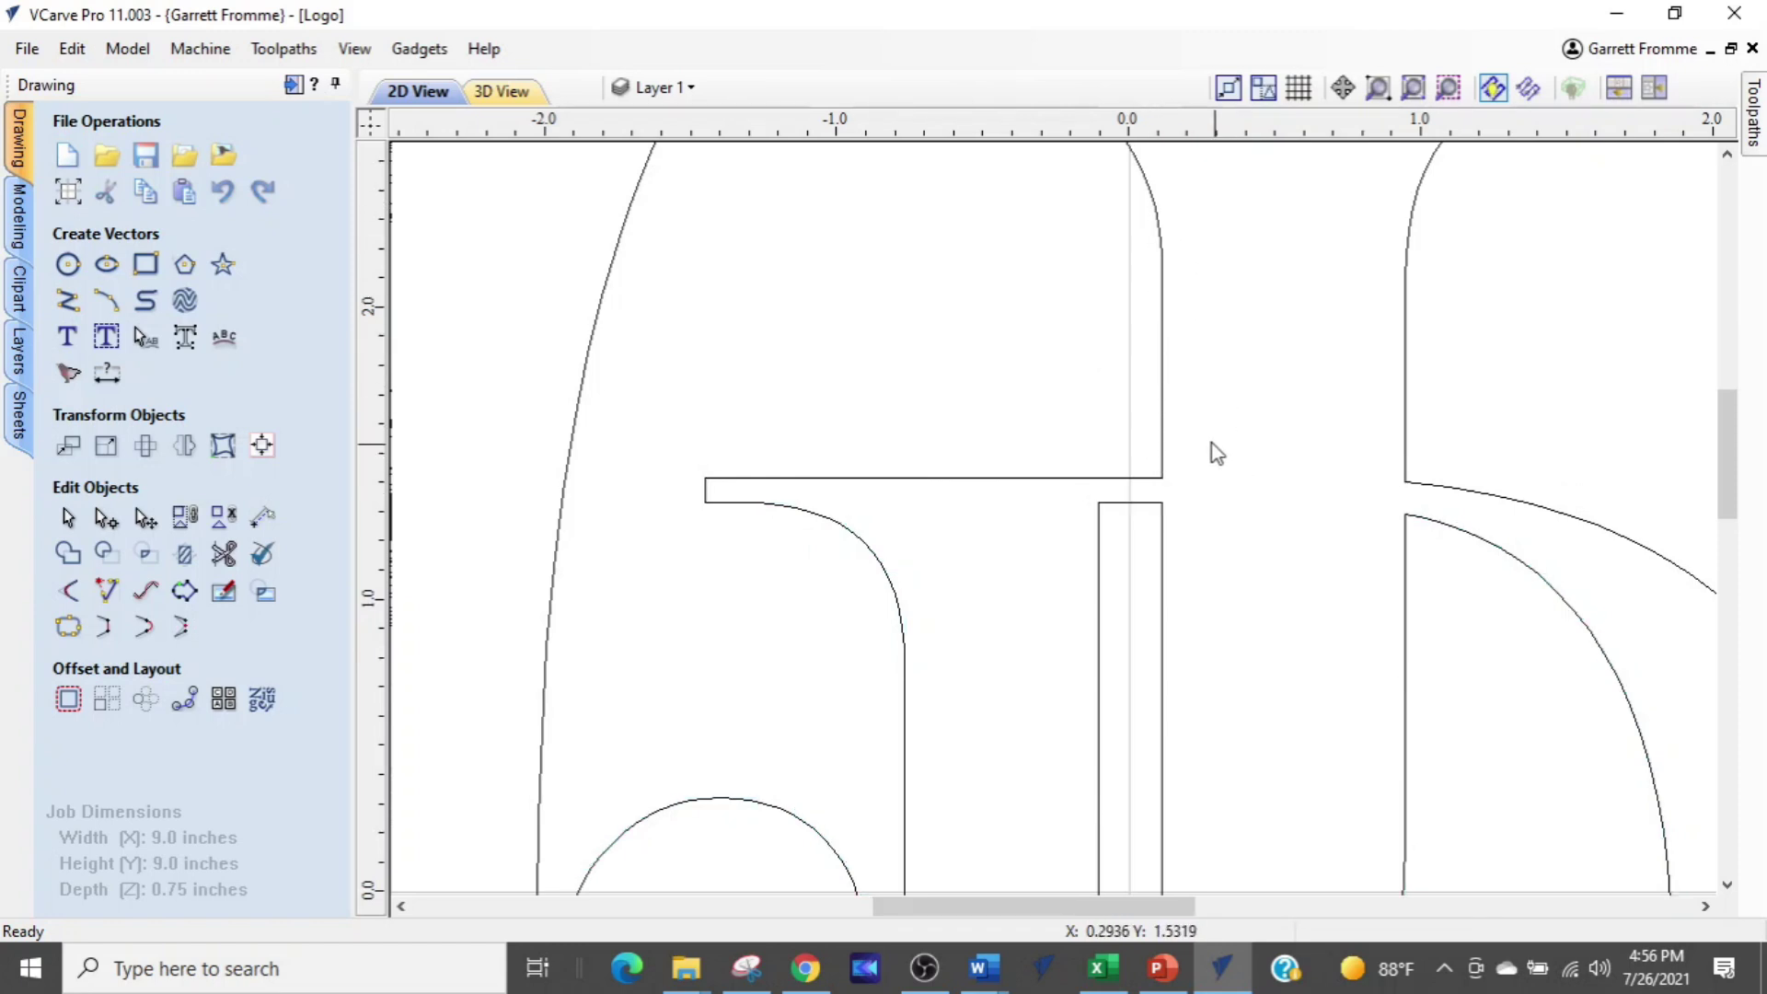
Cut the outer outline at the node where the D's upper curve meets the J's stem, and select the separated J top to check it
click(1161, 416)
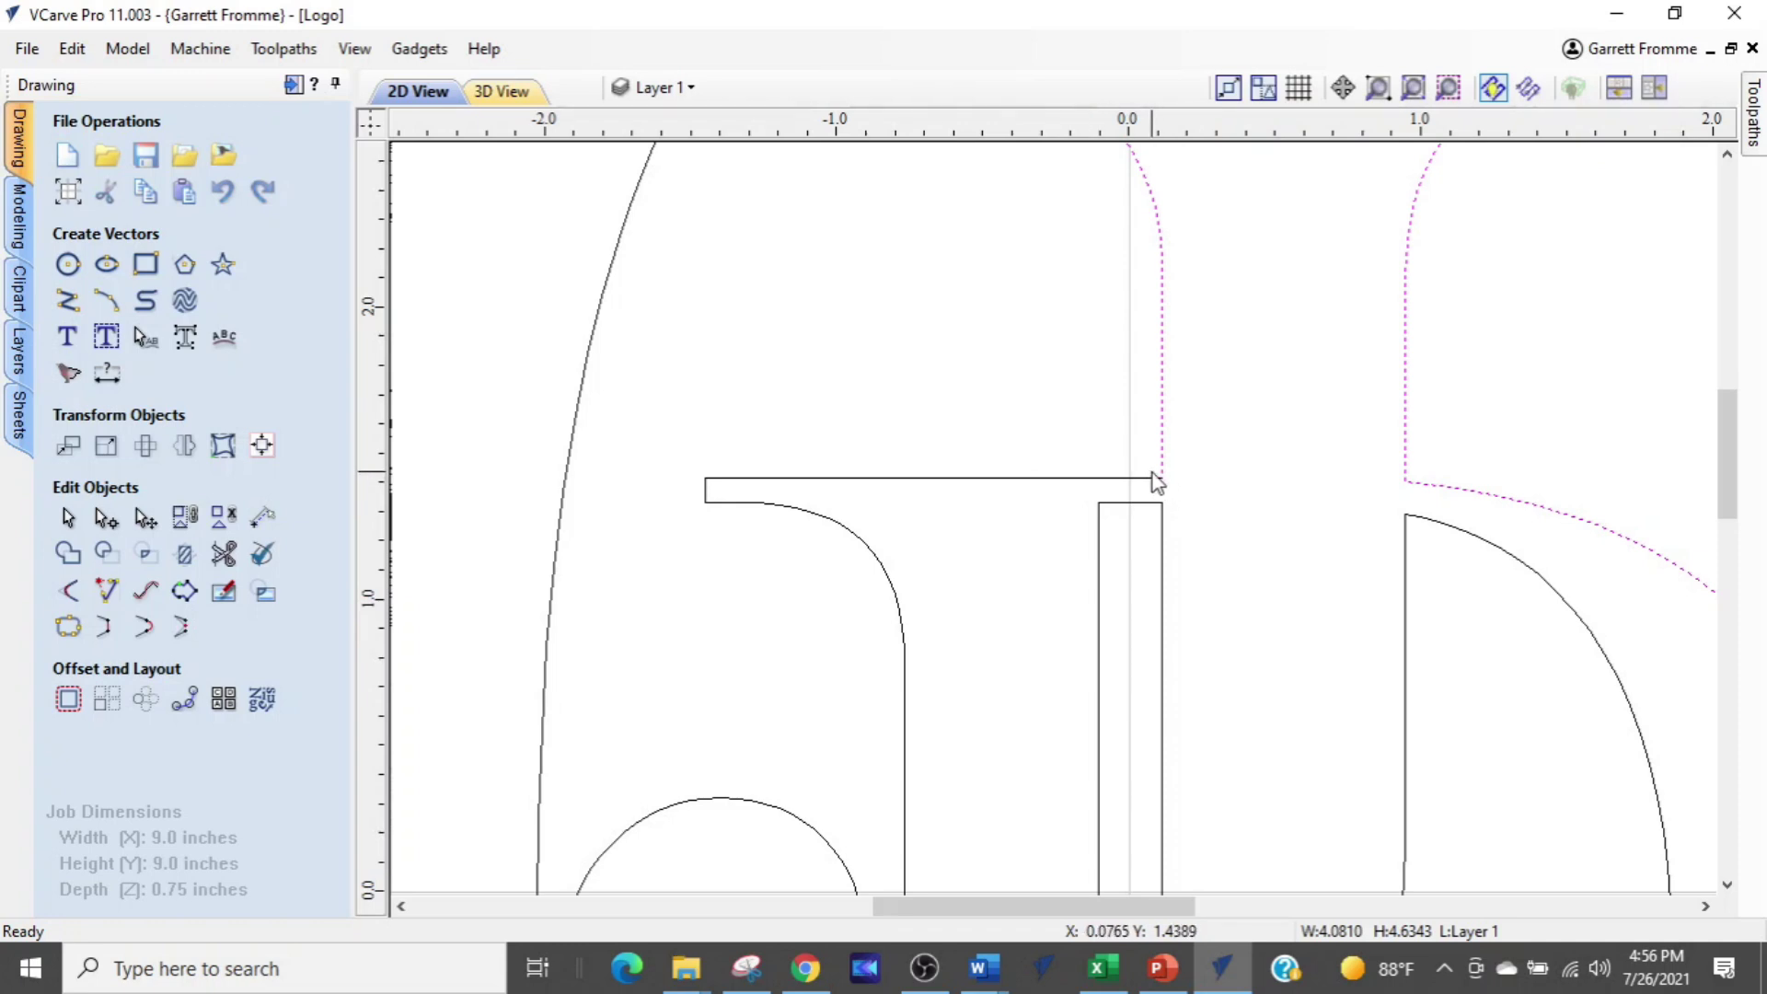
click(1405, 484)
click(1404, 485)
key(n)
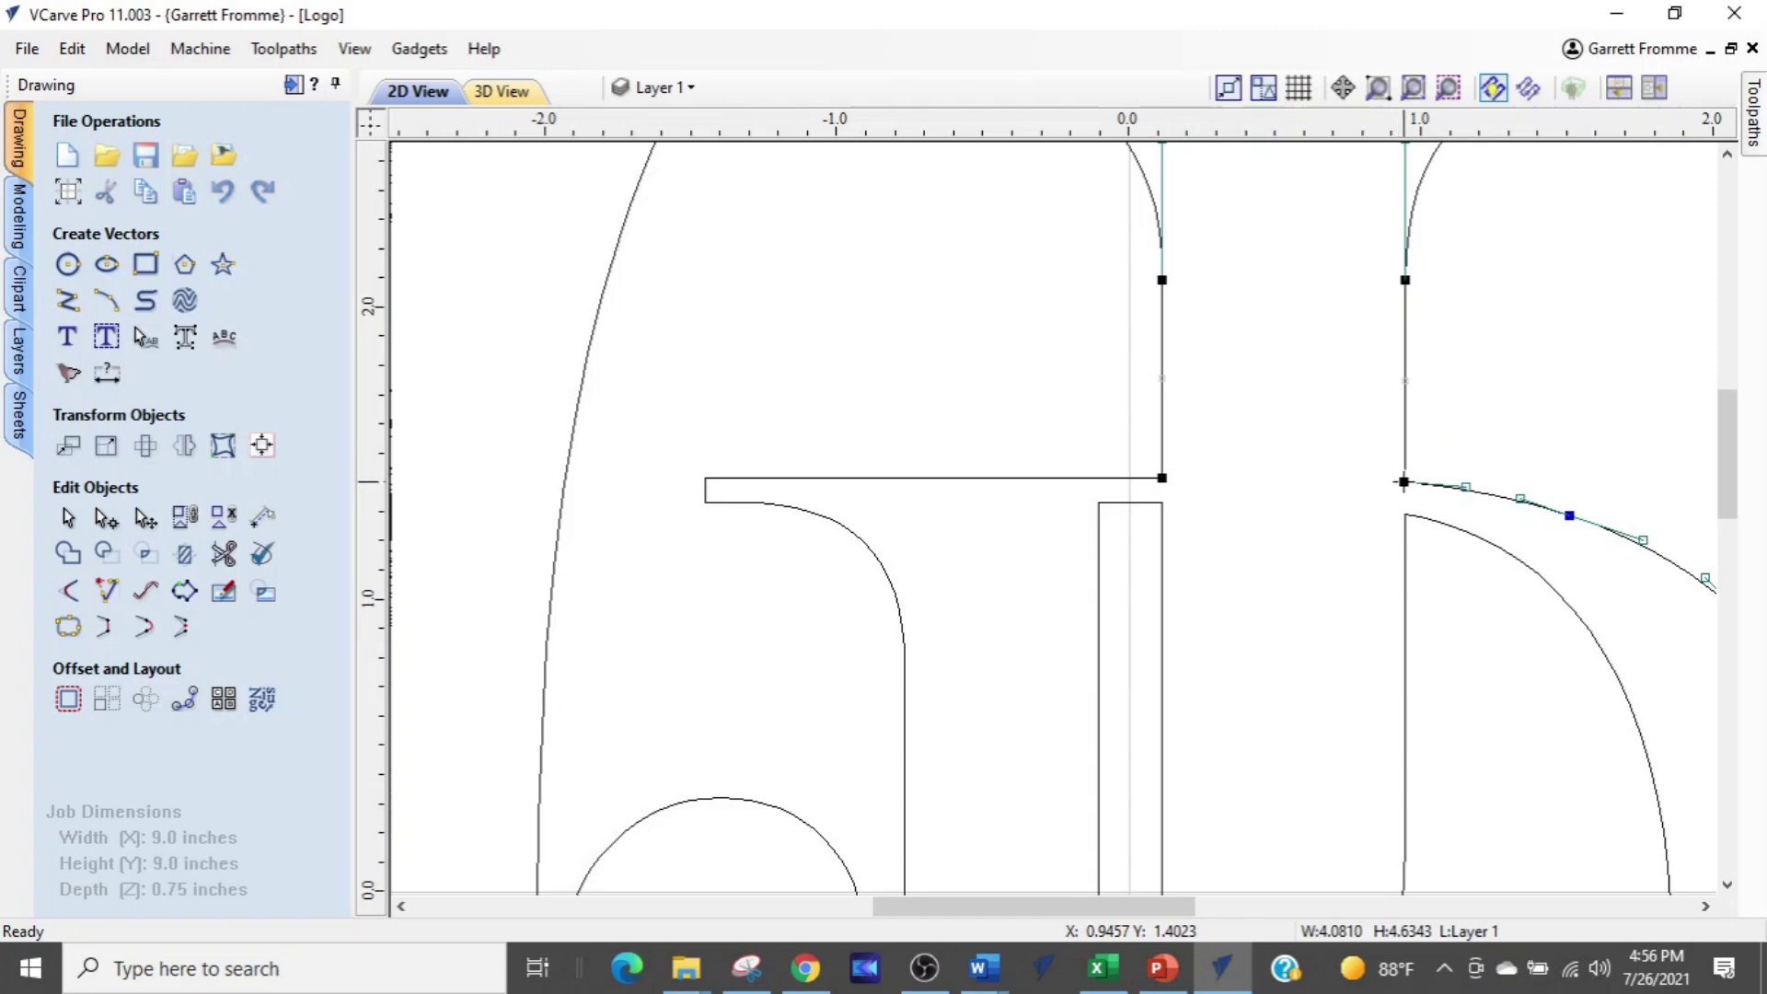
click(1403, 481)
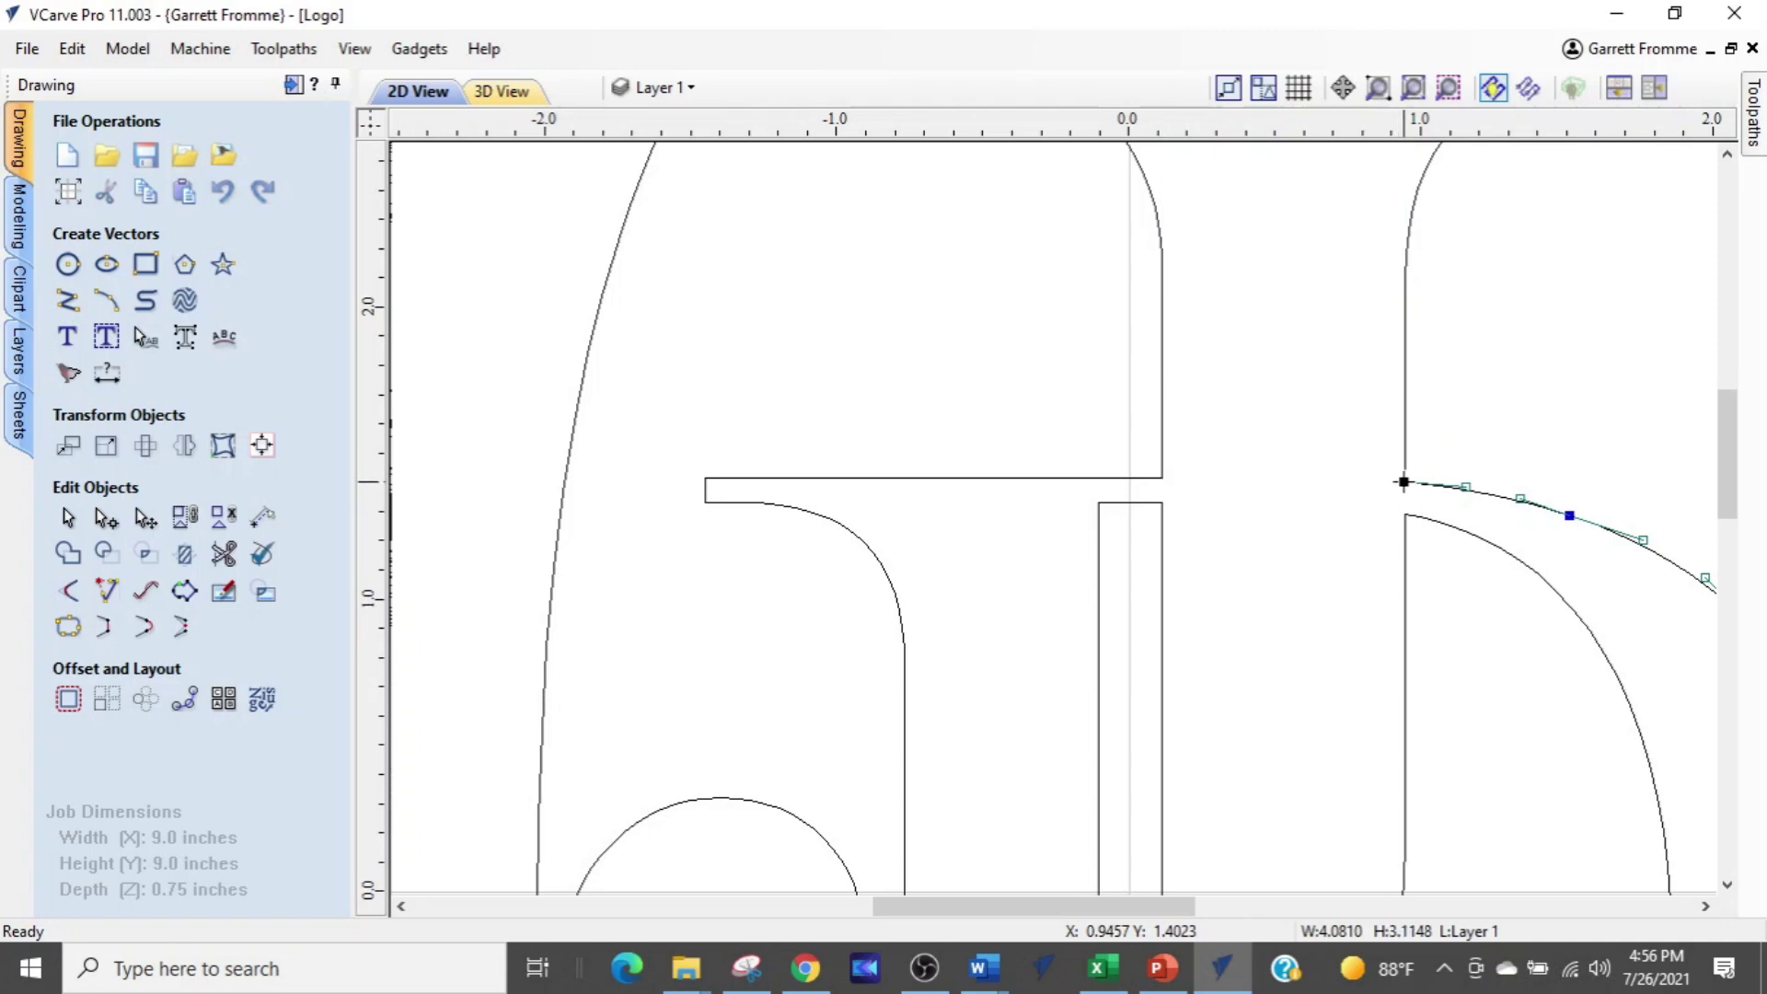
click(1268, 526)
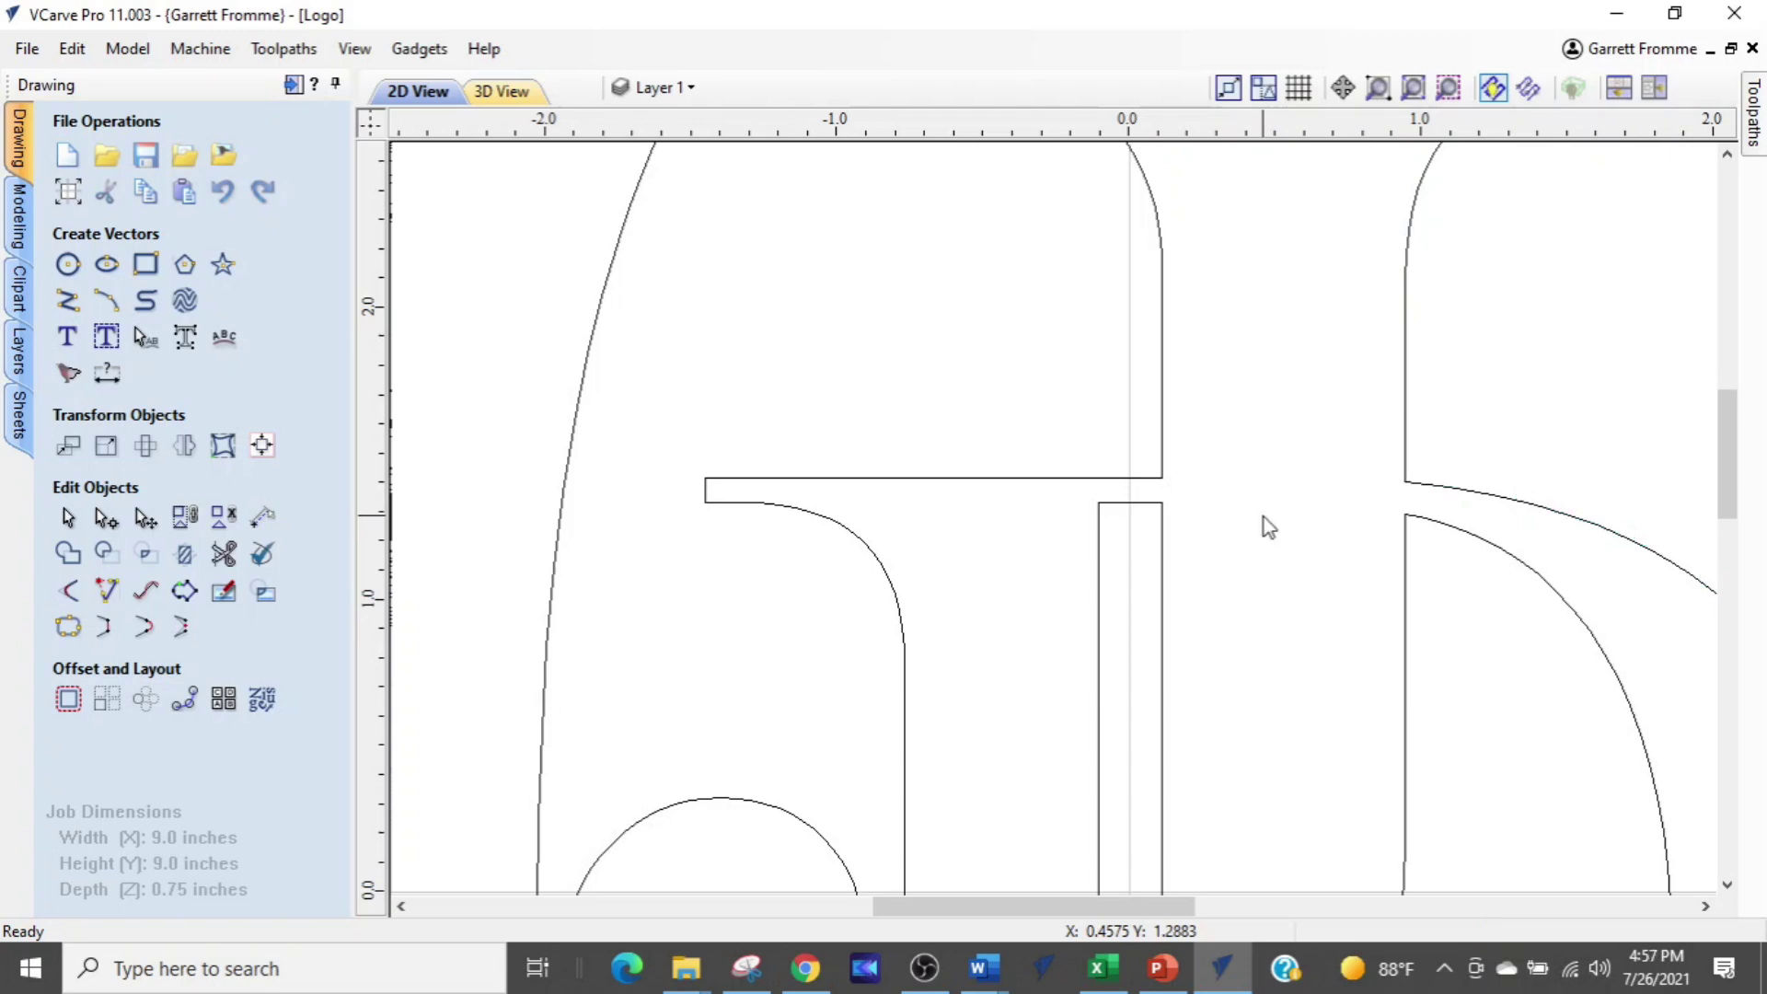
click(1404, 384)
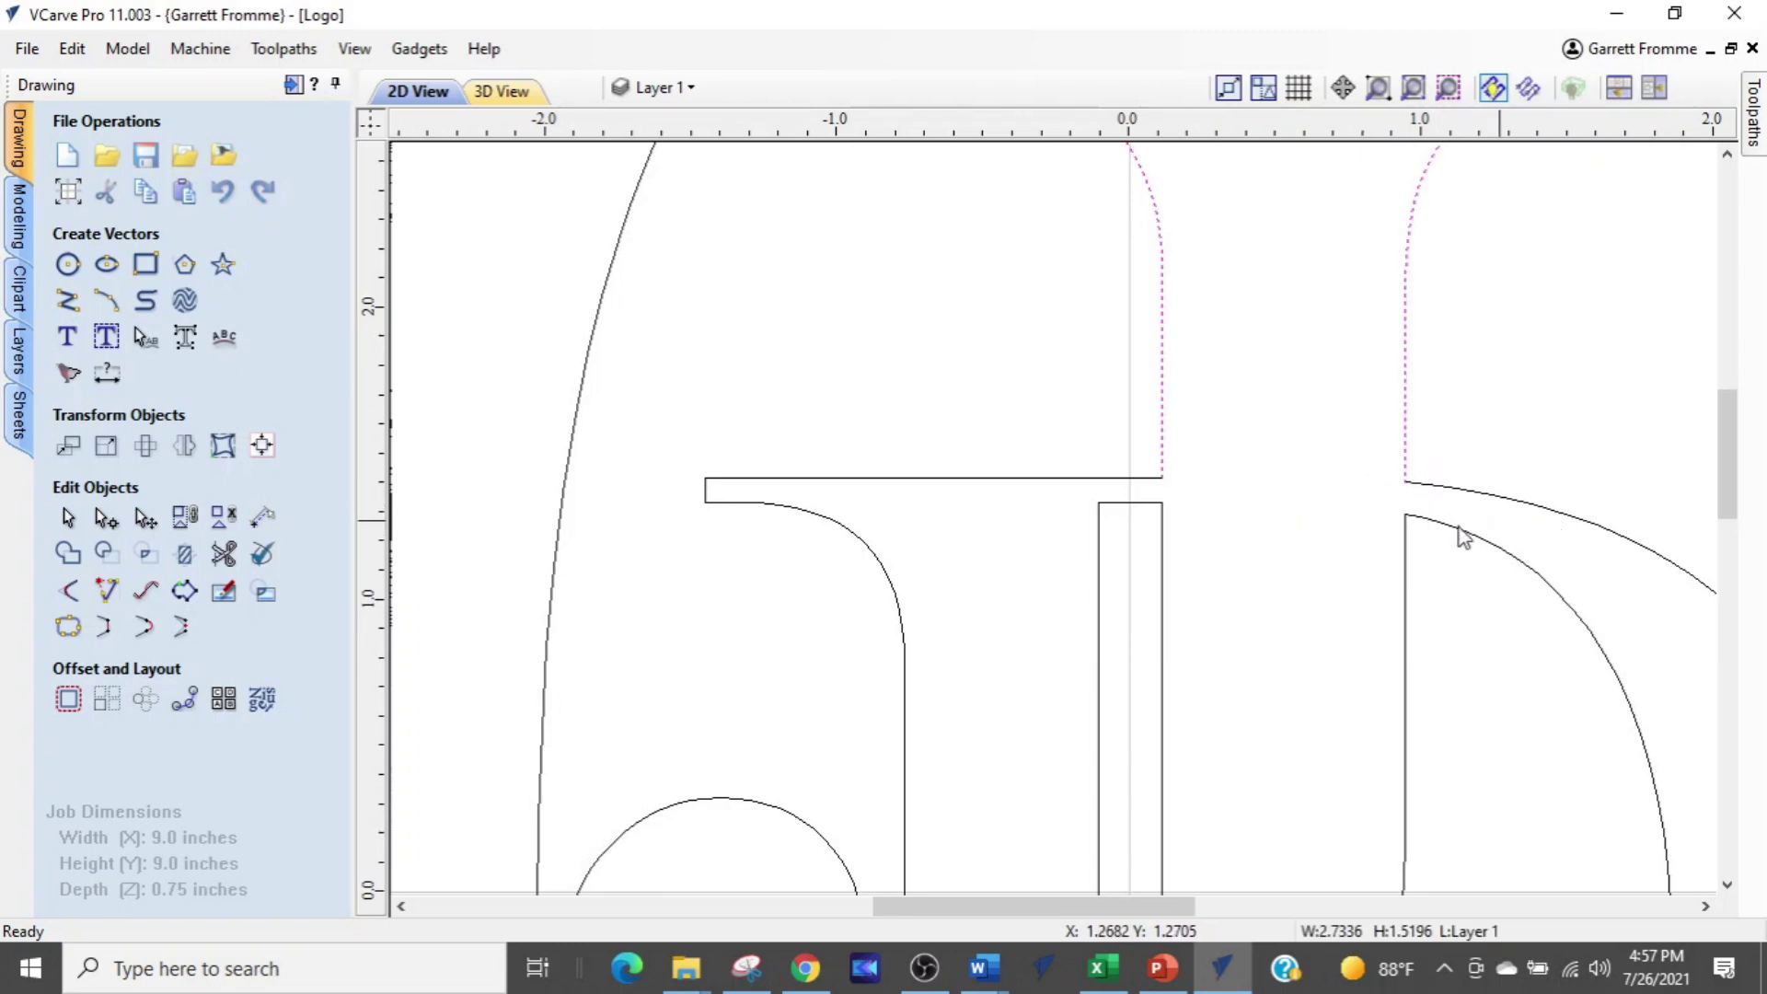
scroll(1519, 528, down, 1)
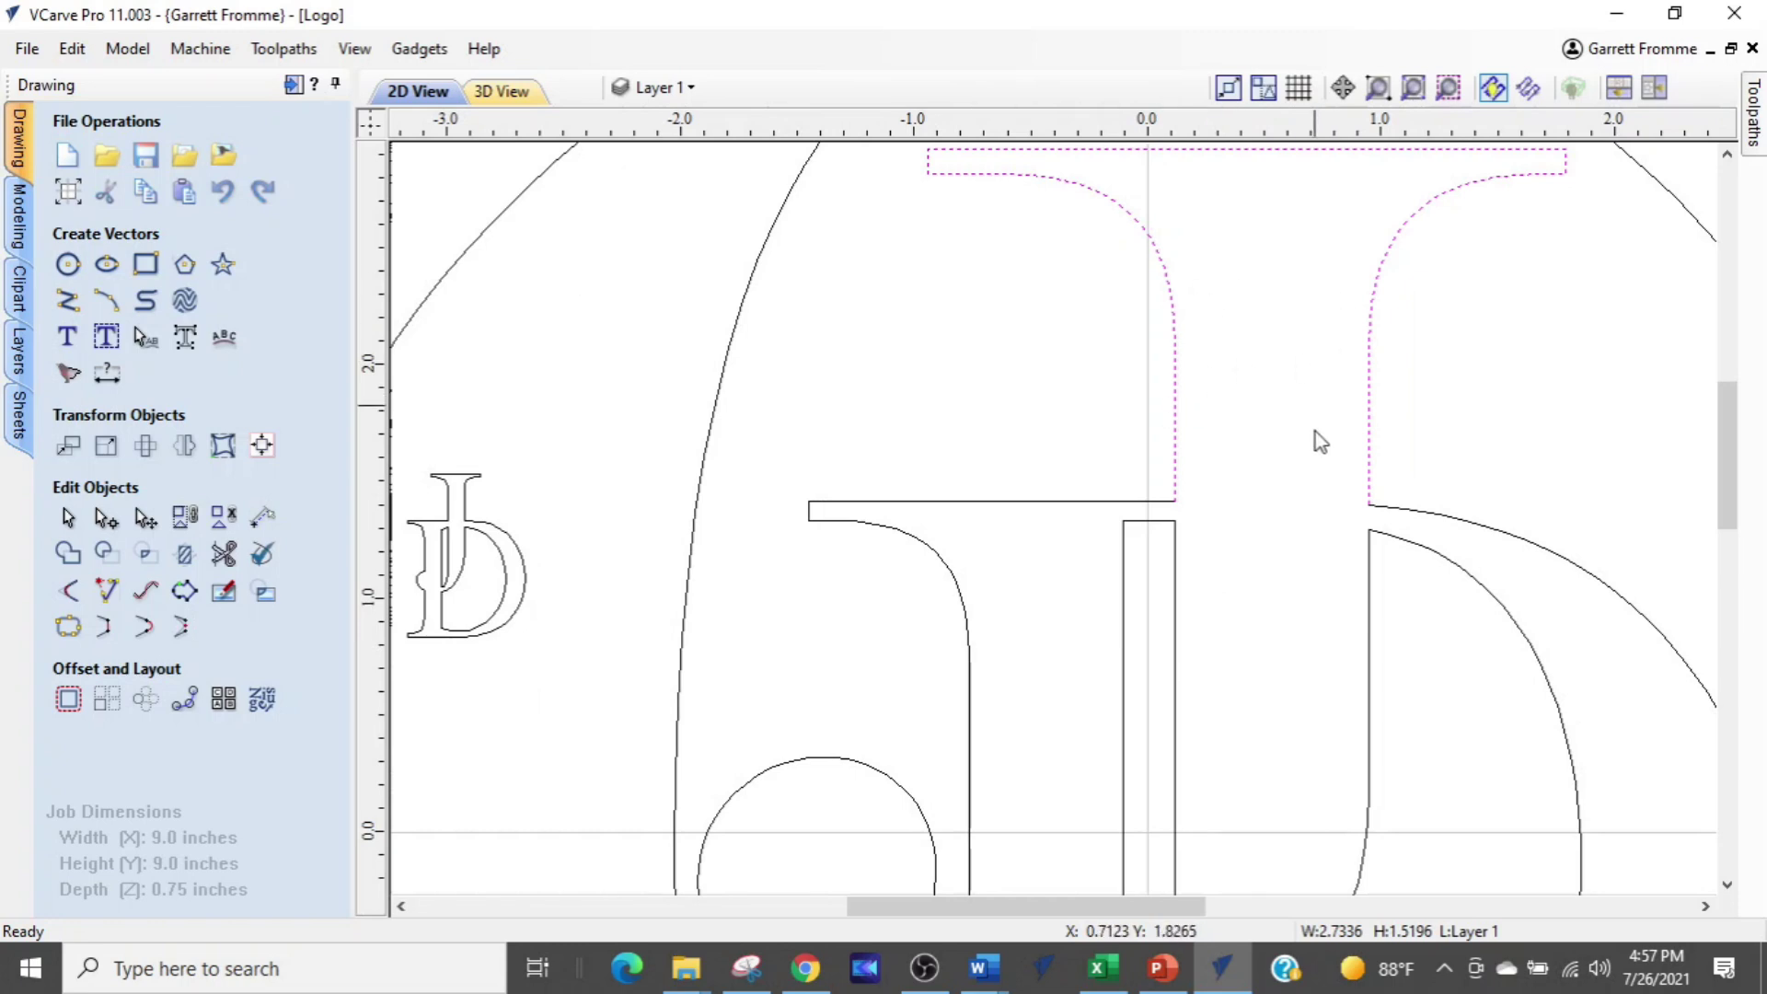
Node-edit the two inner vectors and cut them where the J's stem meets the D's top: at the slot's upper corner and the D's inner curve
drag(1419, 581, 1355, 604)
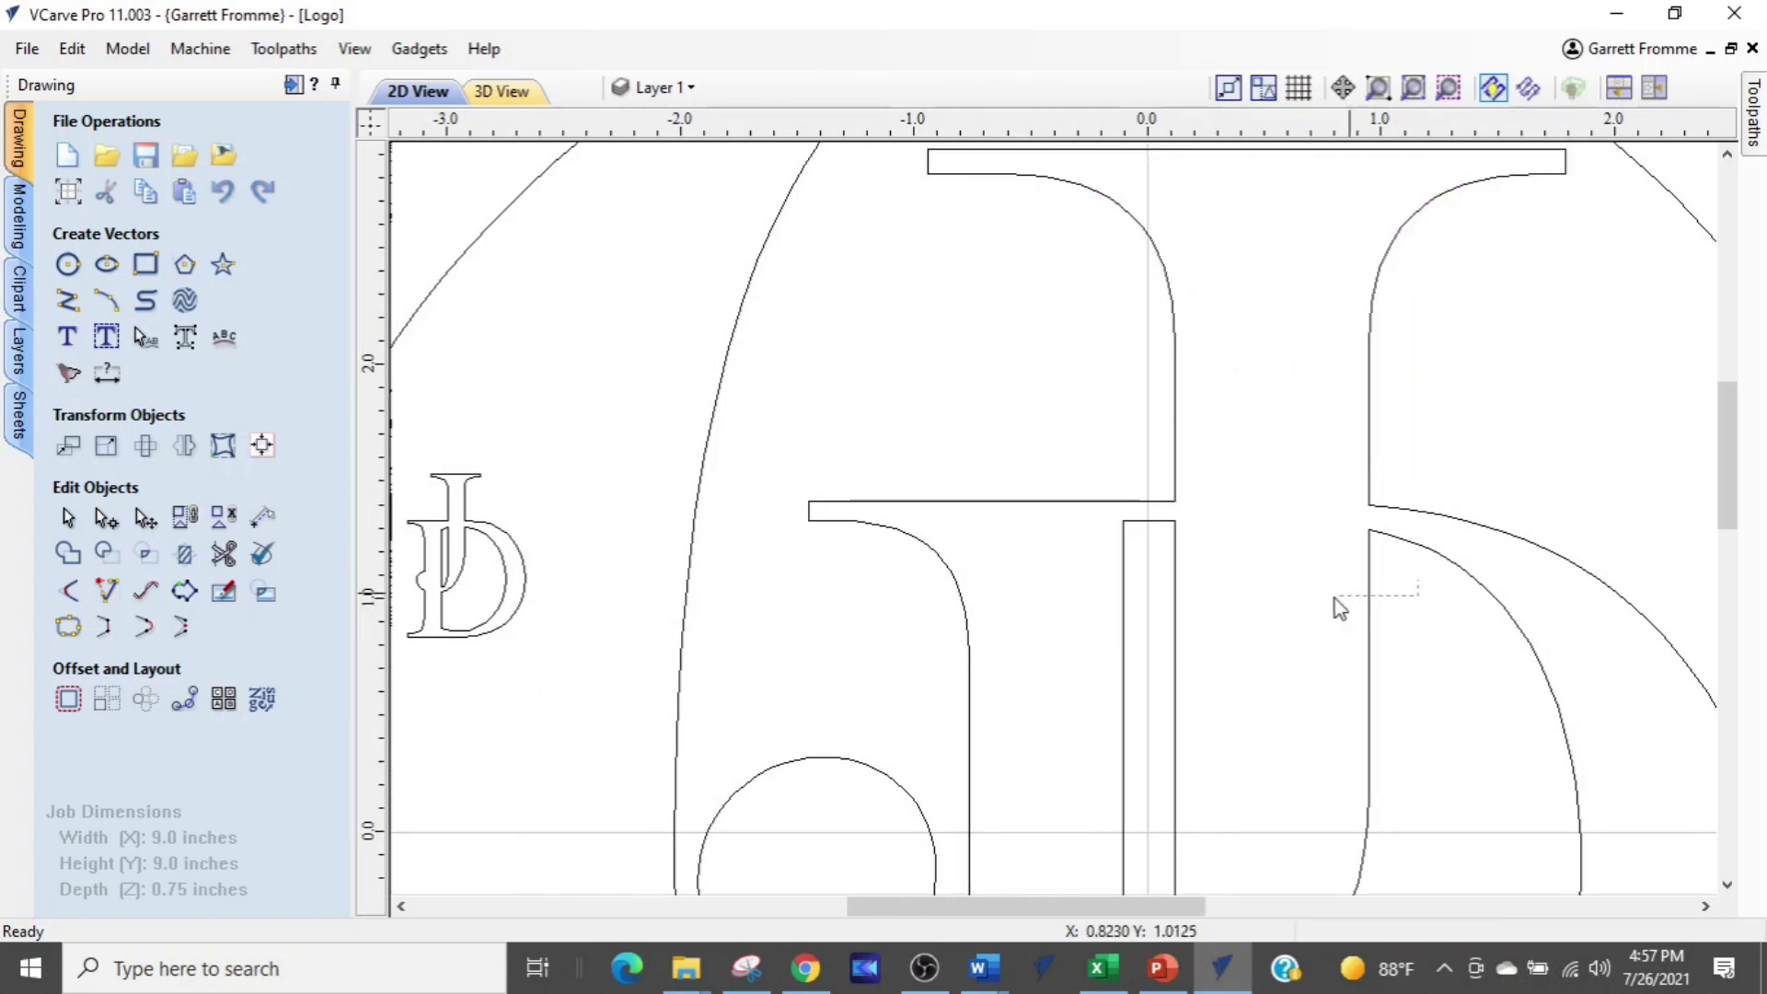
drag(1174, 621, 1156, 631)
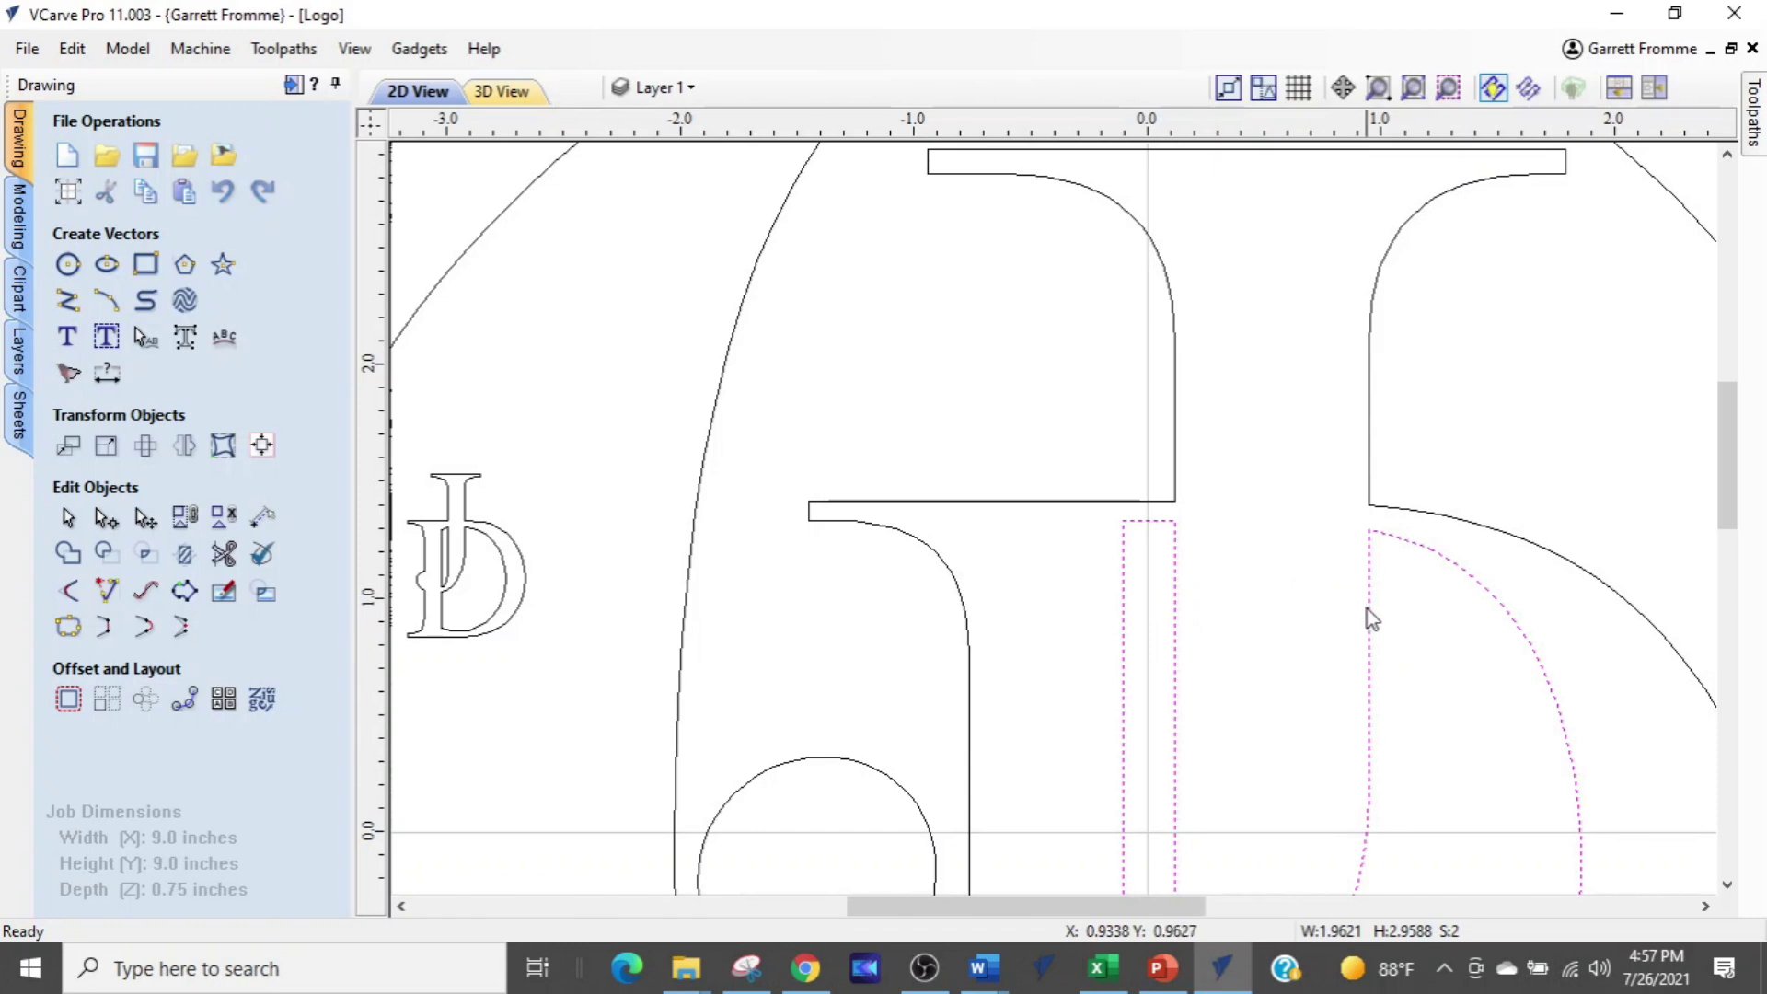
key(n)
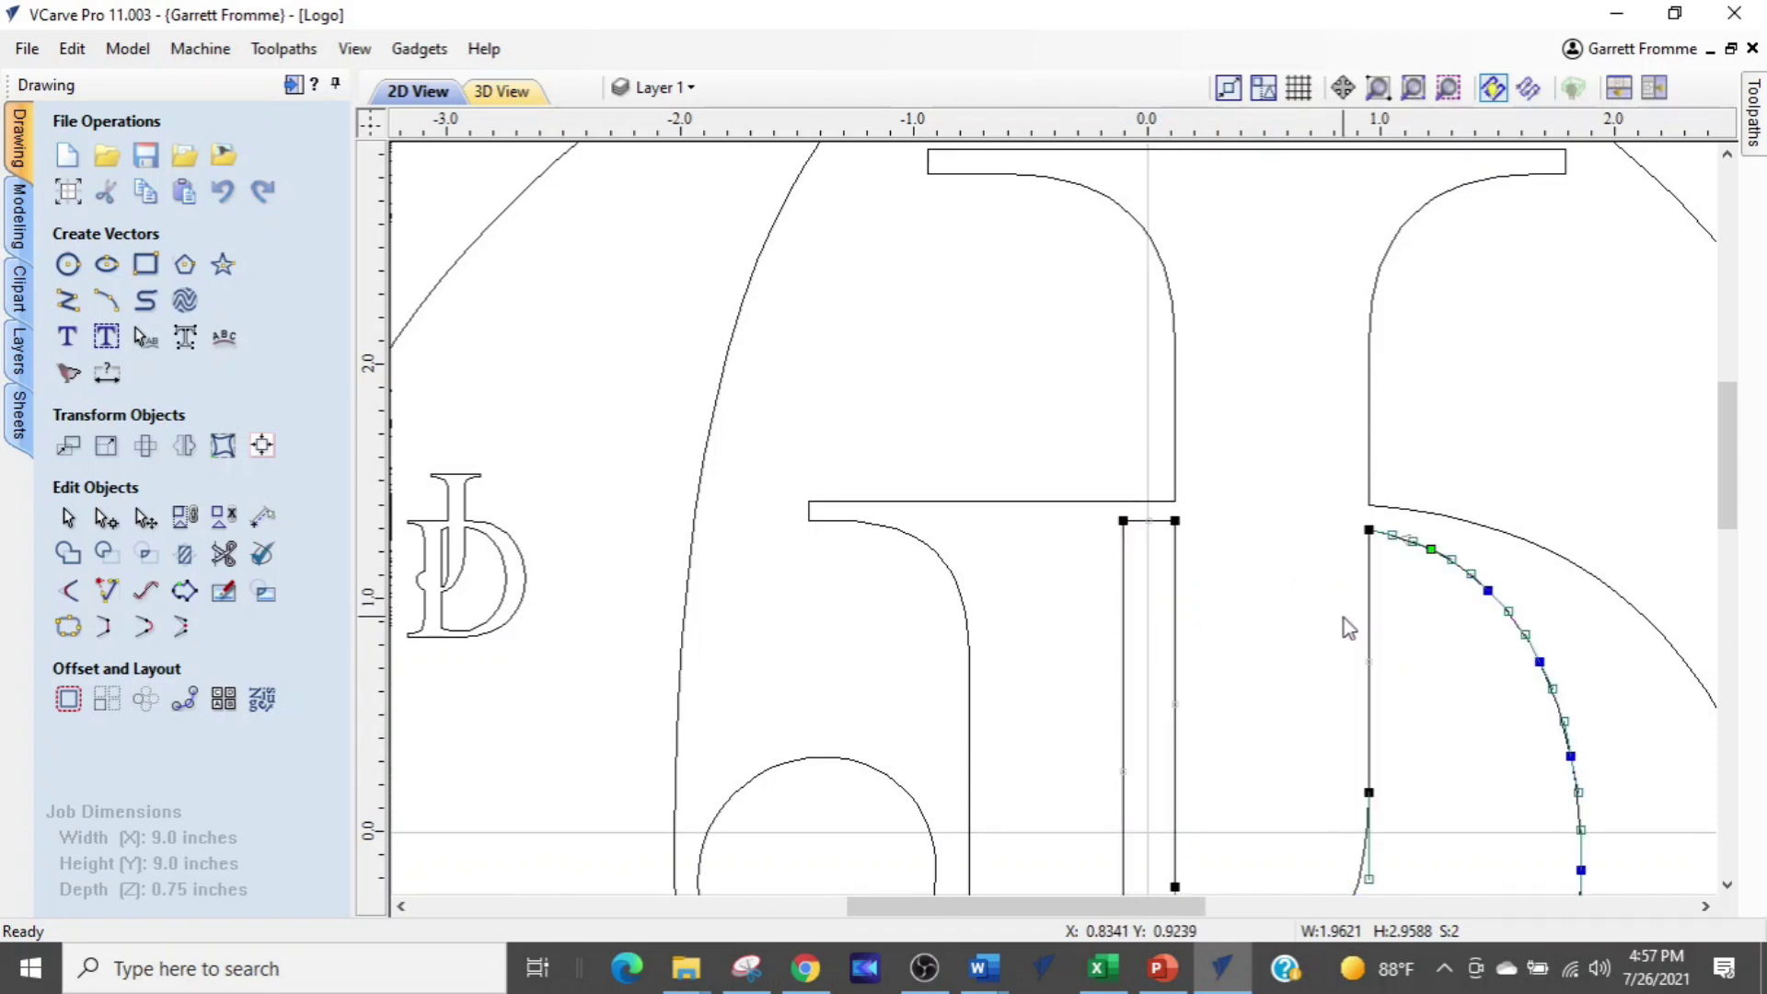
scroll(1183, 522, up, 2)
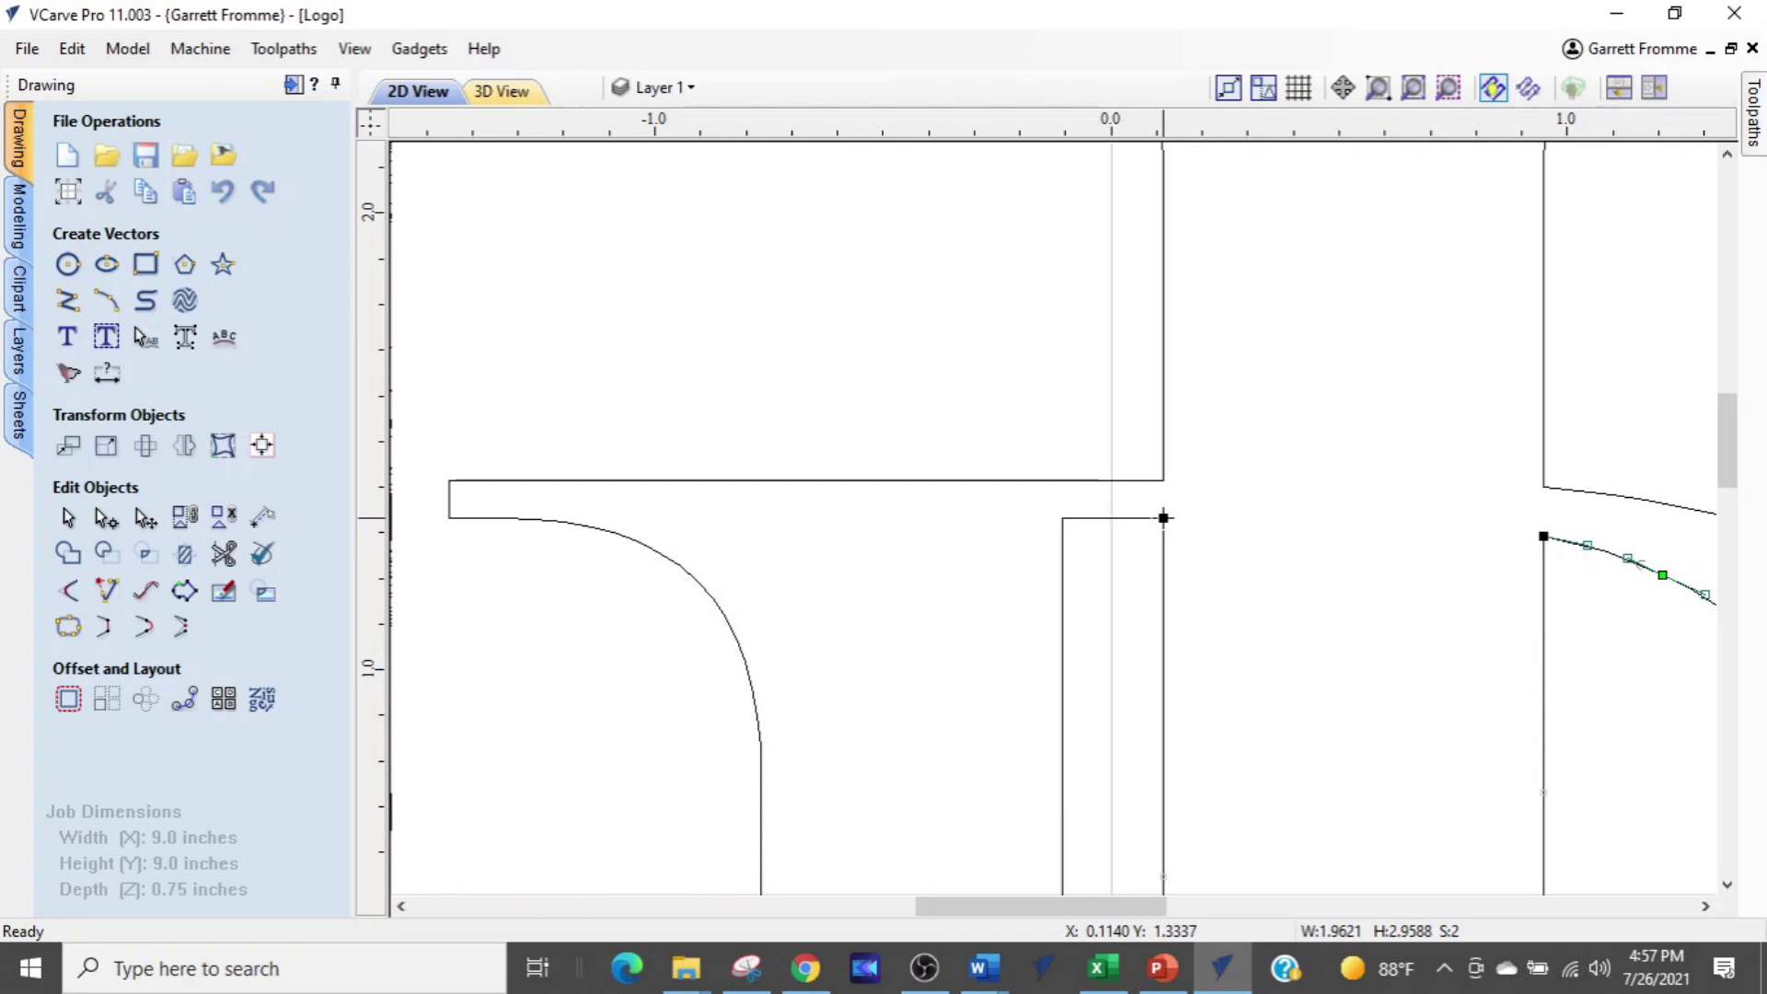
scroll(1108, 631, down, 2)
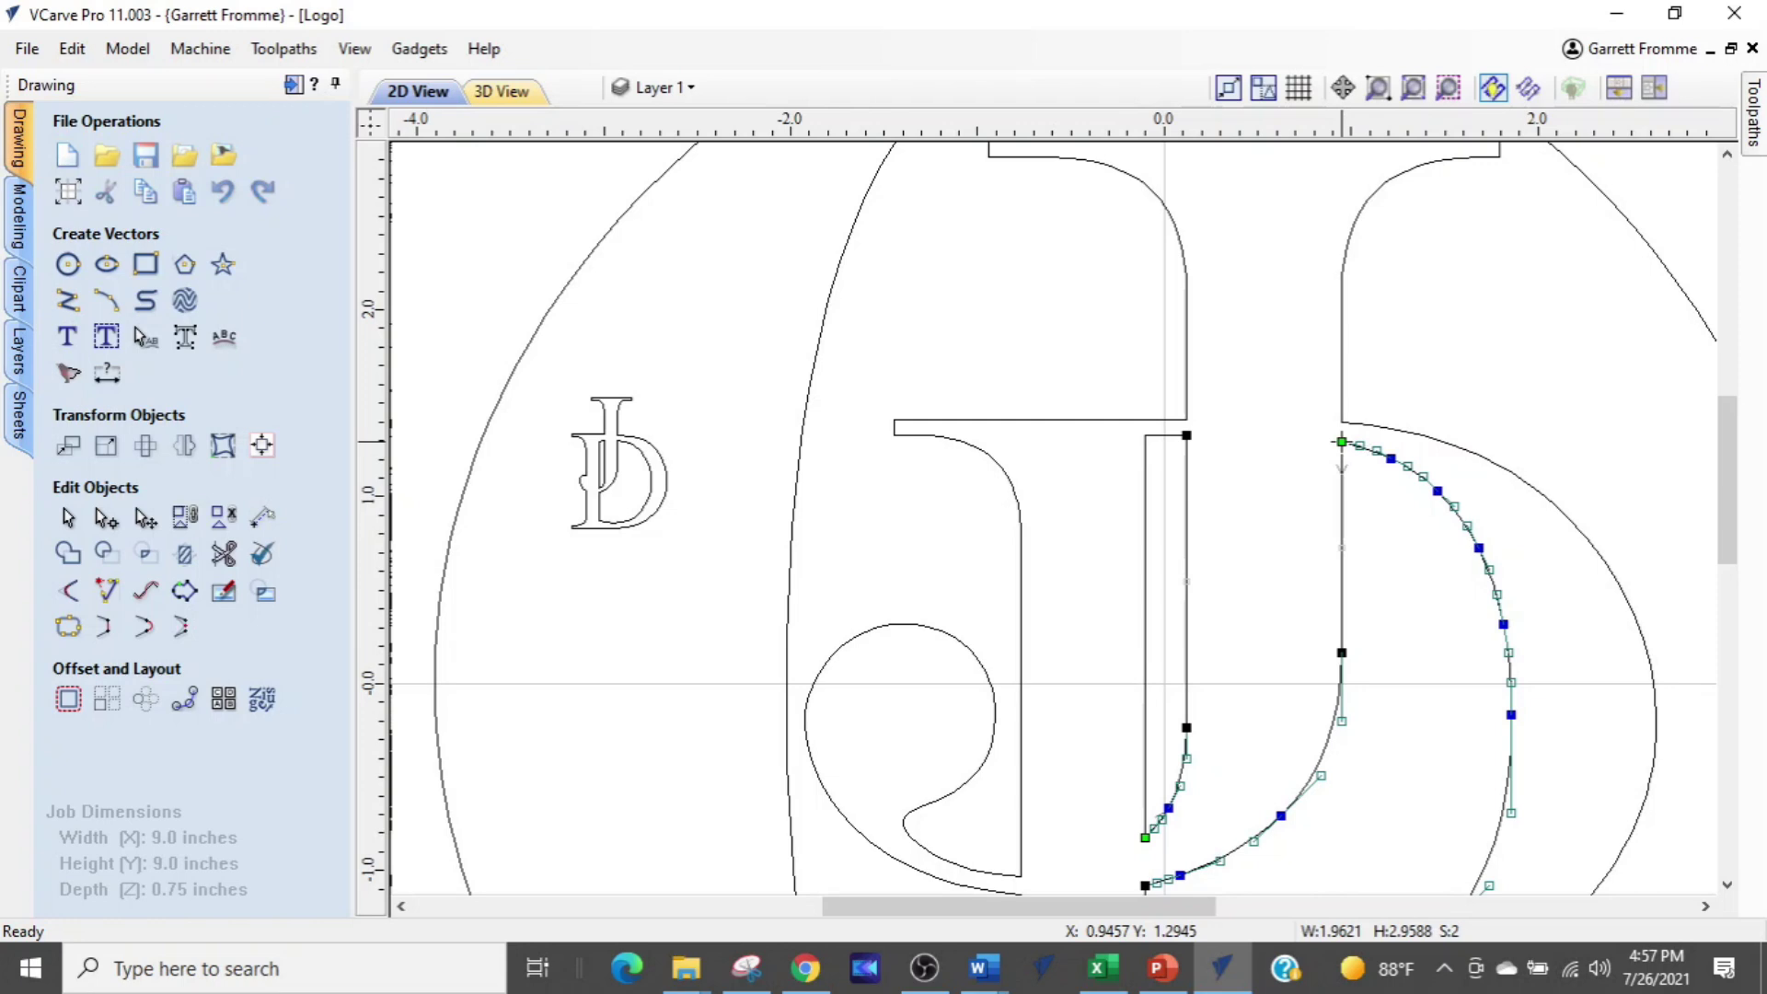
scroll(1372, 530, up, 2)
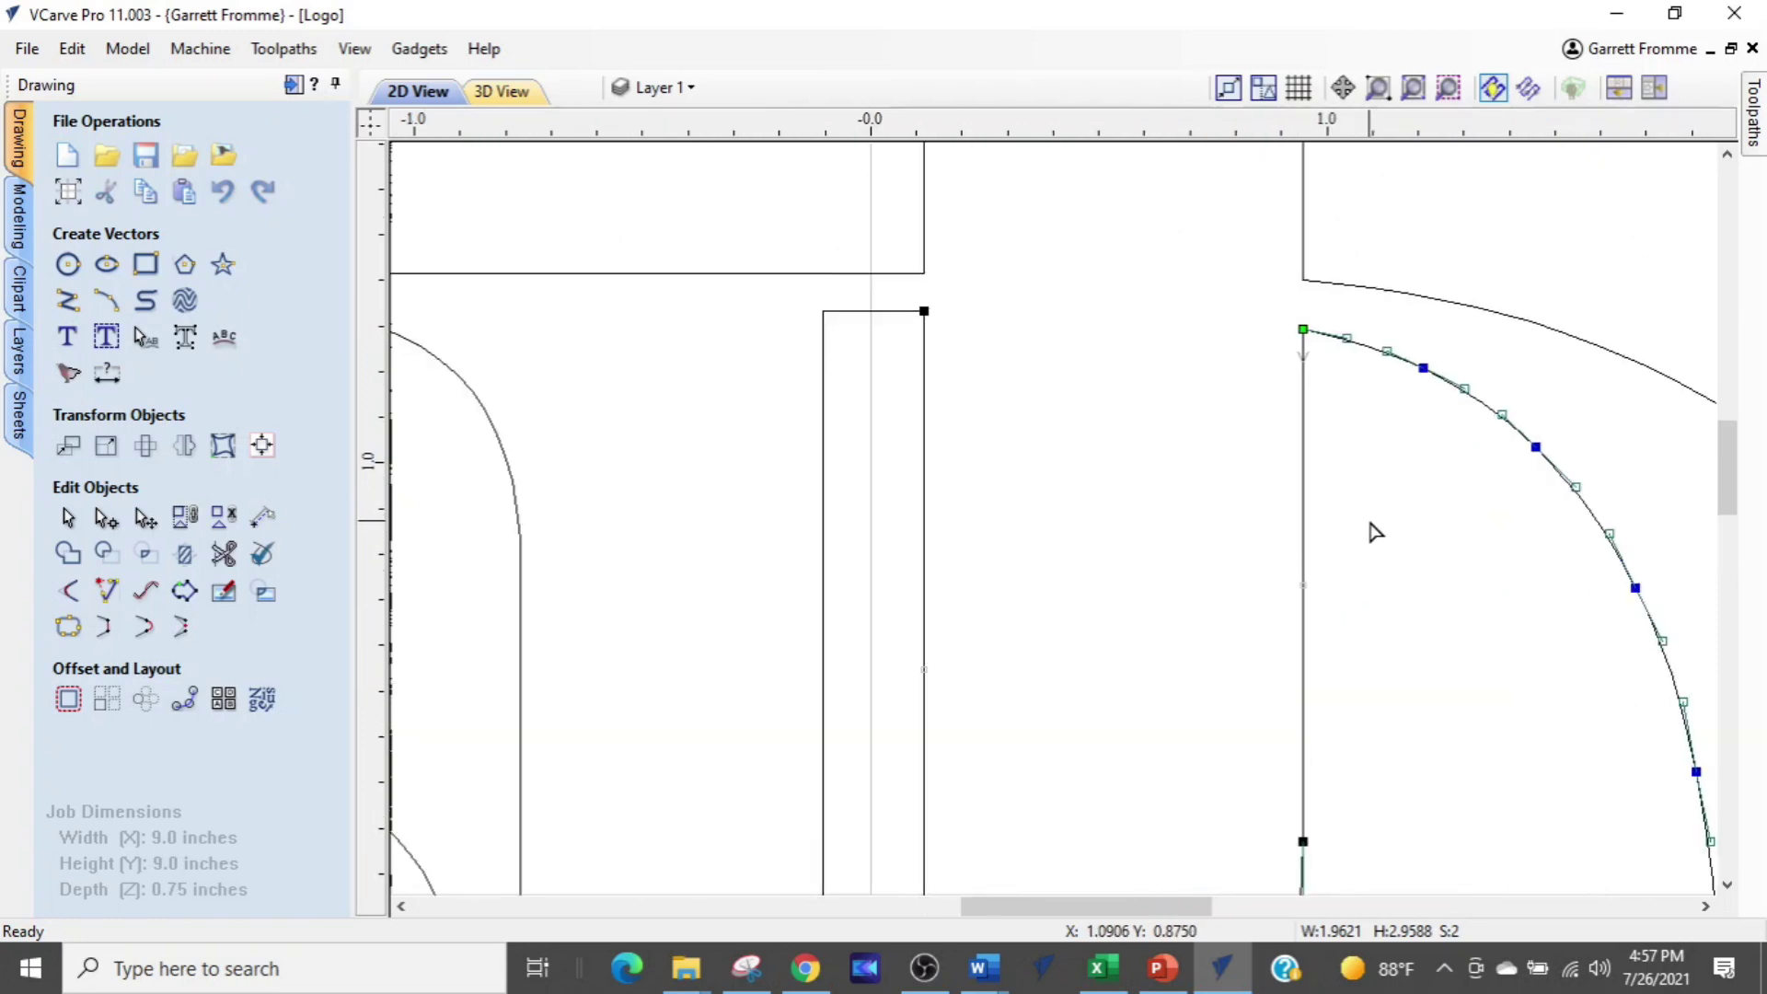
scroll(1362, 635, down, 3)
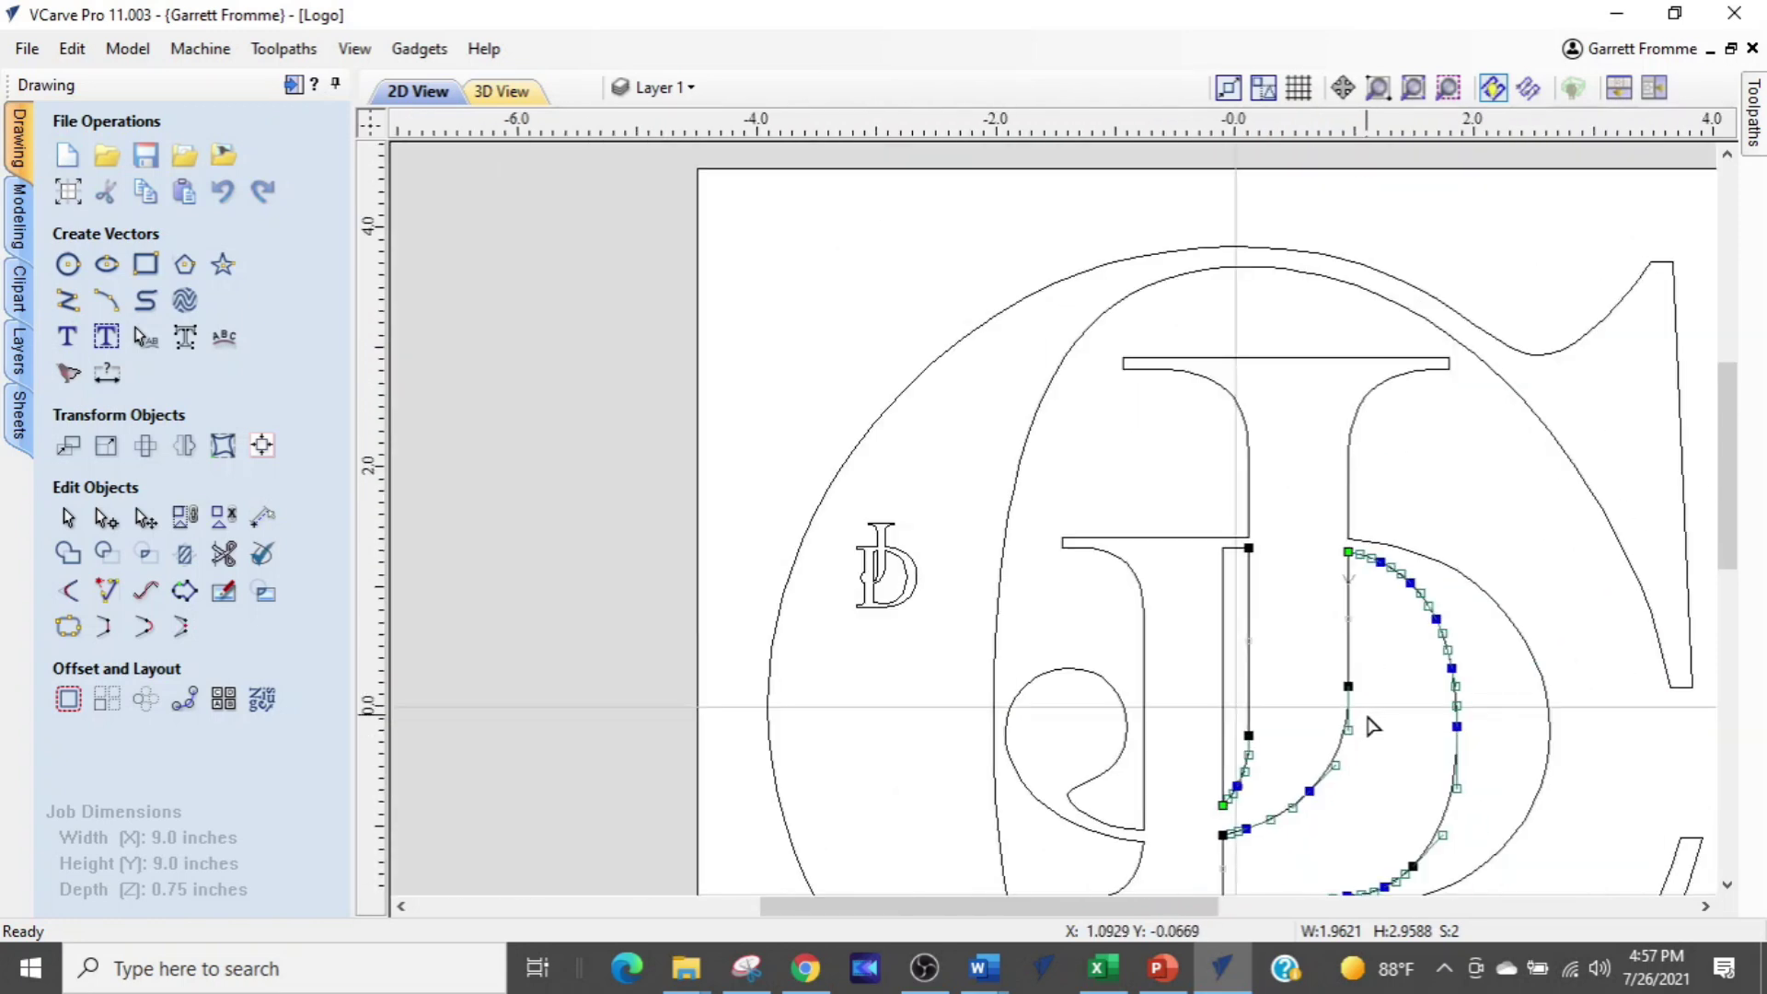
Cut the D's inner vector at the node where the J's lower curve meets the D's stem
click(1368, 523)
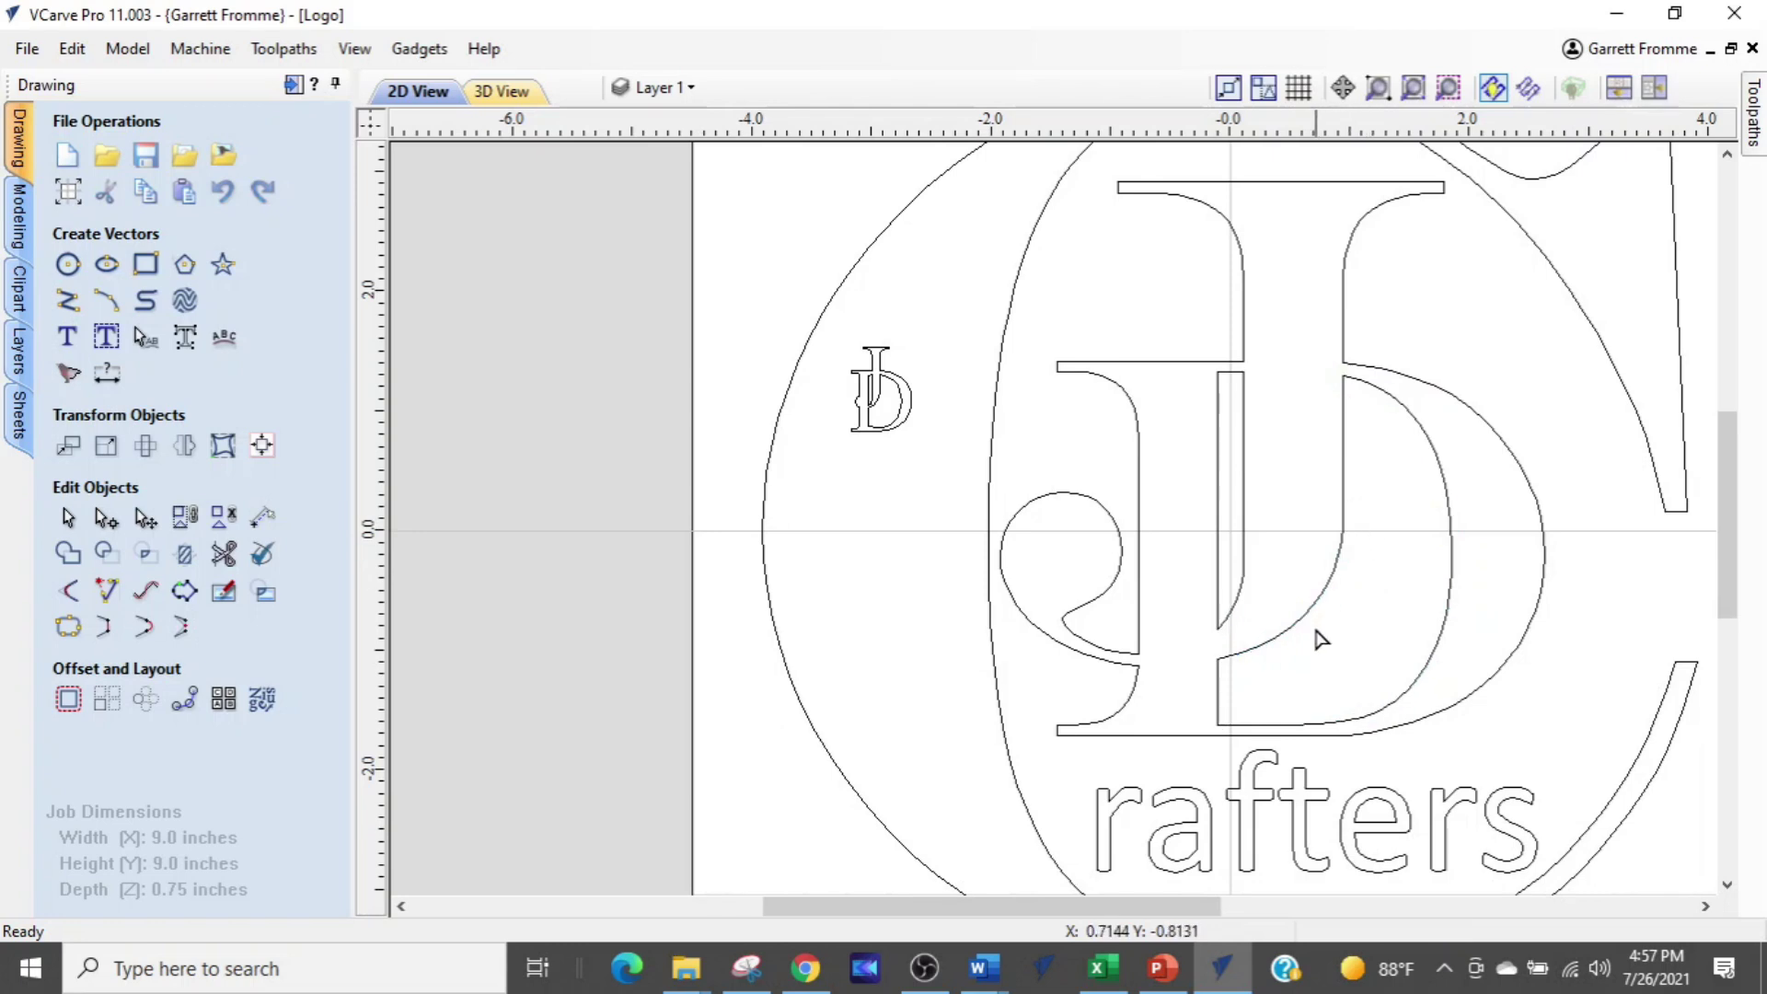
click(1253, 650)
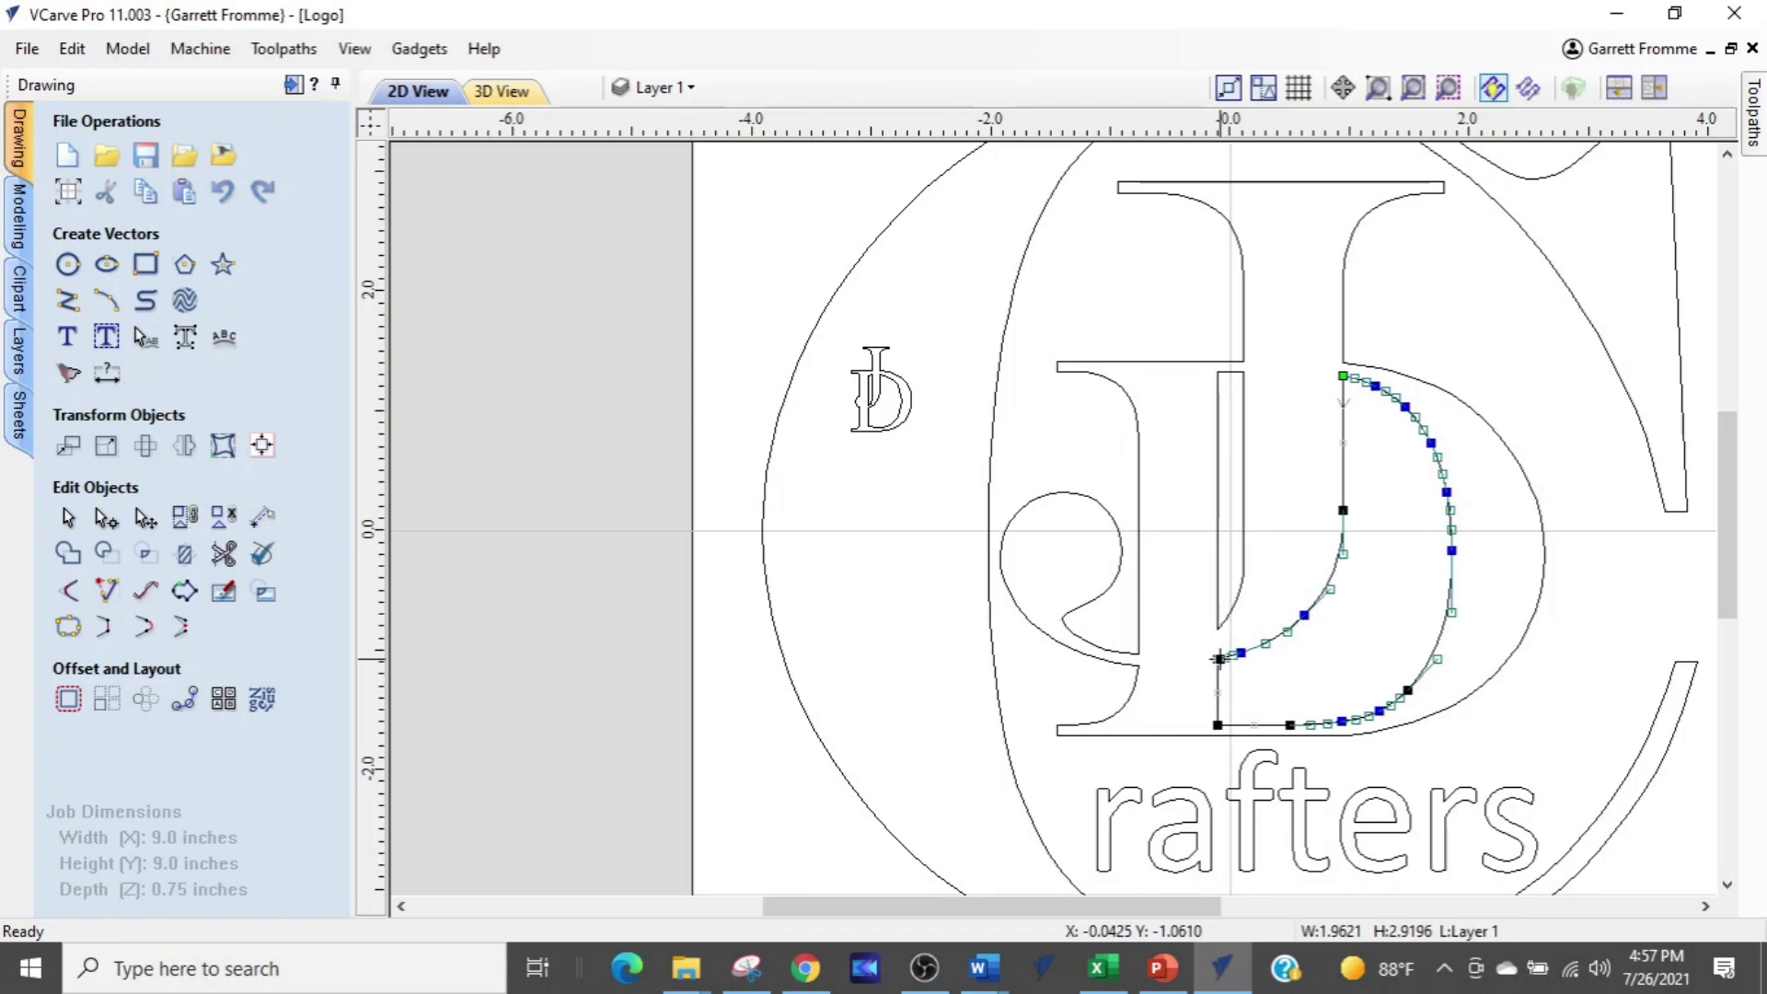
scroll(1215, 658, up, 3)
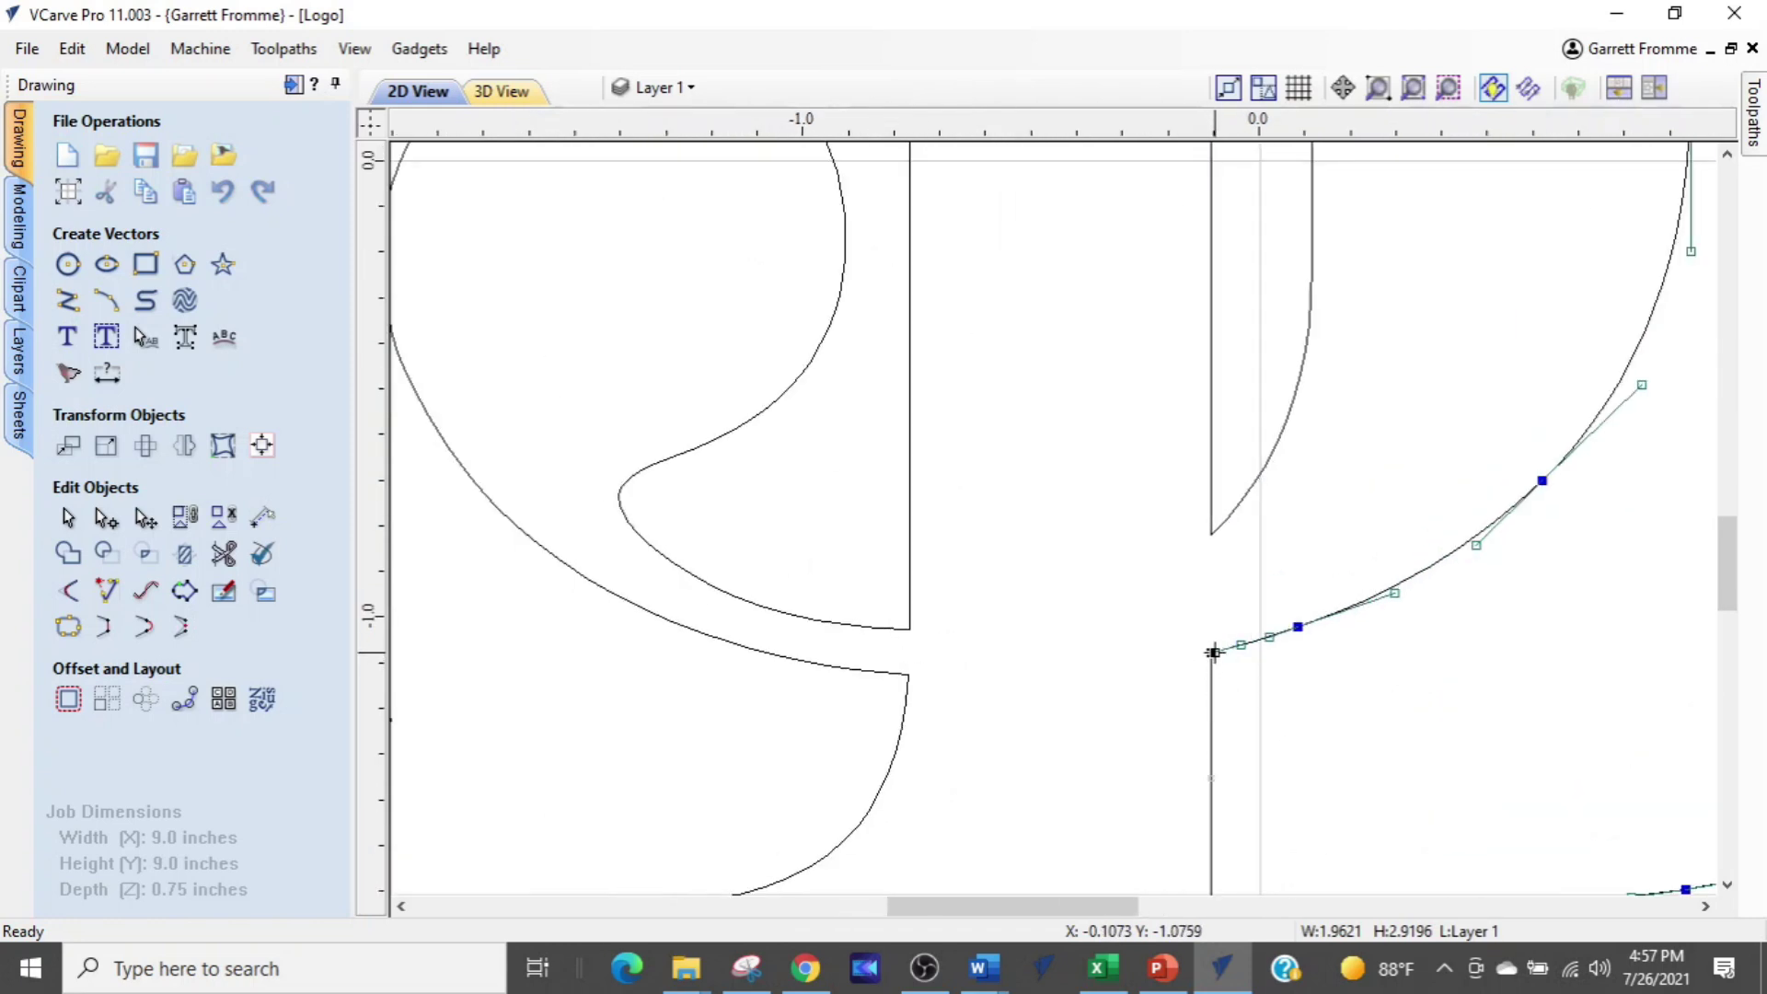
scroll(1213, 655, down, 3)
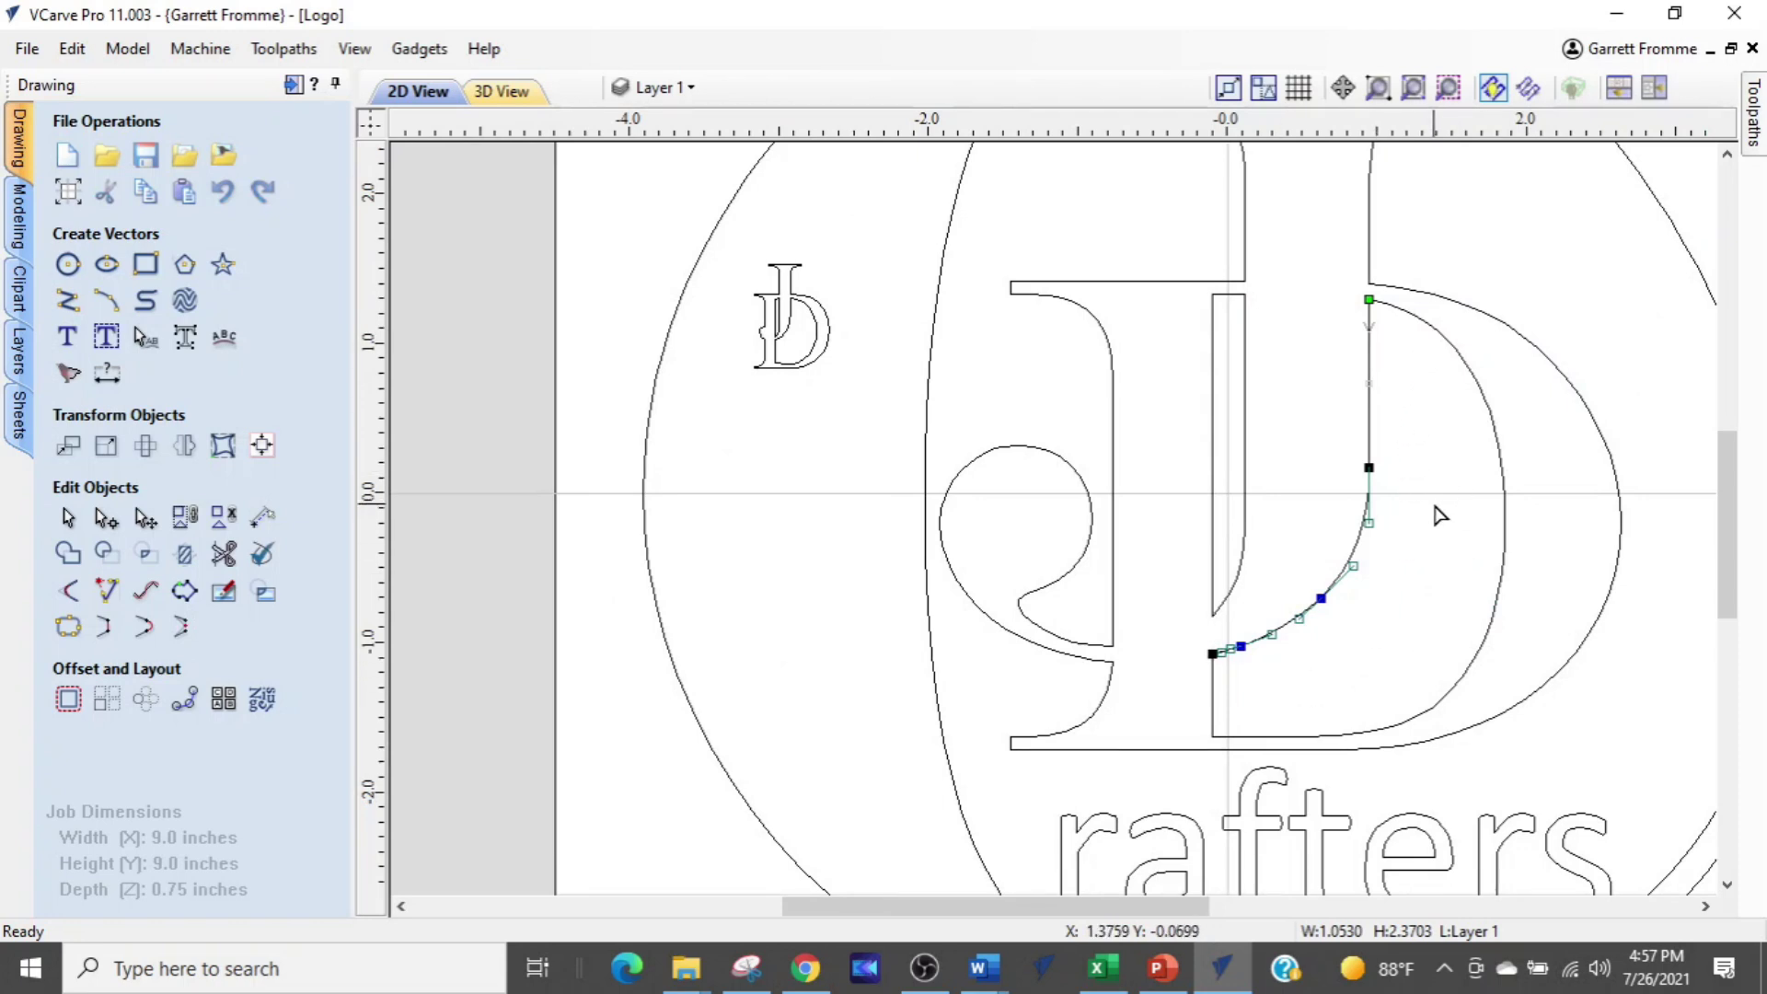
Review the junctions around the J's curve and check that the narrow slot's straight edge and curved edge select separately
click(1367, 301)
click(1262, 293)
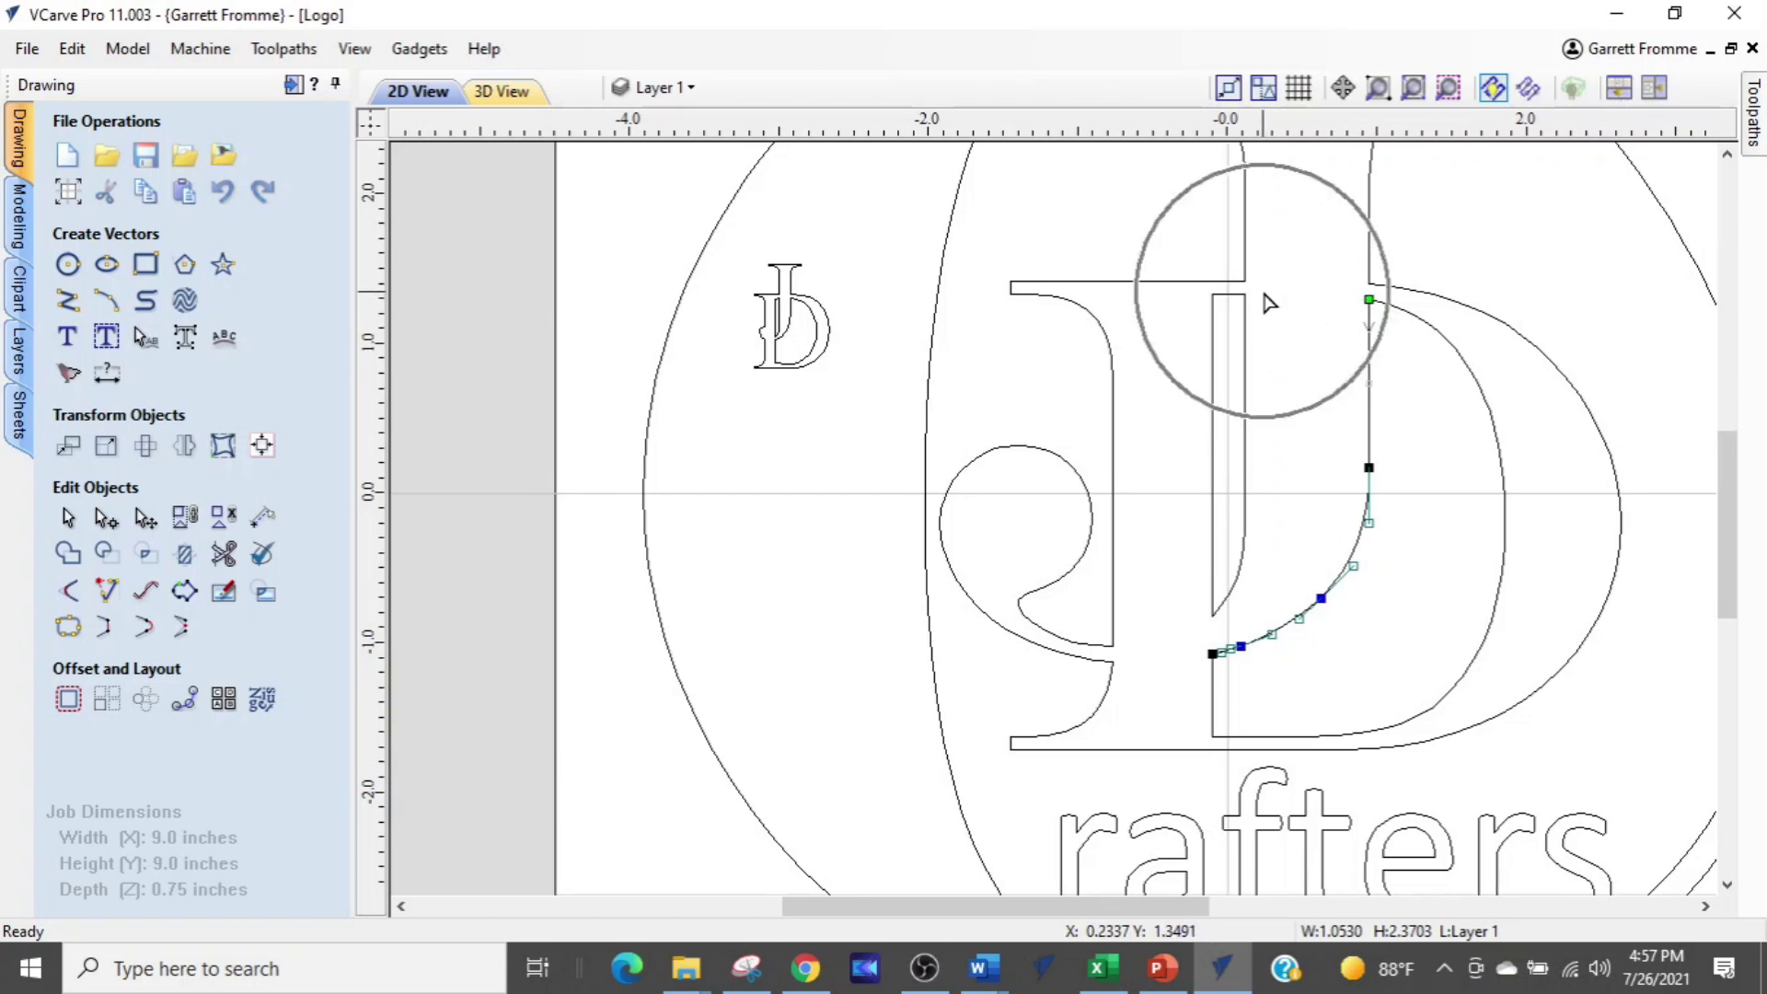
click(1208, 650)
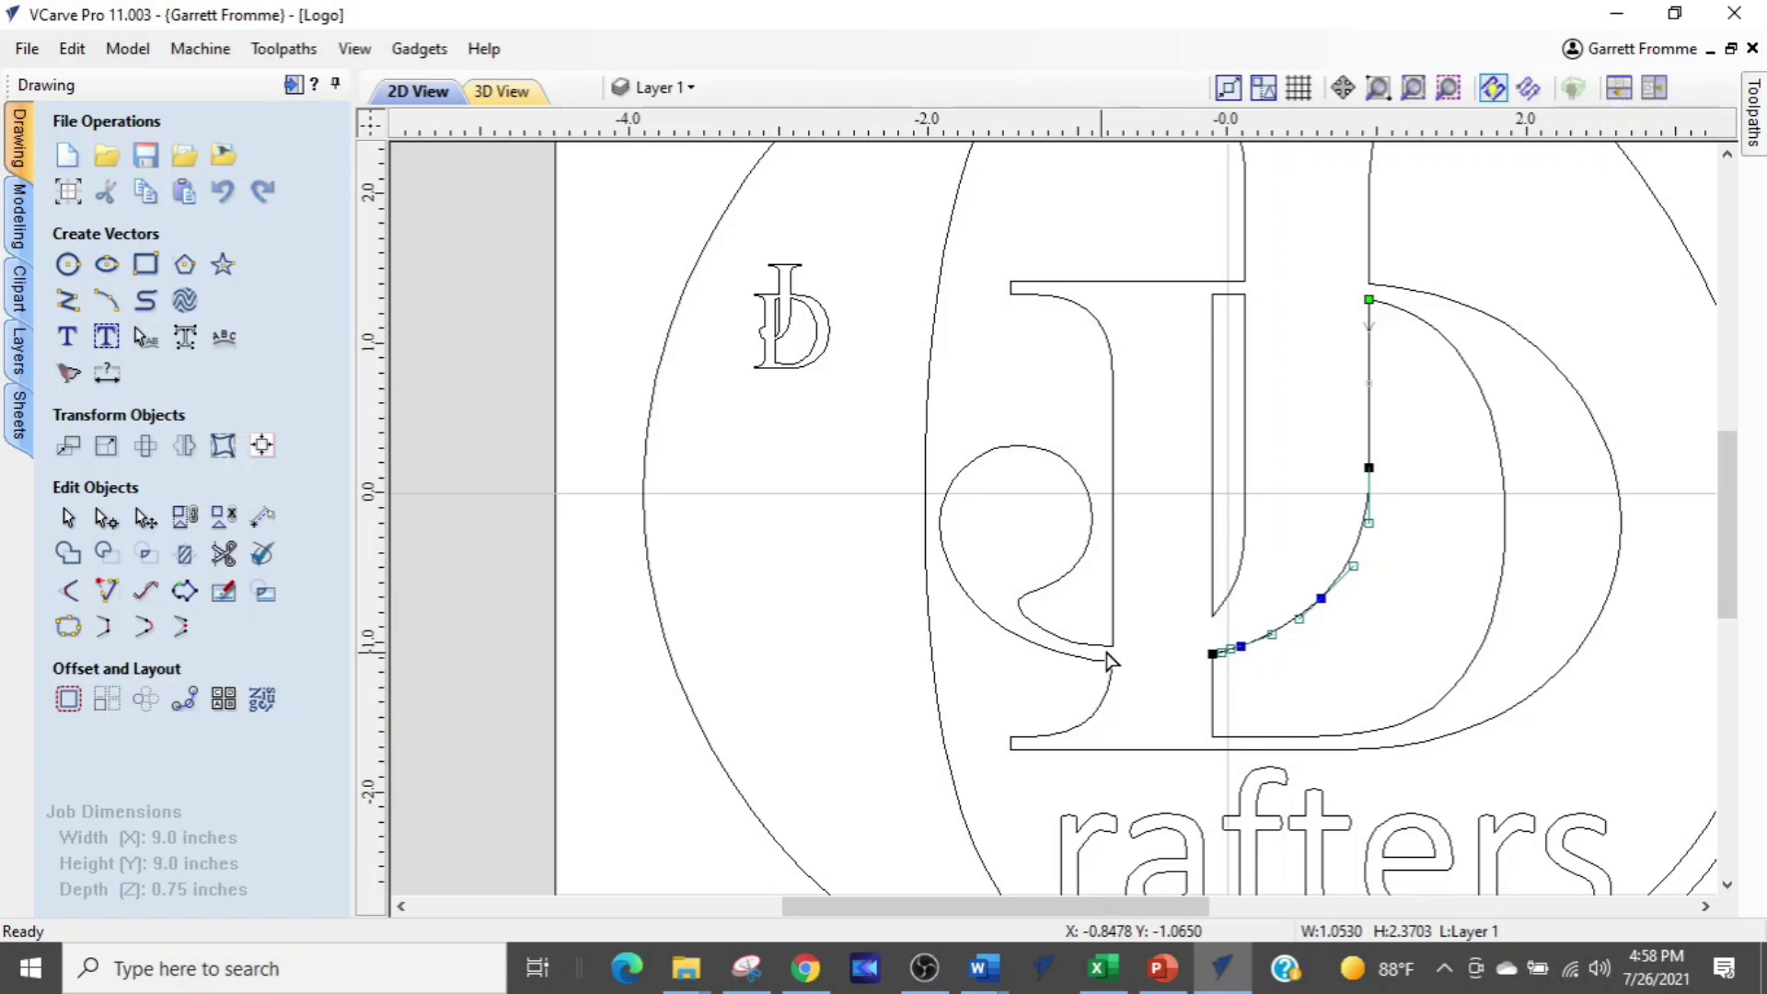
scroll(1200, 615, up, 2)
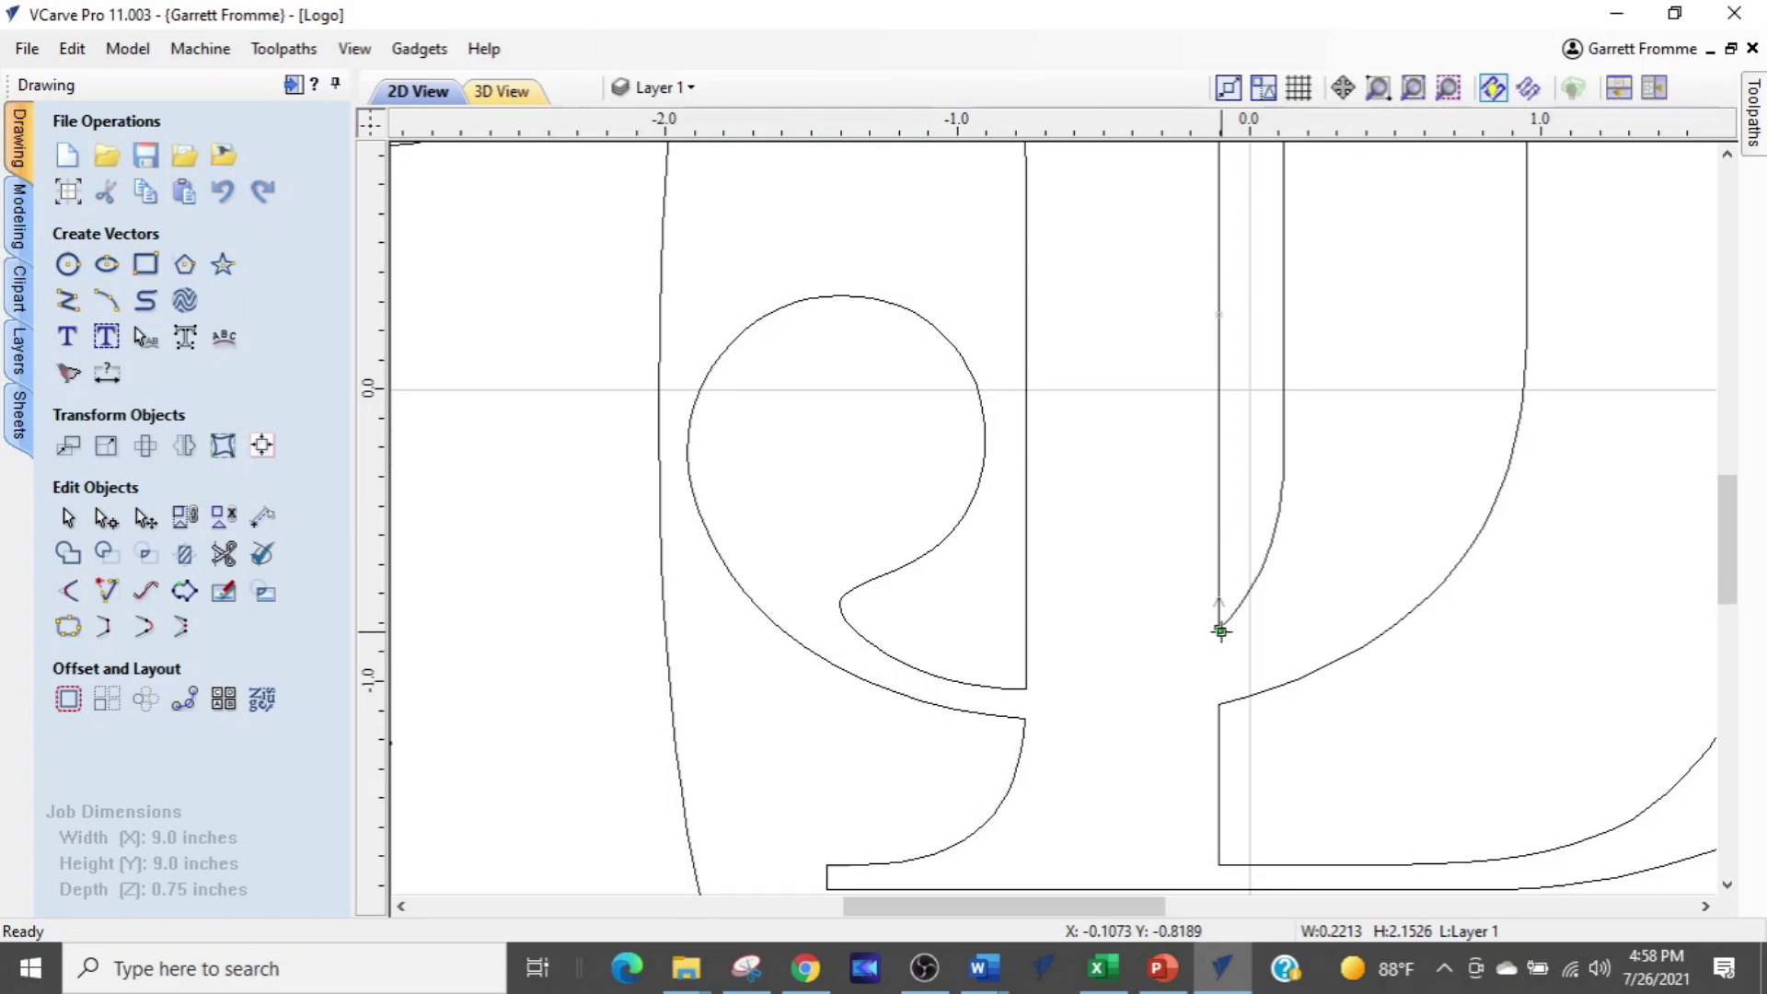
scroll(1122, 748, down, 2)
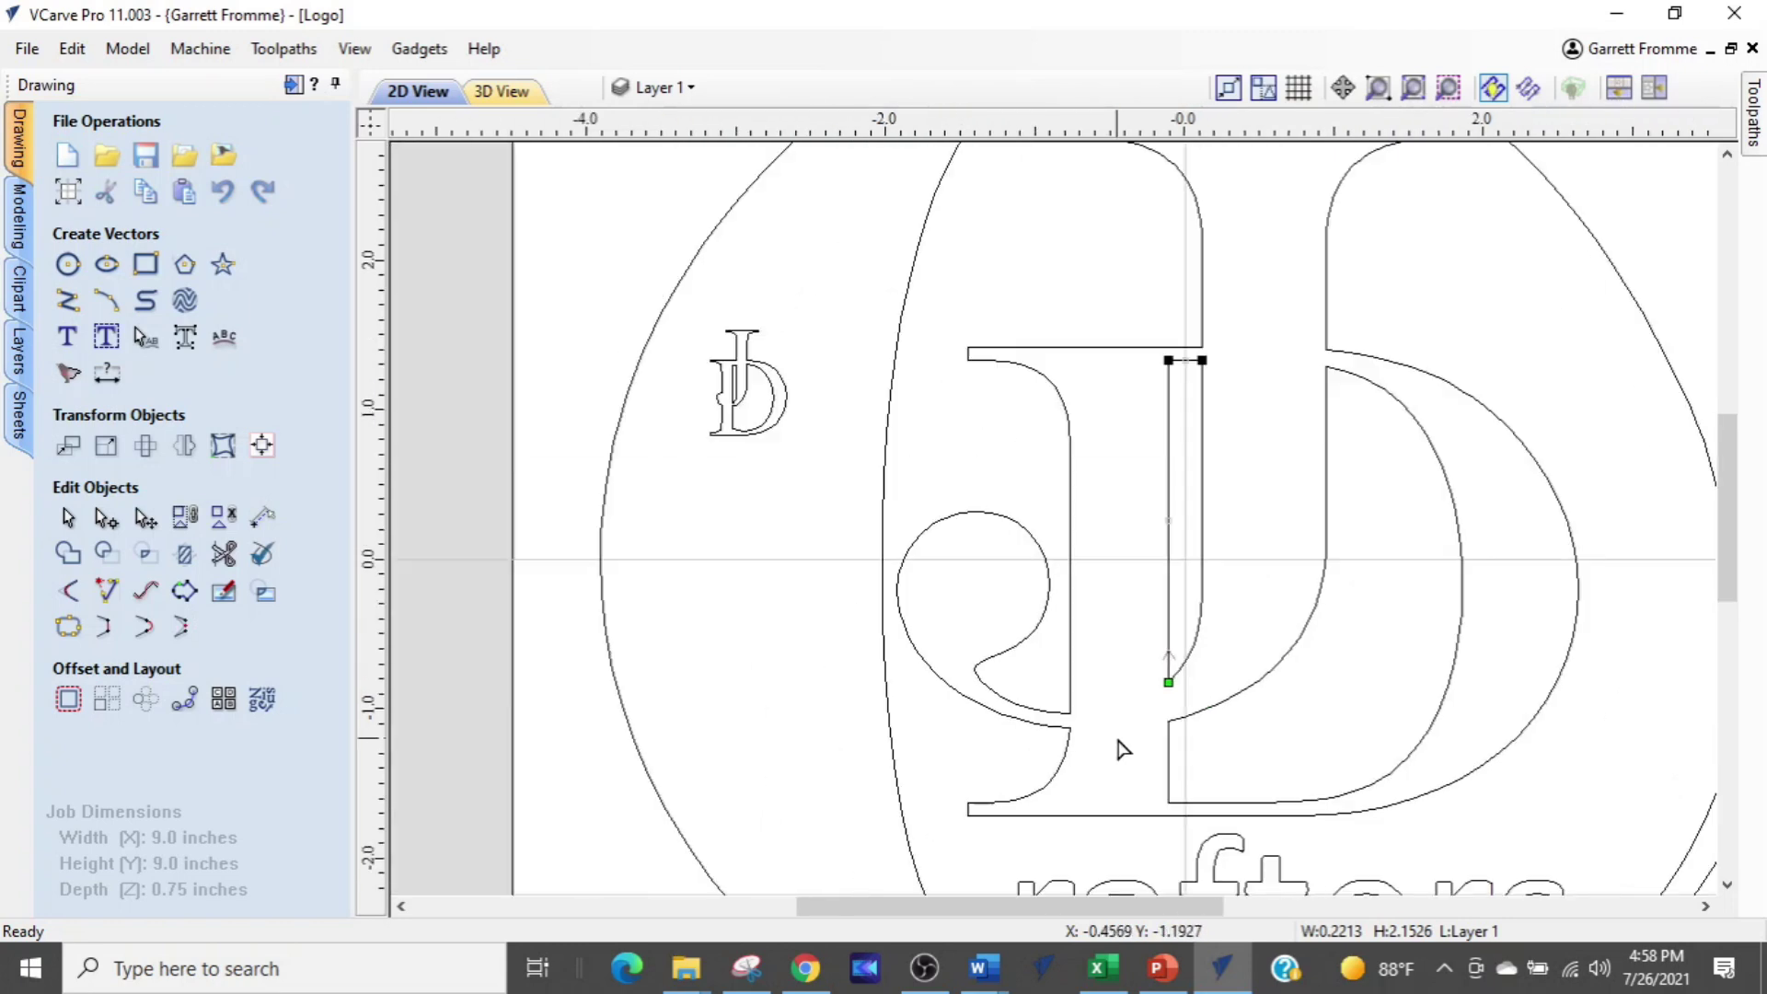
click(1169, 564)
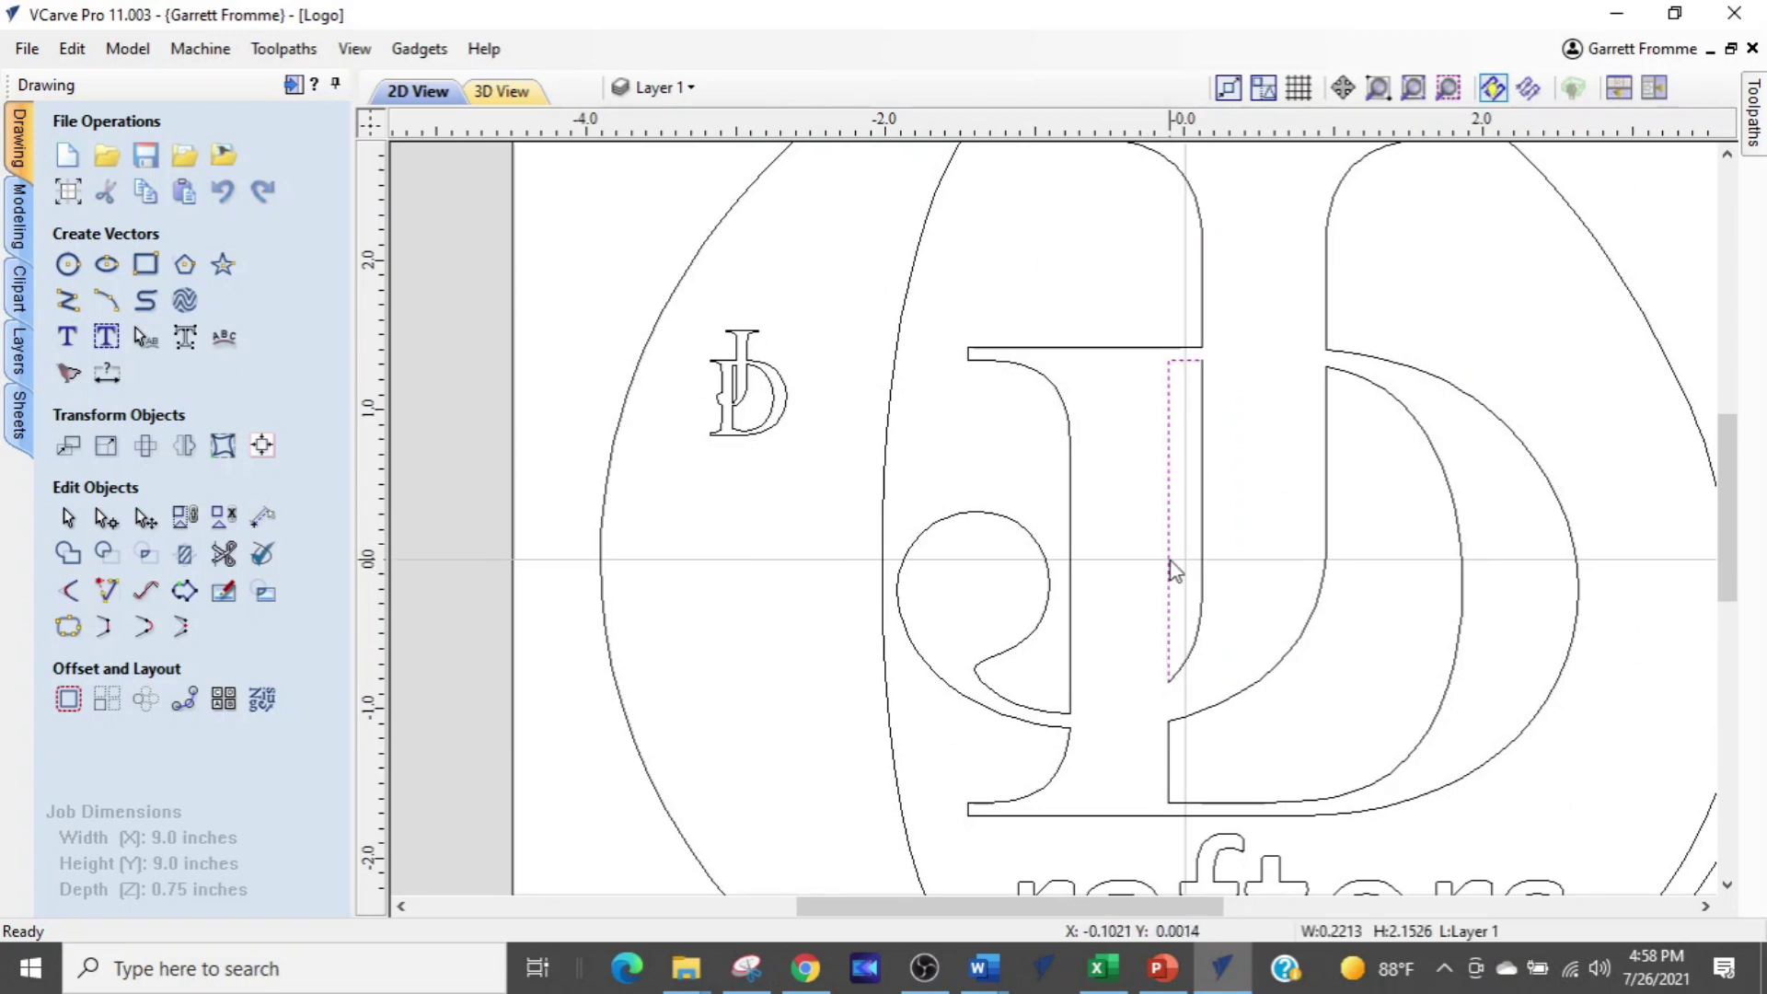
scroll(1201, 566, up, 2)
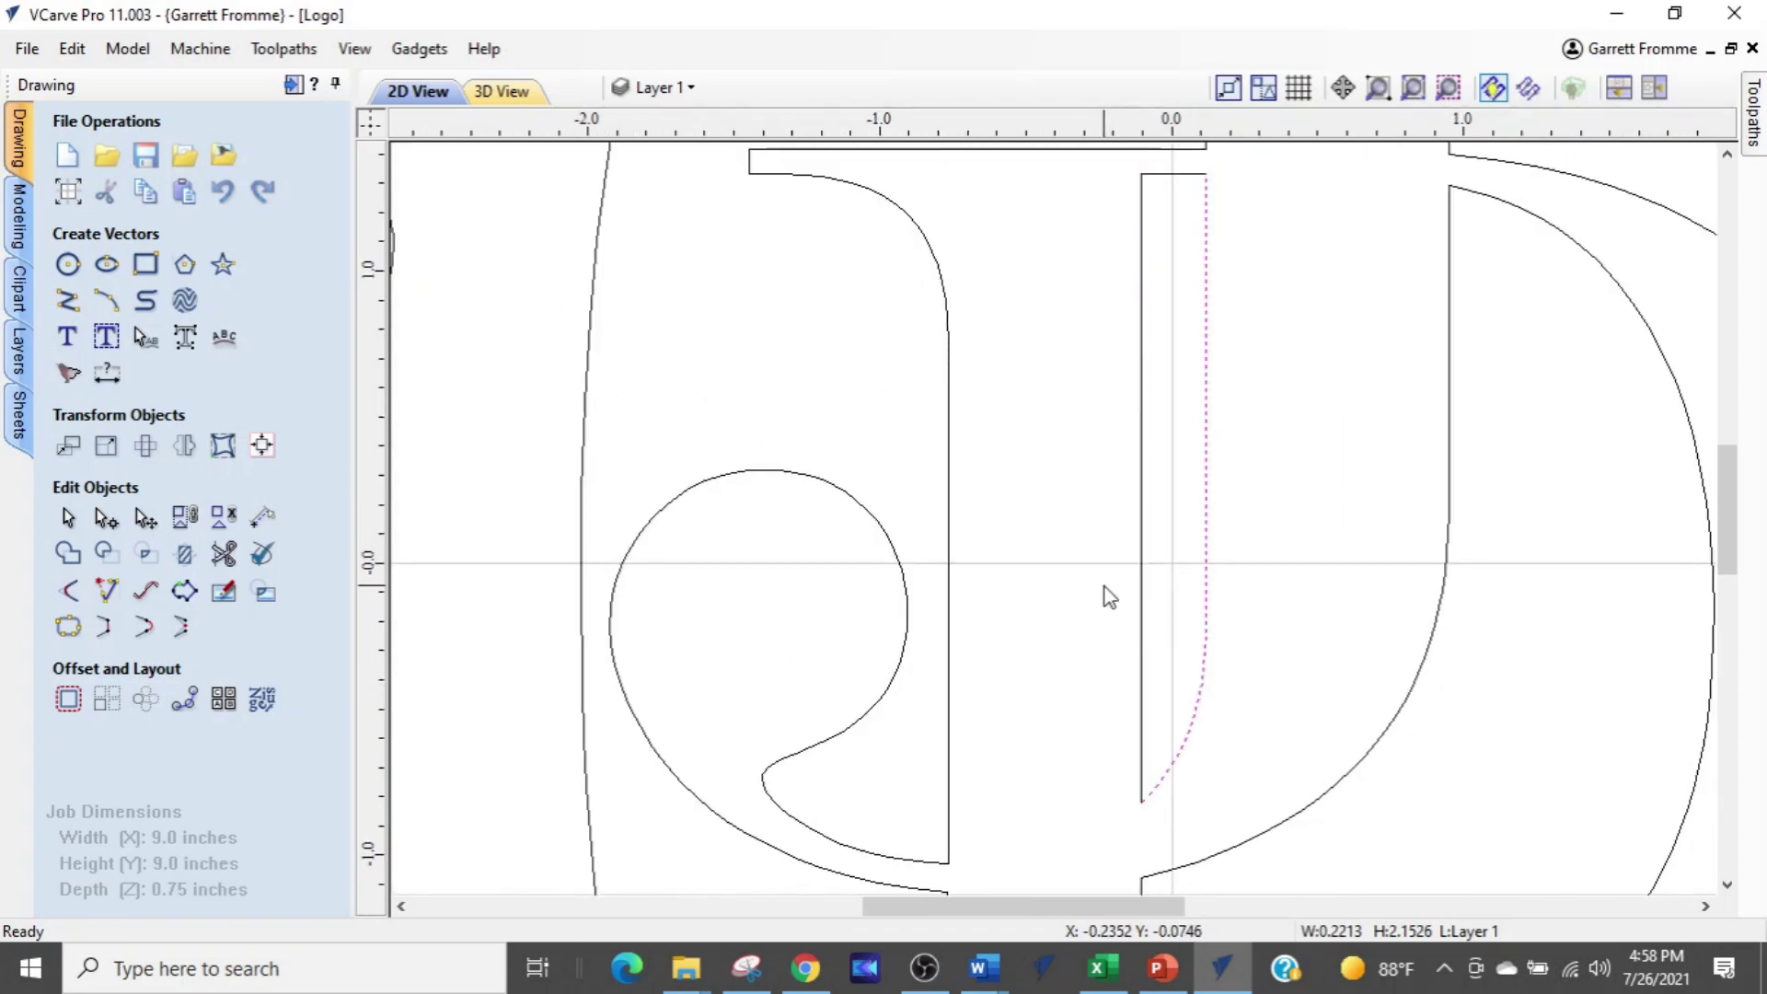
scroll(1074, 723, down, 2)
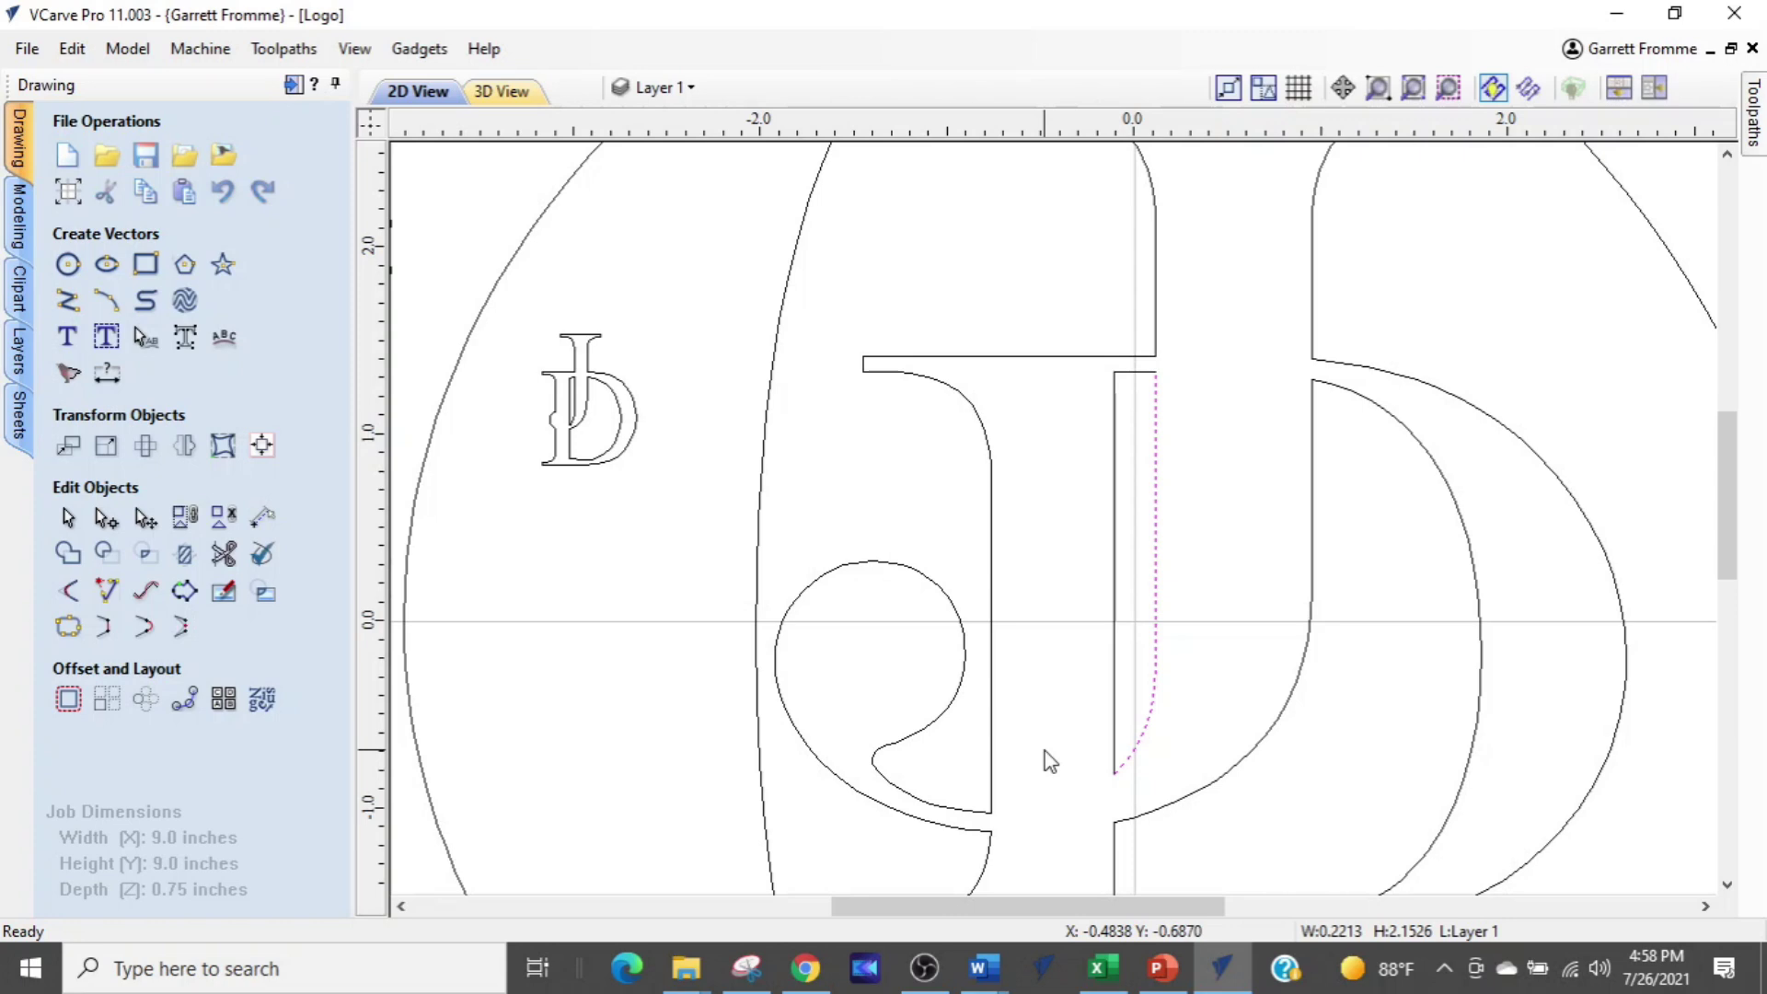
Select the D's outer stem and the J's hook one after the other to check their separation
middle_drag(1046, 750, 1105, 598)
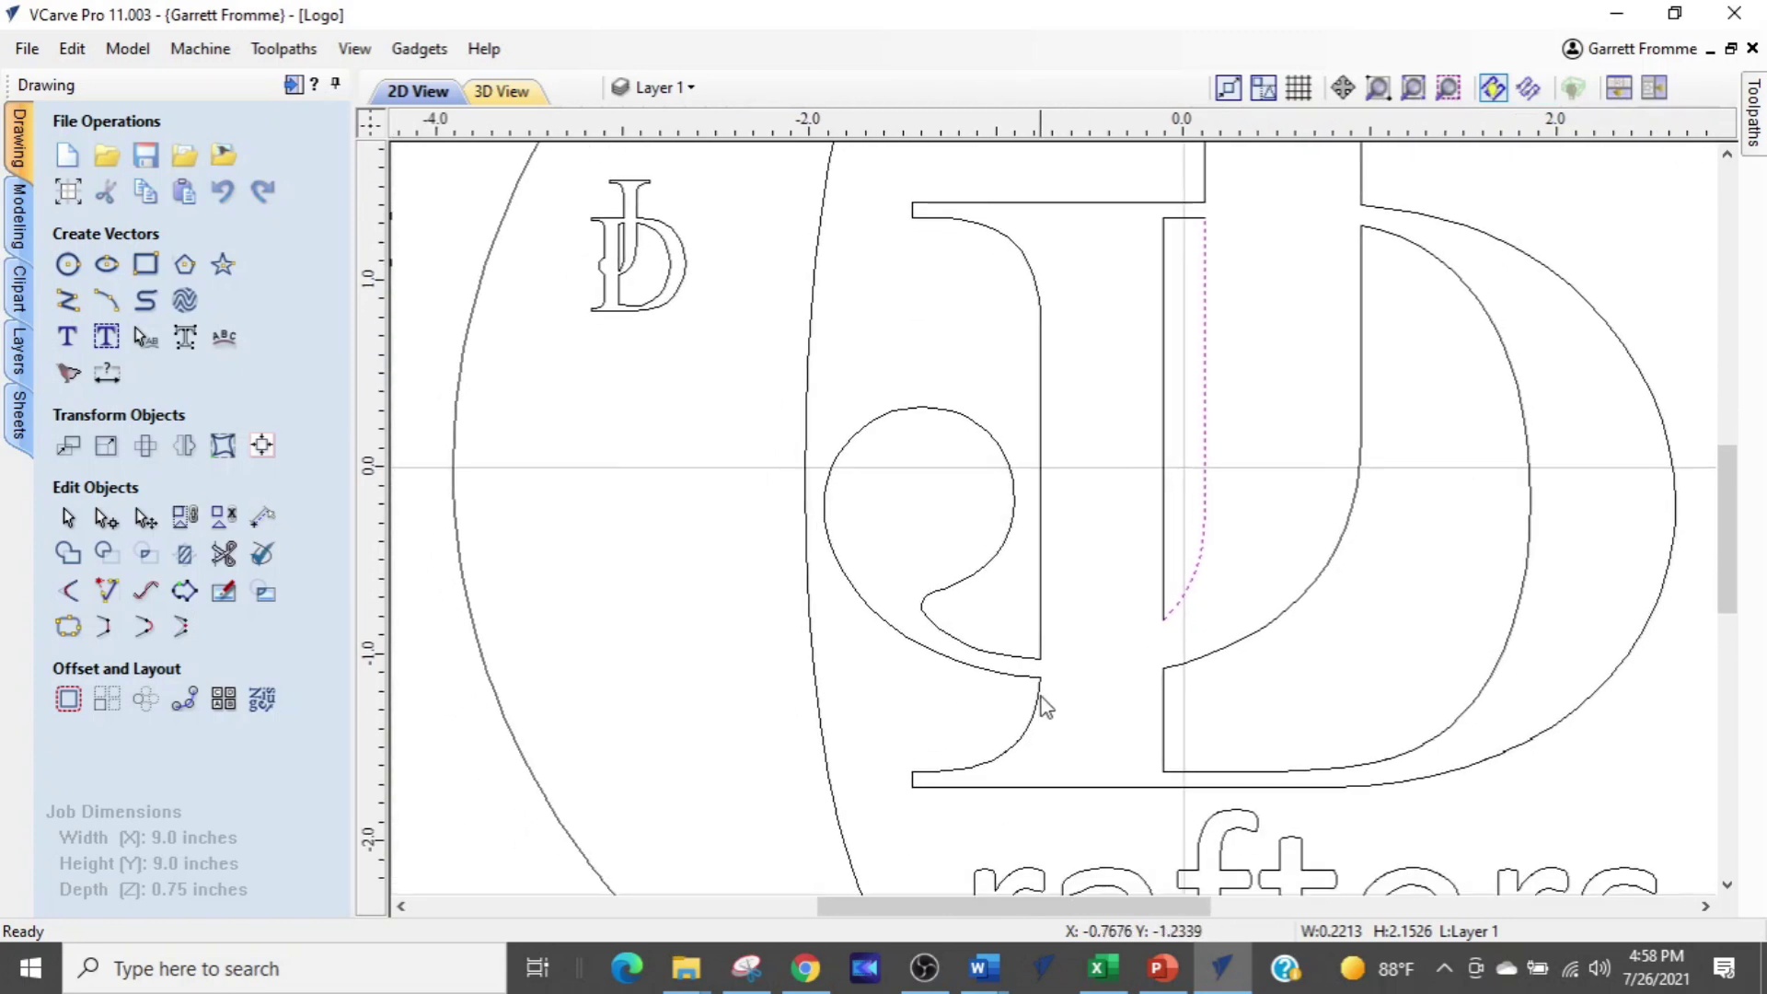
click(1045, 635)
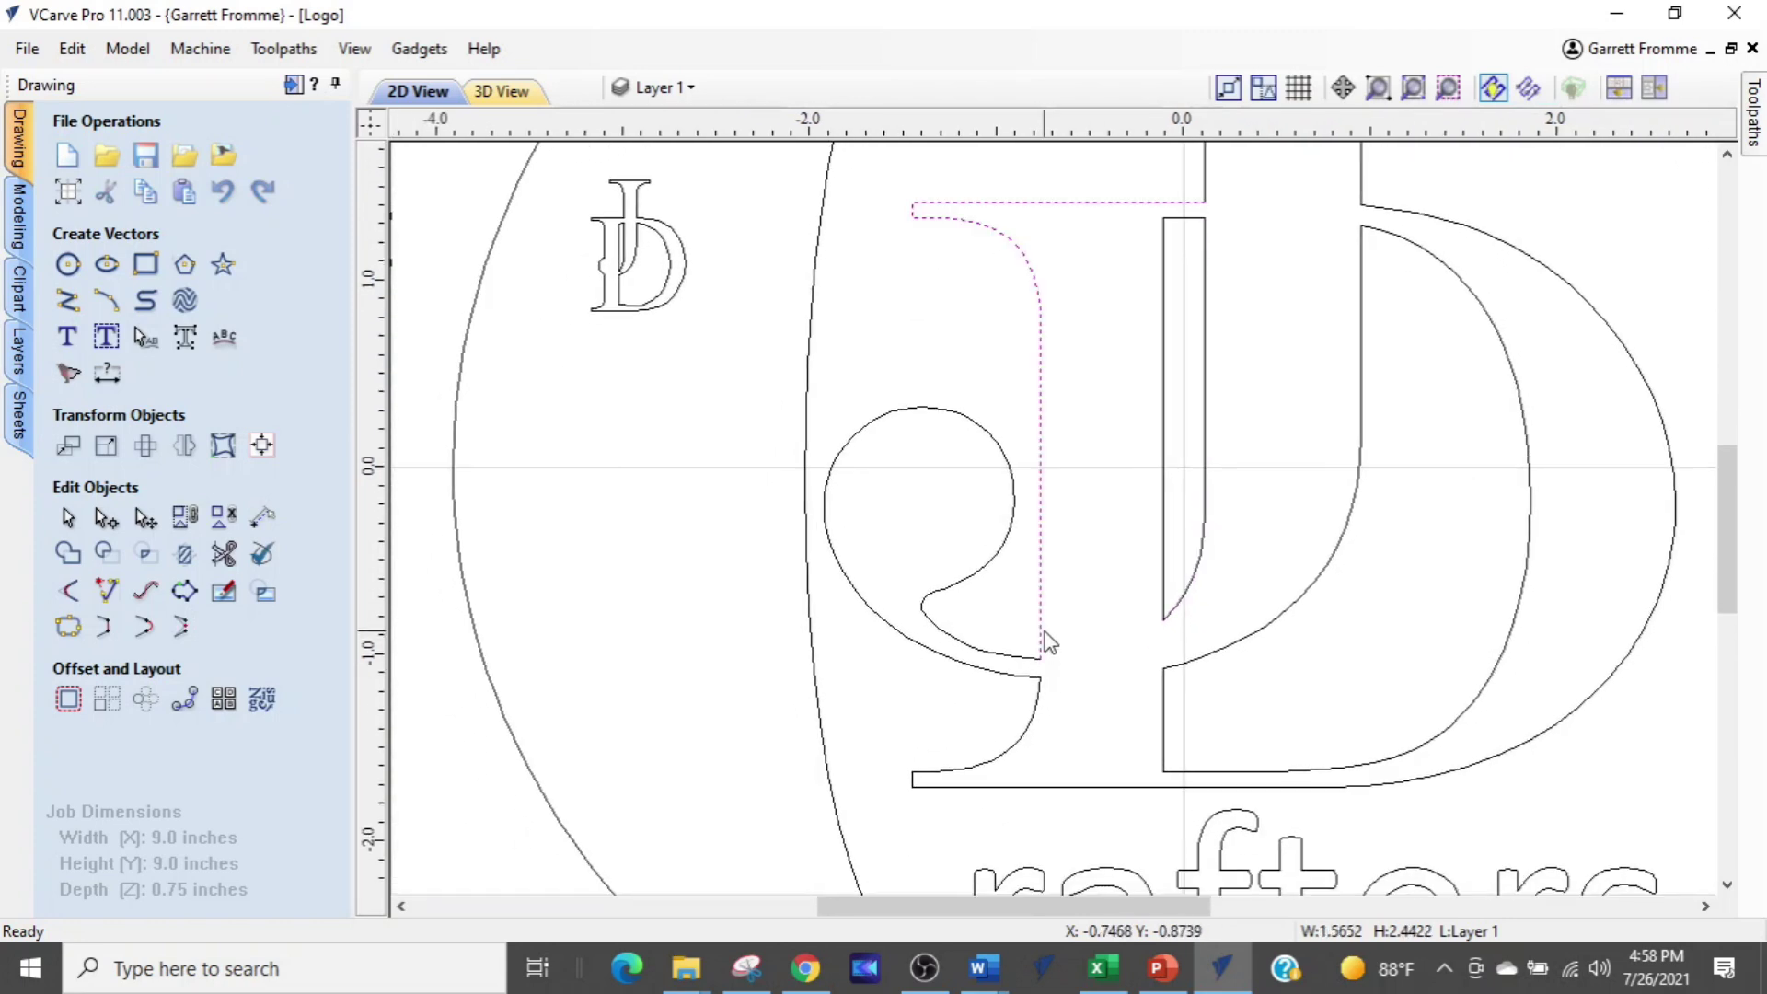
scroll(1020, 669, up, 3)
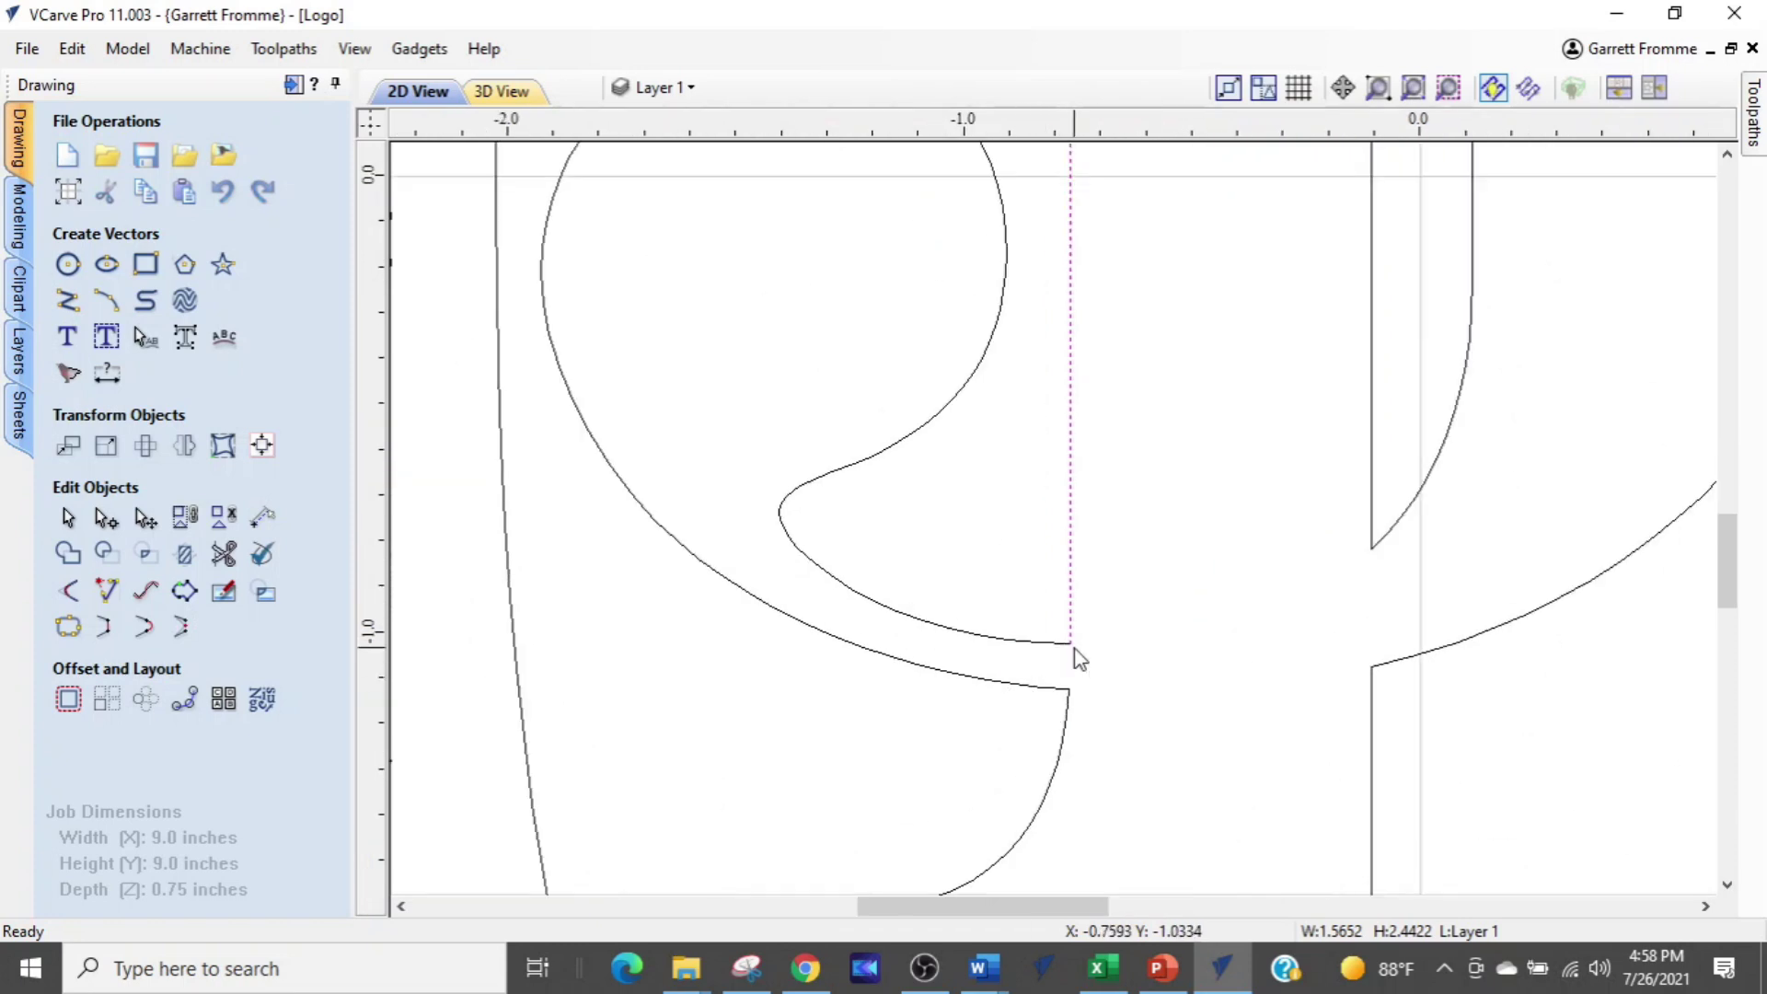
key(ctrl)
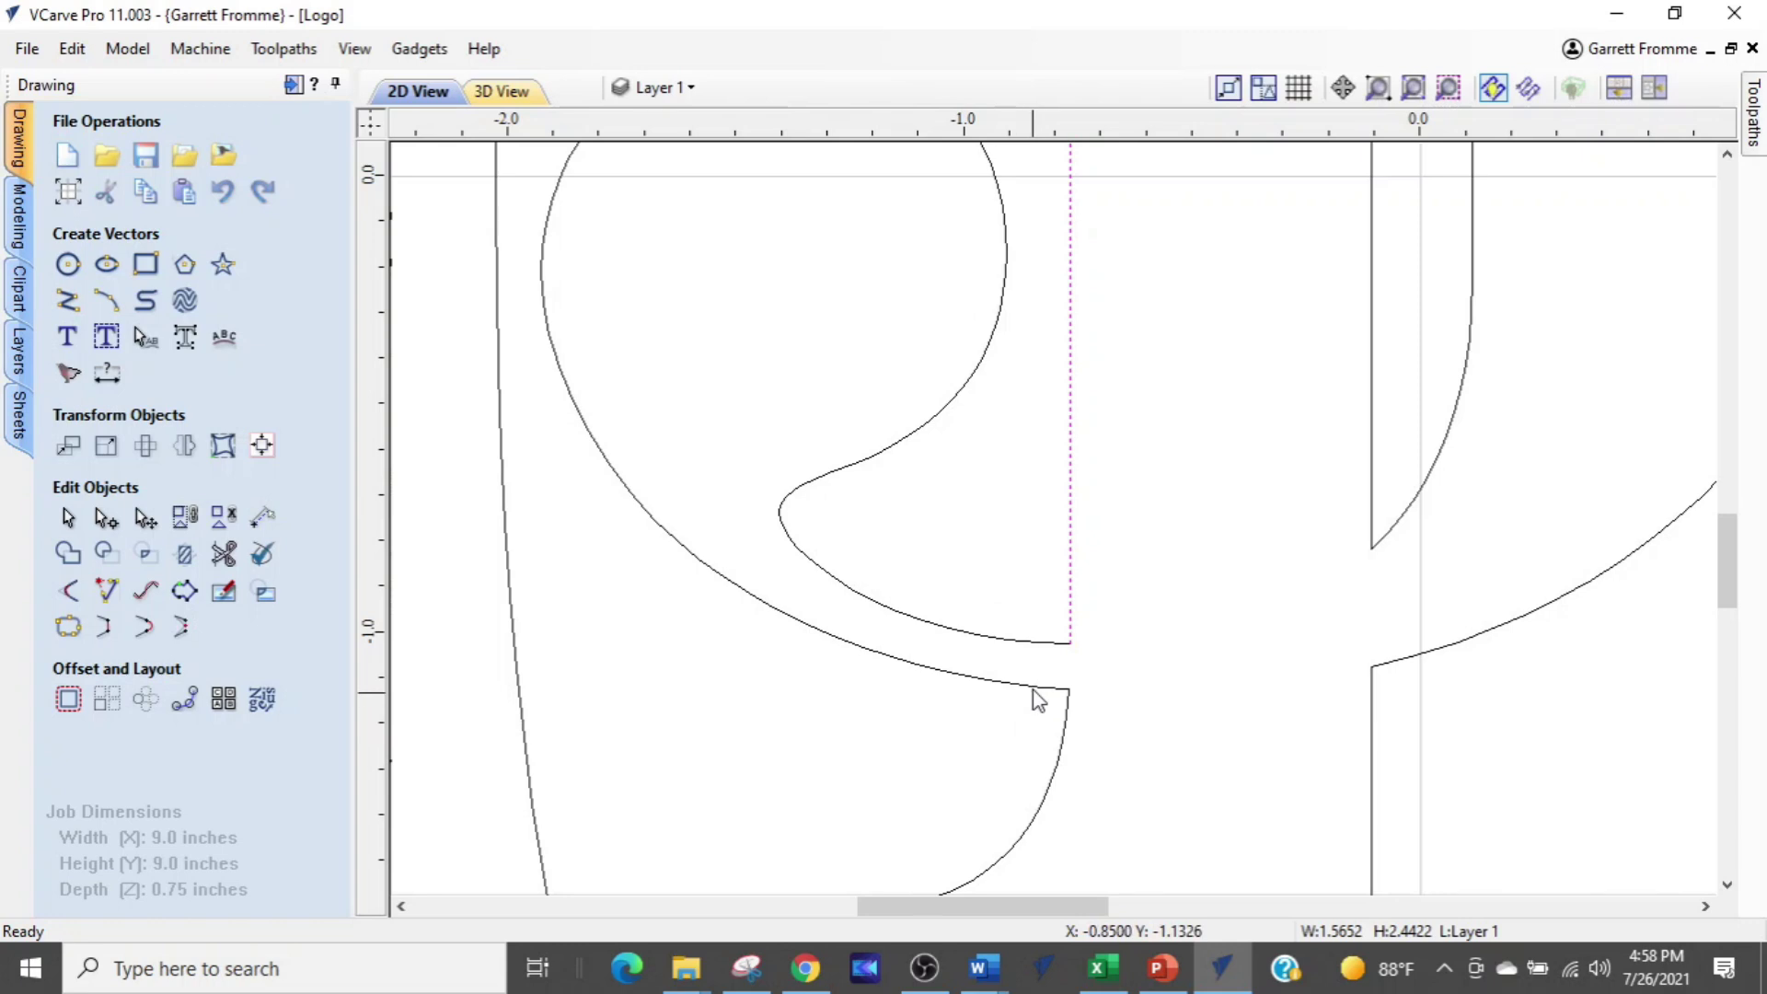
click(1024, 642)
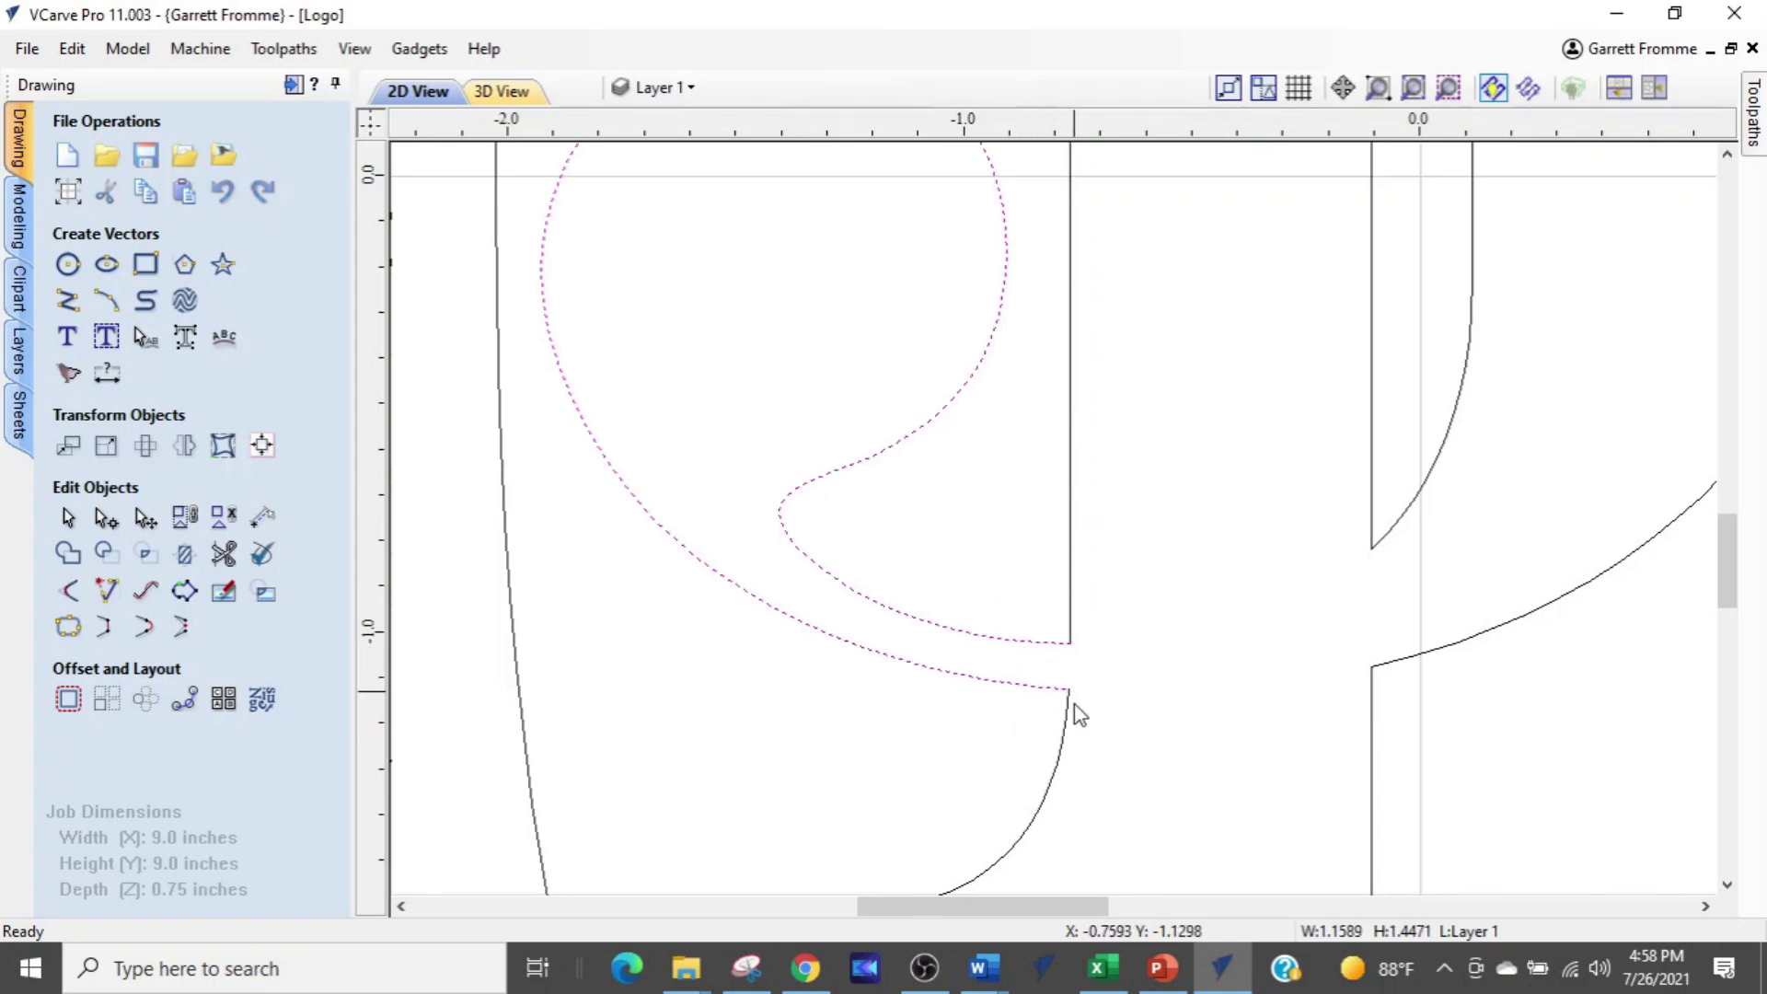
scroll(1076, 828, down, 2)
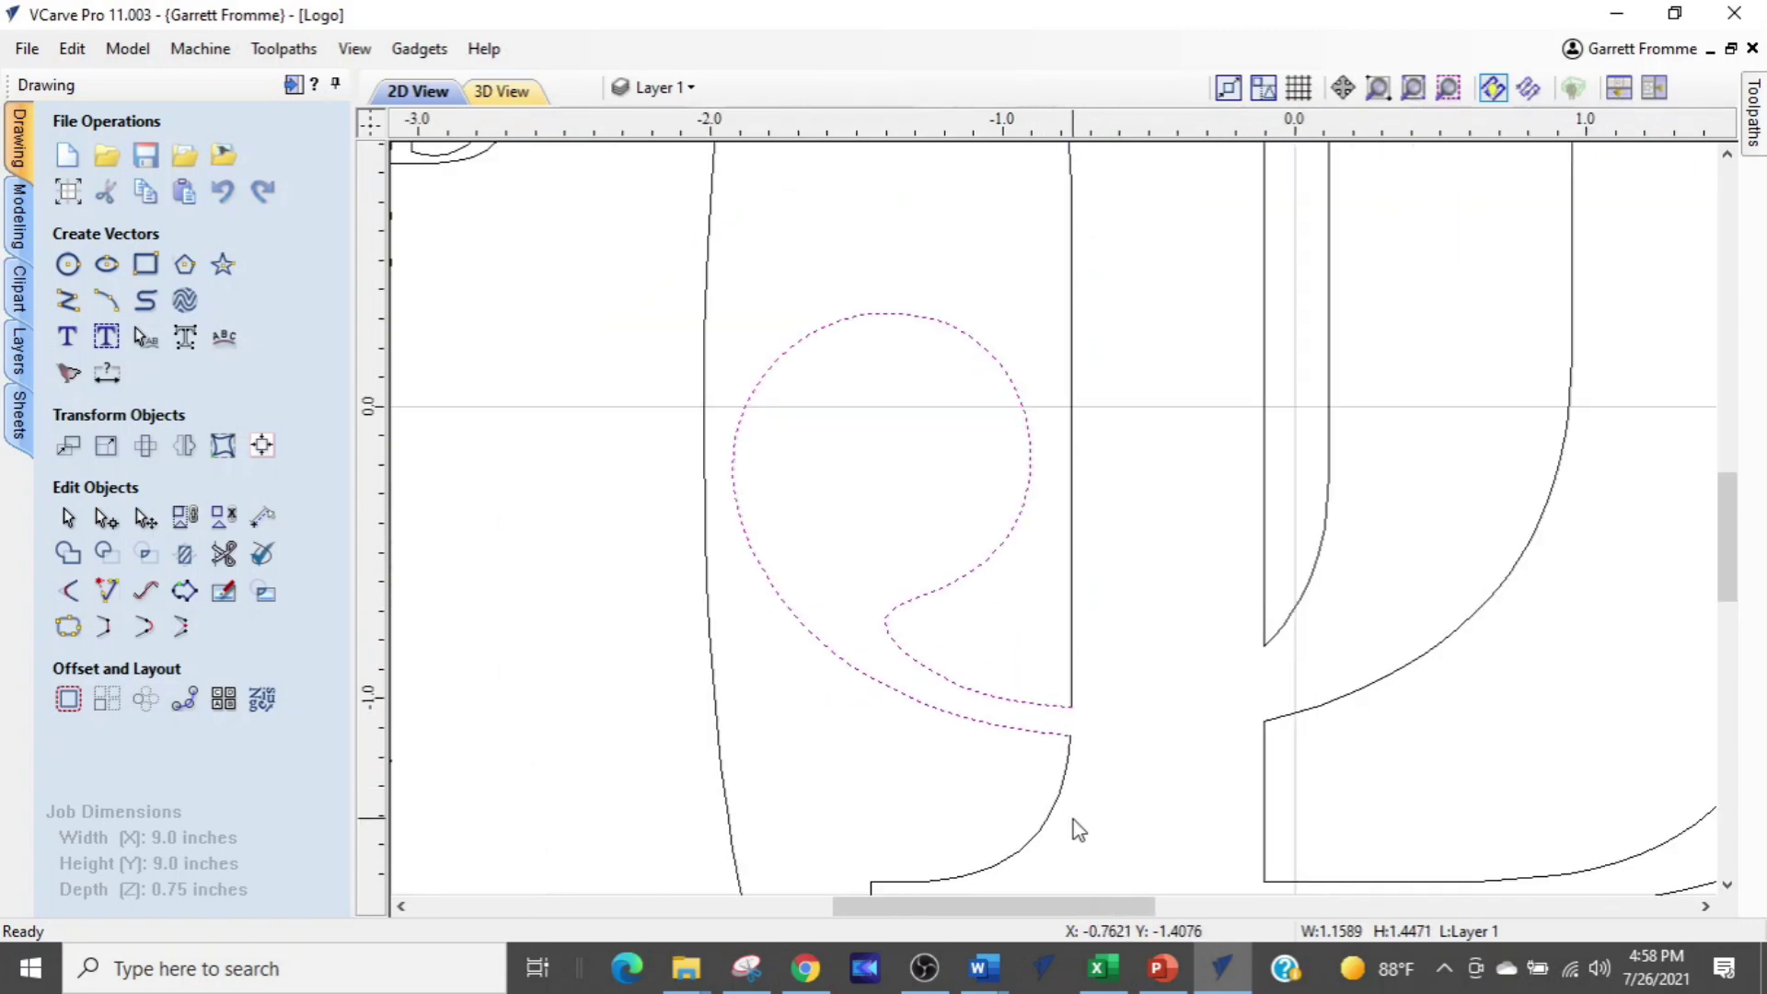
Select the D's inner outline, the J's two inner curves and the D's outer outline in turn to check each cut
click(1266, 775)
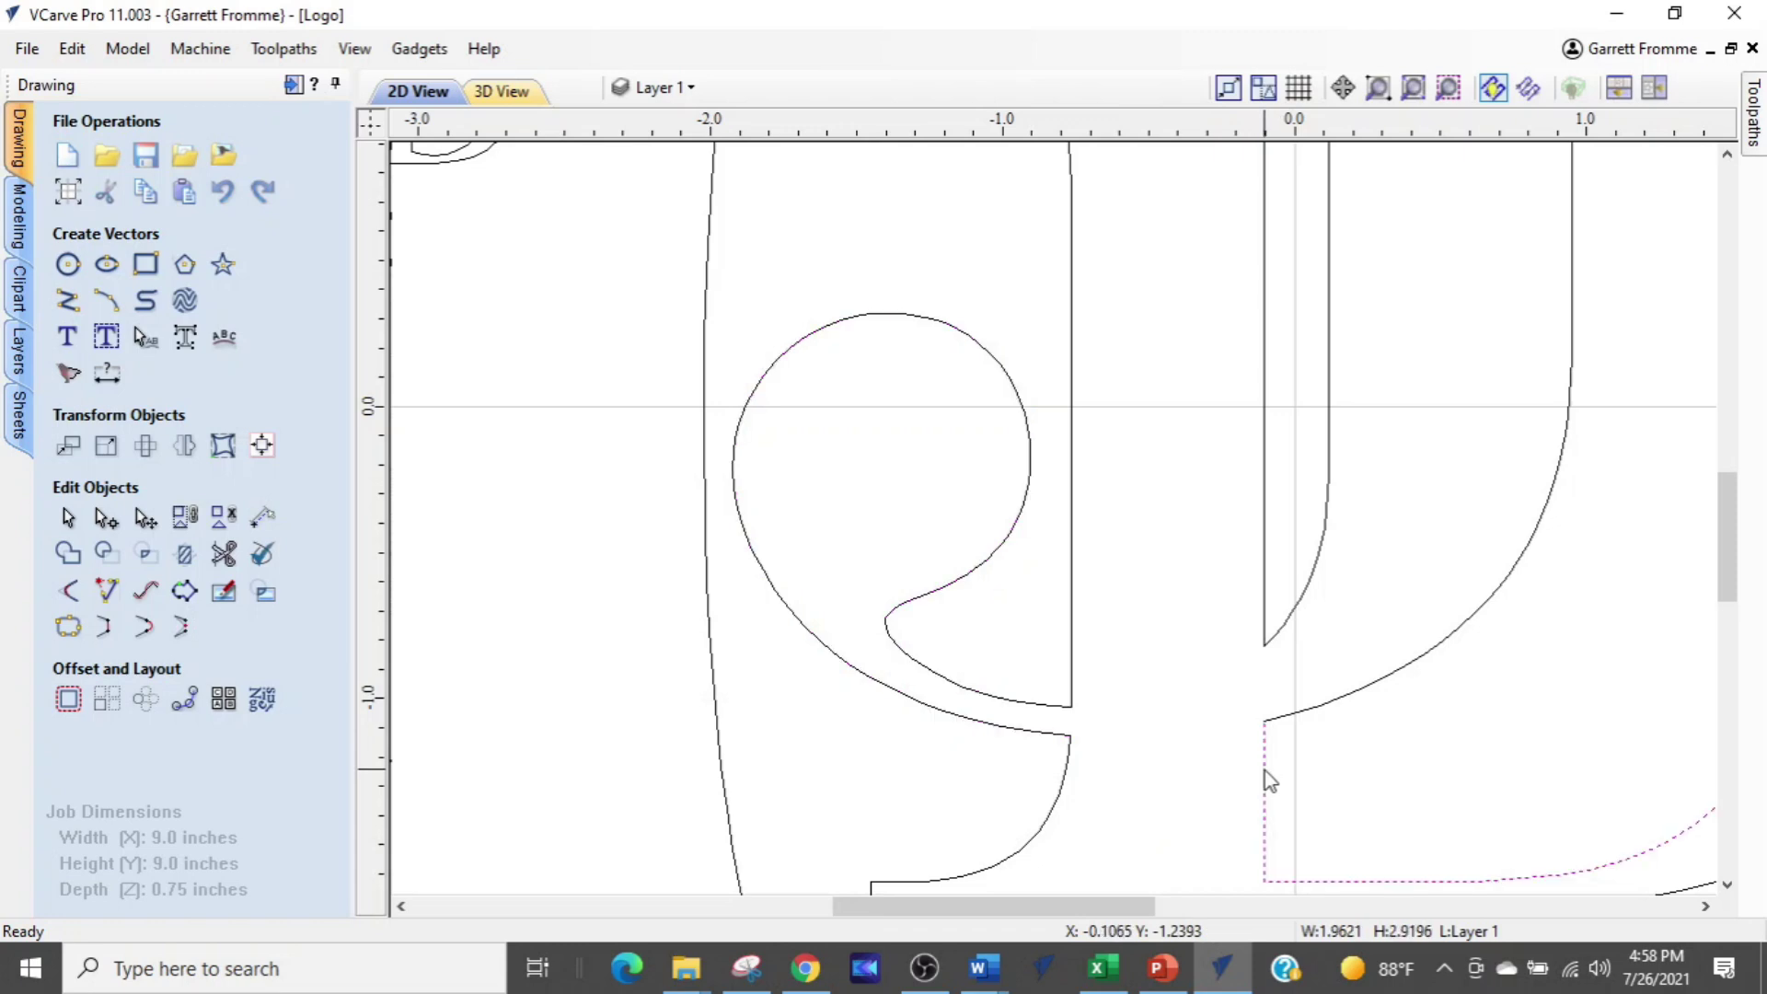
click(1281, 628)
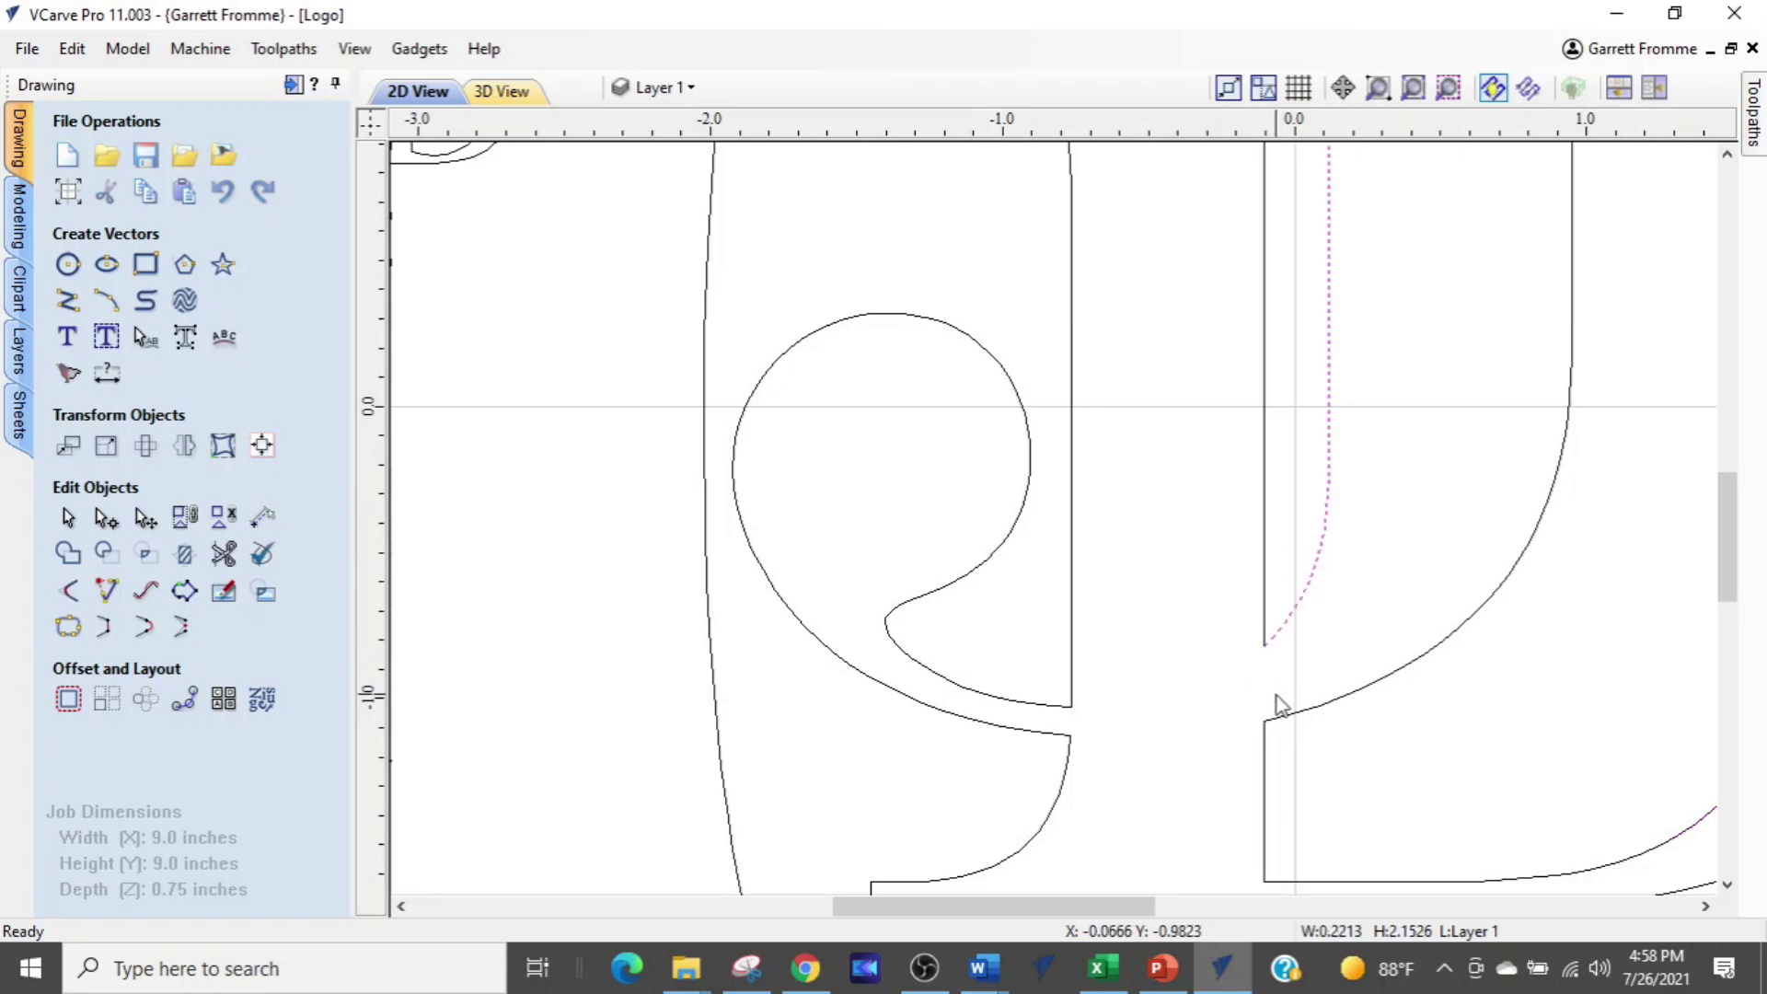
scroll(1262, 535, down, 2)
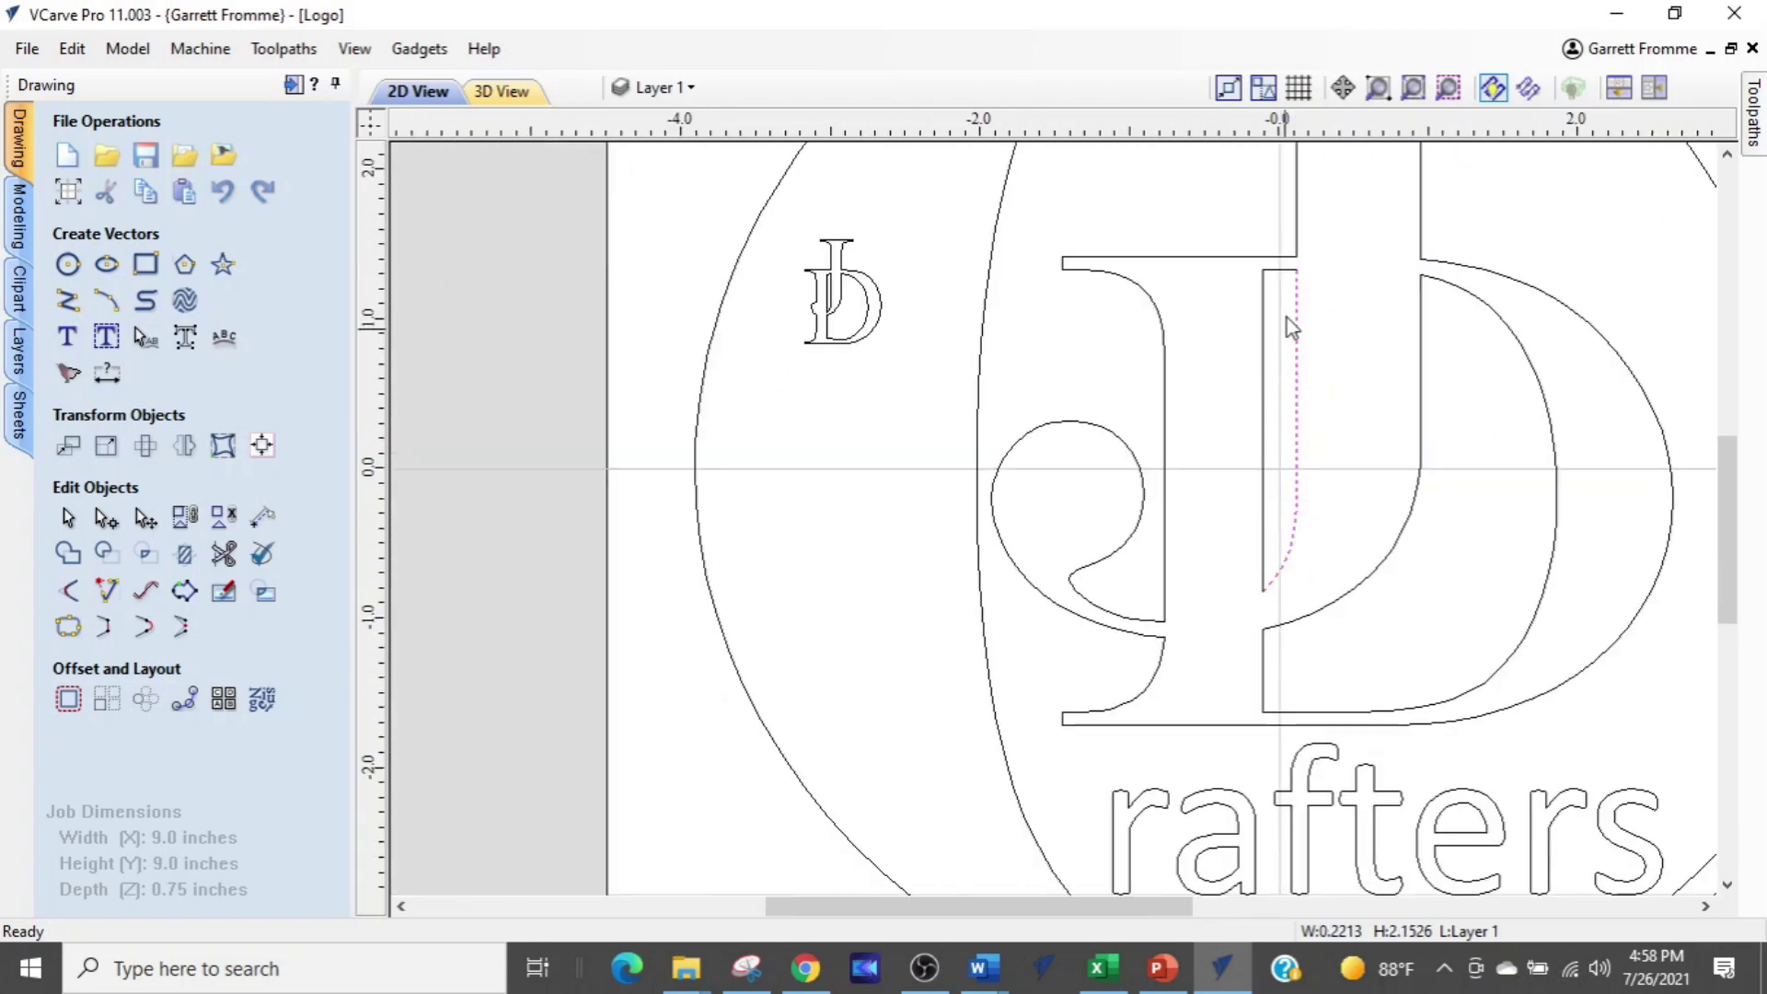
click(1423, 308)
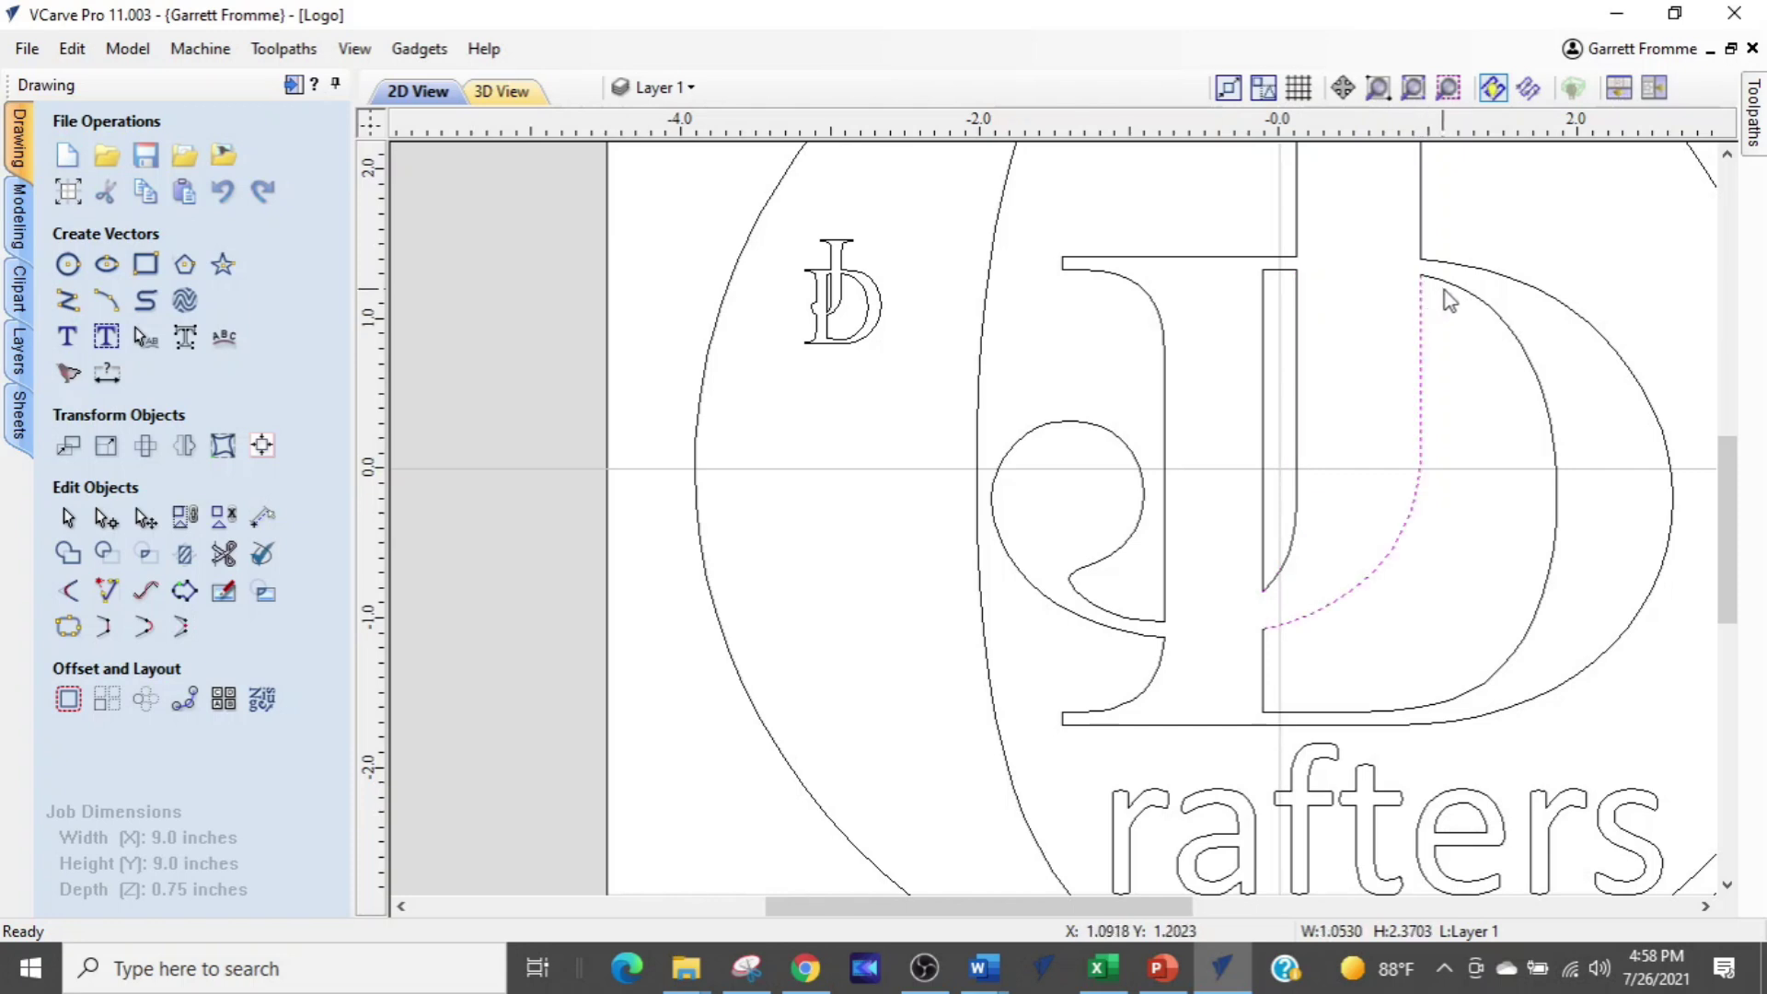
click(1463, 268)
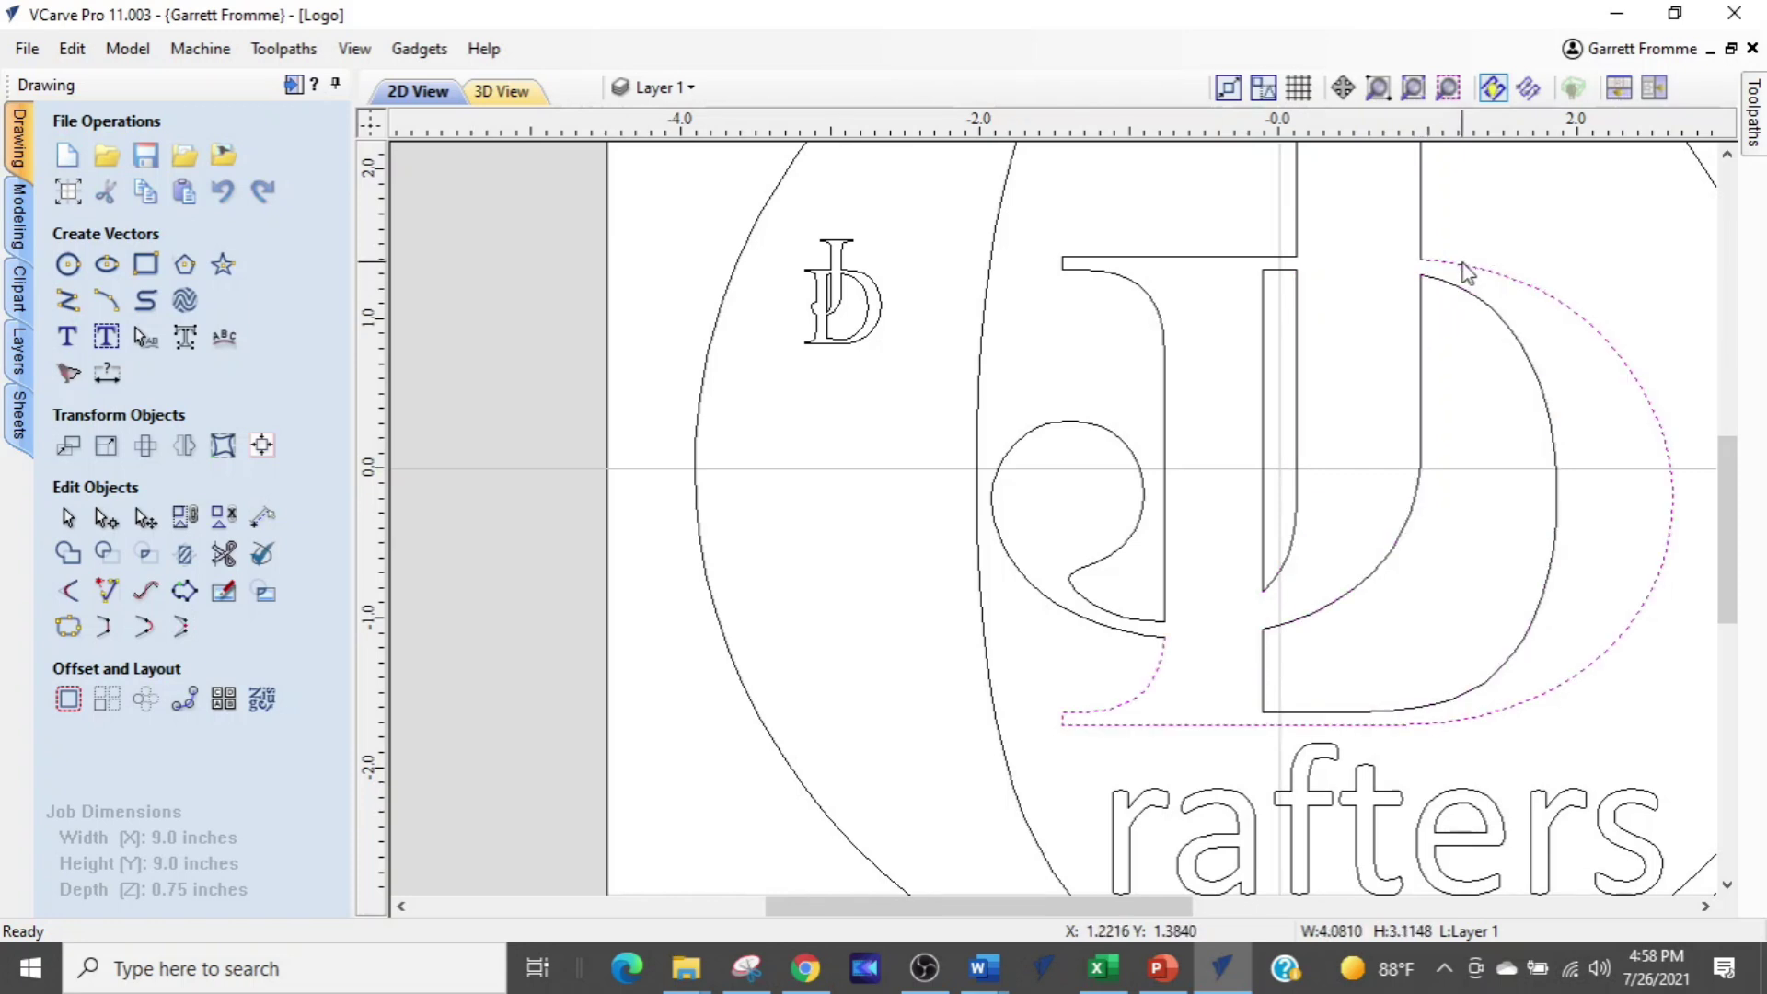
click(1253, 258)
click(1045, 663)
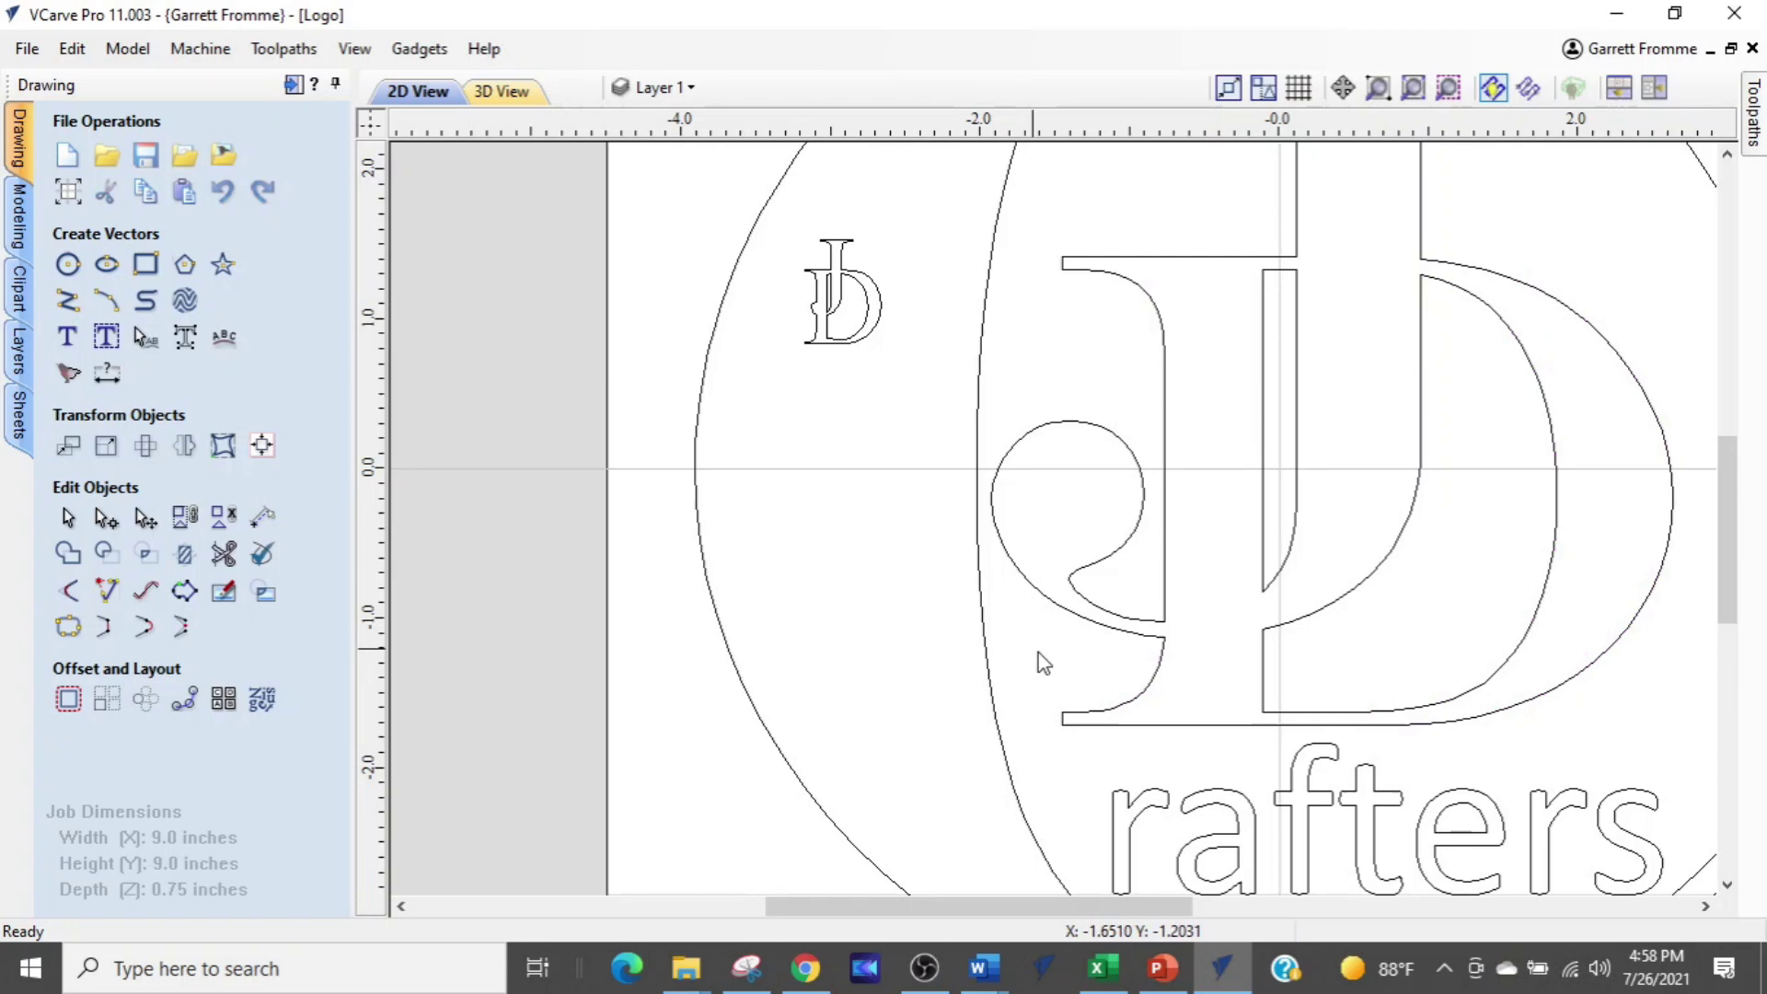
Enable snapping and draw a straight polyline across the gap in the D's outer stem edge, between the endpoints of the J's two hook curves
scroll(1084, 681, up, 1)
middle_drag(1168, 662, 800, 701)
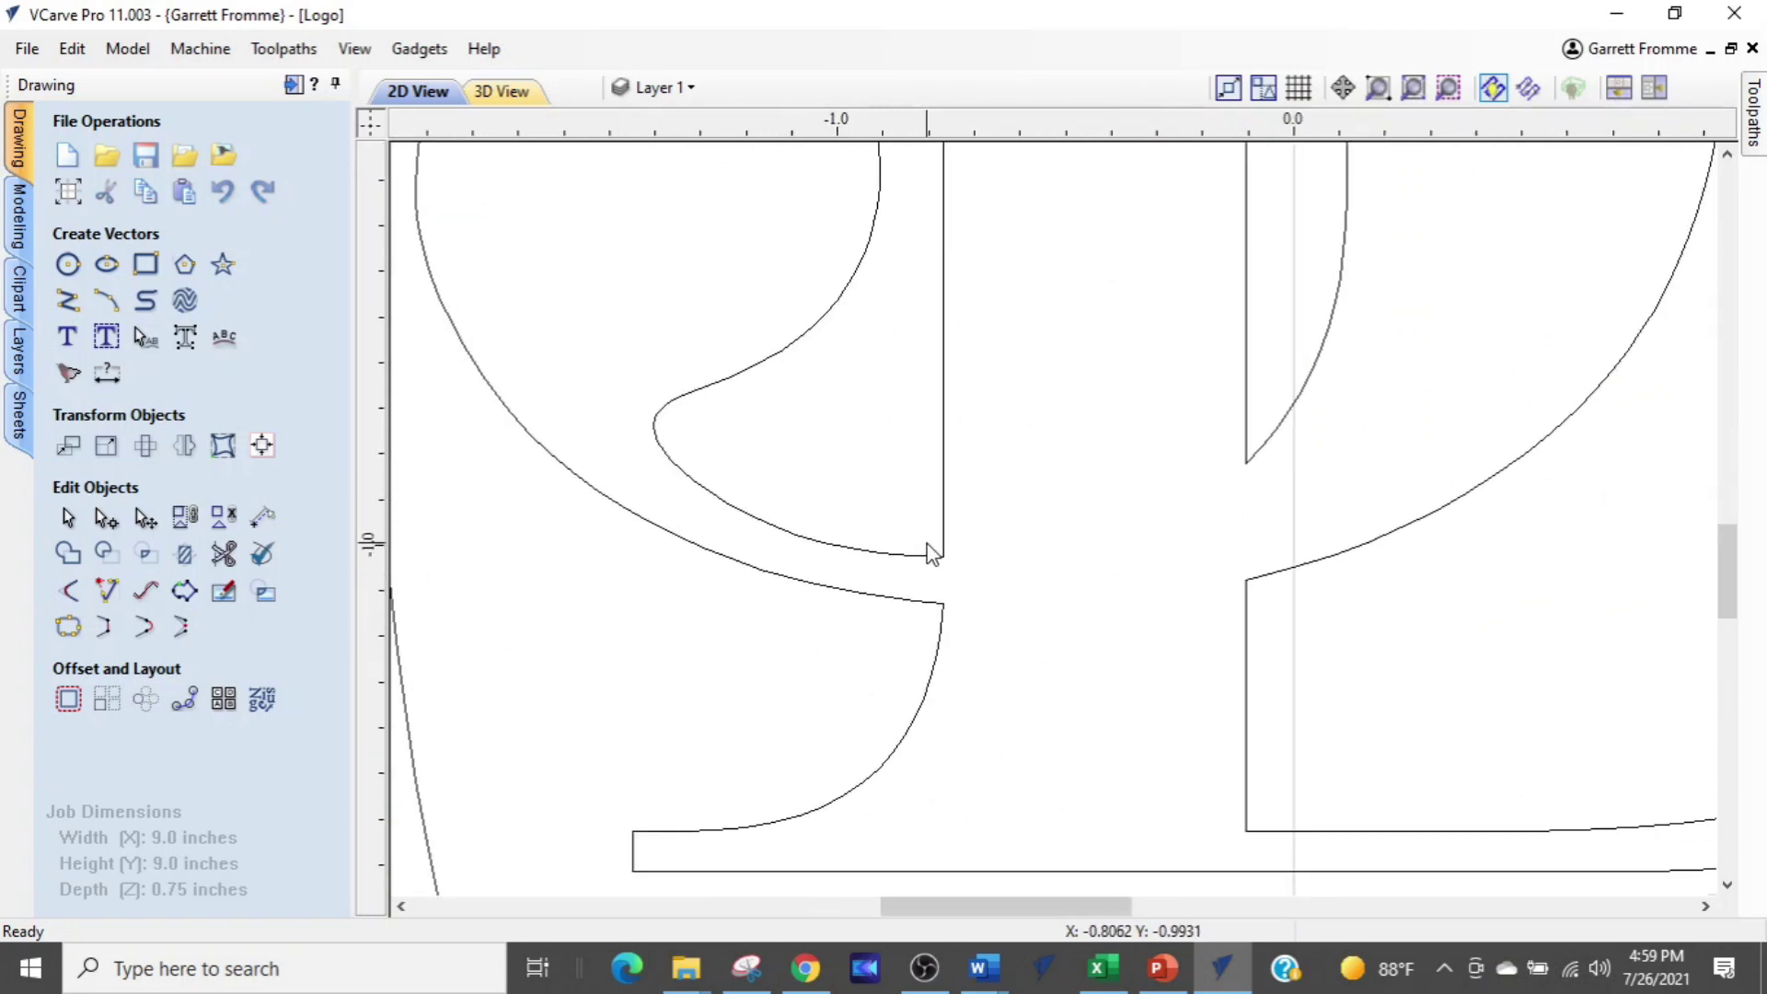
click(66, 308)
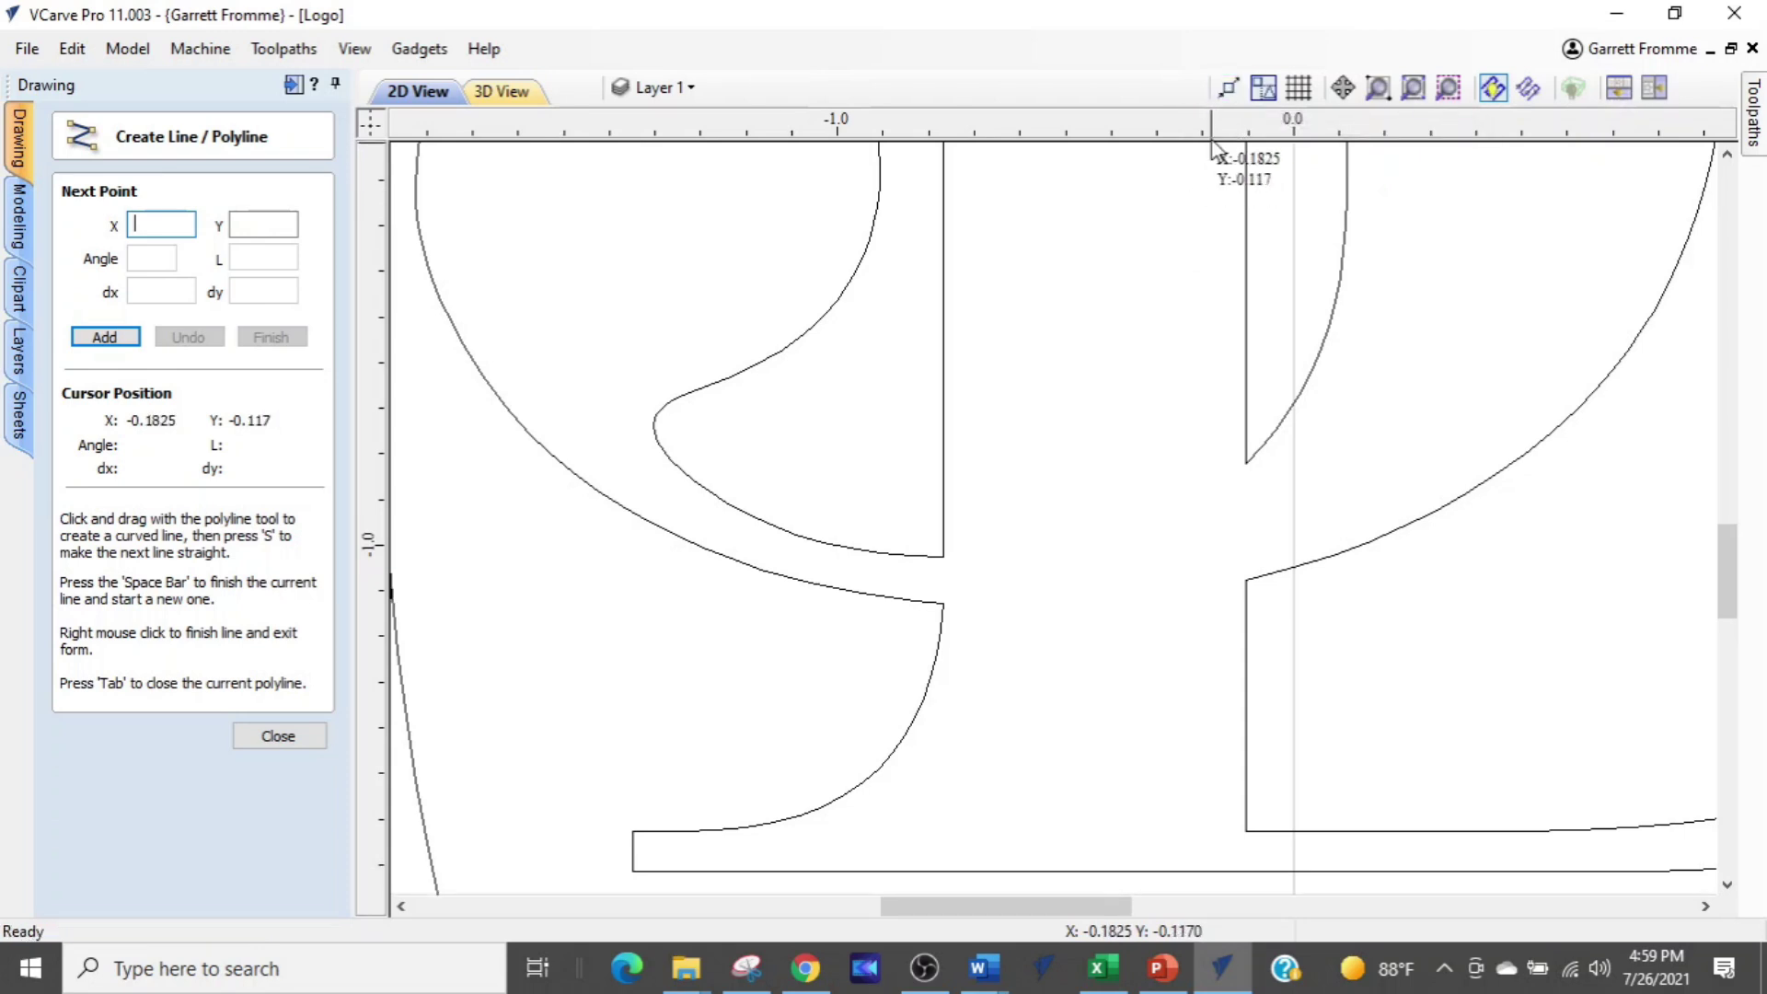
click(1229, 88)
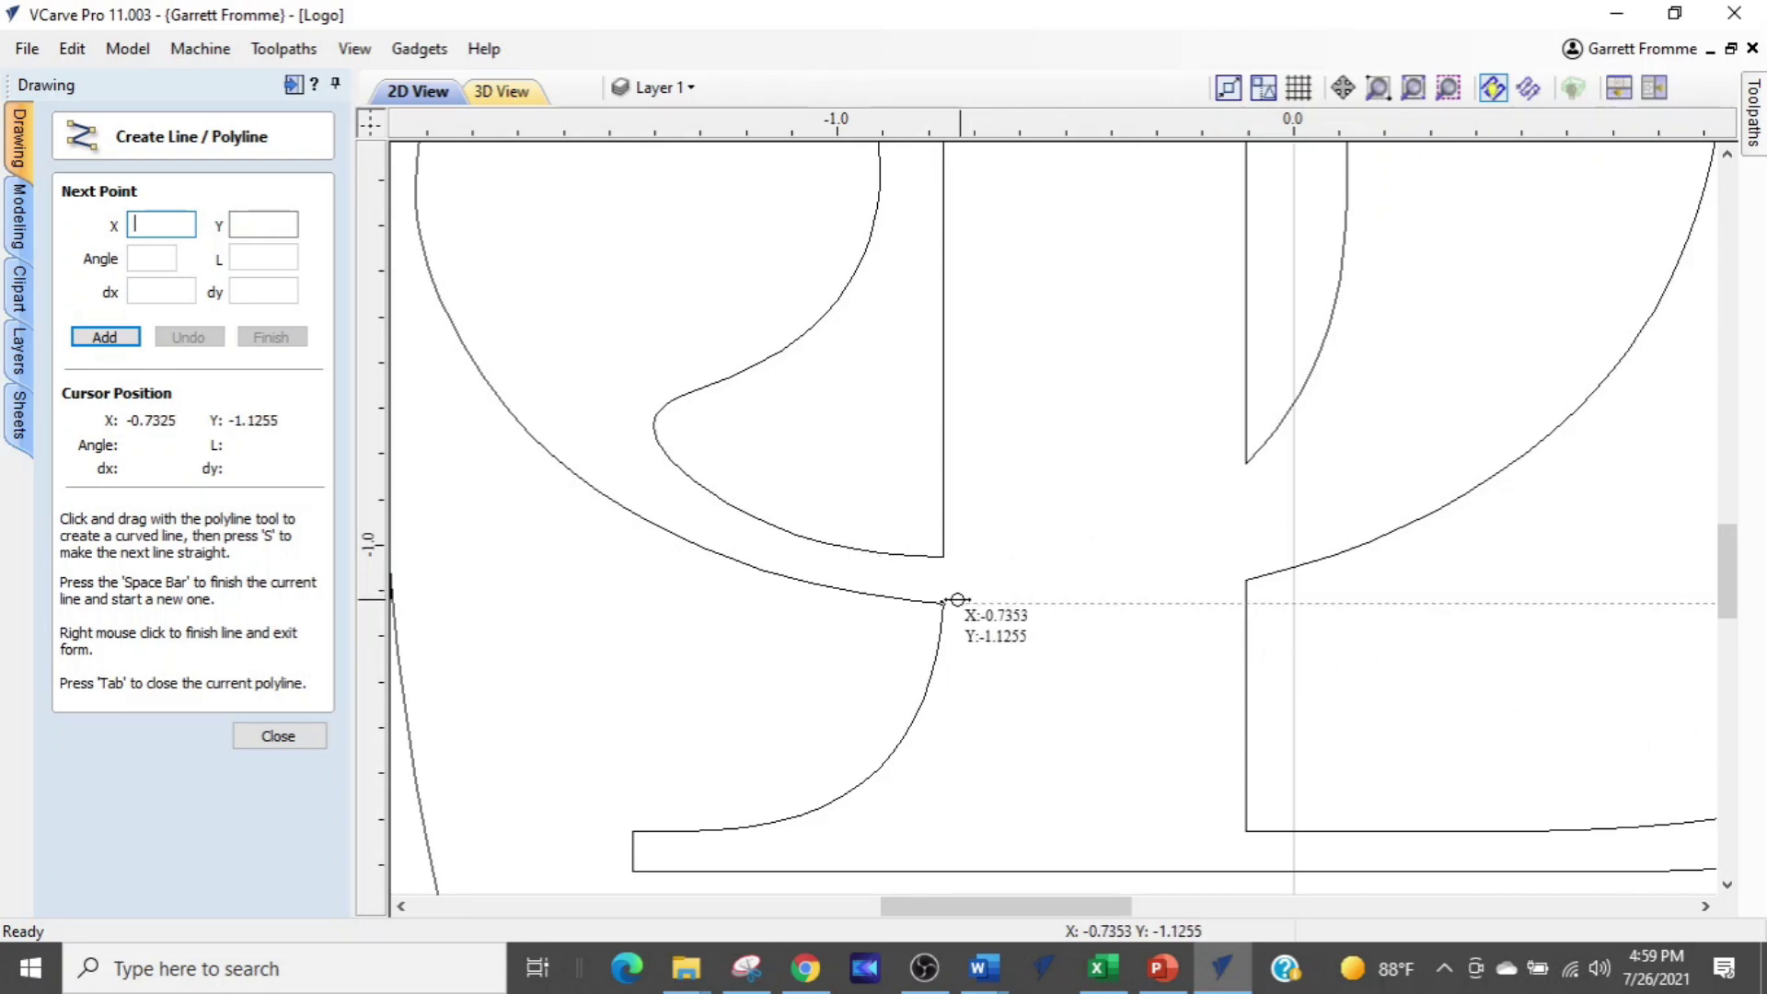
scroll(946, 603, up, 5)
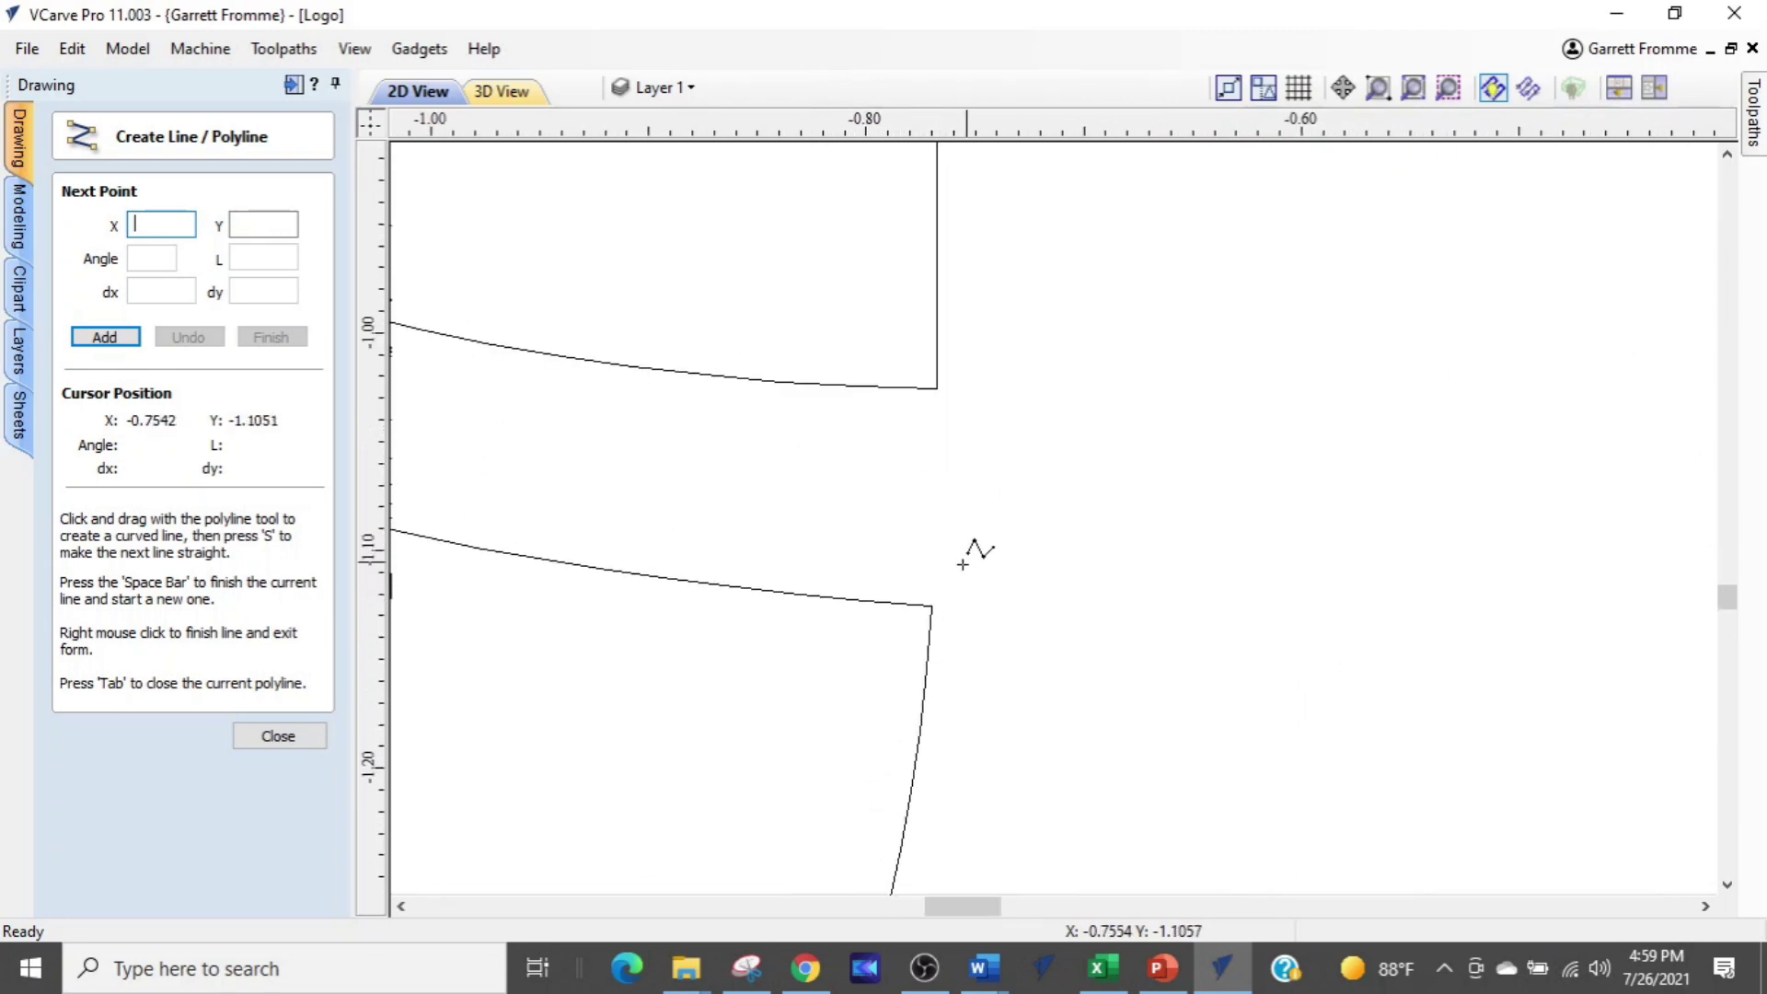
click(932, 605)
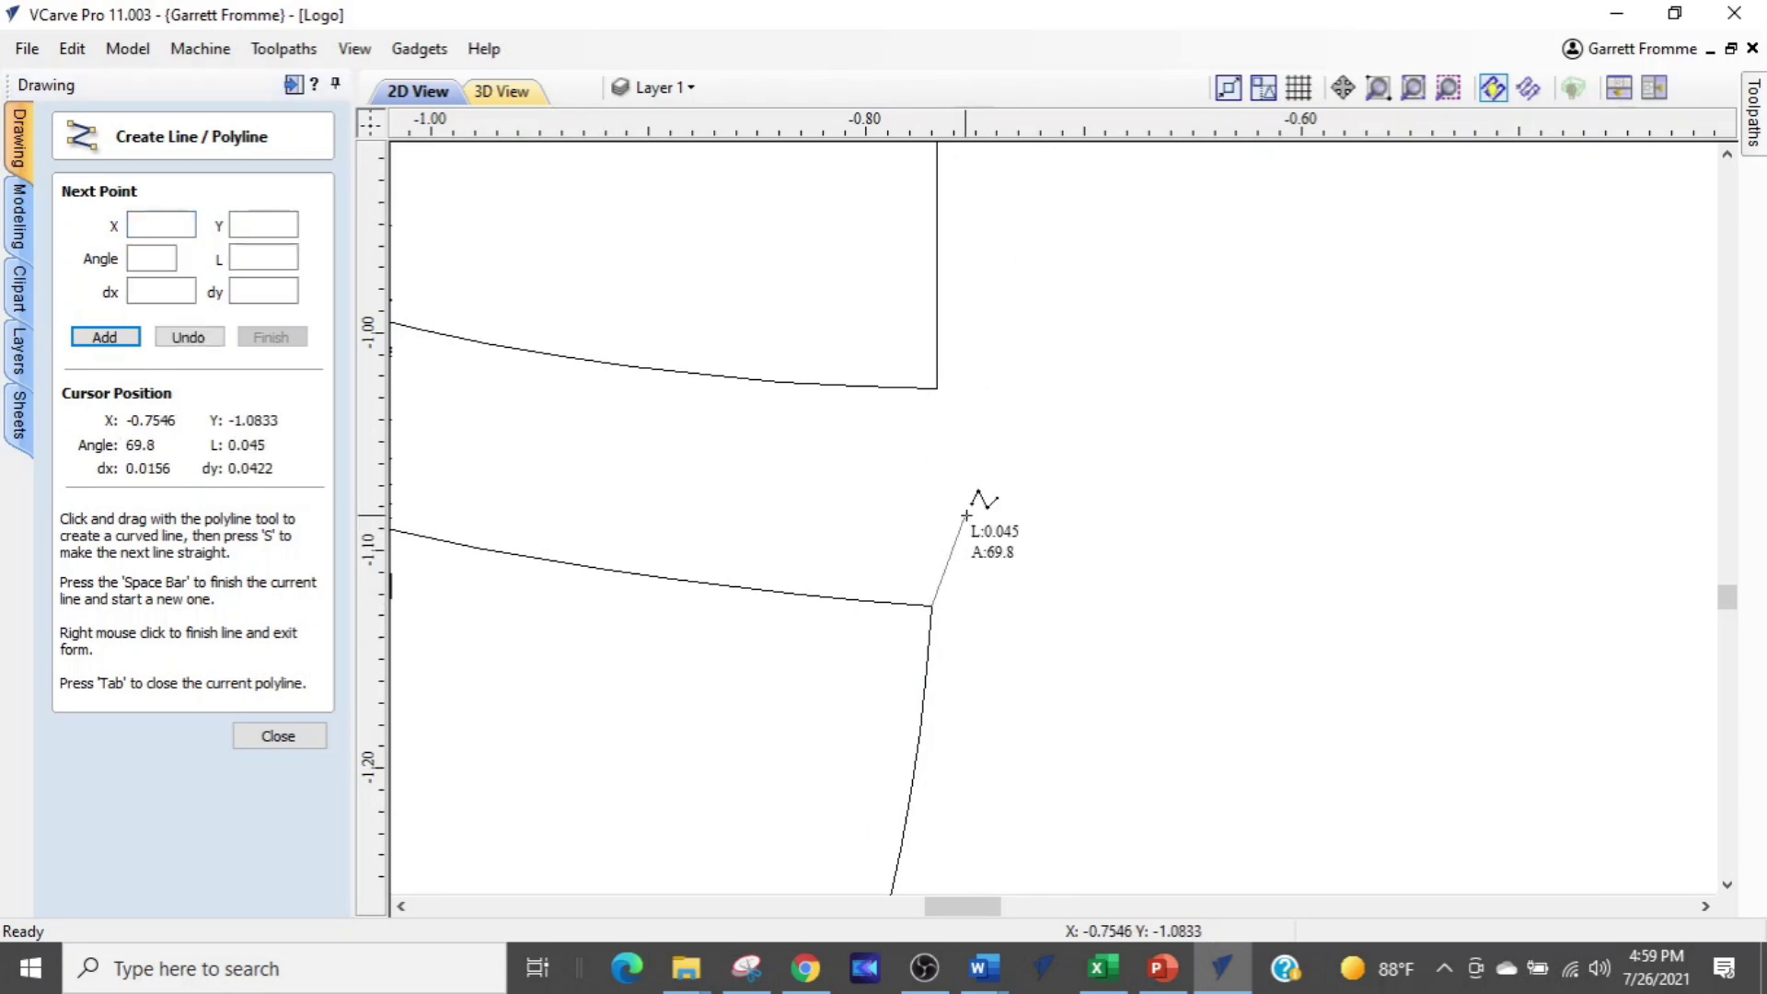
click(932, 388)
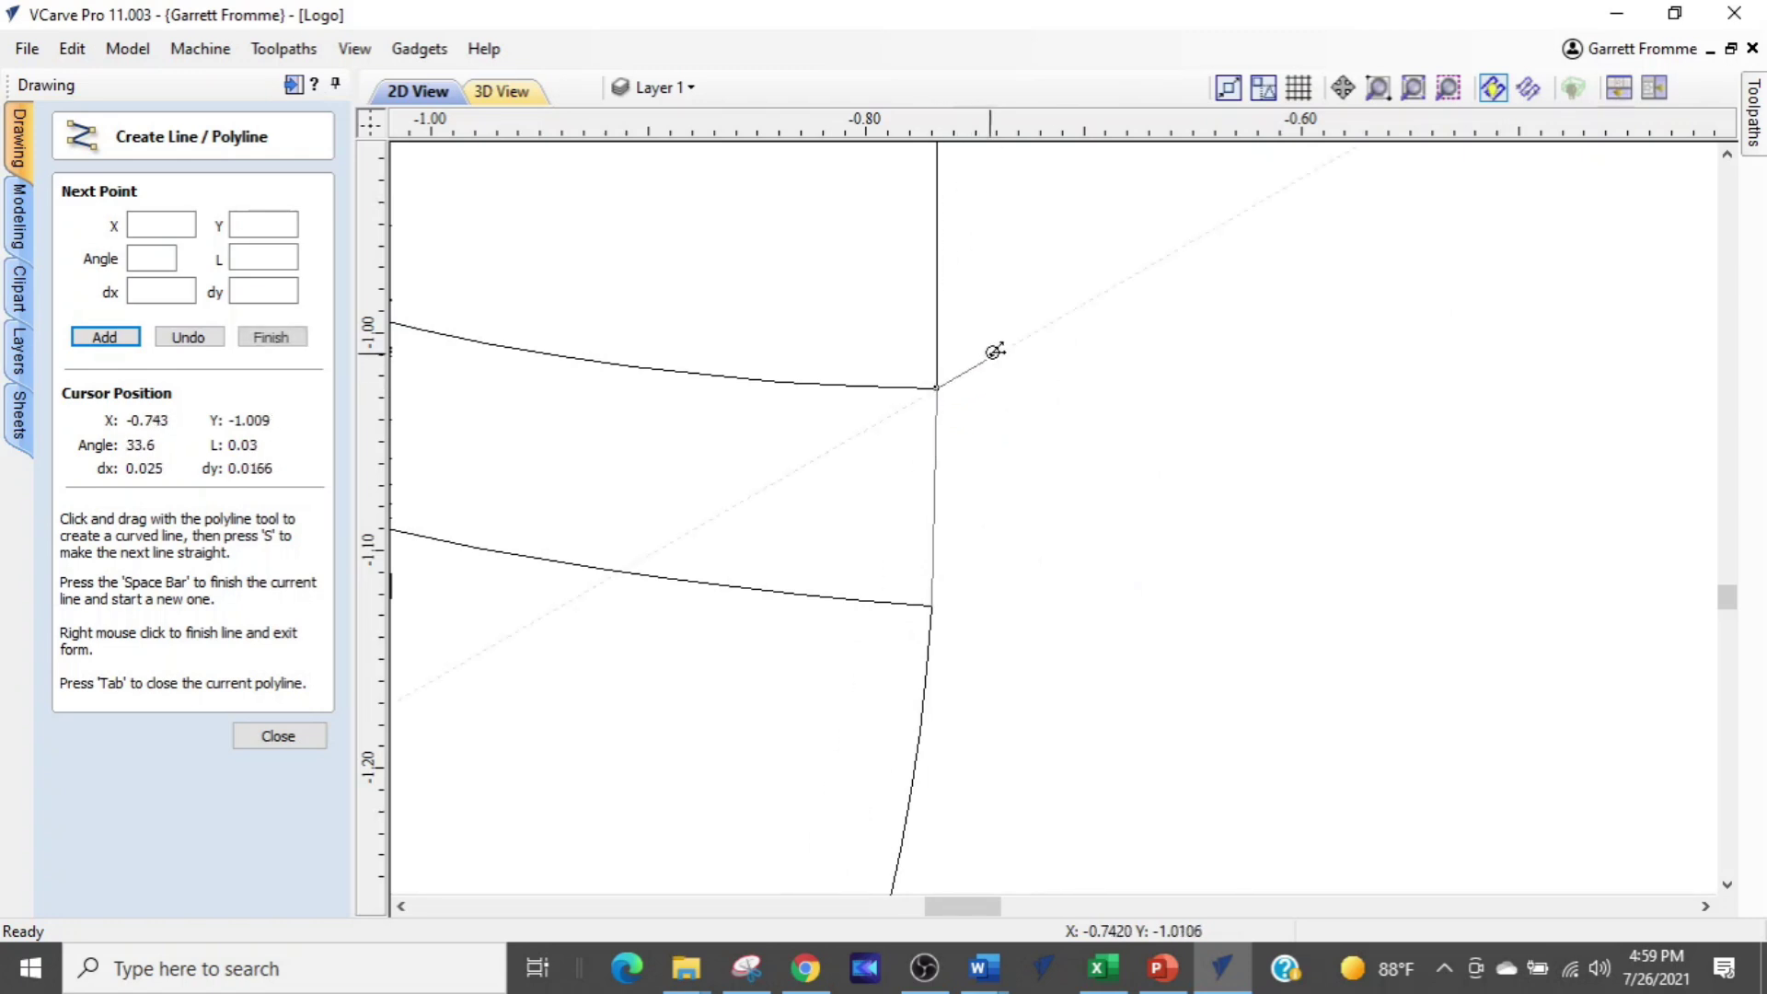
key(space)
right_click(1056, 492)
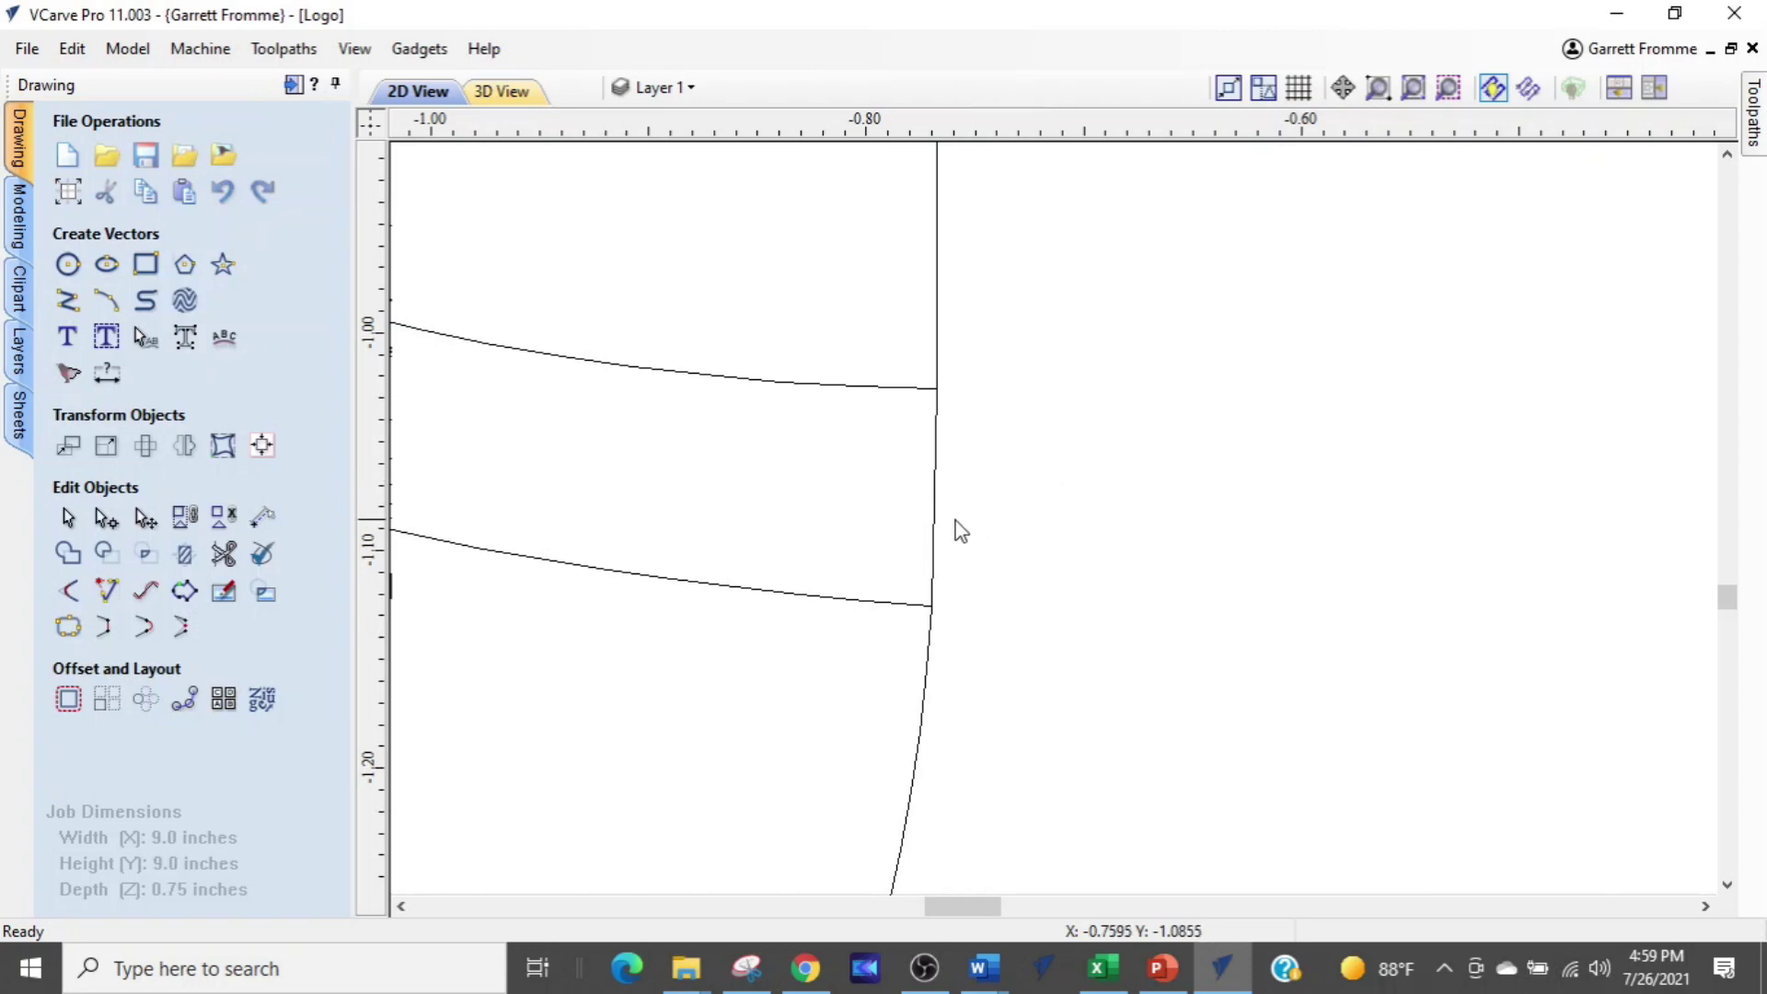
Join the new bridging line to the D's lower outer outline using the straight-line Join option
click(935, 532)
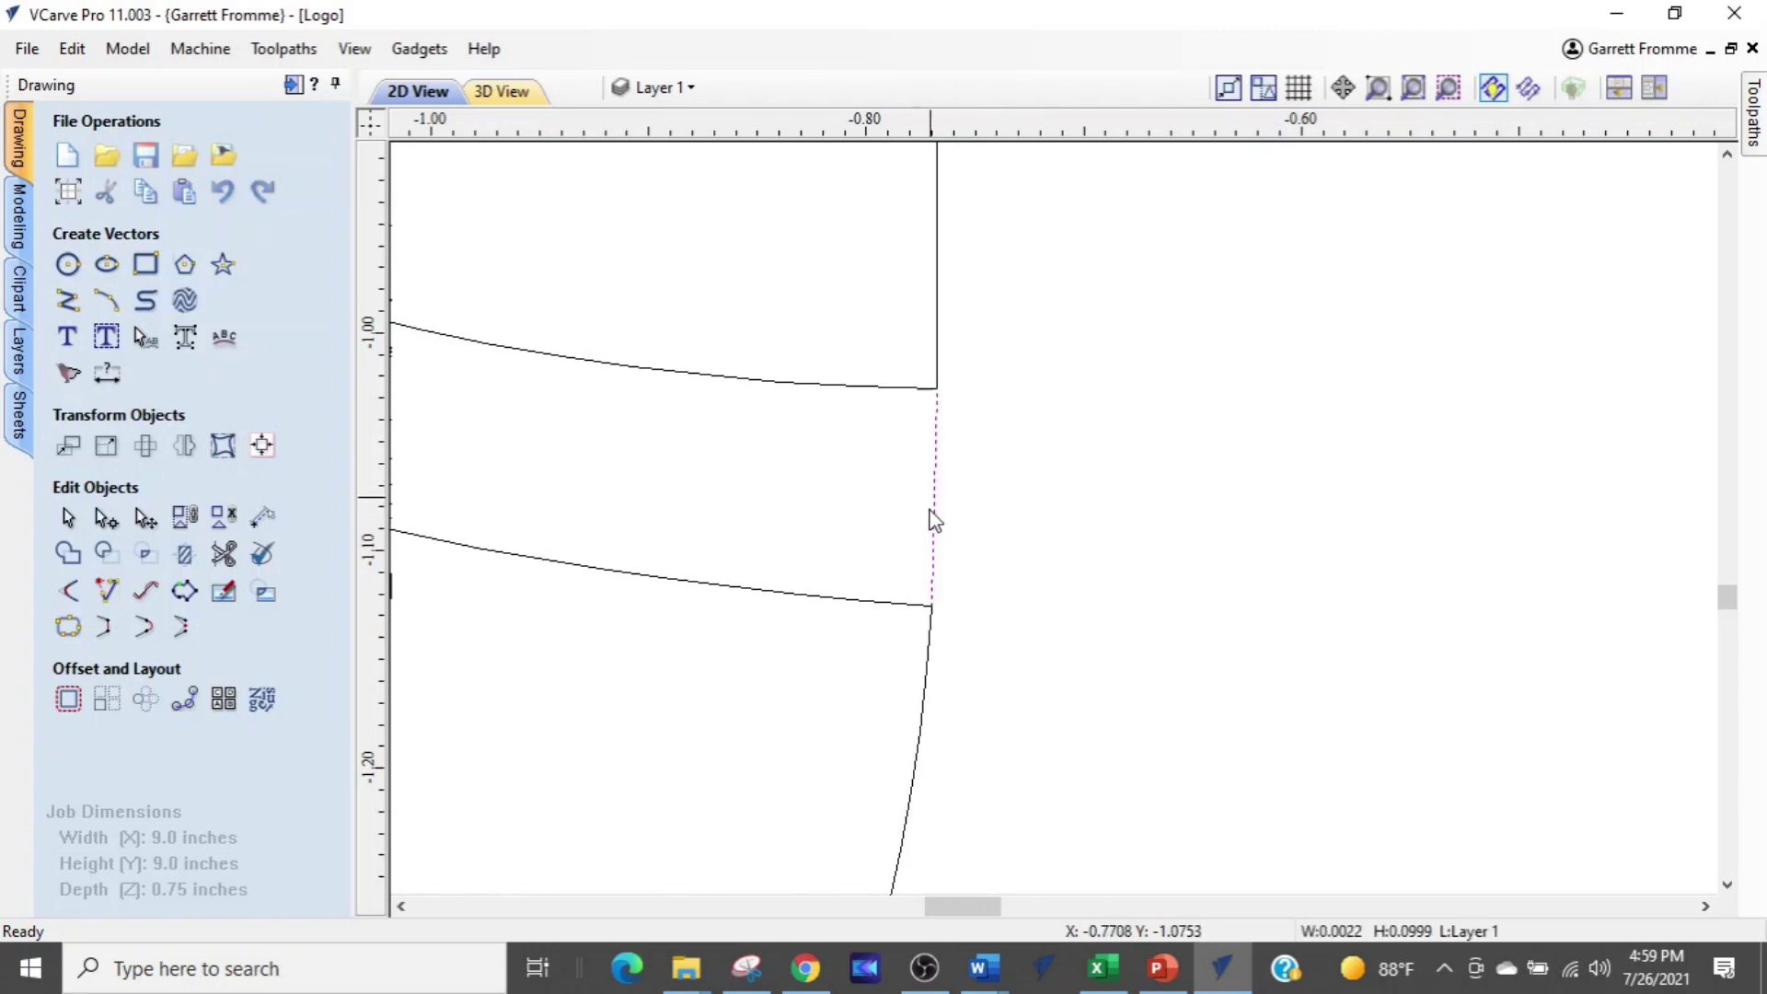
scroll(929, 685, down, 1)
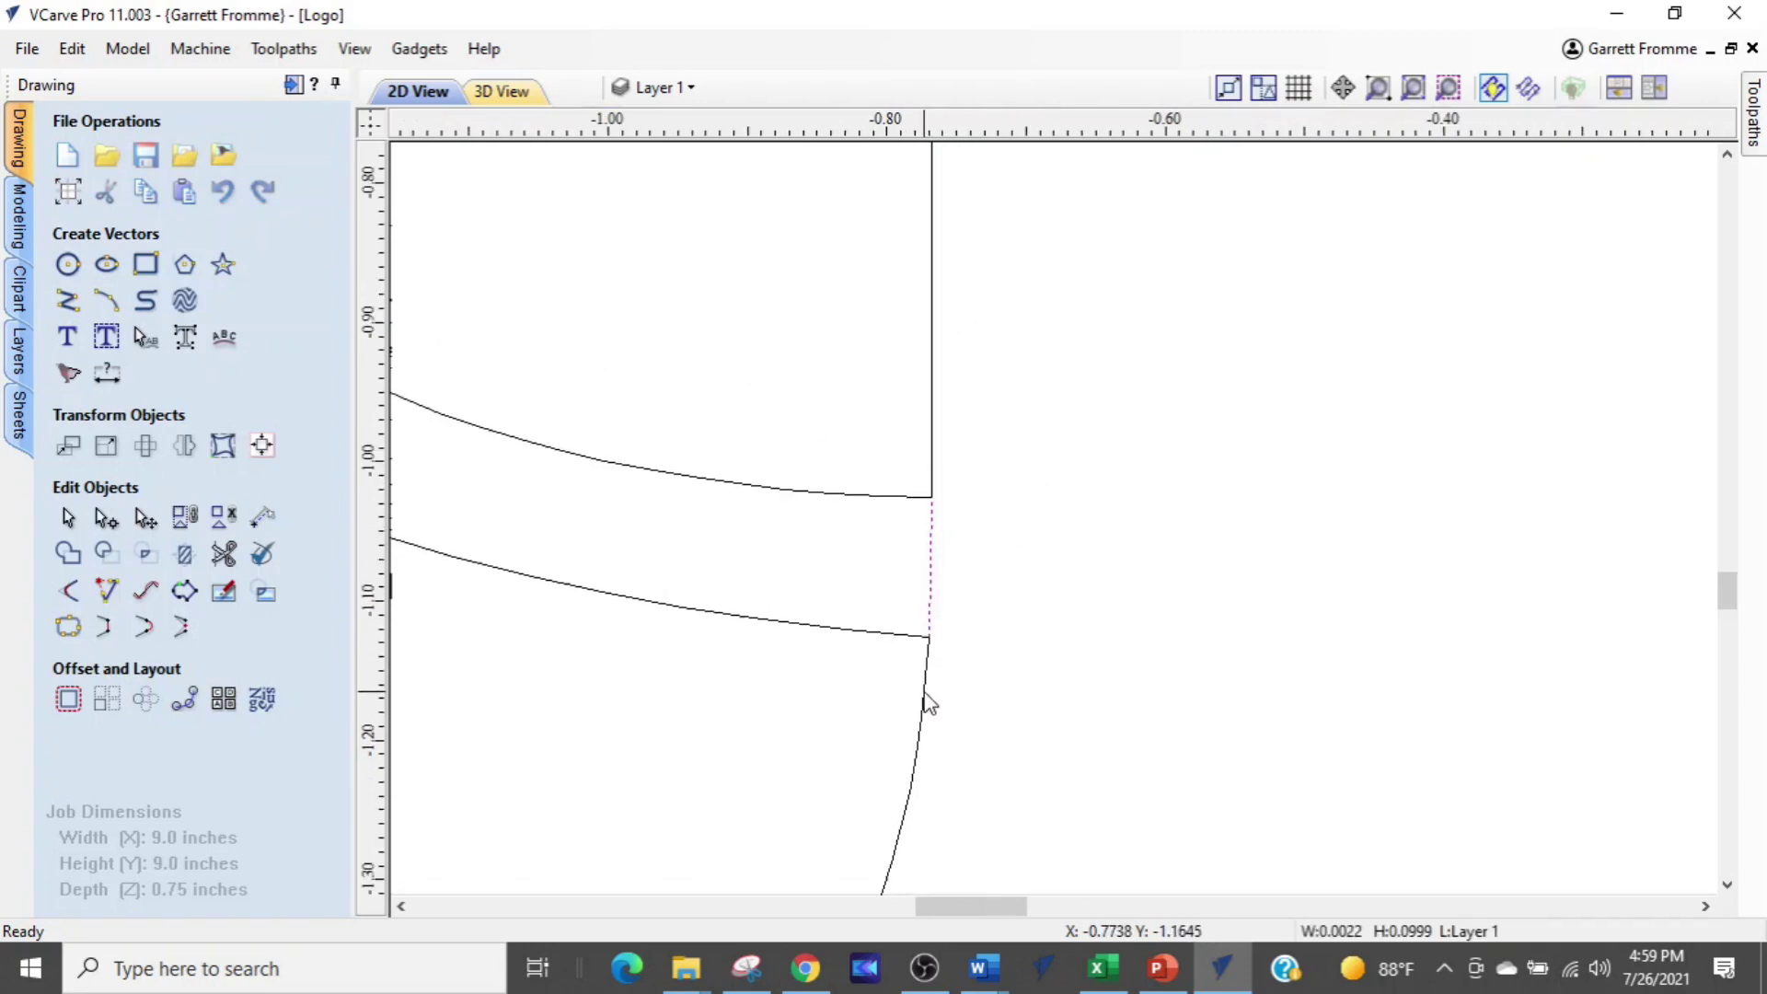
scroll(927, 703, down, 2)
scroll(1044, 504, up, 2)
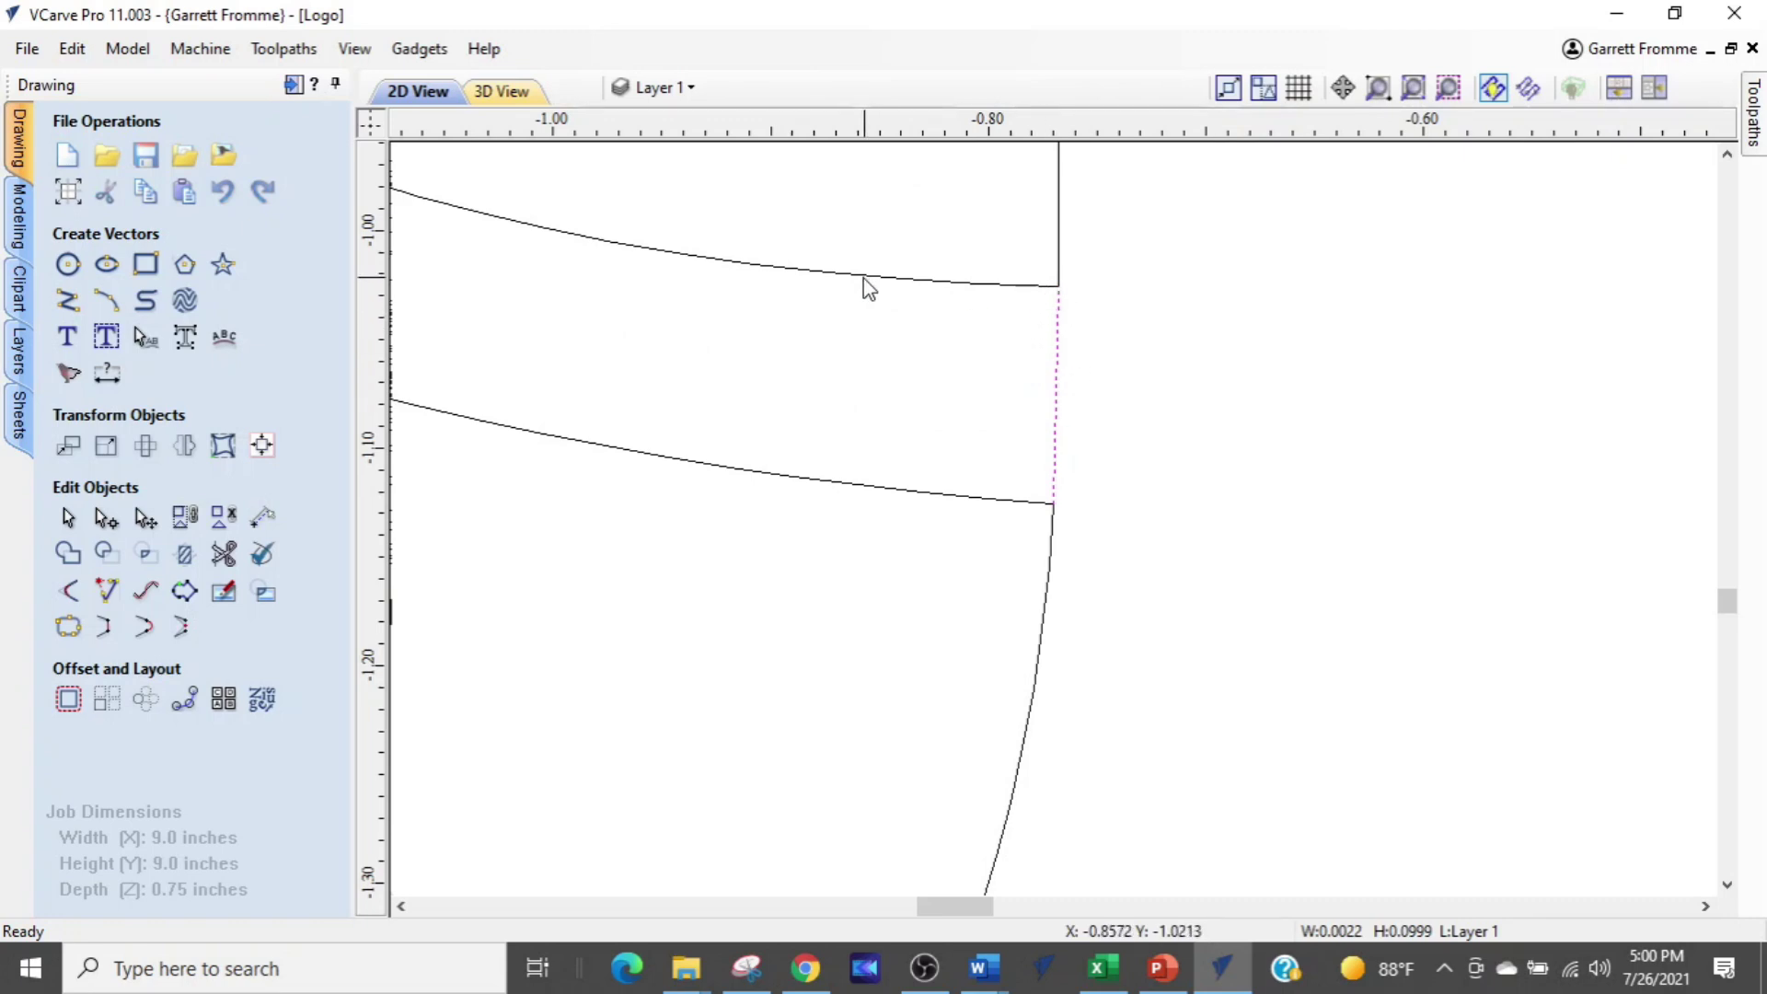
key(ctrl)
scroll(1024, 639, down, 2)
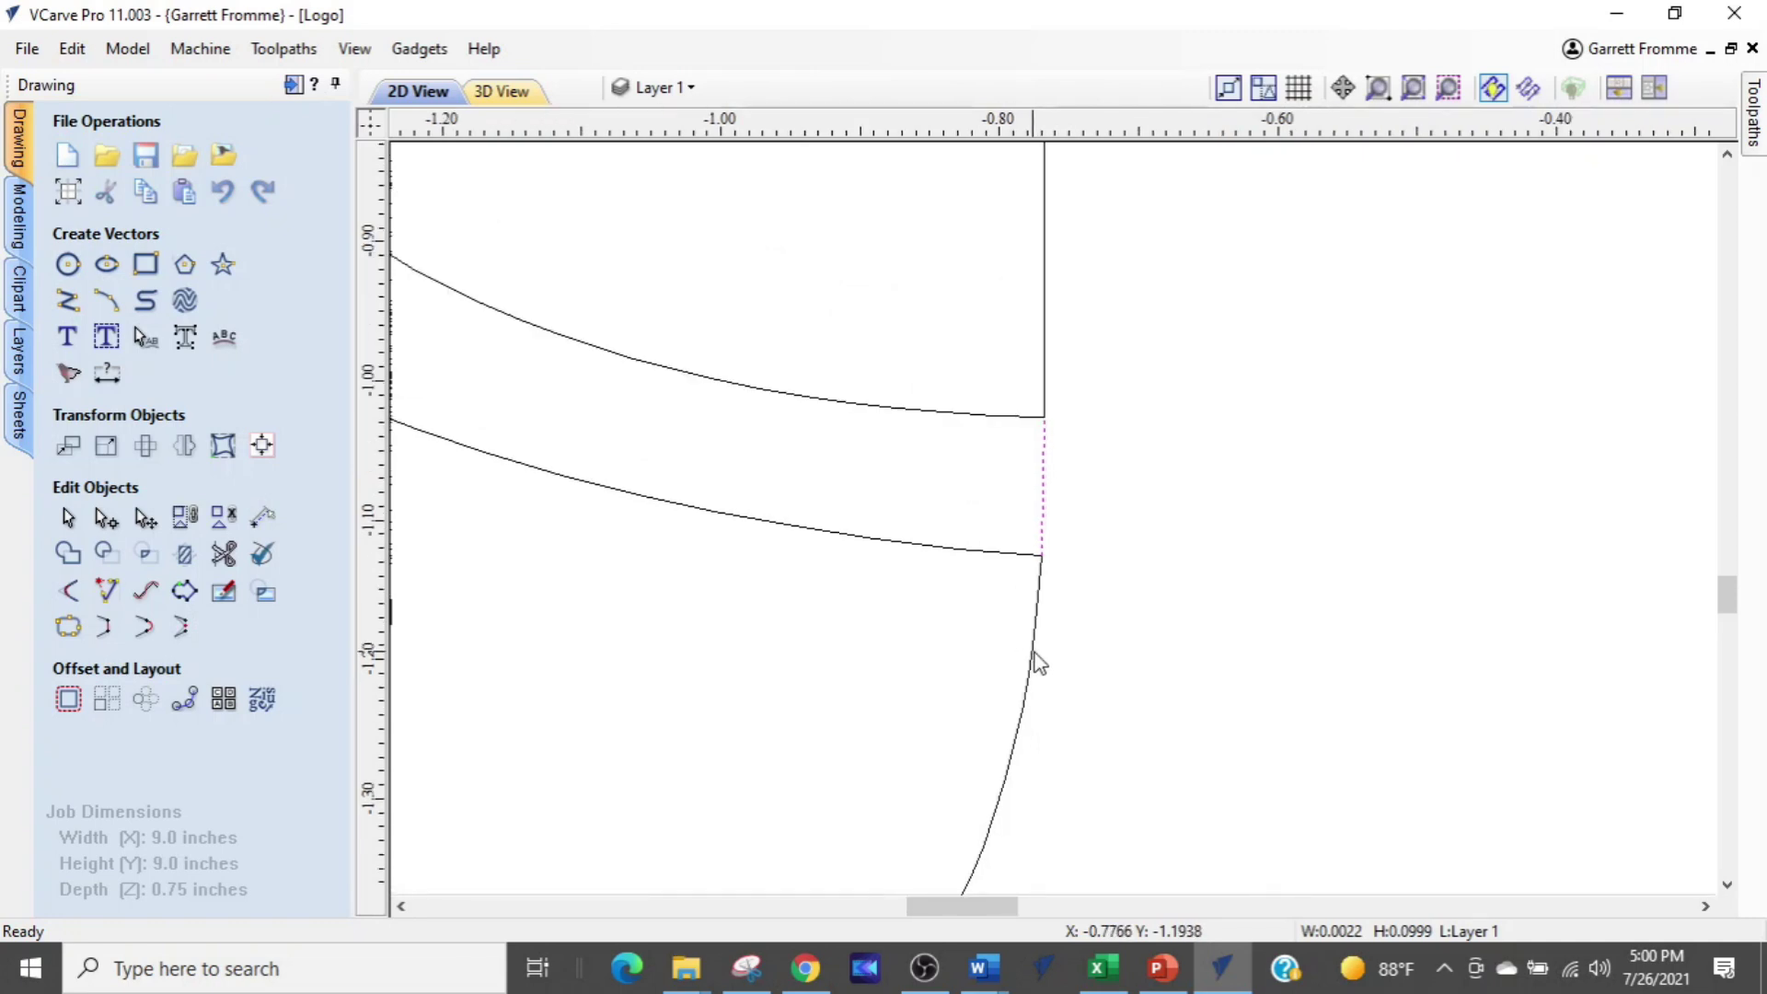
shift+click(1029, 649)
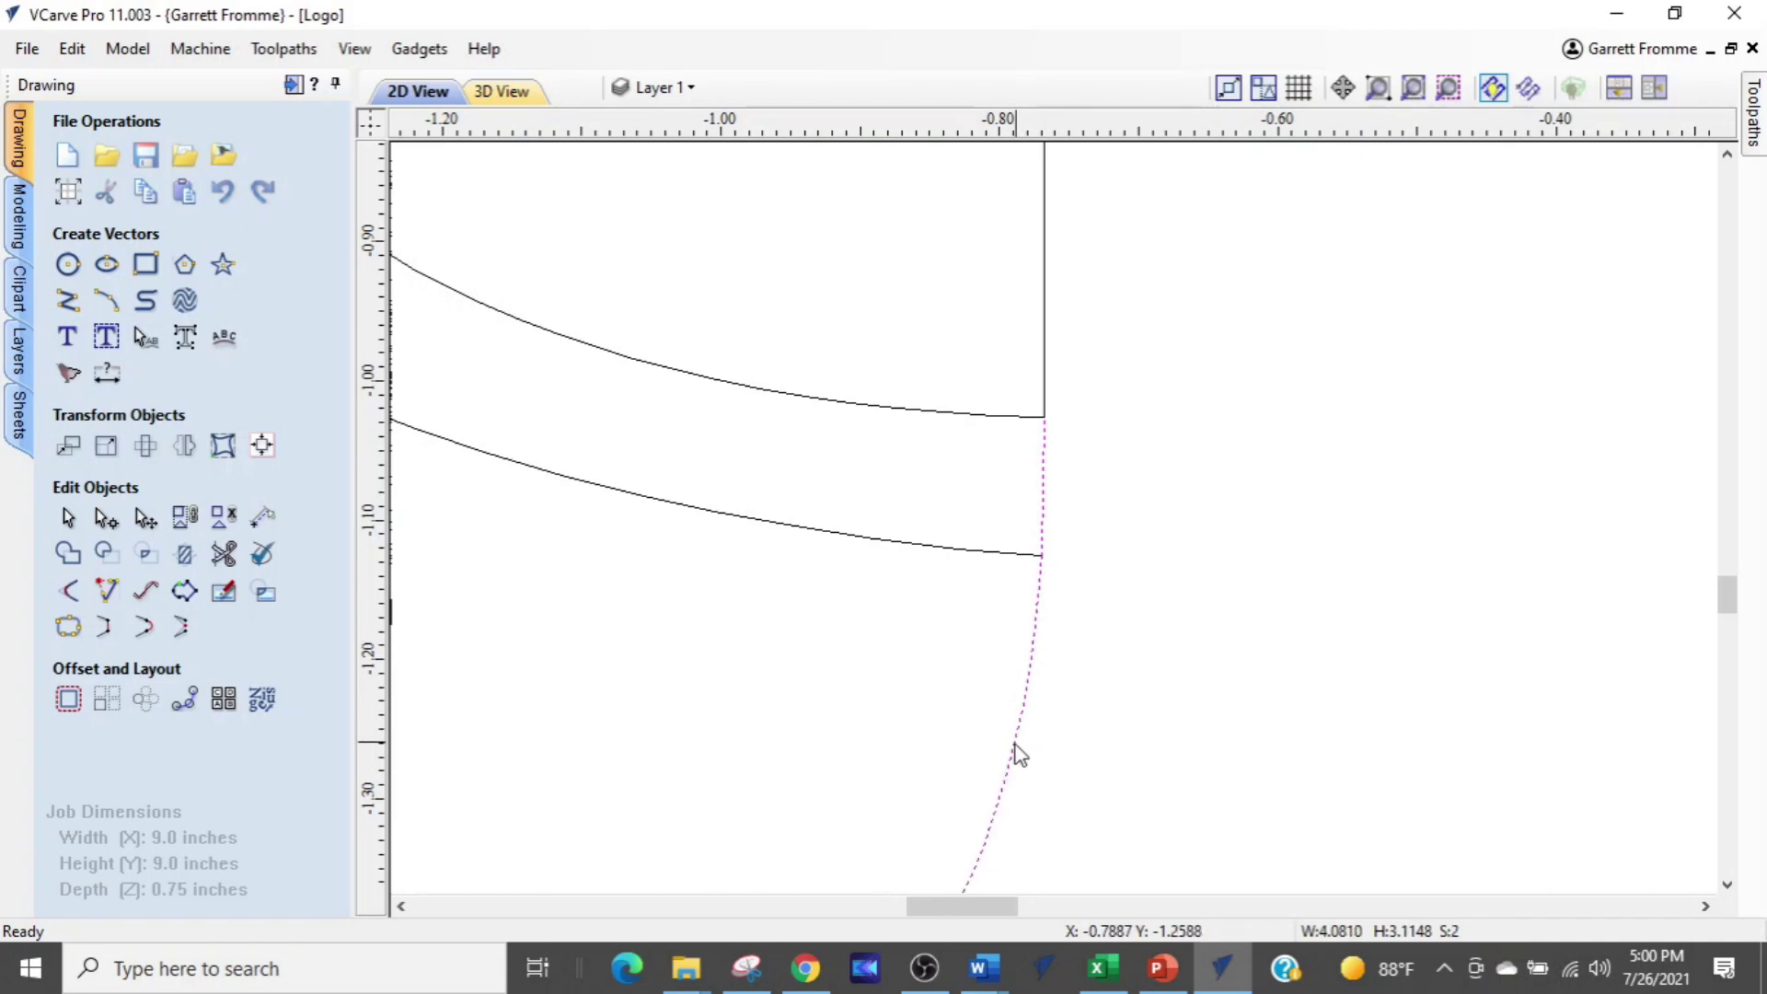
scroll(1015, 753, down, 2)
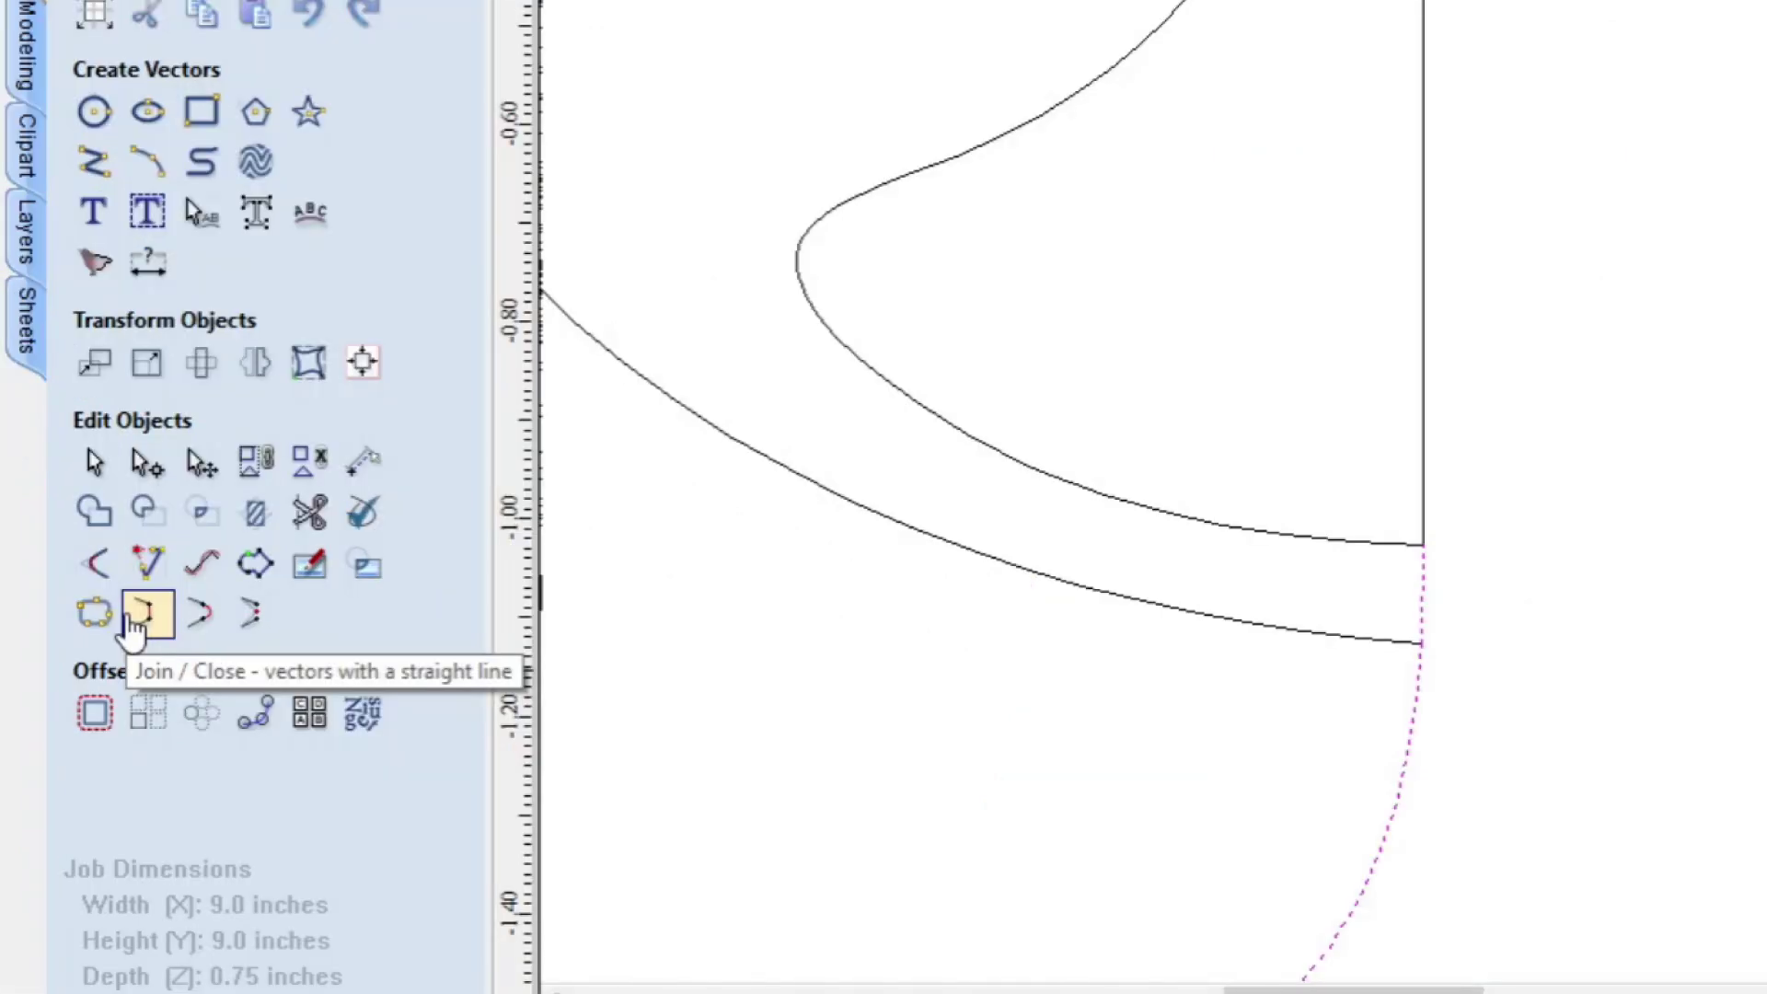
click(138, 618)
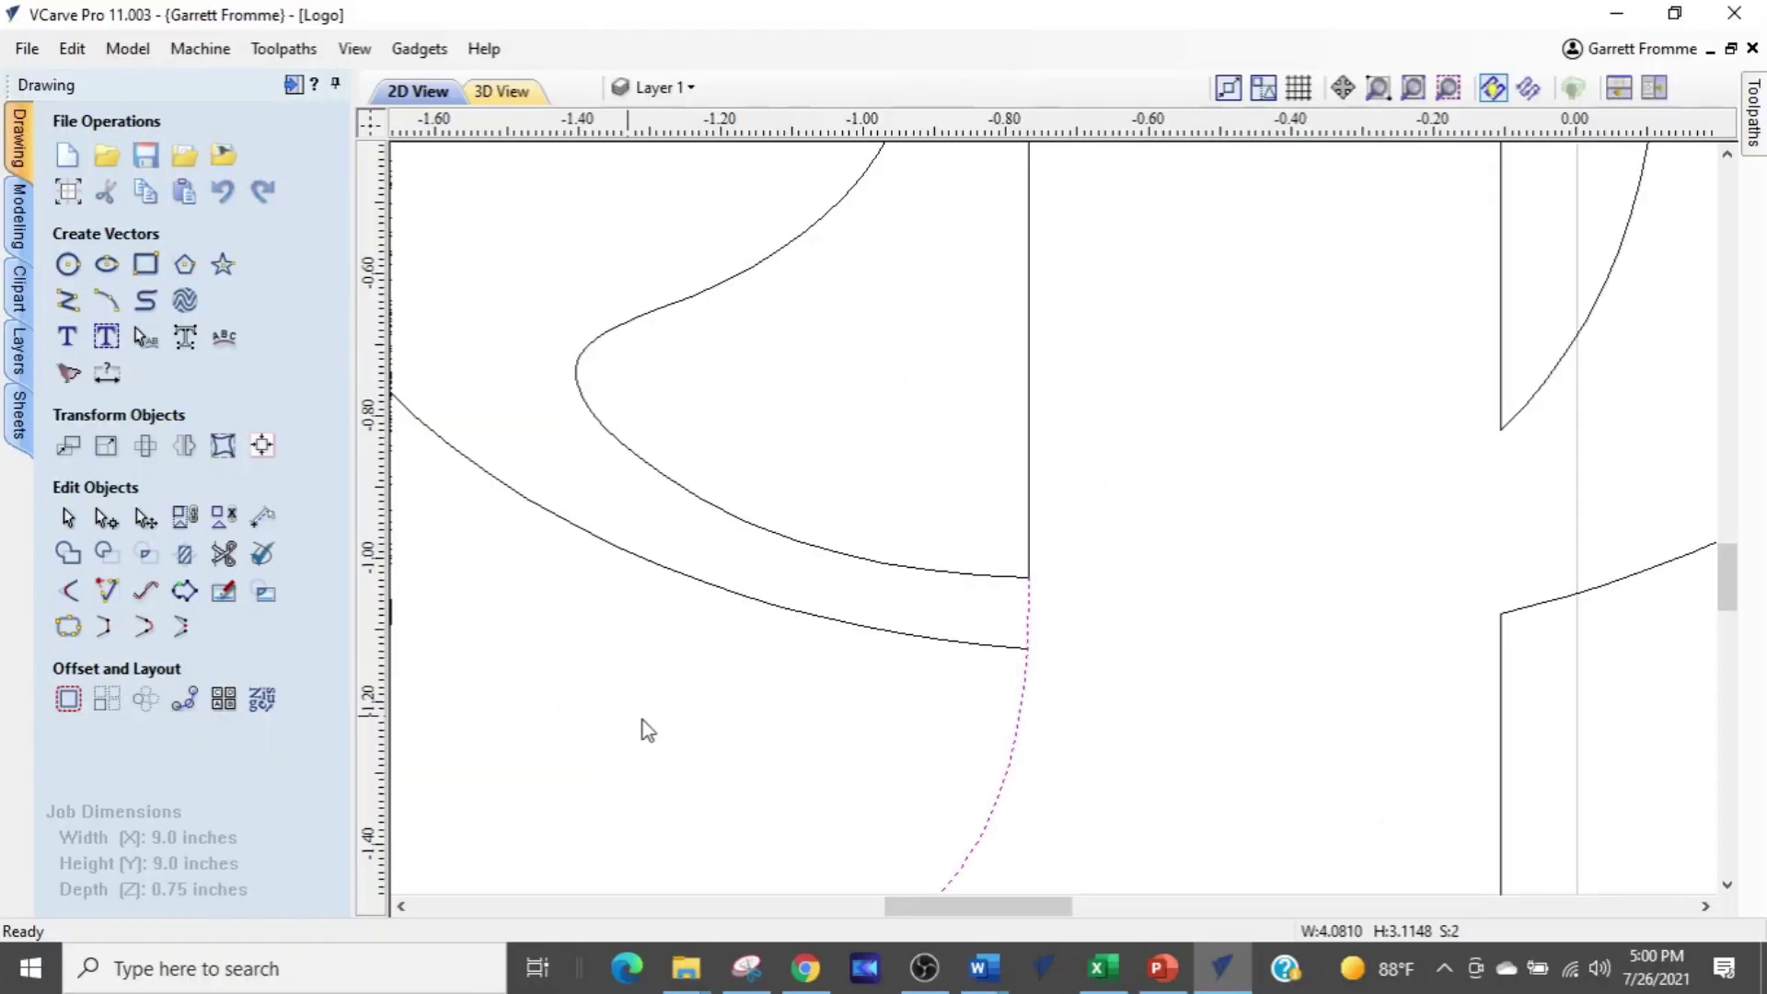
click(920, 758)
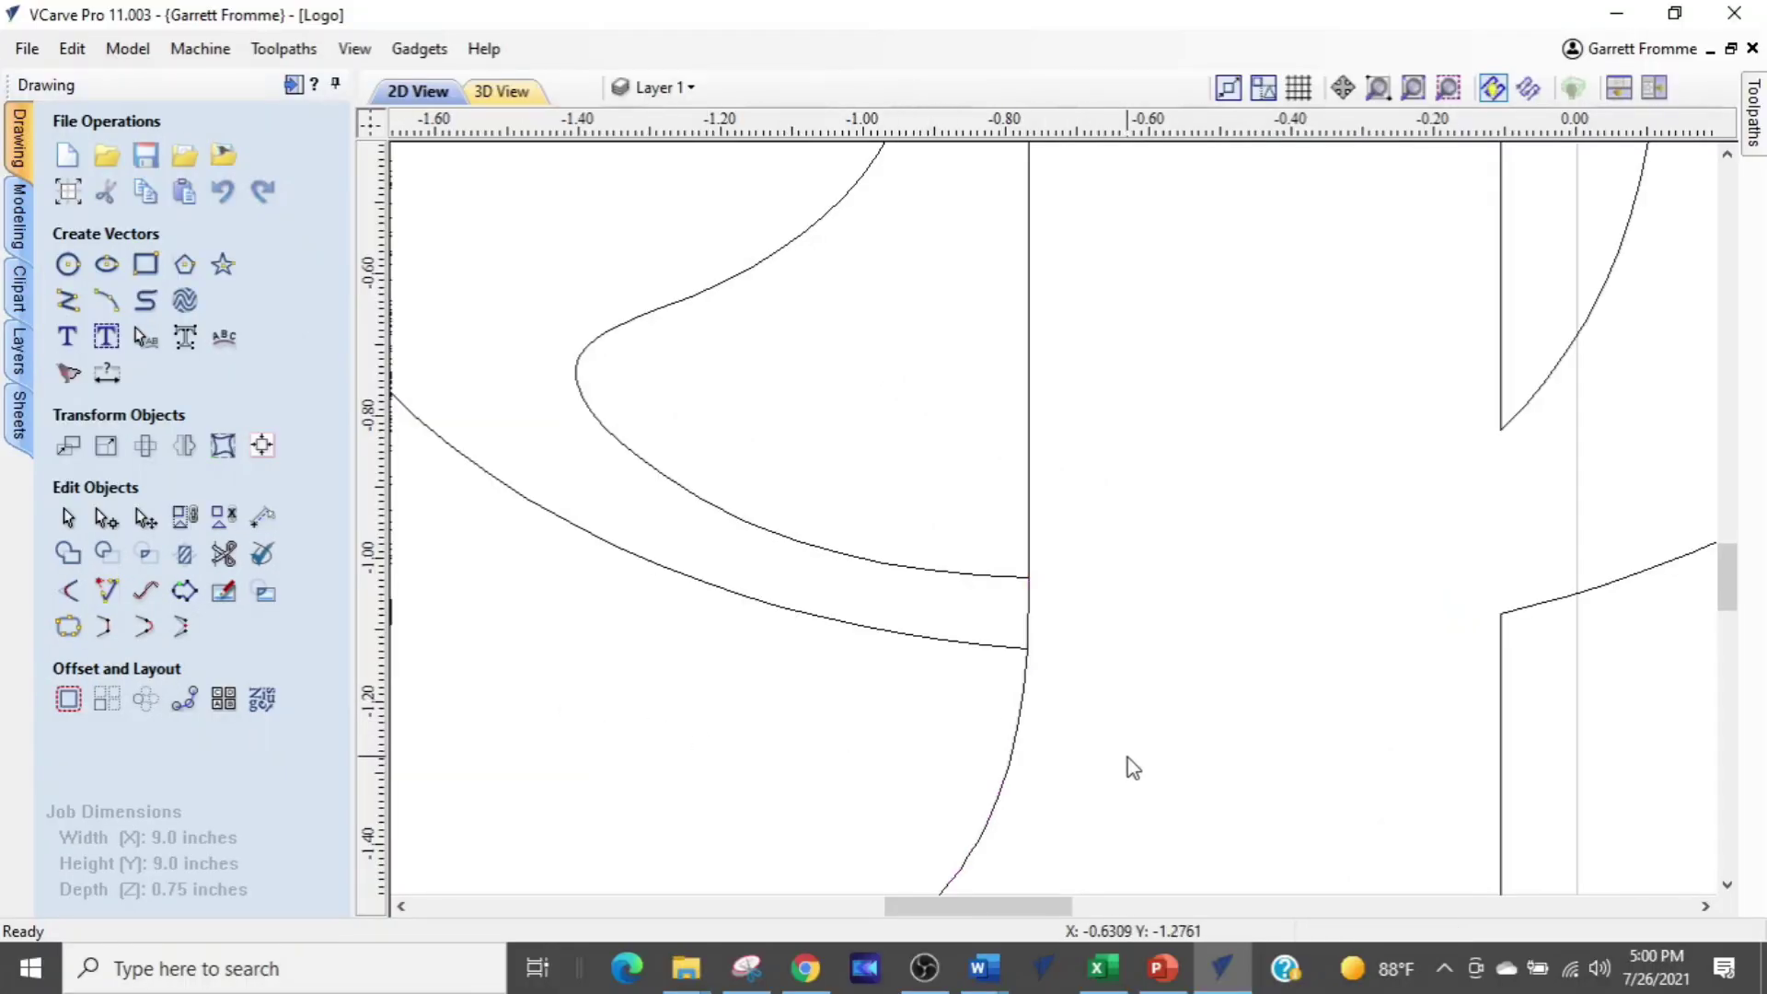
Join the extended lower outline to the D's upper outer stem edge with a straight line
click(1032, 742)
click(1020, 753)
scroll(1018, 749, up, 3)
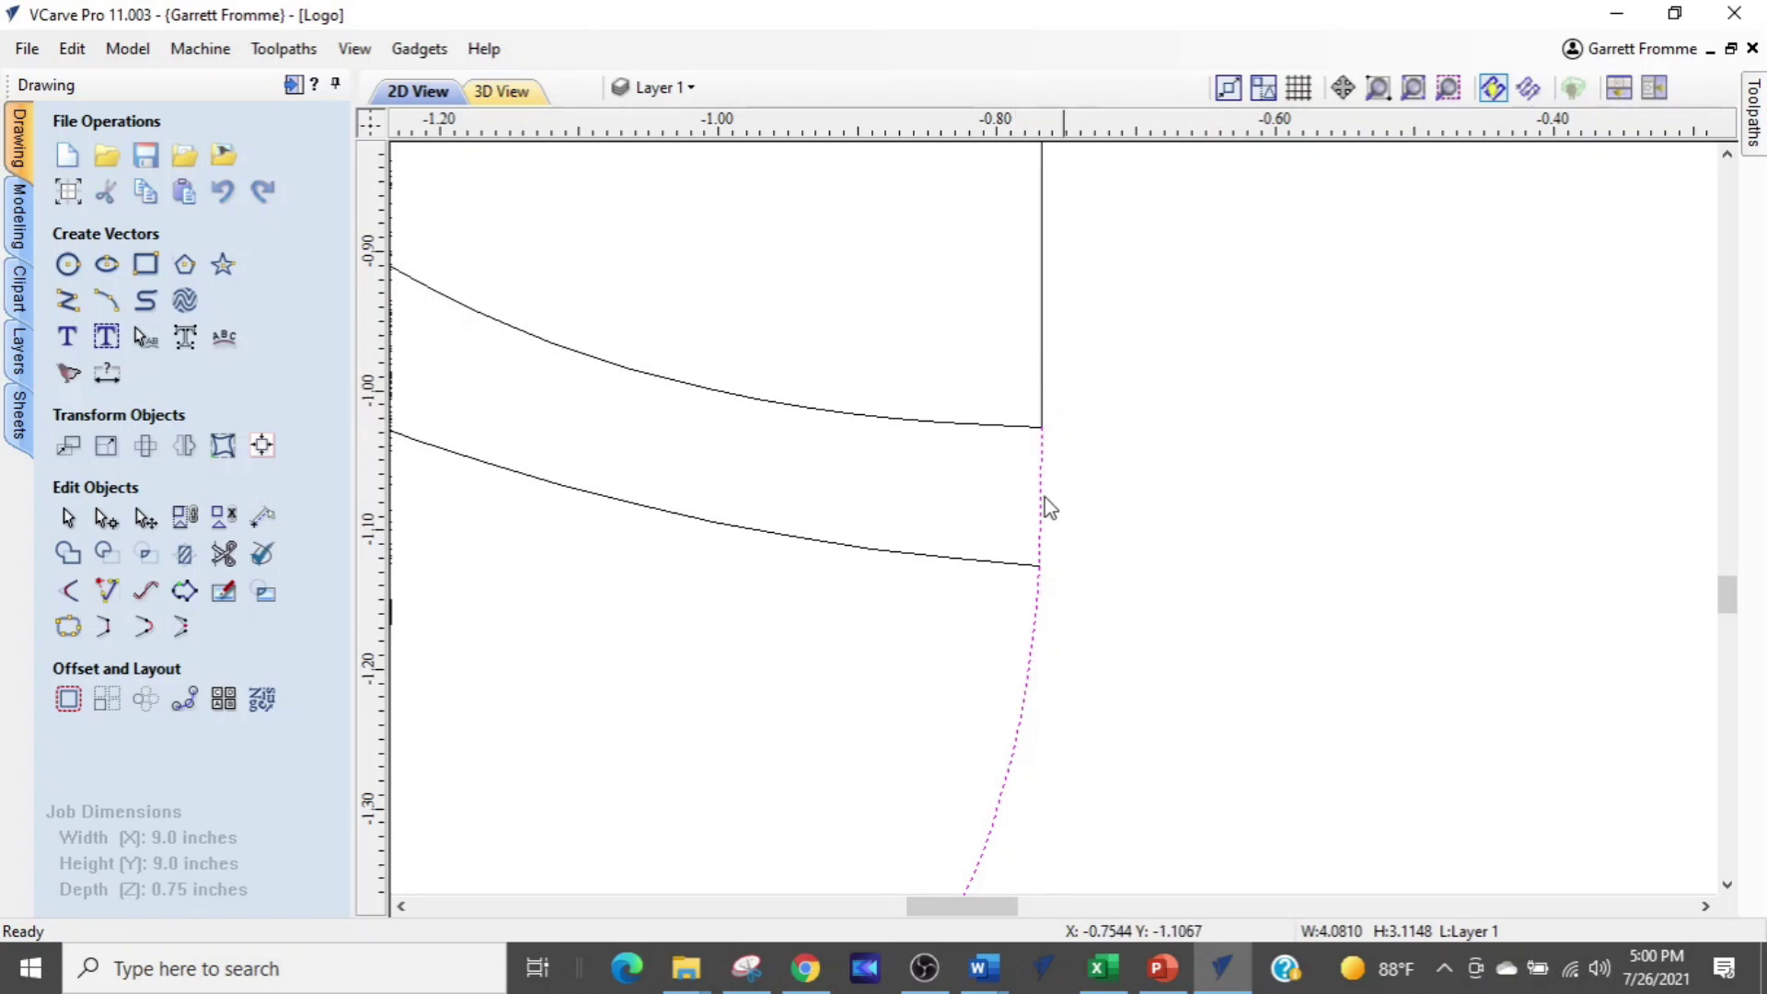
shift+click(1049, 351)
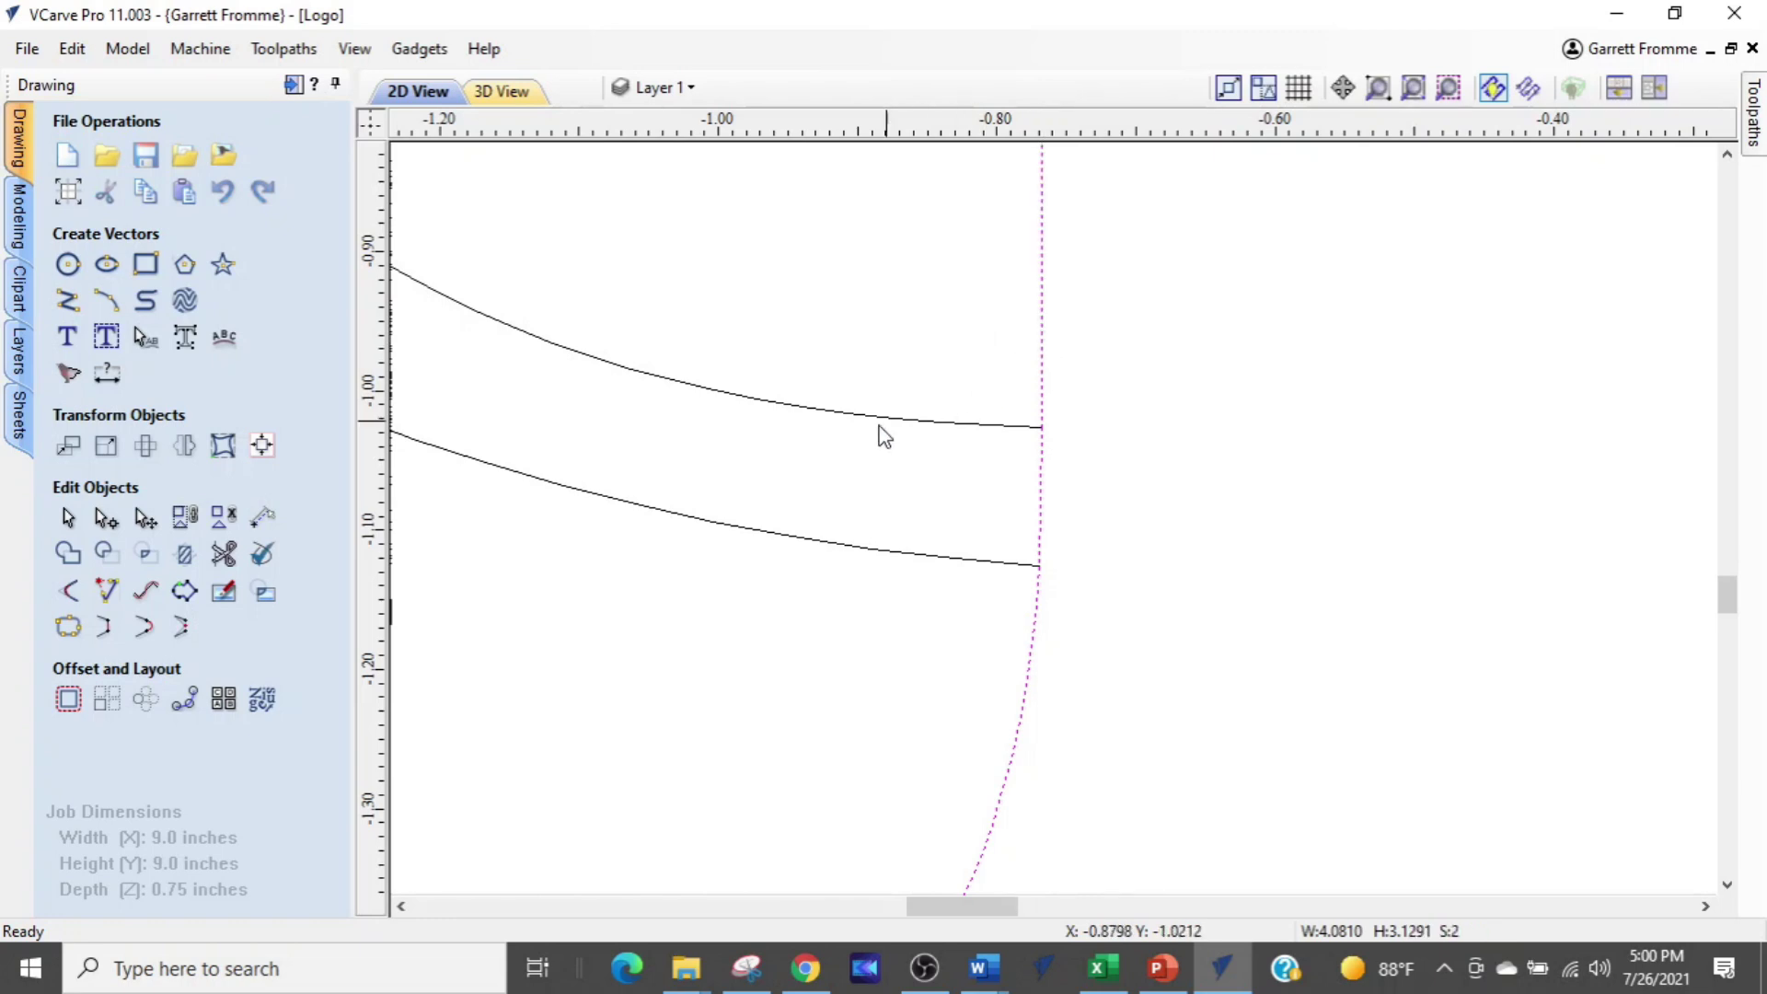
click(104, 633)
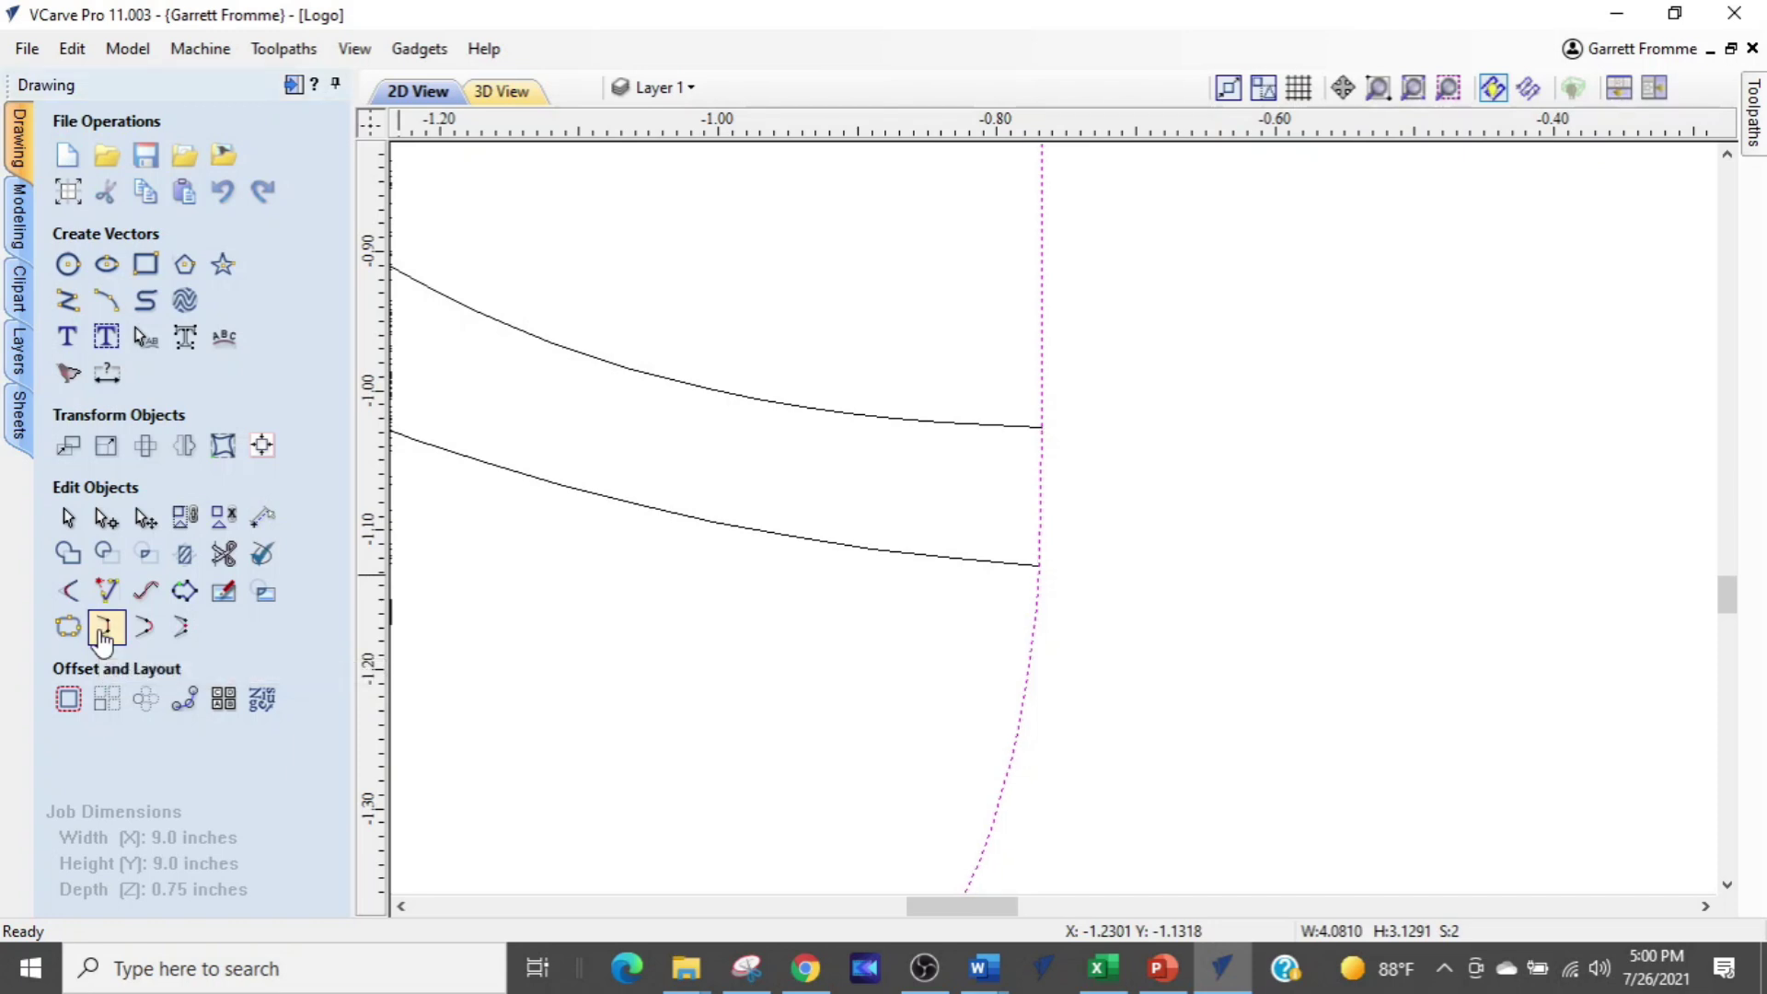
click(1206, 646)
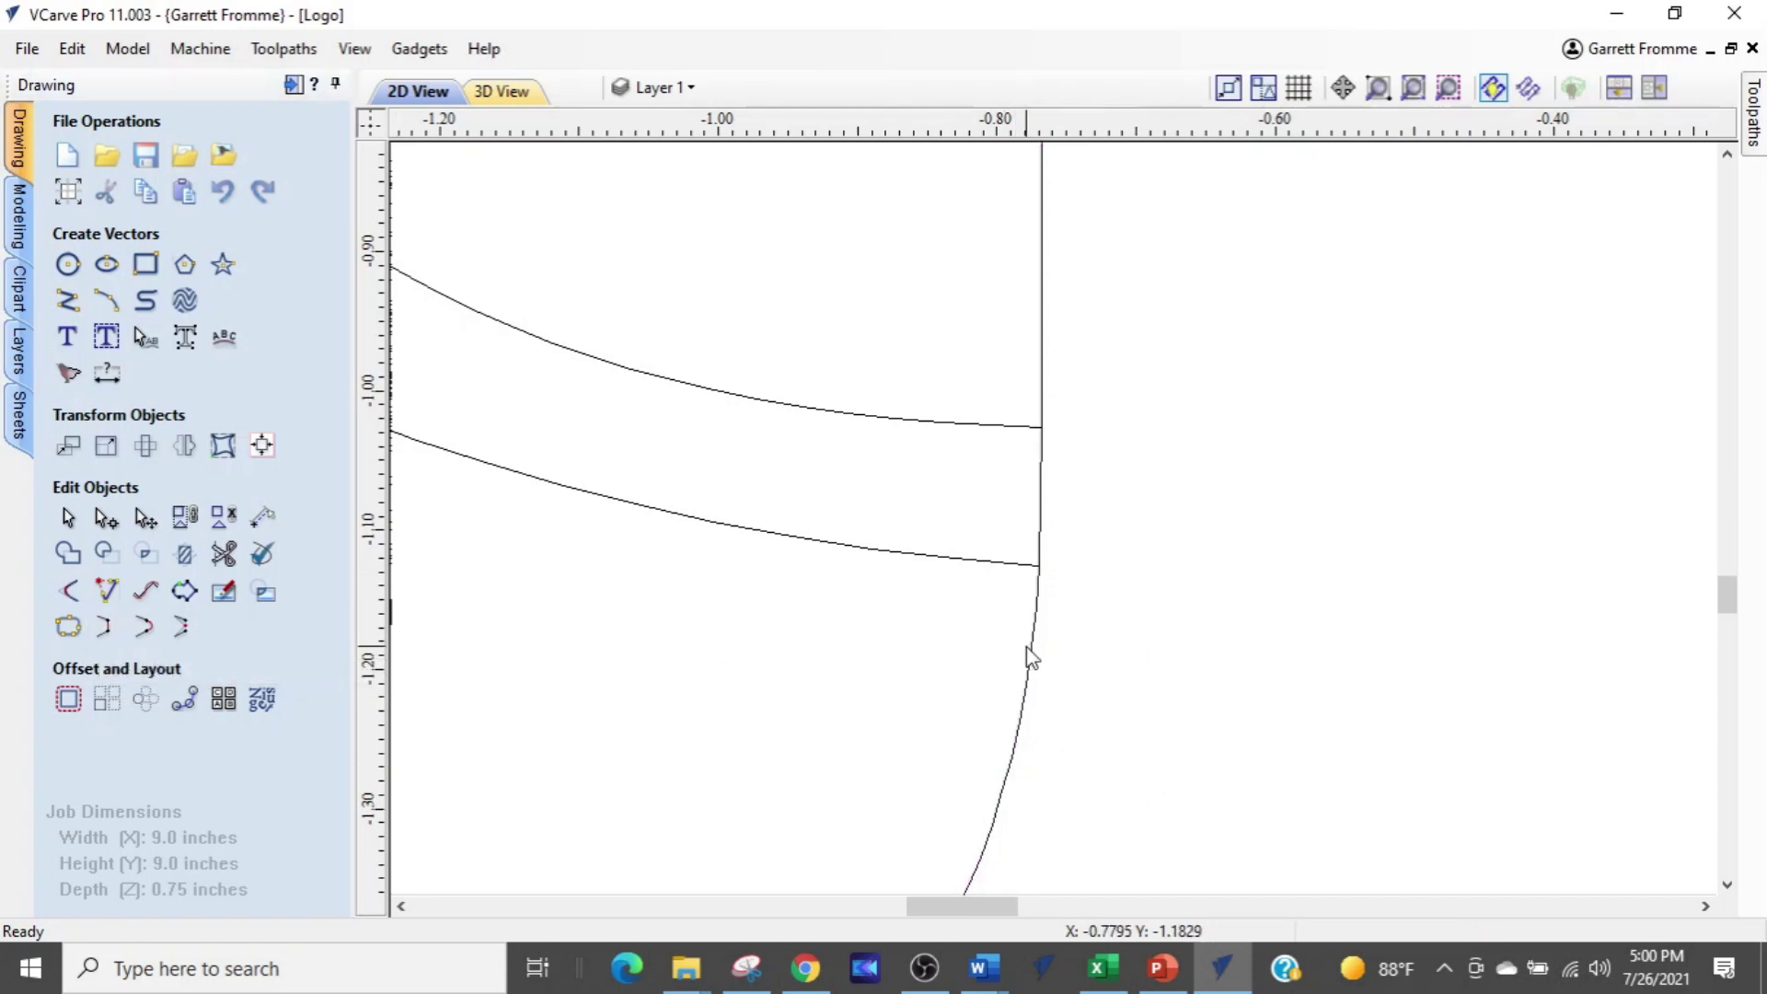
Select the D's outer outline to check that it is joined through the stem
click(1271, 656)
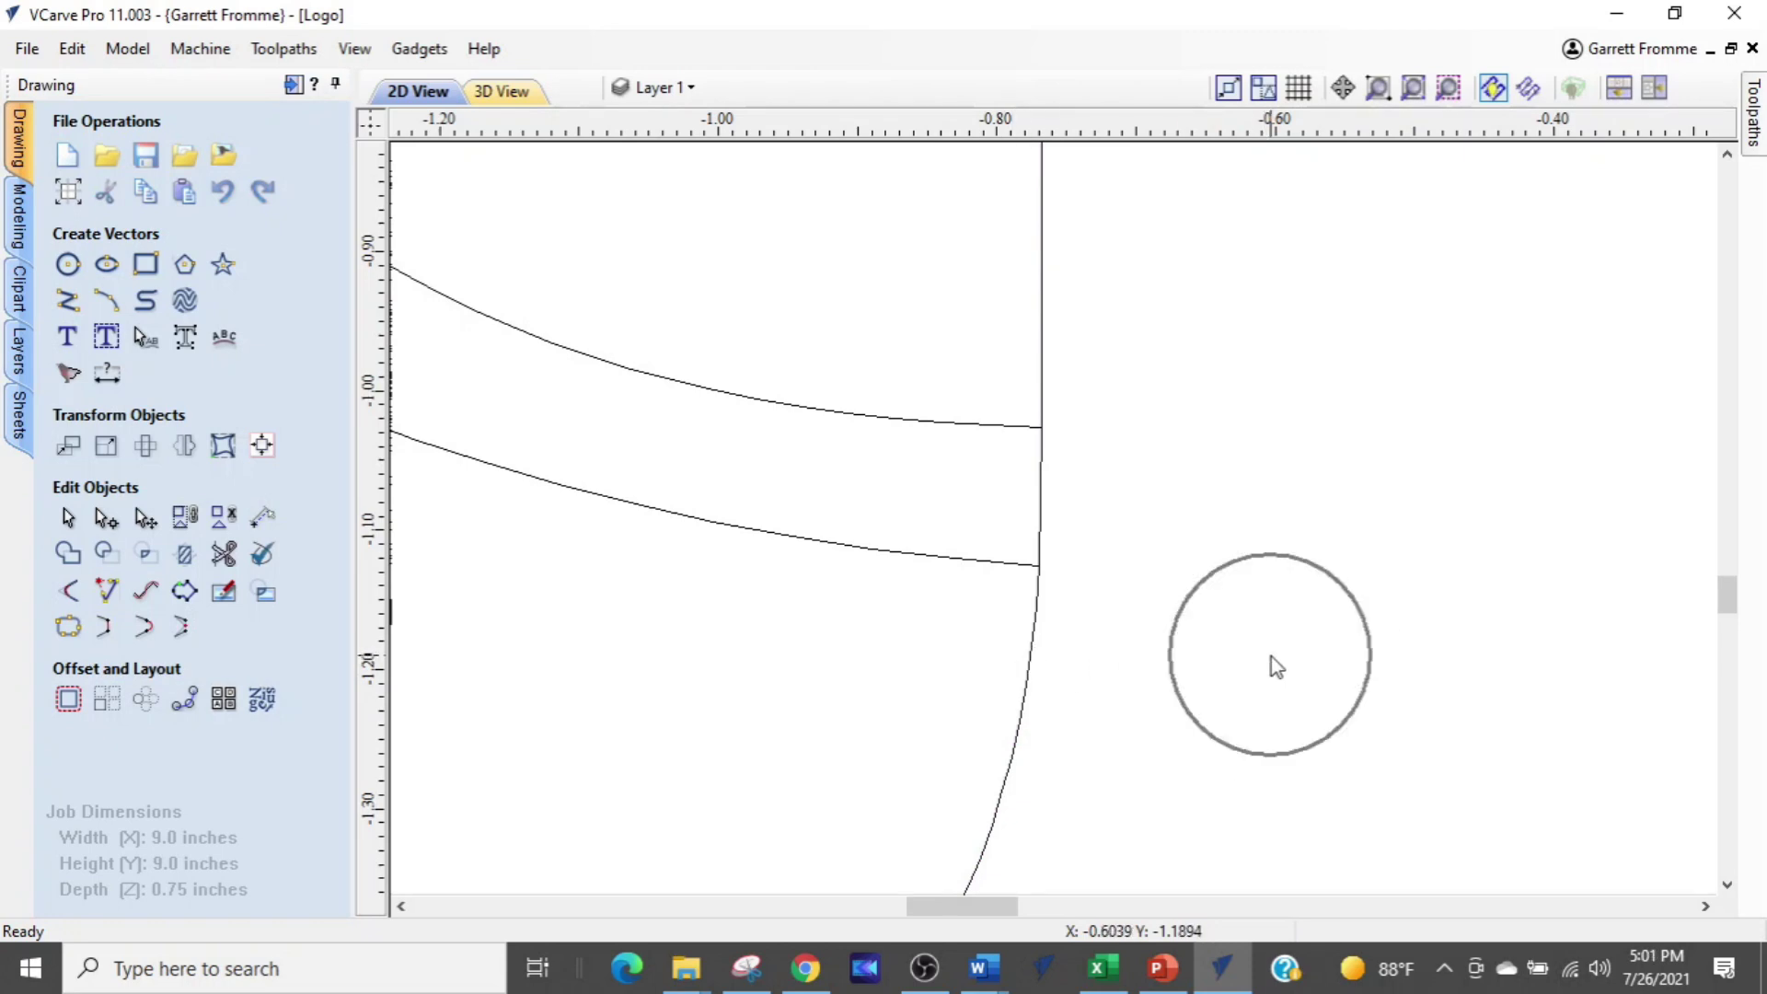
click(1034, 663)
scroll(1089, 550, down, 3)
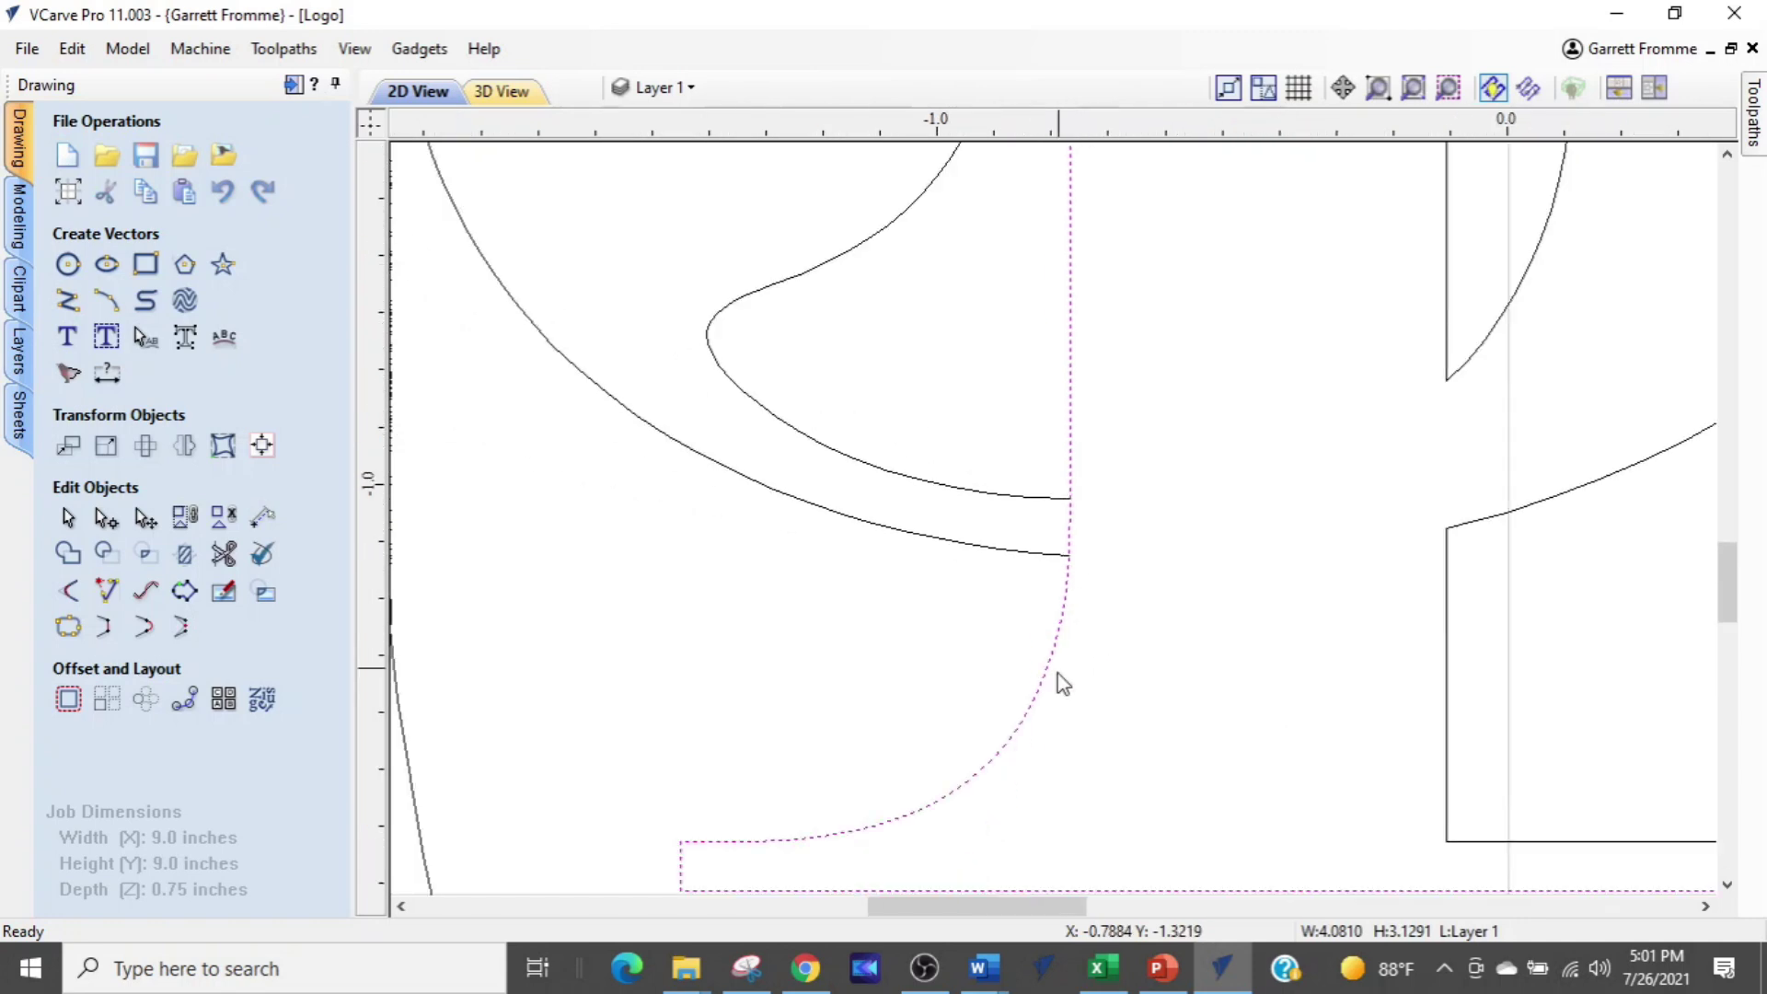
scroll(1061, 323, down, 4)
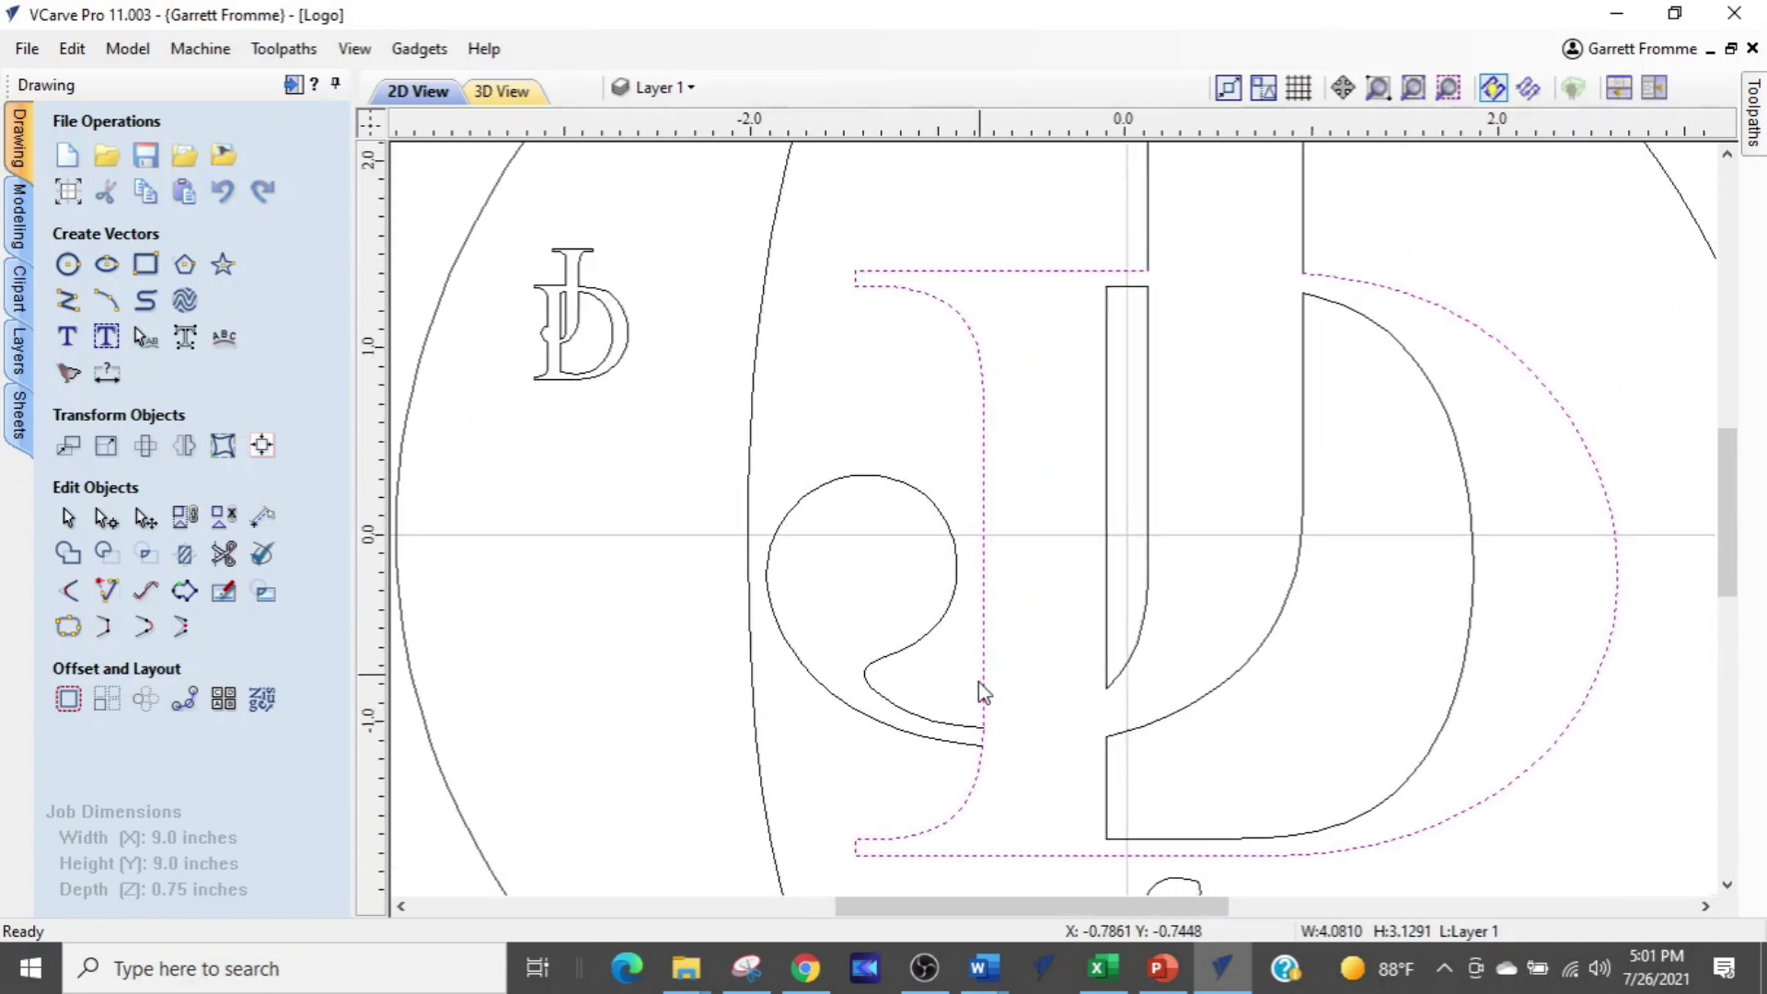
Draw a straight polyline across the gap in the D's inner stem edge, from the narrow slot's lower tip to the J's lower curve
middle_drag(1033, 733, 1030, 573)
scroll(1029, 576, up, 2)
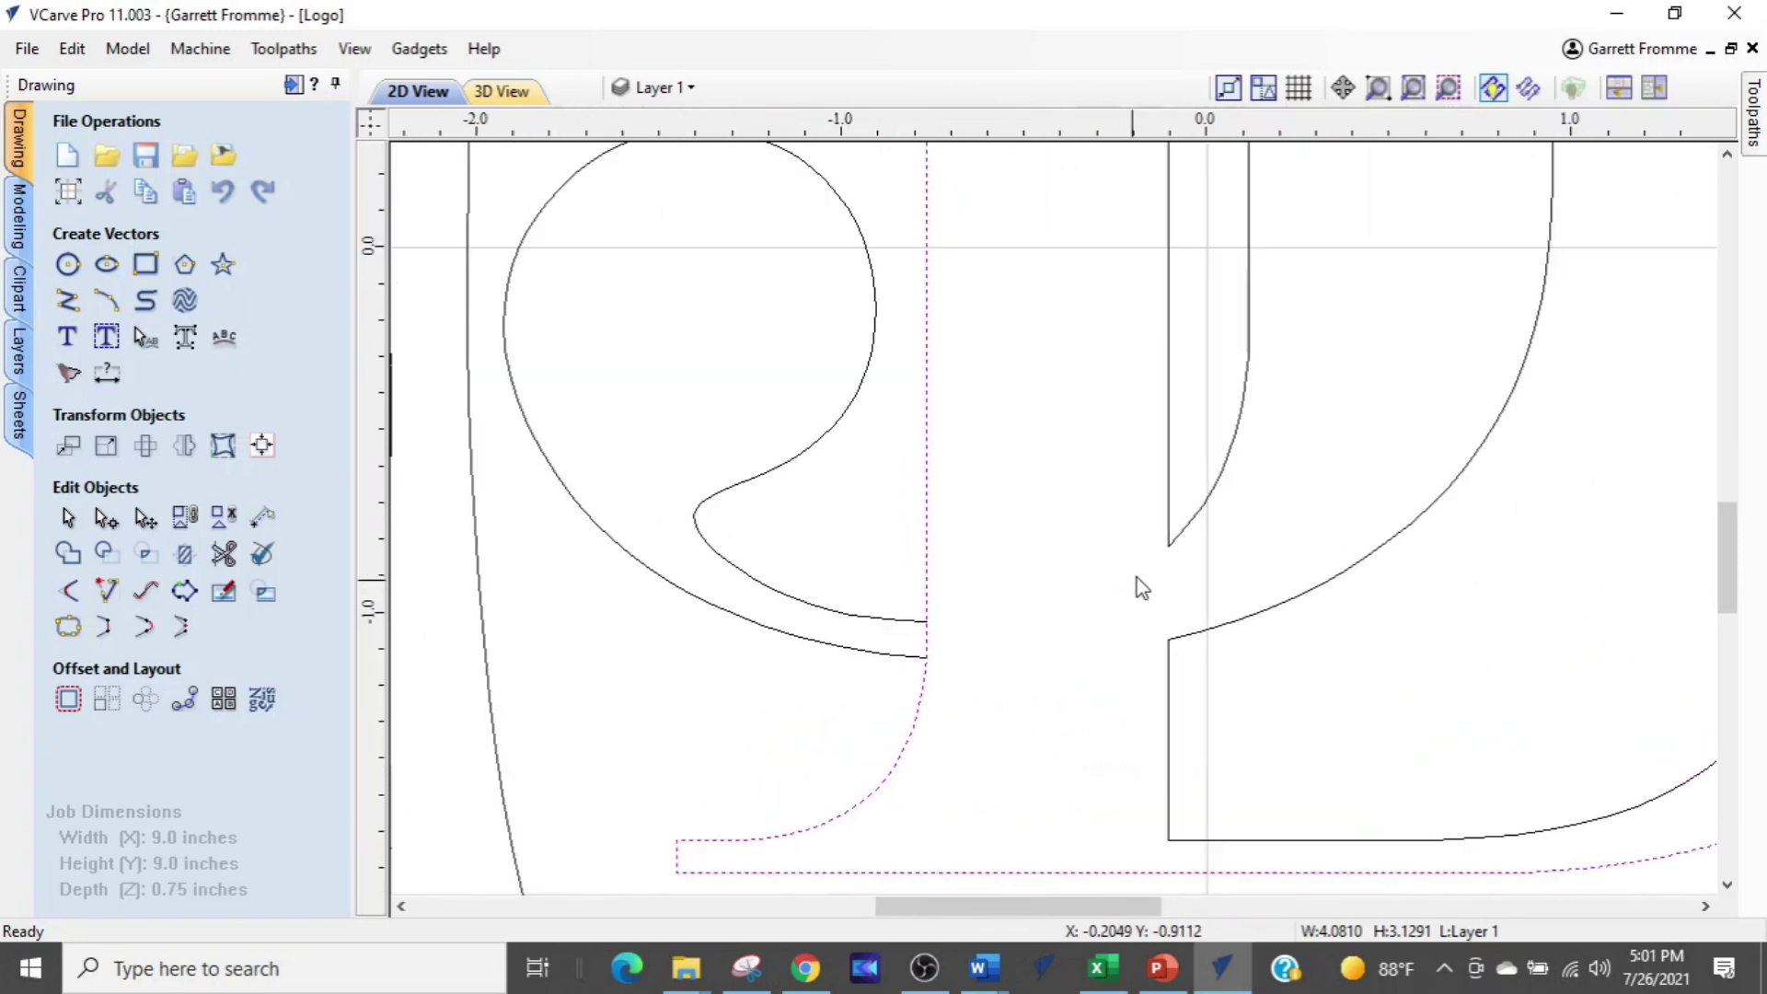
scroll(1162, 589, up, 2)
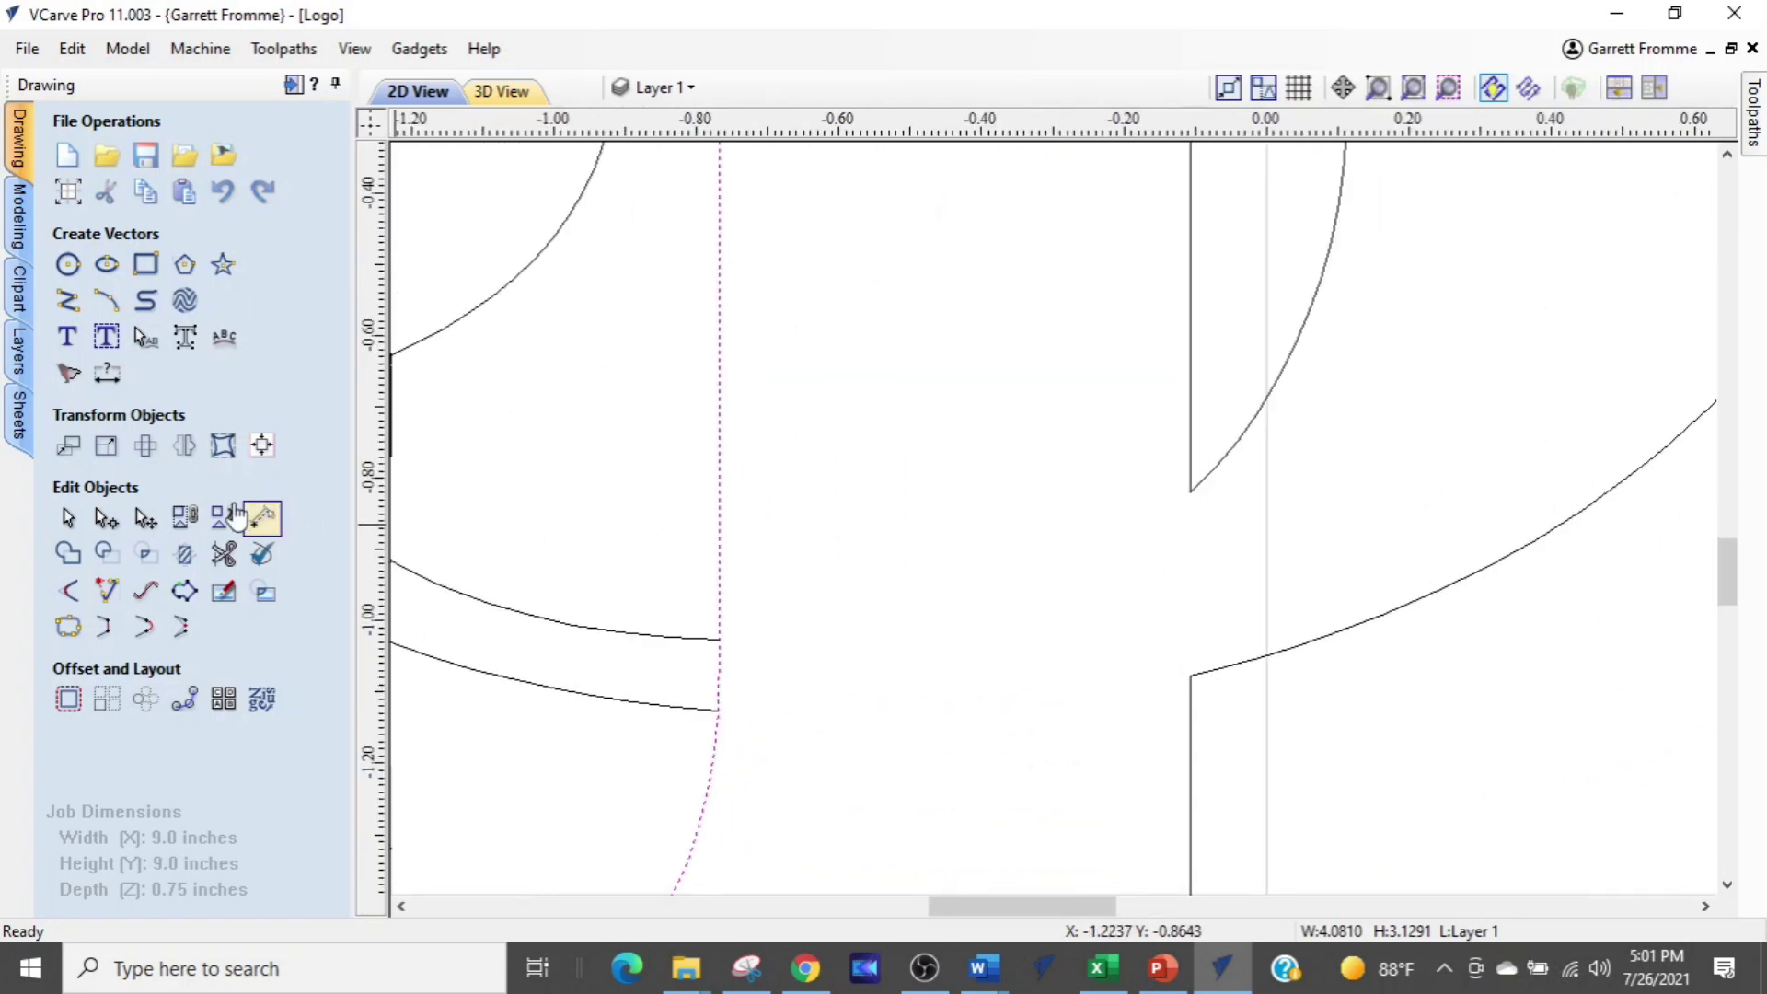
click(67, 300)
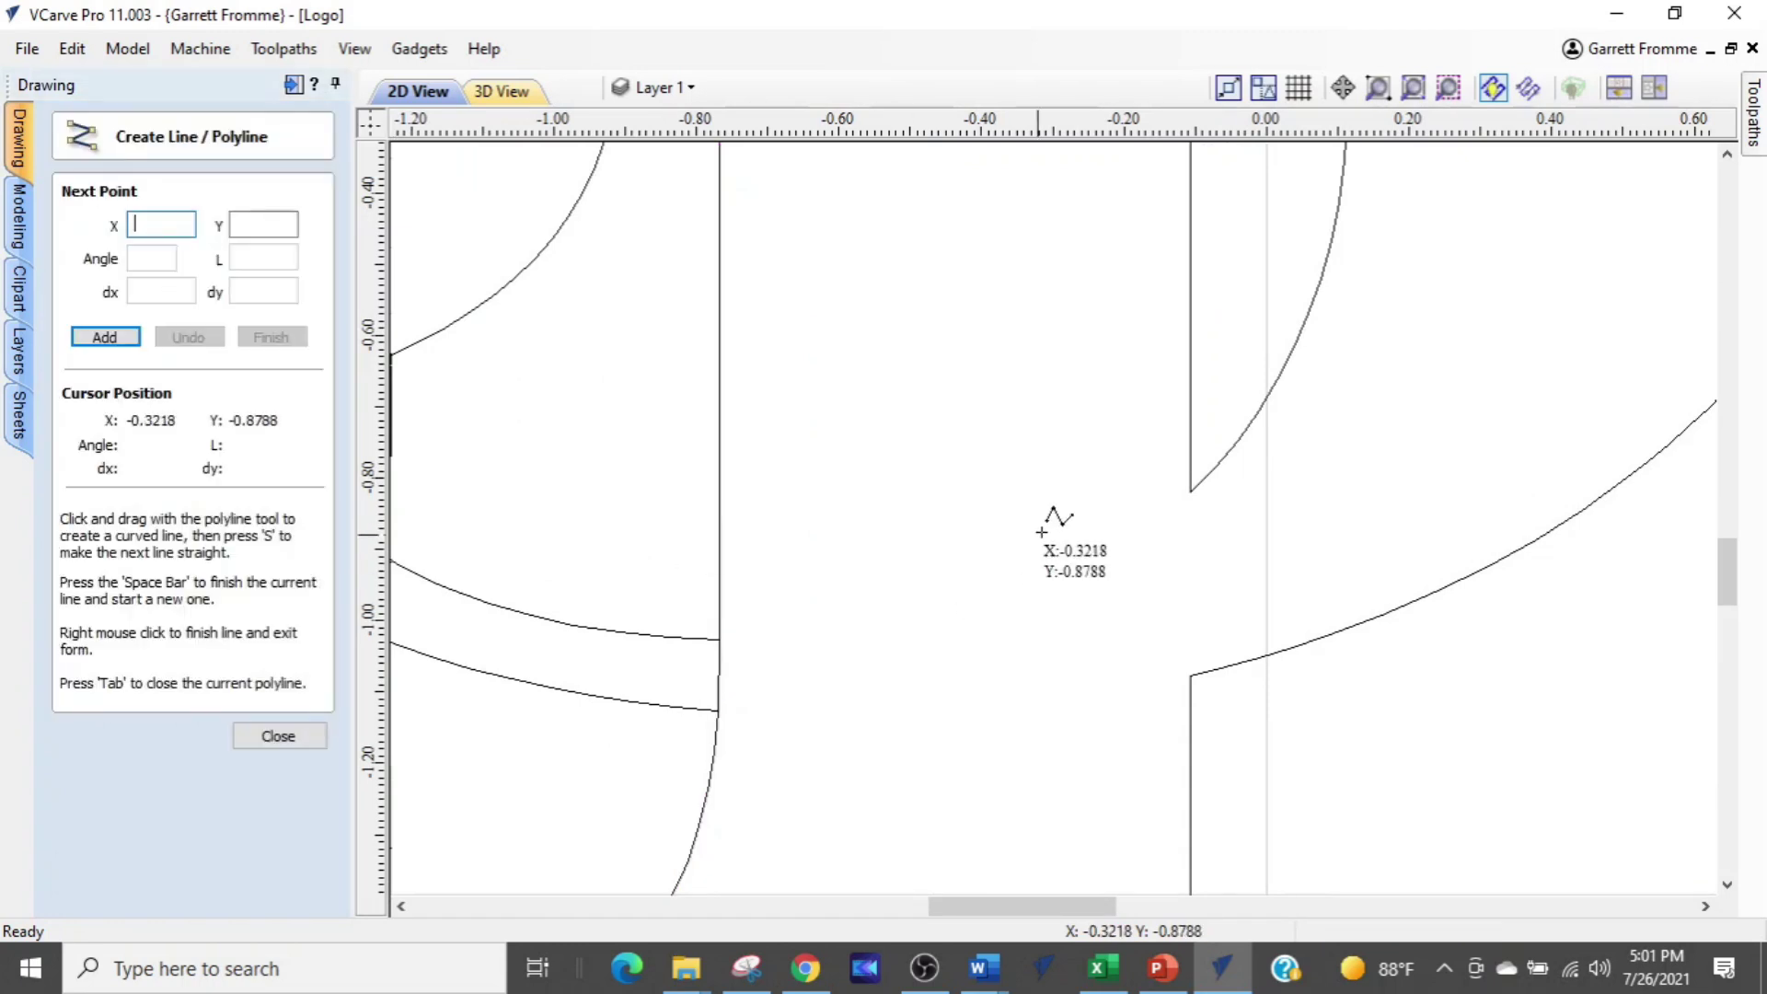
click(1189, 488)
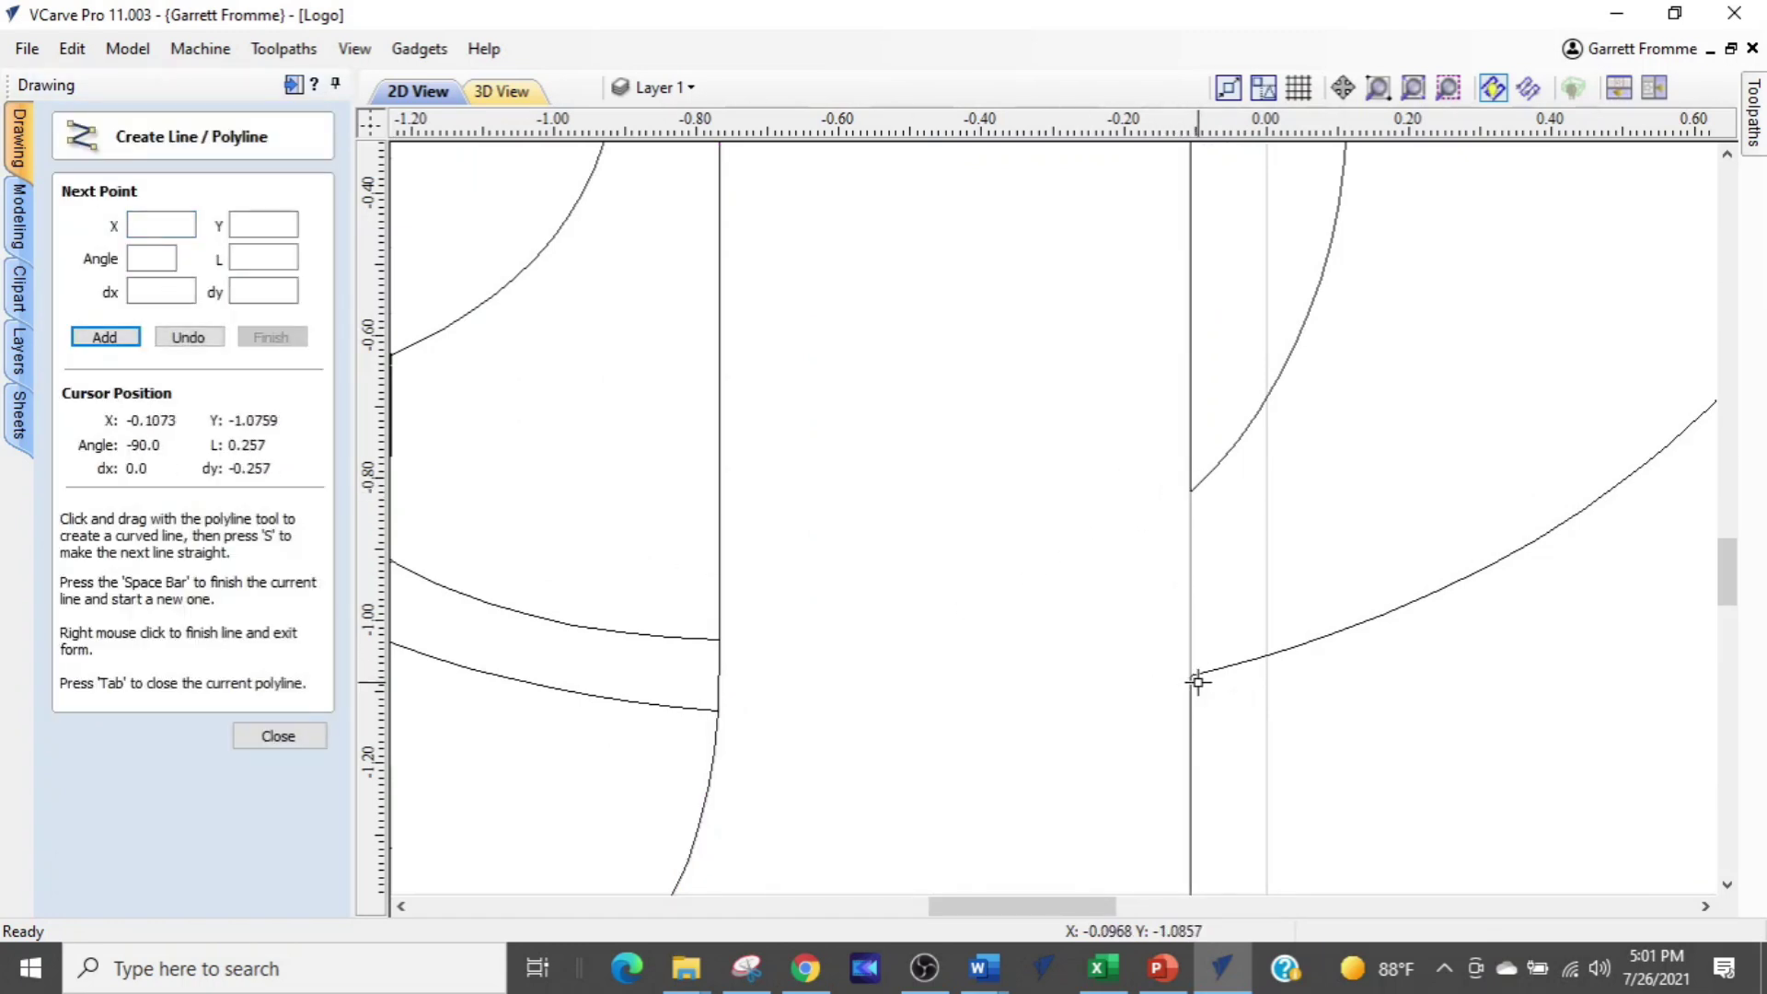
click(1197, 681)
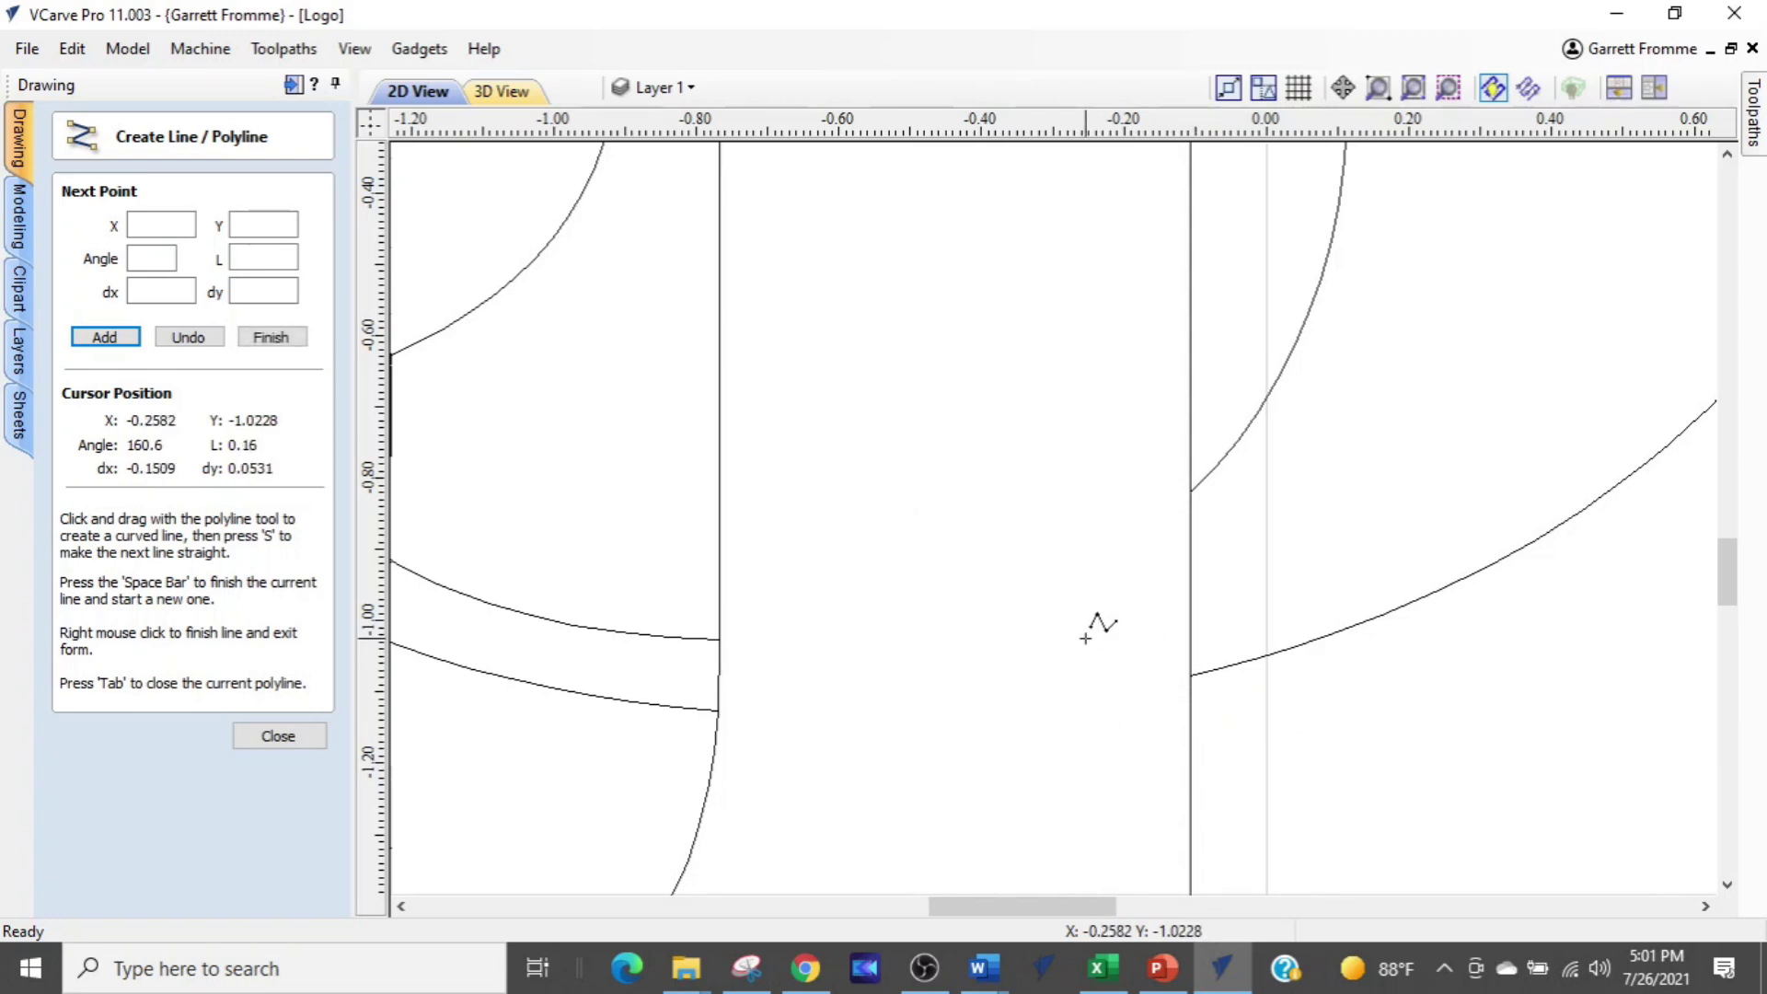
right_click(1085, 639)
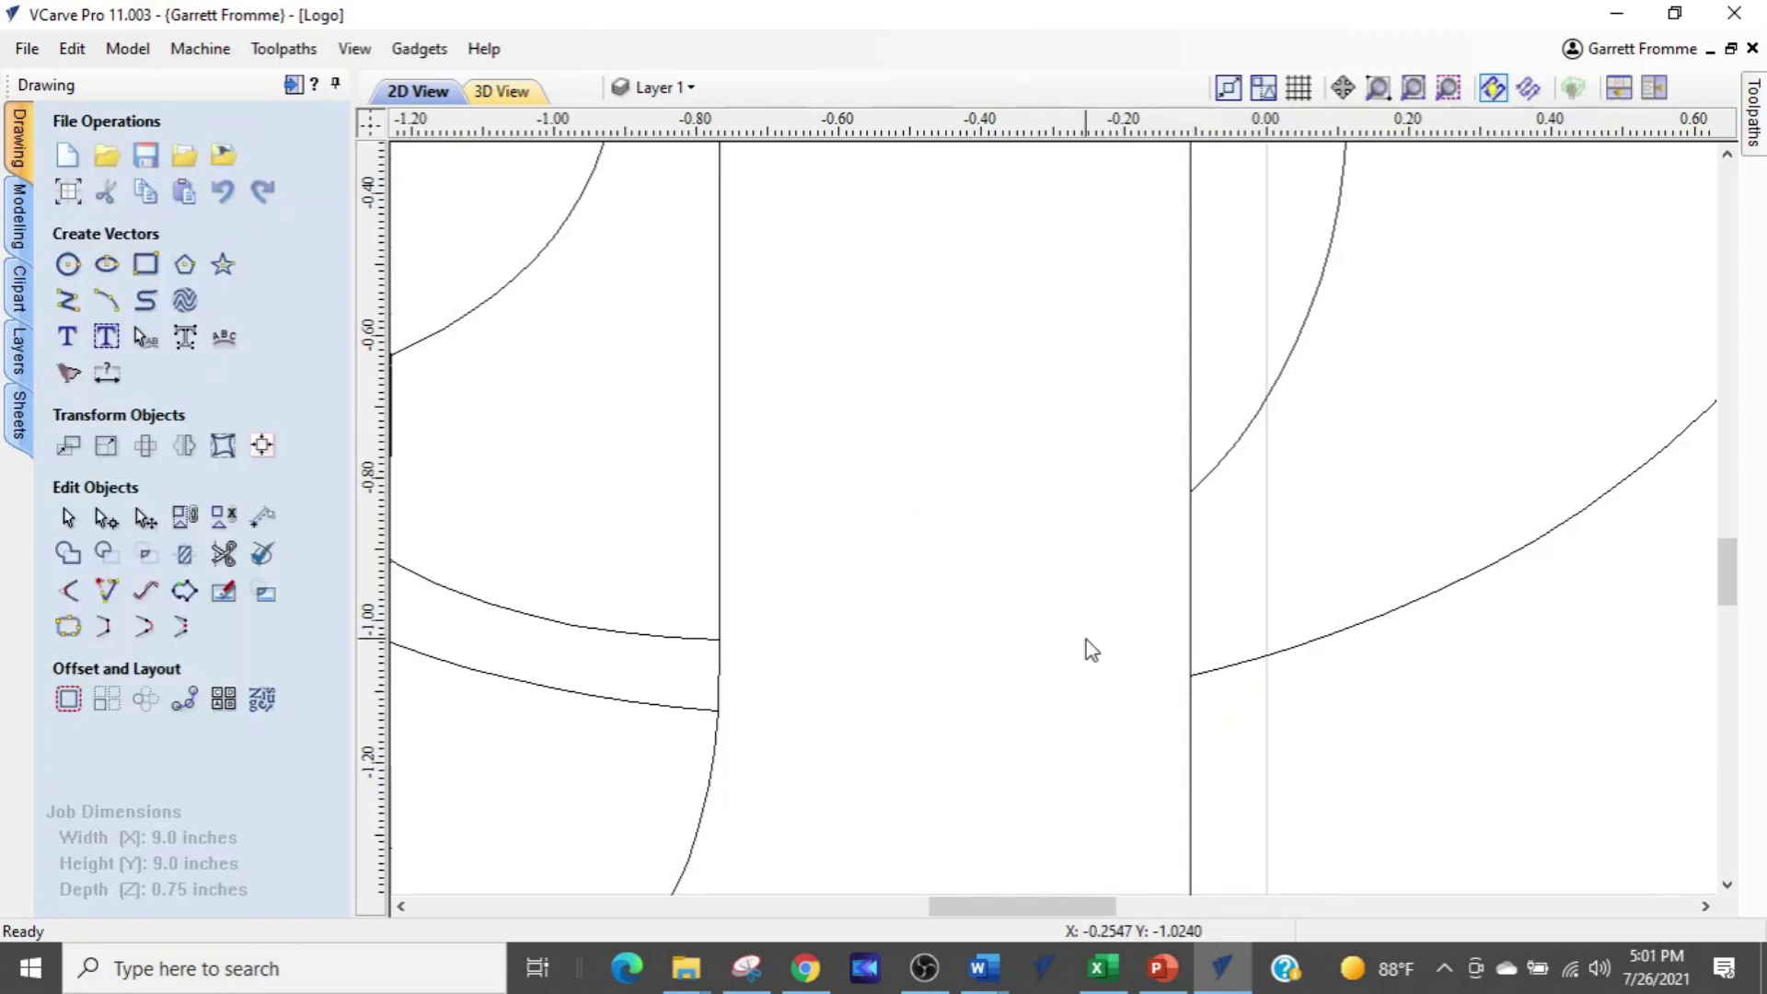
Join the new inner line with the D's inner edges above and below it using the straight-line Join option
click(1191, 594)
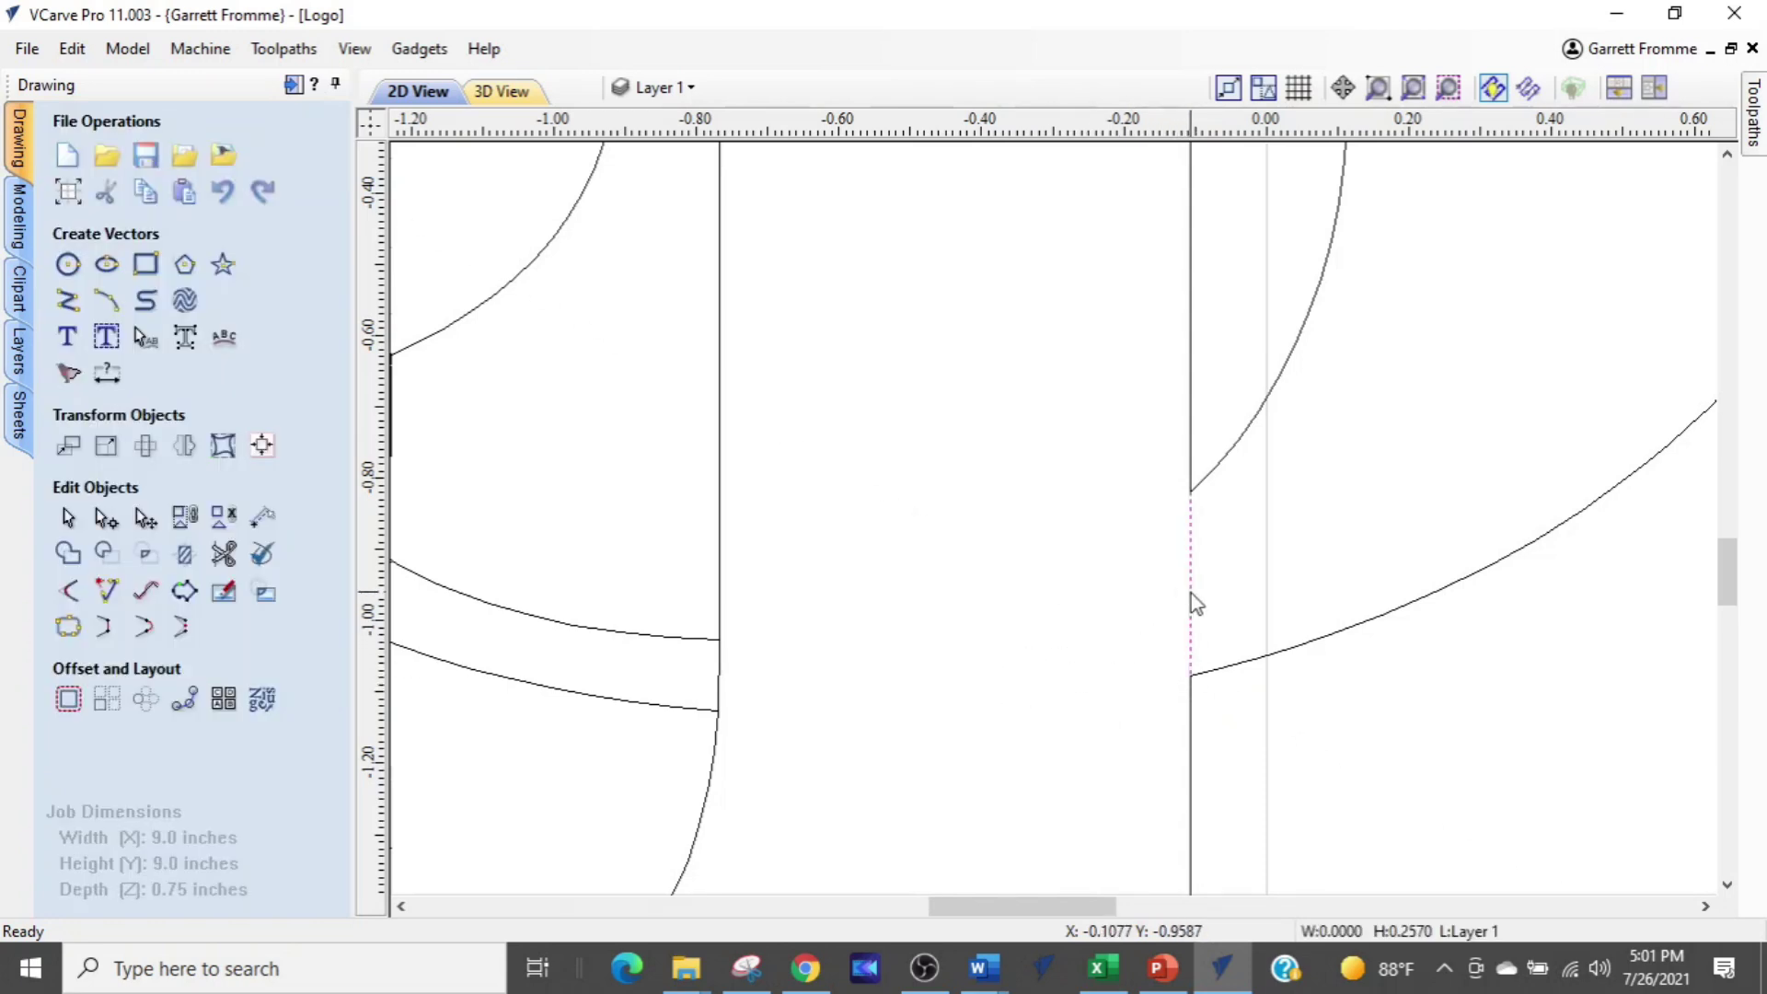
shift+click(1190, 771)
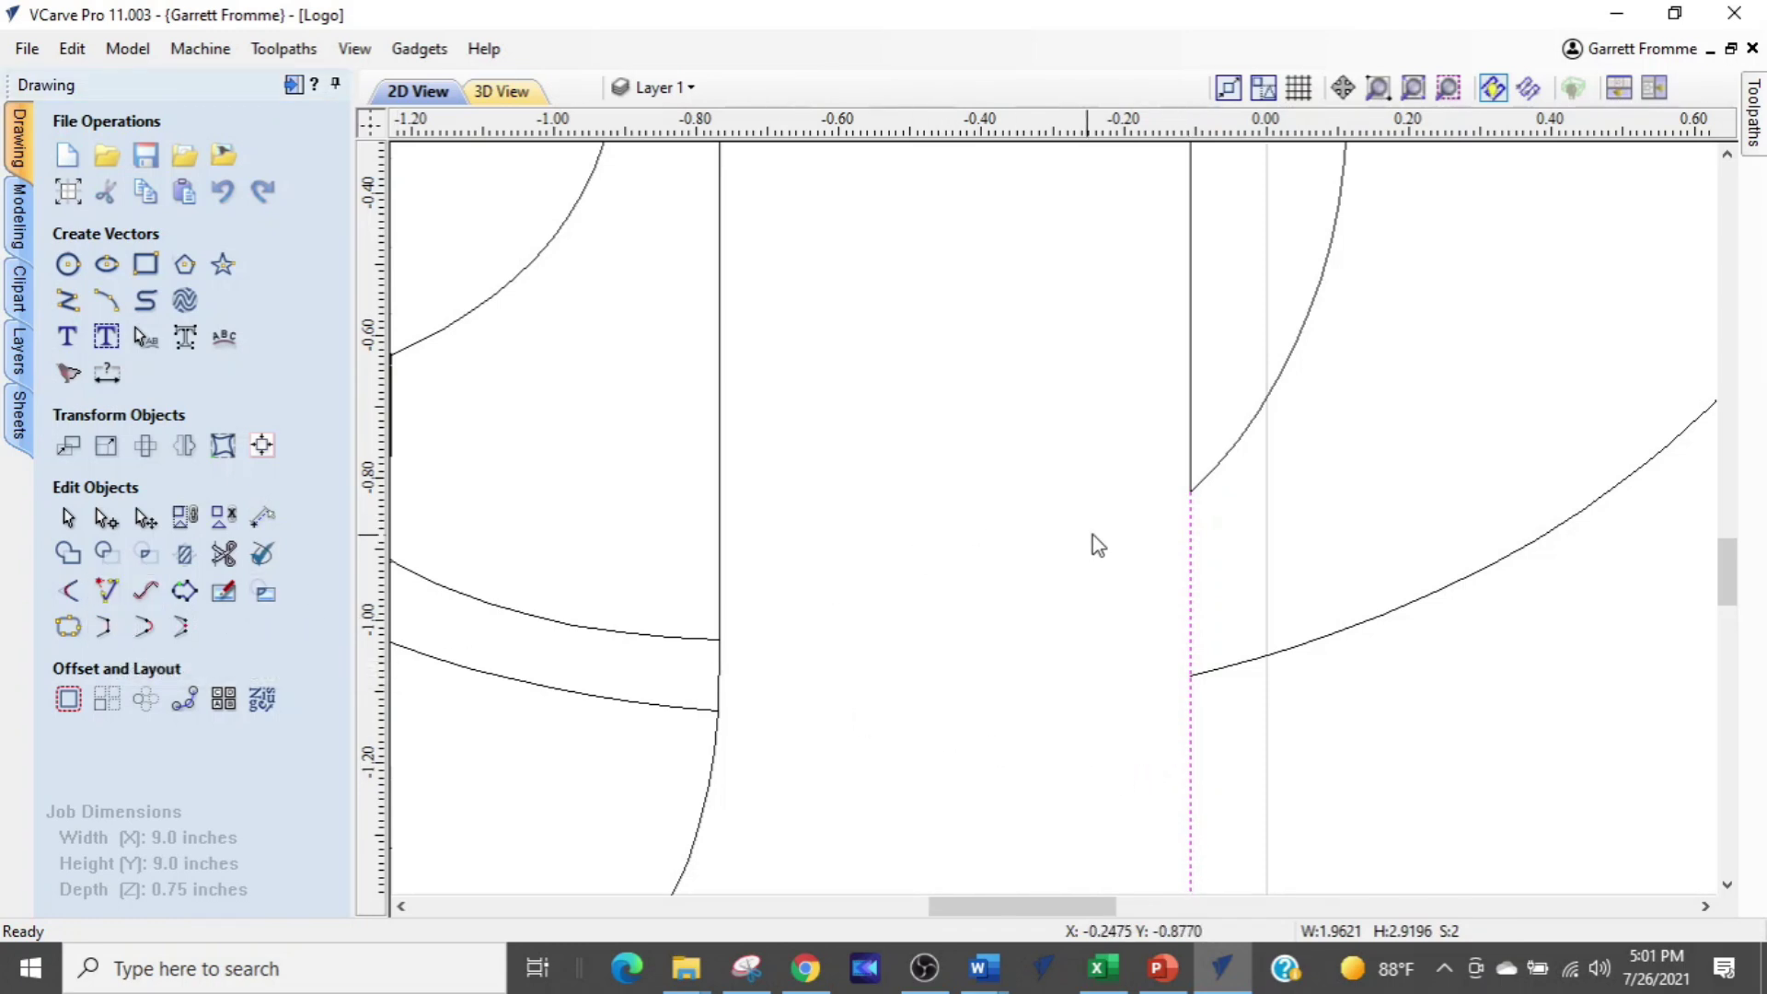
shift+click(1192, 402)
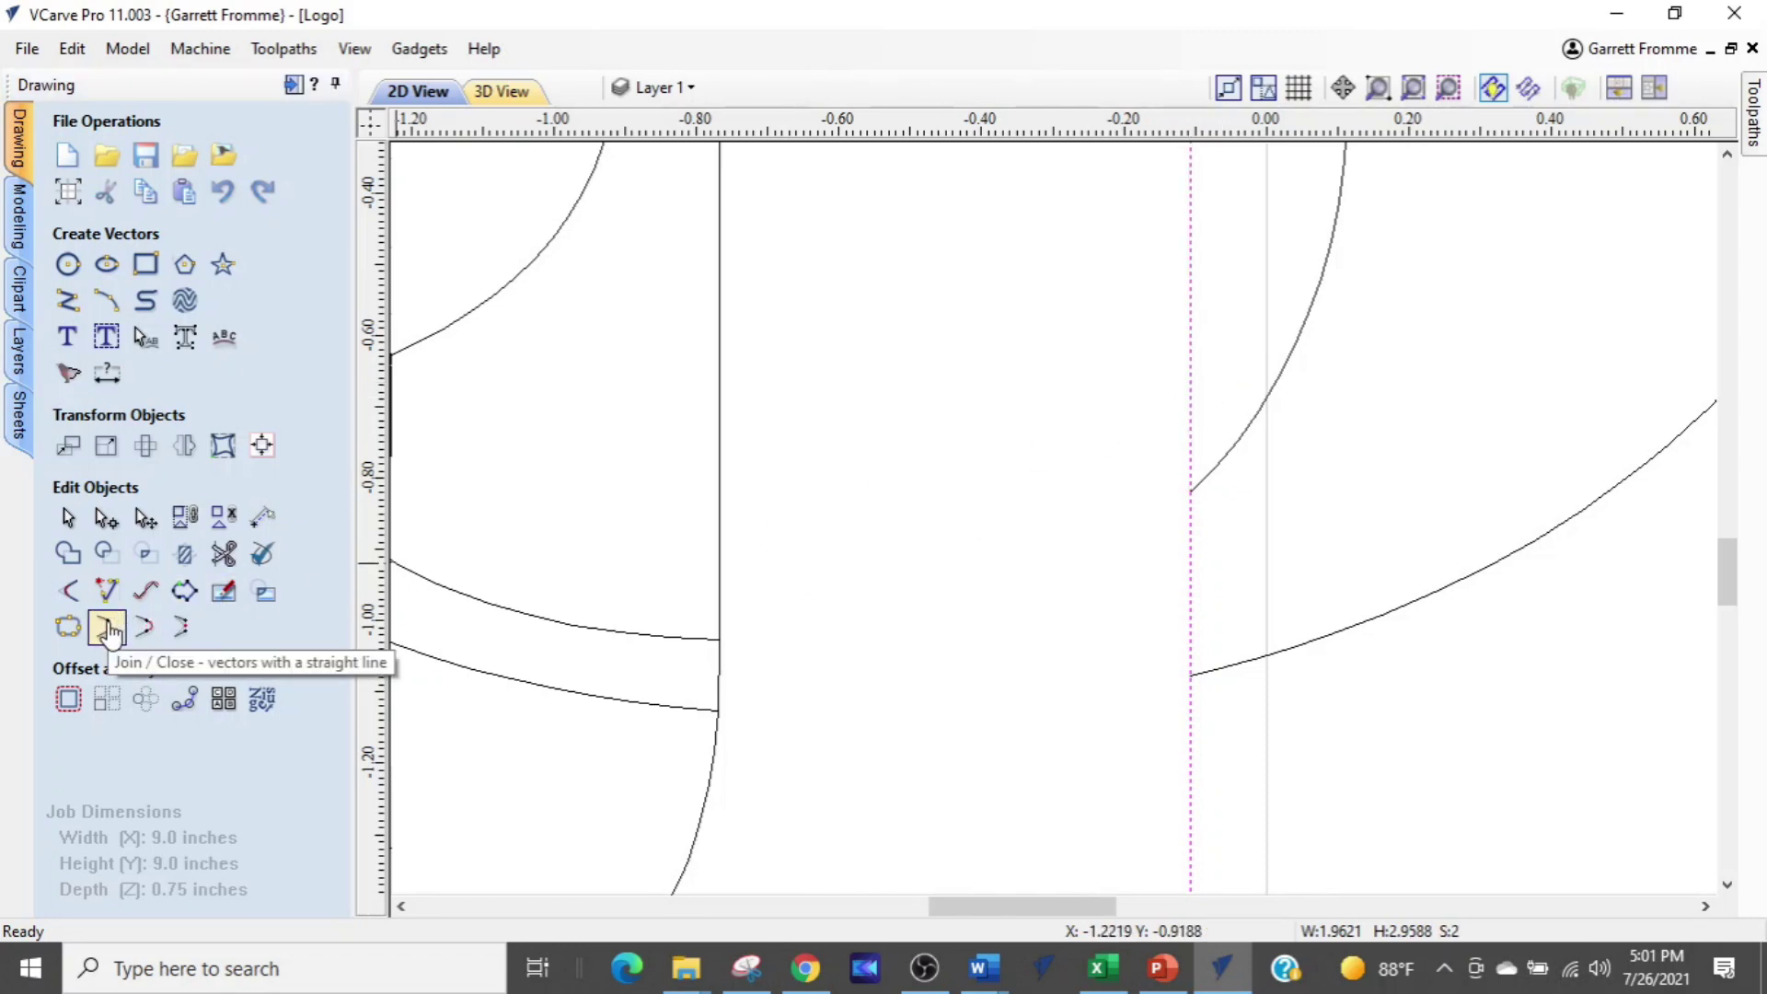
scroll(699, 790, down, 2)
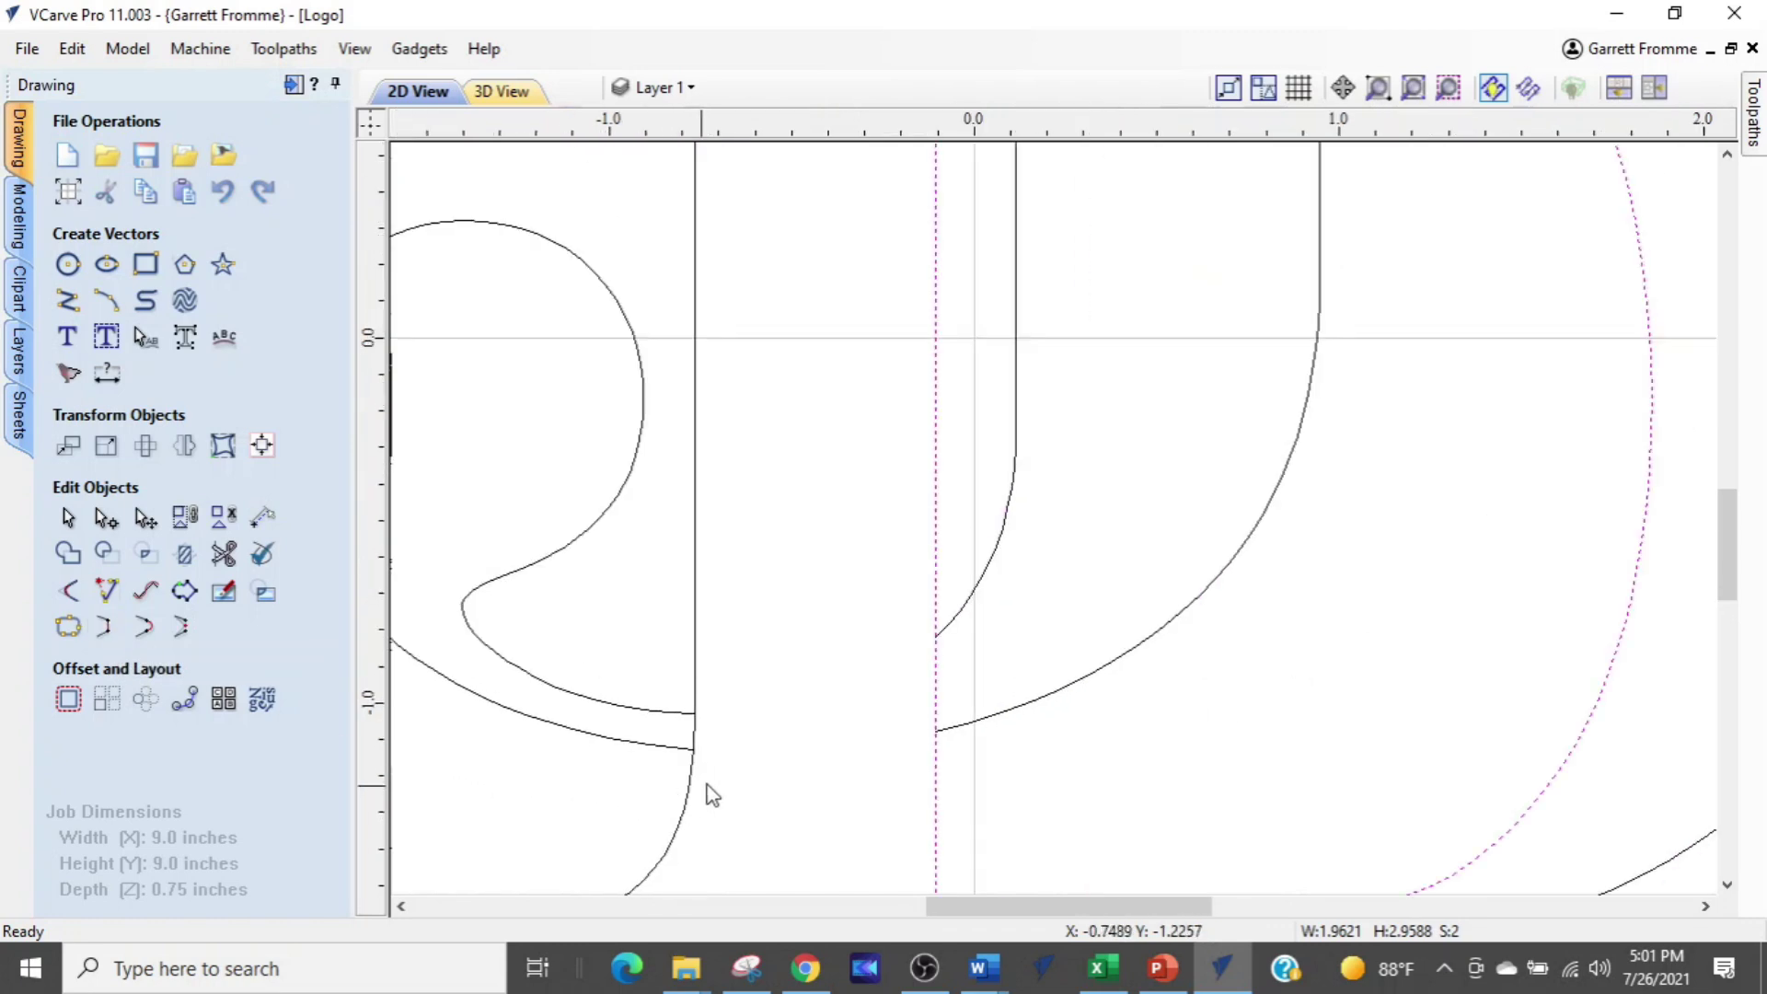
click(892, 548)
Select the D's inner outline to check the join and inspect its open ends near the J's stem
scroll(892, 548, up, 1)
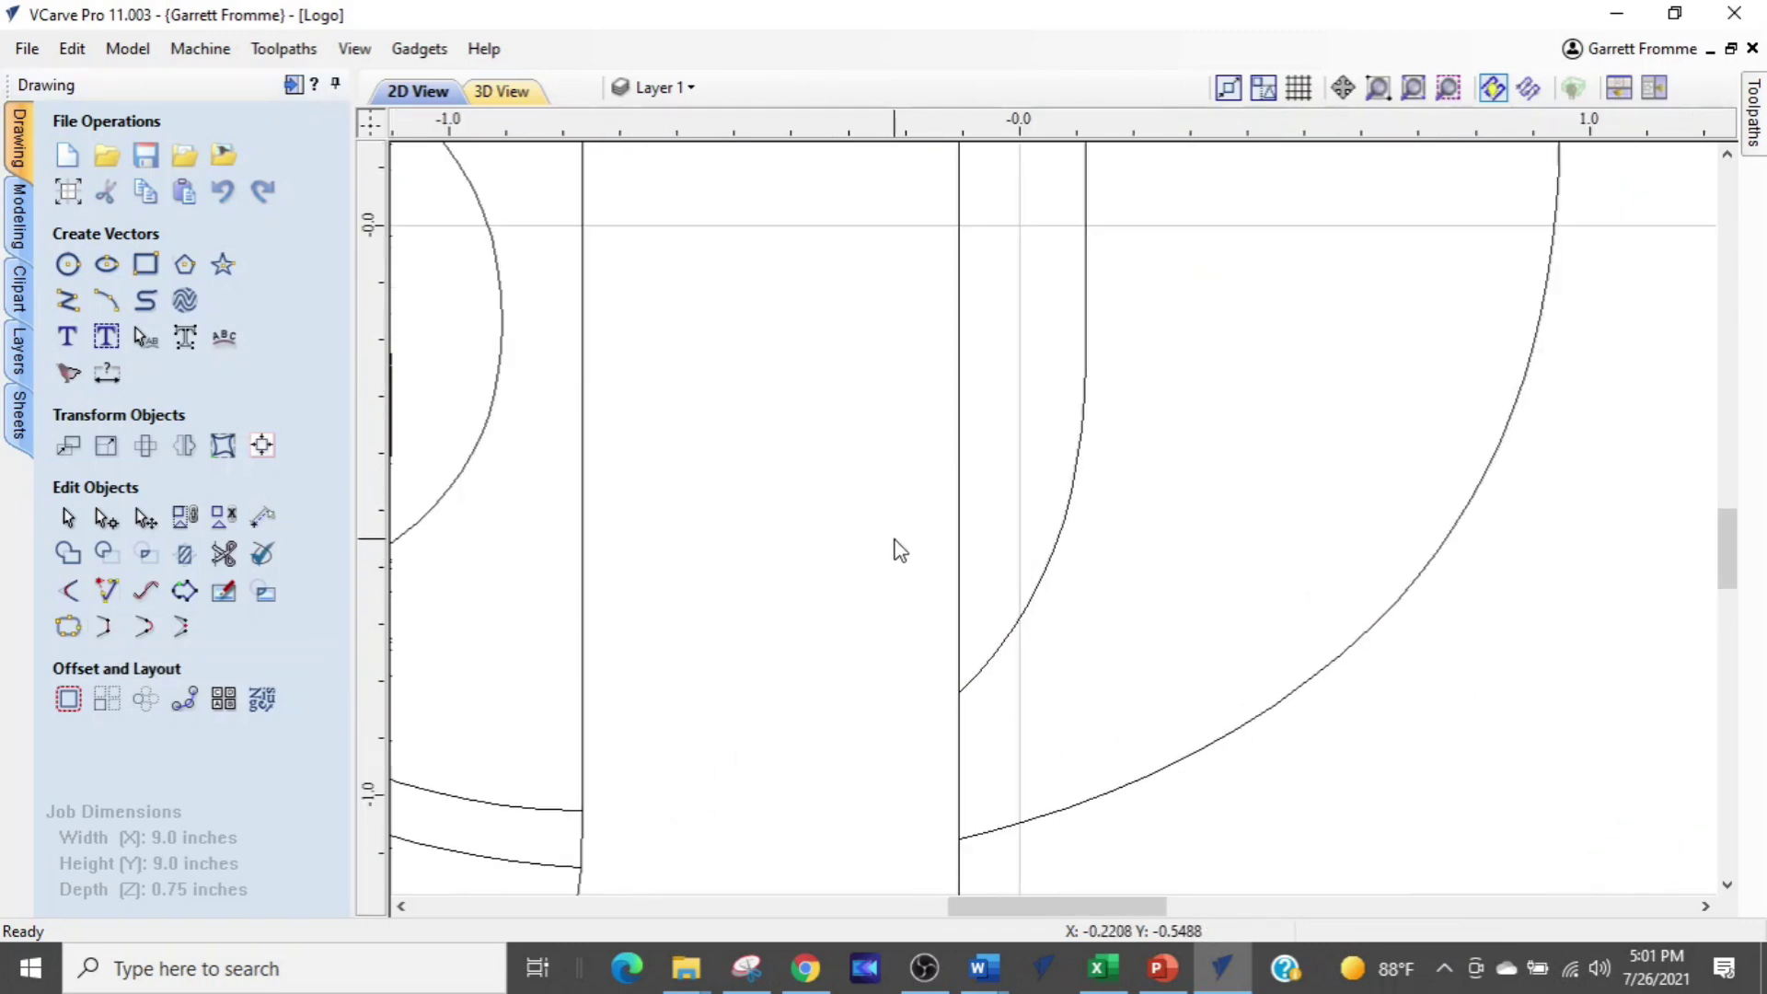
click(959, 559)
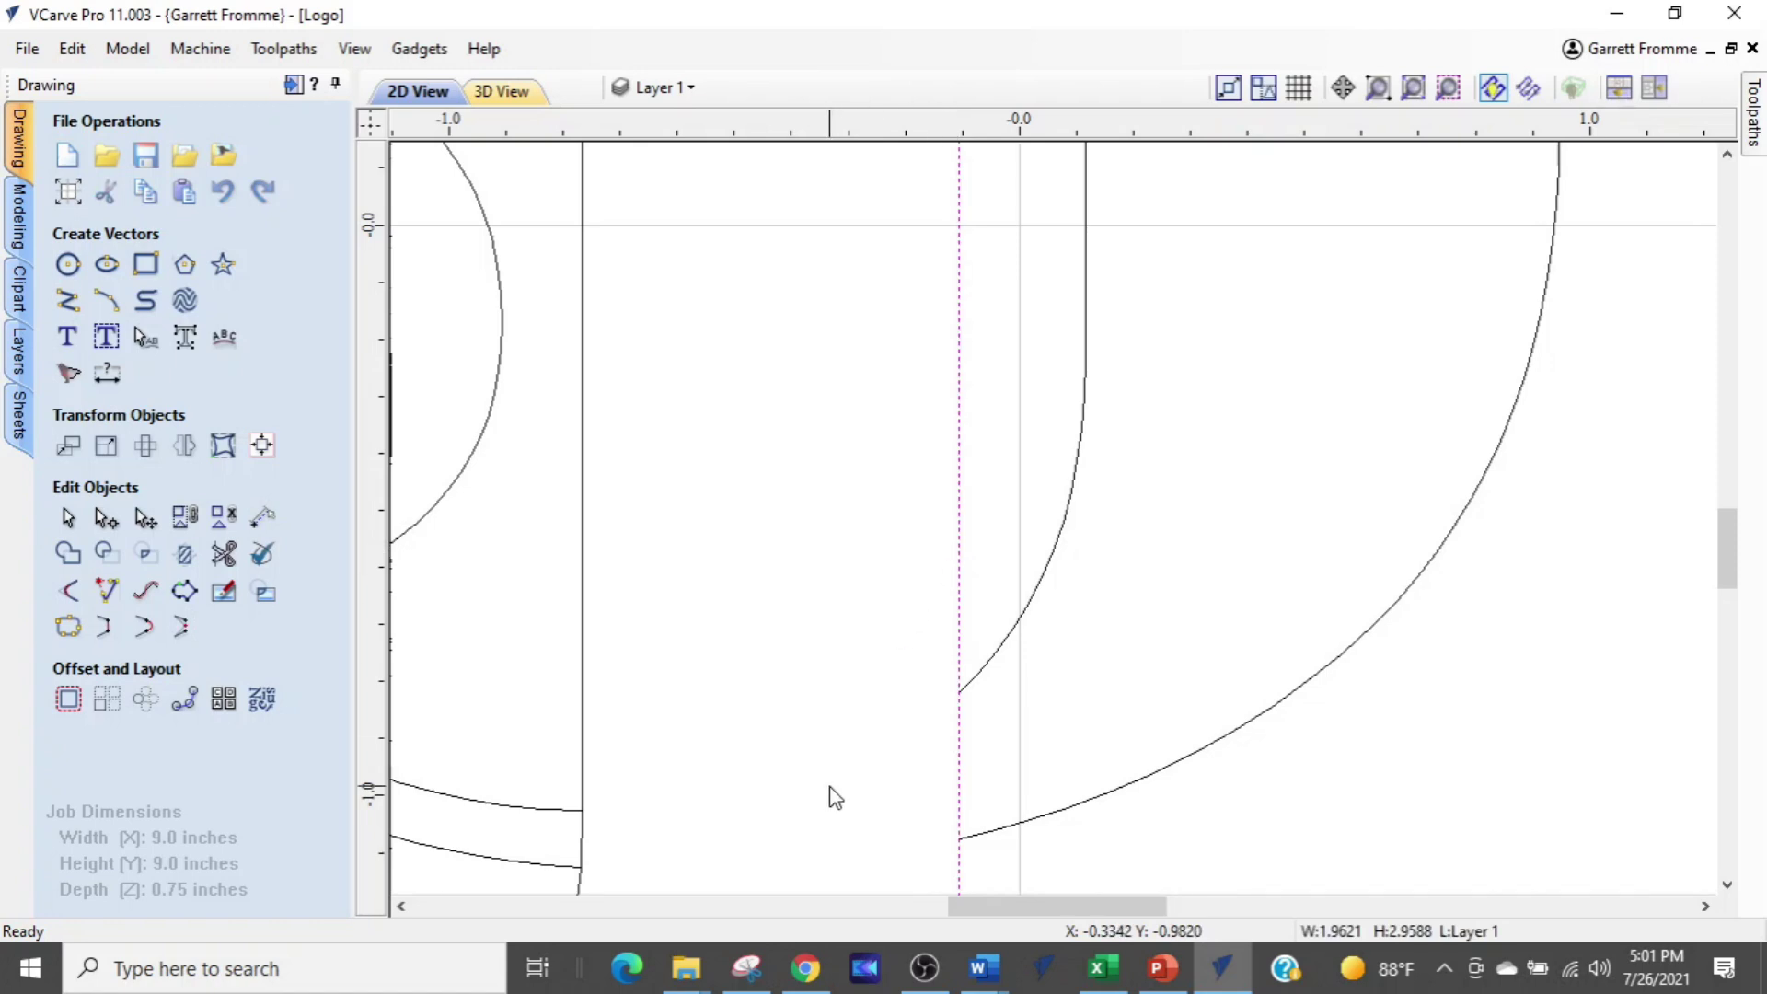
scroll(834, 797, down, 2)
scroll(989, 446, up, 2)
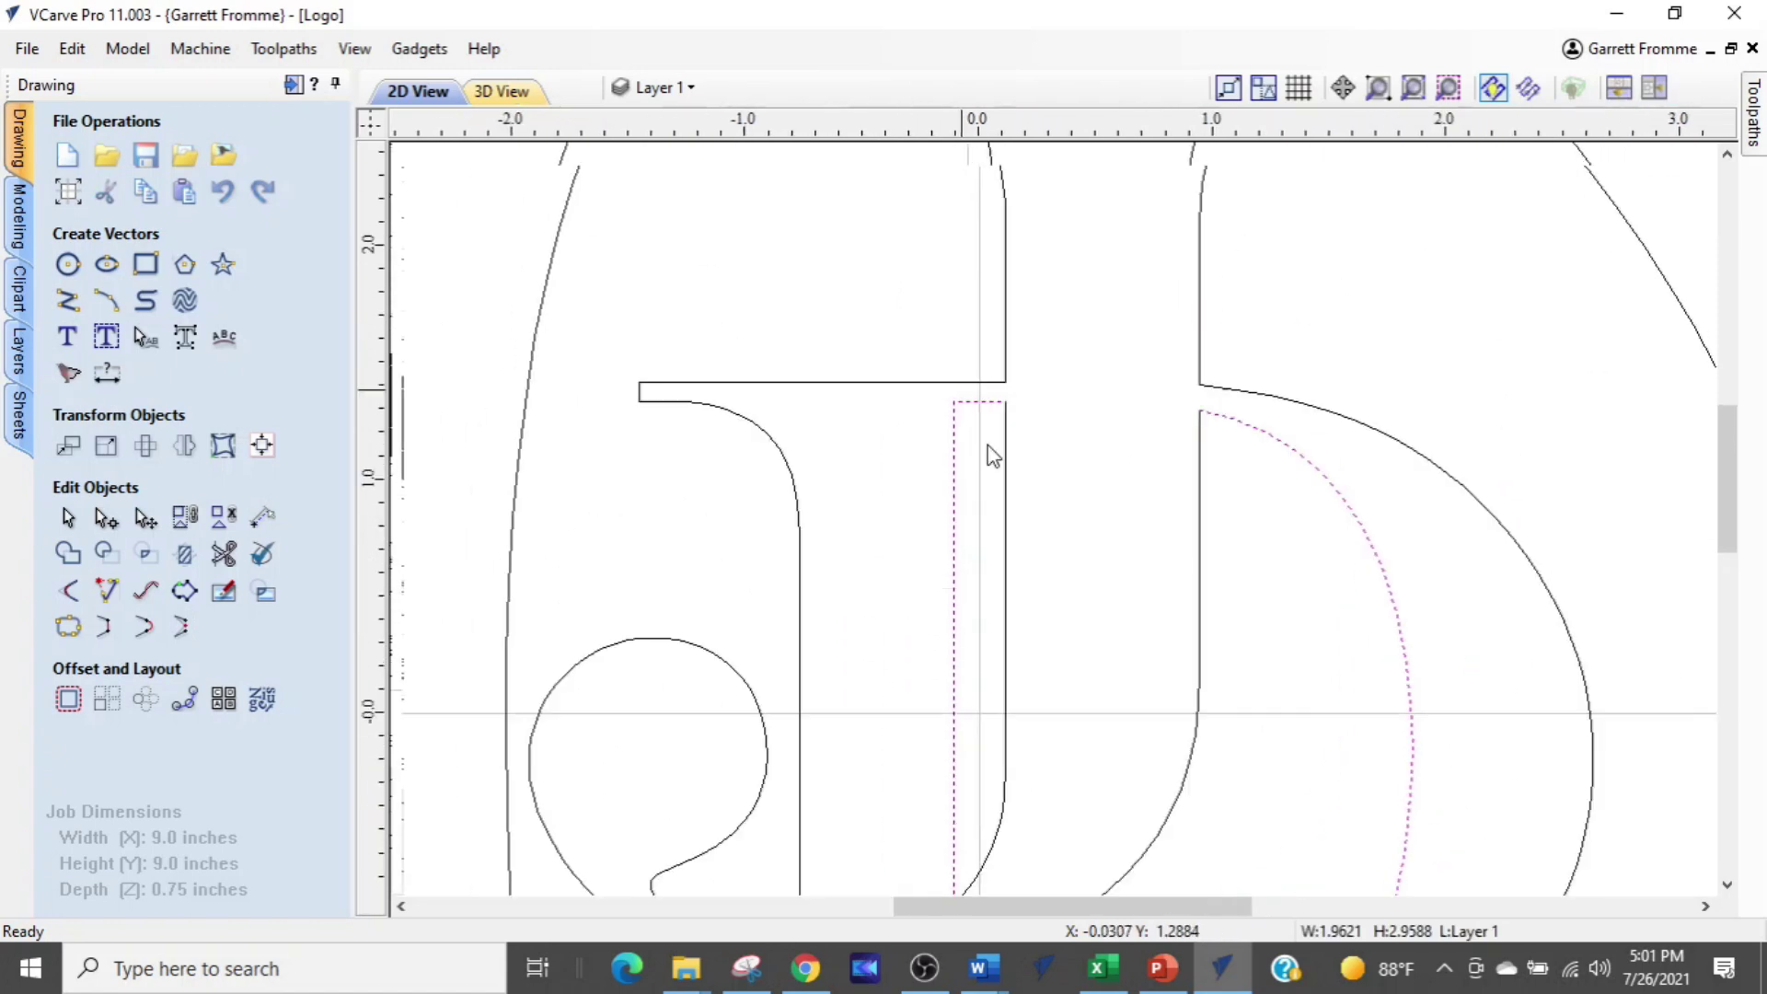
Draw a vertical polyline about 0.08 inches long across the gap in the J's left stem edge, between the D's top-bar line ends
scroll(1196, 441, up, 1)
middle_drag(1159, 642, 1100, 477)
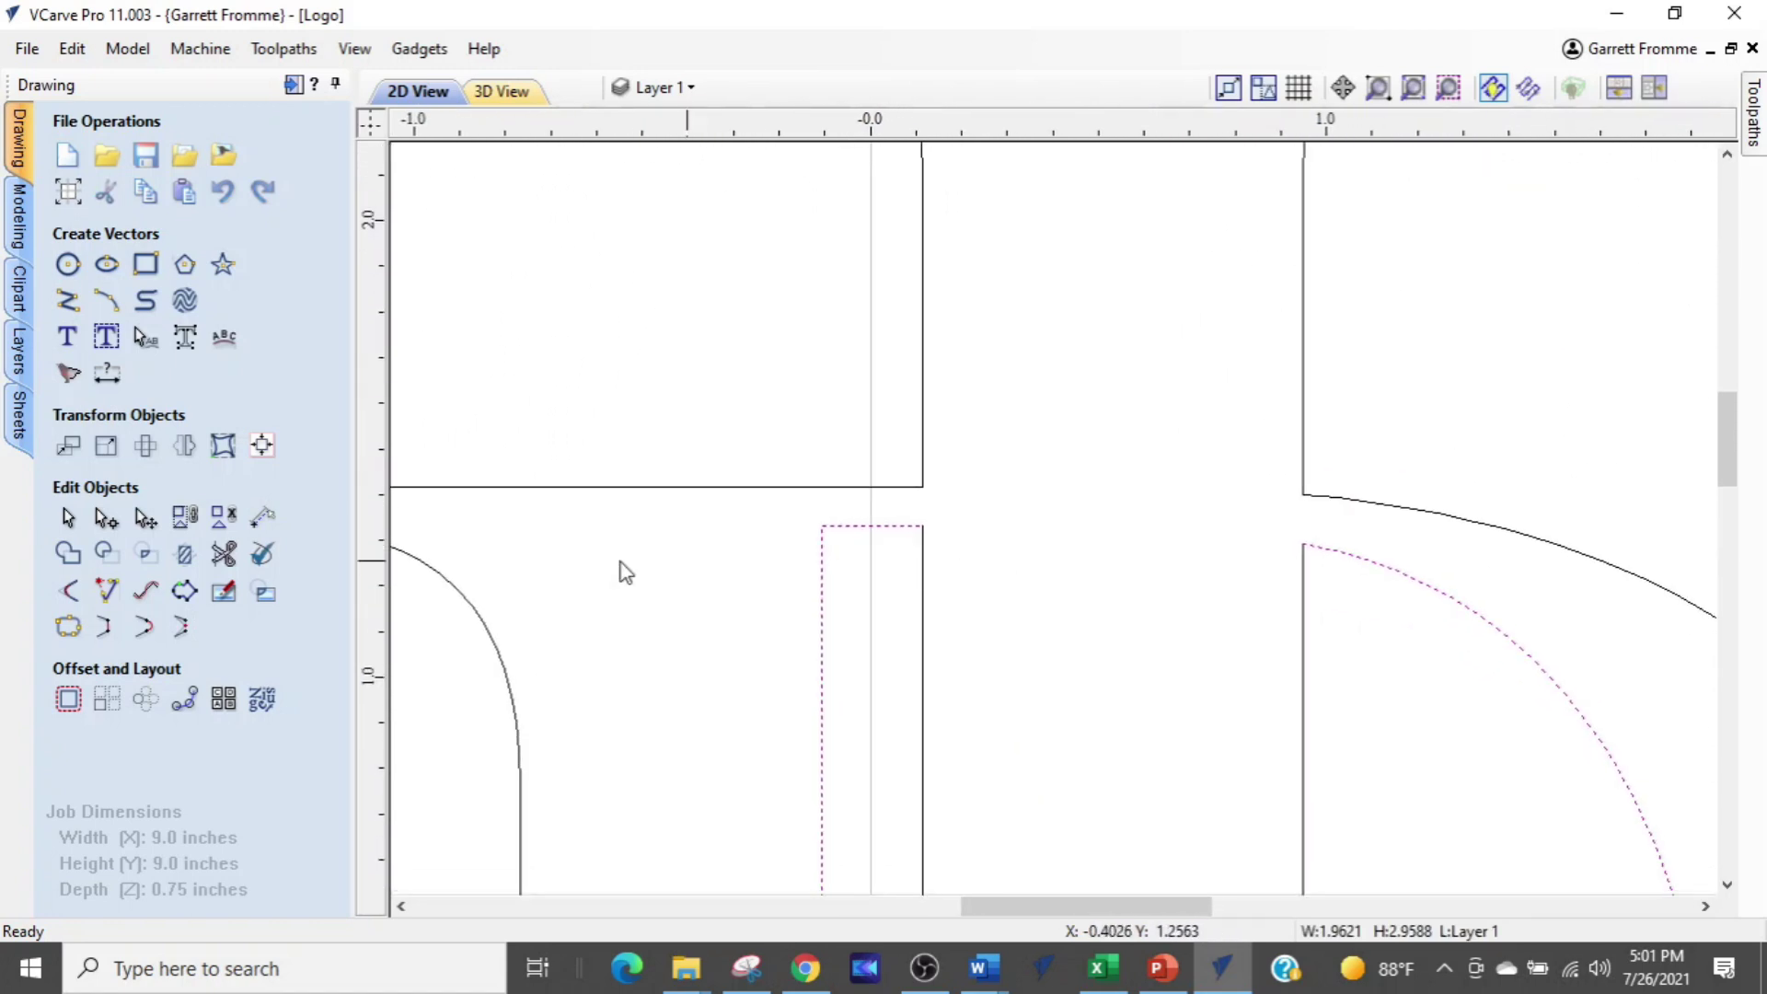
click(696, 609)
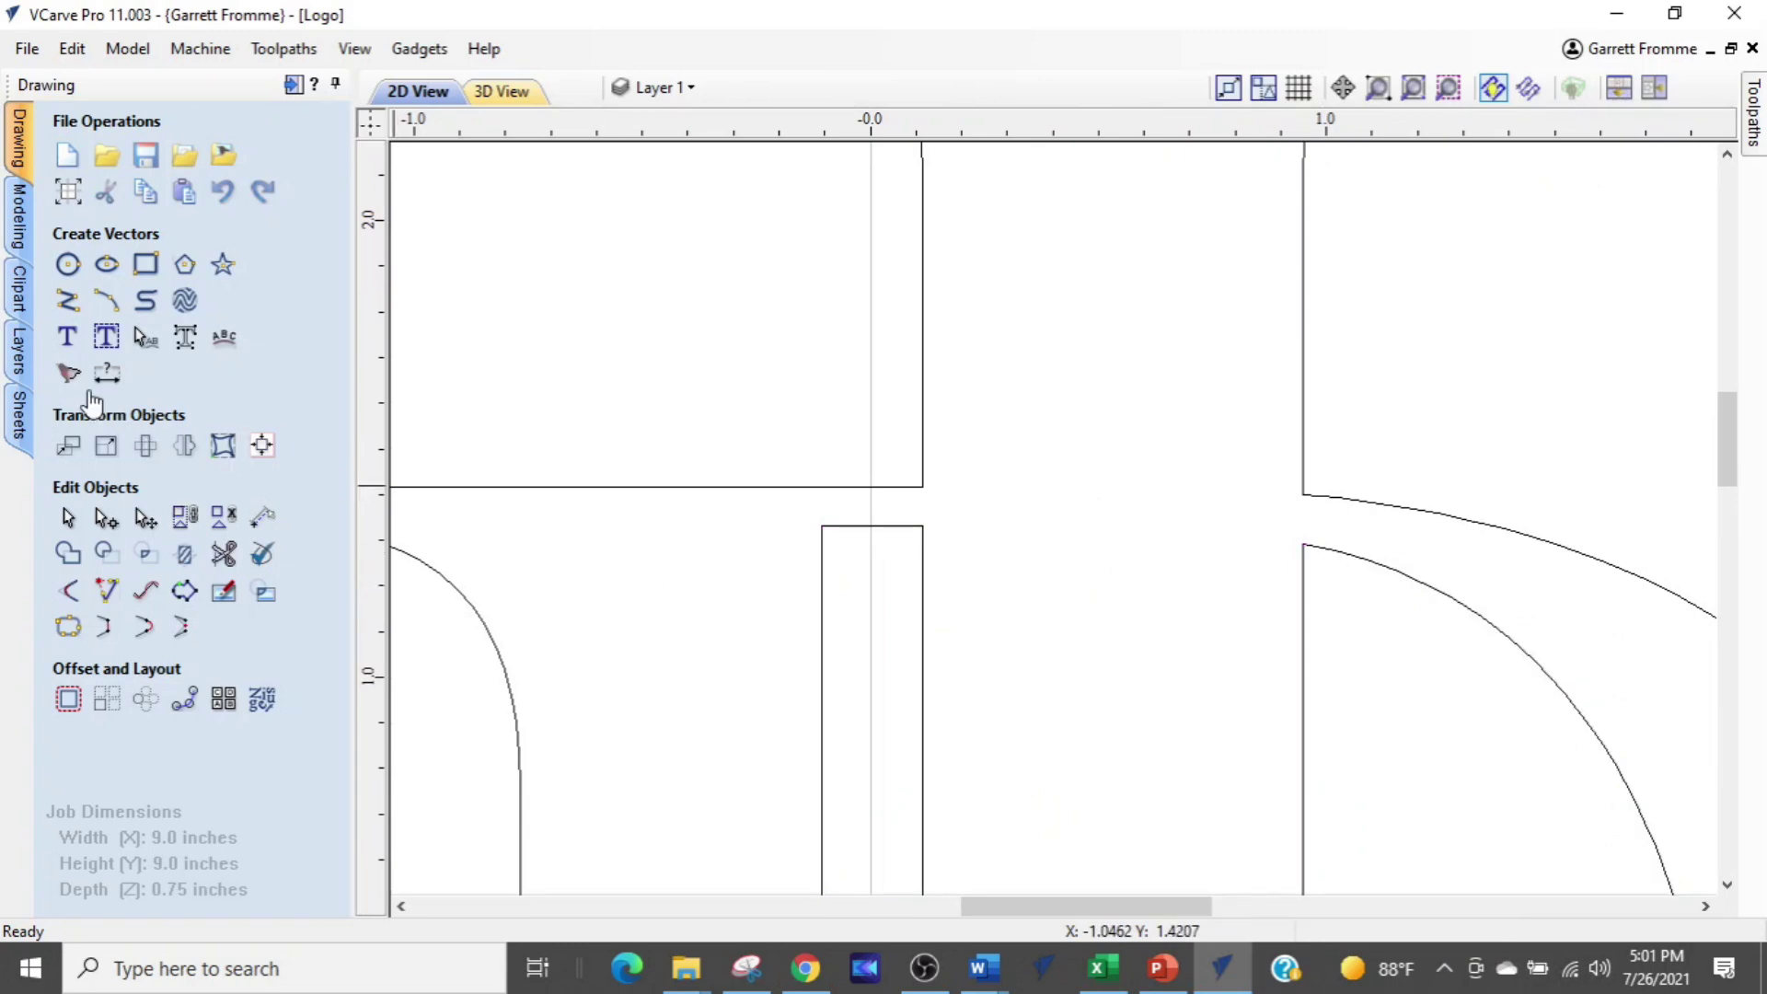
click(74, 308)
scroll(957, 494, up, 4)
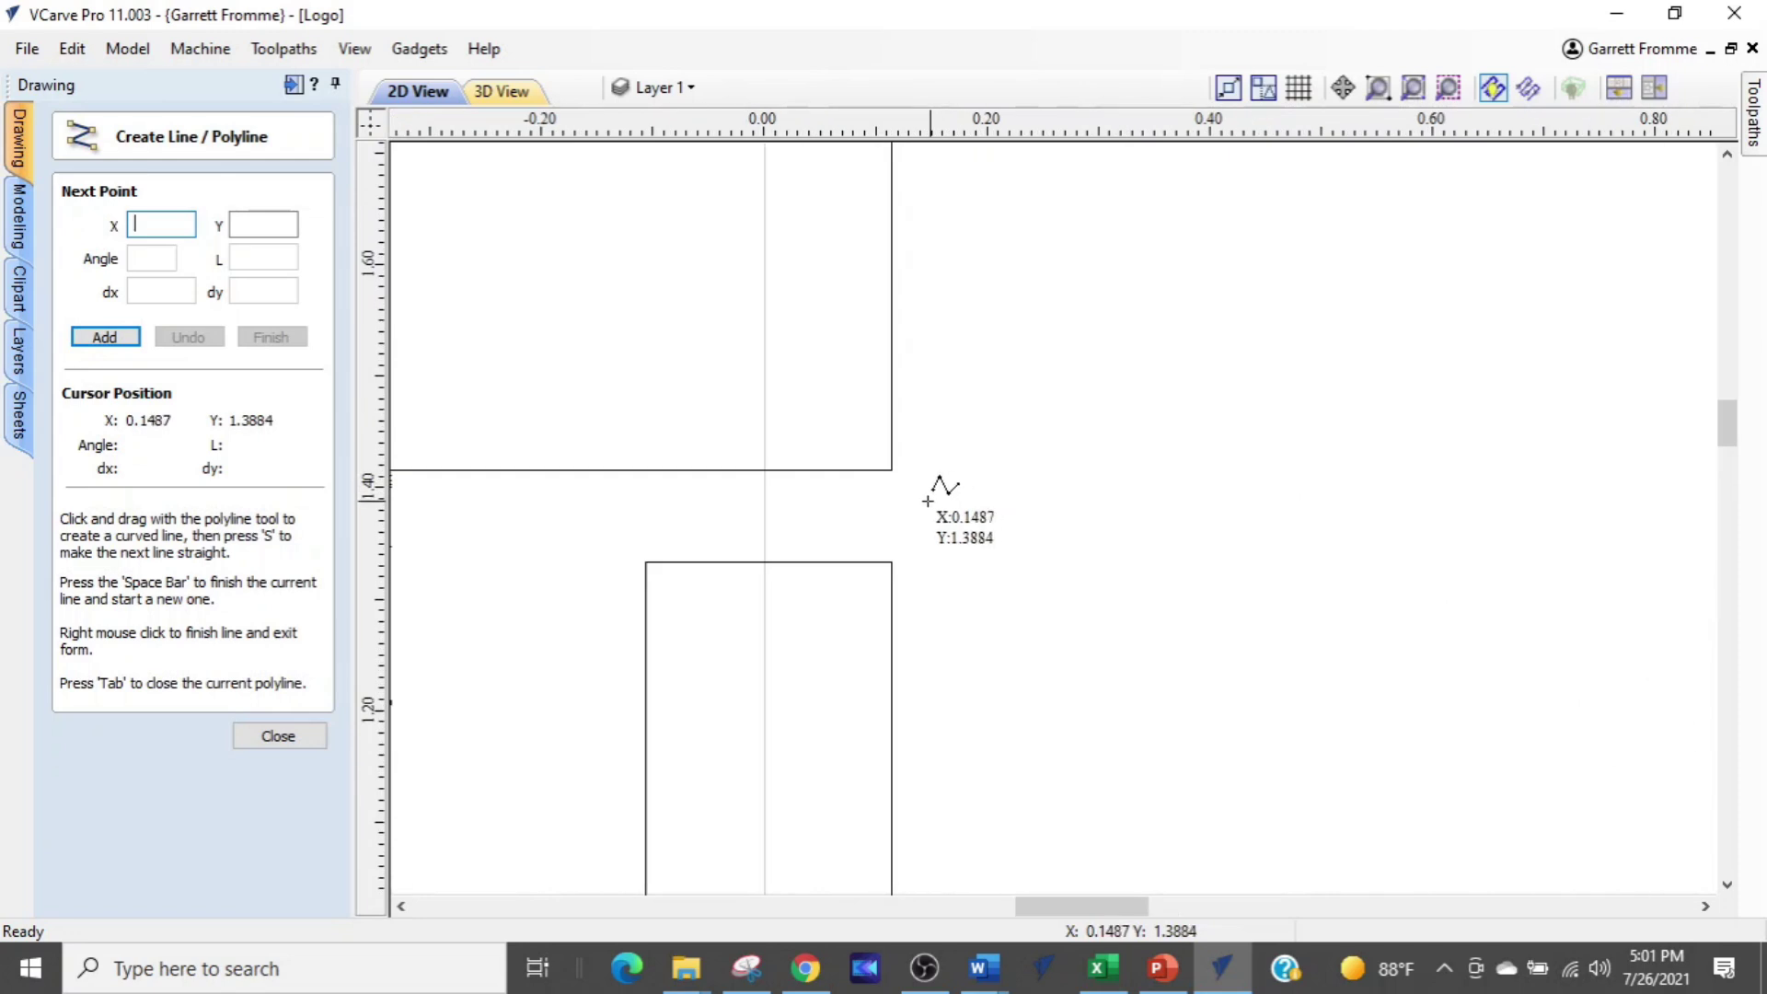
click(888, 469)
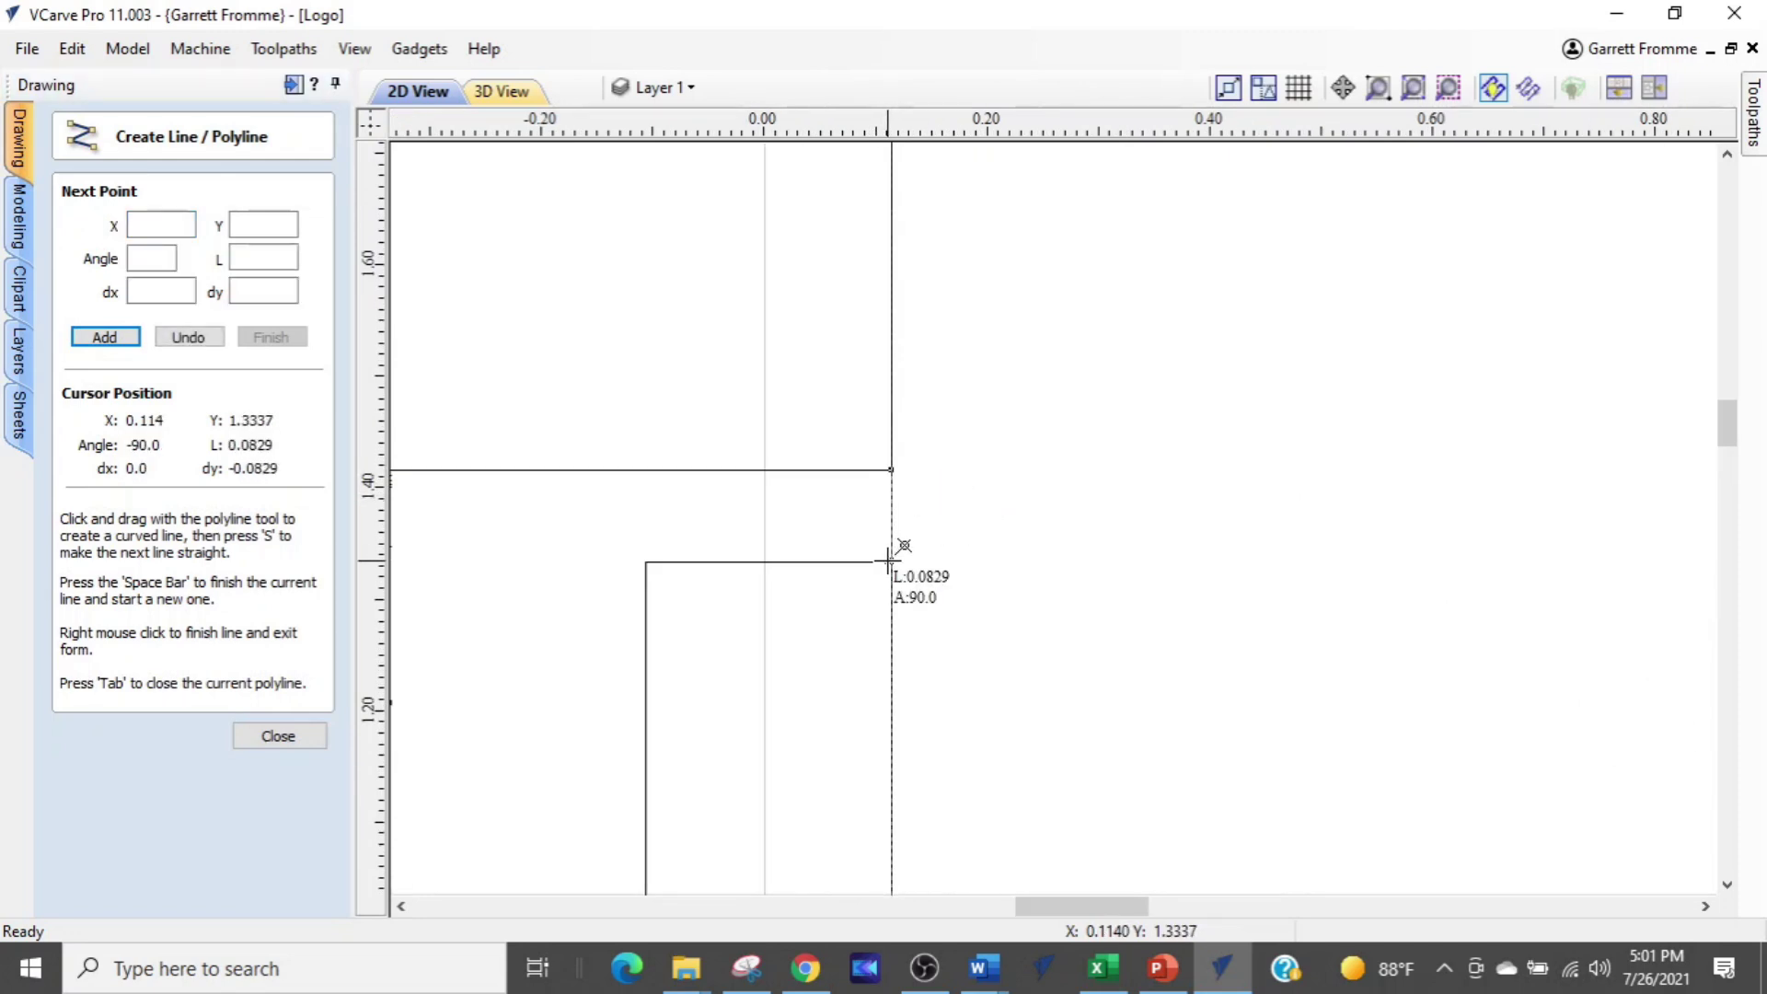
click(890, 561)
scroll(1297, 524, down, 3)
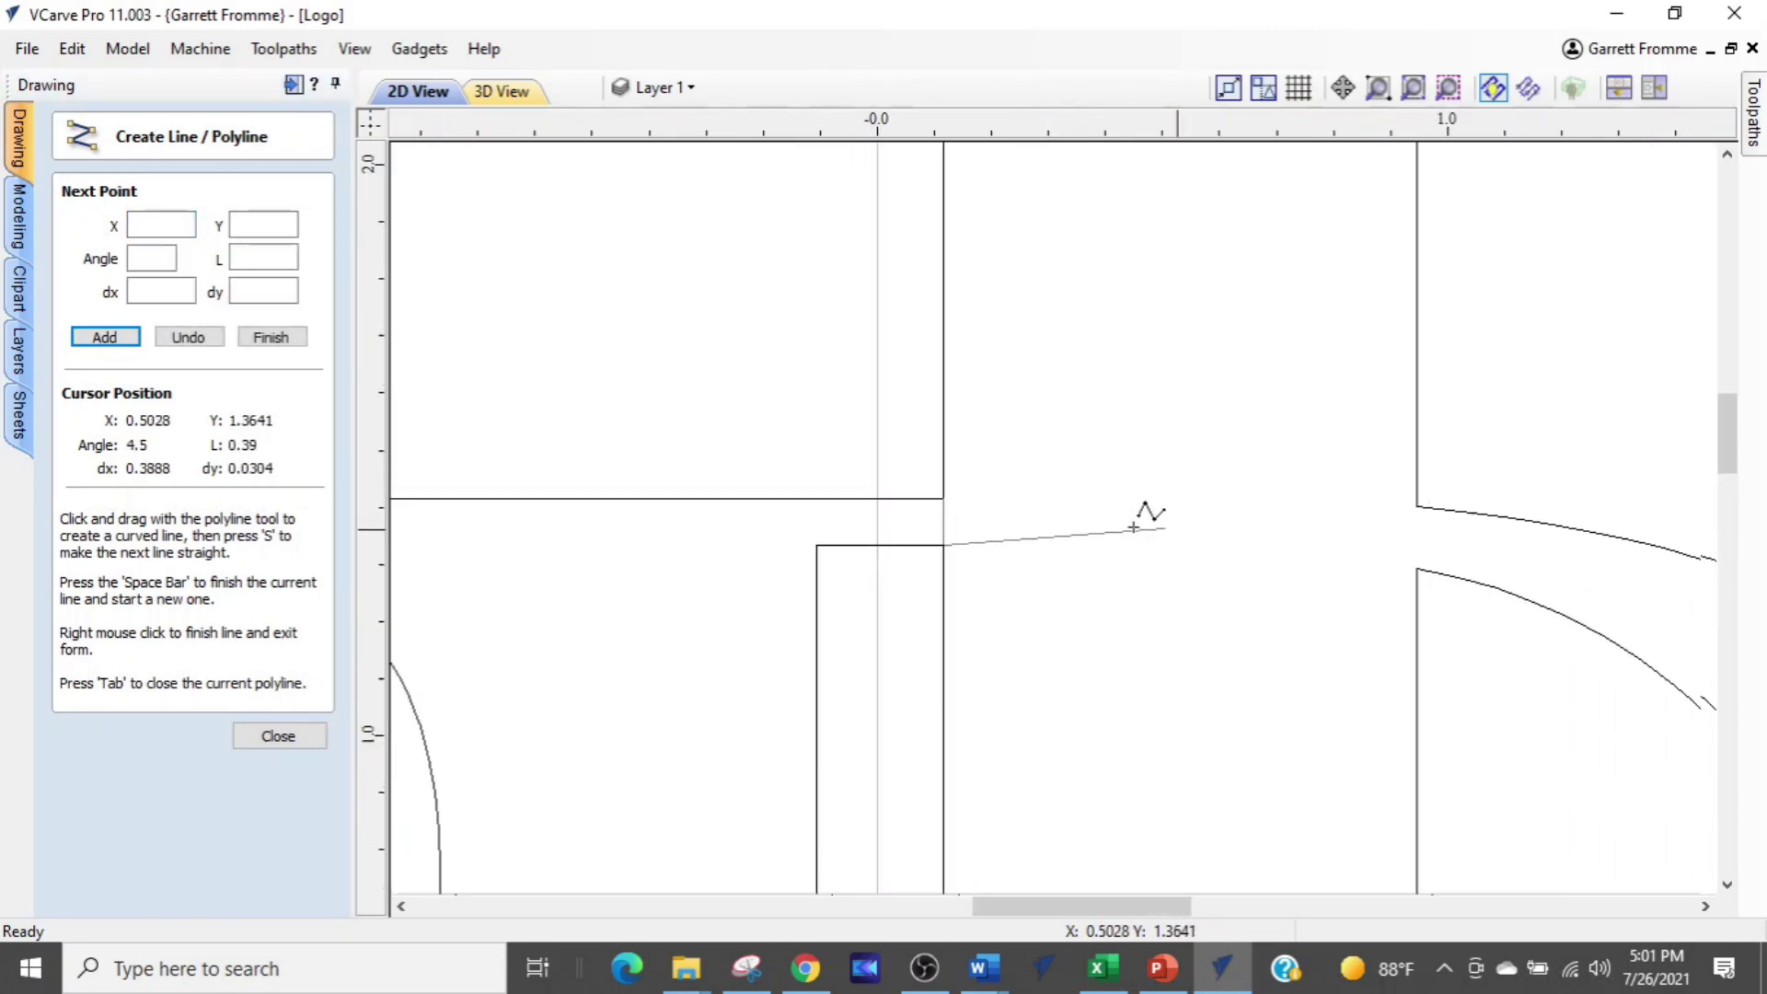
key(space)
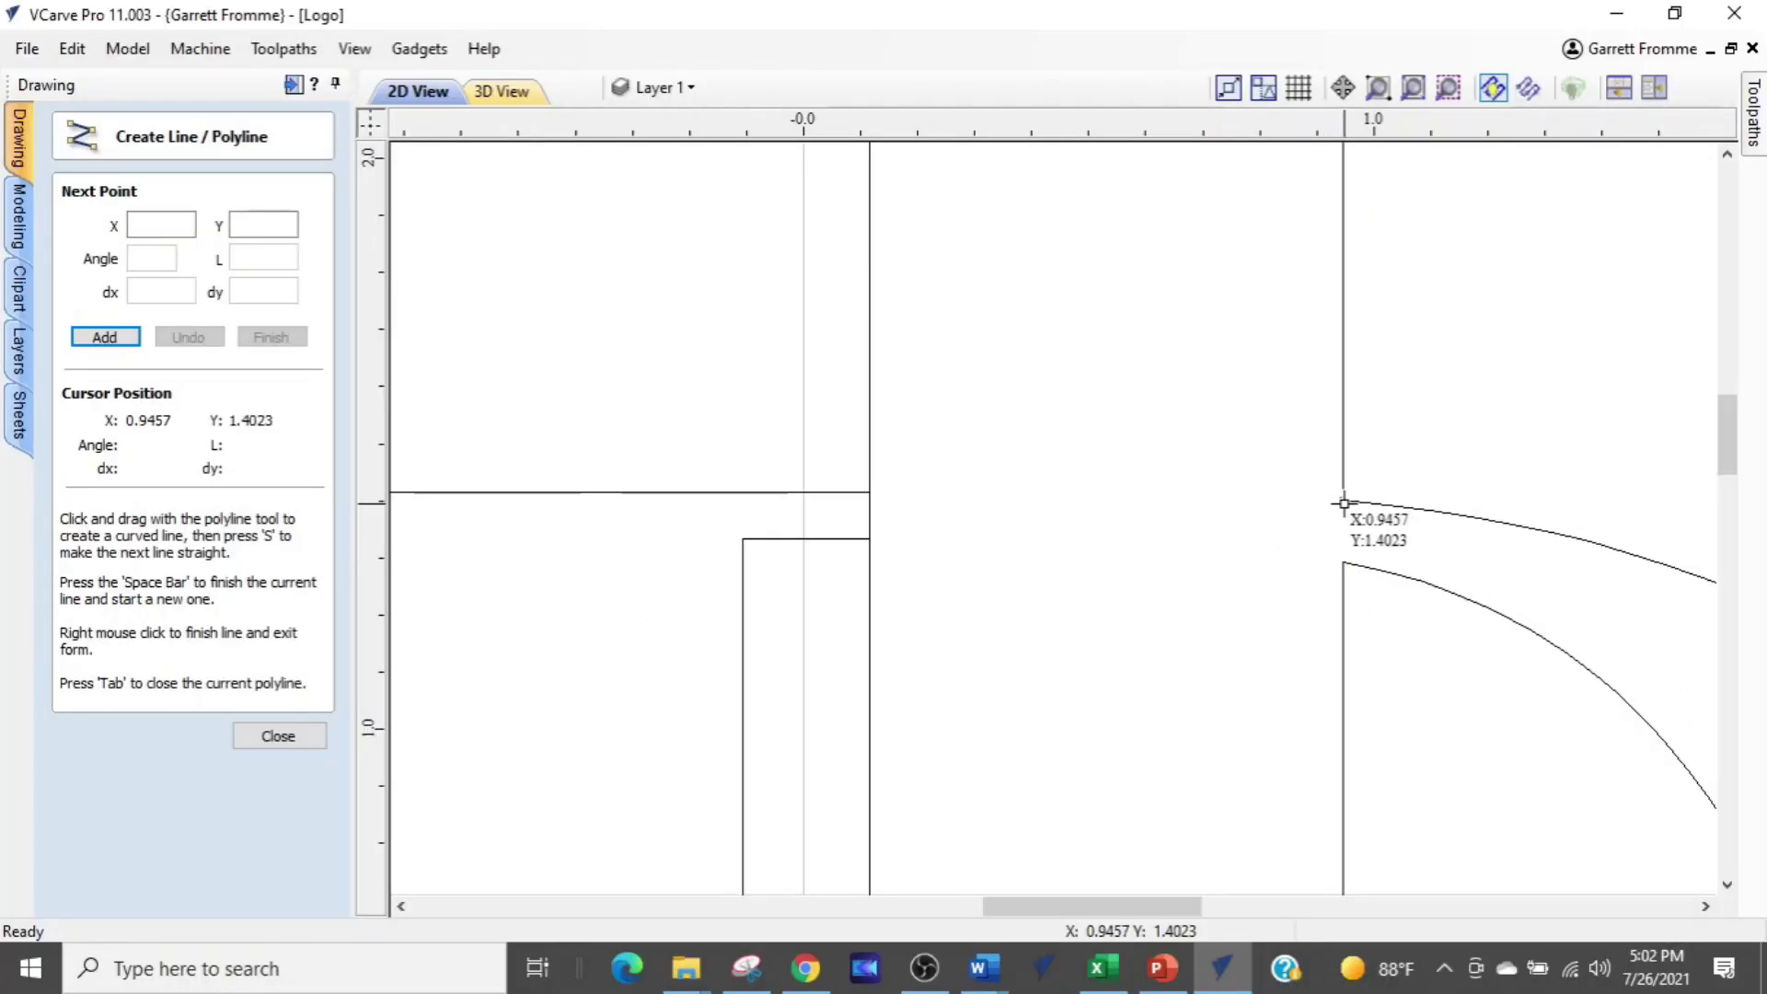
Draw a second vertical polyline about 0.11 inches long across the gap in the J's right stem edge, between the D's two curve ends
click(1344, 502)
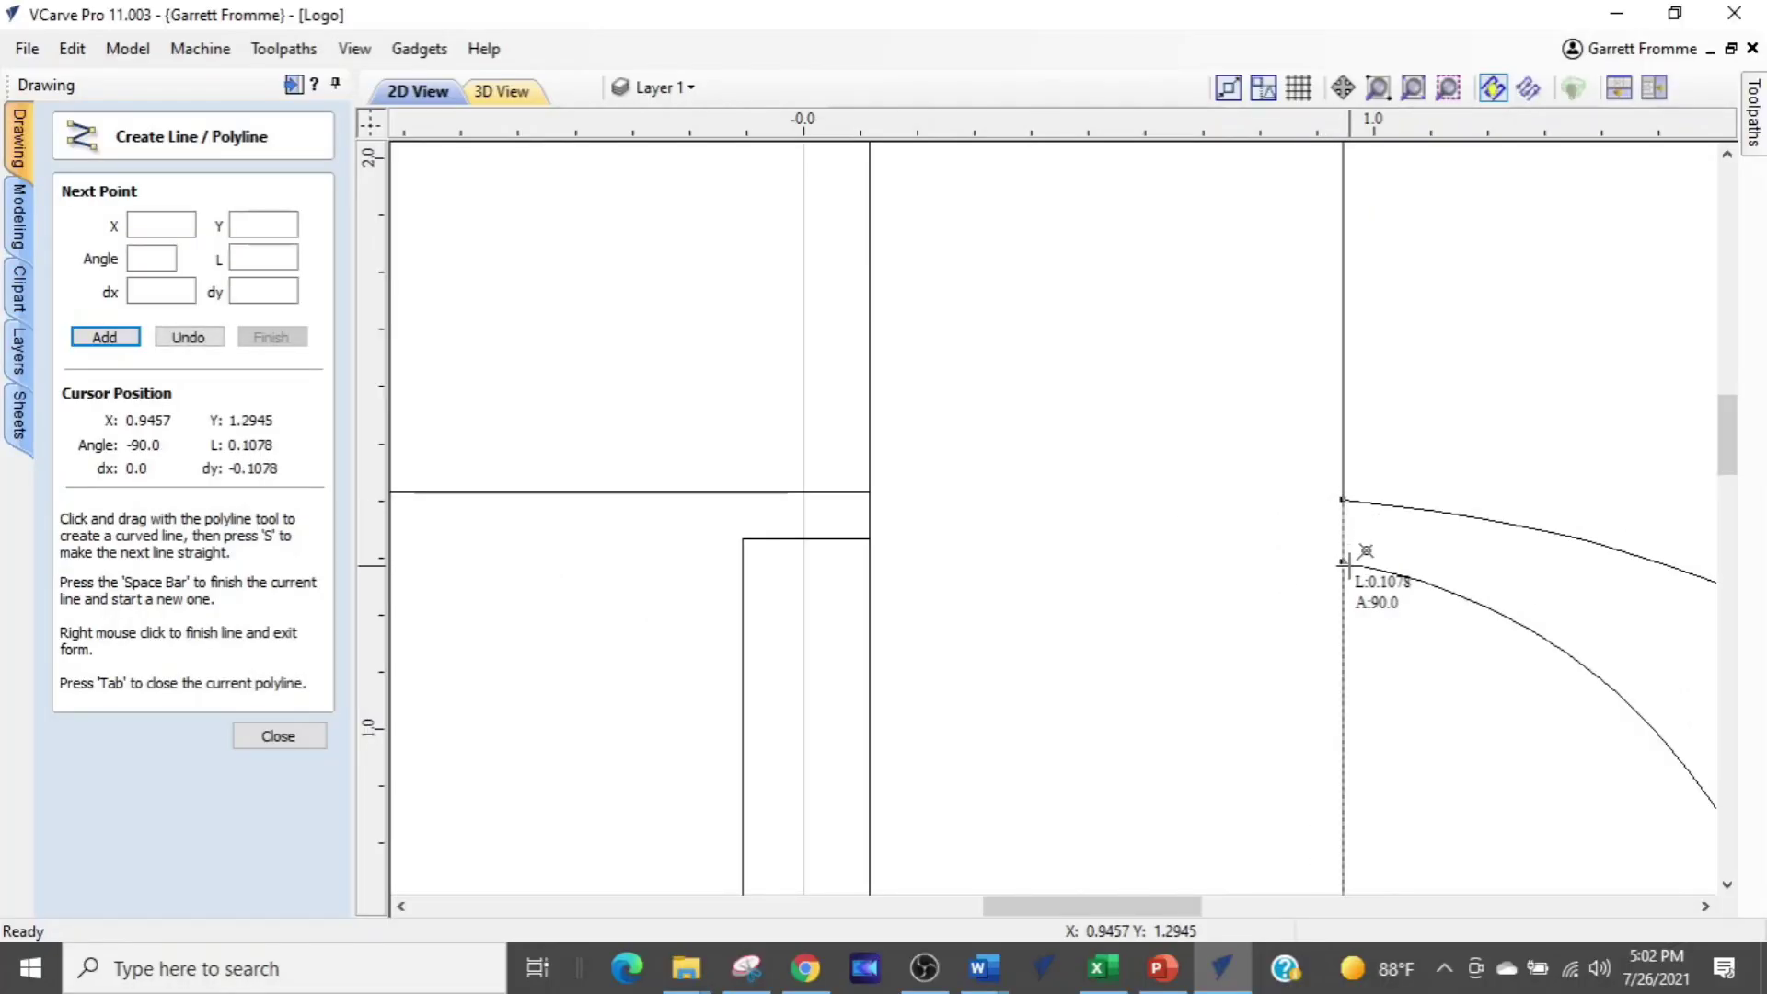
click(1344, 561)
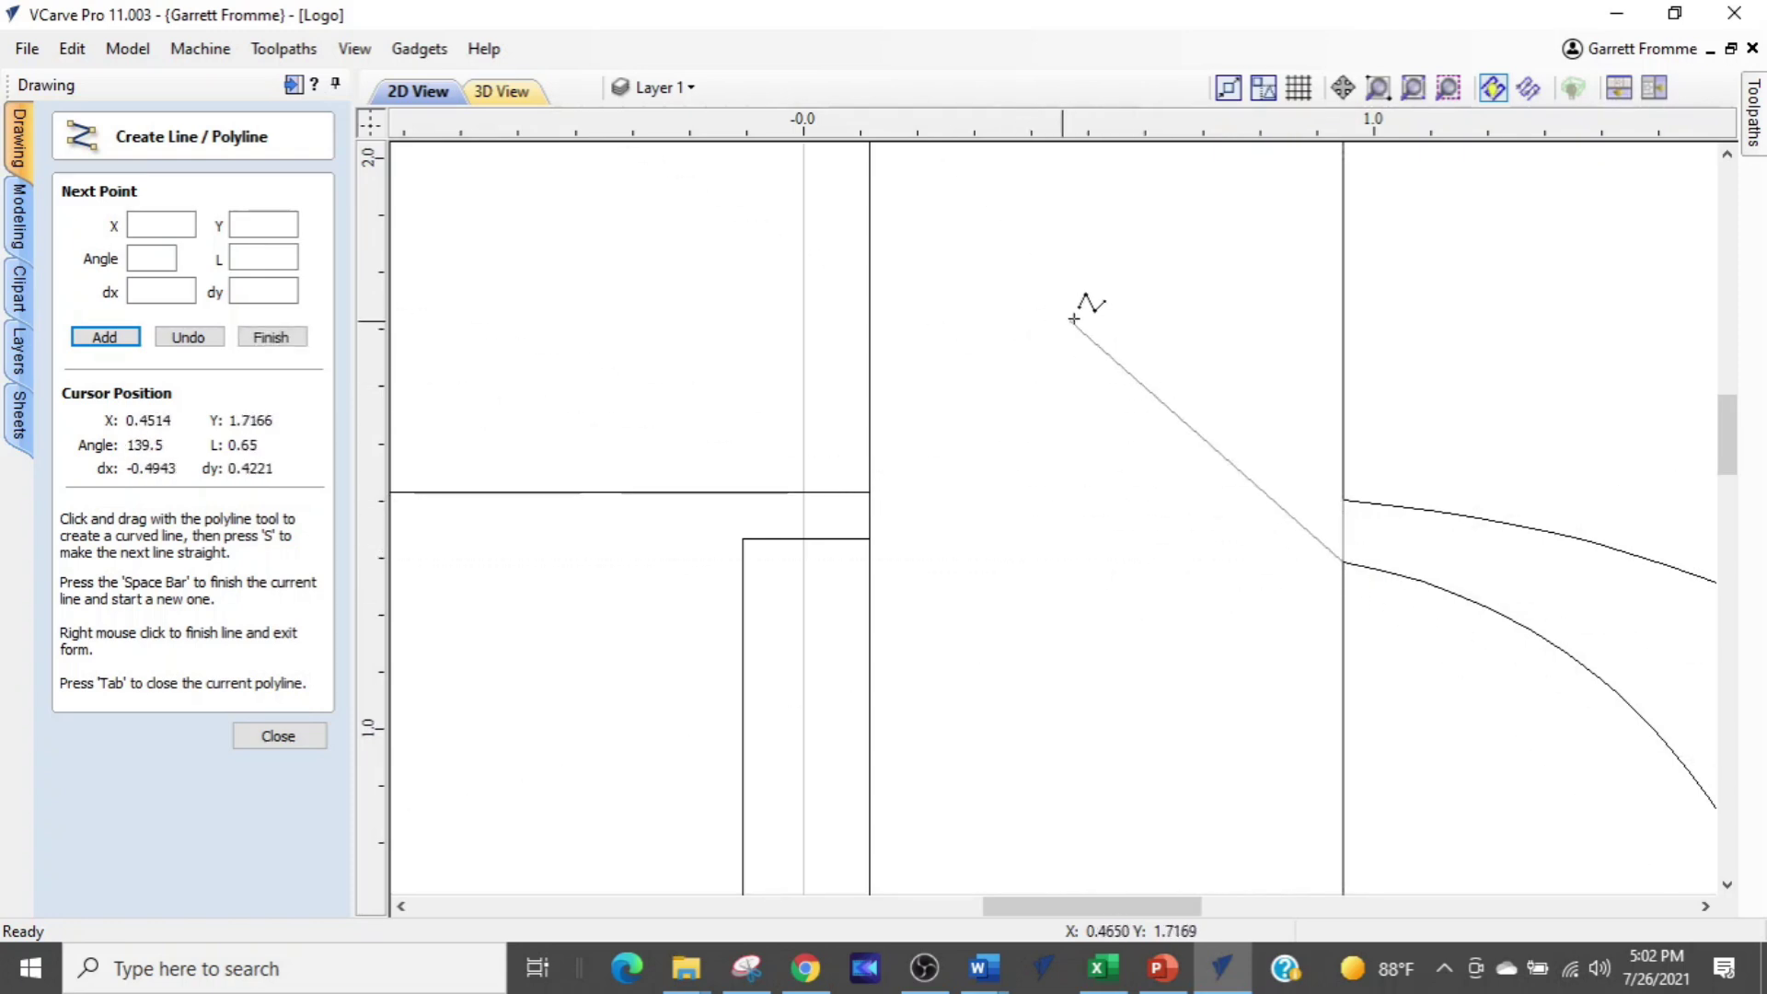
key(space)
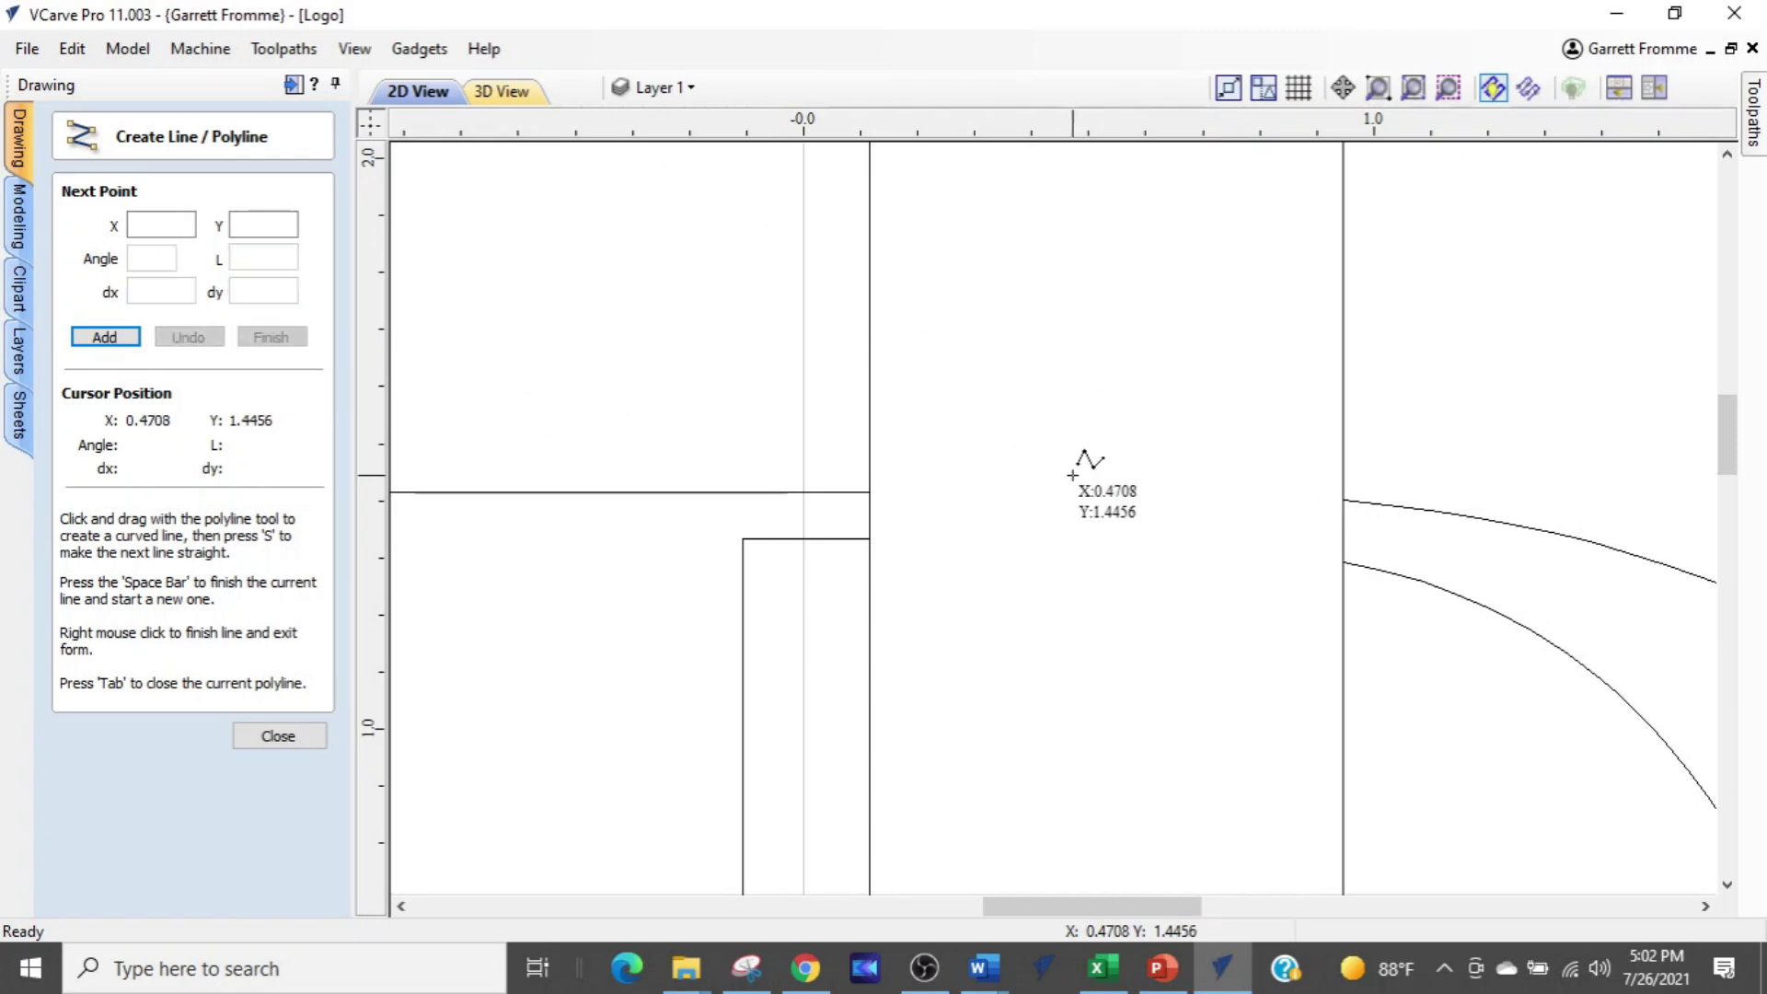
right_click(1079, 491)
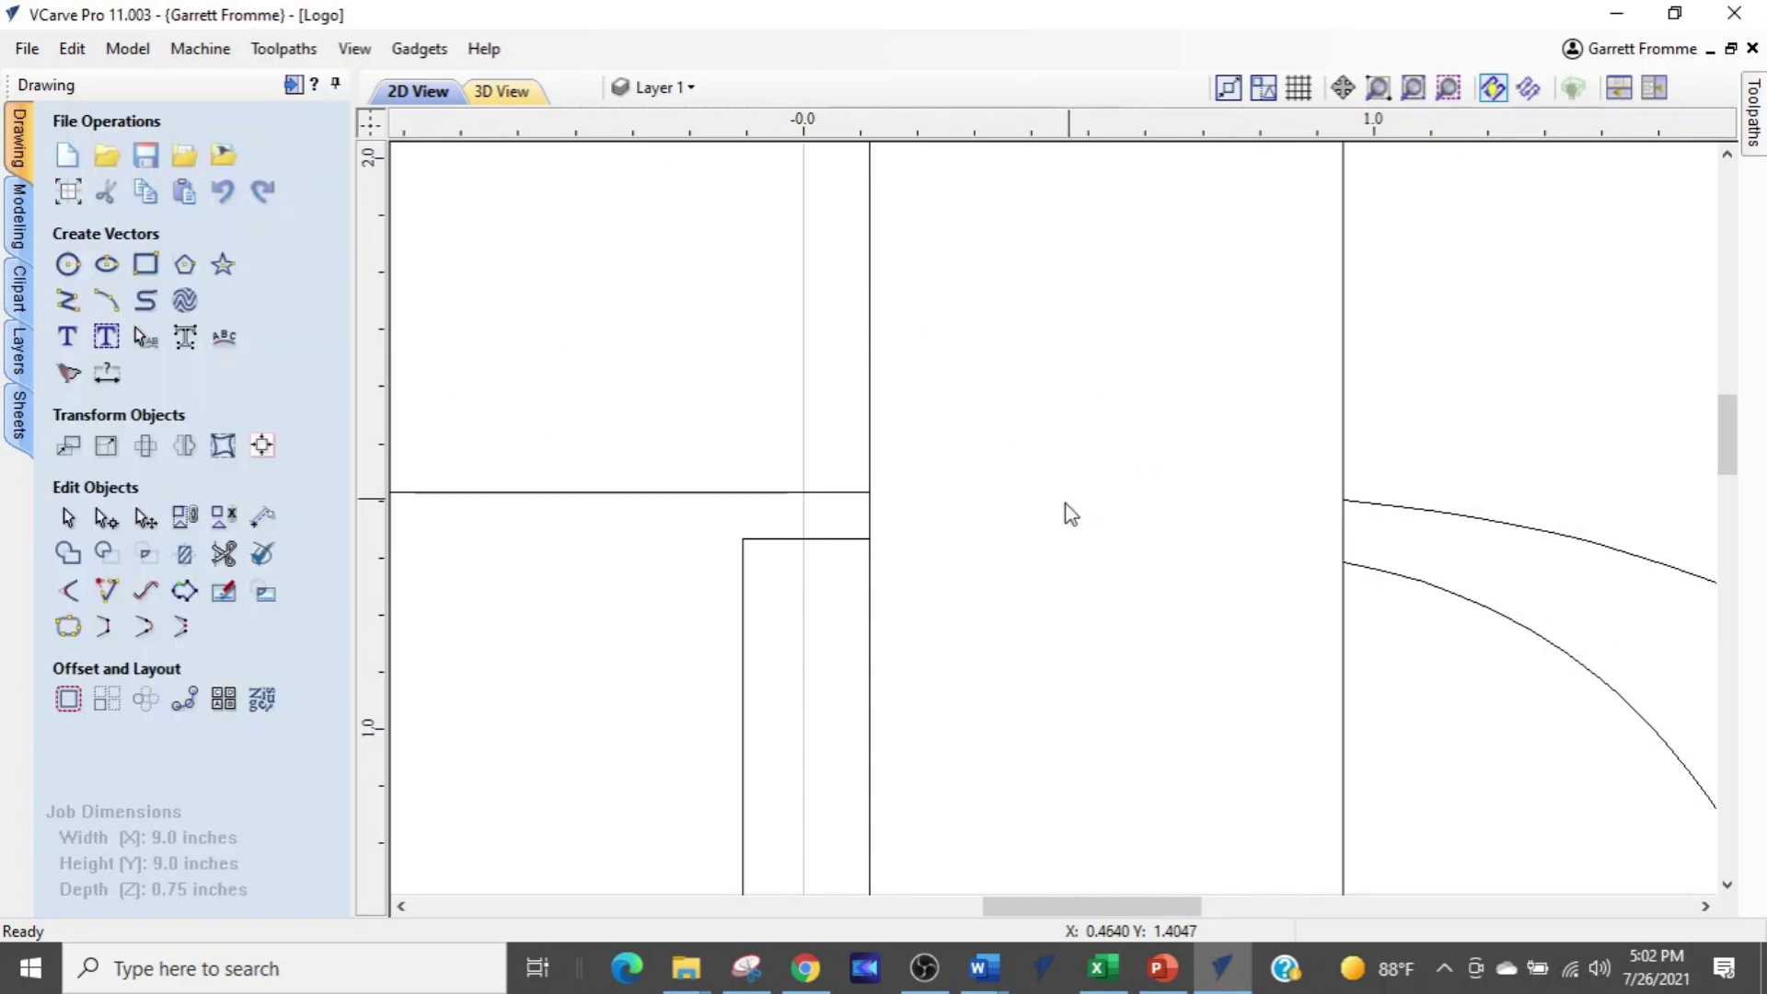
Join the new line on the J's left stem edge with the J's edges above and below it using the straight-line Join option
scroll(856, 550, up, 2)
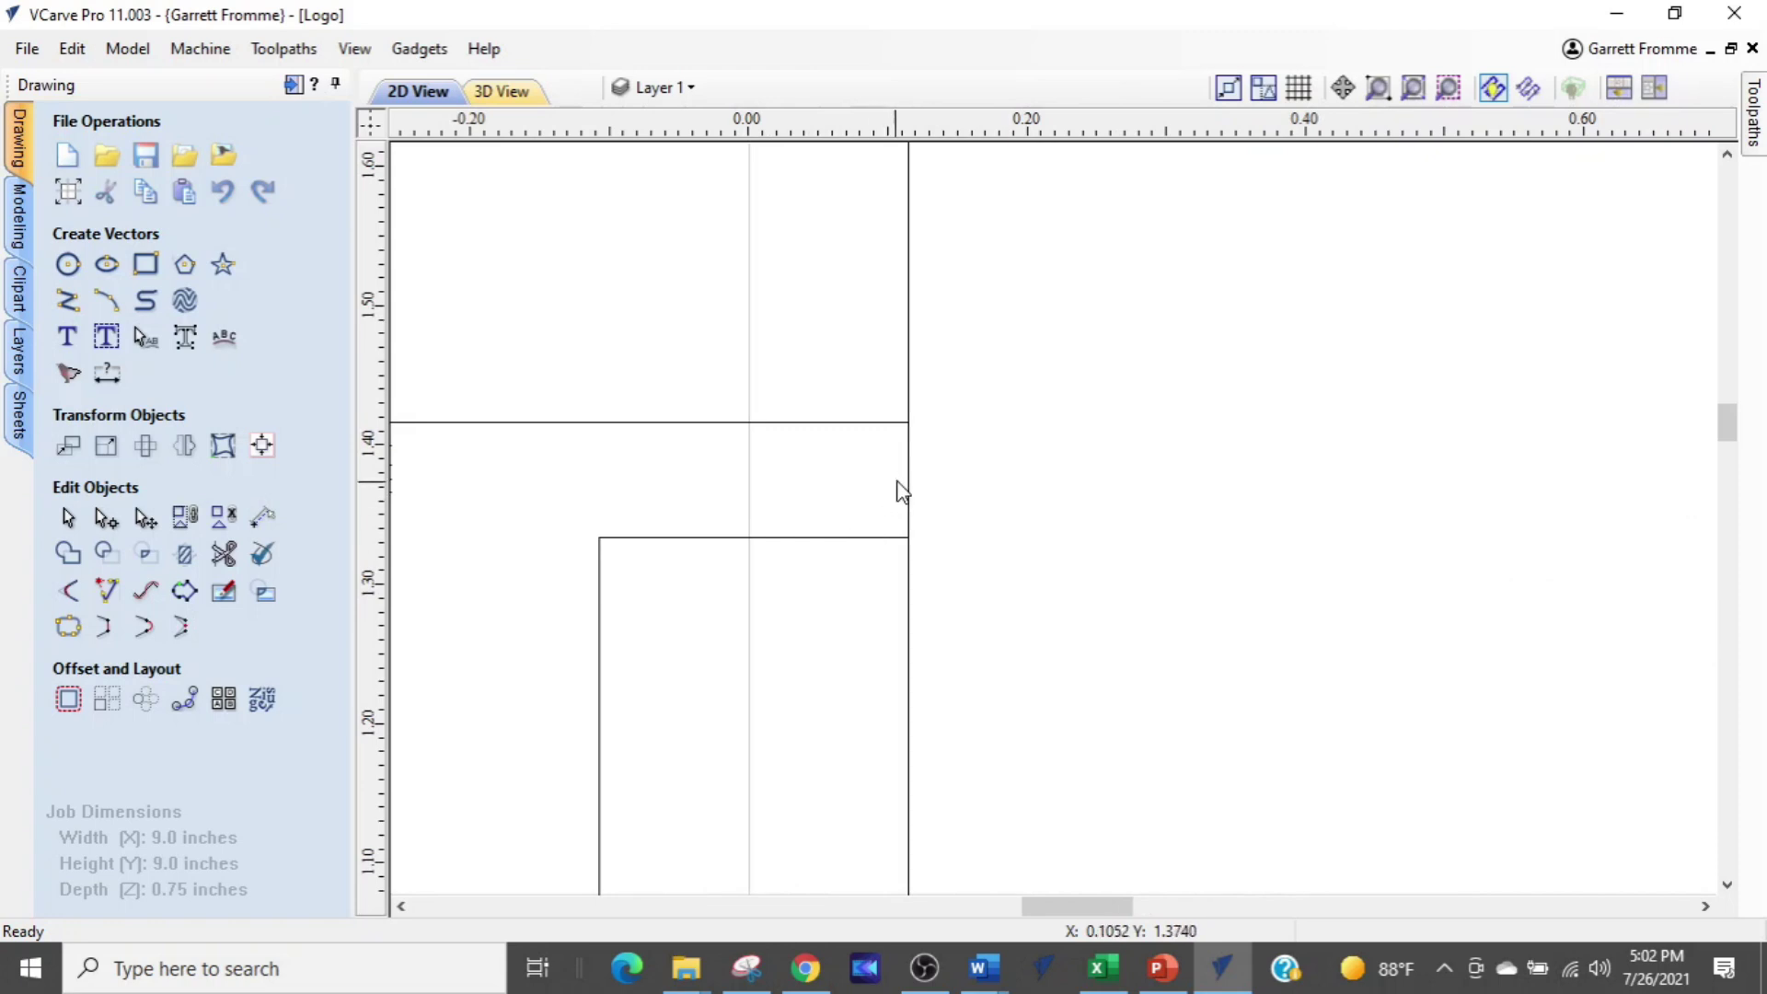
click(908, 488)
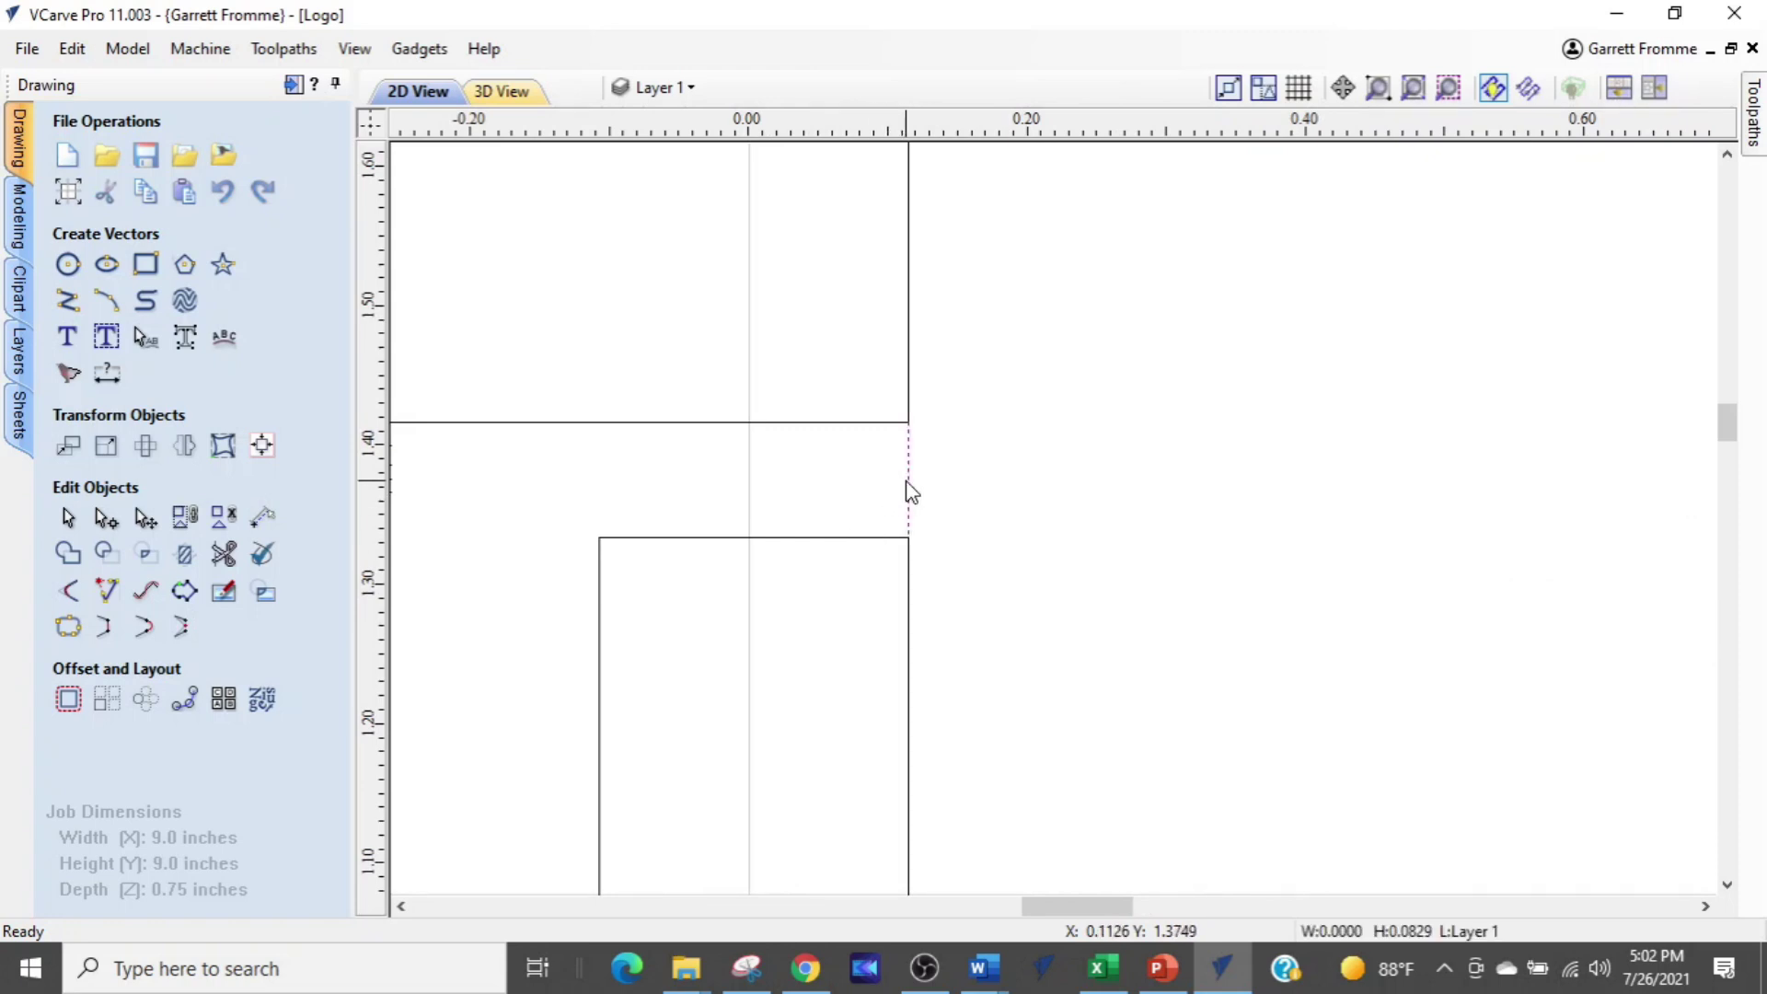
shift+click(912, 599)
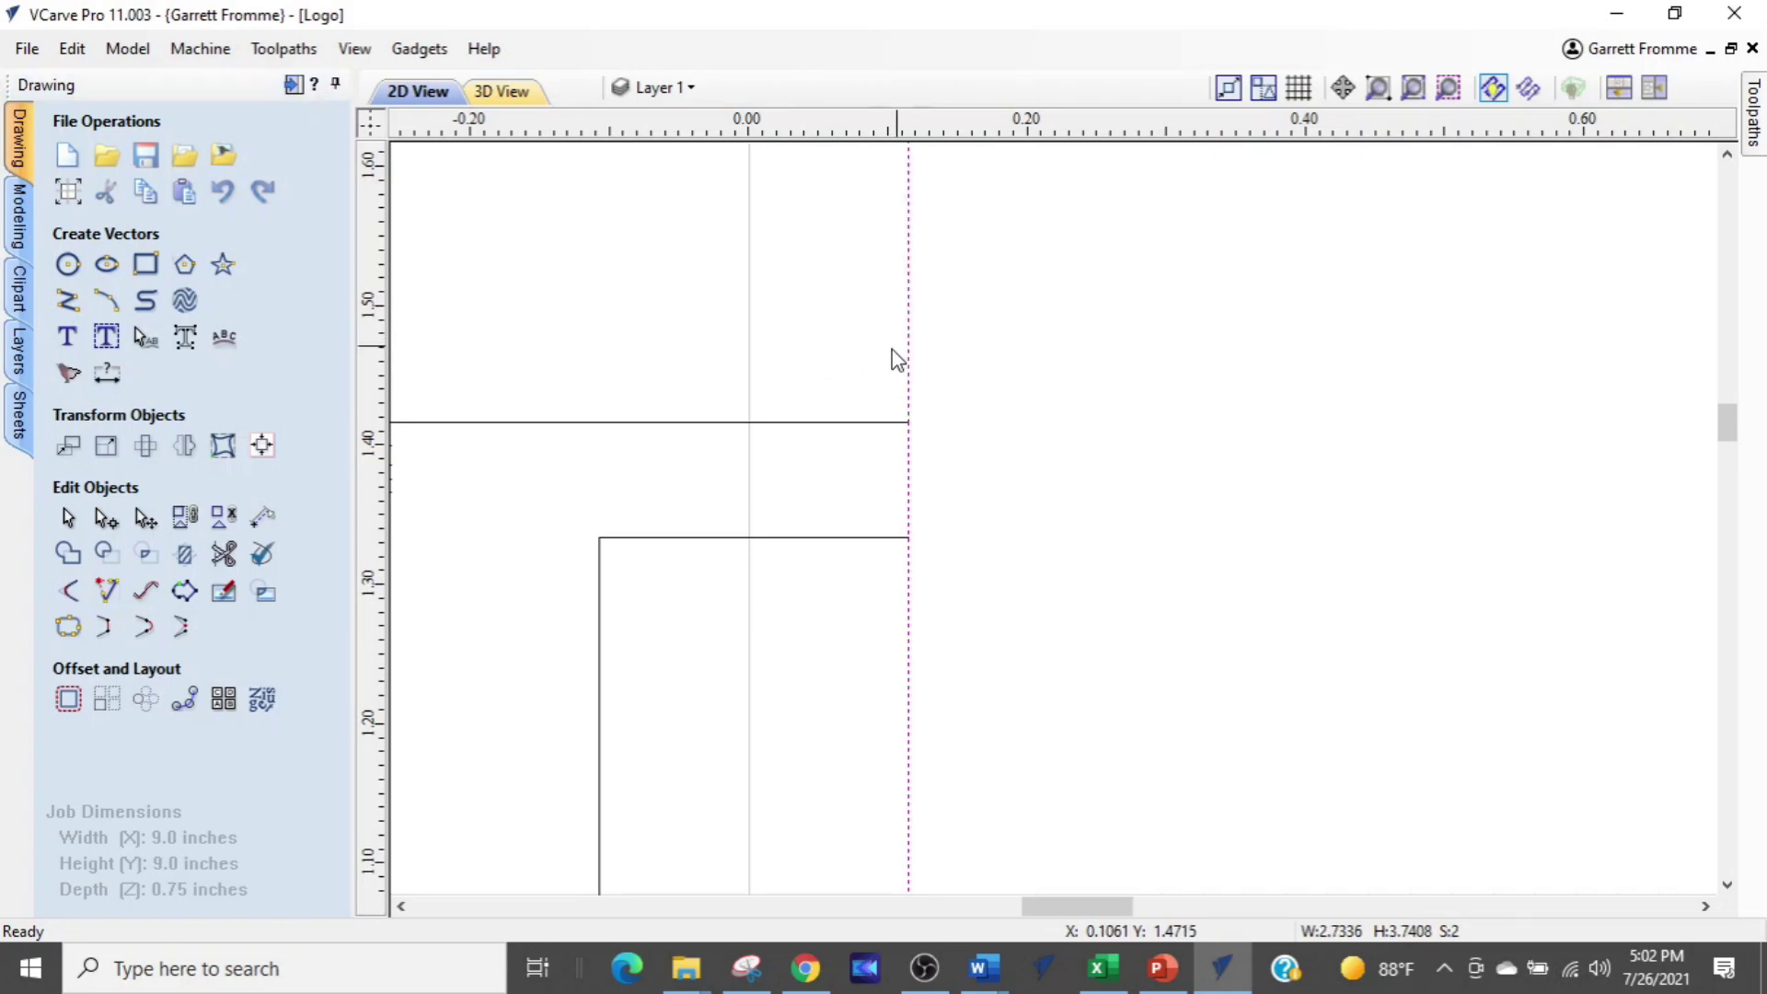
click(106, 627)
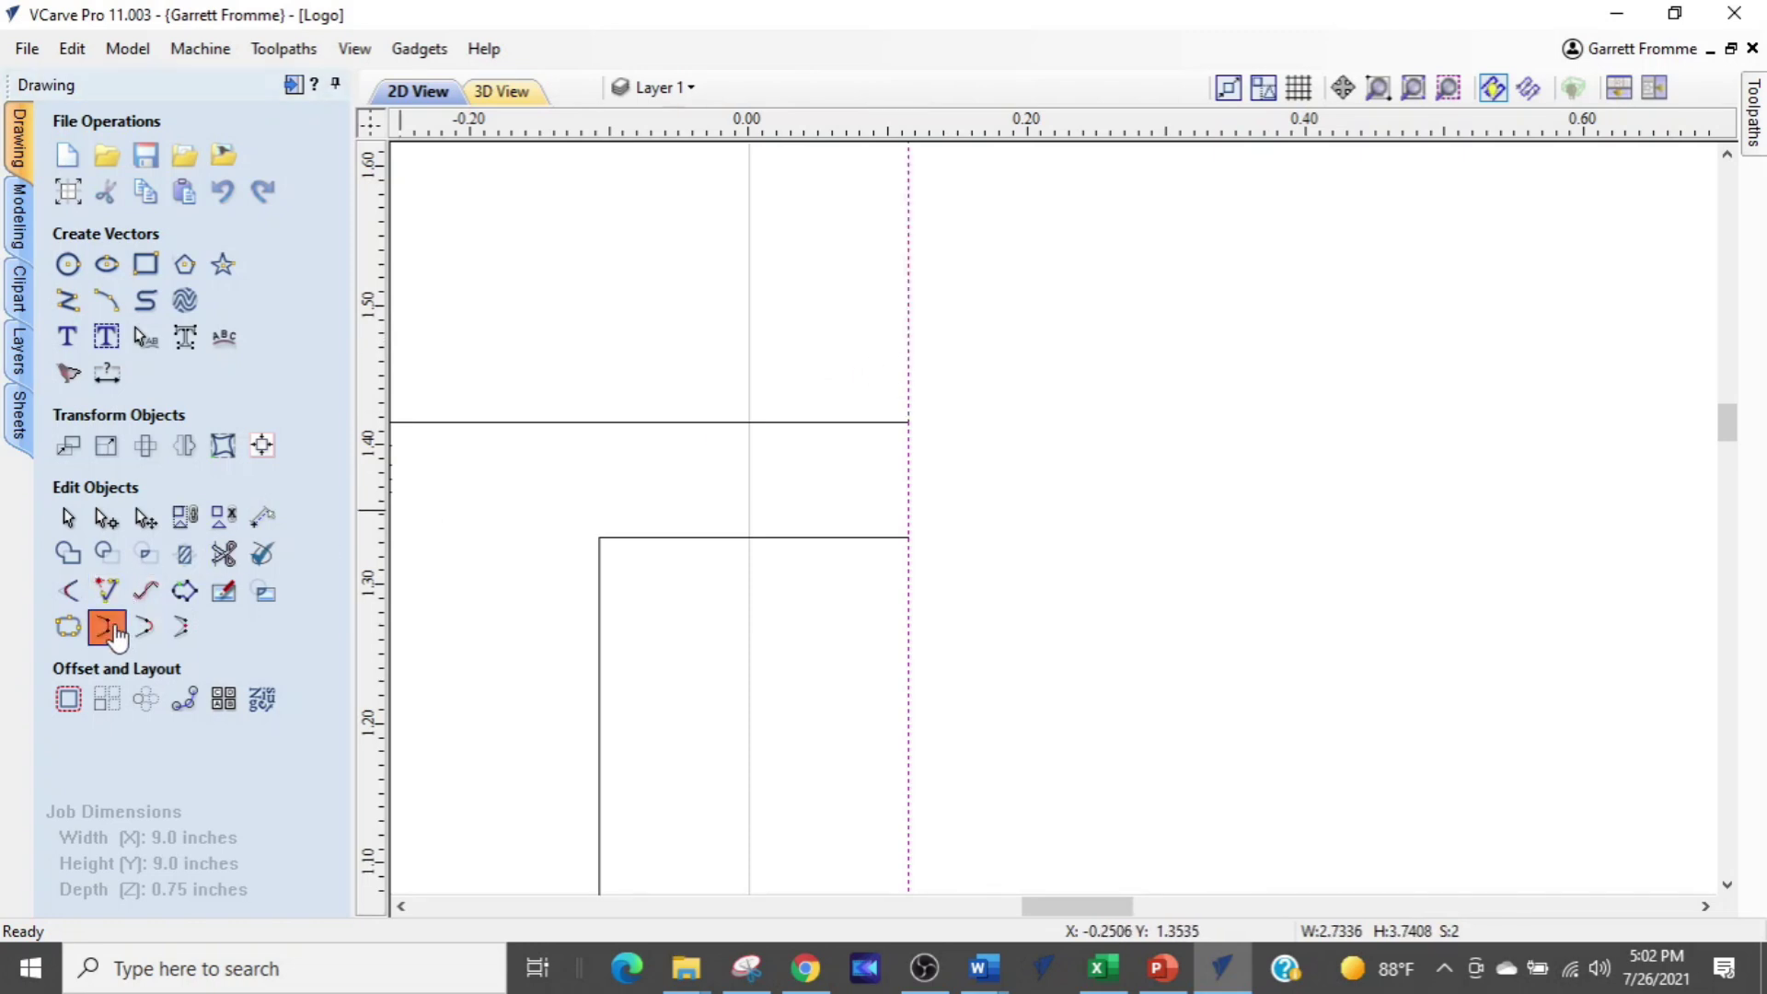
Join the new line on the J's right stem edge with the J's edges above and below it using the straight-line Join option
scroll(1018, 619, down, 5)
scroll(1040, 607, up, 3)
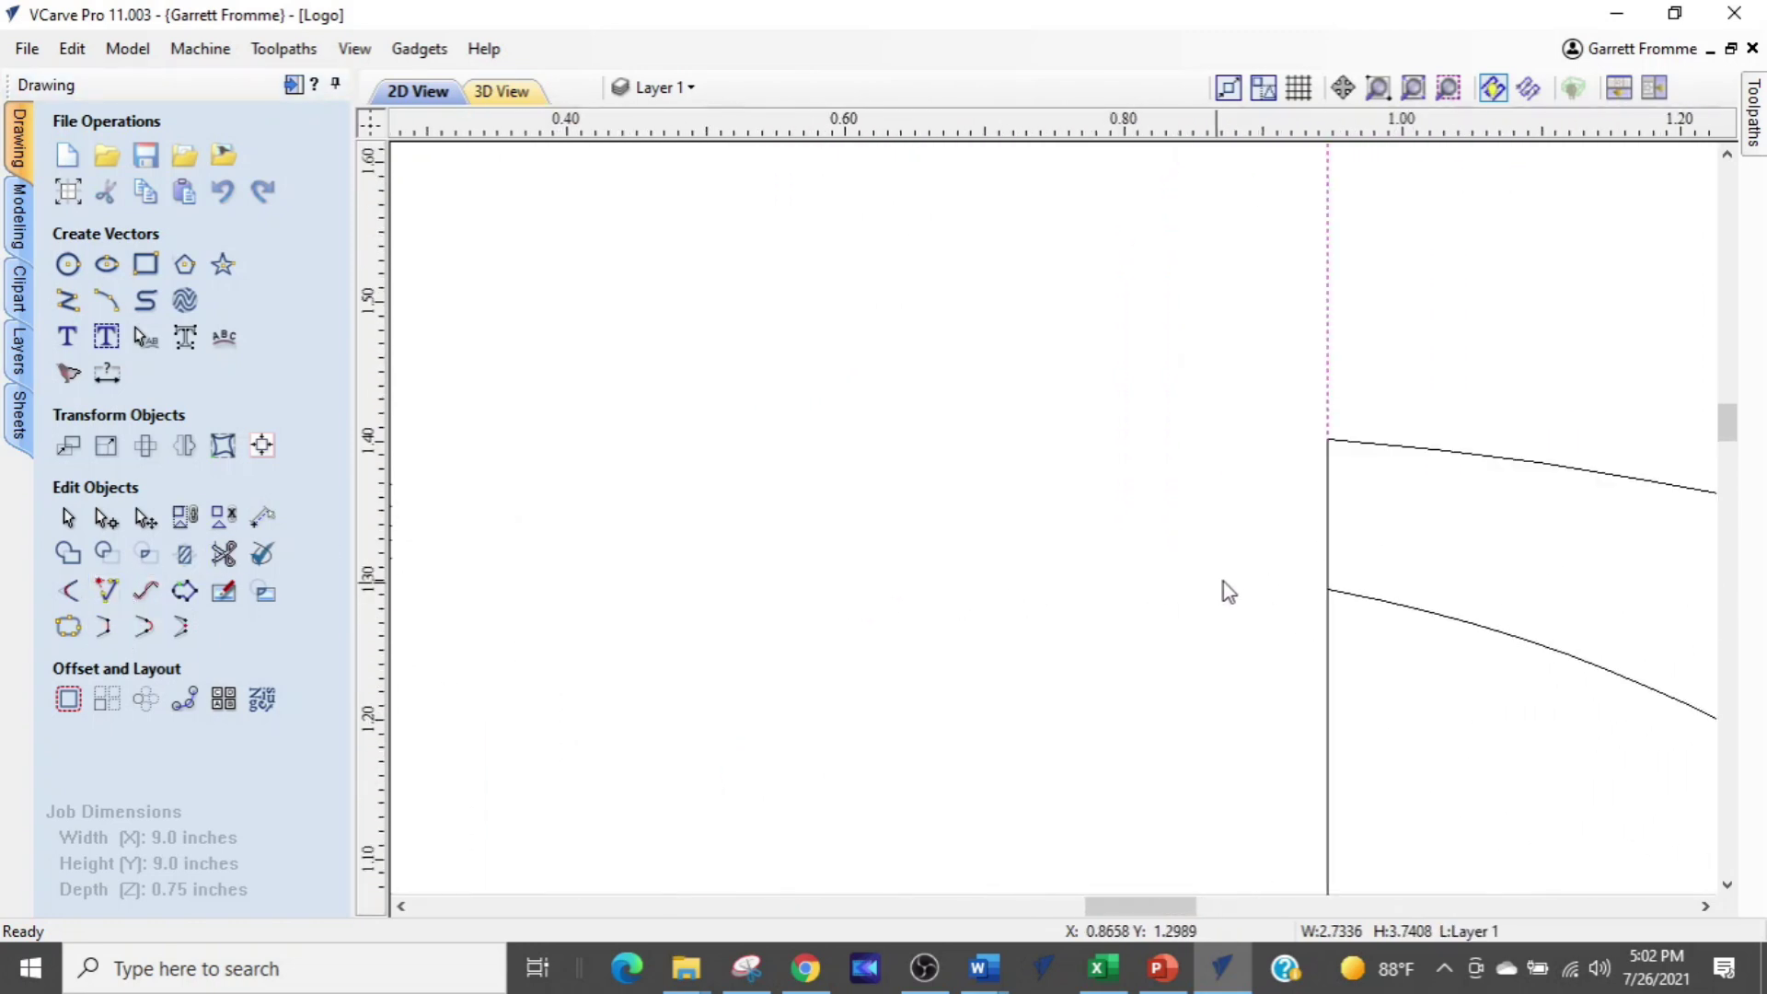
click(1327, 527)
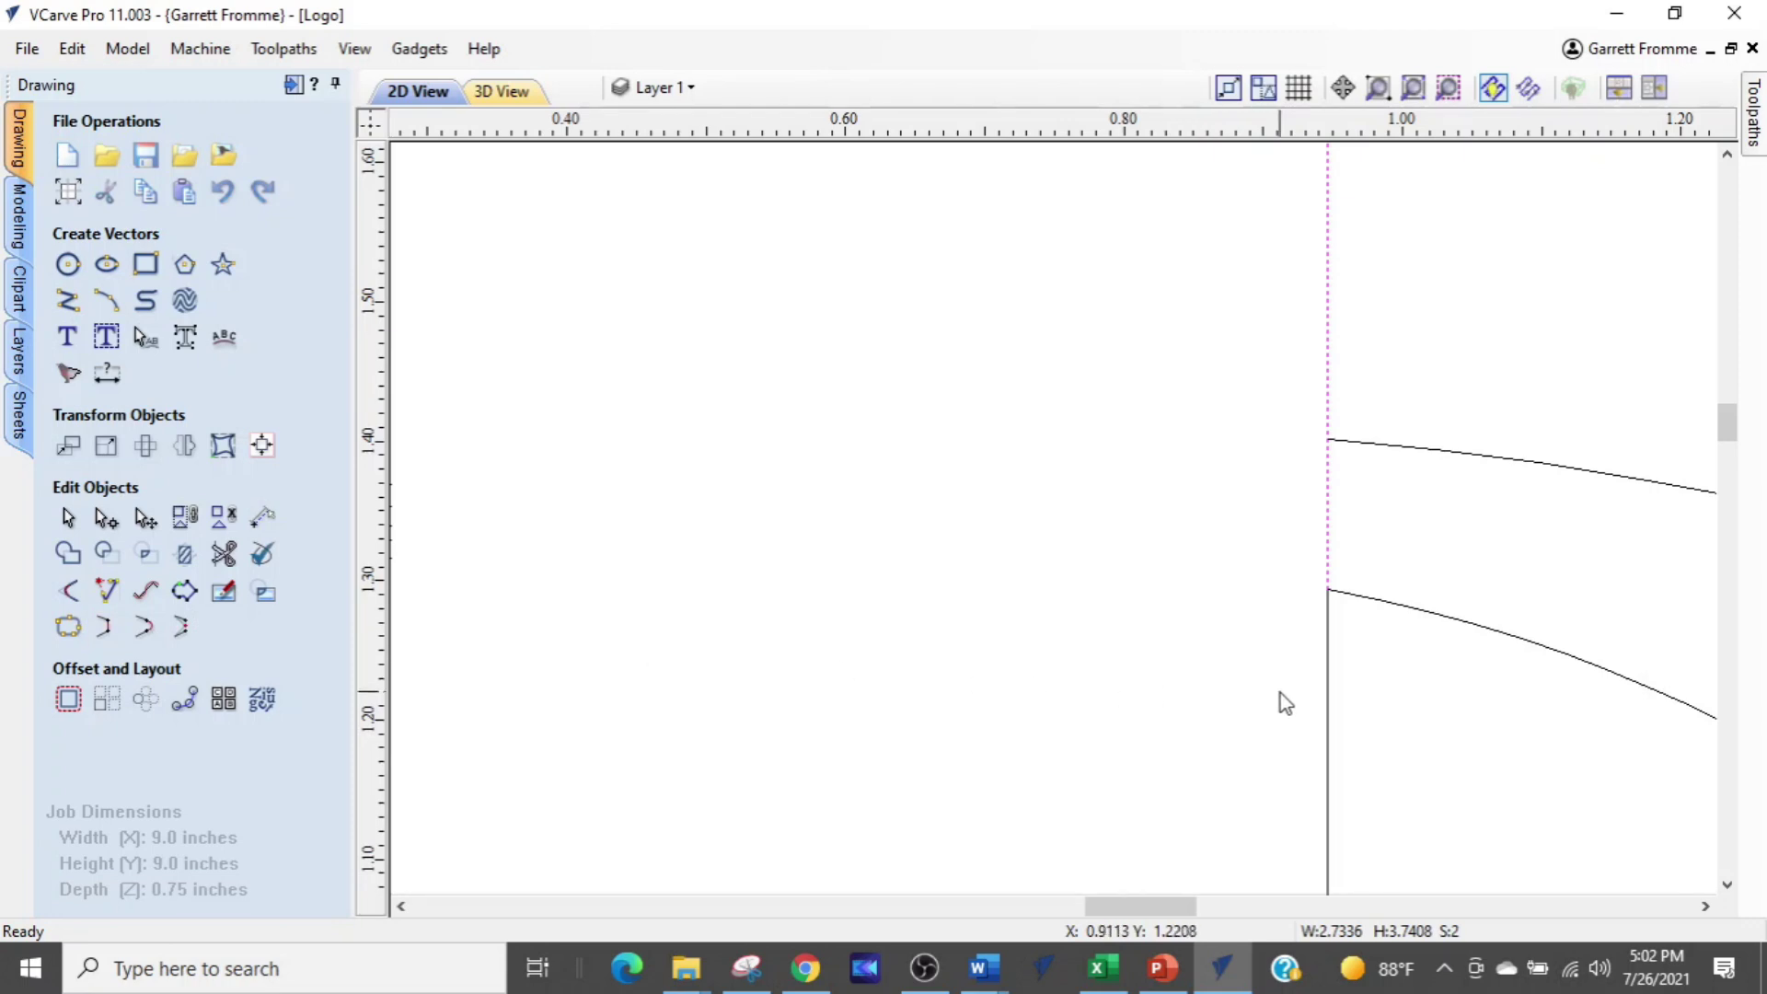
shift+click(1327, 688)
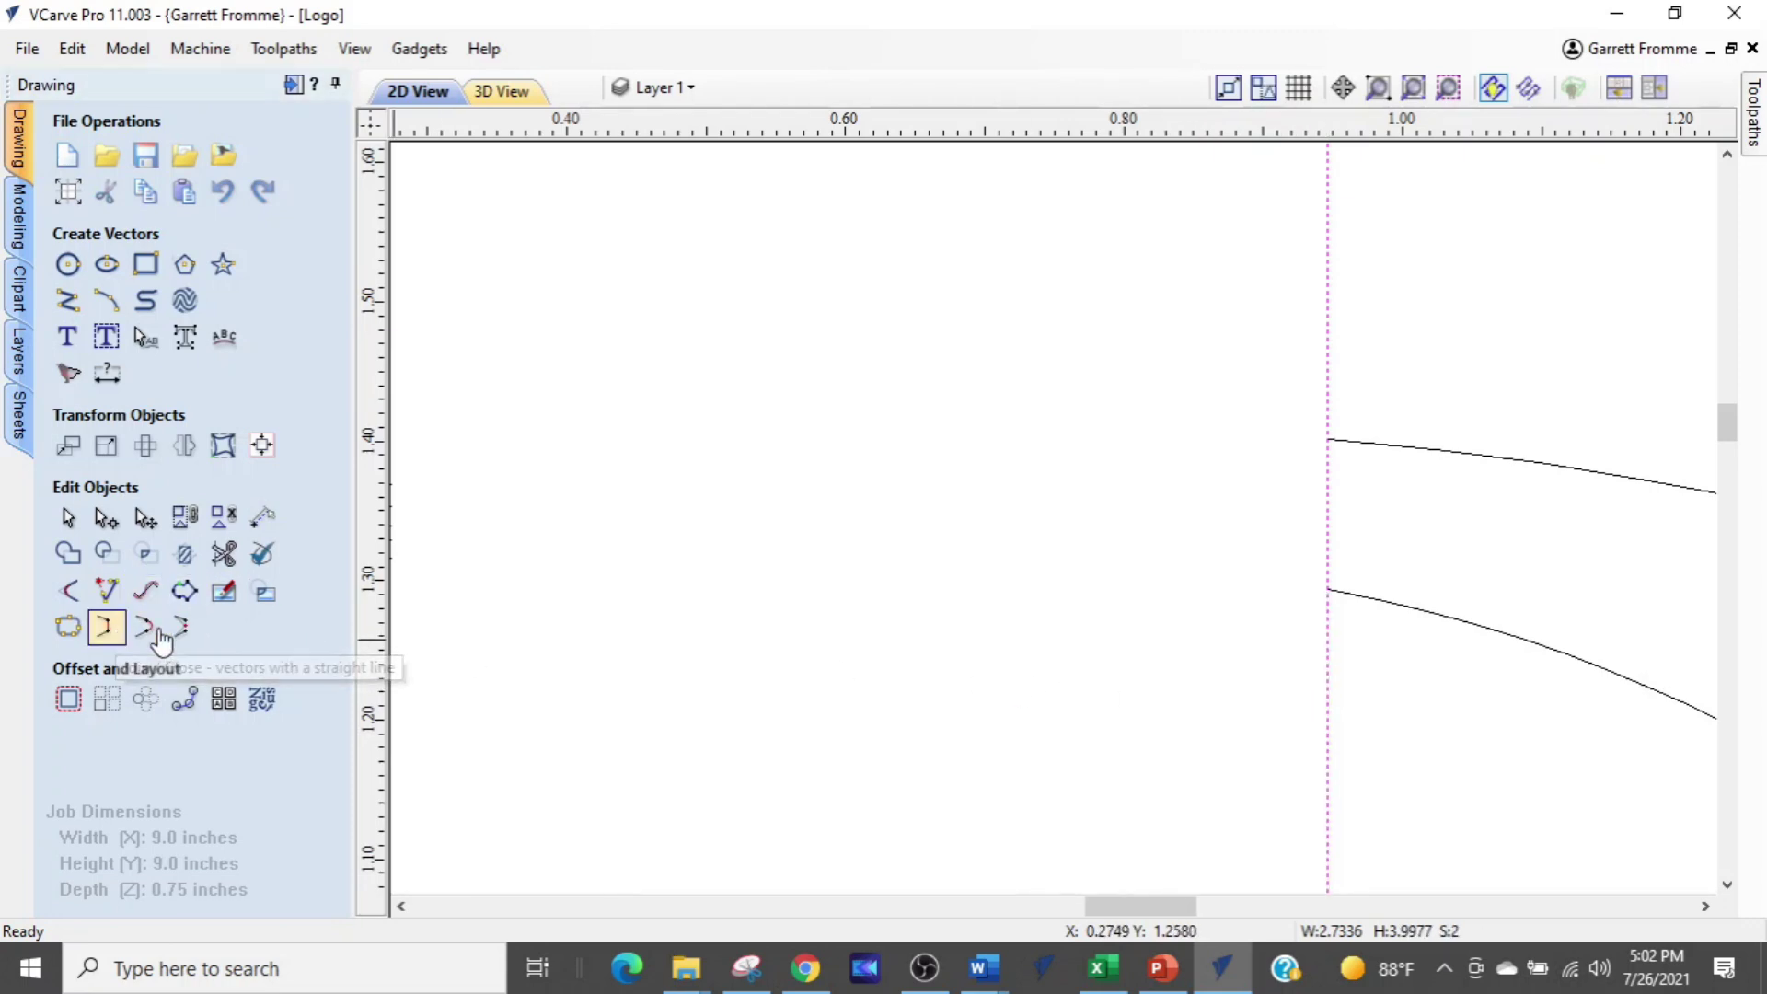
Check the J's selected outline along both stem edges, from the D's top bar down to its stem
scroll(1068, 628, down, 8)
middle_drag(1077, 630, 1226, 403)
click(1226, 403)
click(1249, 537)
scroll(1245, 318, up, 5)
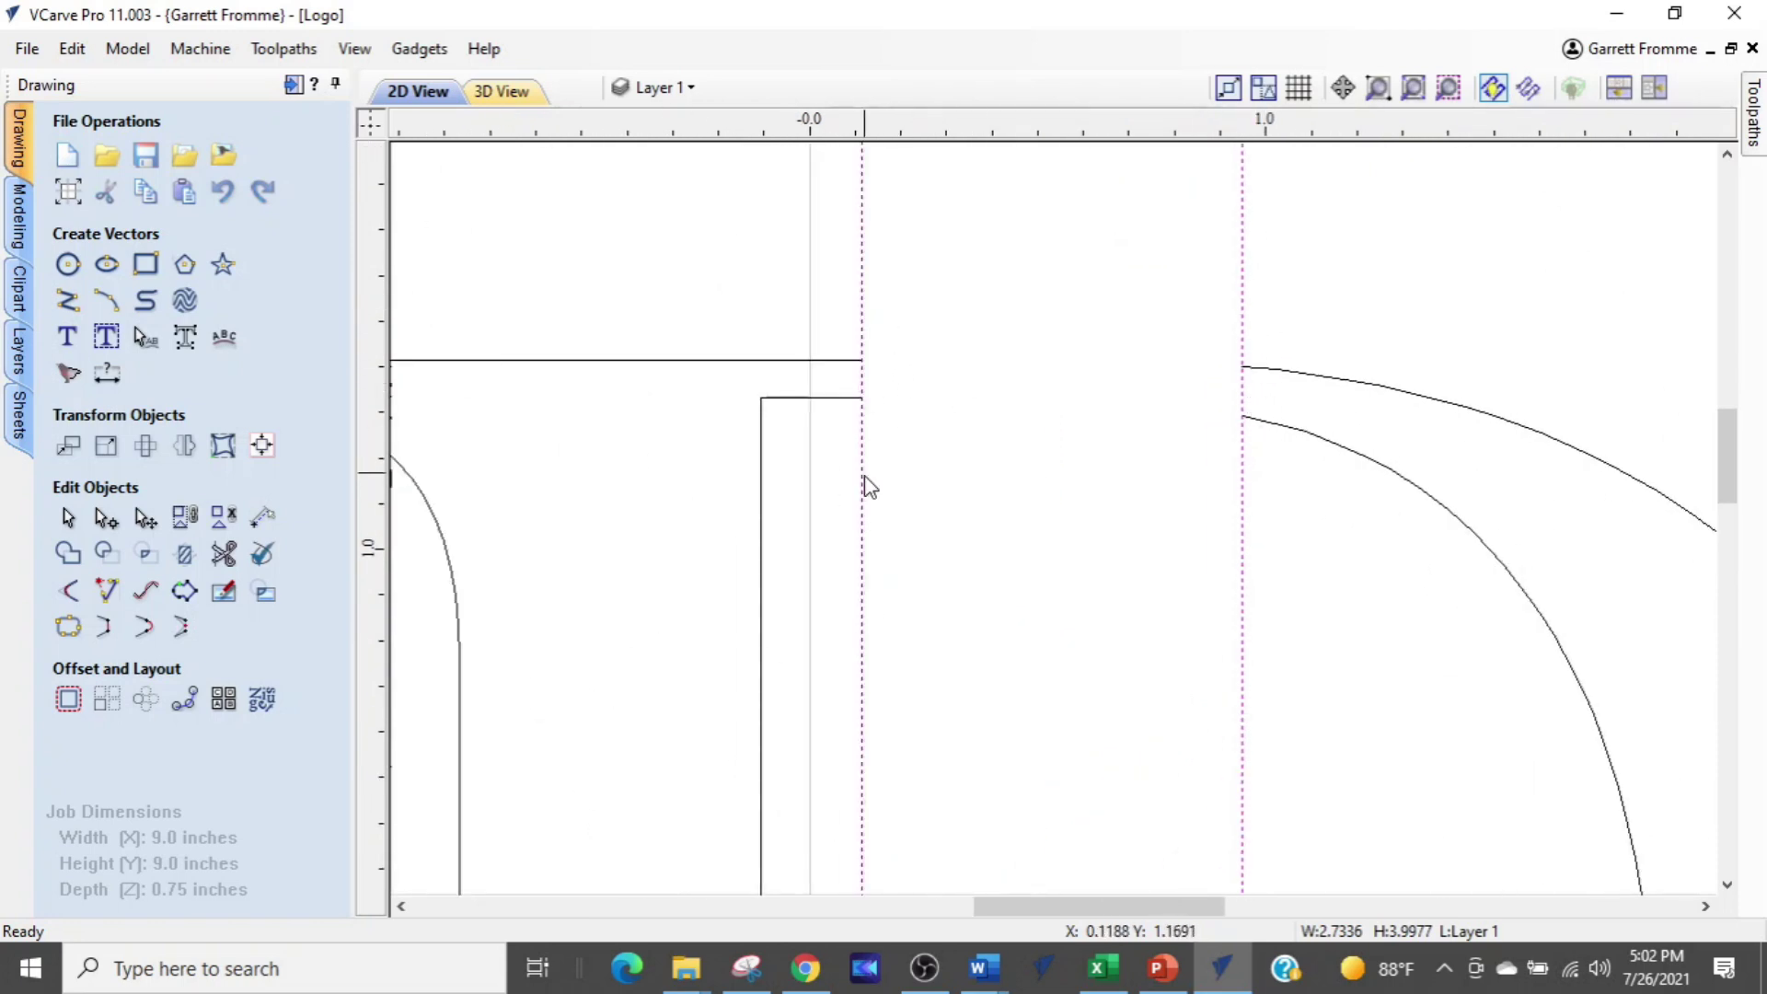
scroll(872, 345, down, 3)
scroll(1057, 347, up, 3)
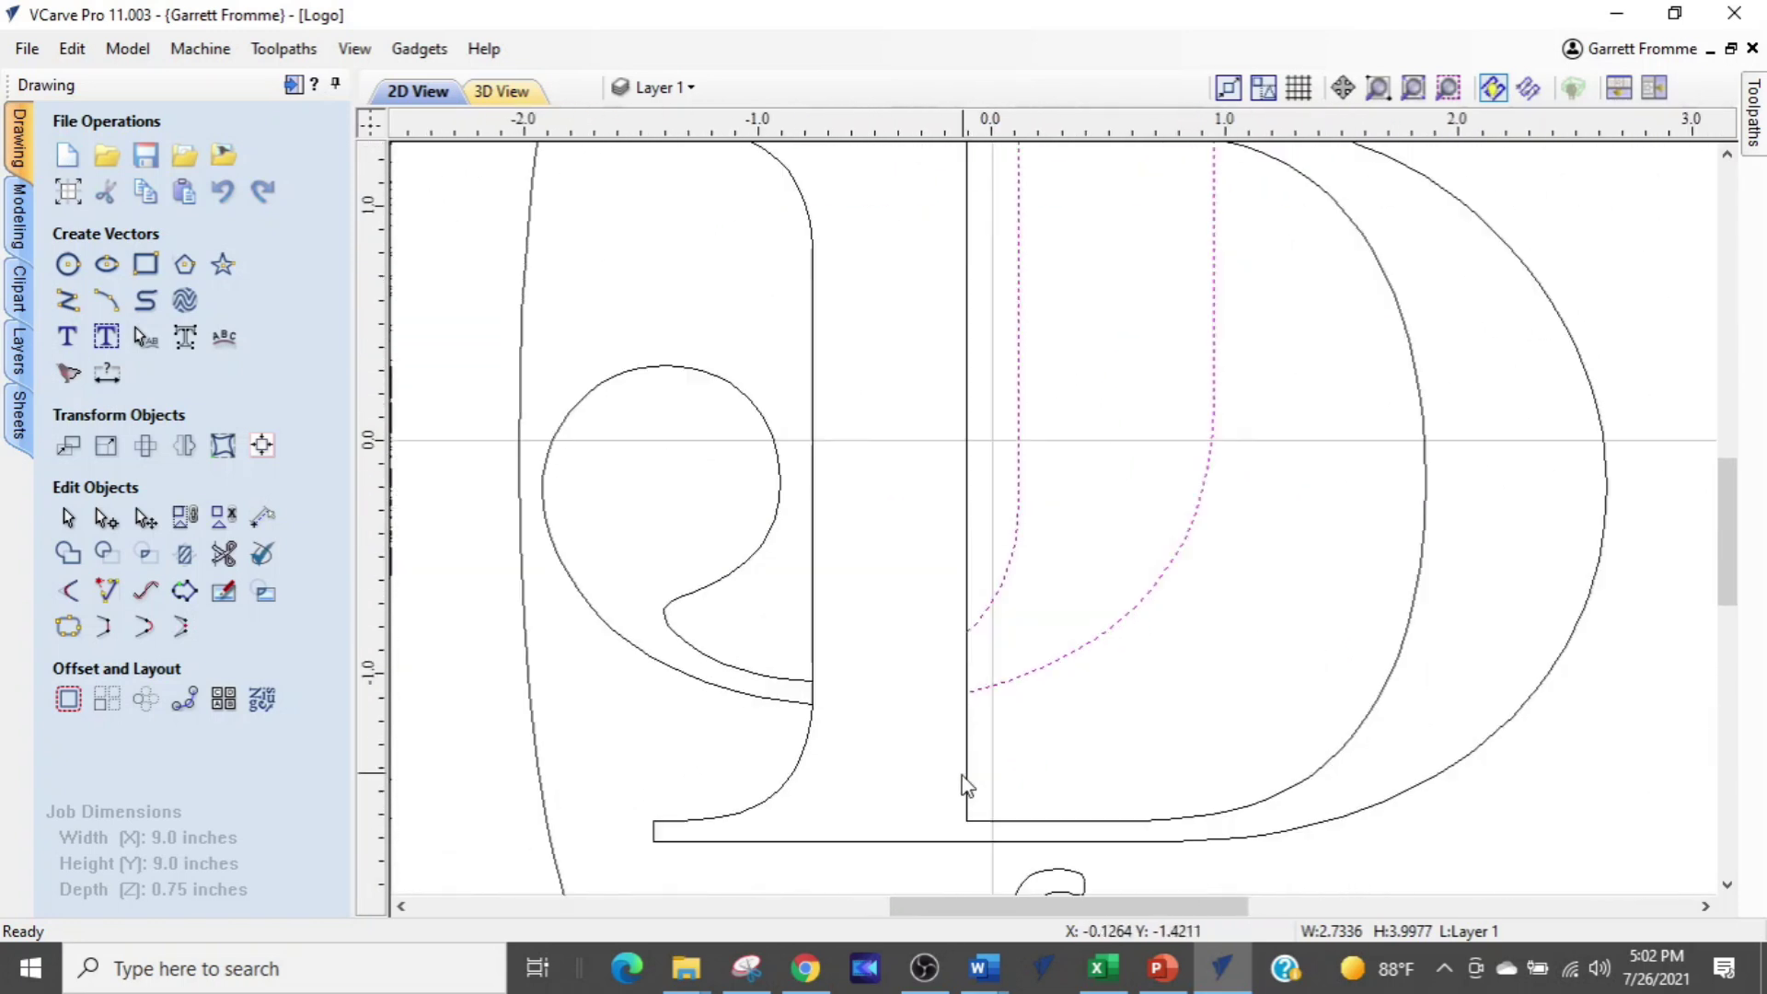
Select the D's inner outline to check how it runs past the J's lower curve and up to the J's stem
click(975, 698)
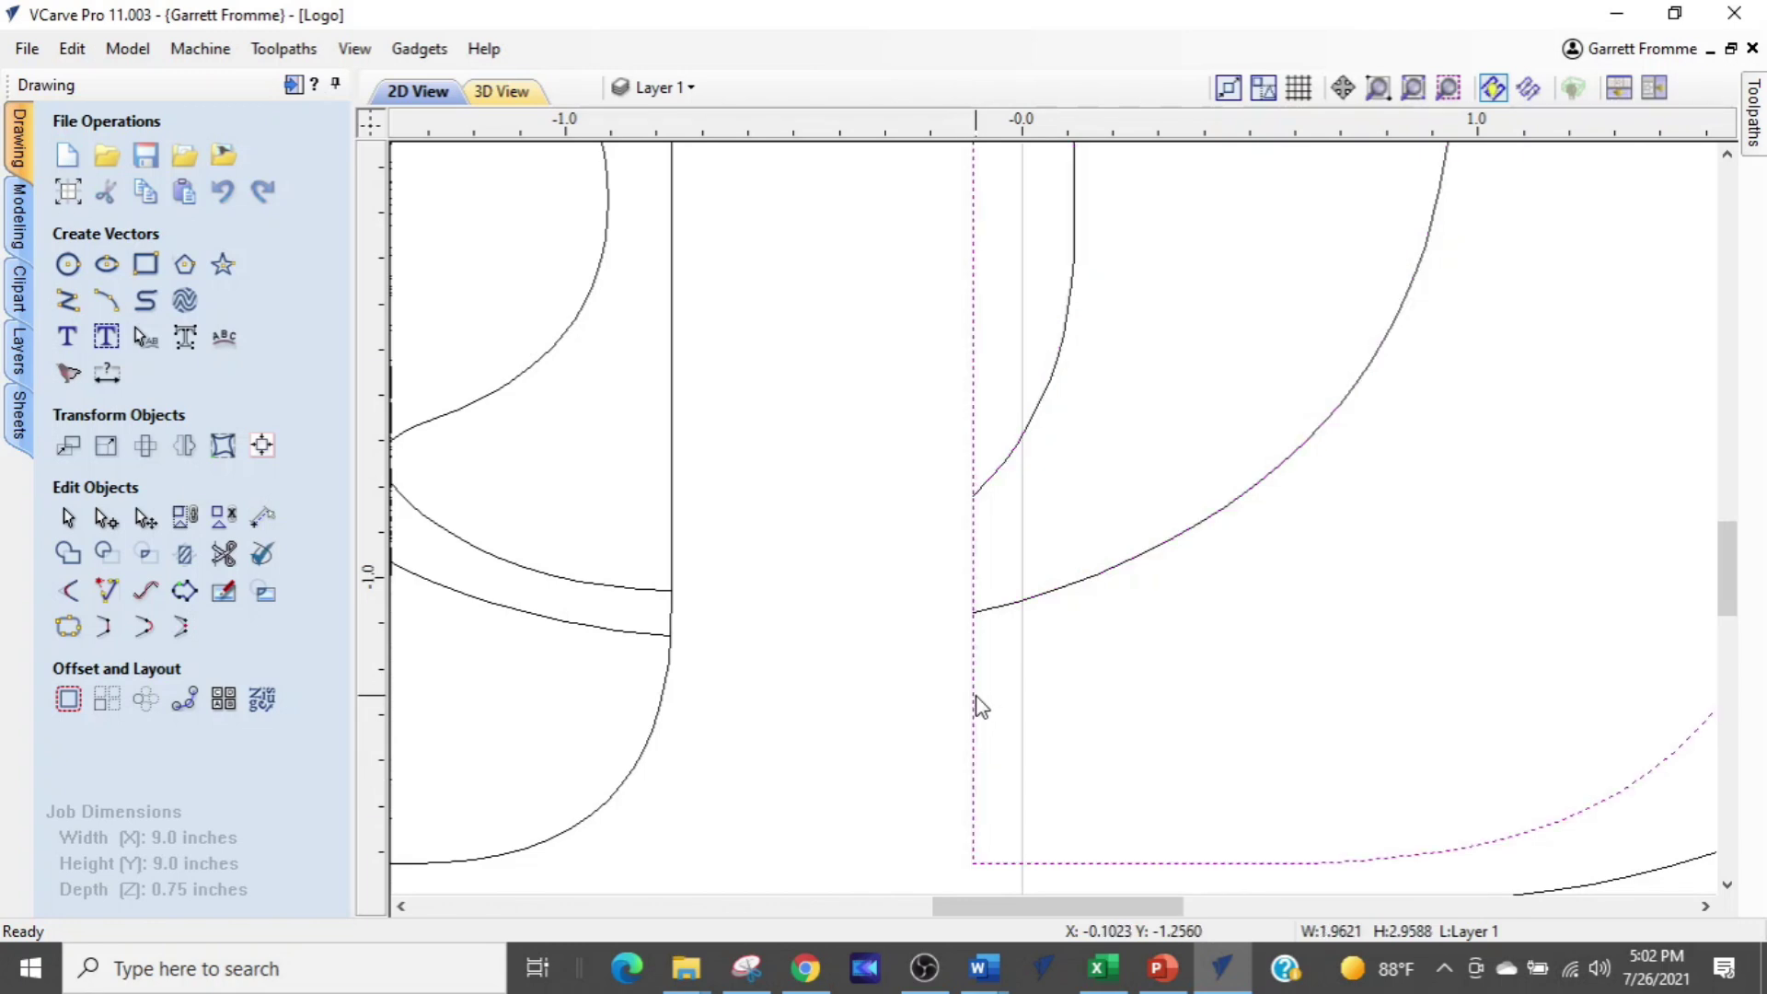
scroll(724, 625, down, 3)
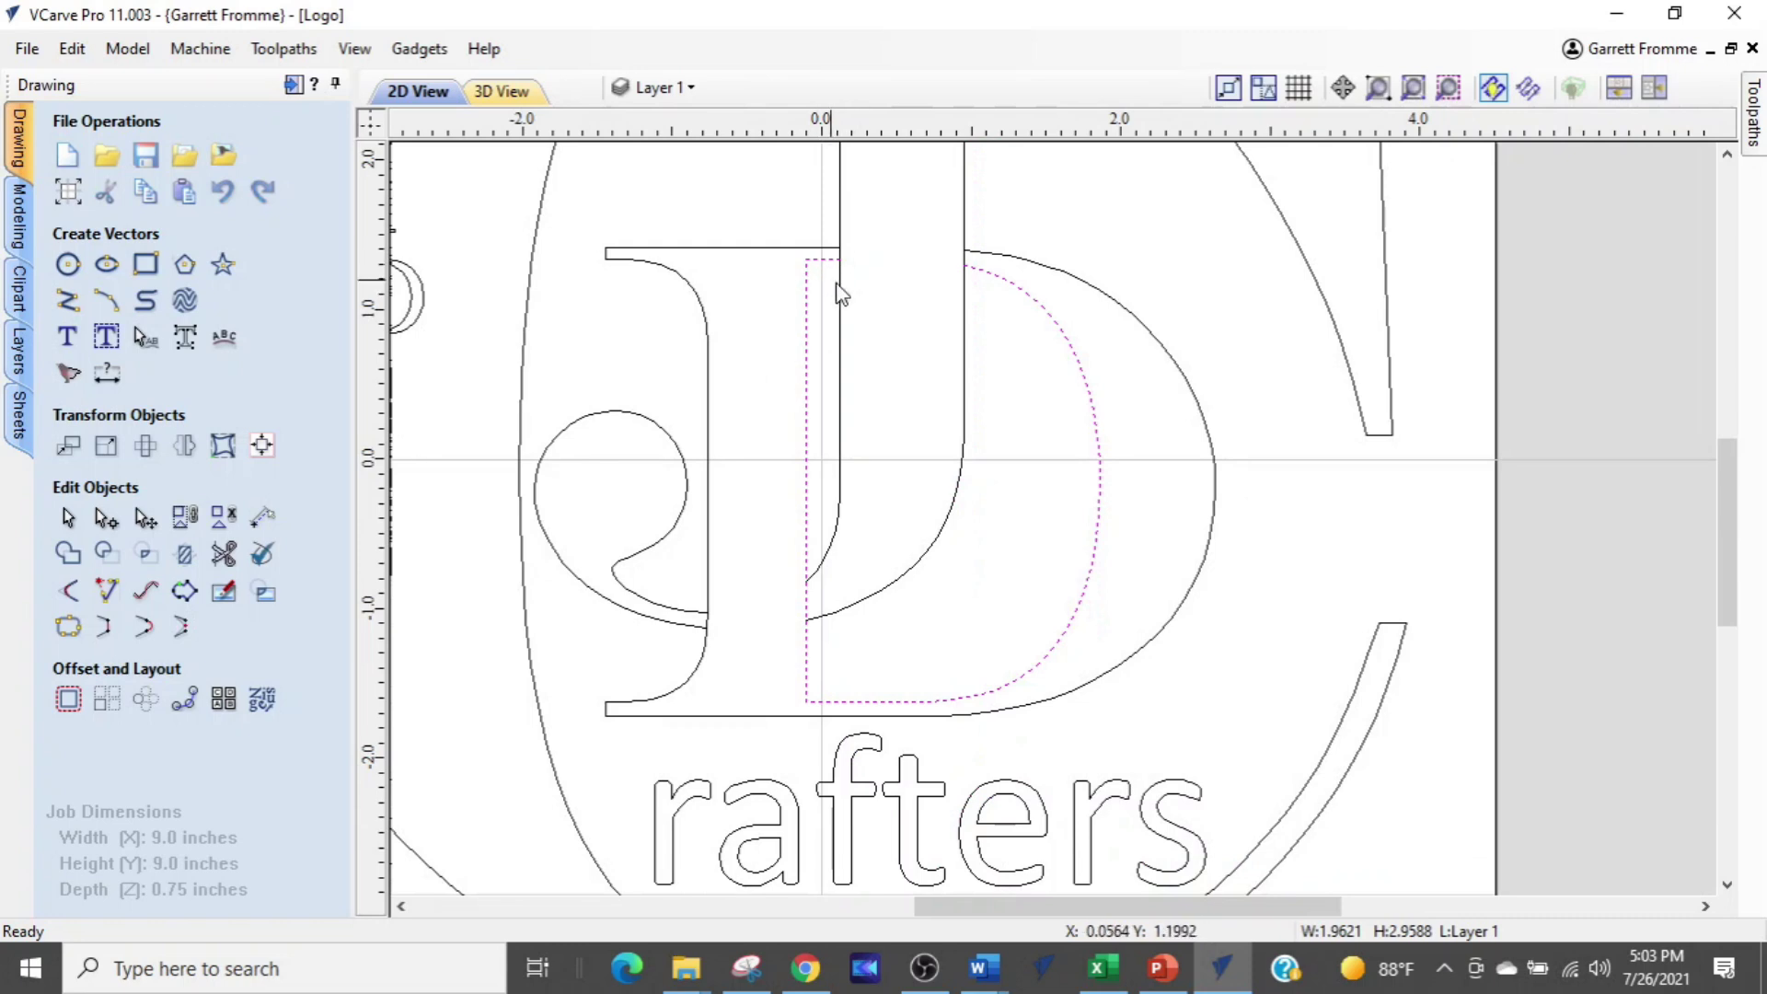
scroll(678, 642, up, 2)
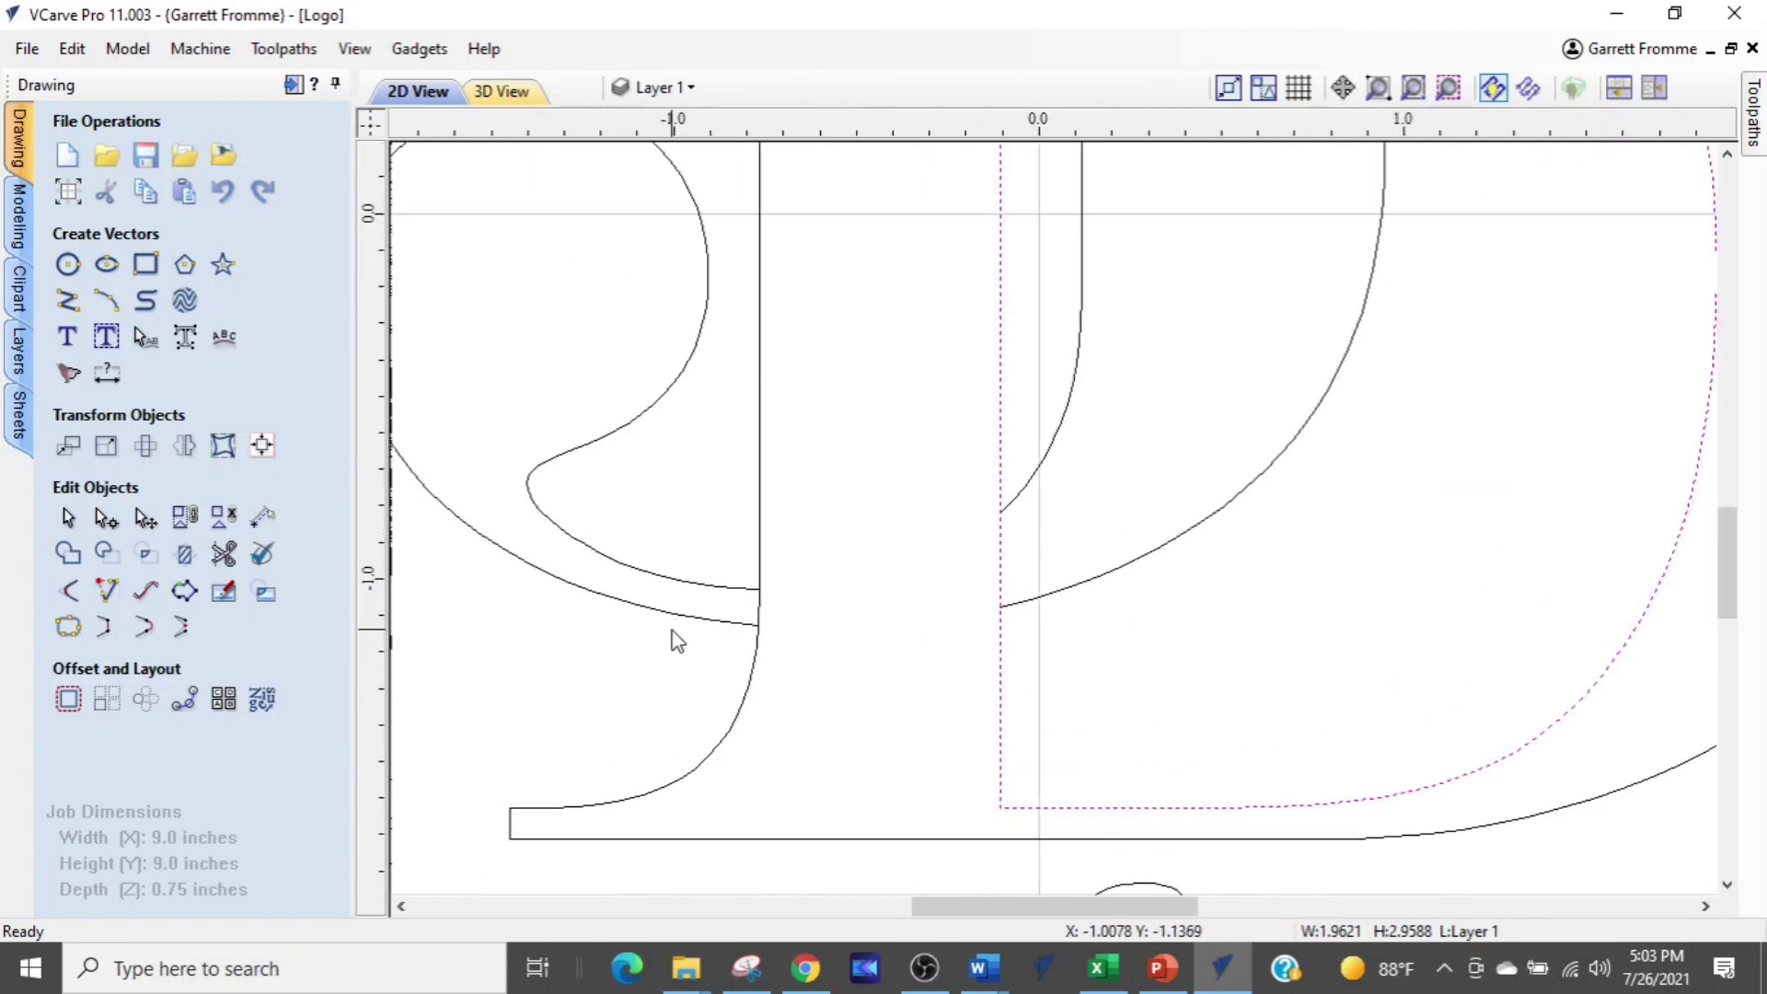
Select the D's outer outline and inspect it along the D's stem and at its open ends on both sides of the J's stem
click(760, 551)
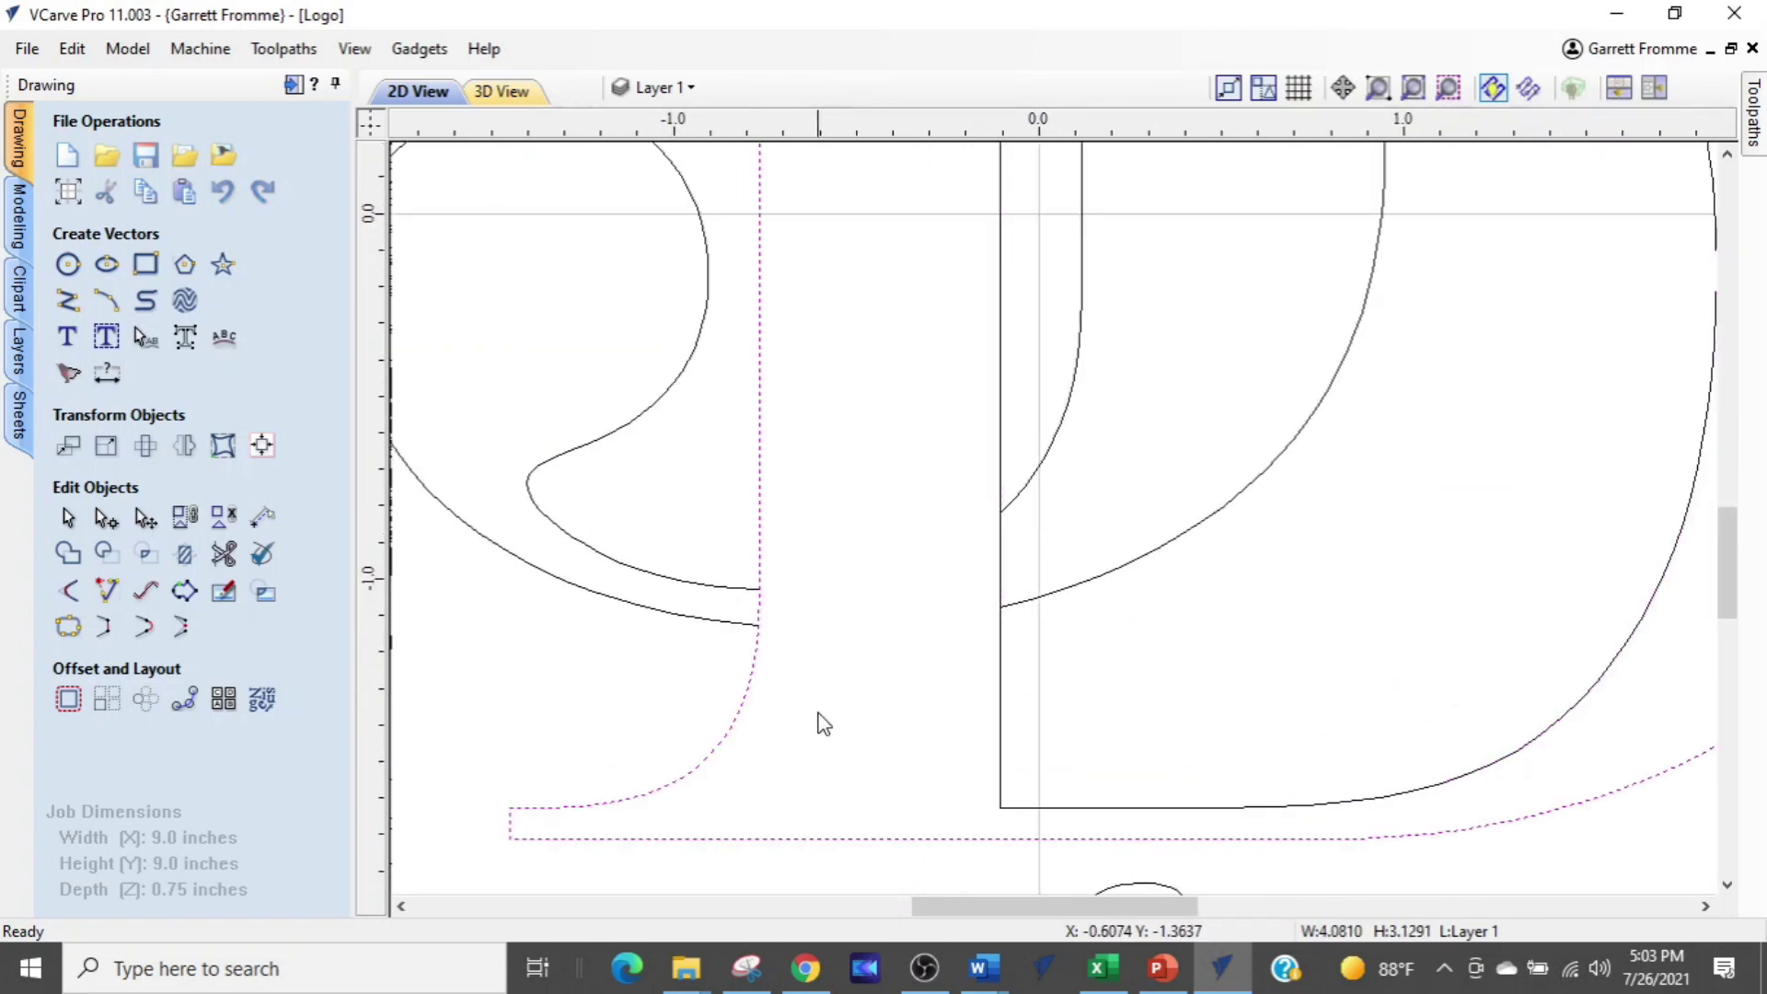
scroll(820, 727, down, 2)
scroll(821, 727, up, 1)
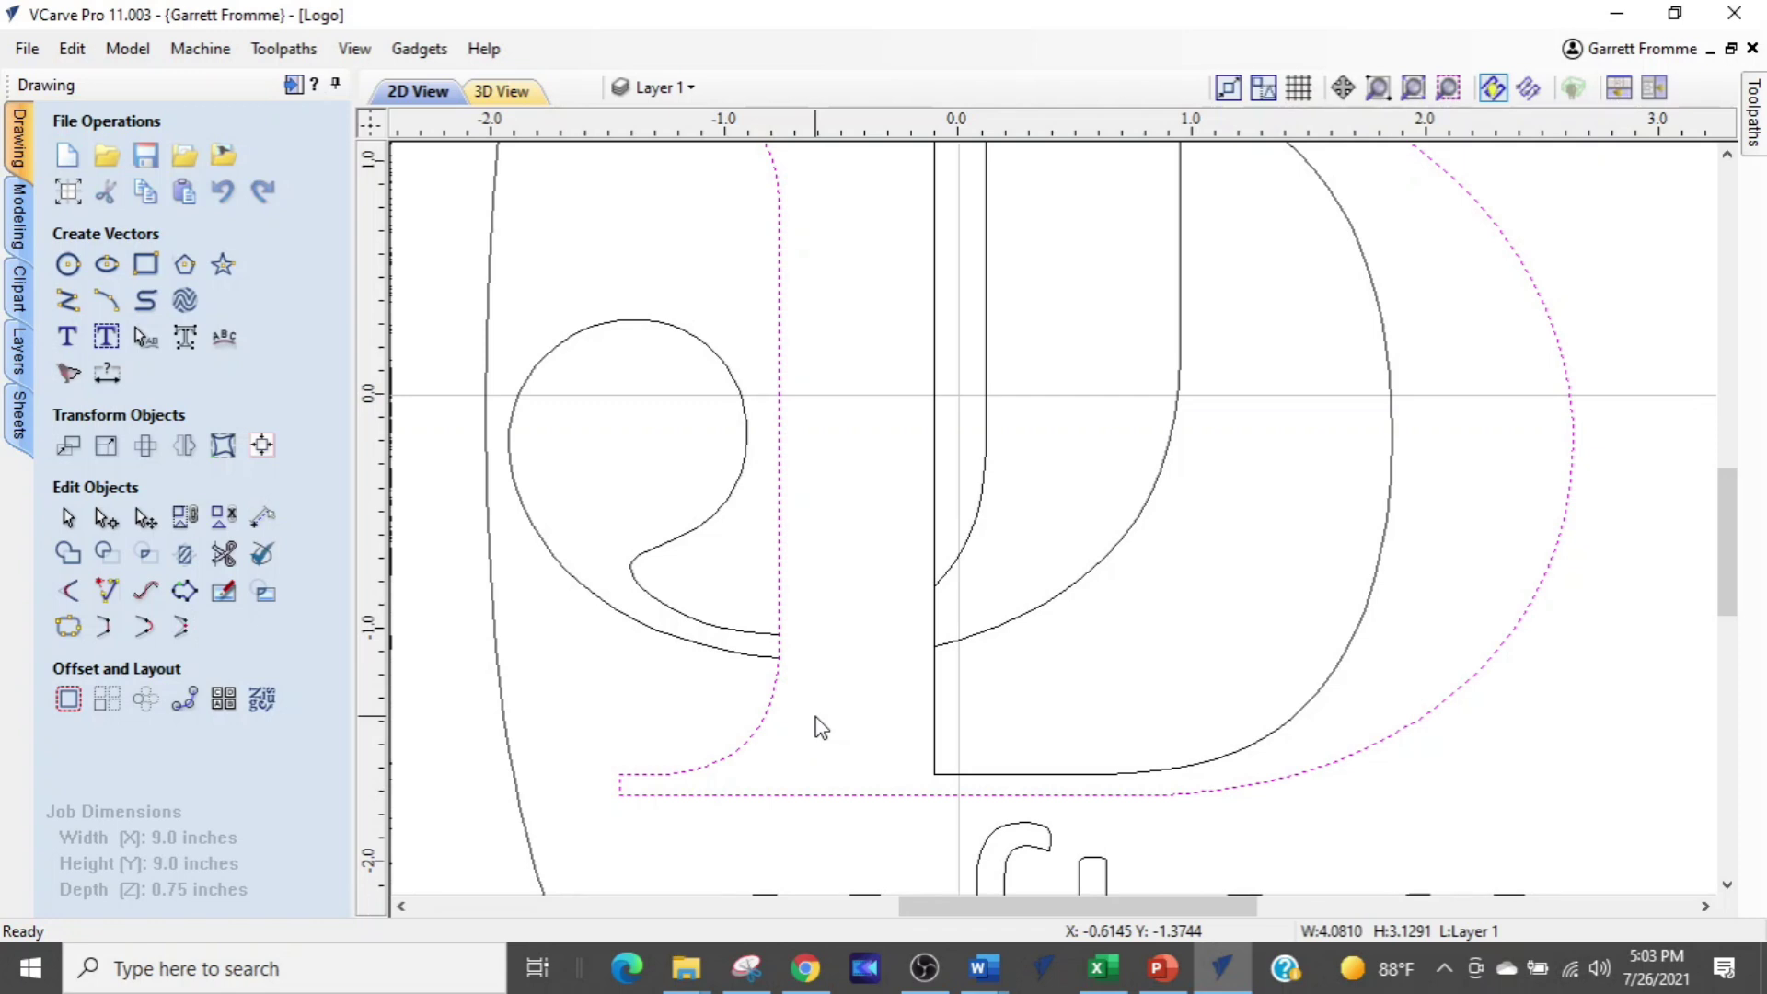
scroll(818, 725, down, 2)
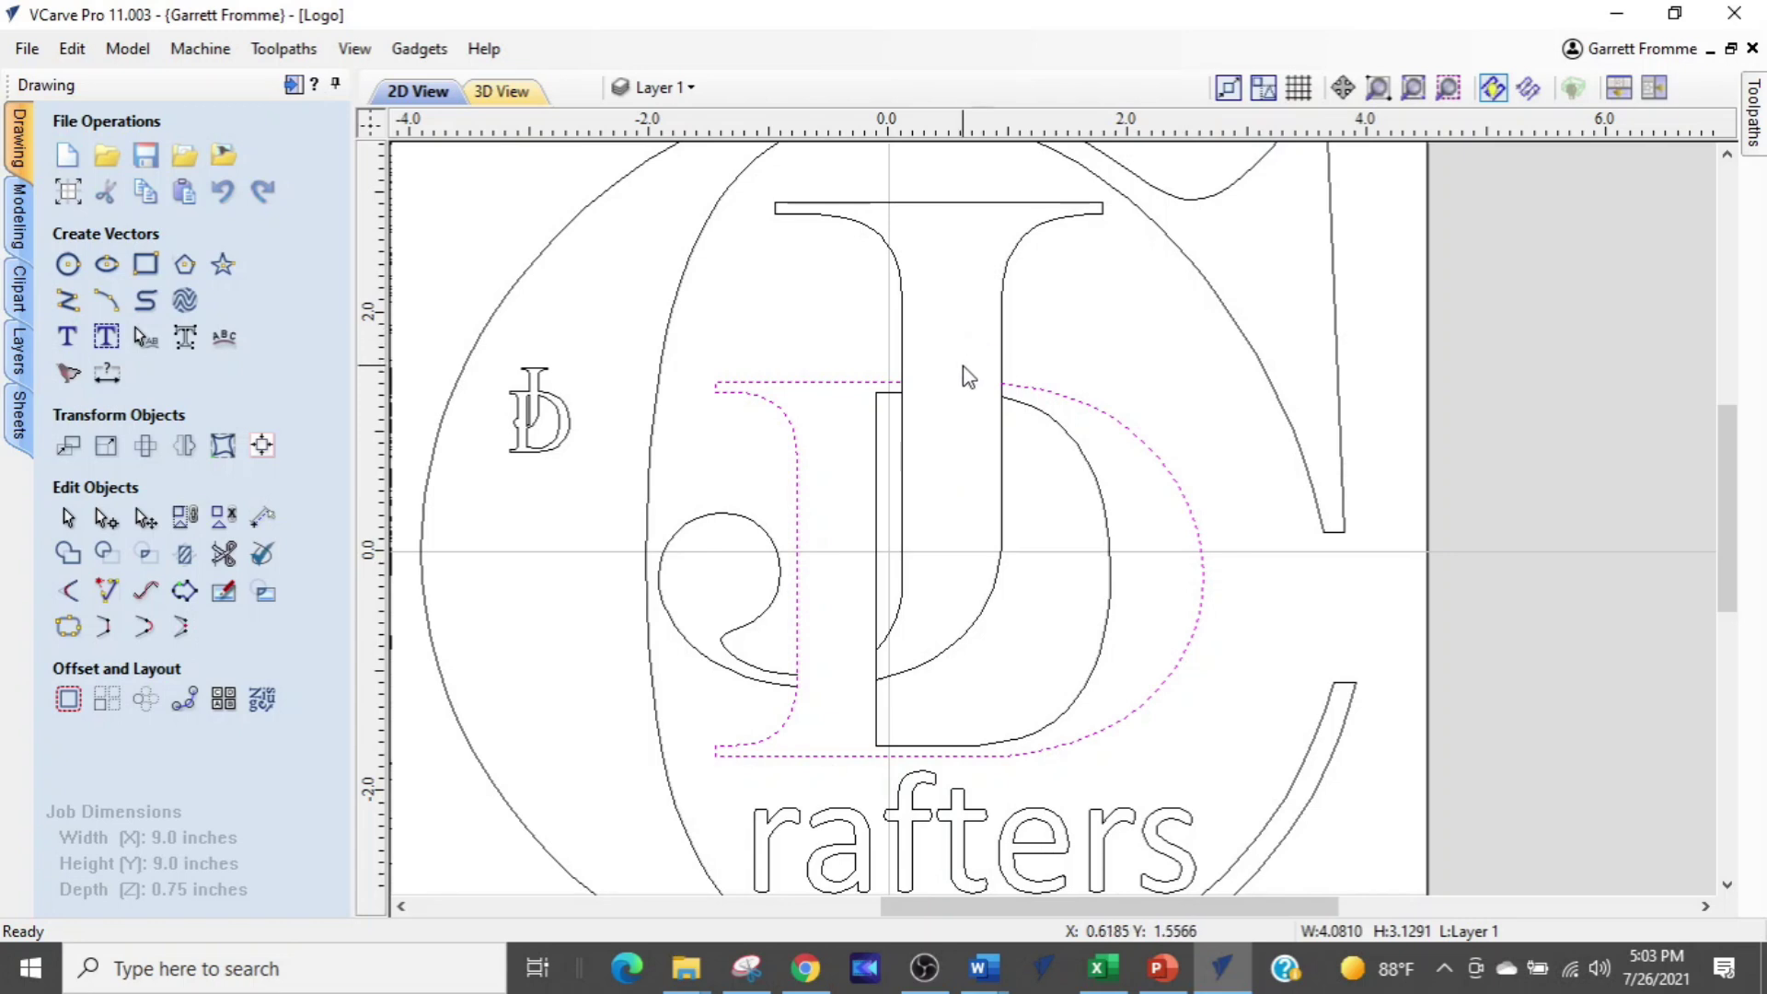
scroll(966, 351, up, 2)
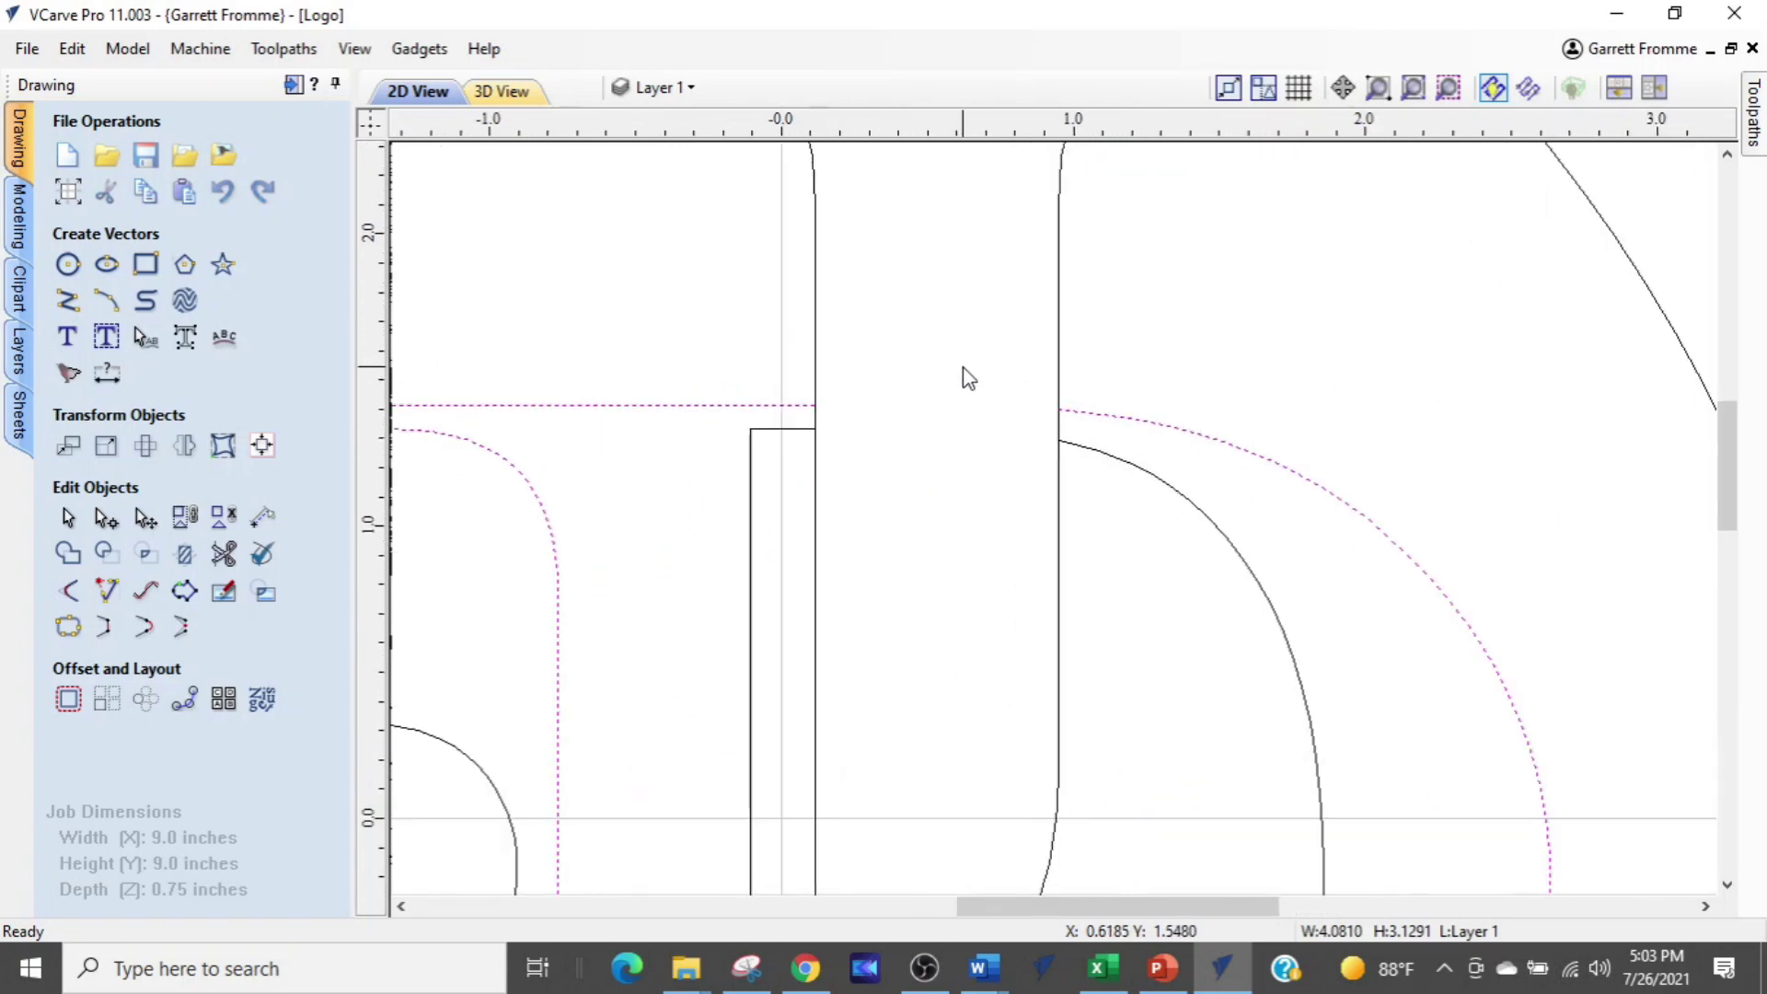
scroll(966, 377, up, 2)
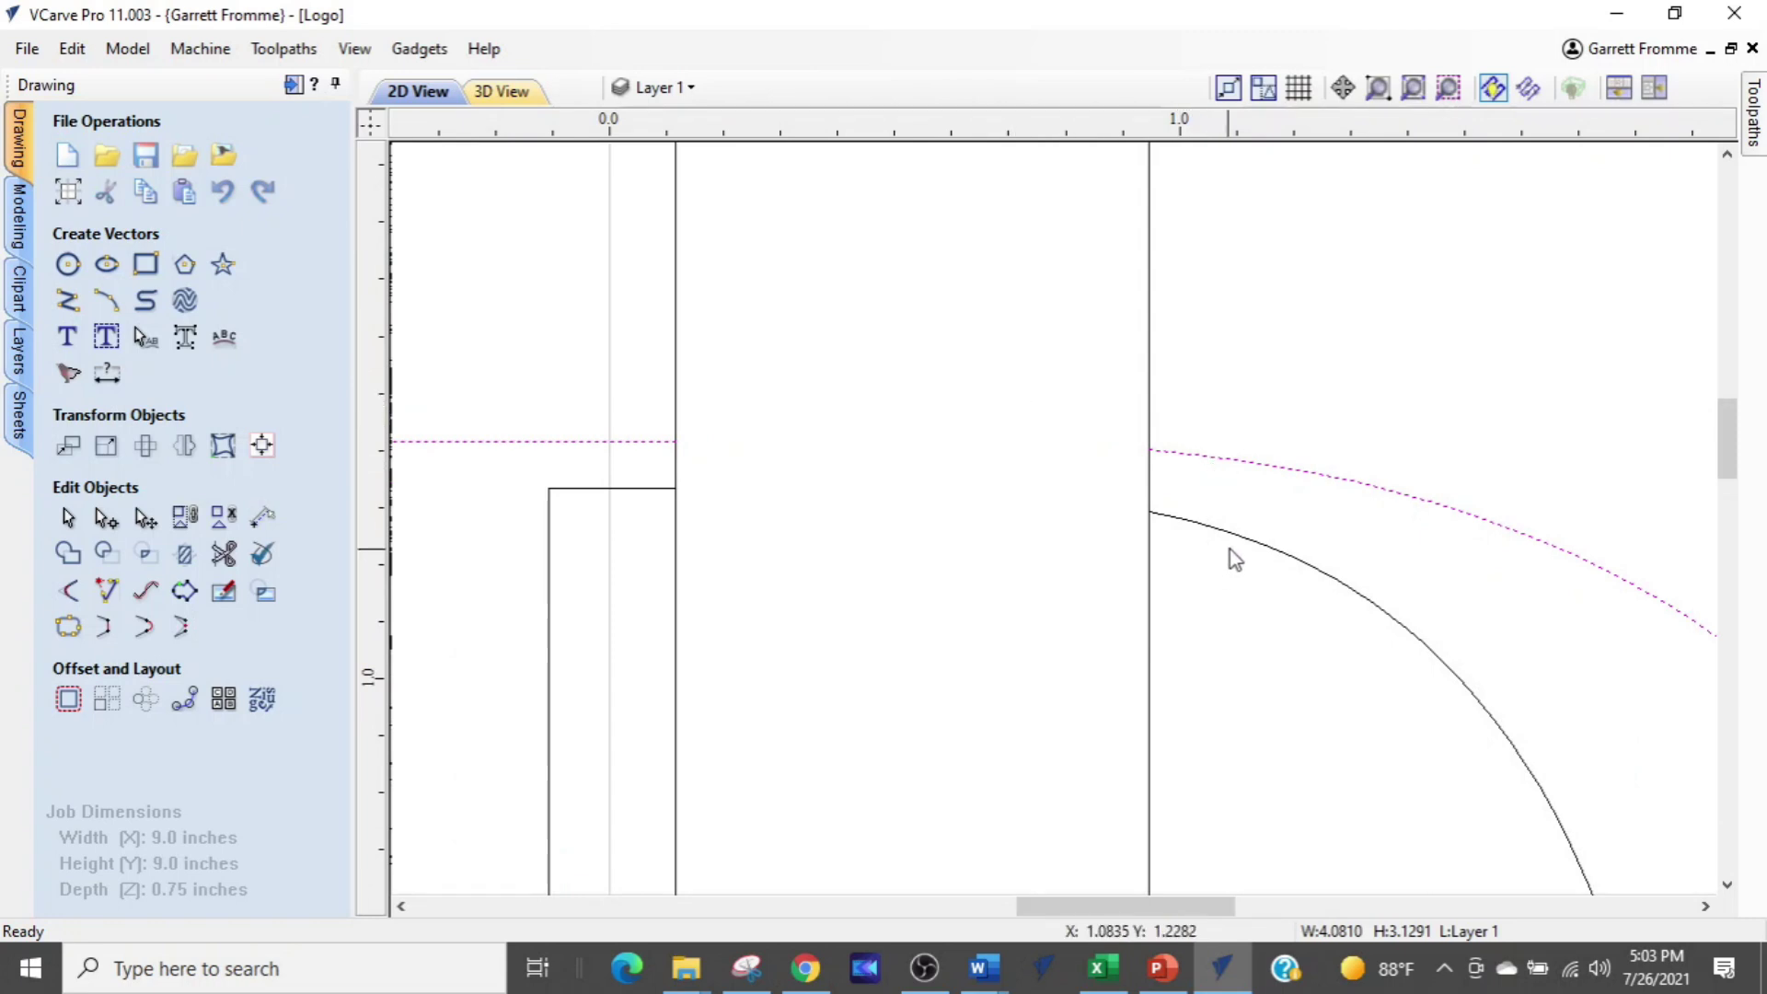
scroll(1233, 553, down, 4)
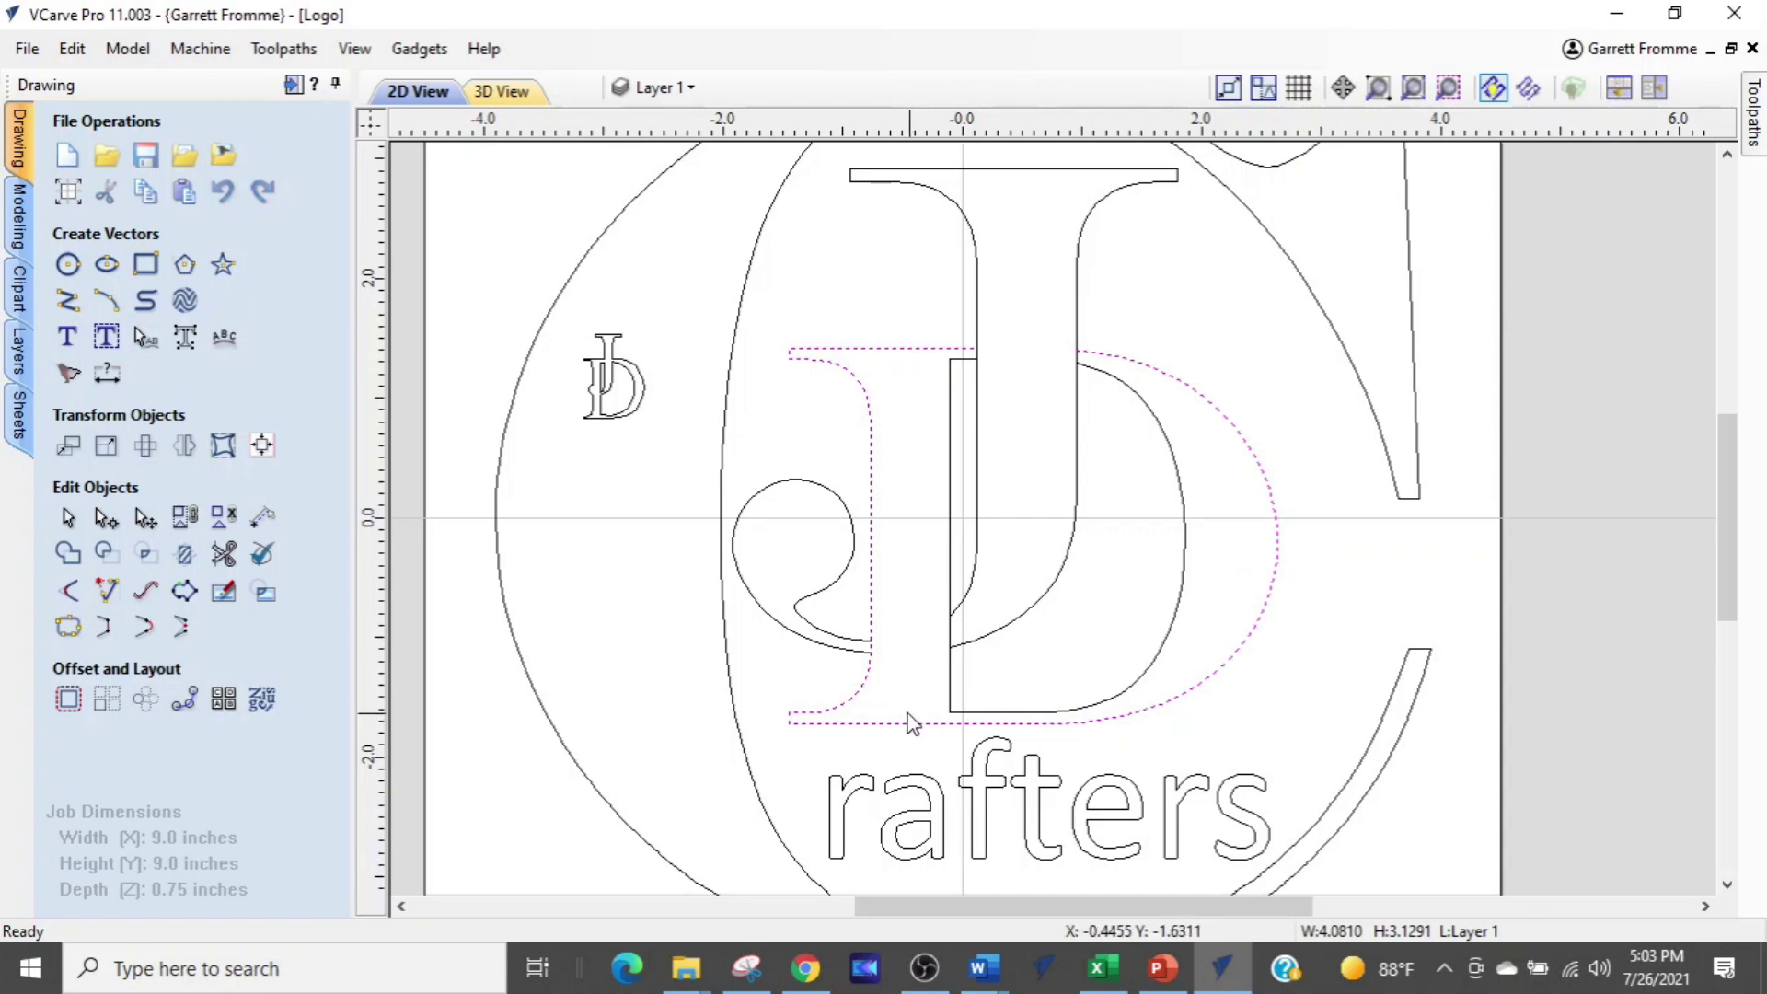
scroll(1076, 347, up, 3)
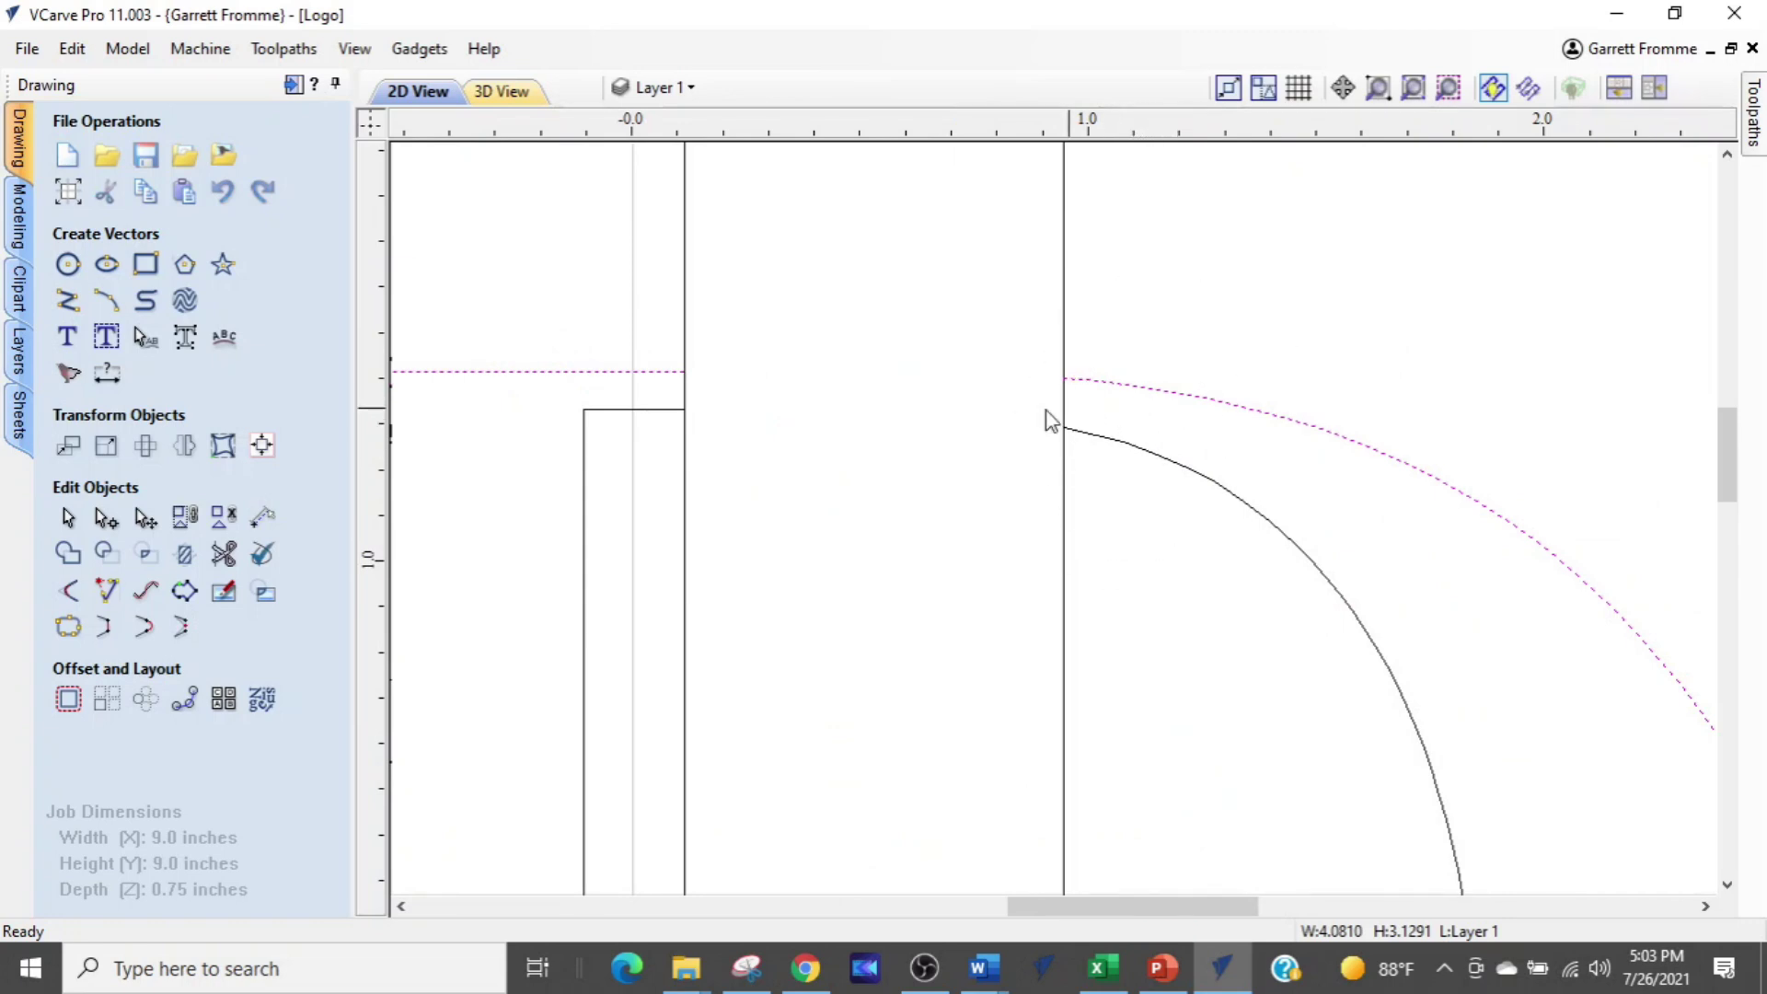
scroll(1013, 418, up, 2)
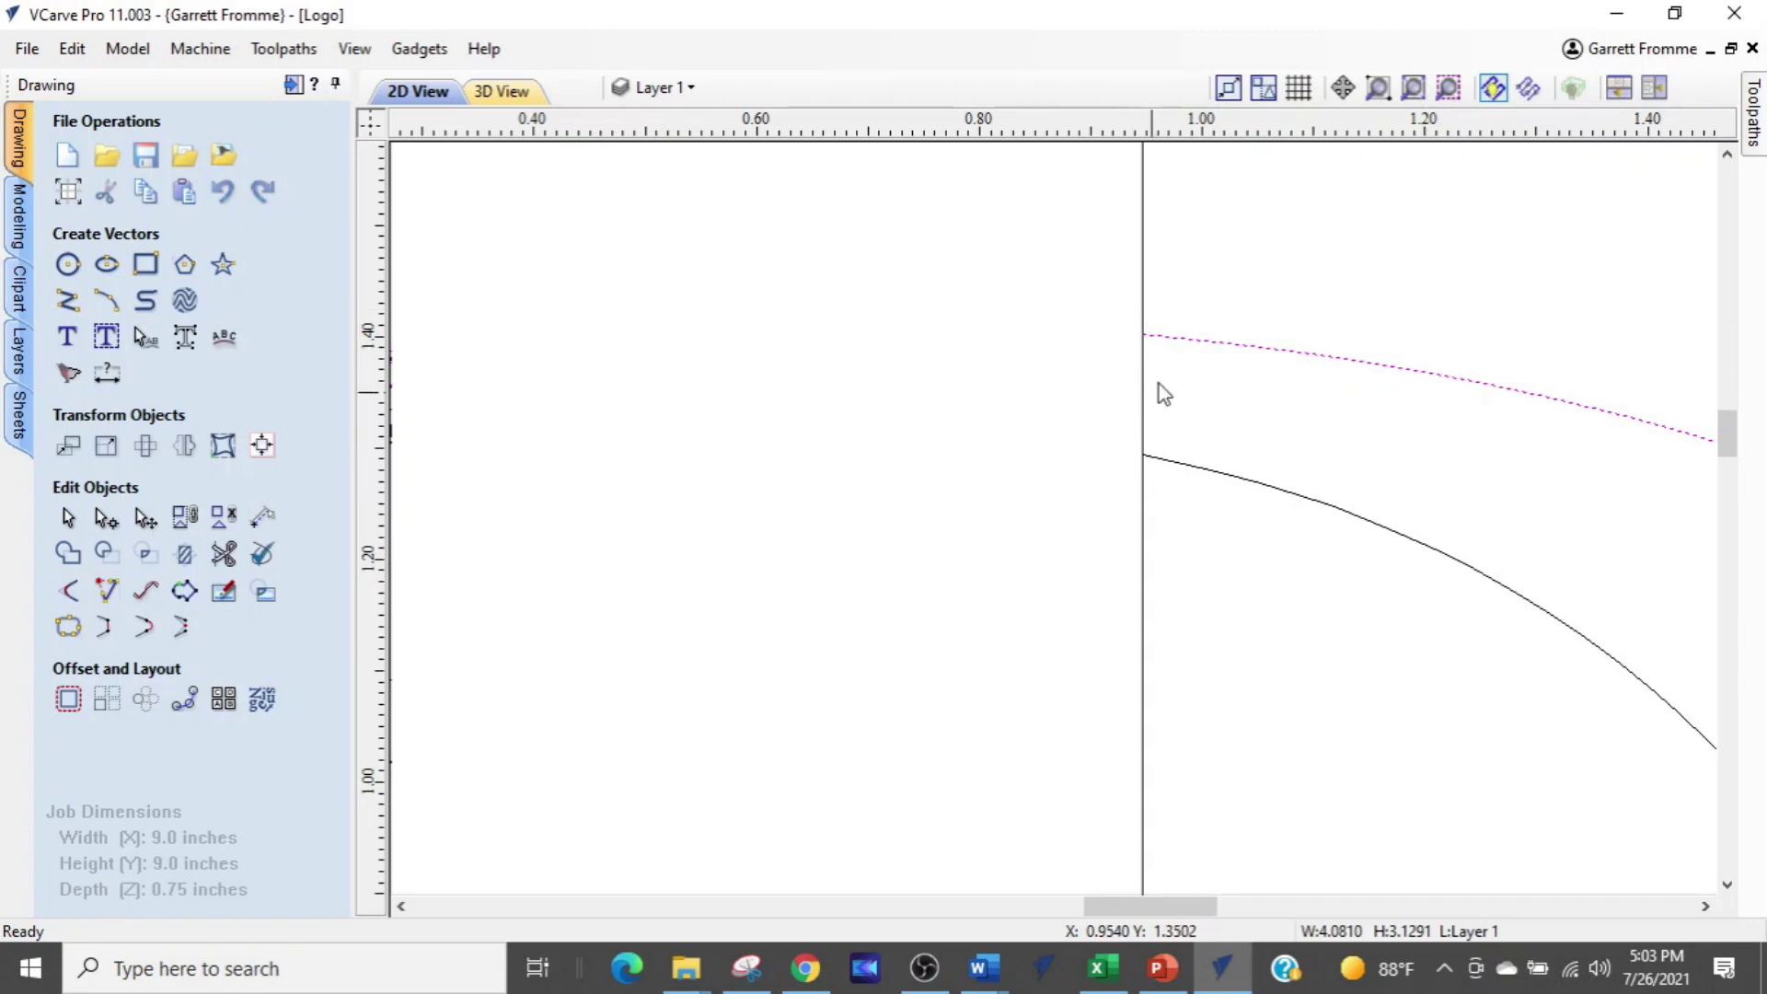
scroll(1095, 530, down, 2)
scroll(1090, 532, down, 3)
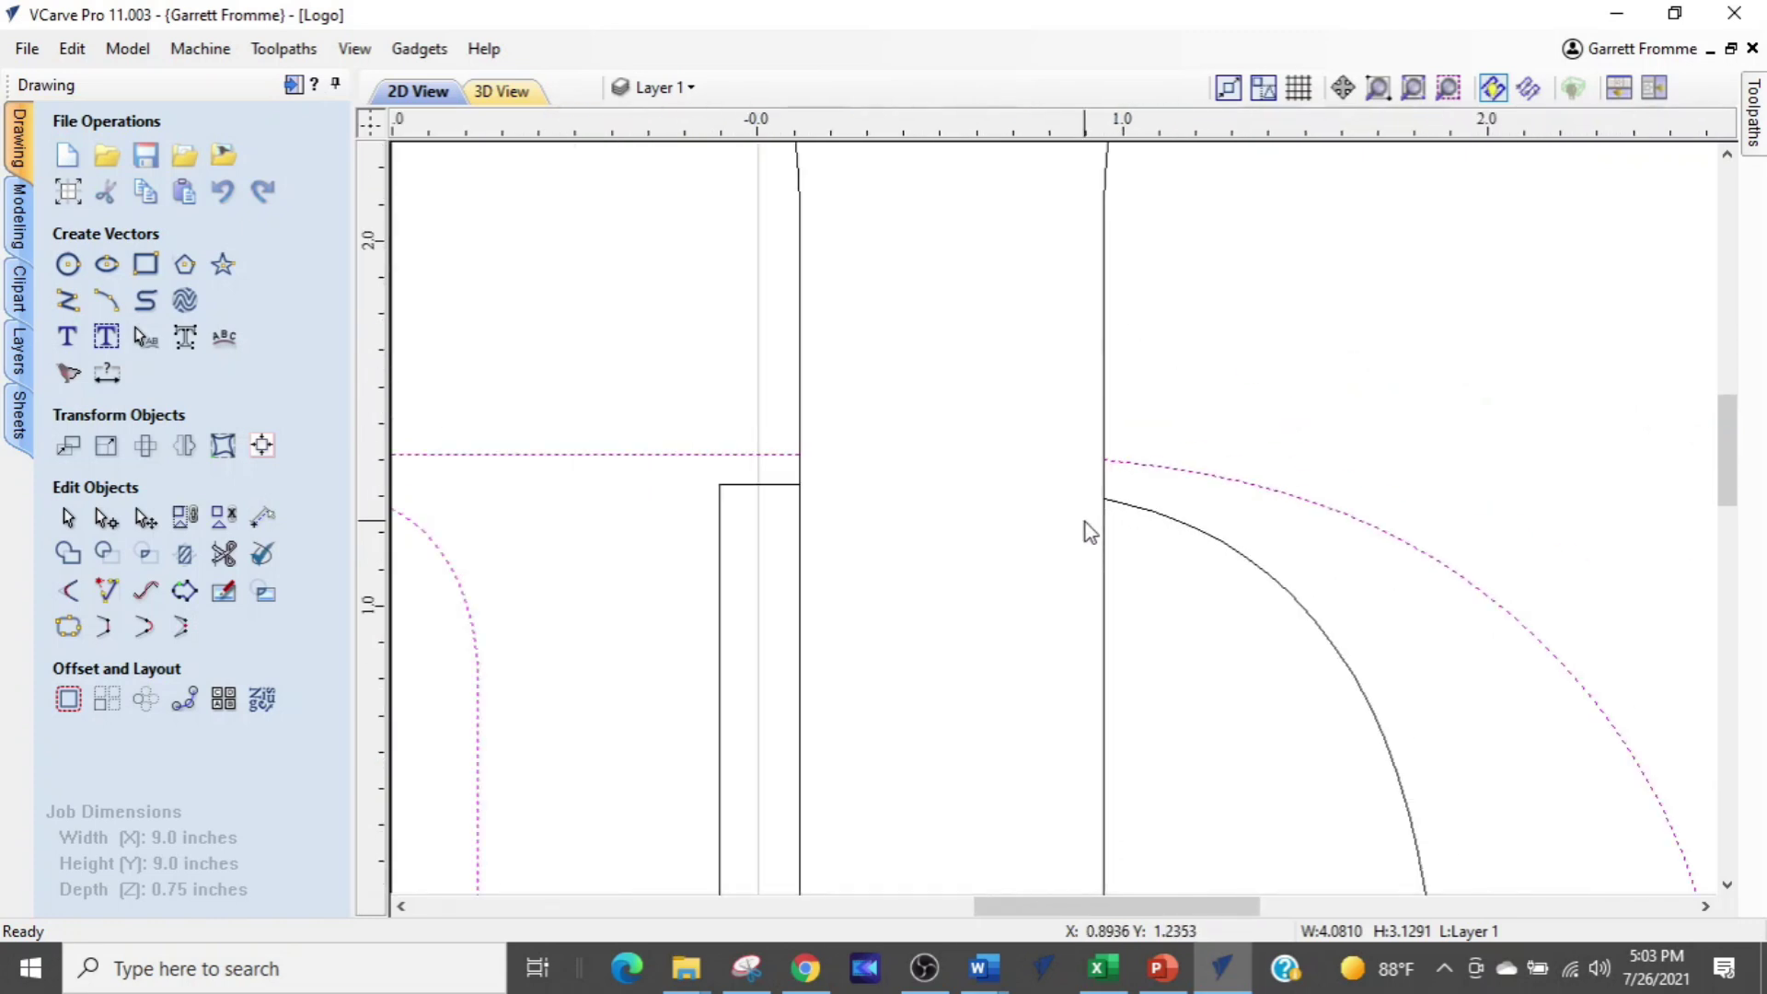
scroll(1026, 509, down, 1)
scroll(1026, 509, up, 1)
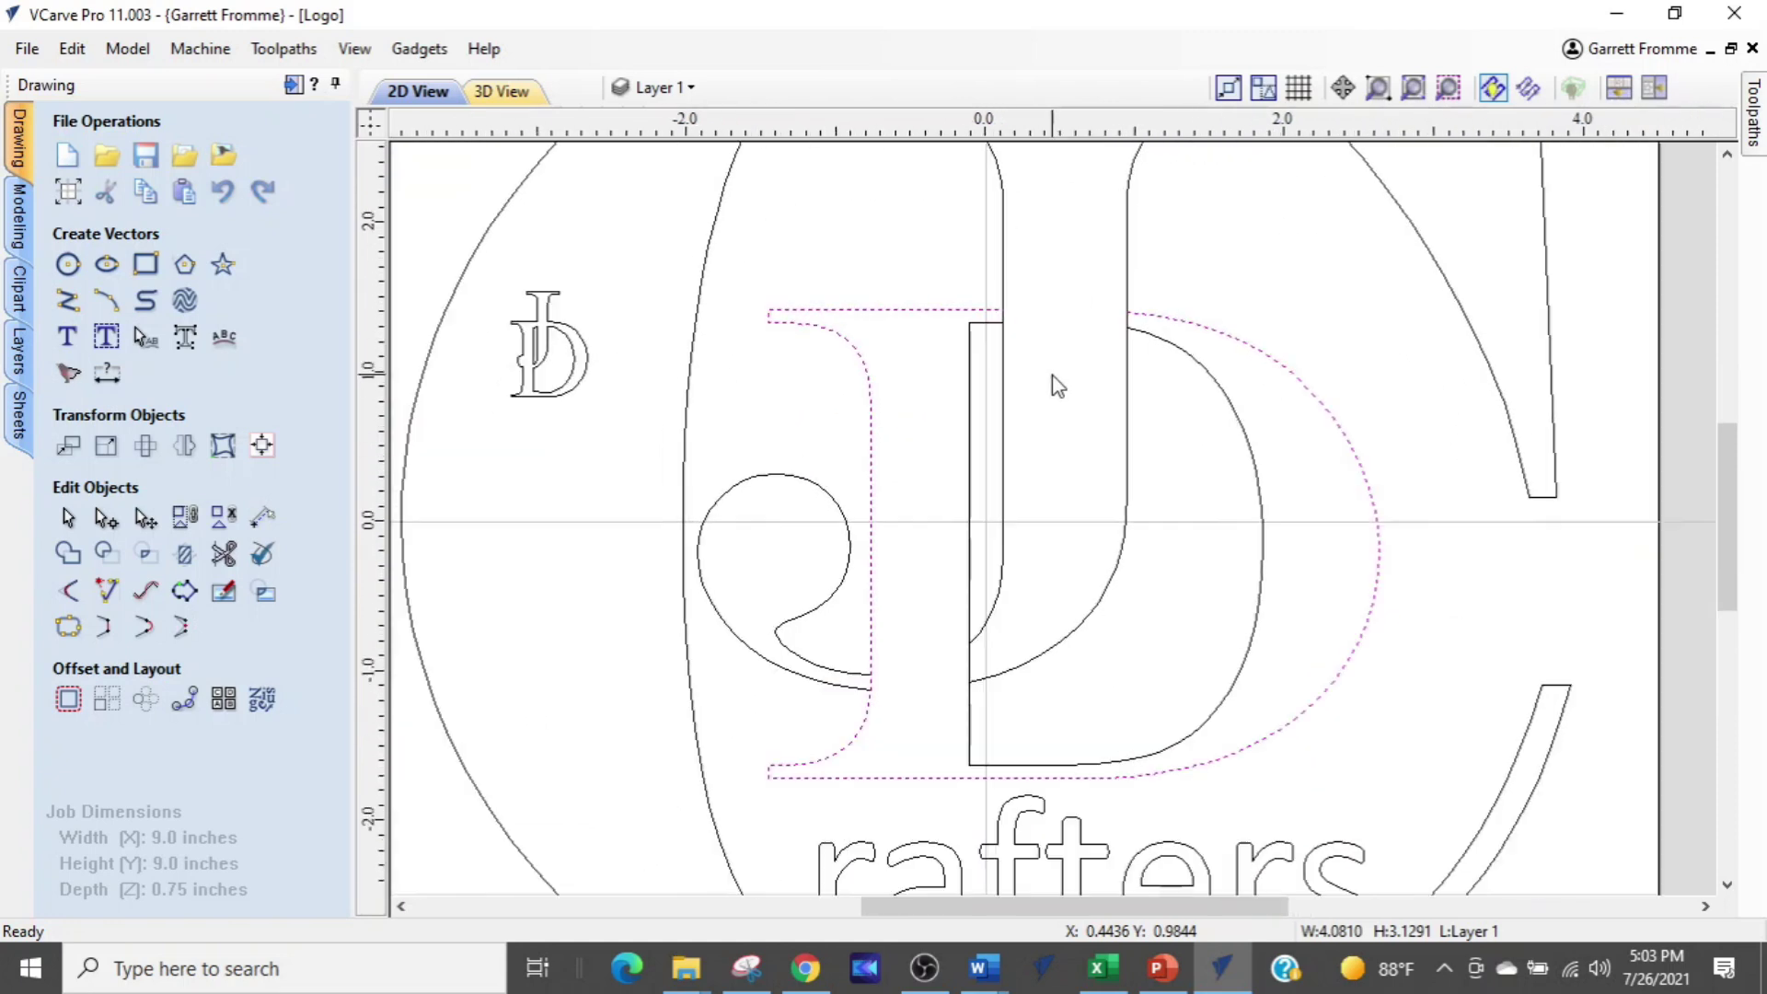
Select the D's inner outline again and review it within the whole logo
click(969, 419)
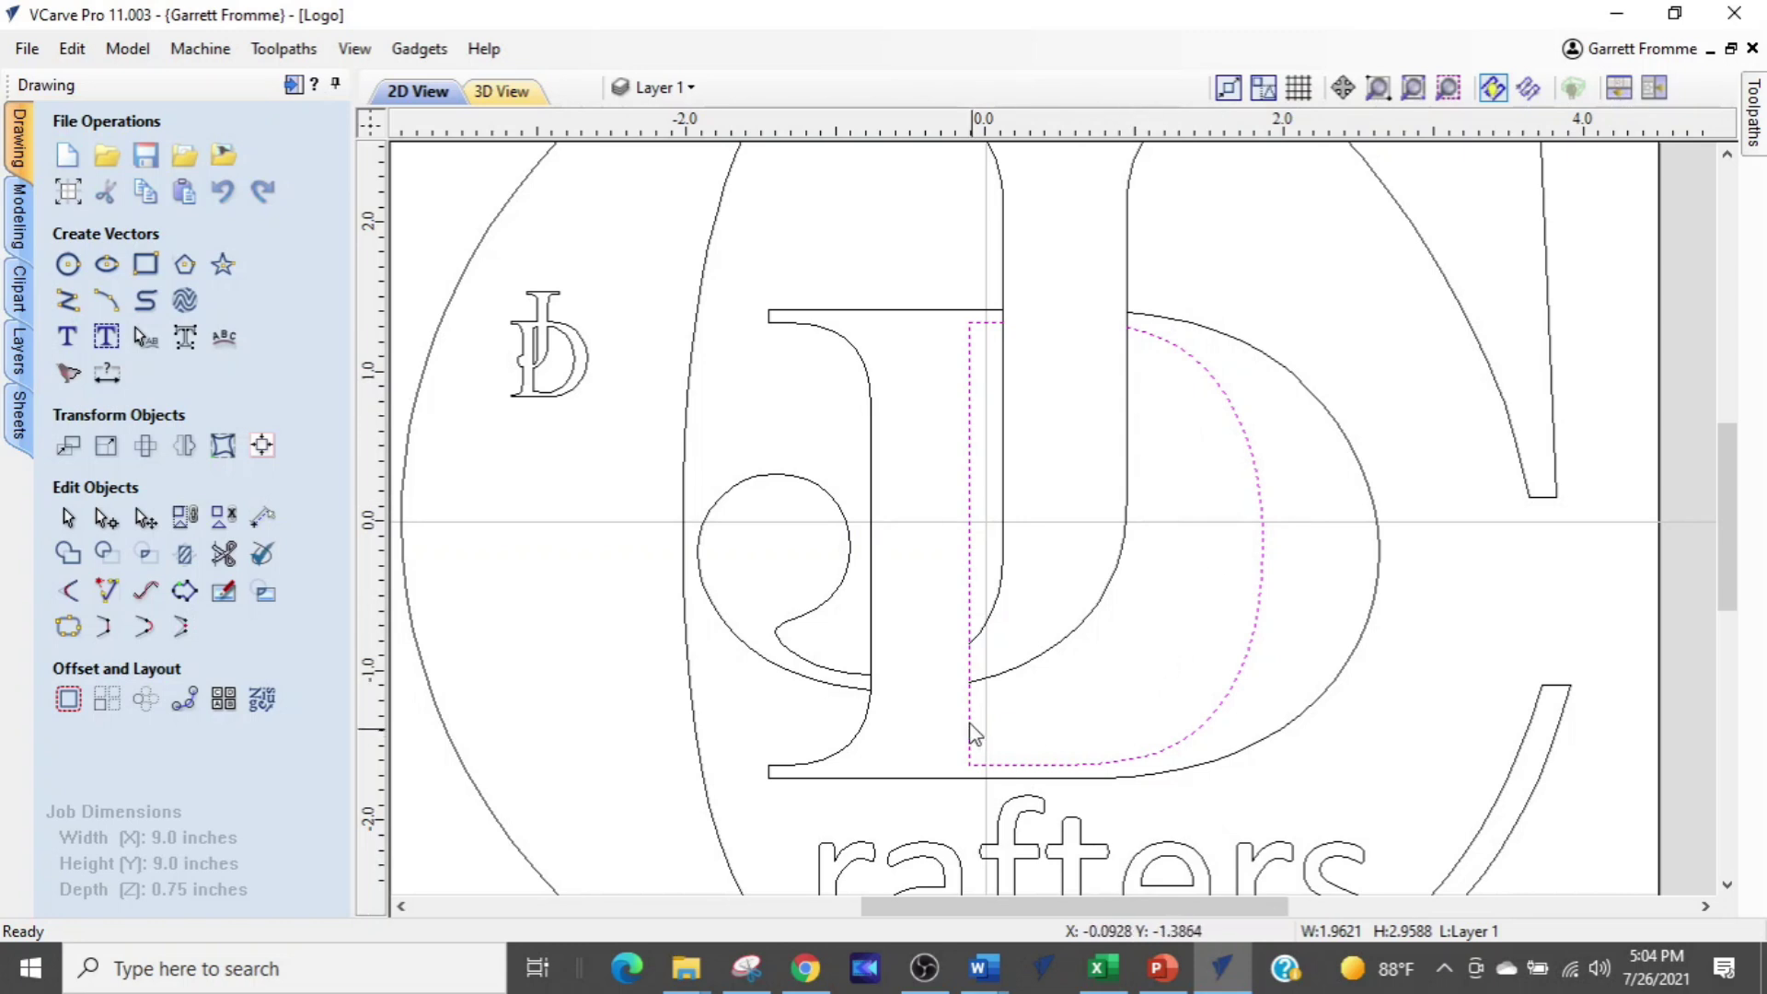
scroll(1037, 568, down, 3)
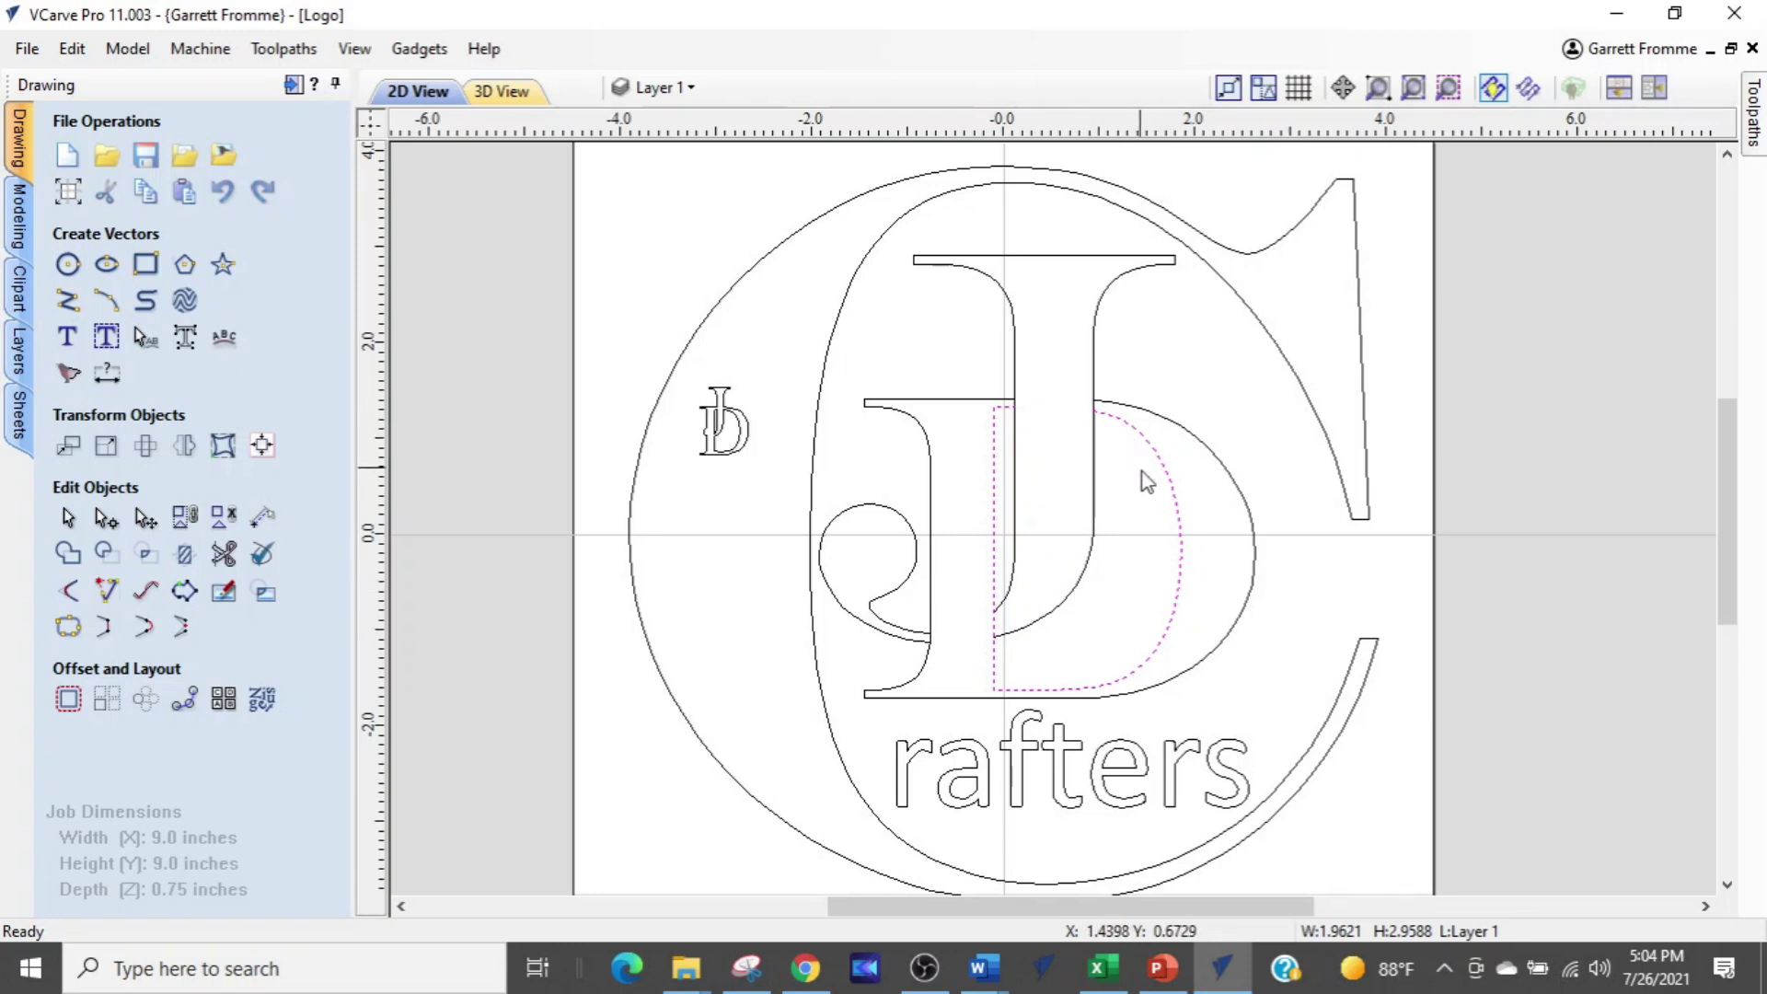
click(1114, 606)
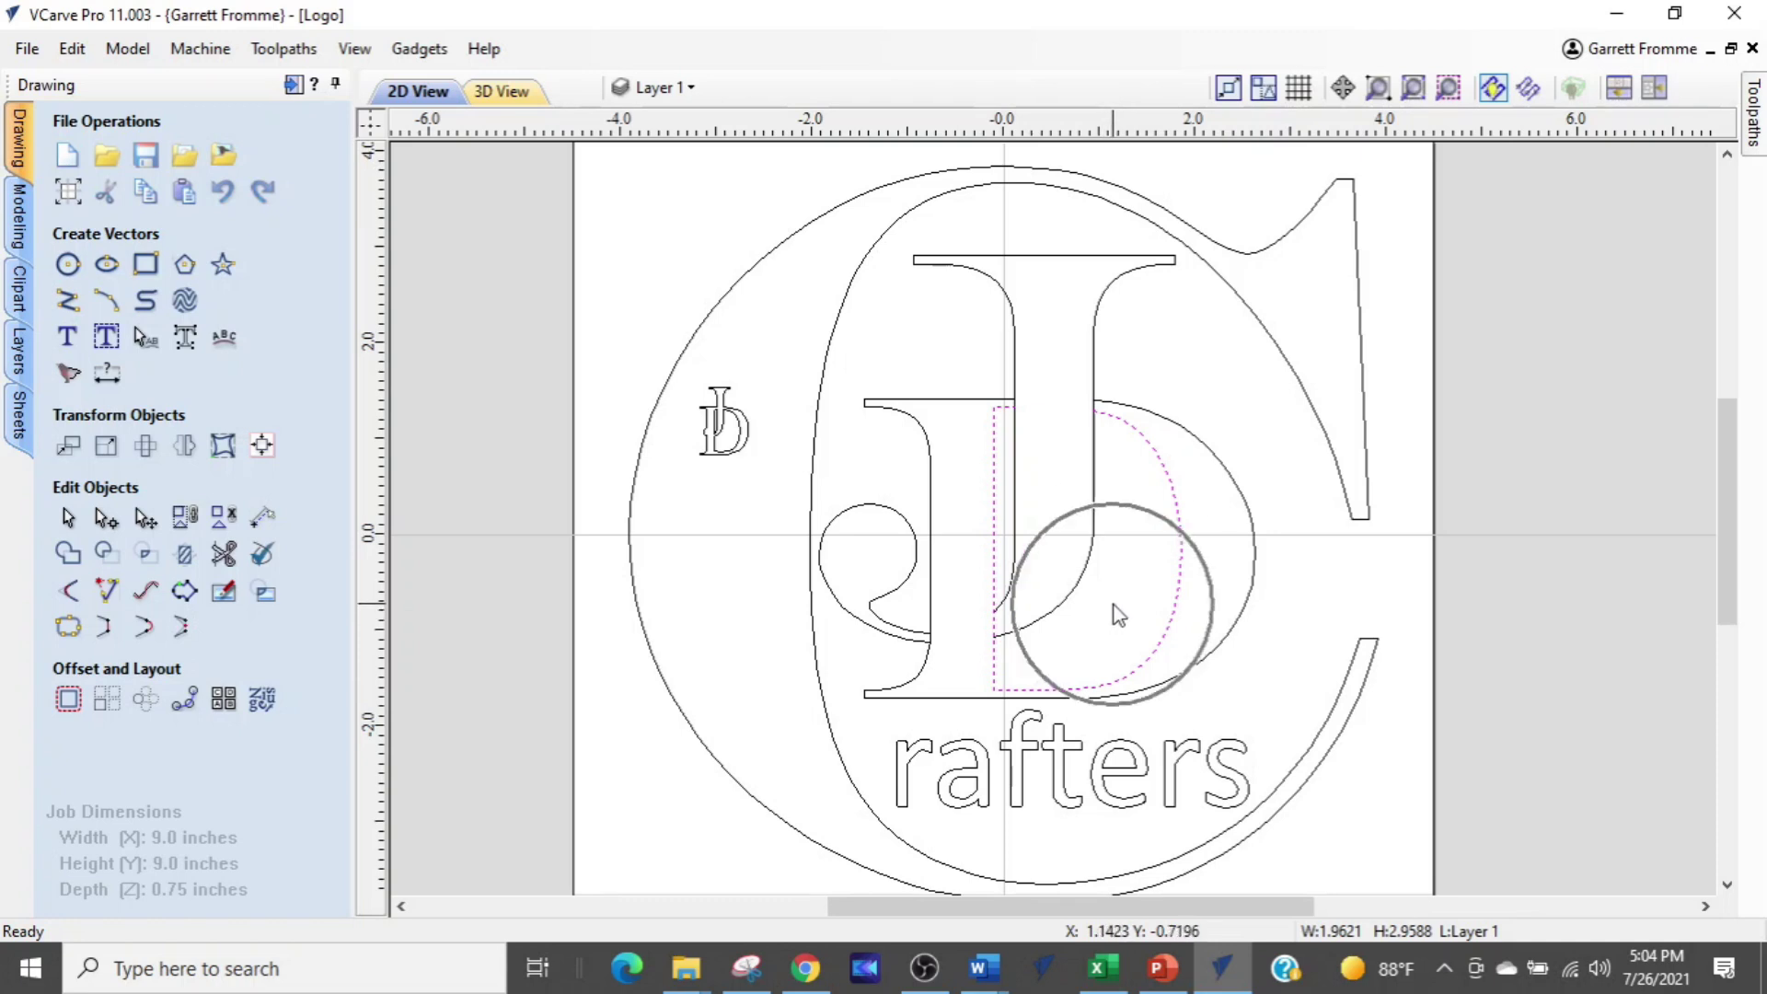
Deselect the D's inner outline and review how the J and D outlines overlap within the logo
scroll(1116, 611, up, 2)
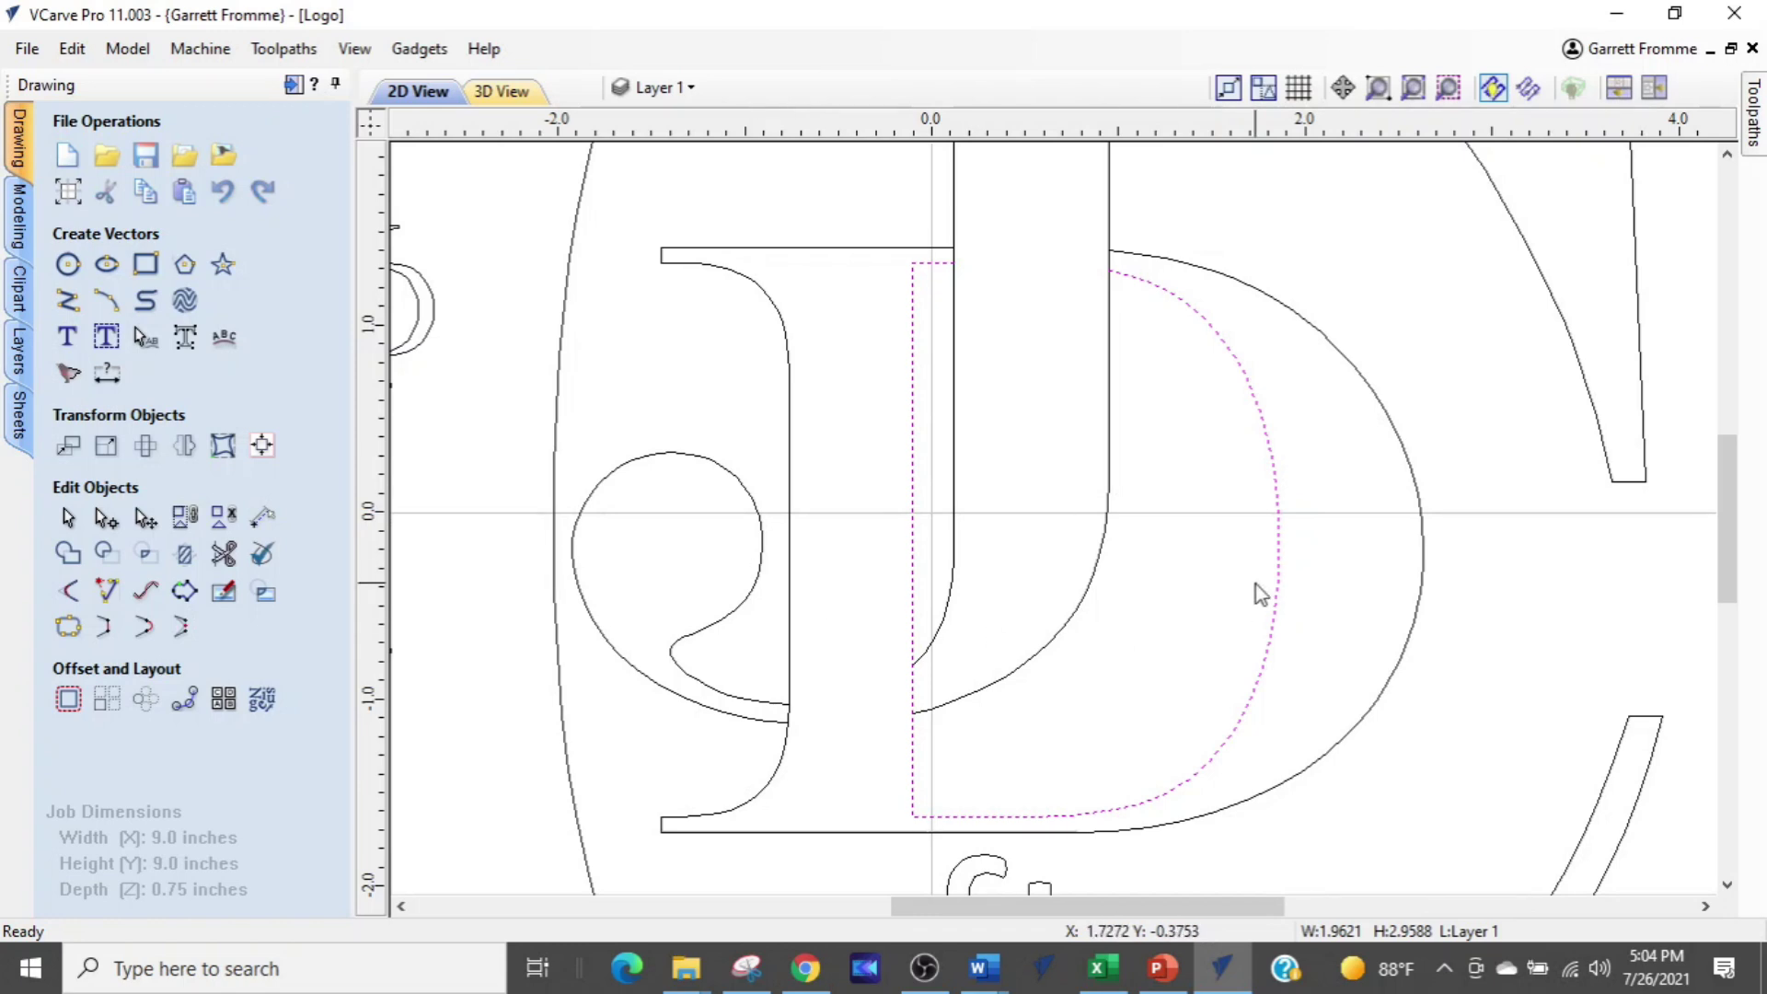
click(1187, 517)
click(1187, 517)
scroll(1012, 512, down, 1)
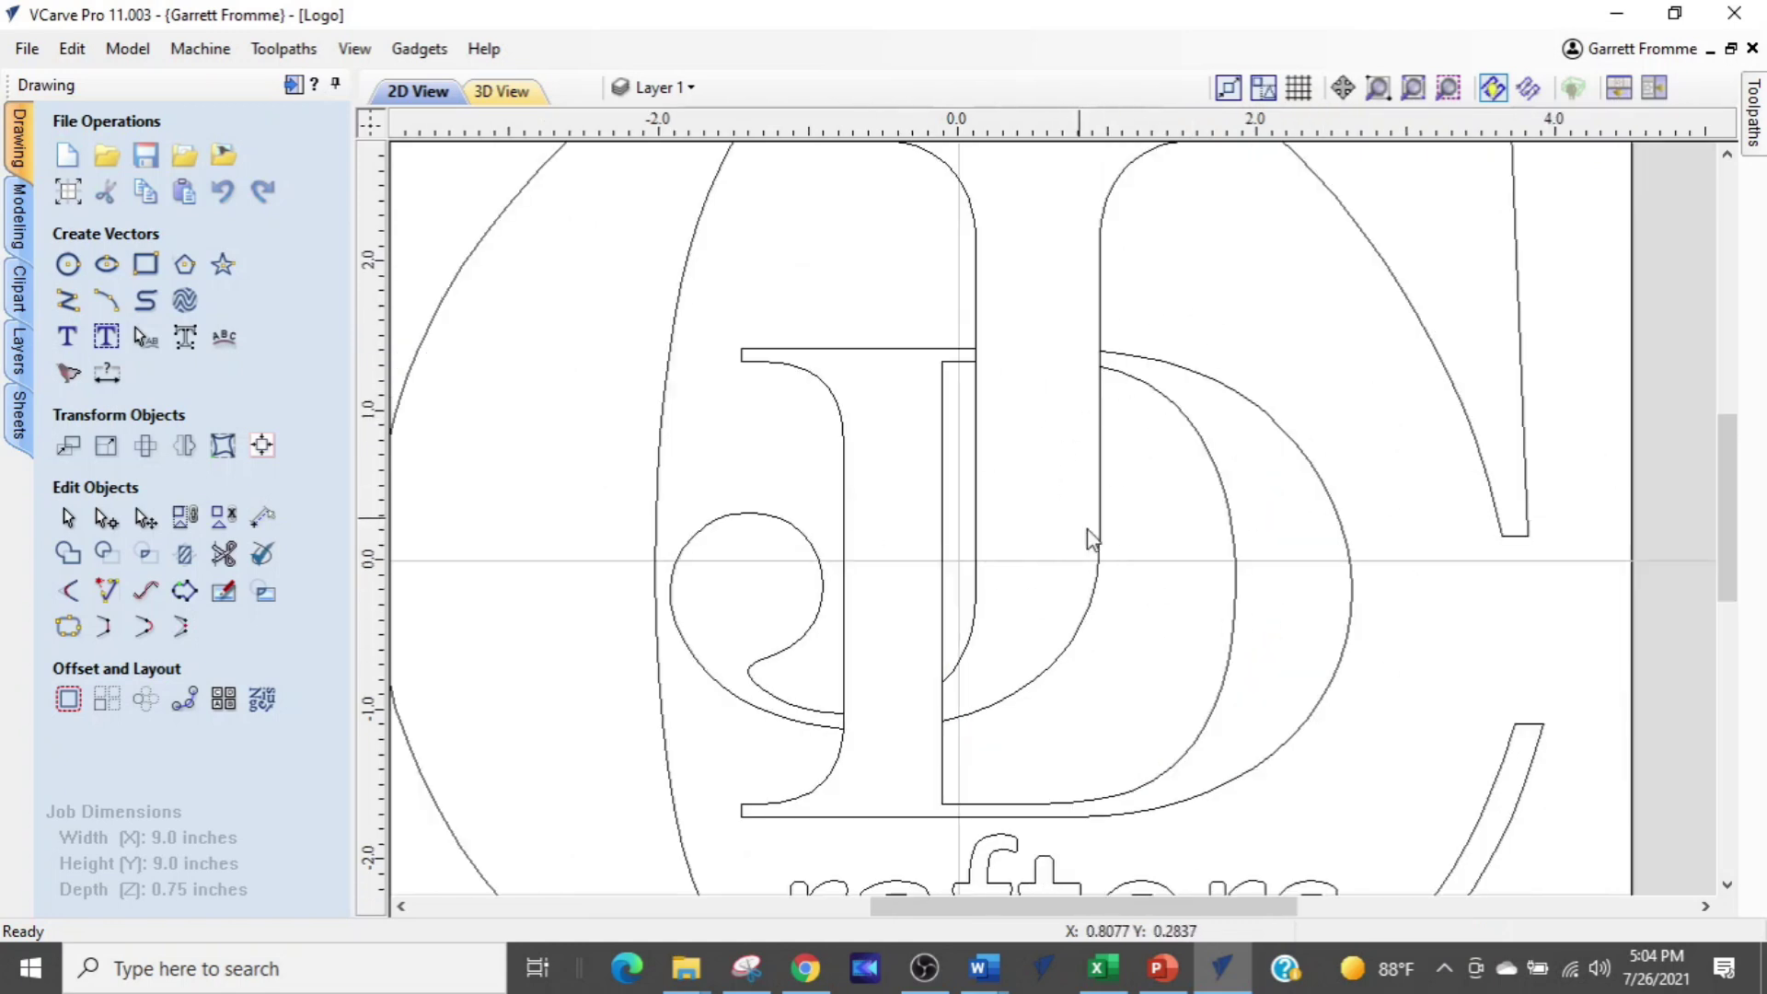
scroll(1074, 466, down, 1)
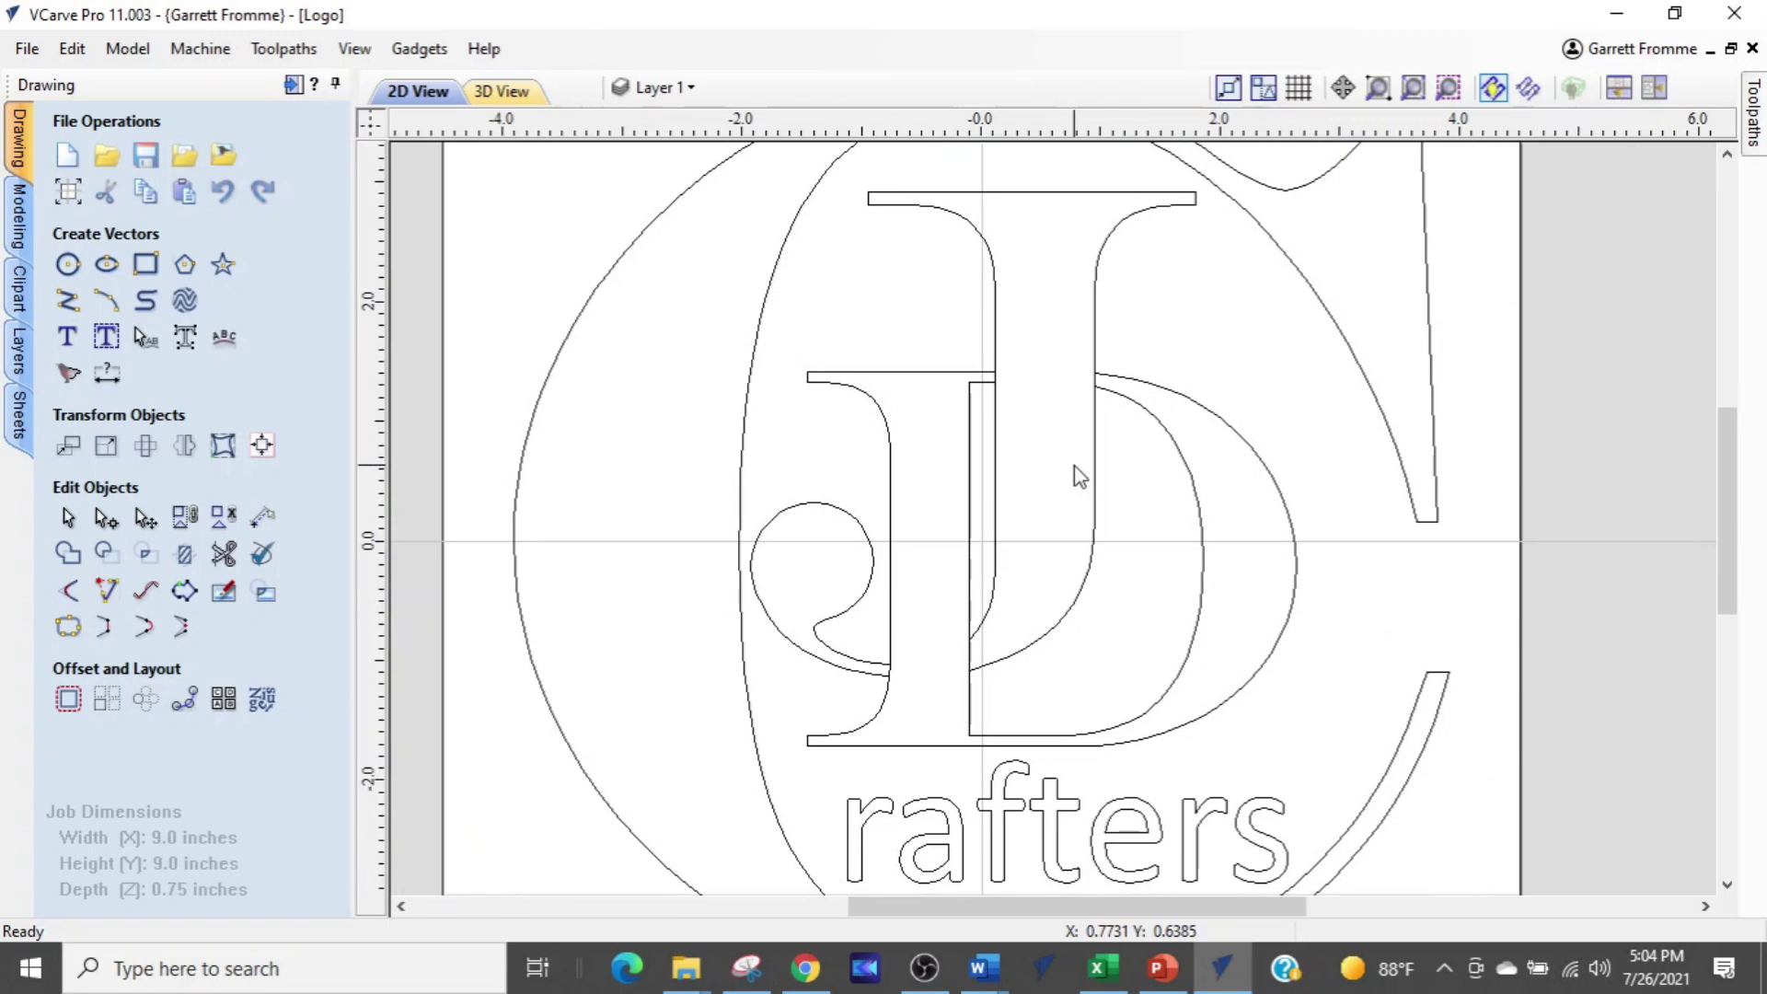
scroll(1078, 476, up, 1)
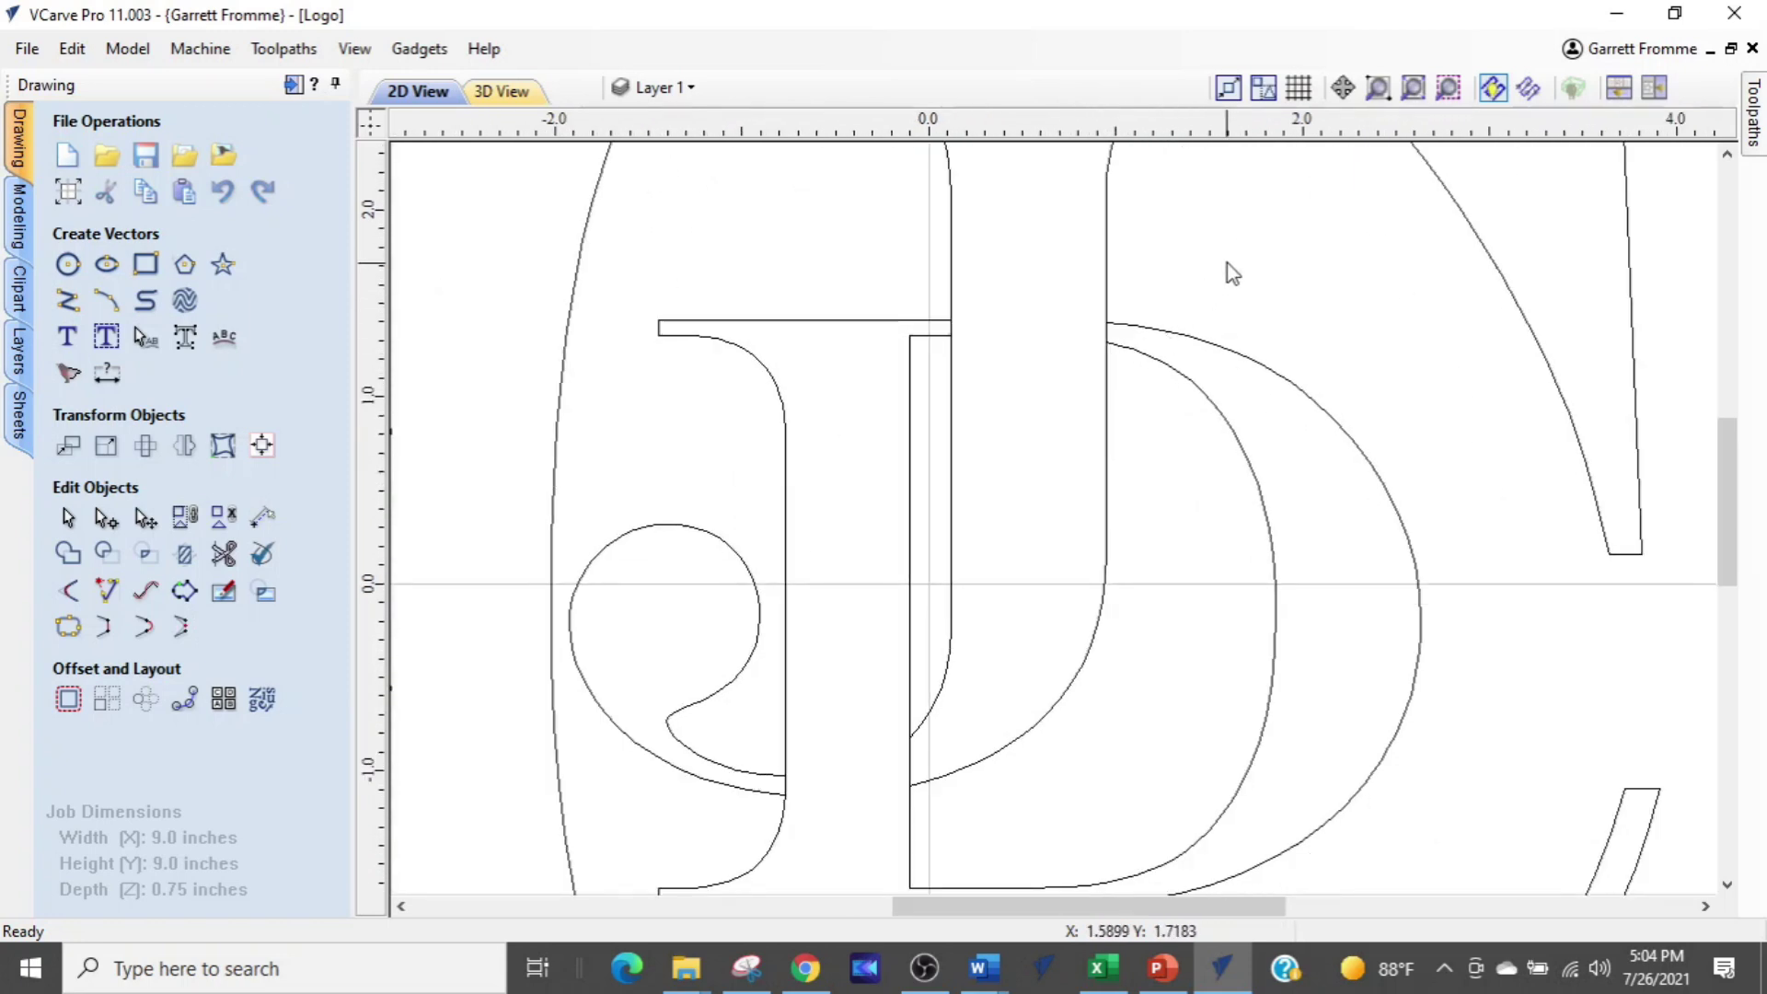
Select all the J and D outlines together and inspect where the D's bowl curves meet the J's stem
click(722, 781)
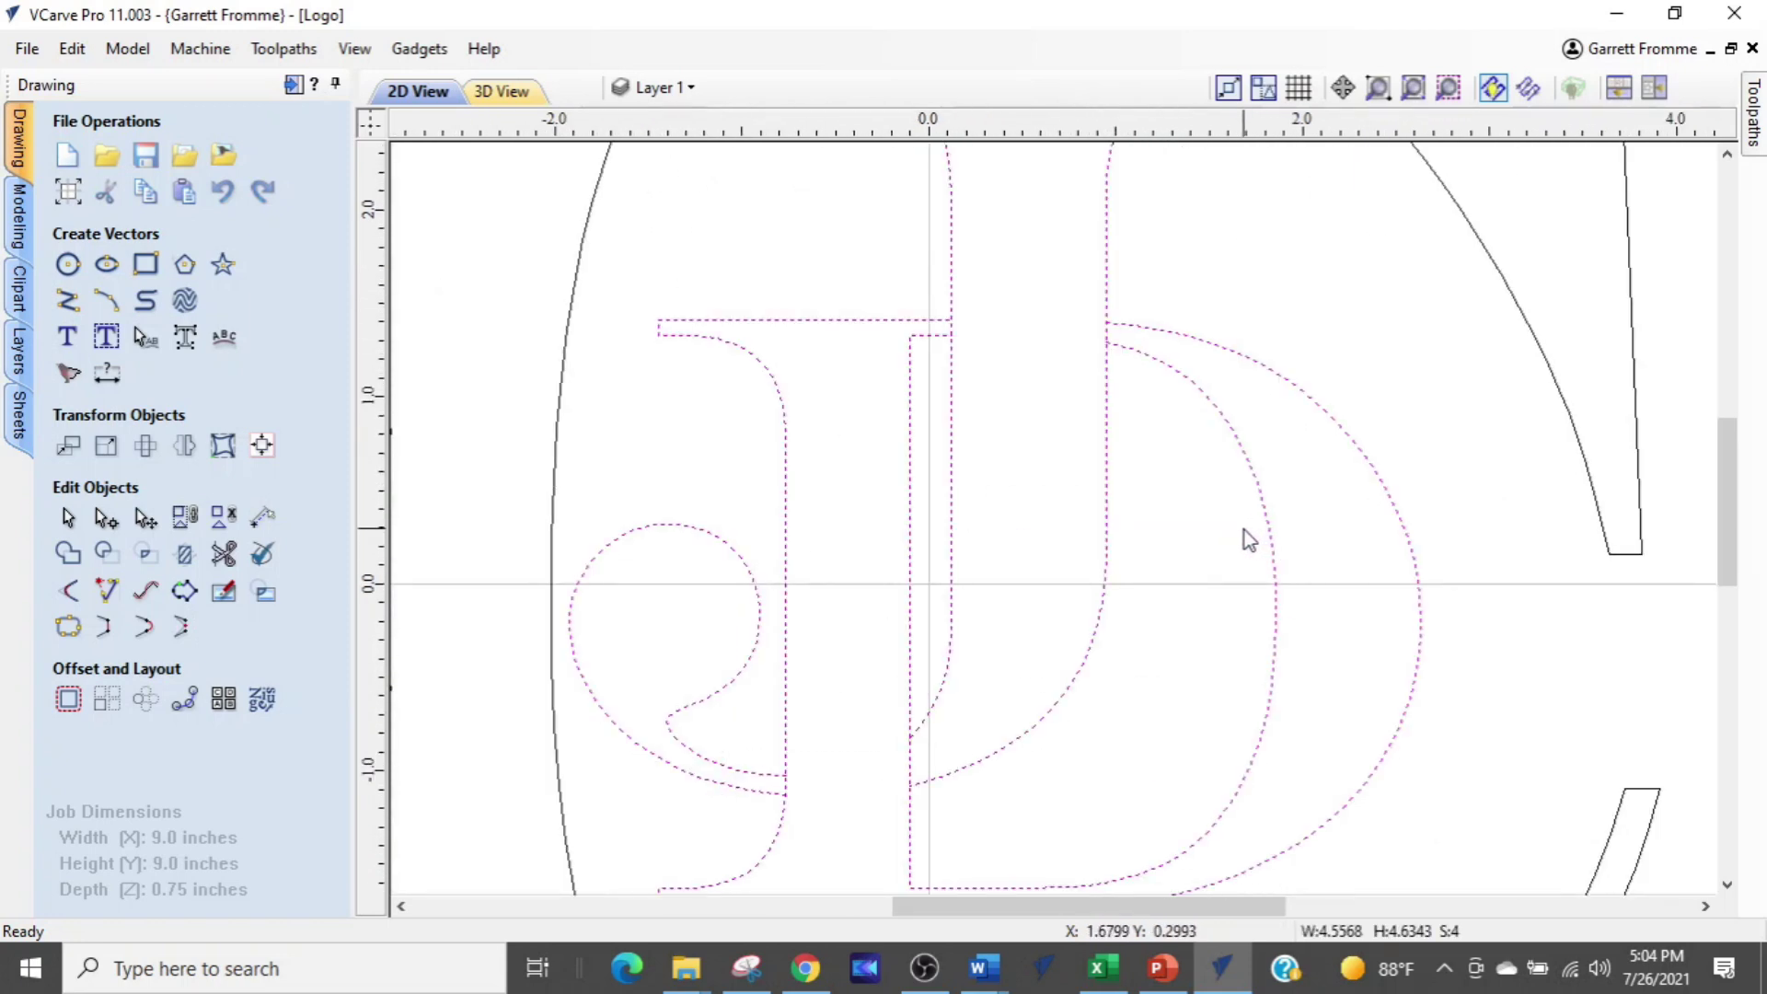
scroll(1089, 331, up, 4)
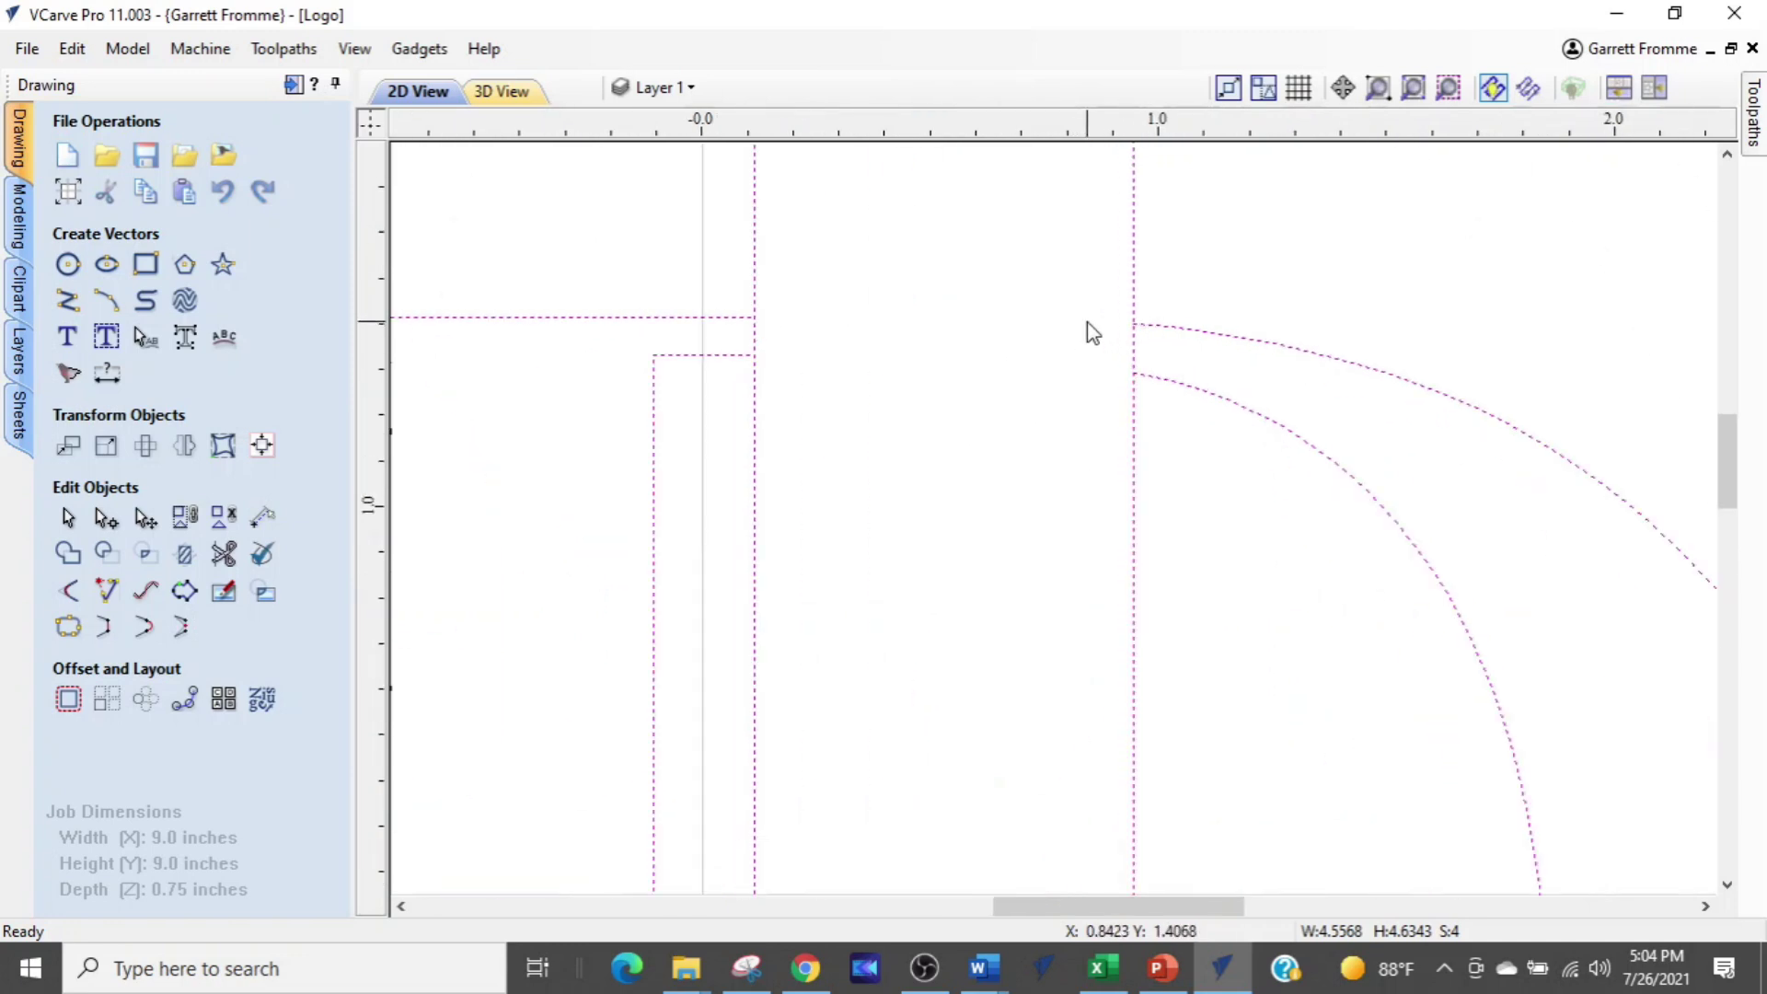
key(ctrl)
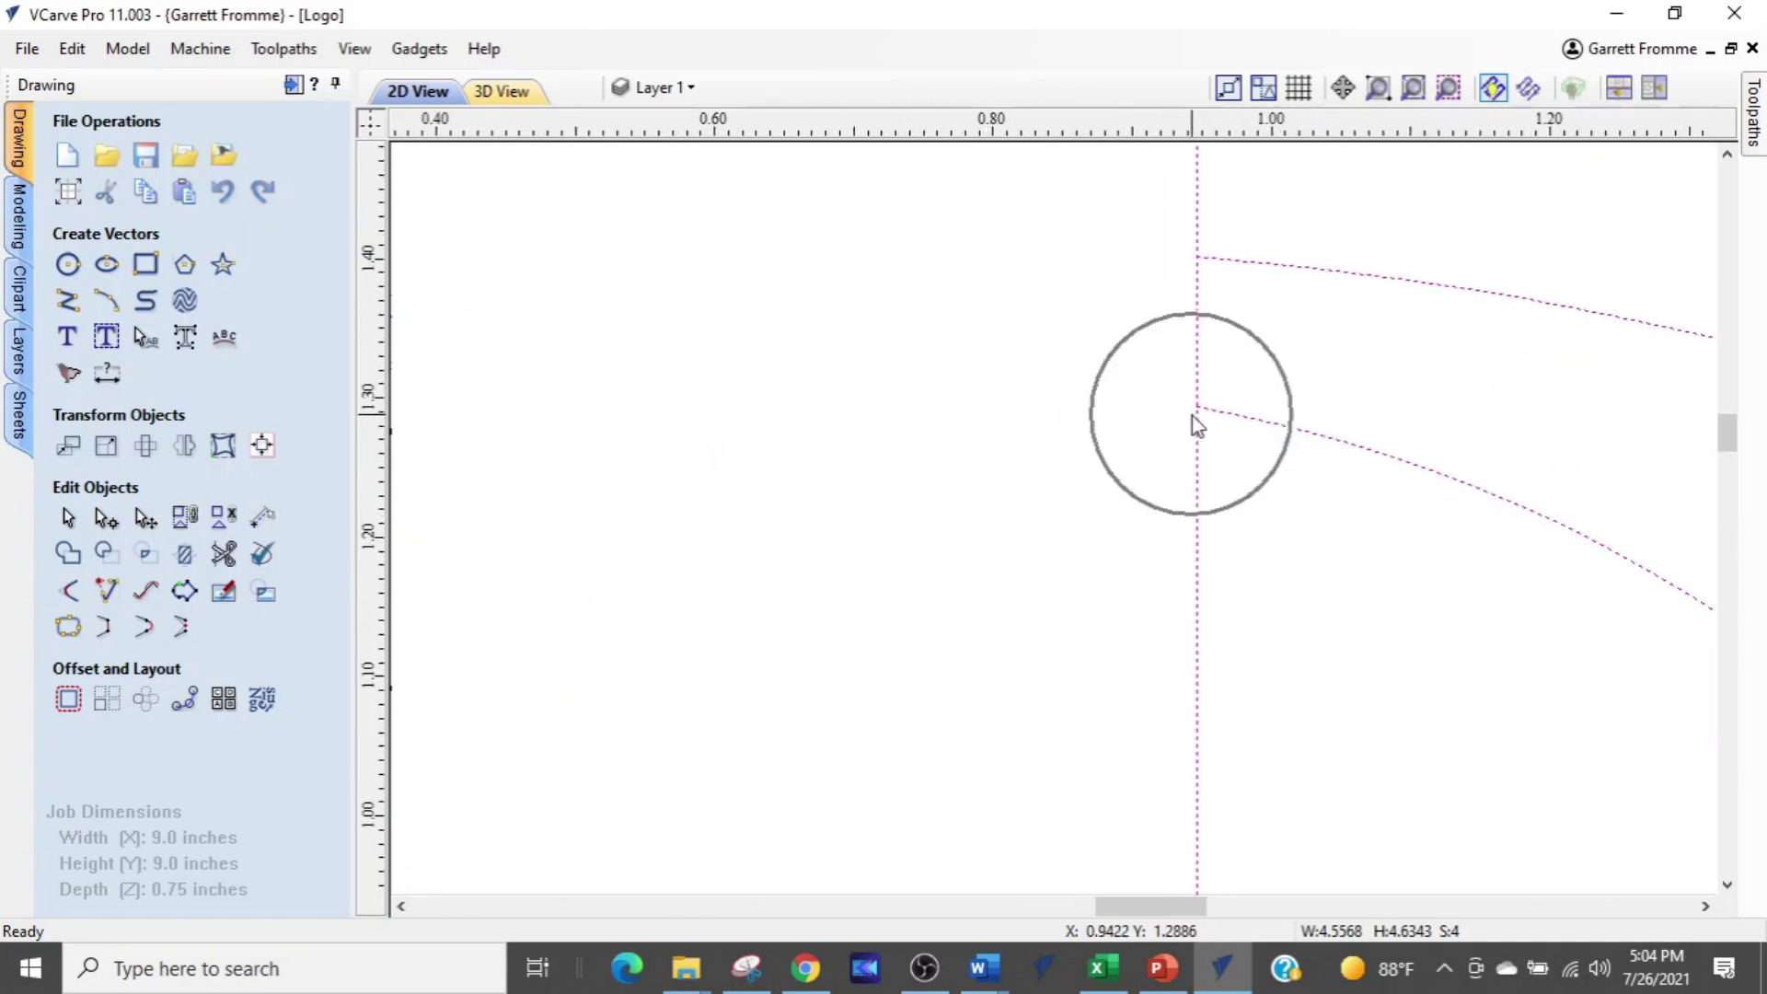
scroll(1187, 425, up, 4)
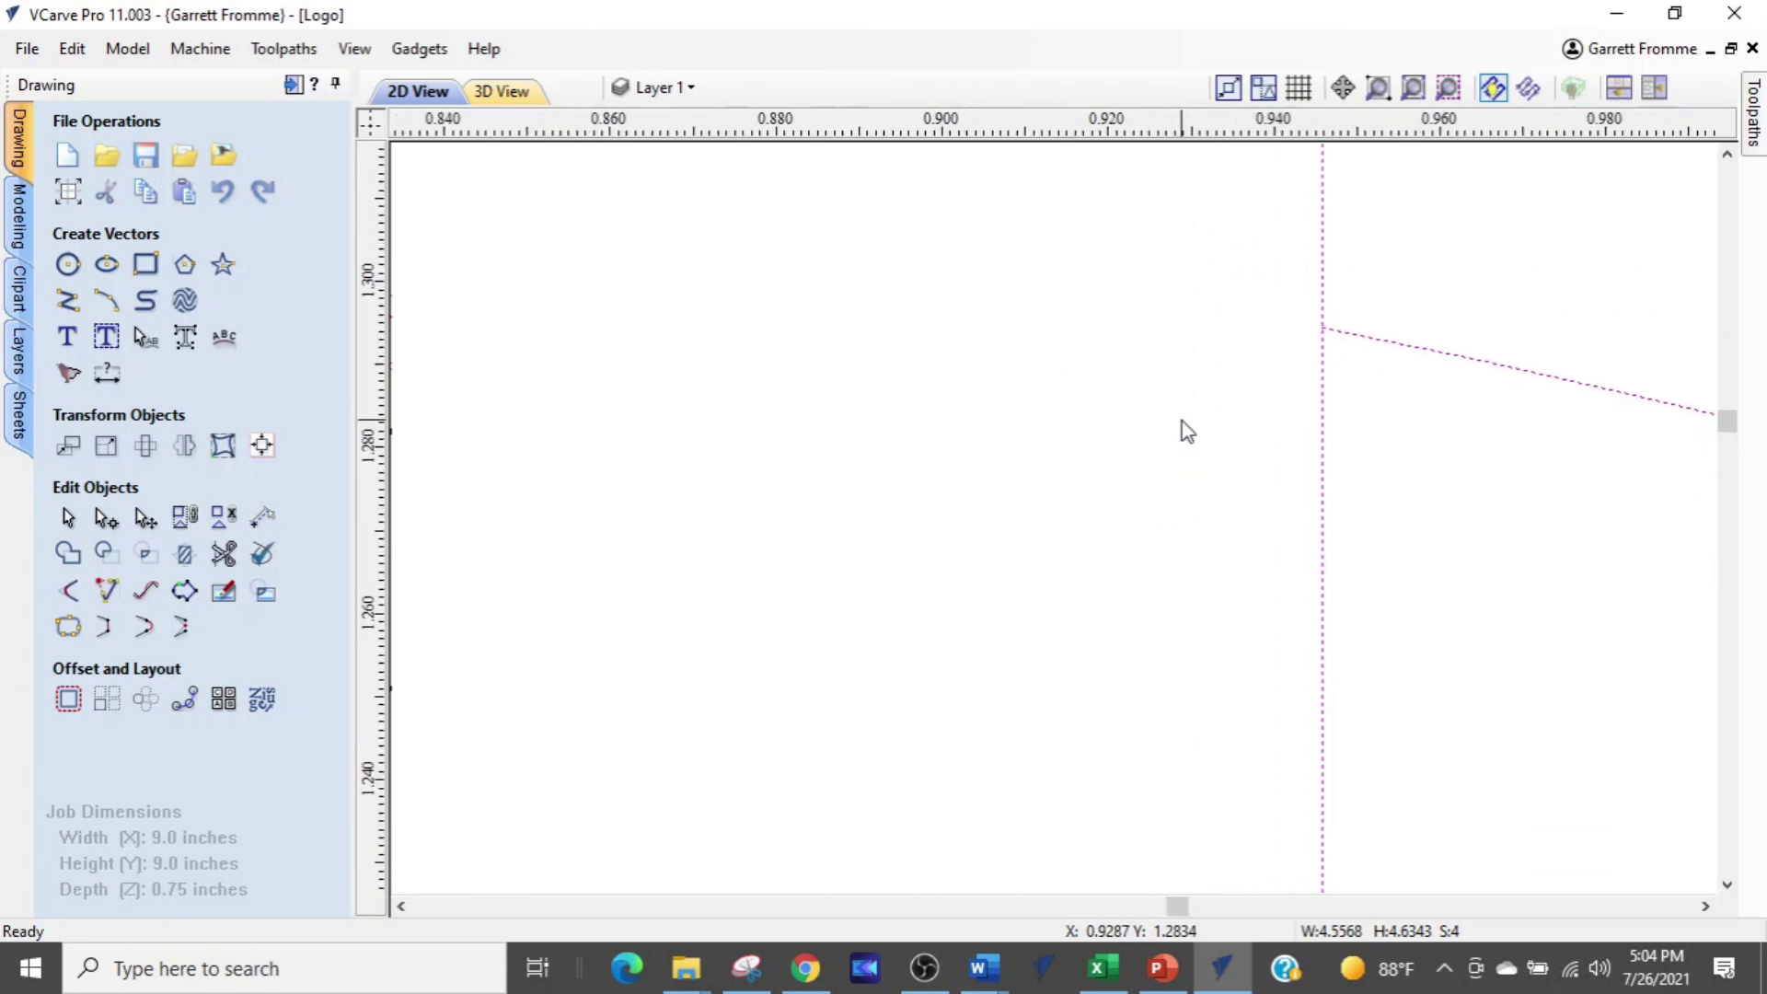
scroll(1179, 432, down, 10)
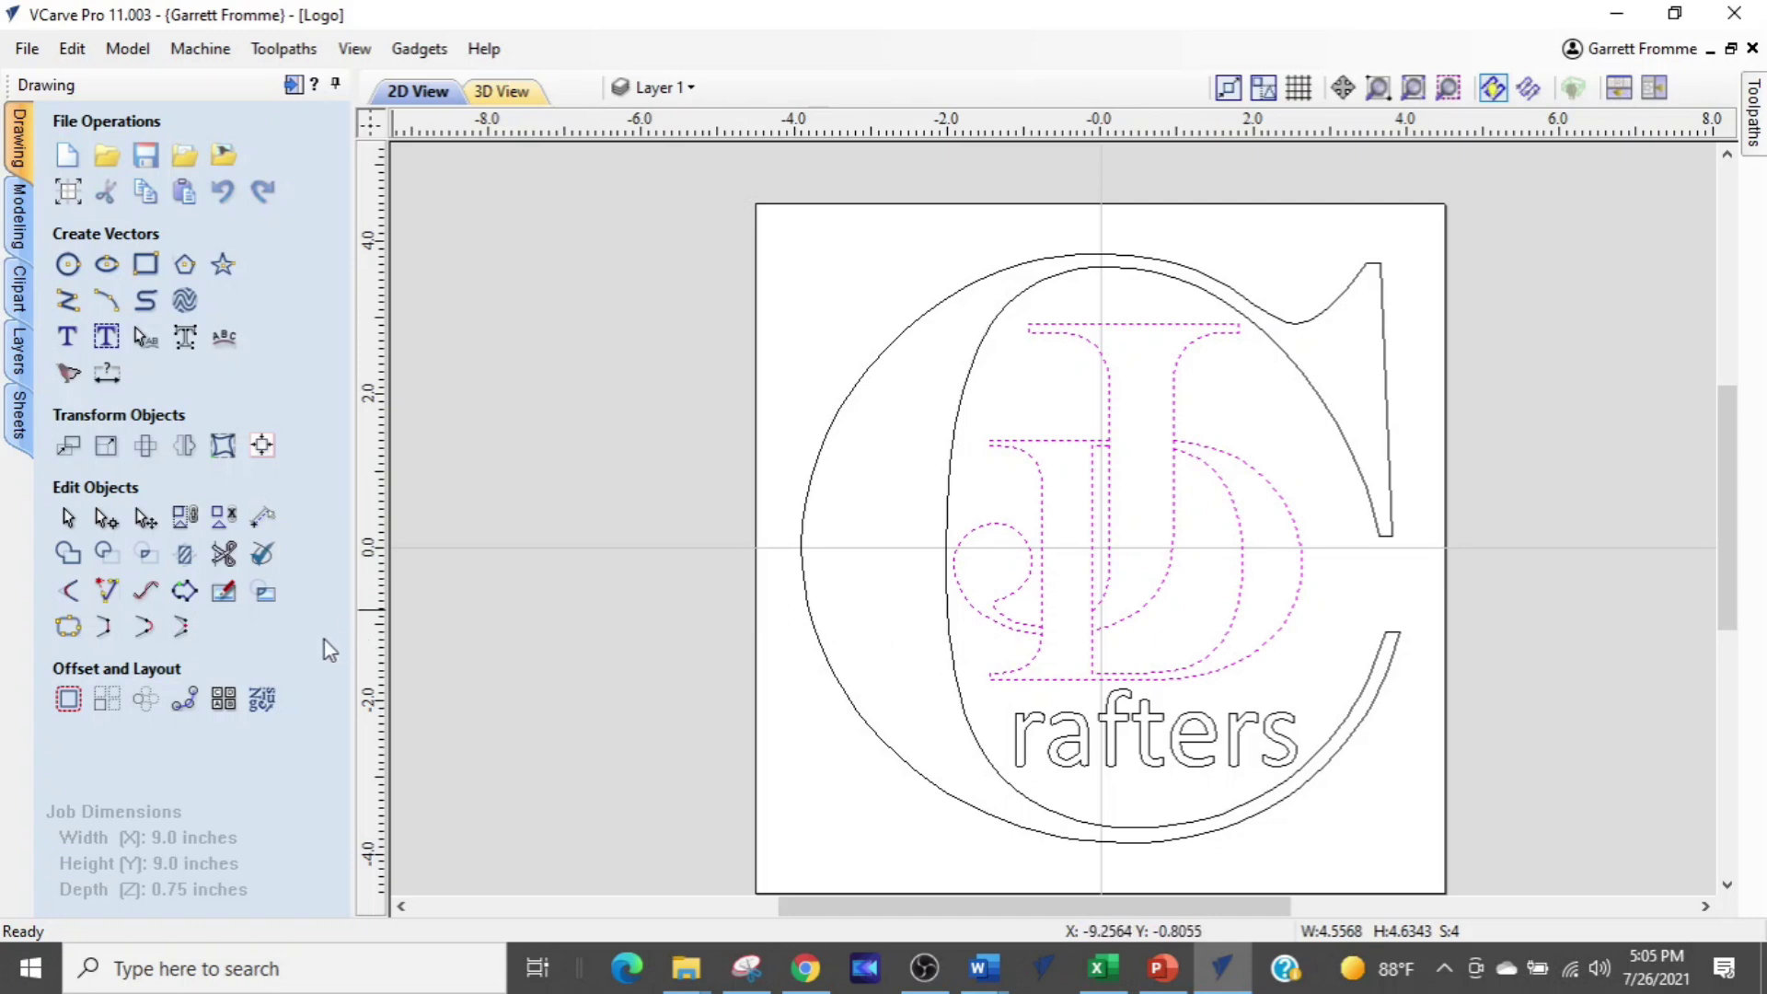
Run the Vector Validator on the selected J and D outlines and inspect the marked intersections along the J's stem
click(263, 556)
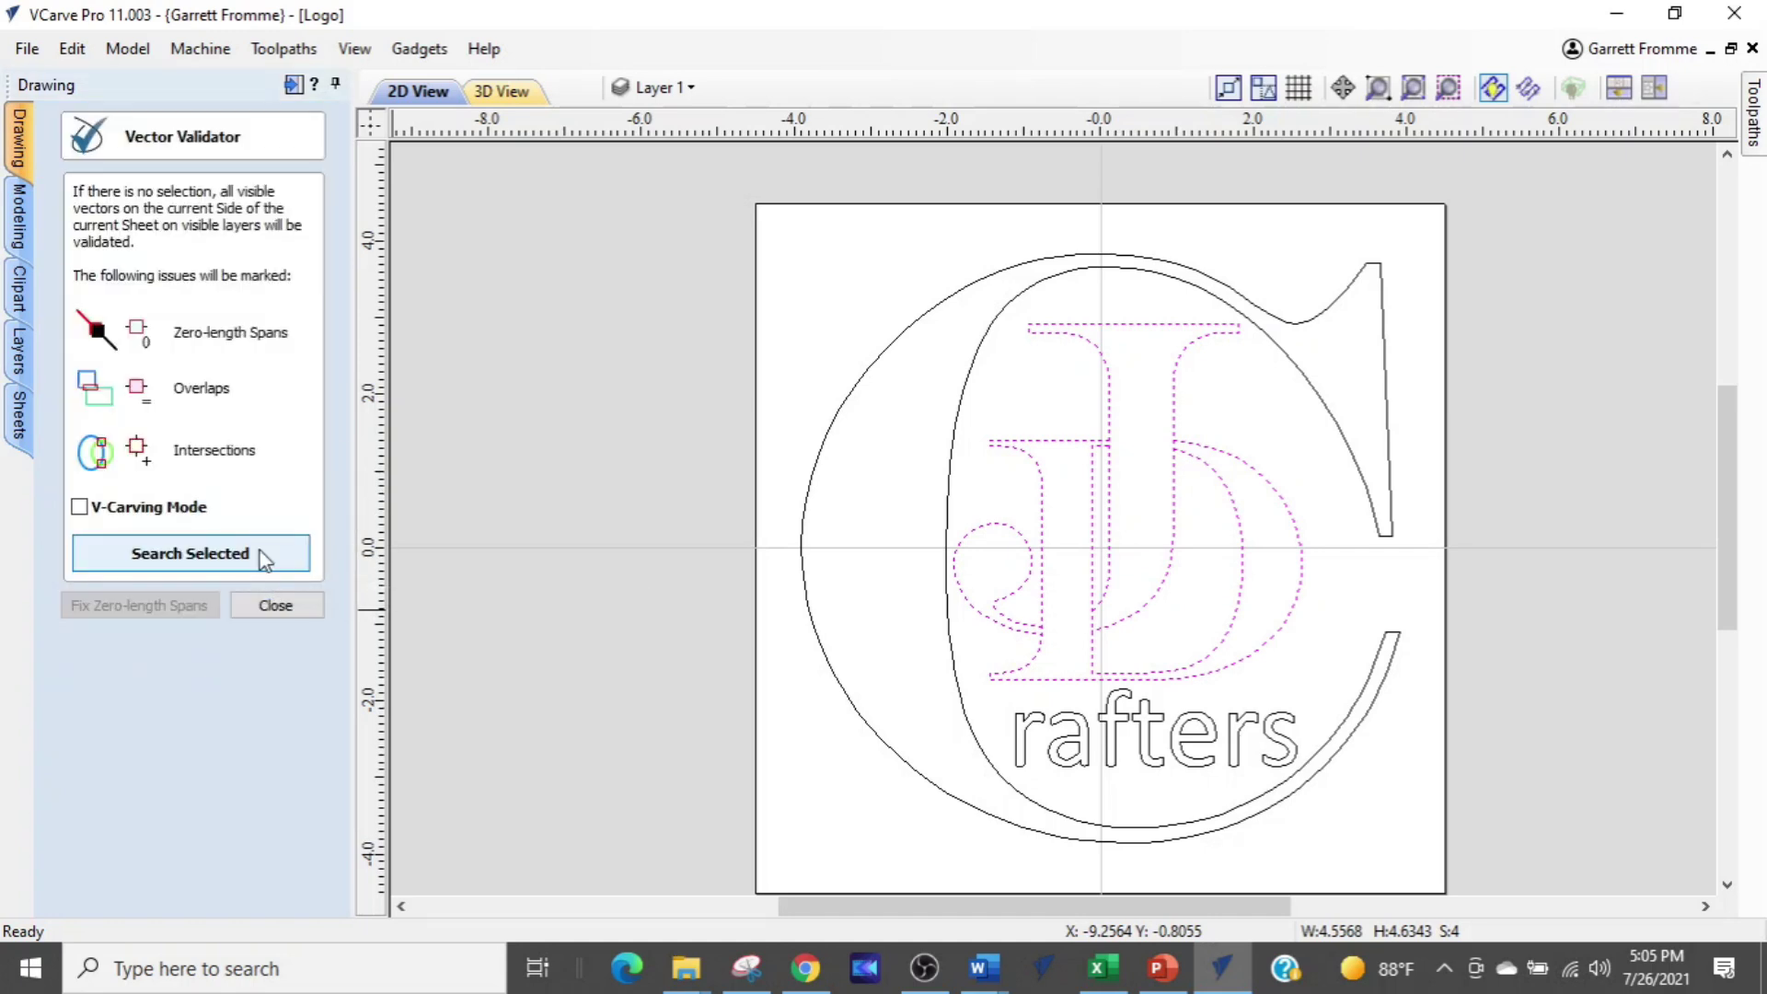
click(249, 556)
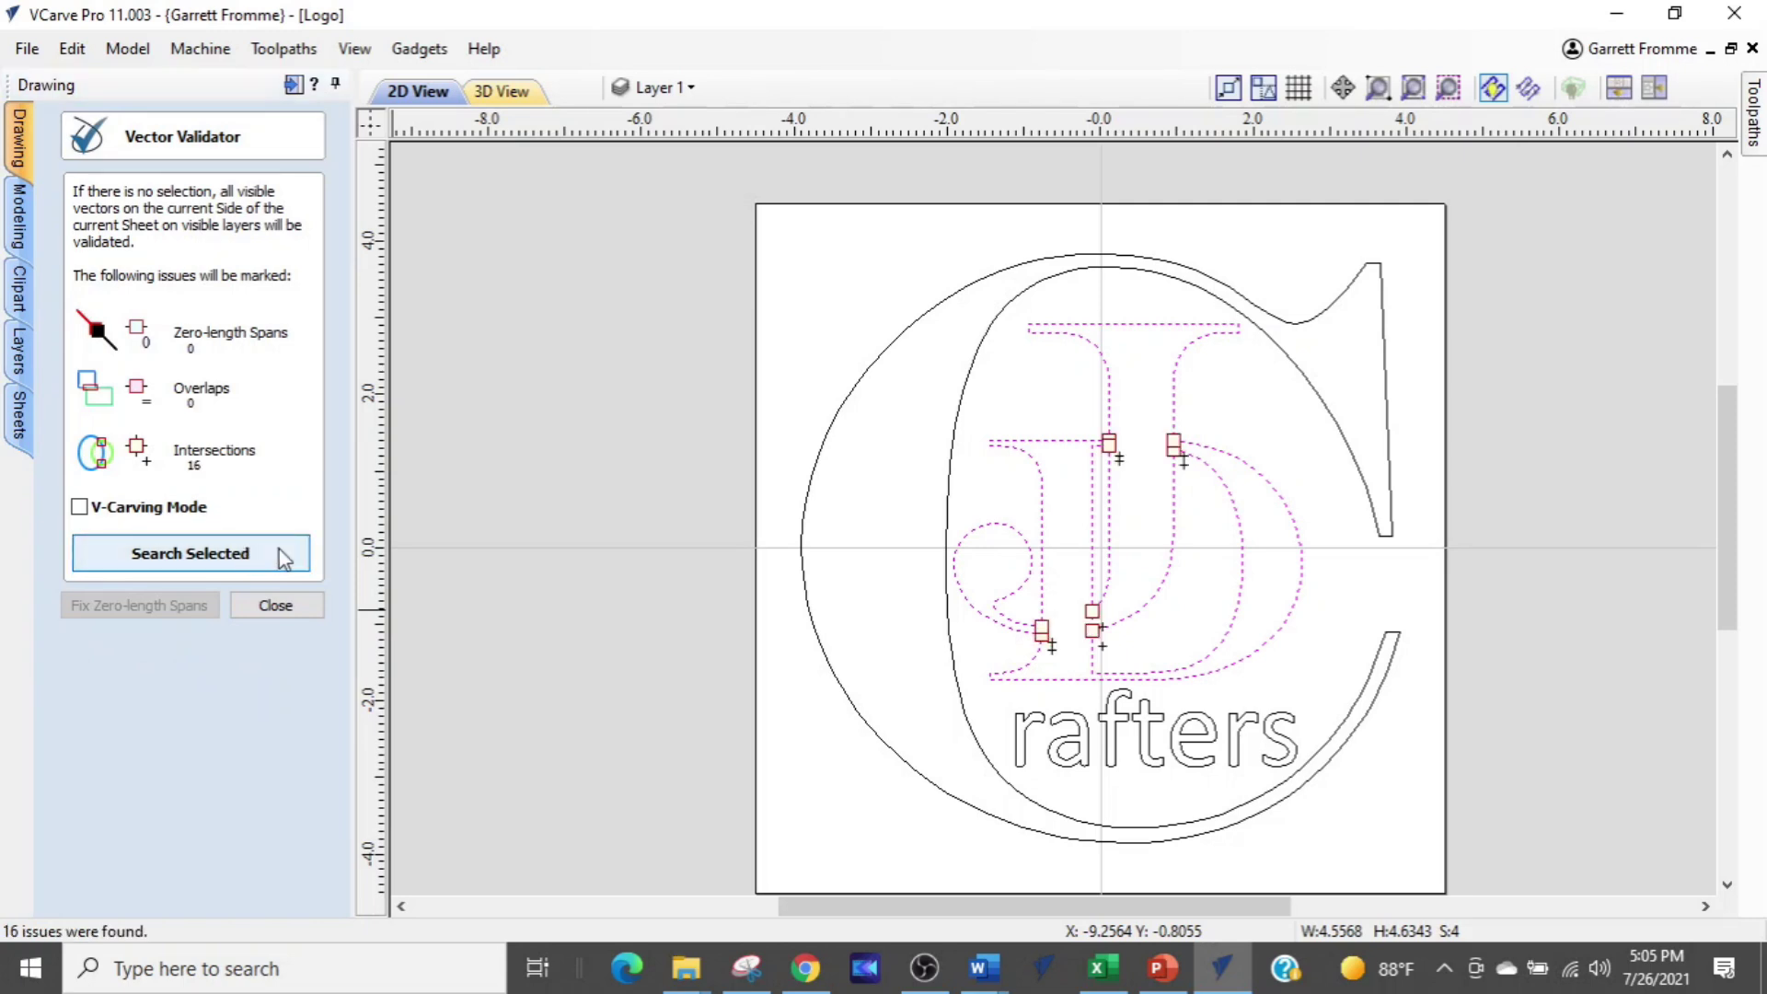
scroll(1165, 424, up, 5)
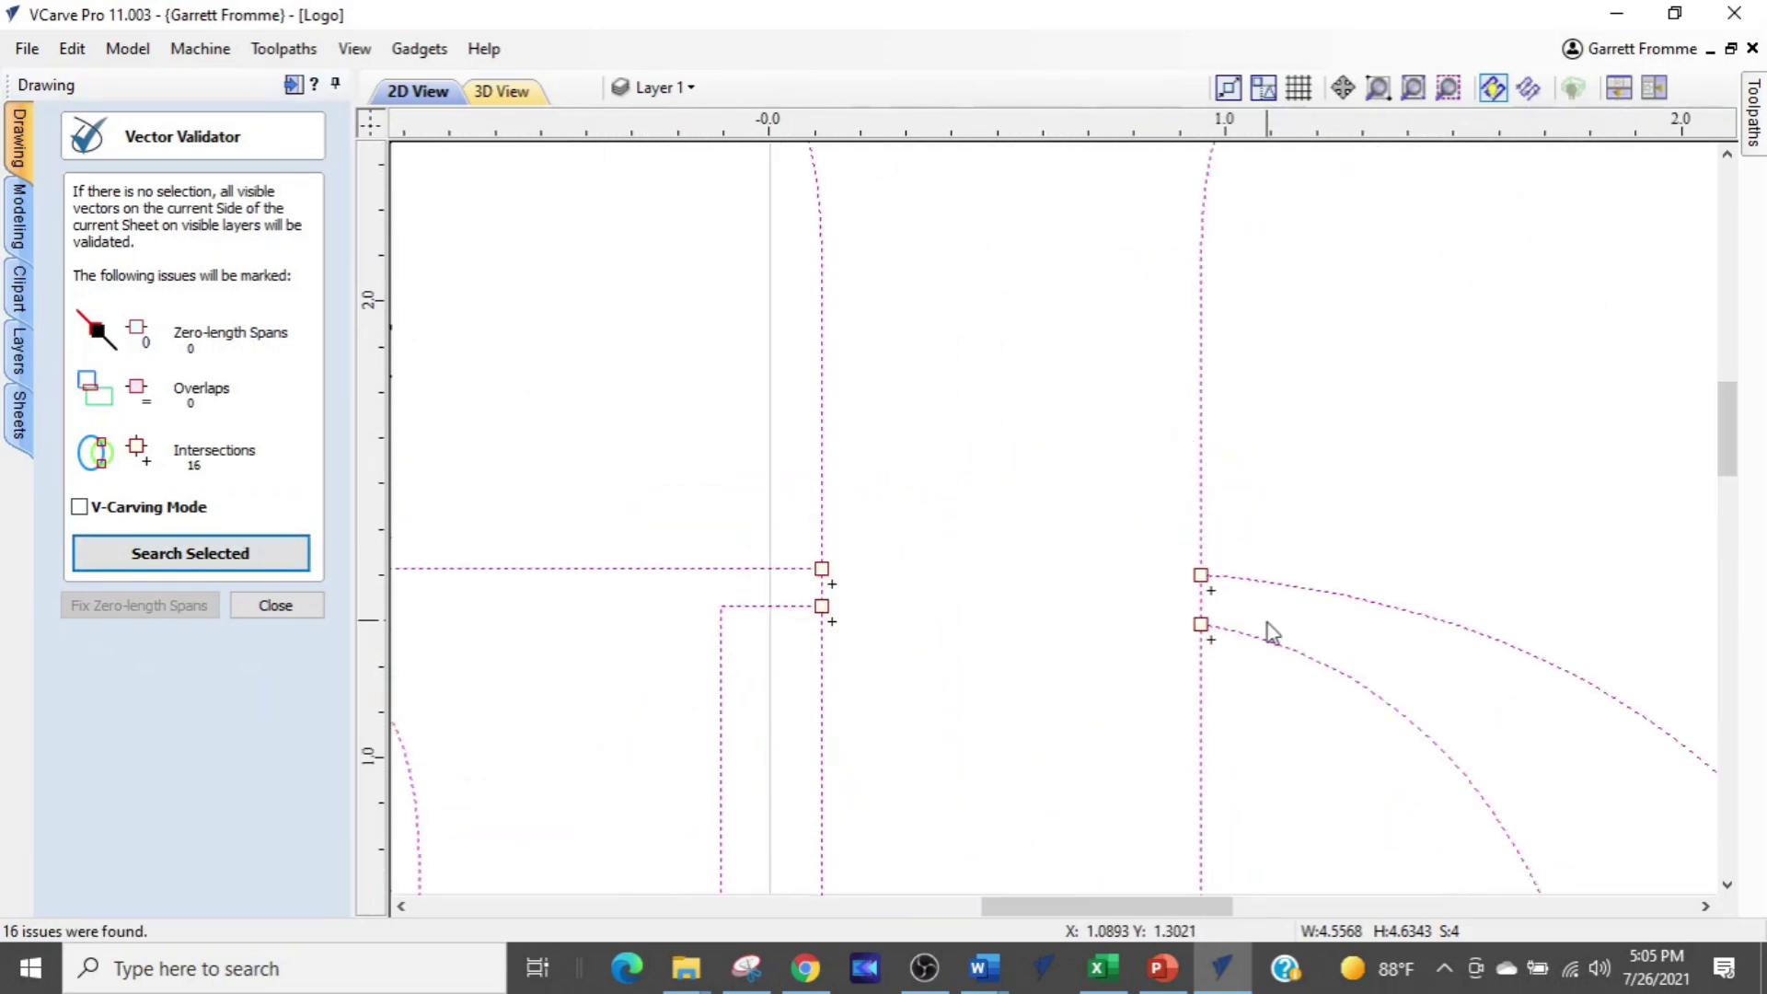
scroll(1224, 634, up, 4)
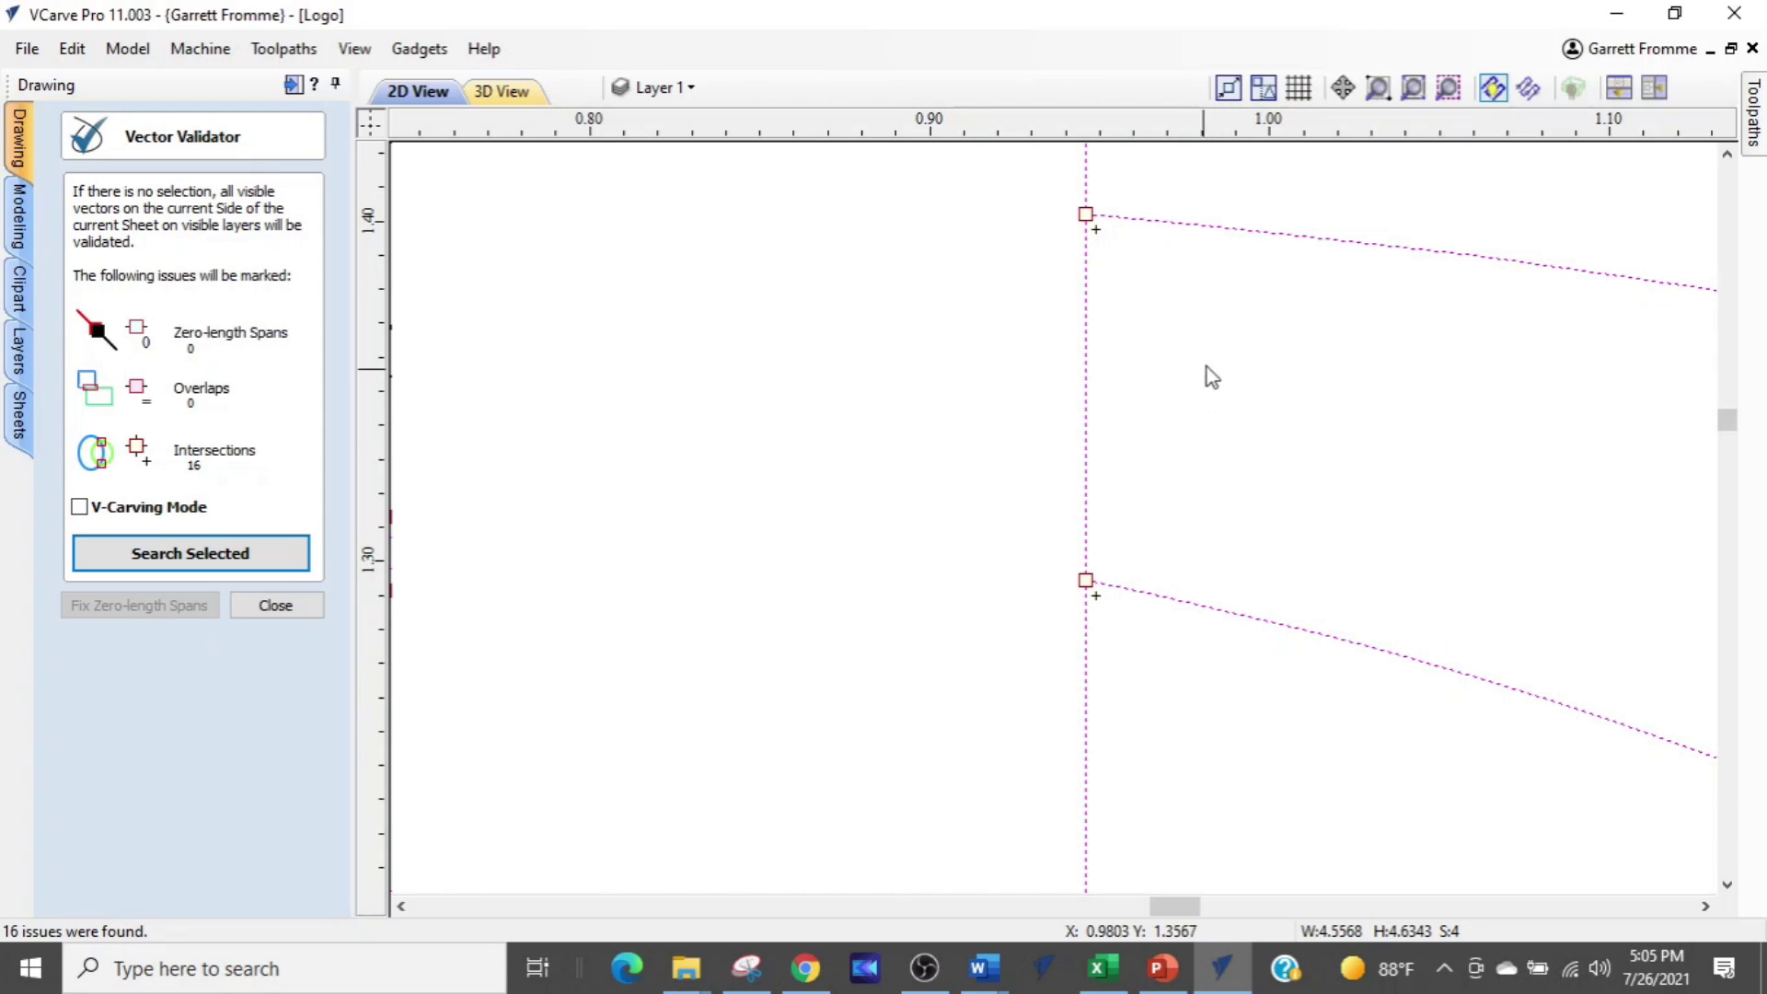
scroll(1145, 553, down, 3)
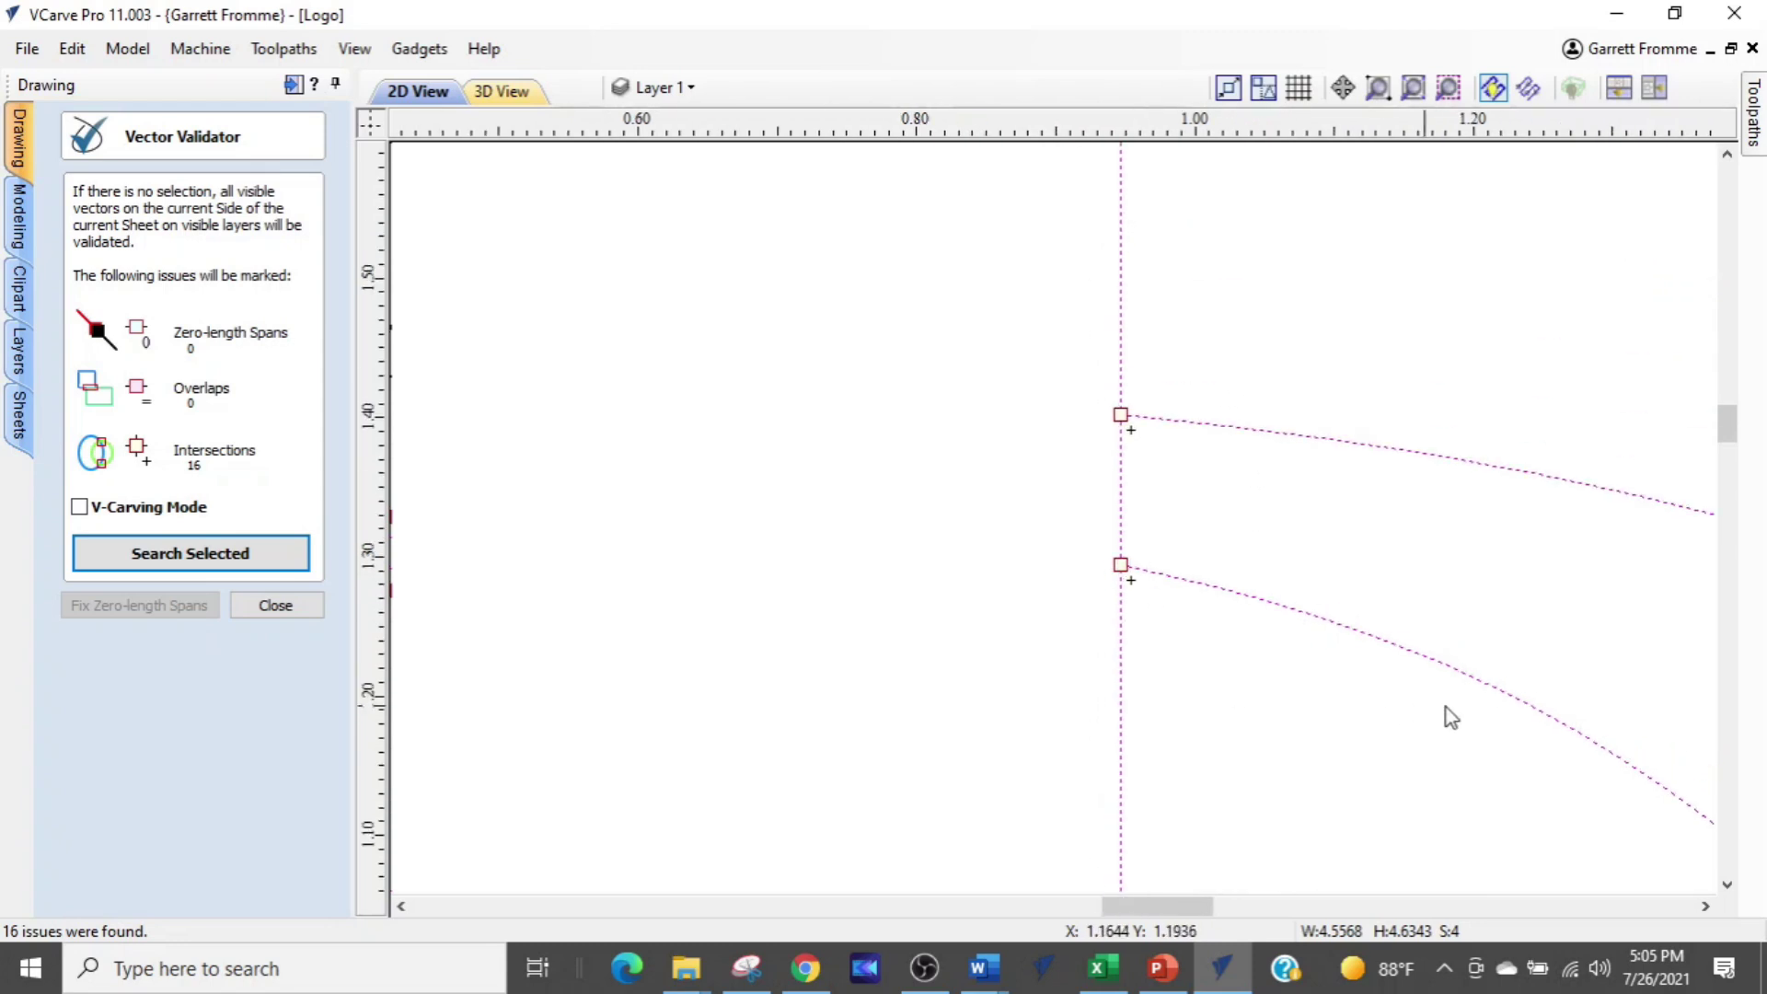
scroll(1352, 662, down, 5)
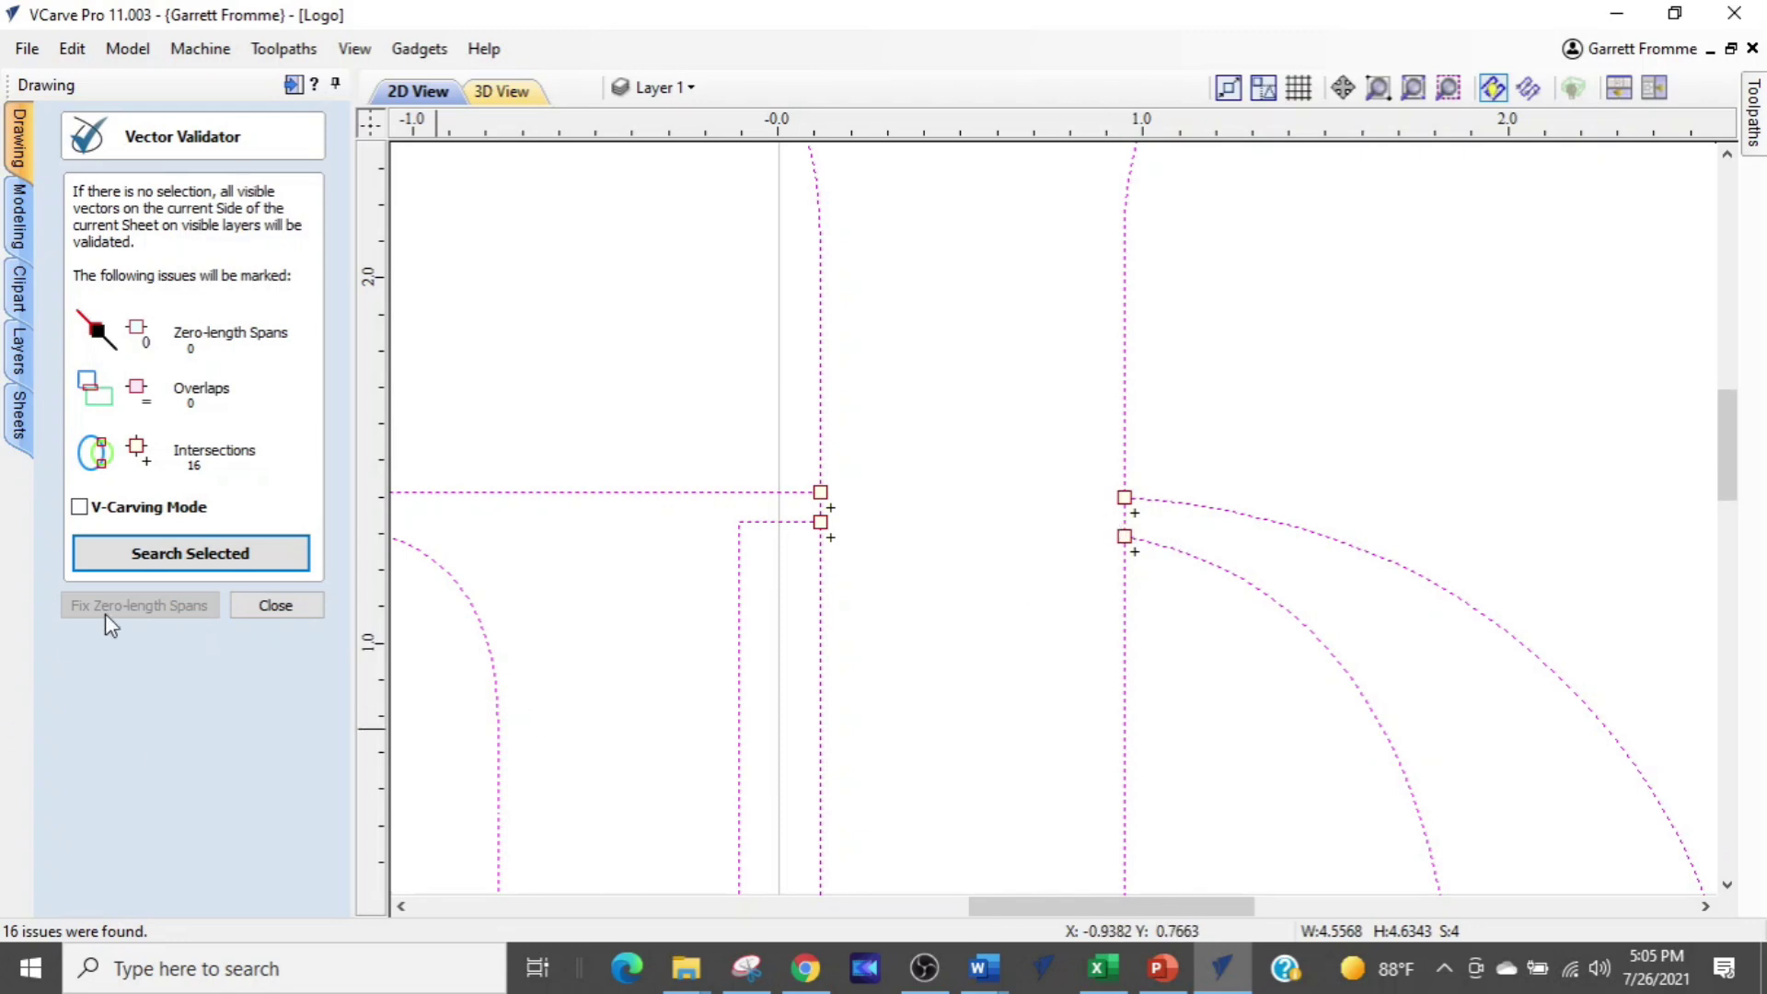
click(275, 605)
Copy the selected J and D outlines to a new layer named jd1
scroll(1341, 543, down, 3)
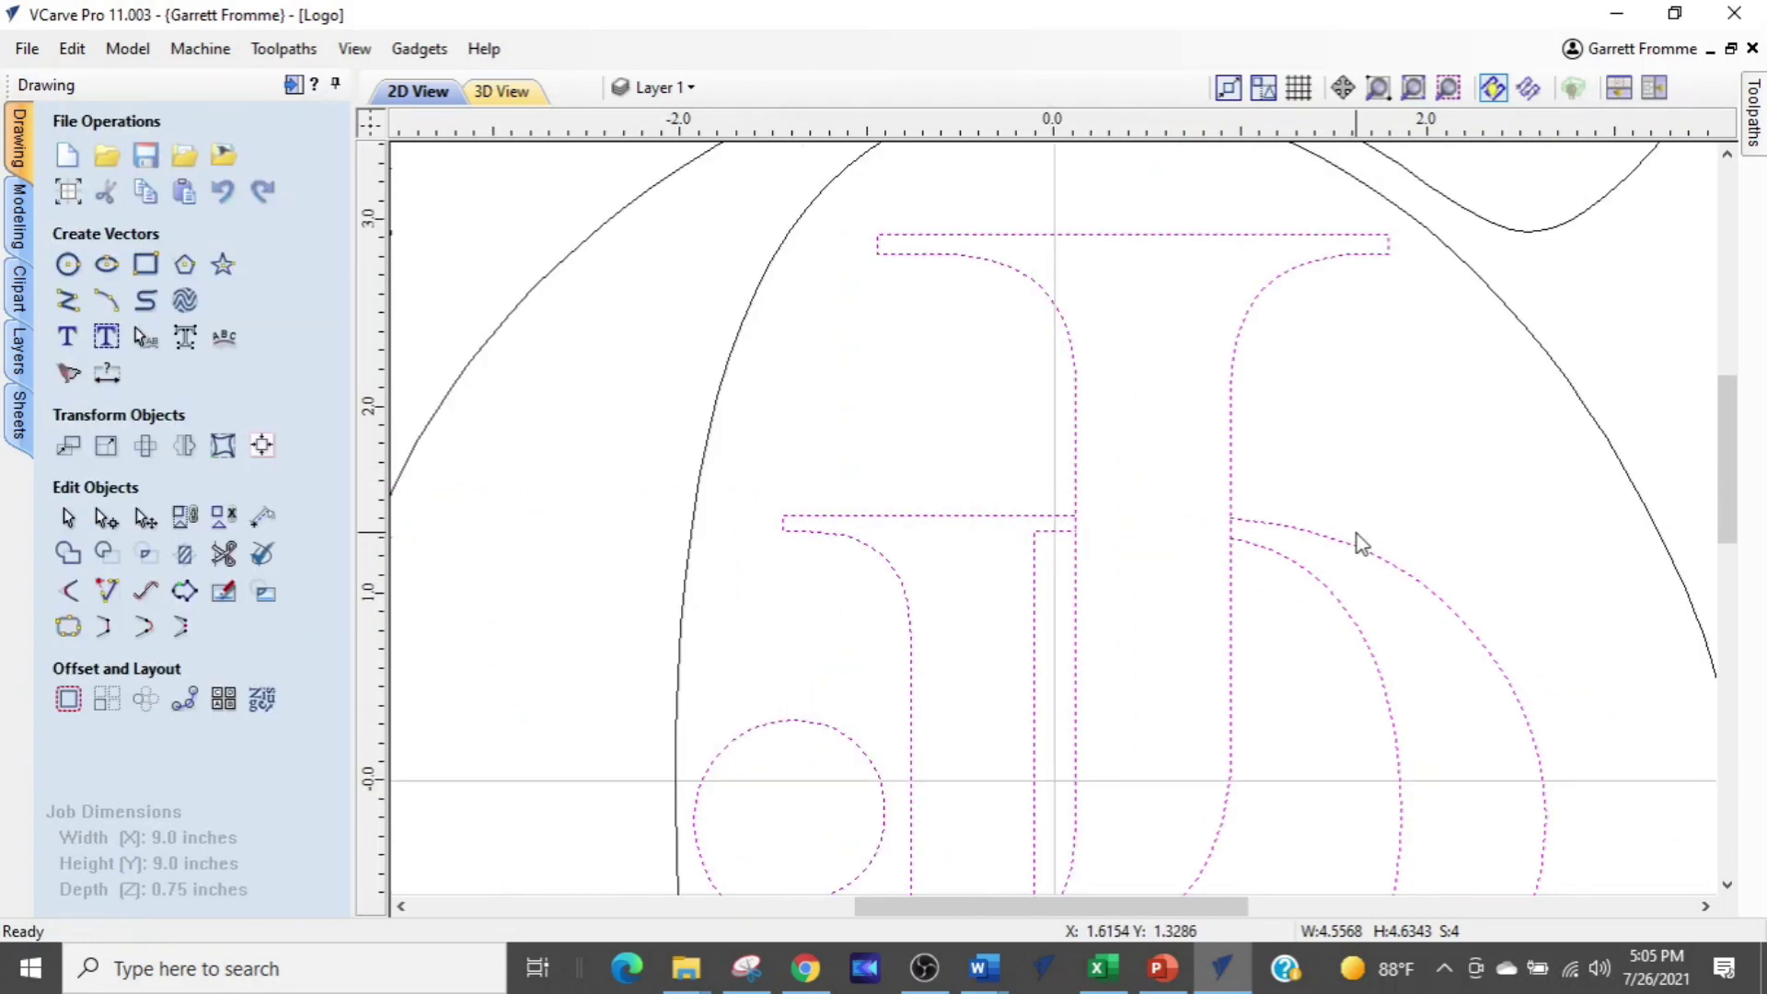
scroll(1357, 536, down, 1)
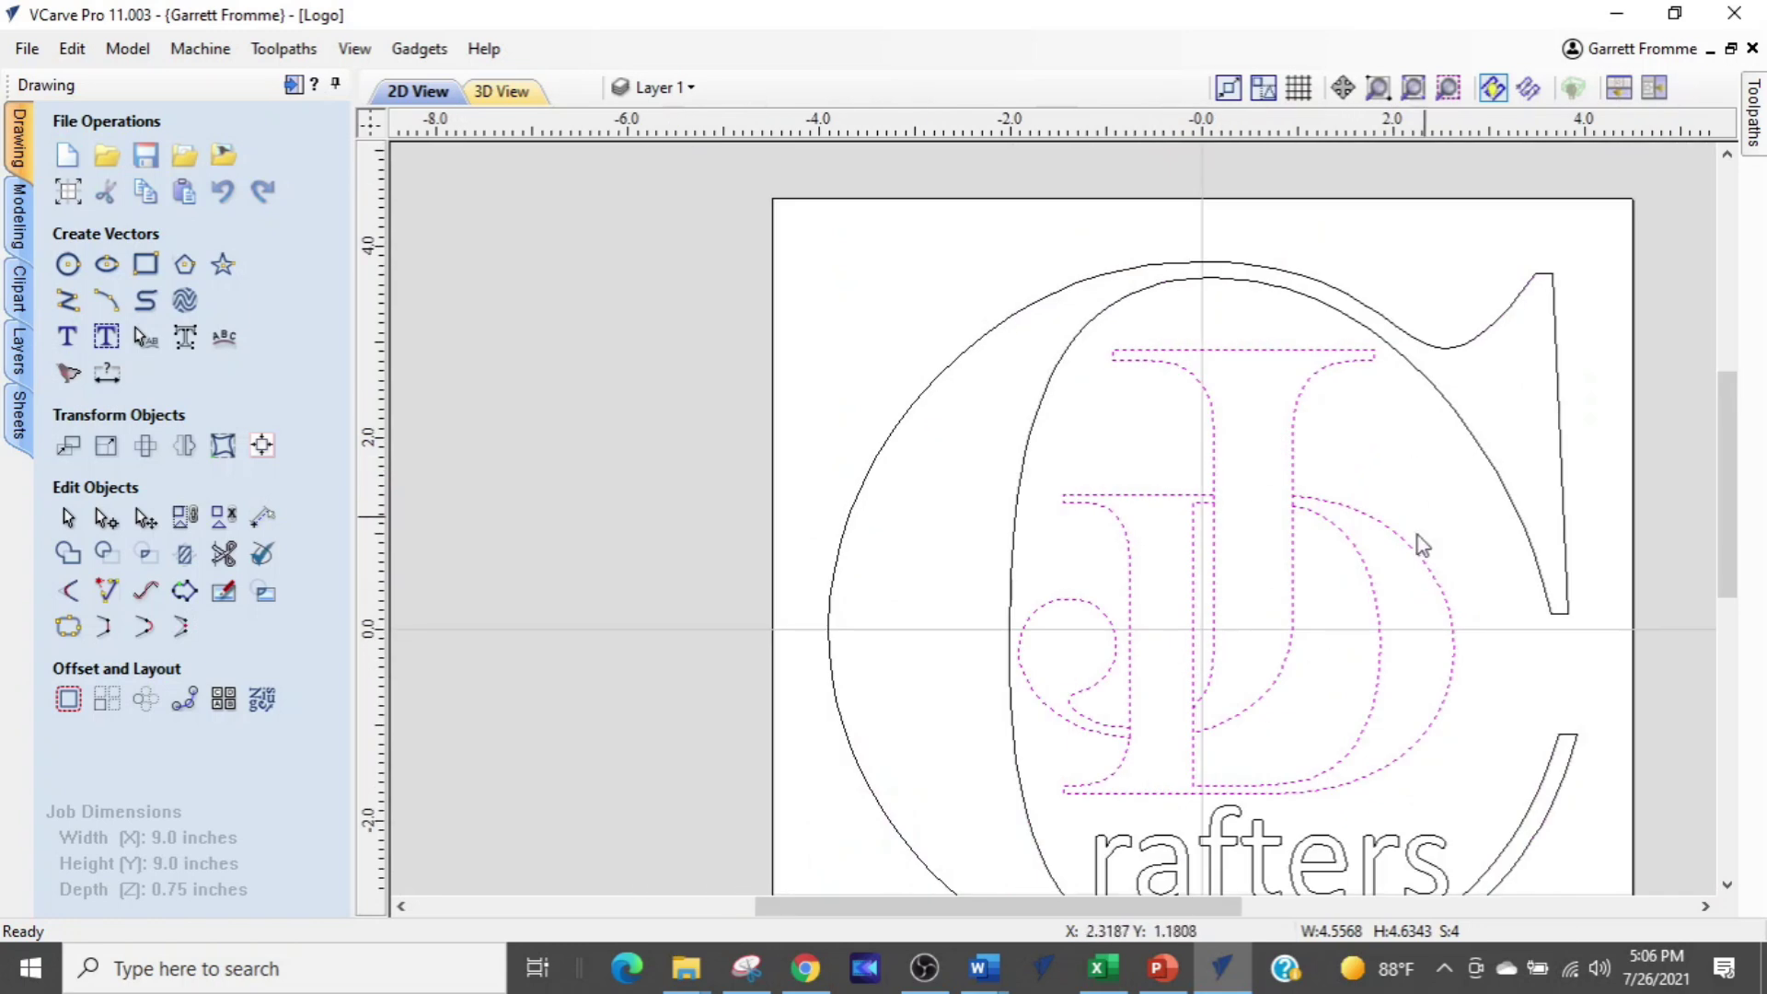
right_click(1272, 477)
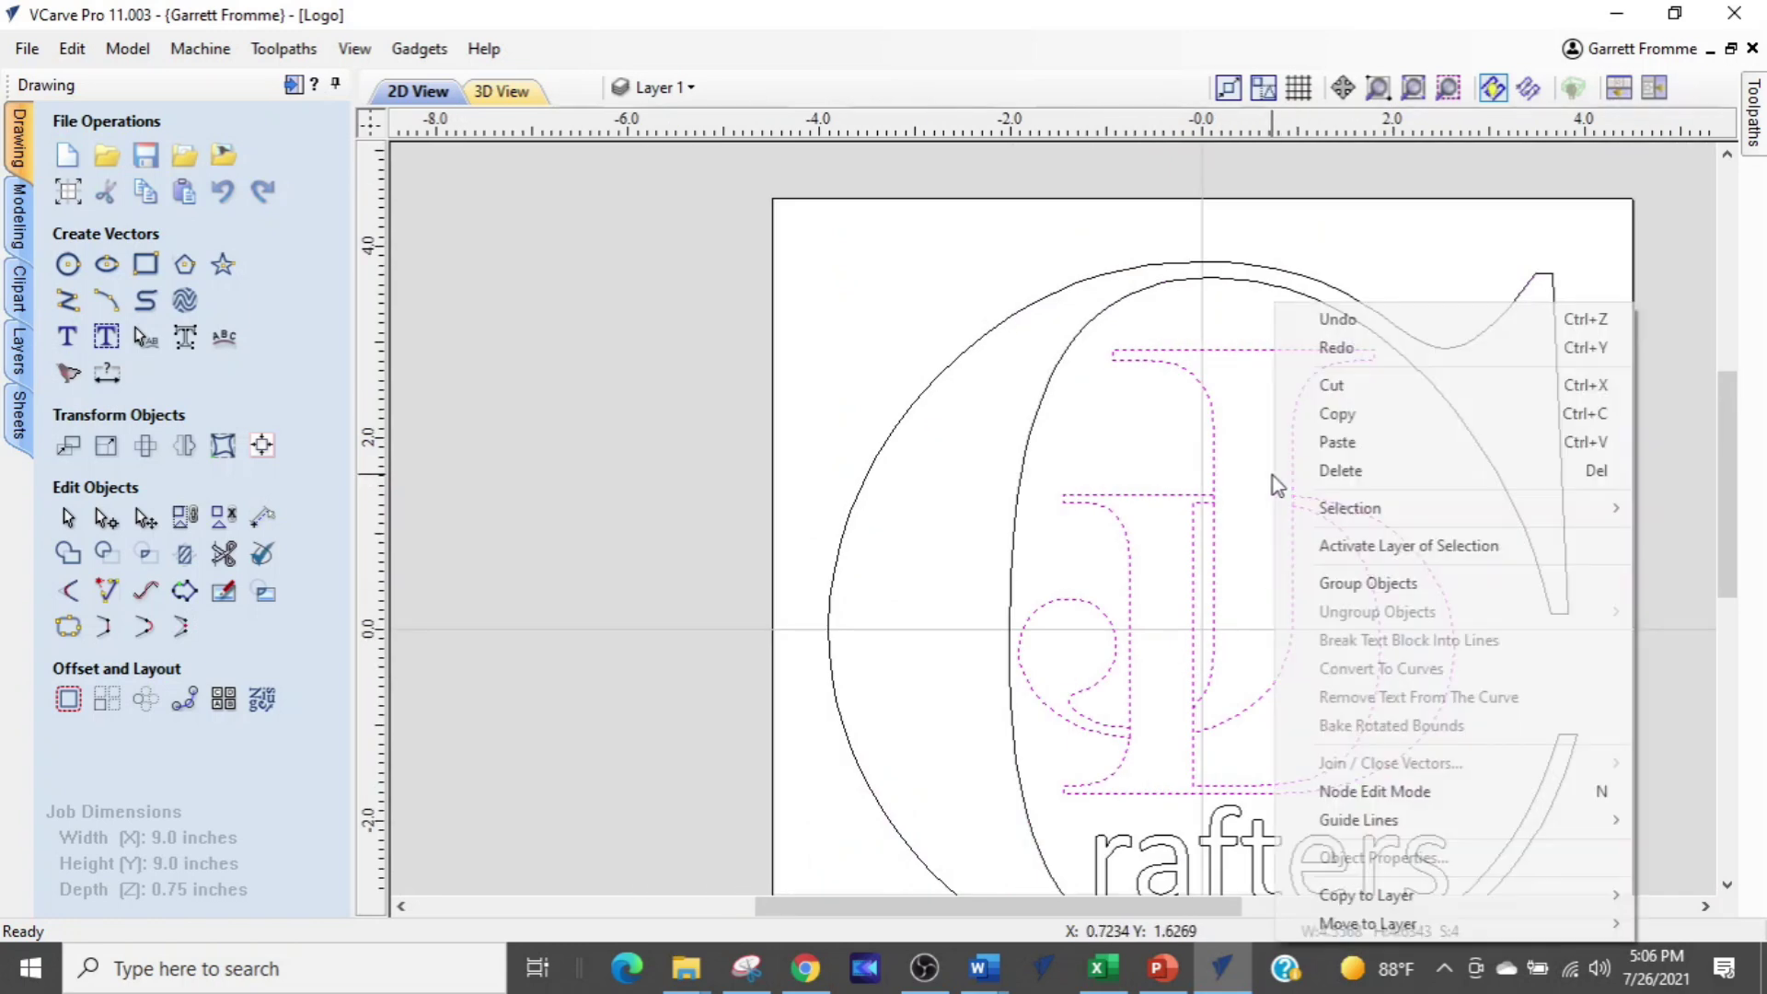
click(1327, 911)
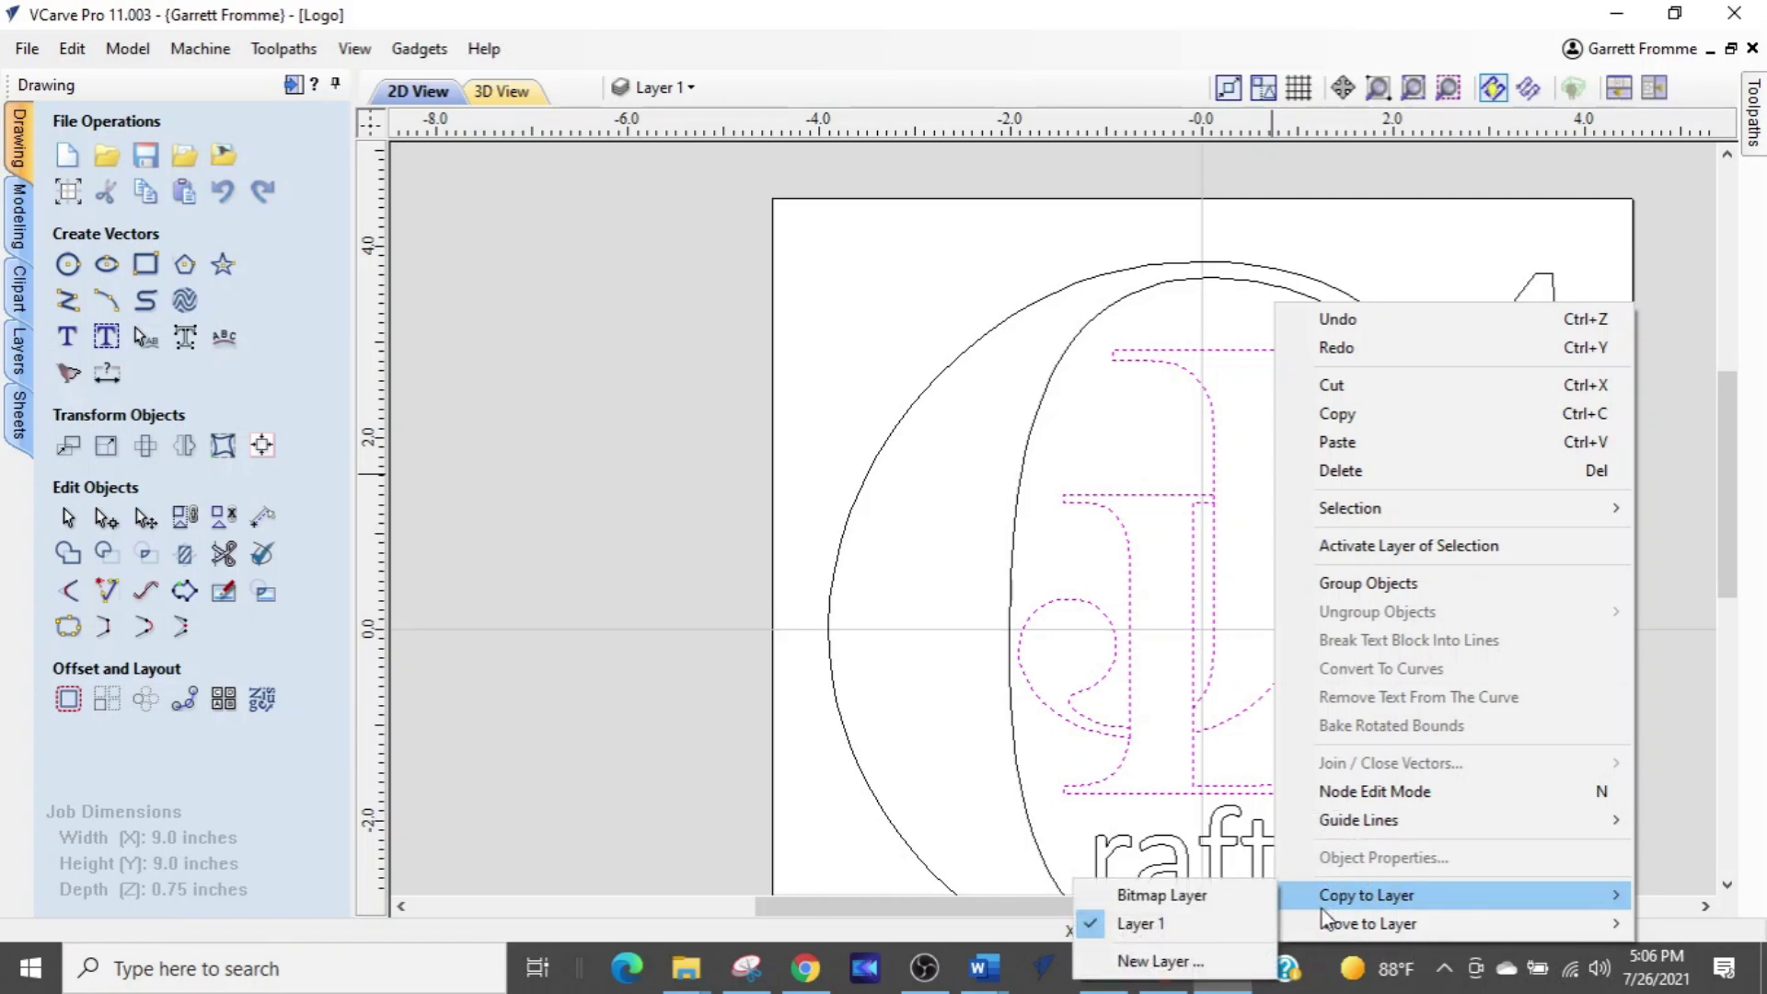
click(1158, 962)
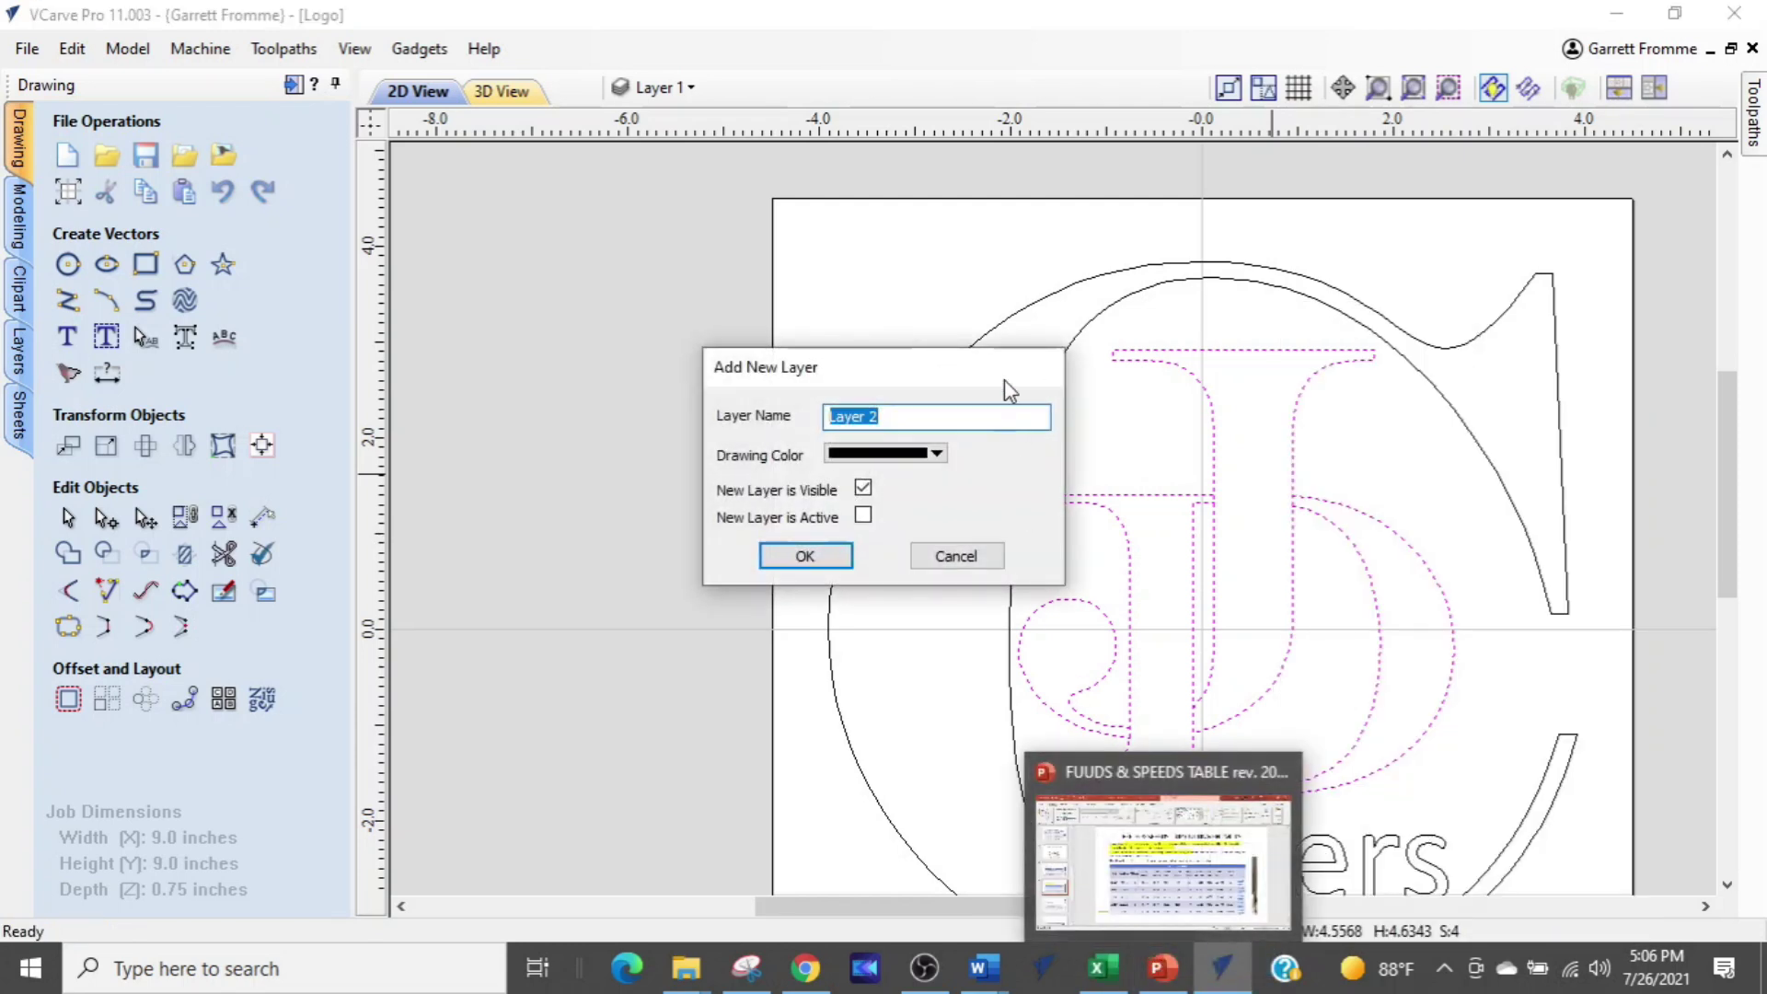
text(jd1)
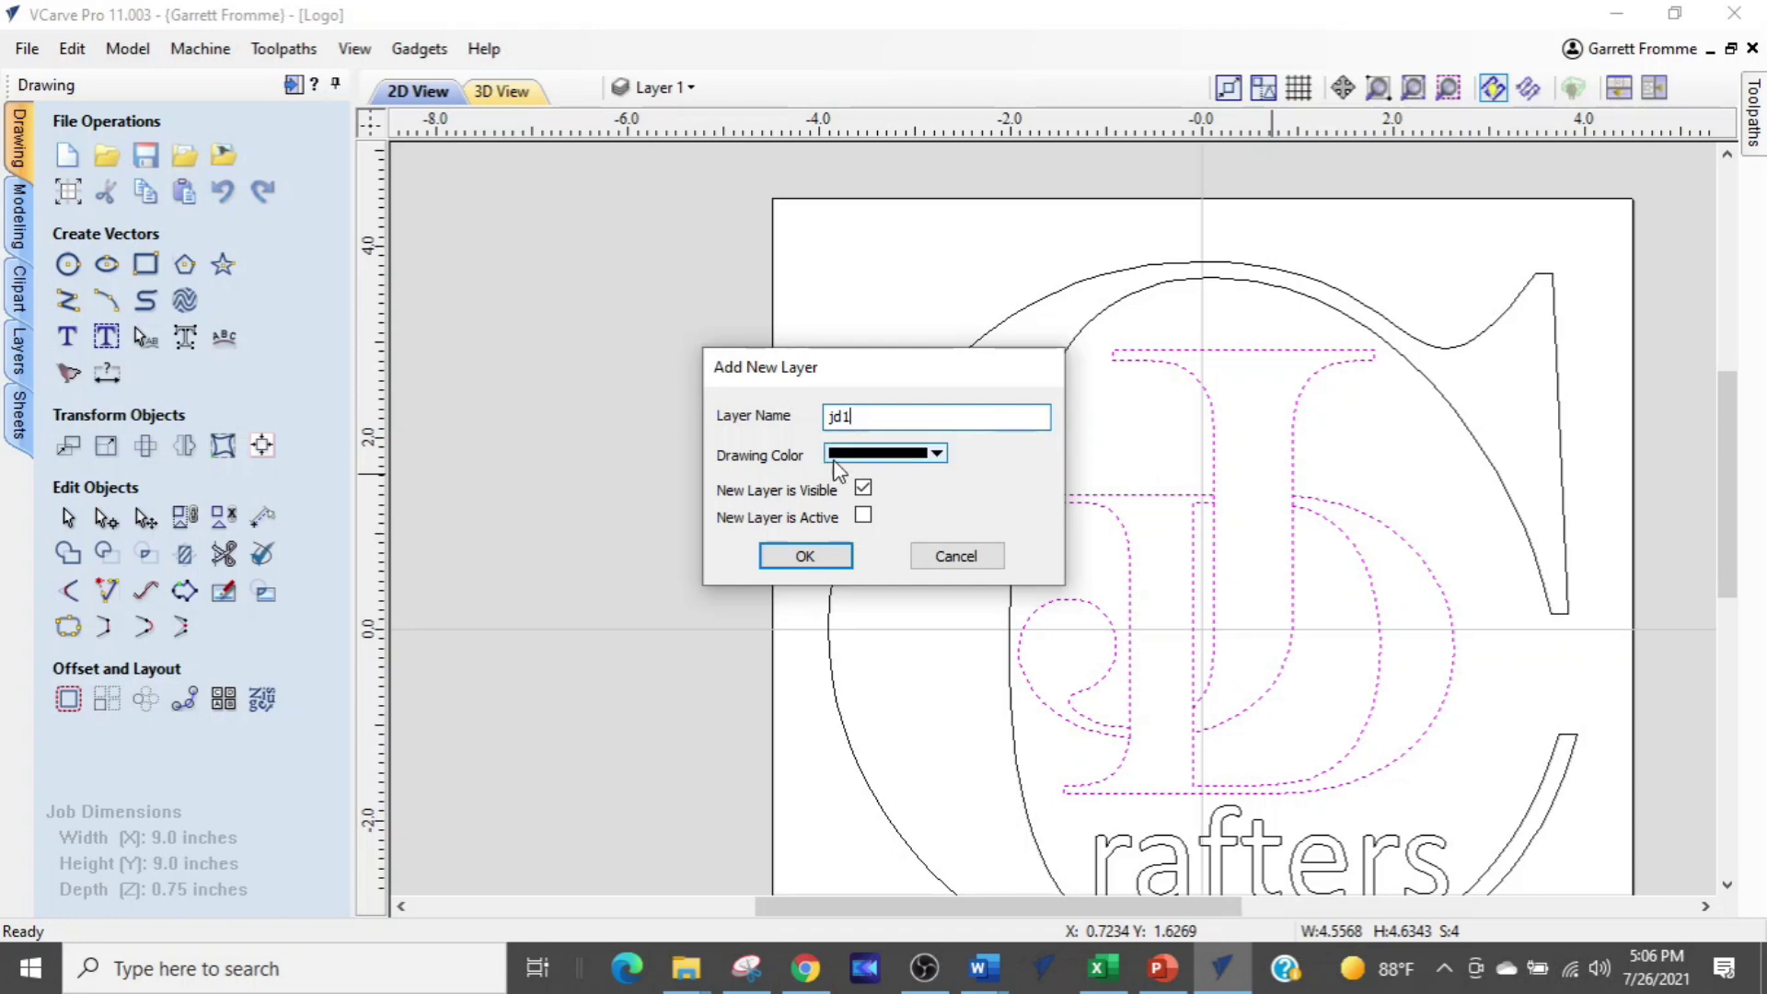
click(803, 556)
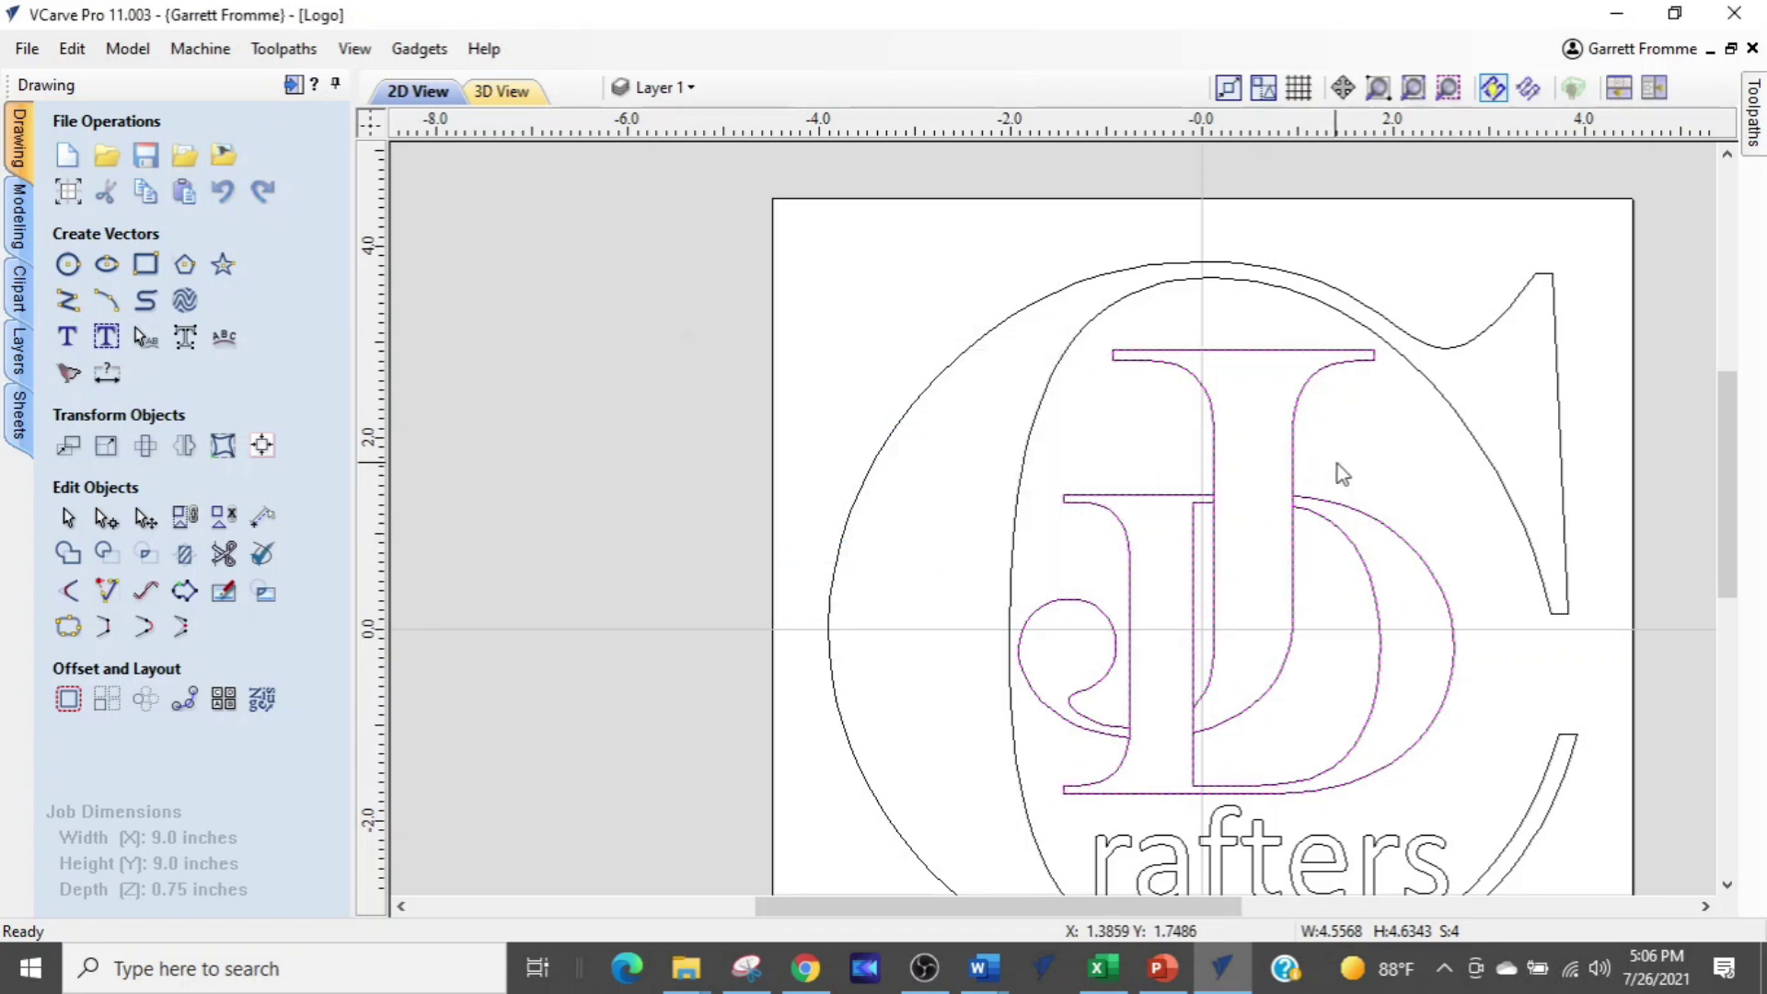
Copy the J and D outlines to a second new layer named jd2
right_click(1354, 443)
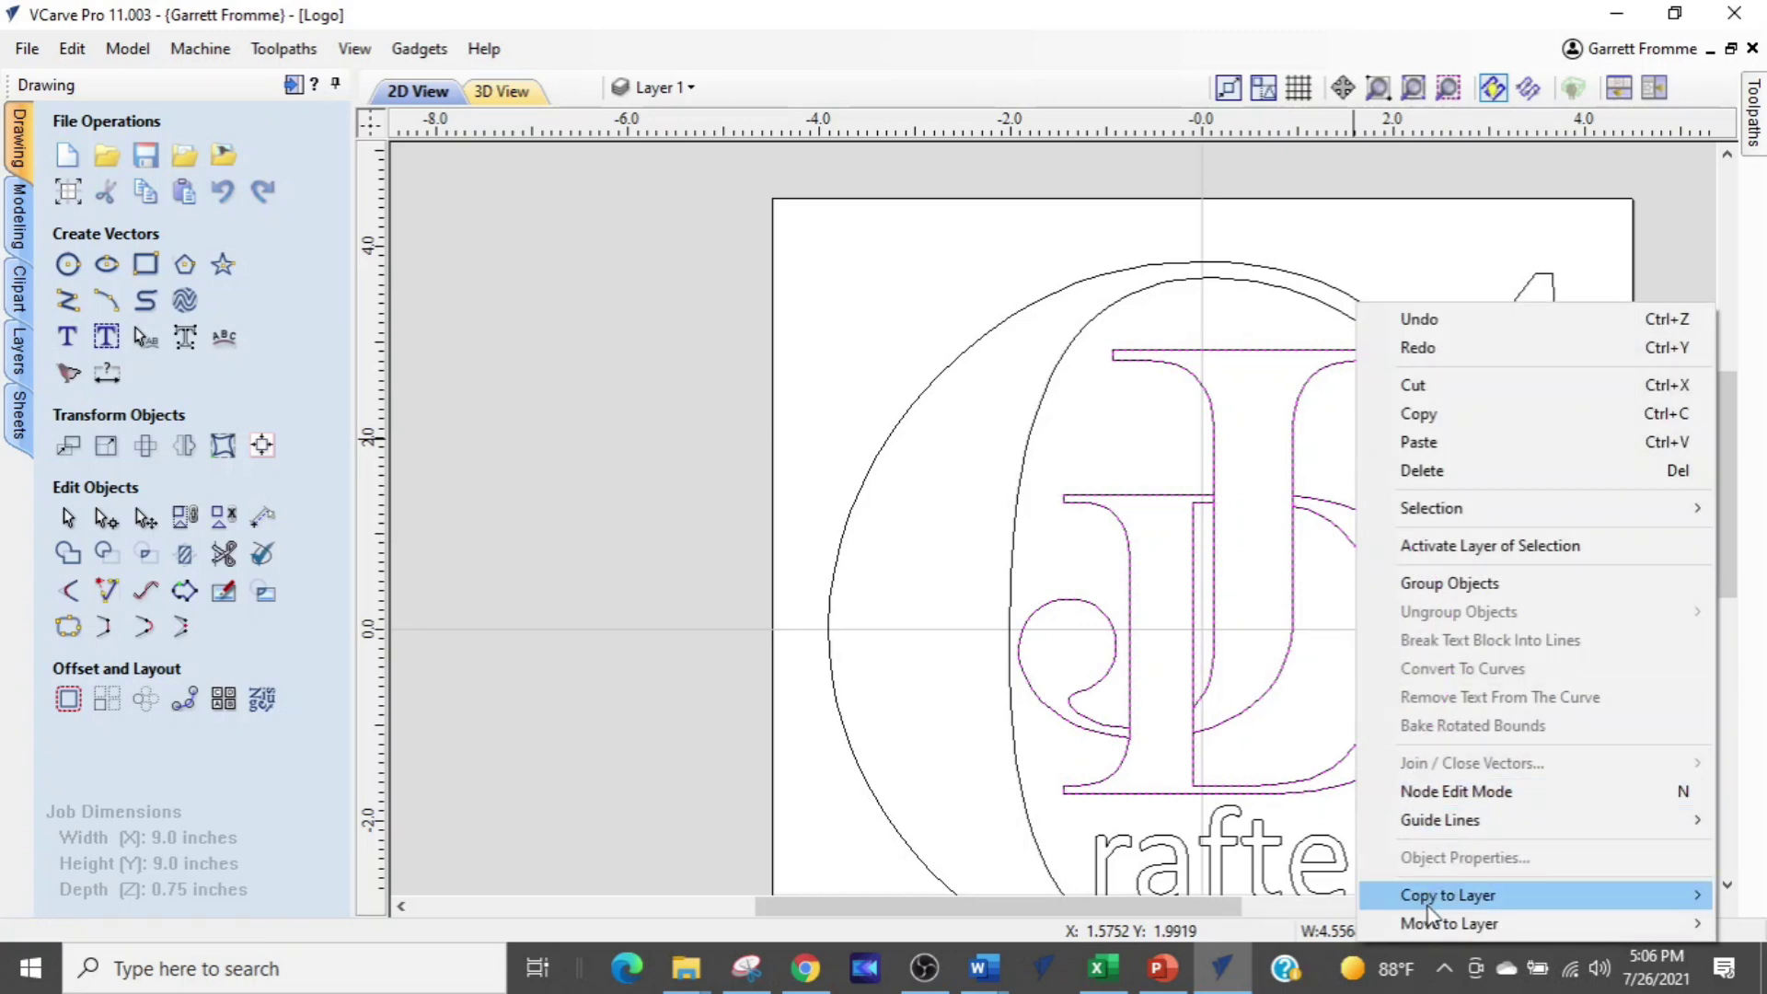
mouse_move(1428, 906)
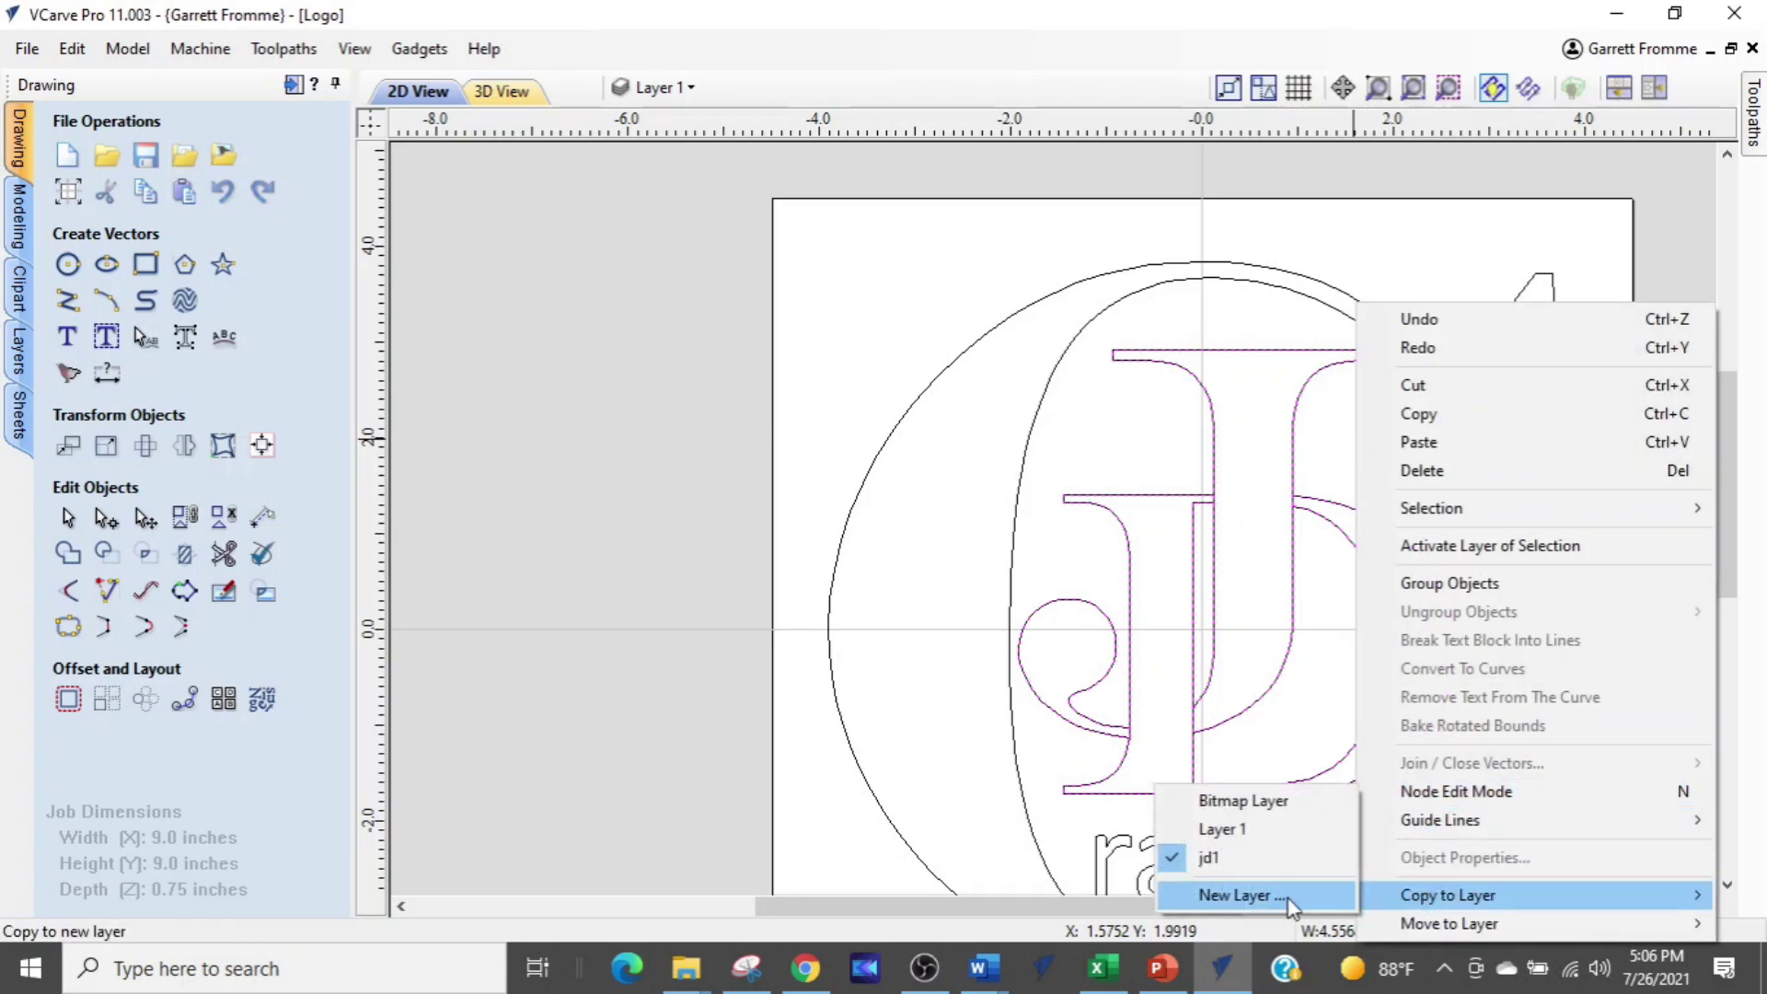
click(1238, 895)
text(jd2)
key(Return)
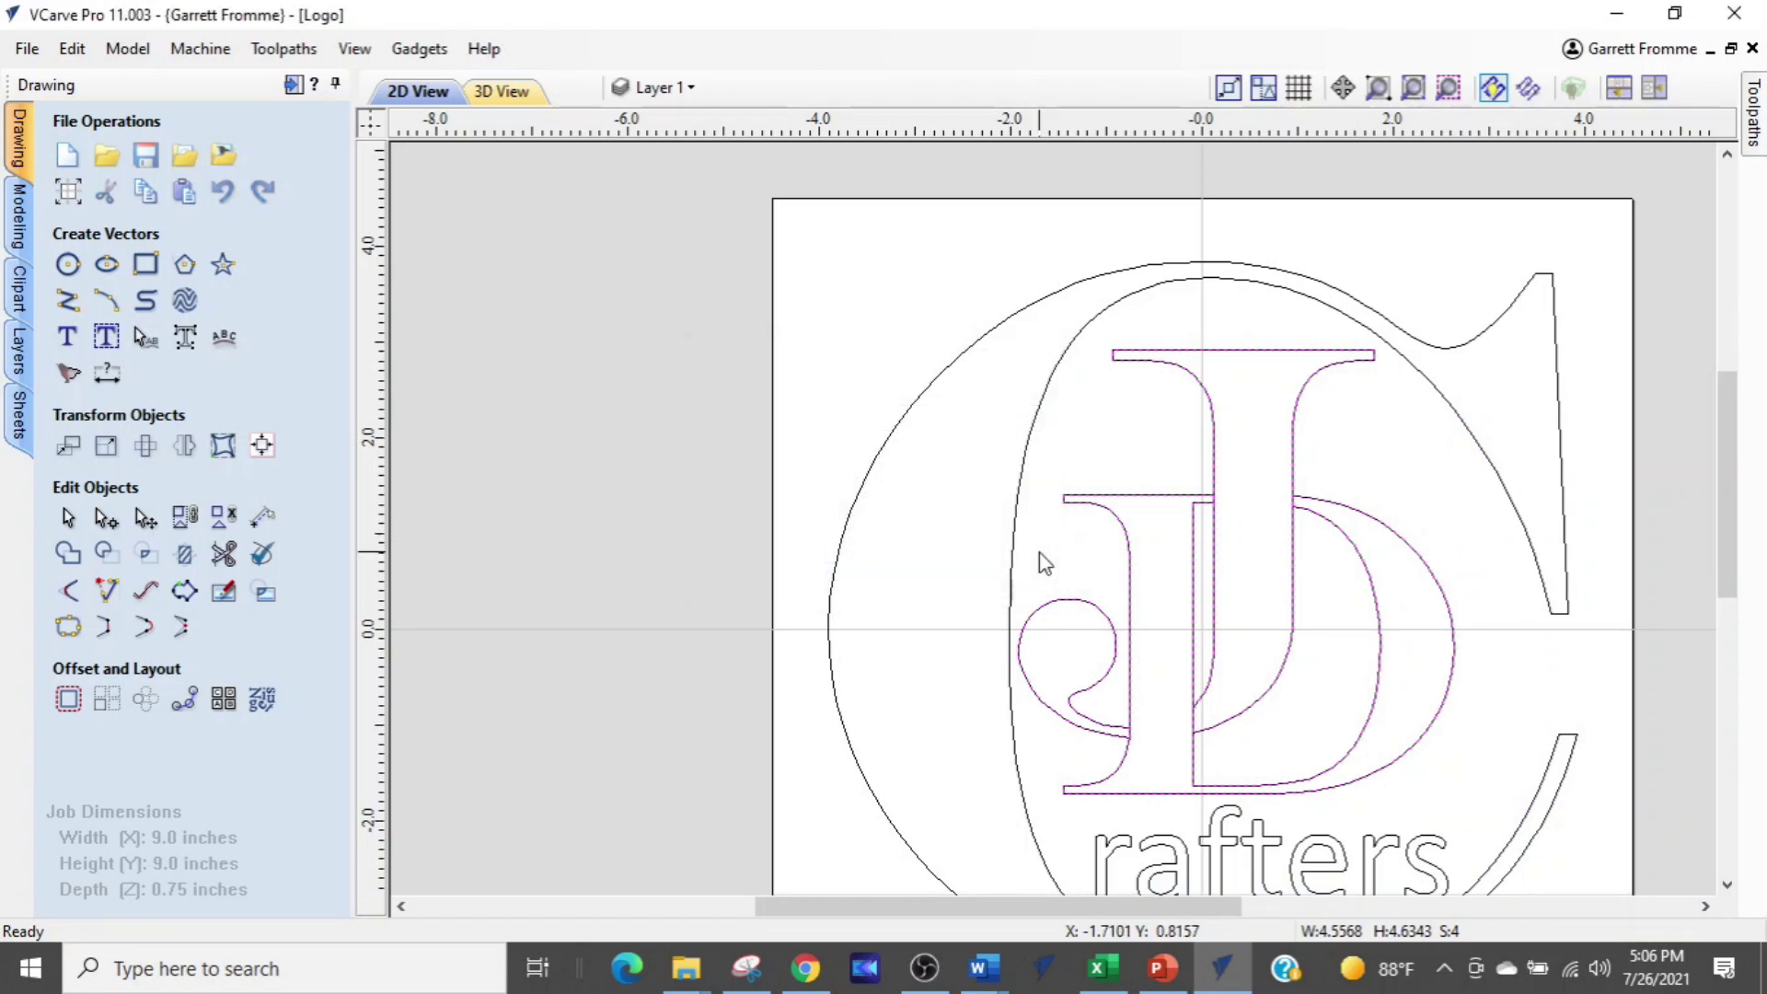
Hide Layer 1 and the two copy layers jd1 and jd2
click(657, 88)
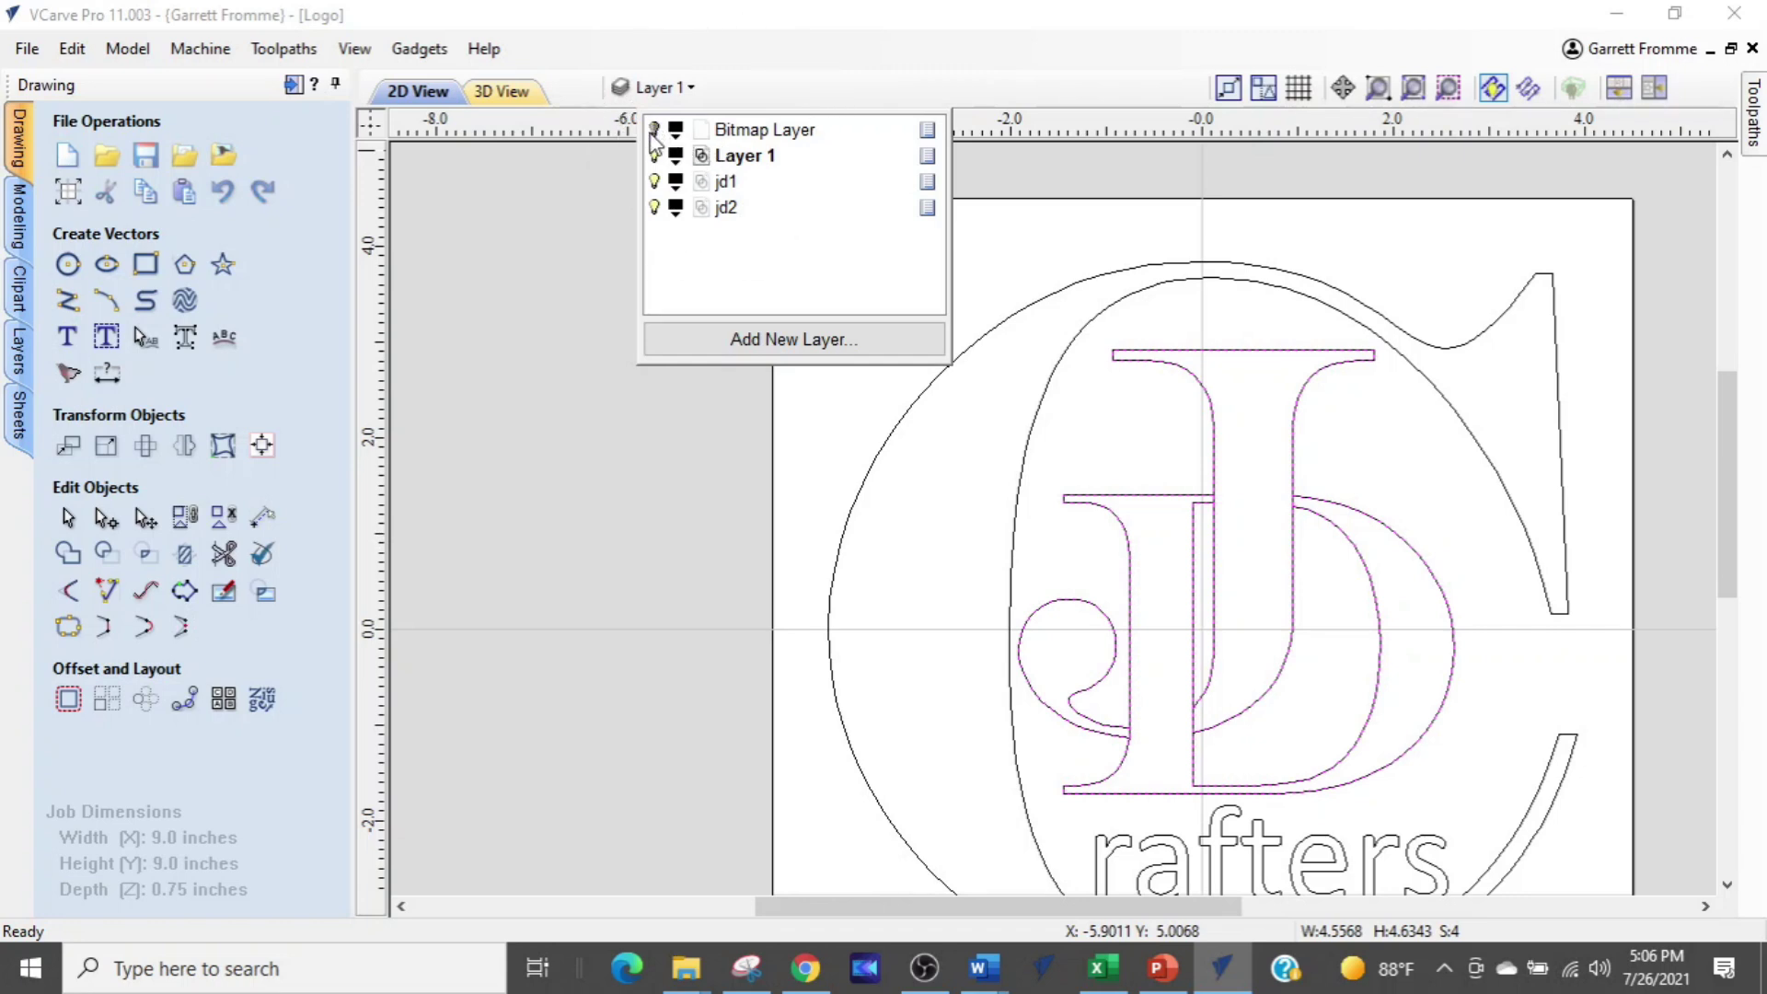
click(654, 129)
click(654, 155)
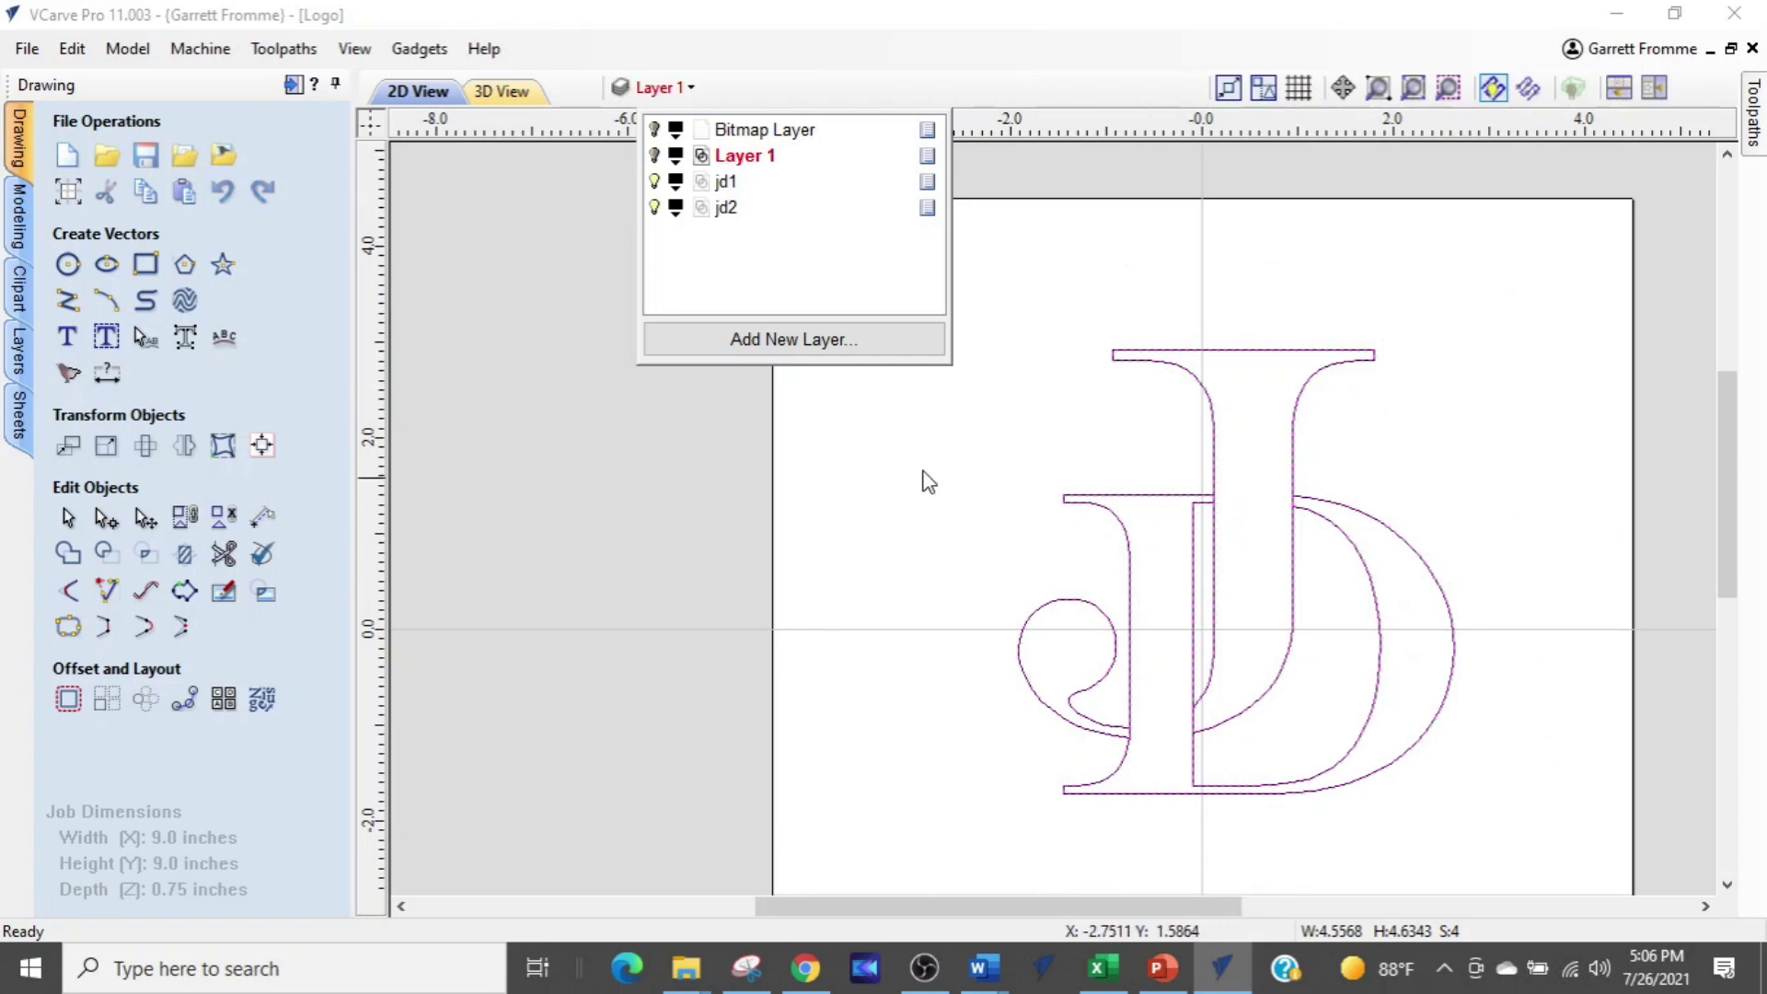
scroll(1224, 479, up, 2)
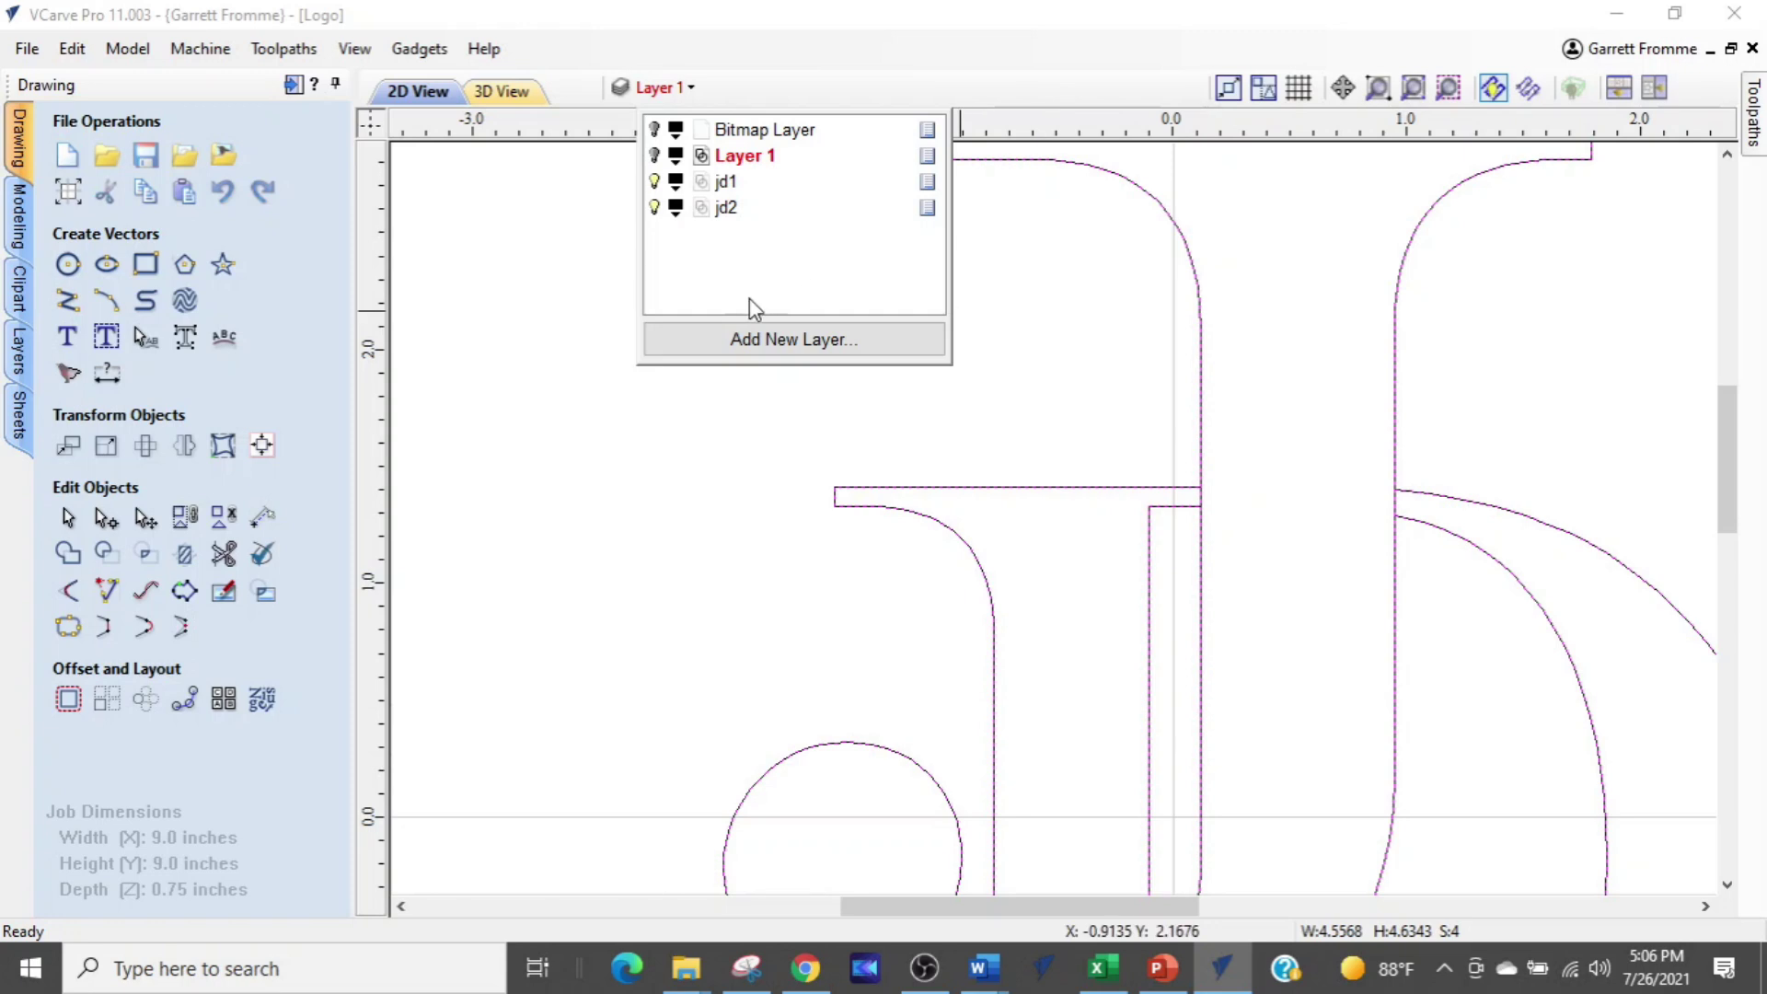
click(654, 181)
click(655, 207)
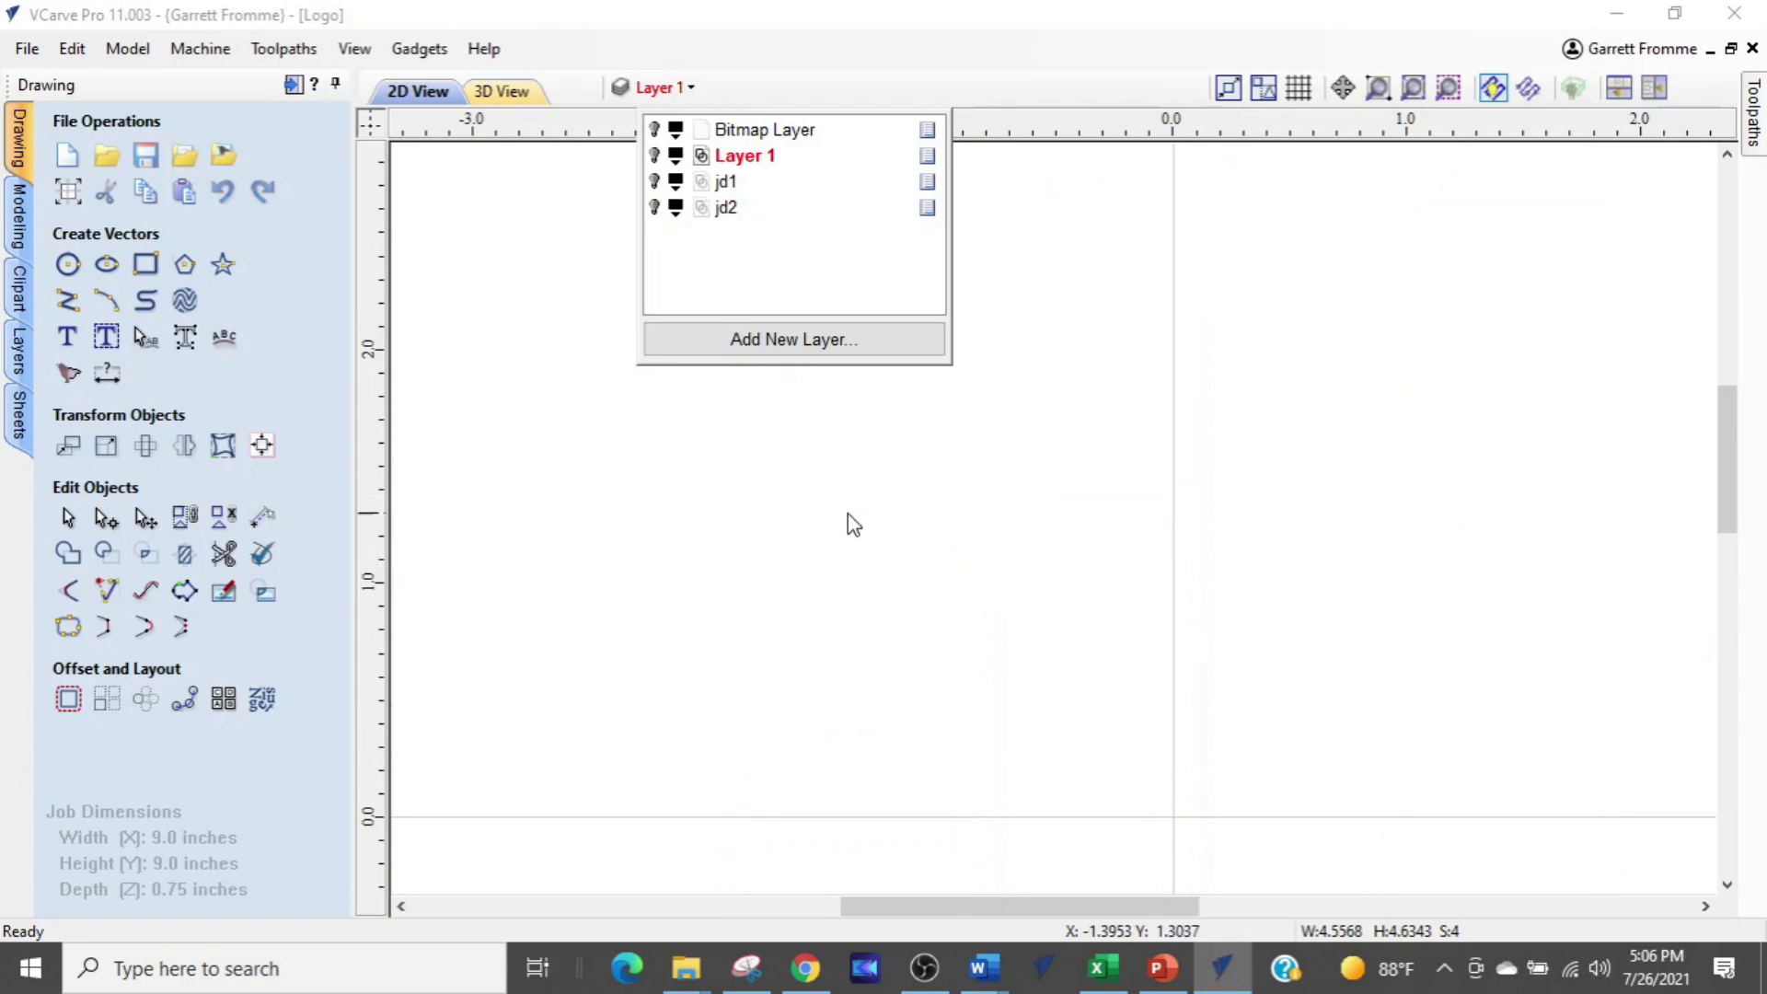
Show Layer 1 and jd1 one at a time to check the contents of each, hiding each again
scroll(848, 517, down, 2)
scroll(909, 523, down, 1)
middle_drag(918, 514, 1010, 505)
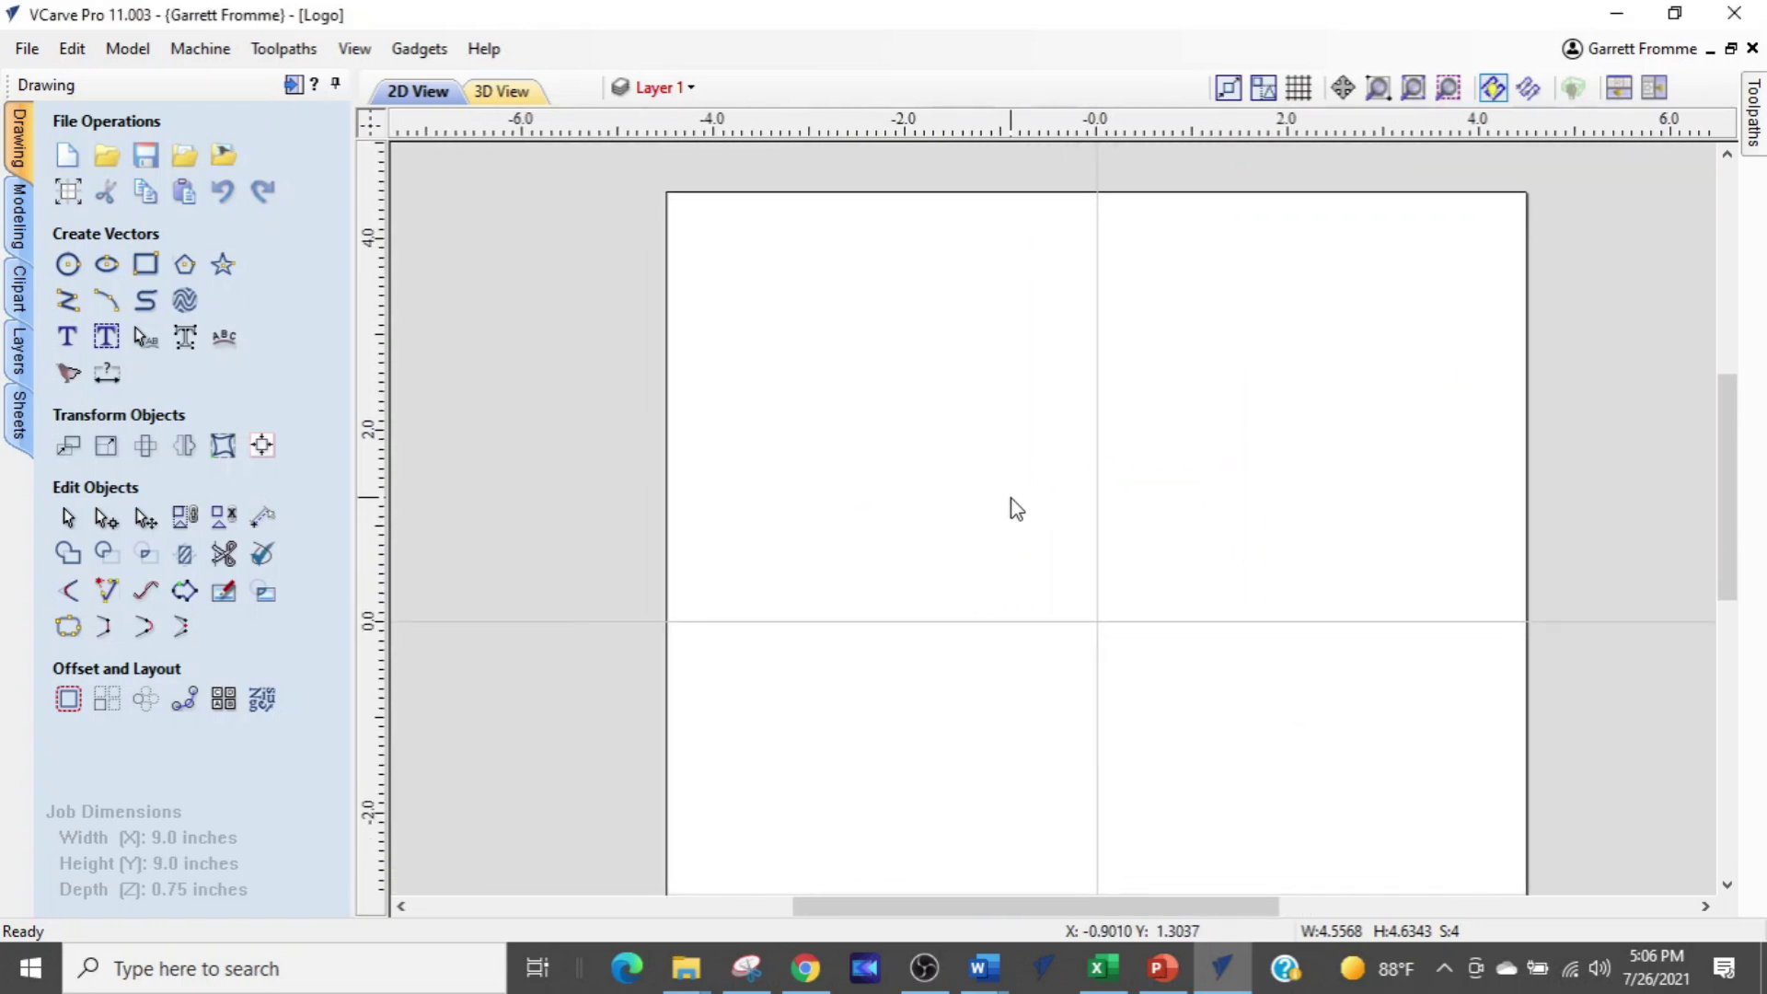
click(657, 88)
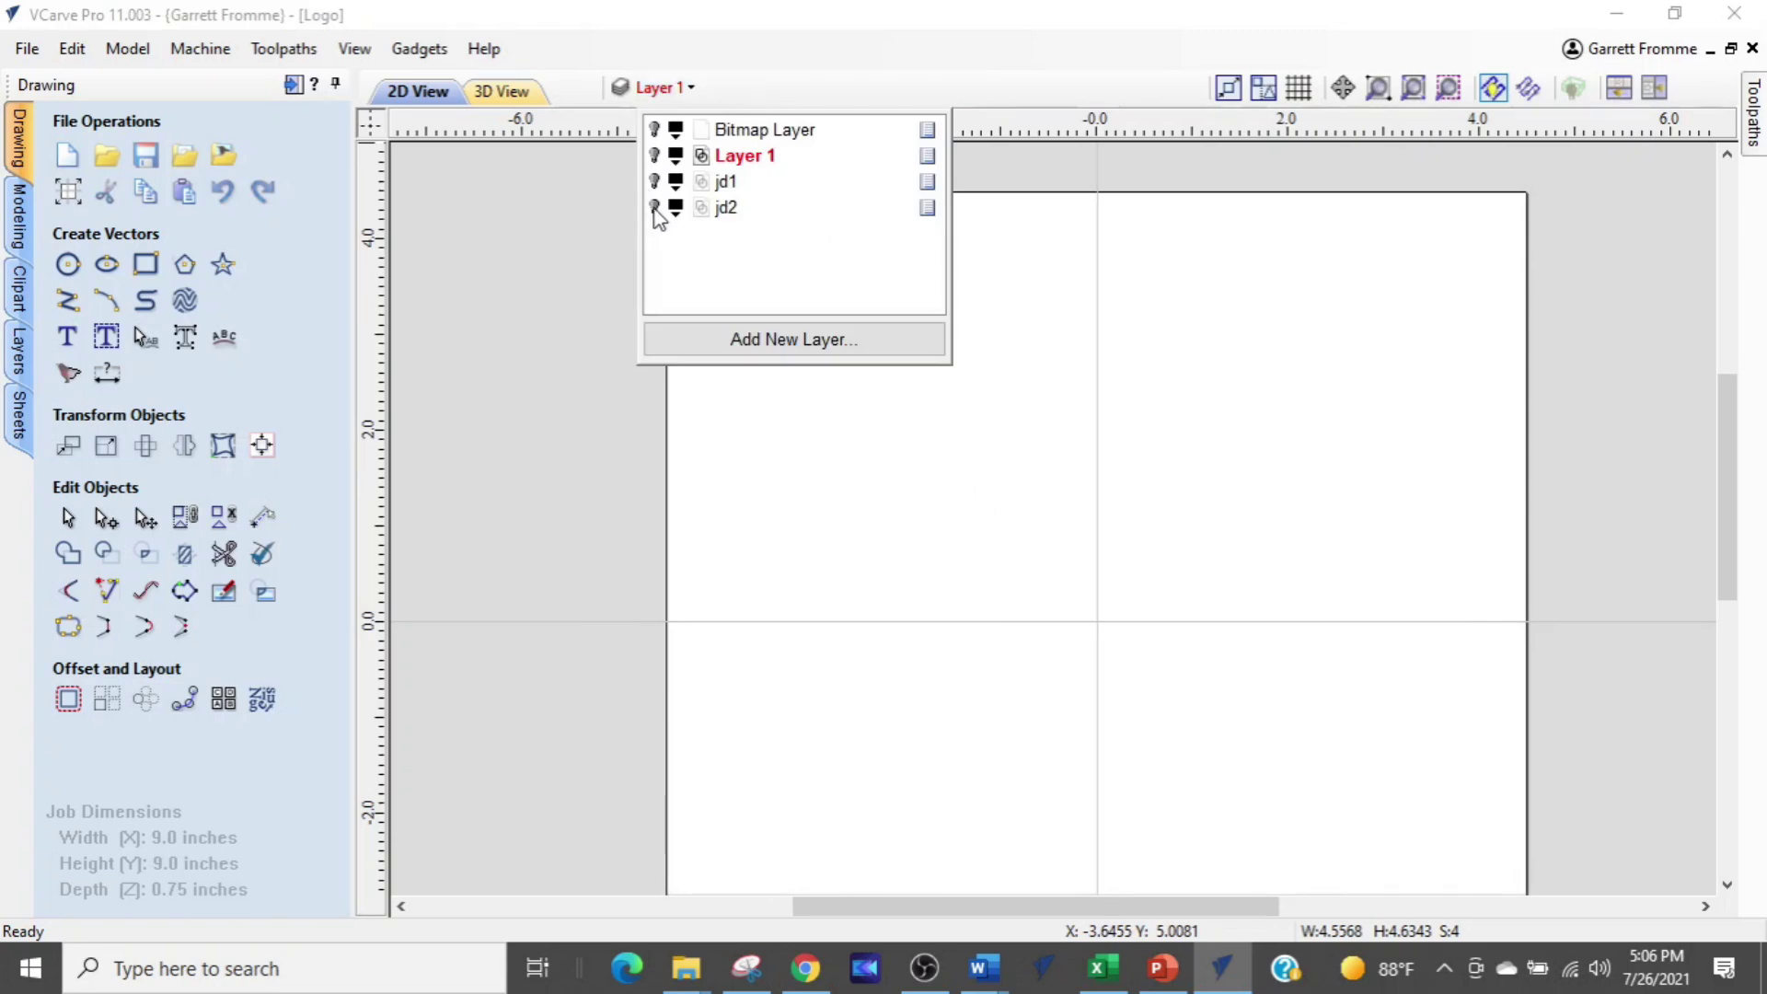
click(654, 156)
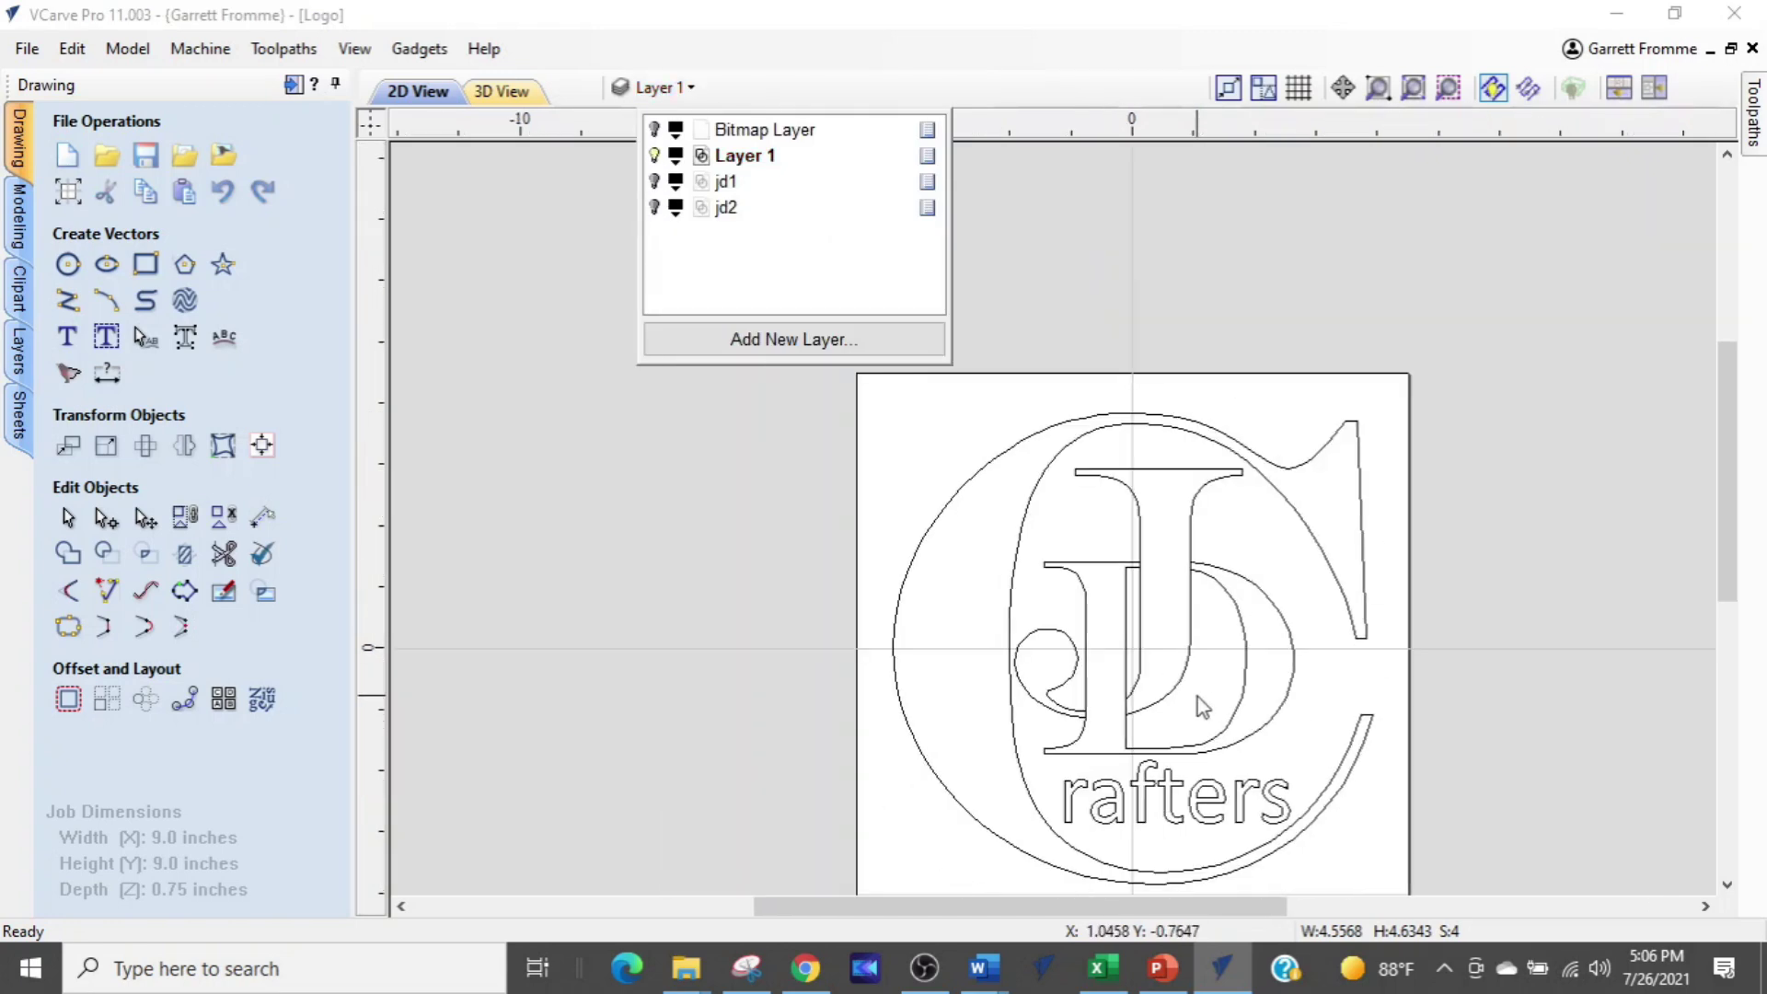
click(654, 156)
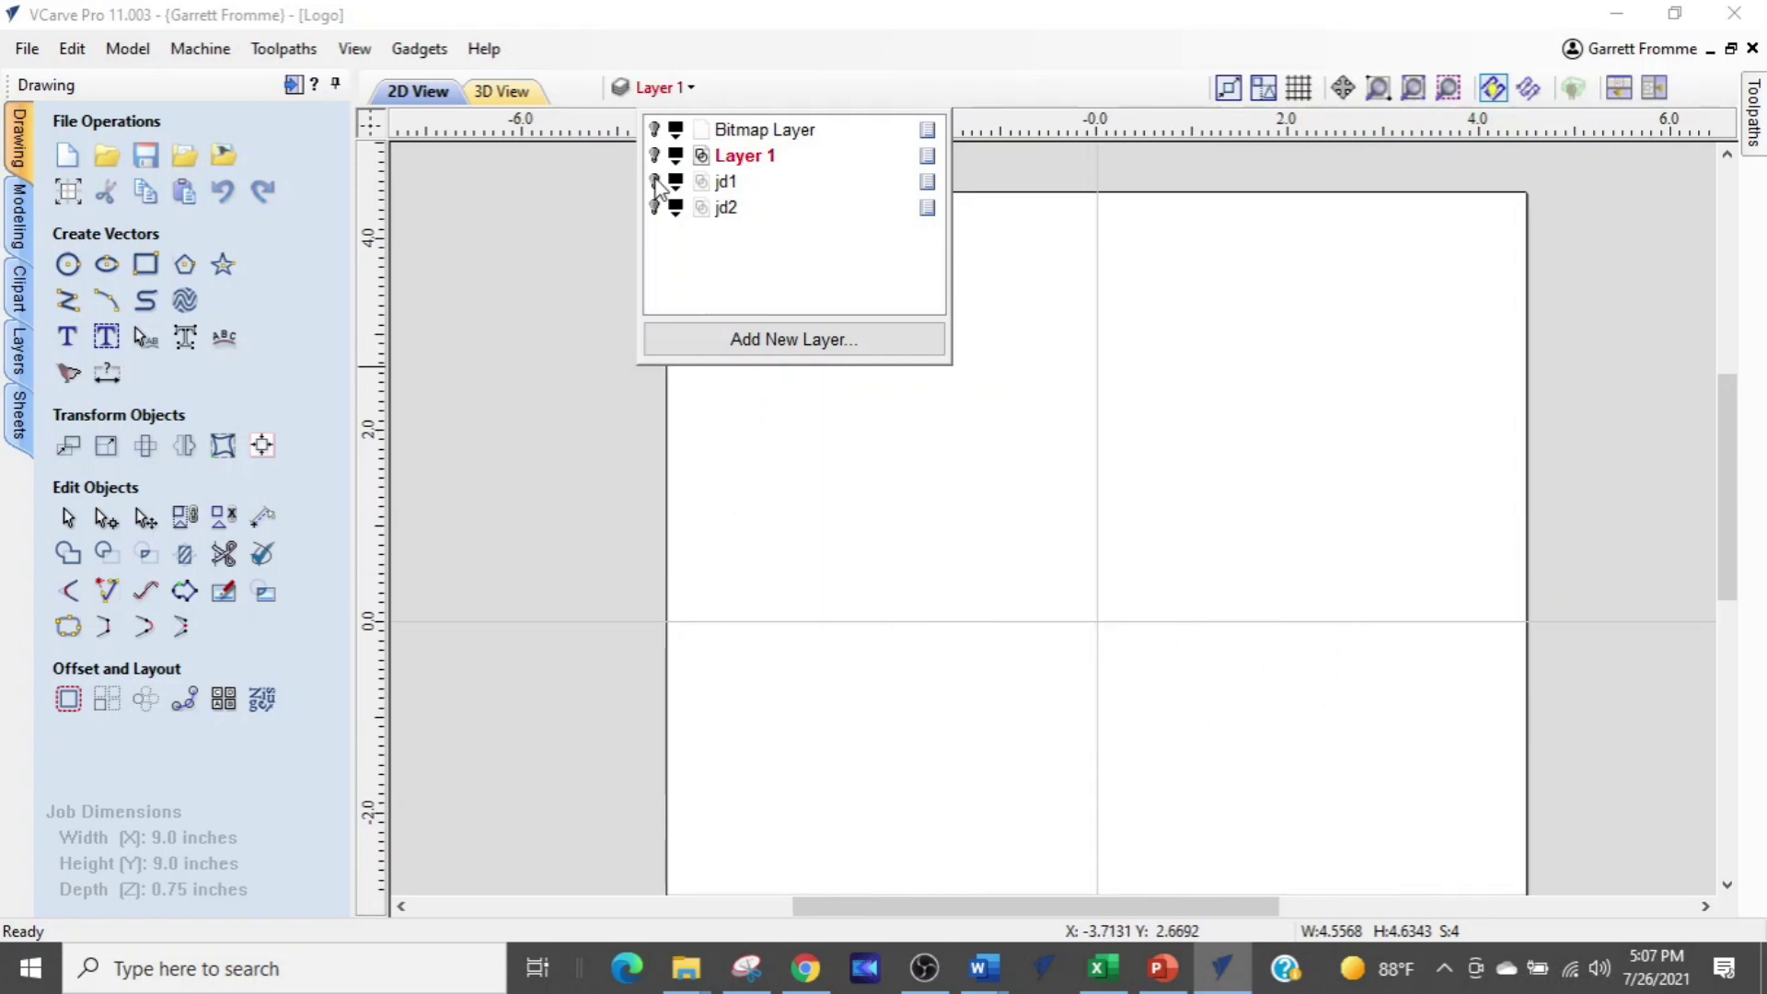
click(654, 181)
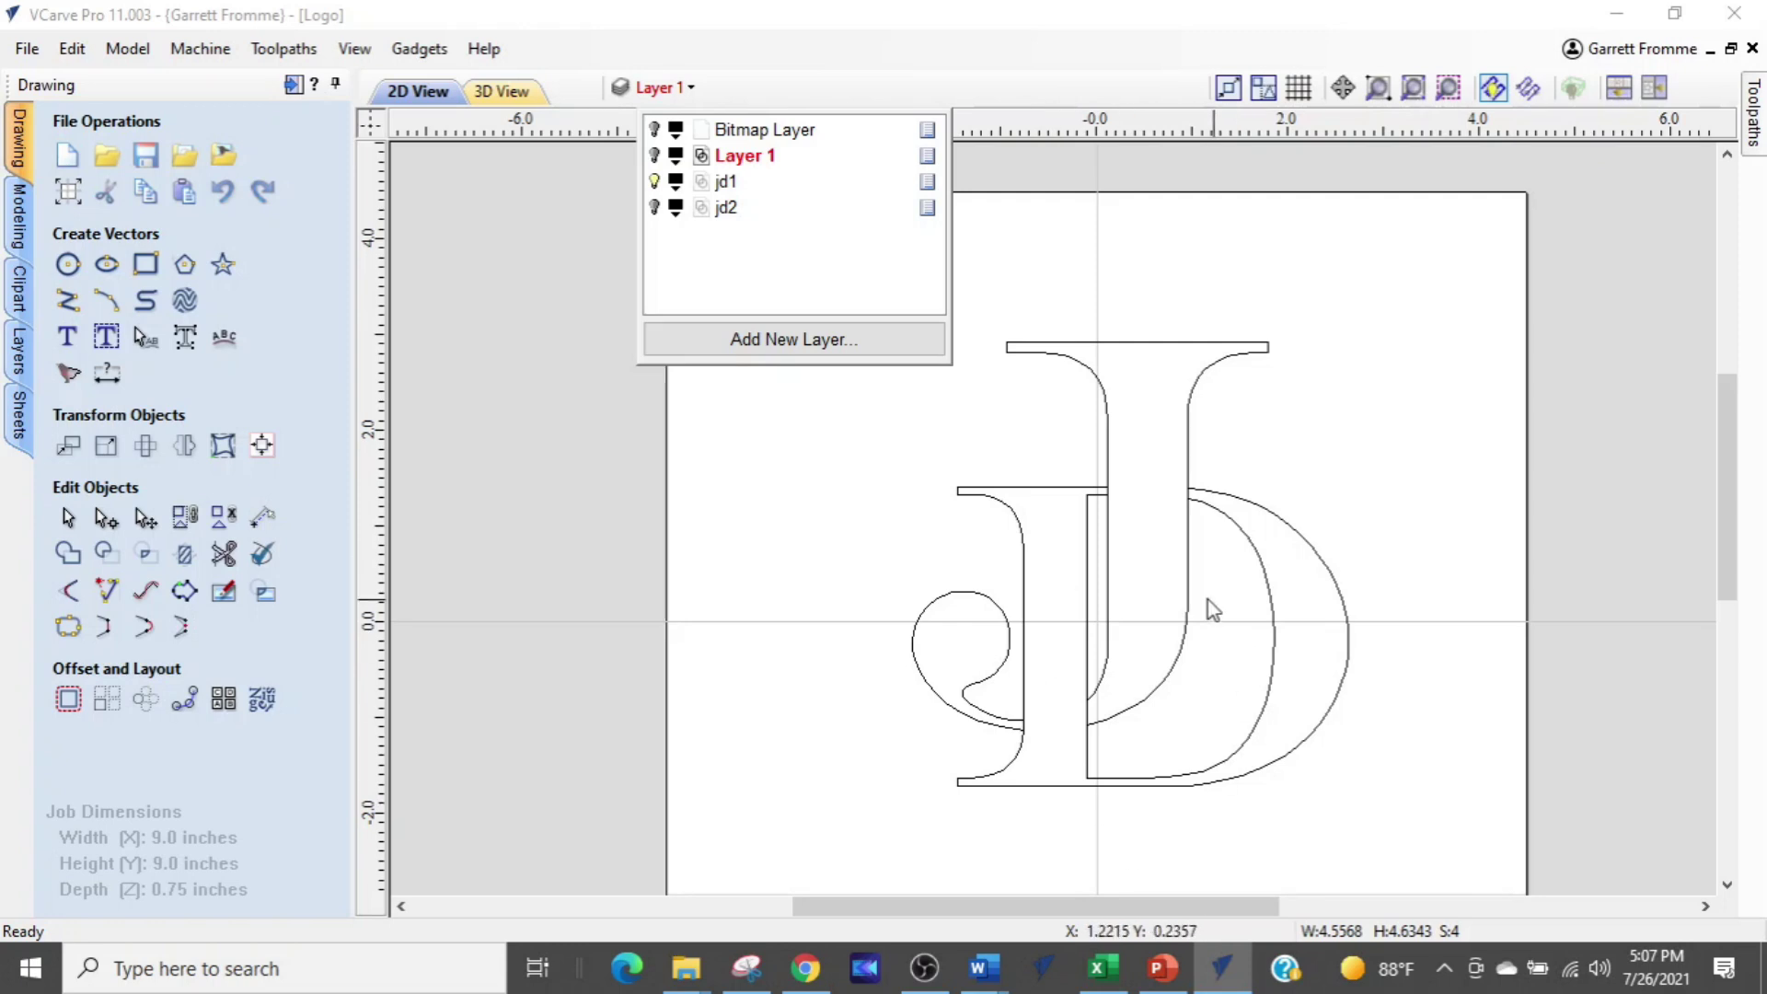
click(654, 181)
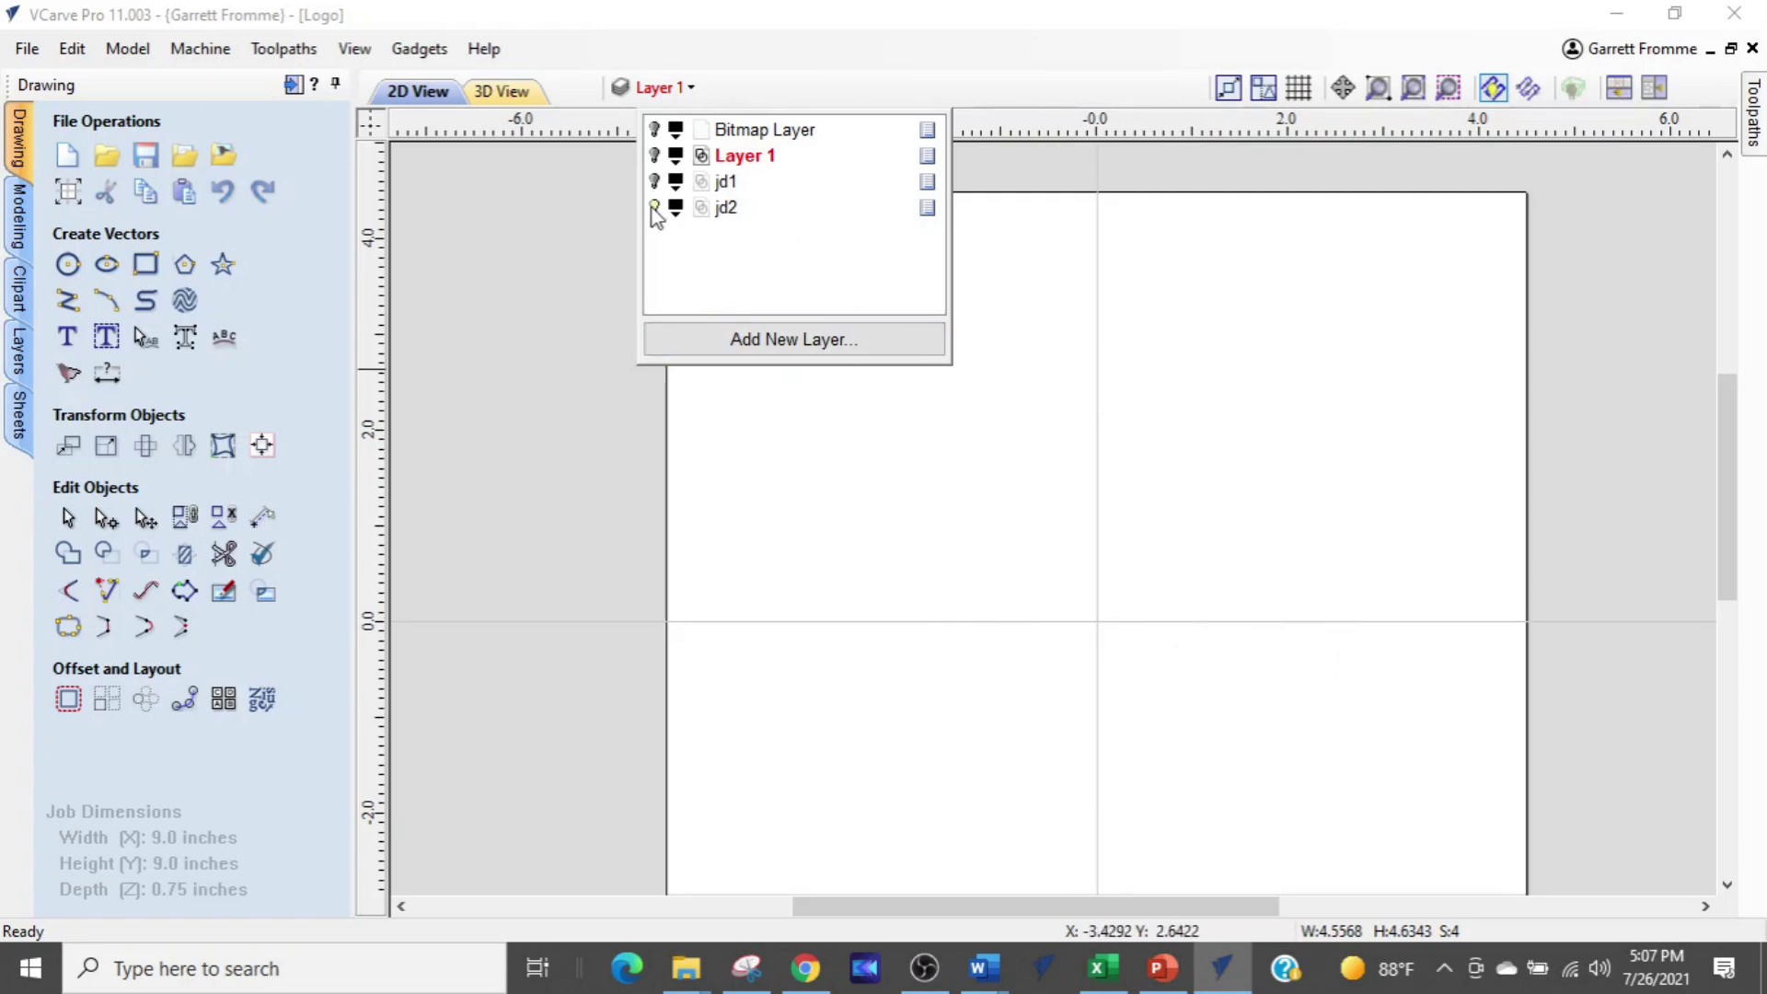
Show layer jd2 and select the J's stem outline on it
click(654, 208)
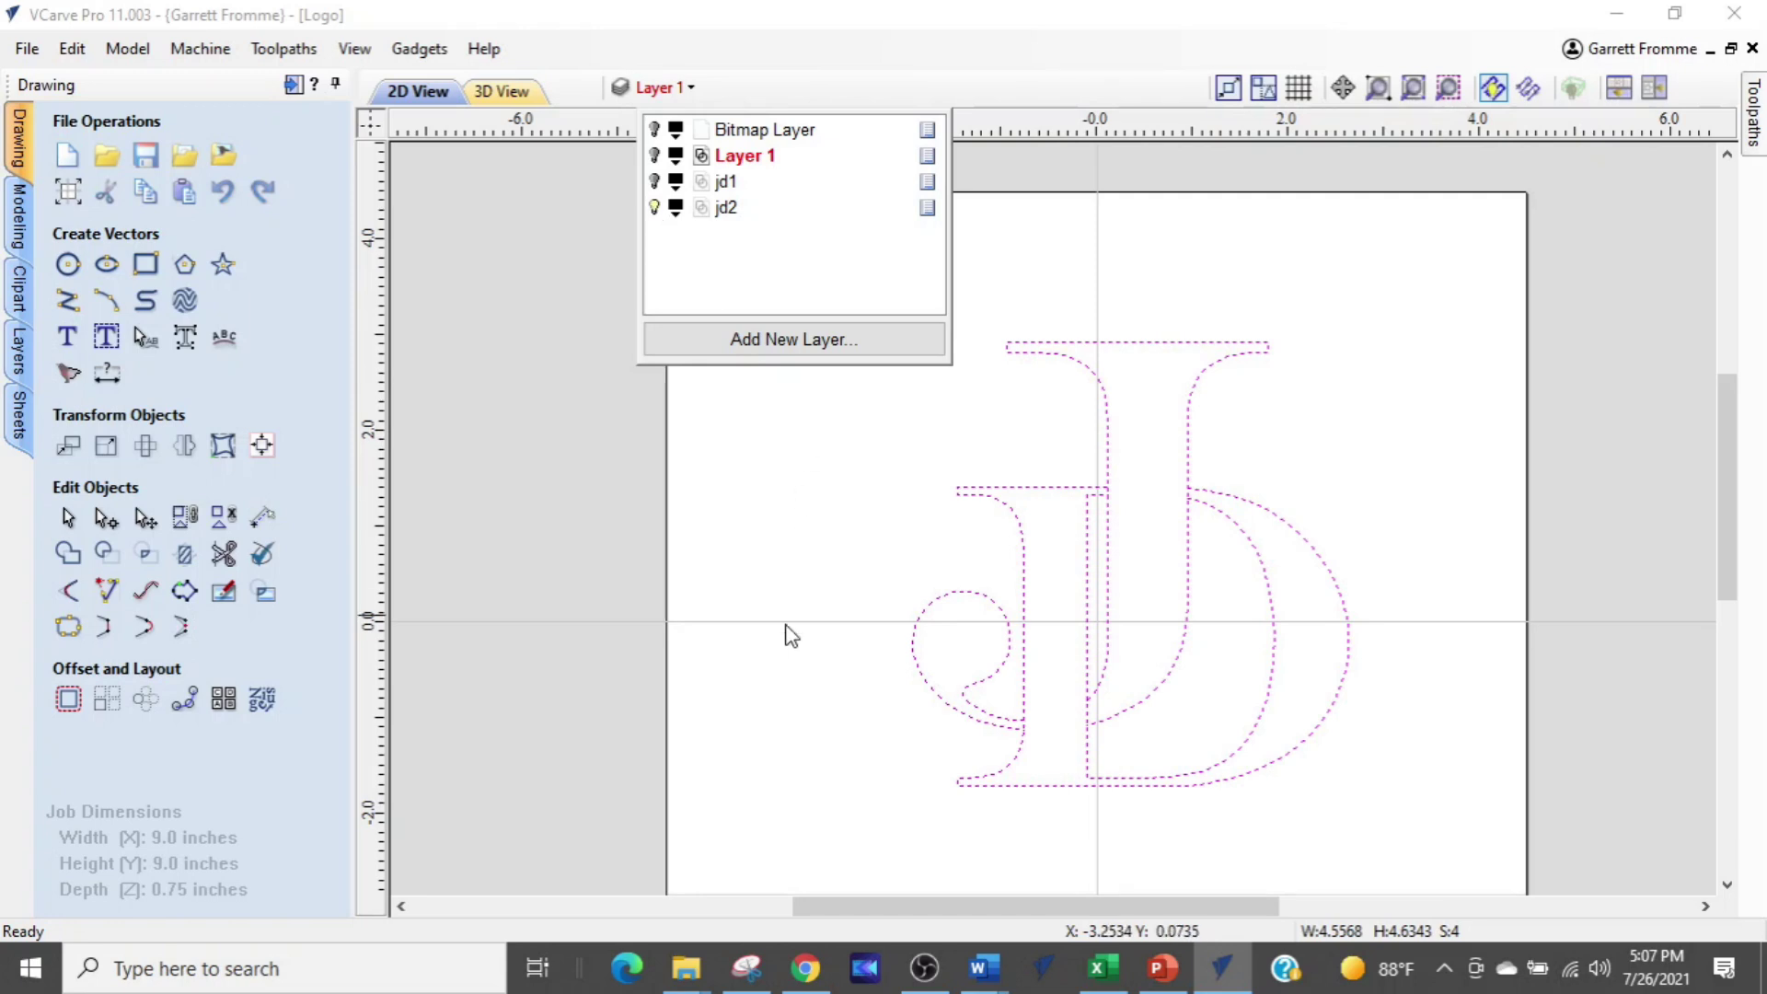
scroll(1221, 754, up, 2)
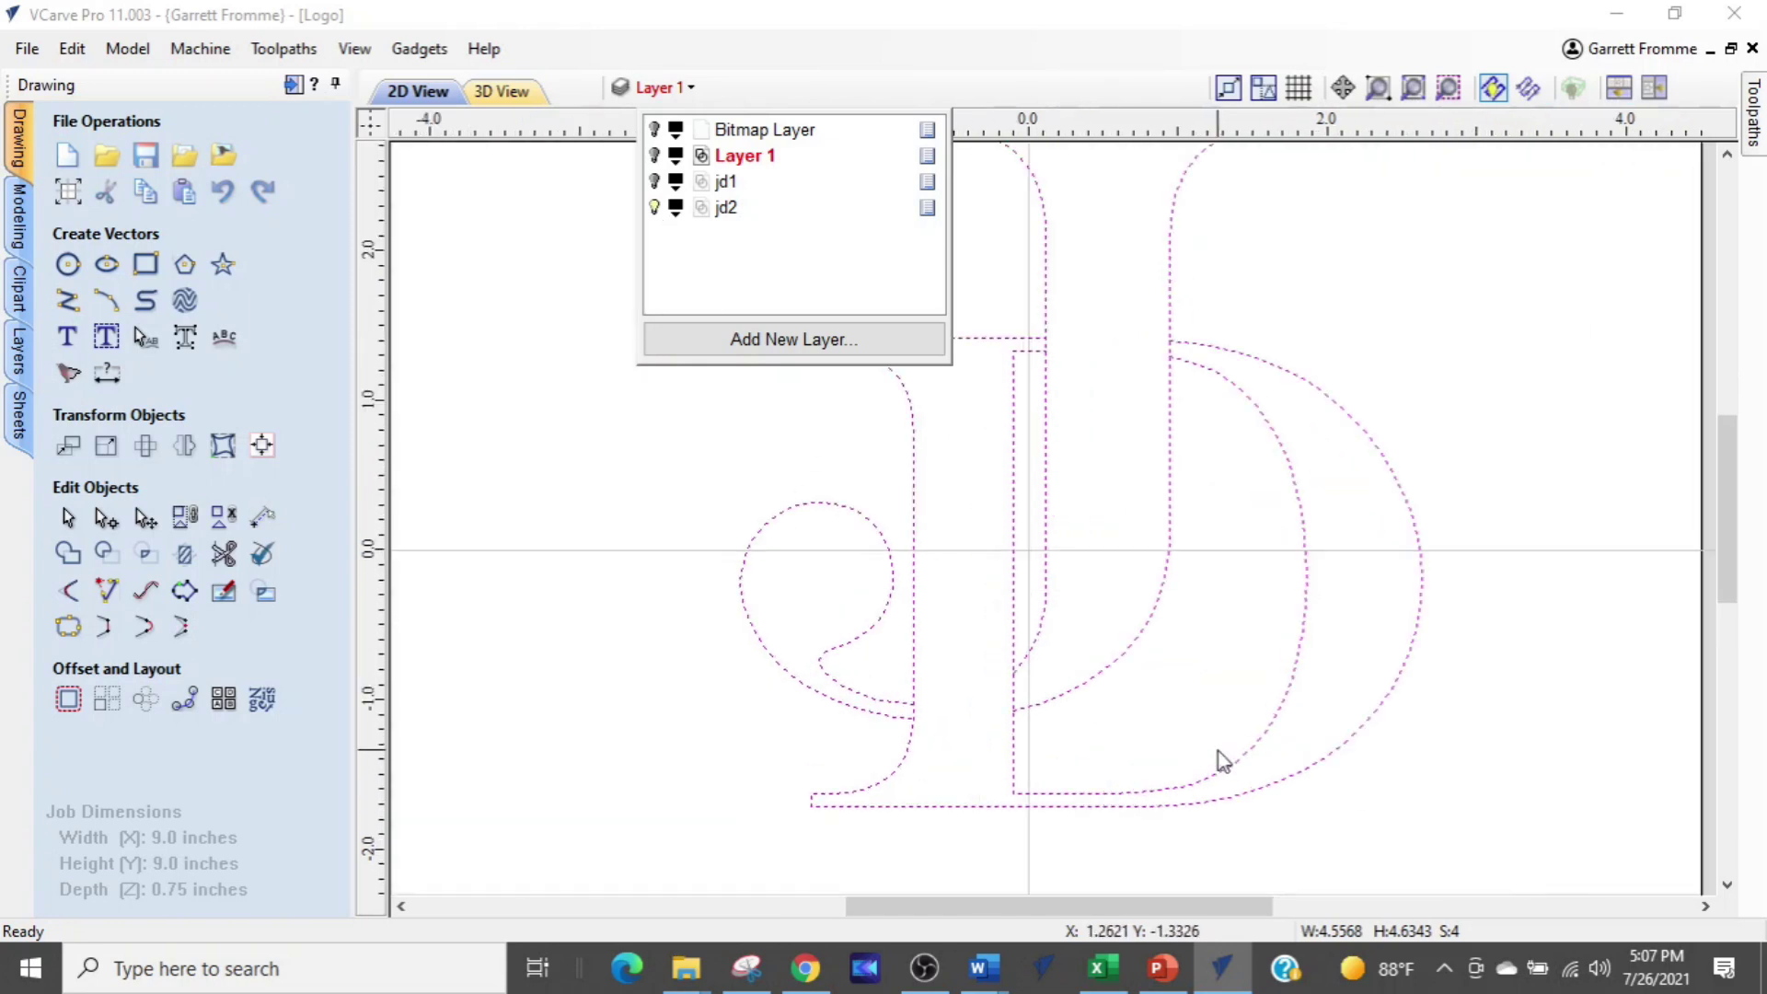
click(1167, 474)
key(Escape)
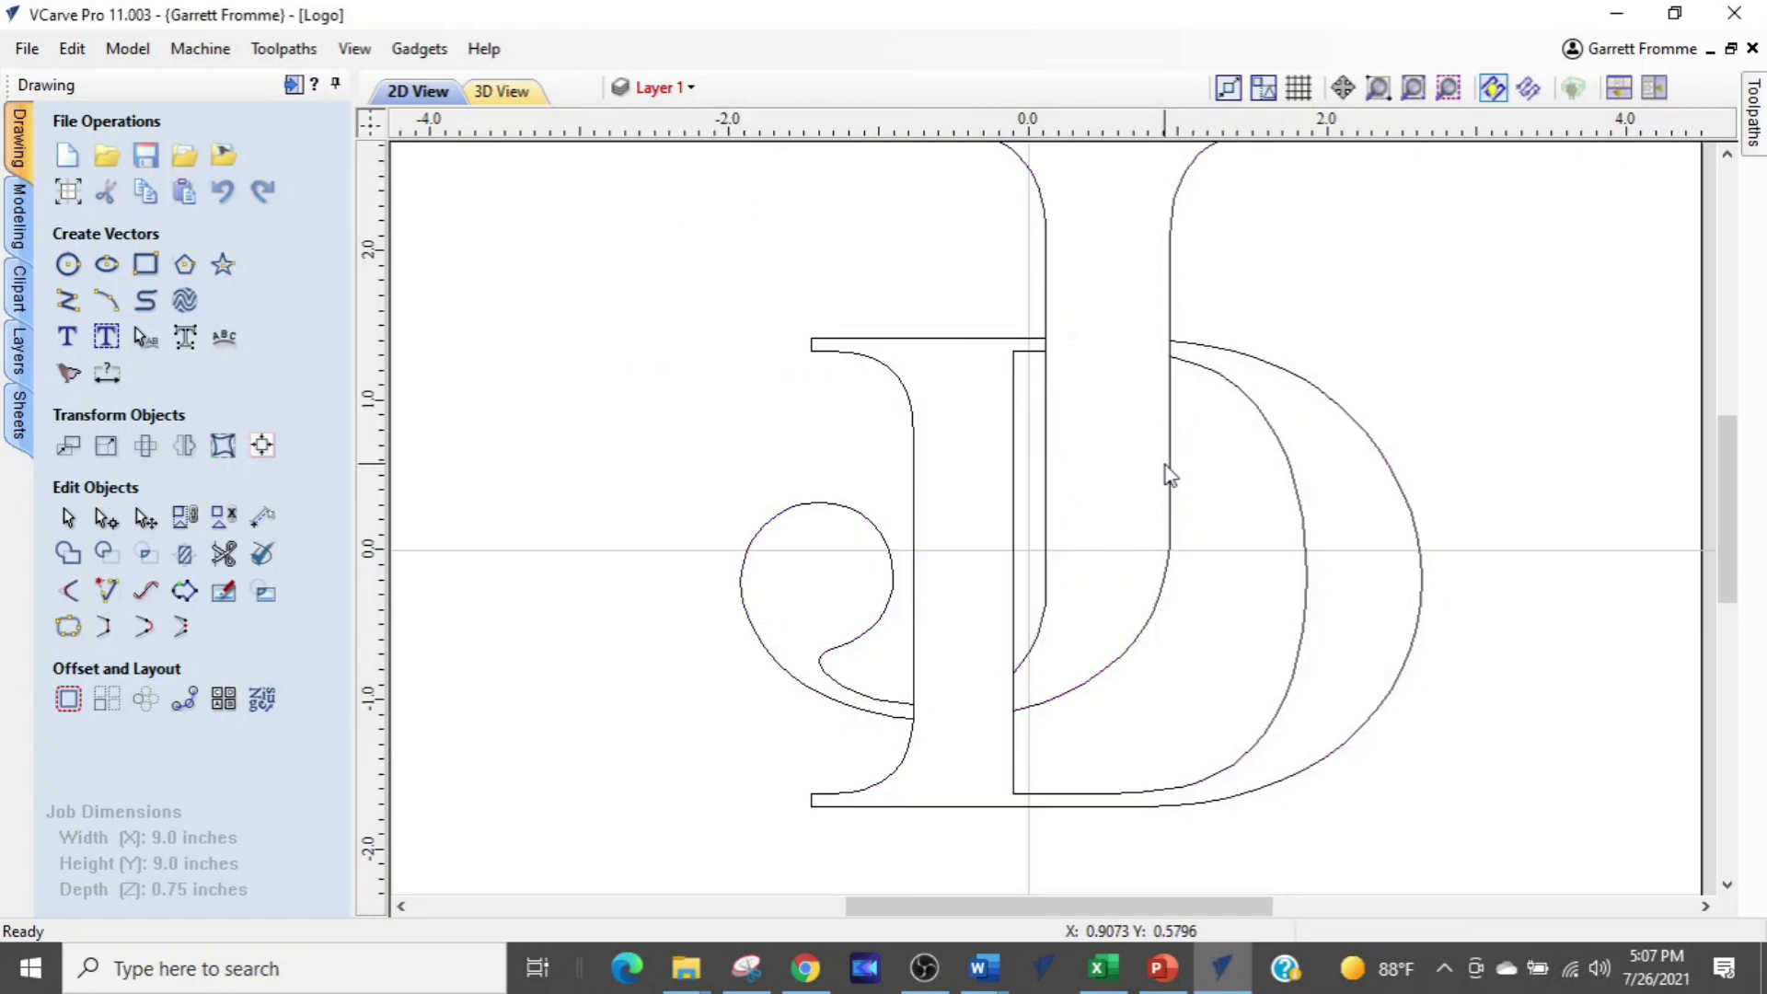
click(1169, 464)
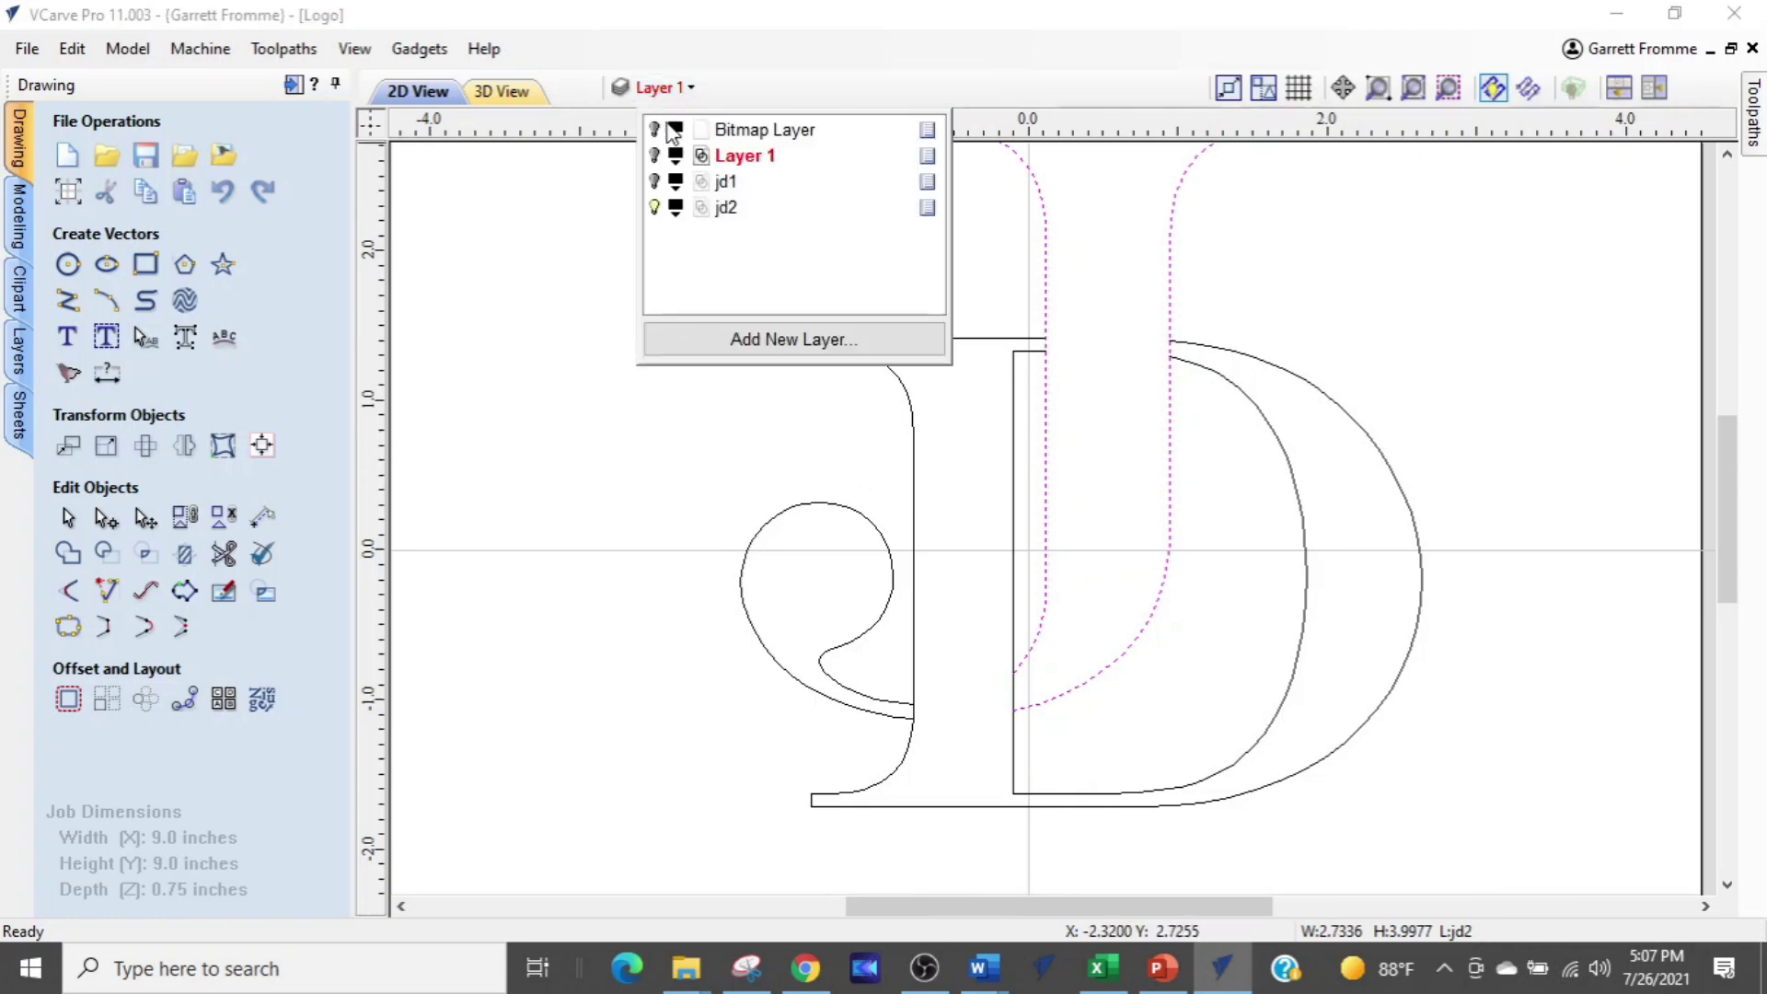
Rename layer jd2 as D and layer jd1 as J
click(727, 208)
double_click(729, 209)
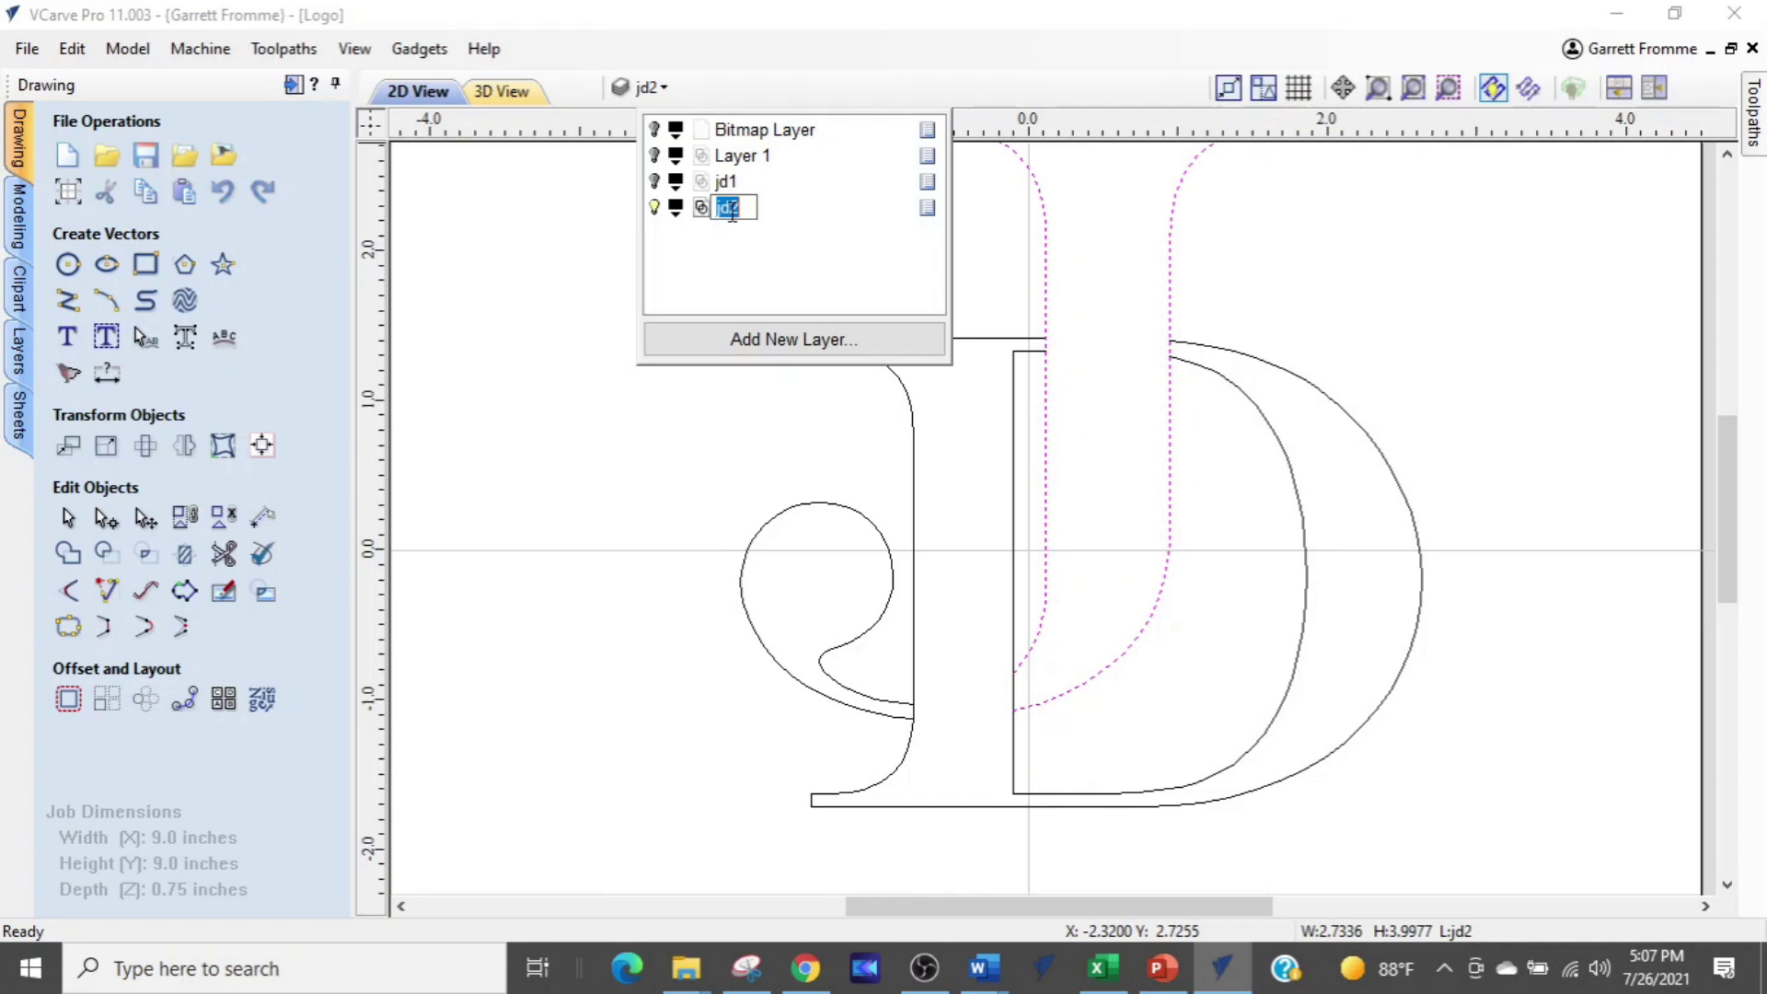
key(Return)
click(726, 183)
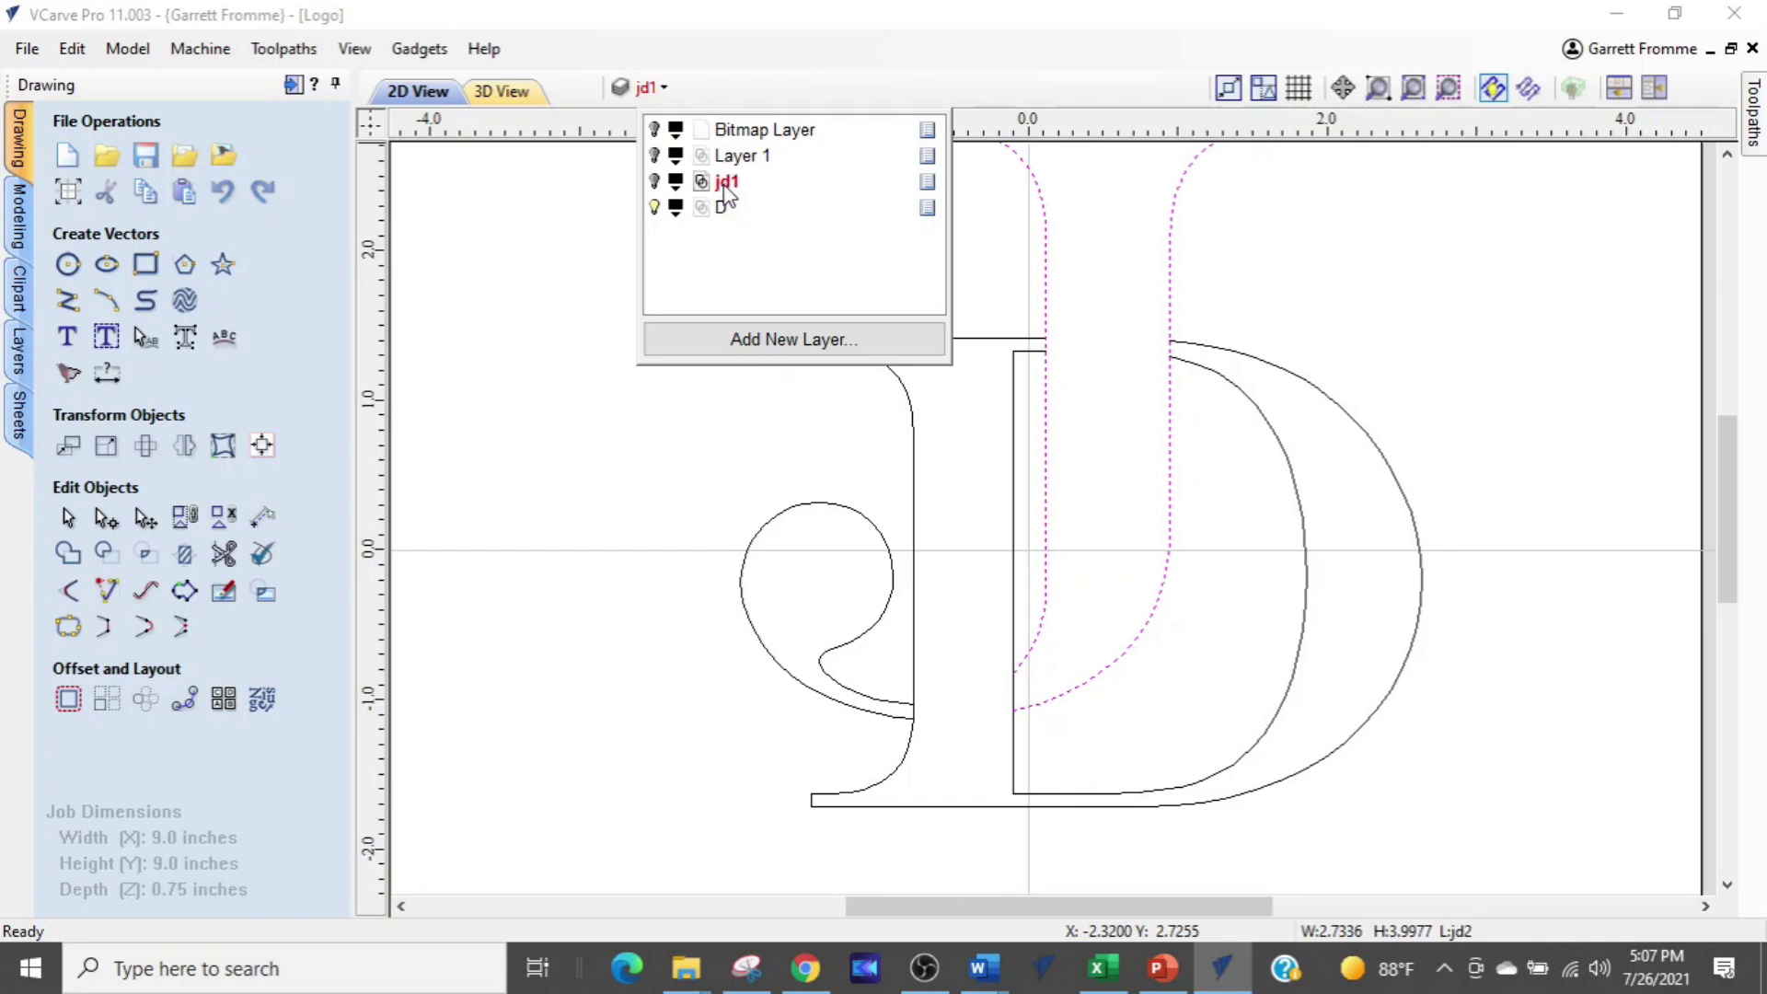
double_click(726, 183)
click(675, 85)
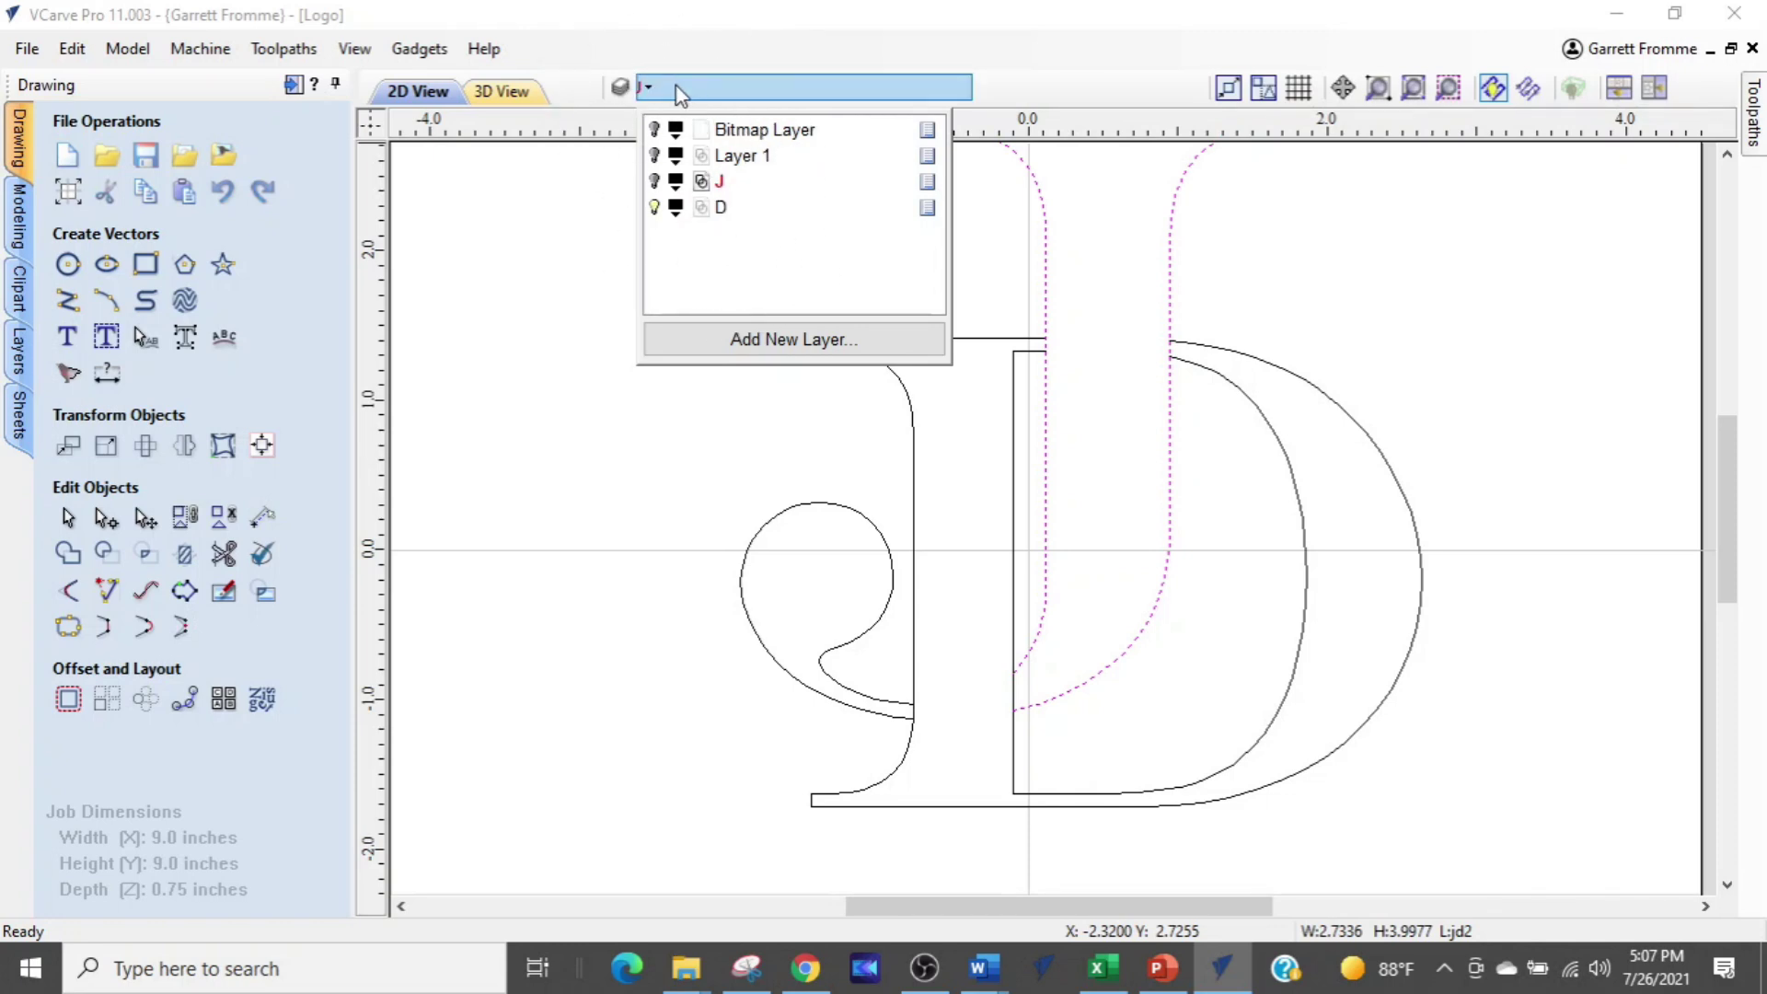
Make D the active layer and delete the J's stem and hook outlines from it
click(729, 215)
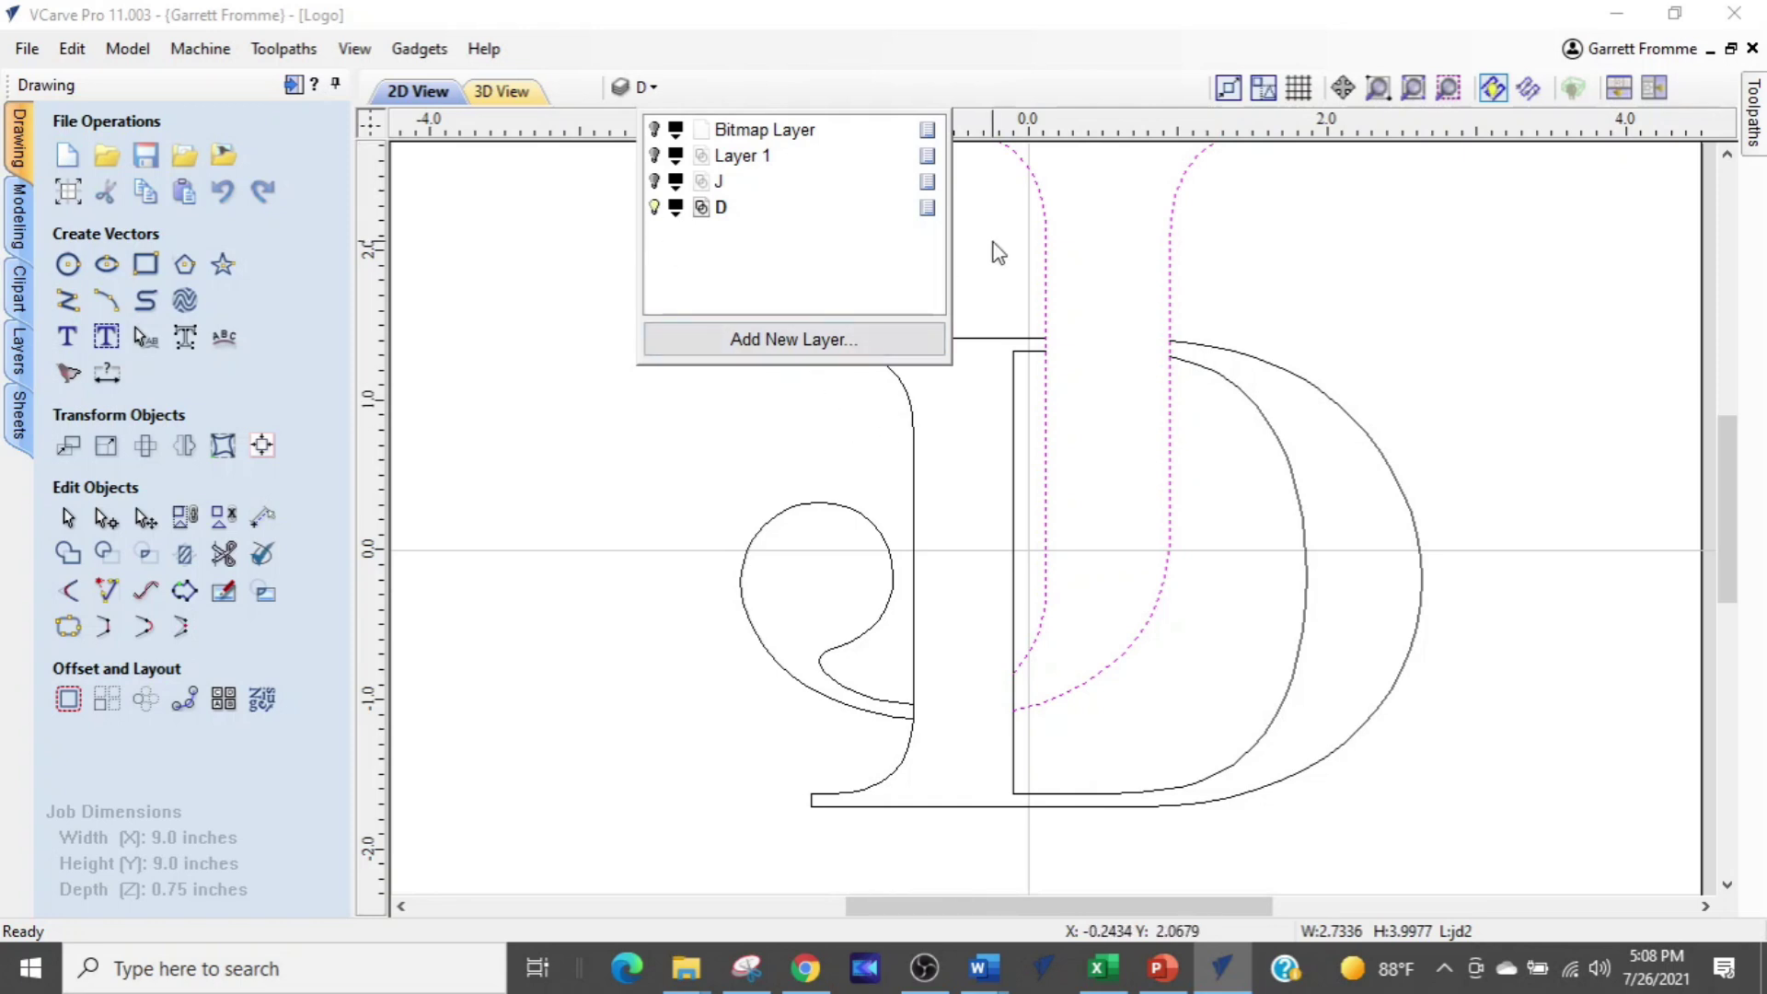
click(1235, 272)
drag(1321, 258, 1025, 293)
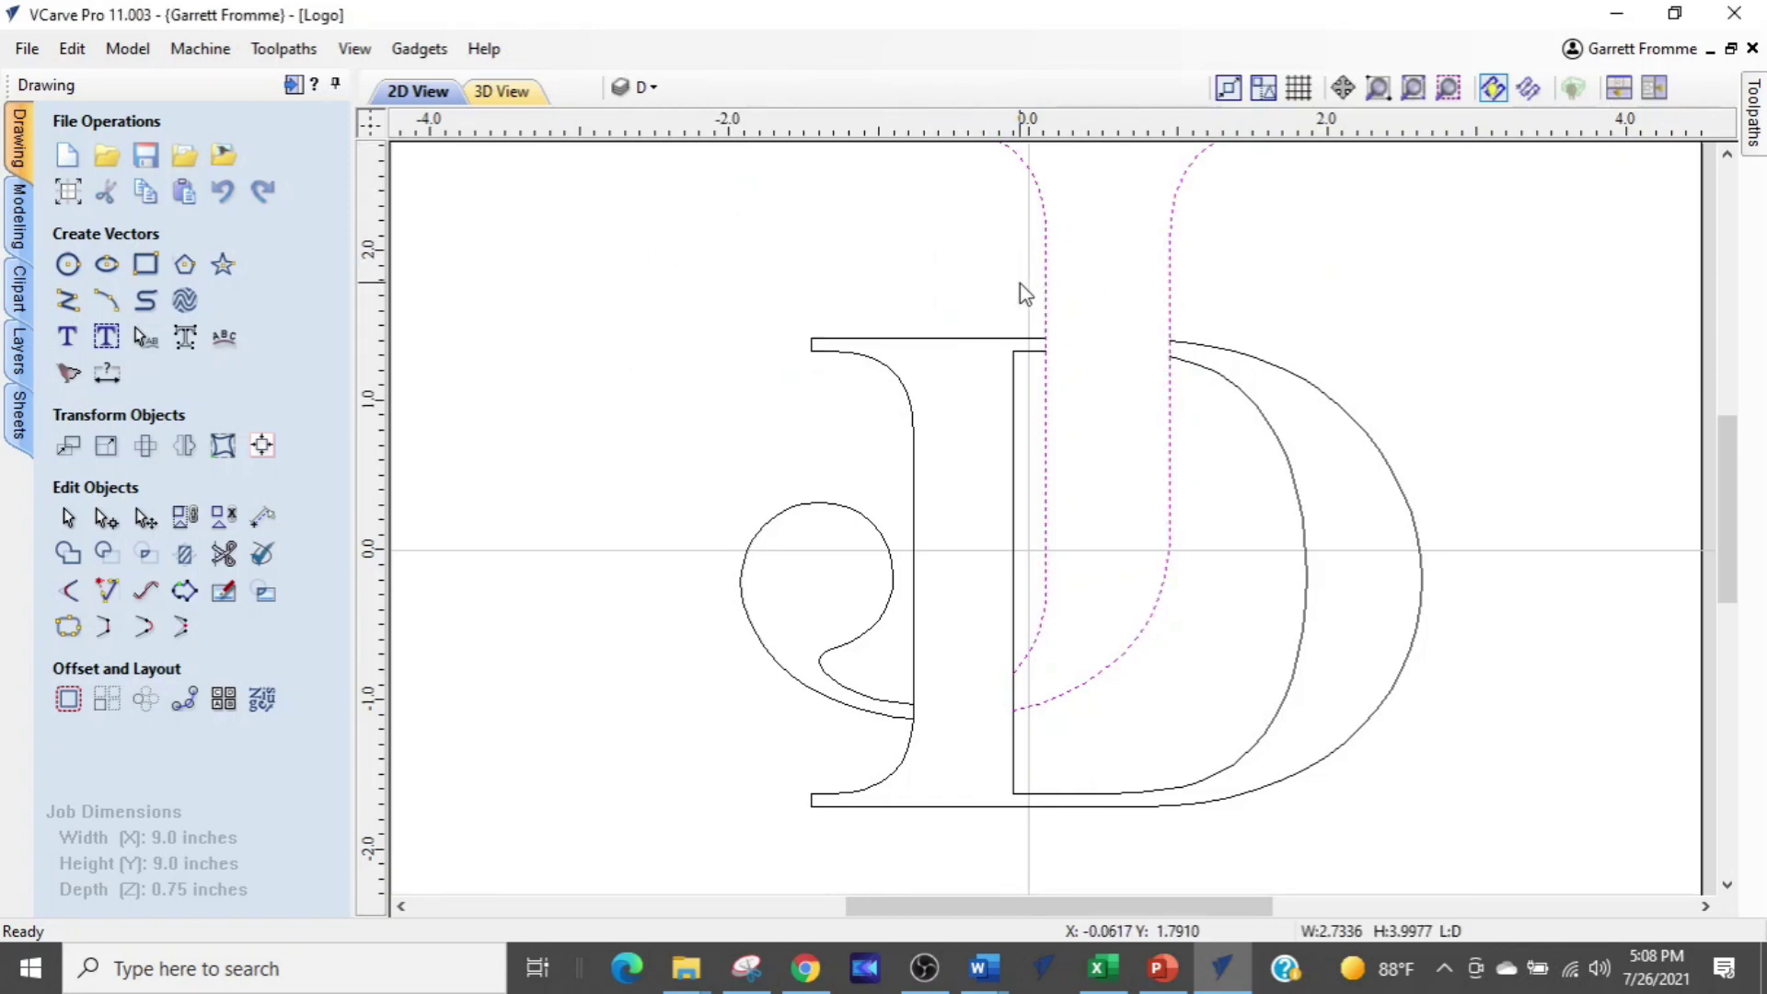
key(Delete)
click(810, 499)
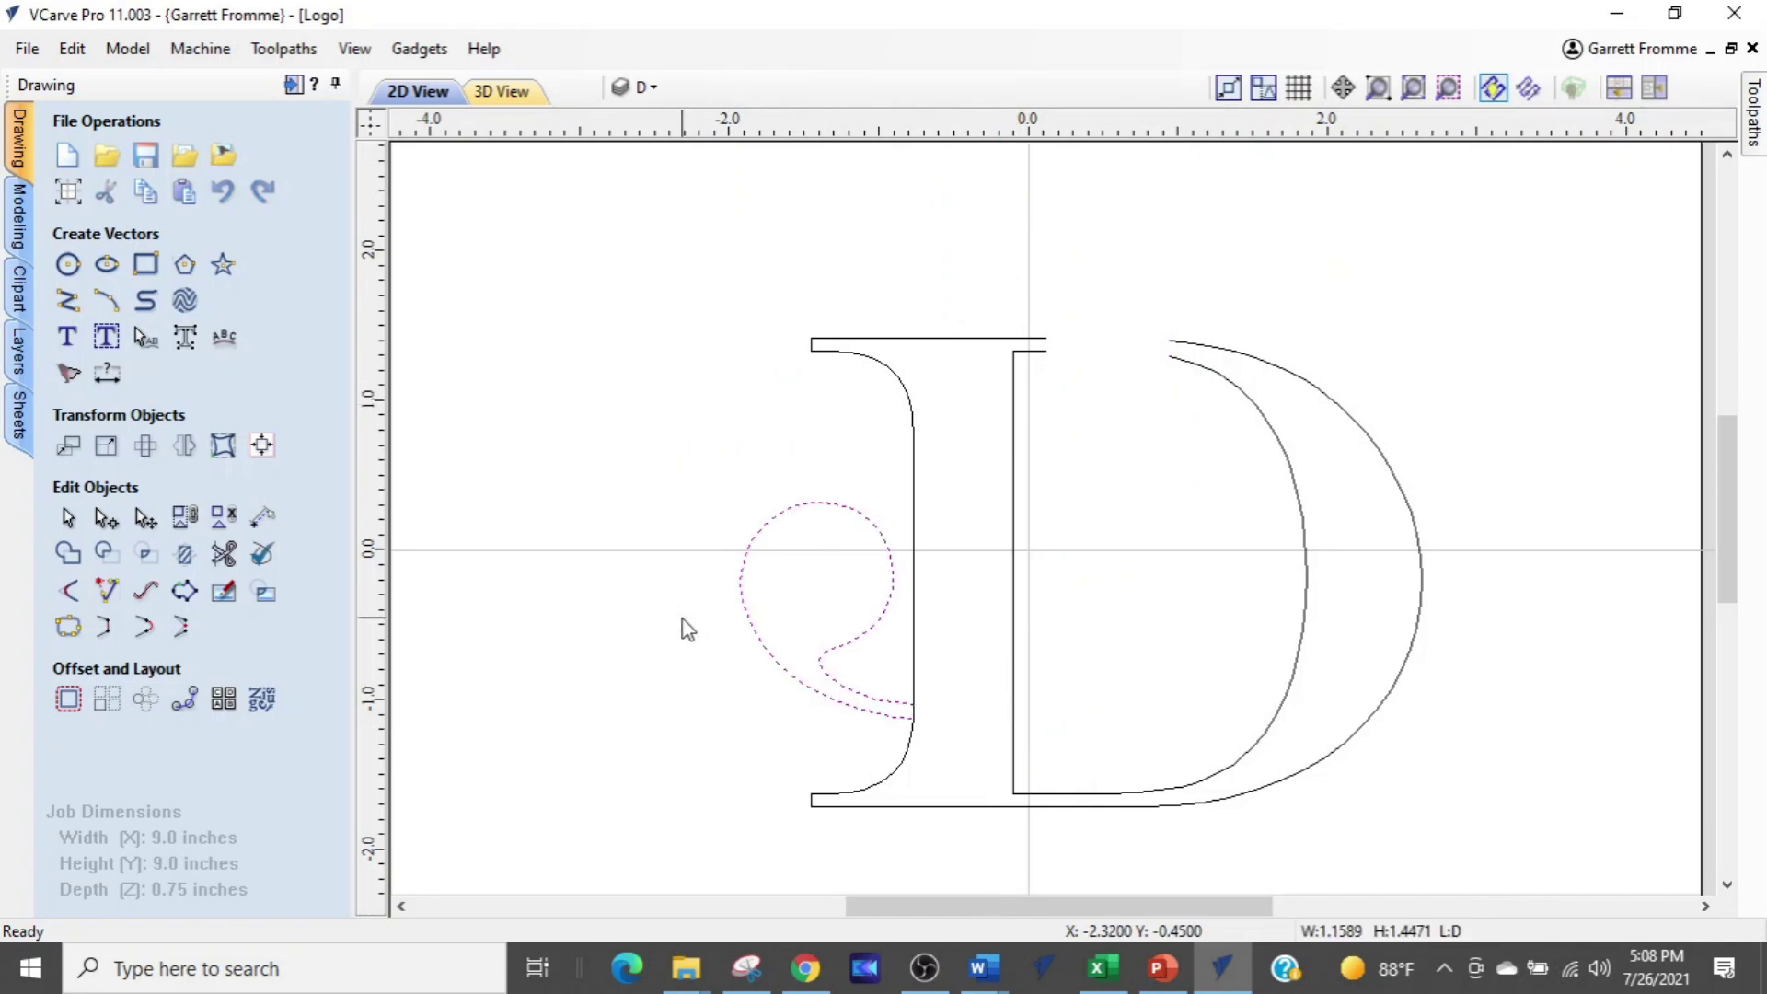
key(Delete)
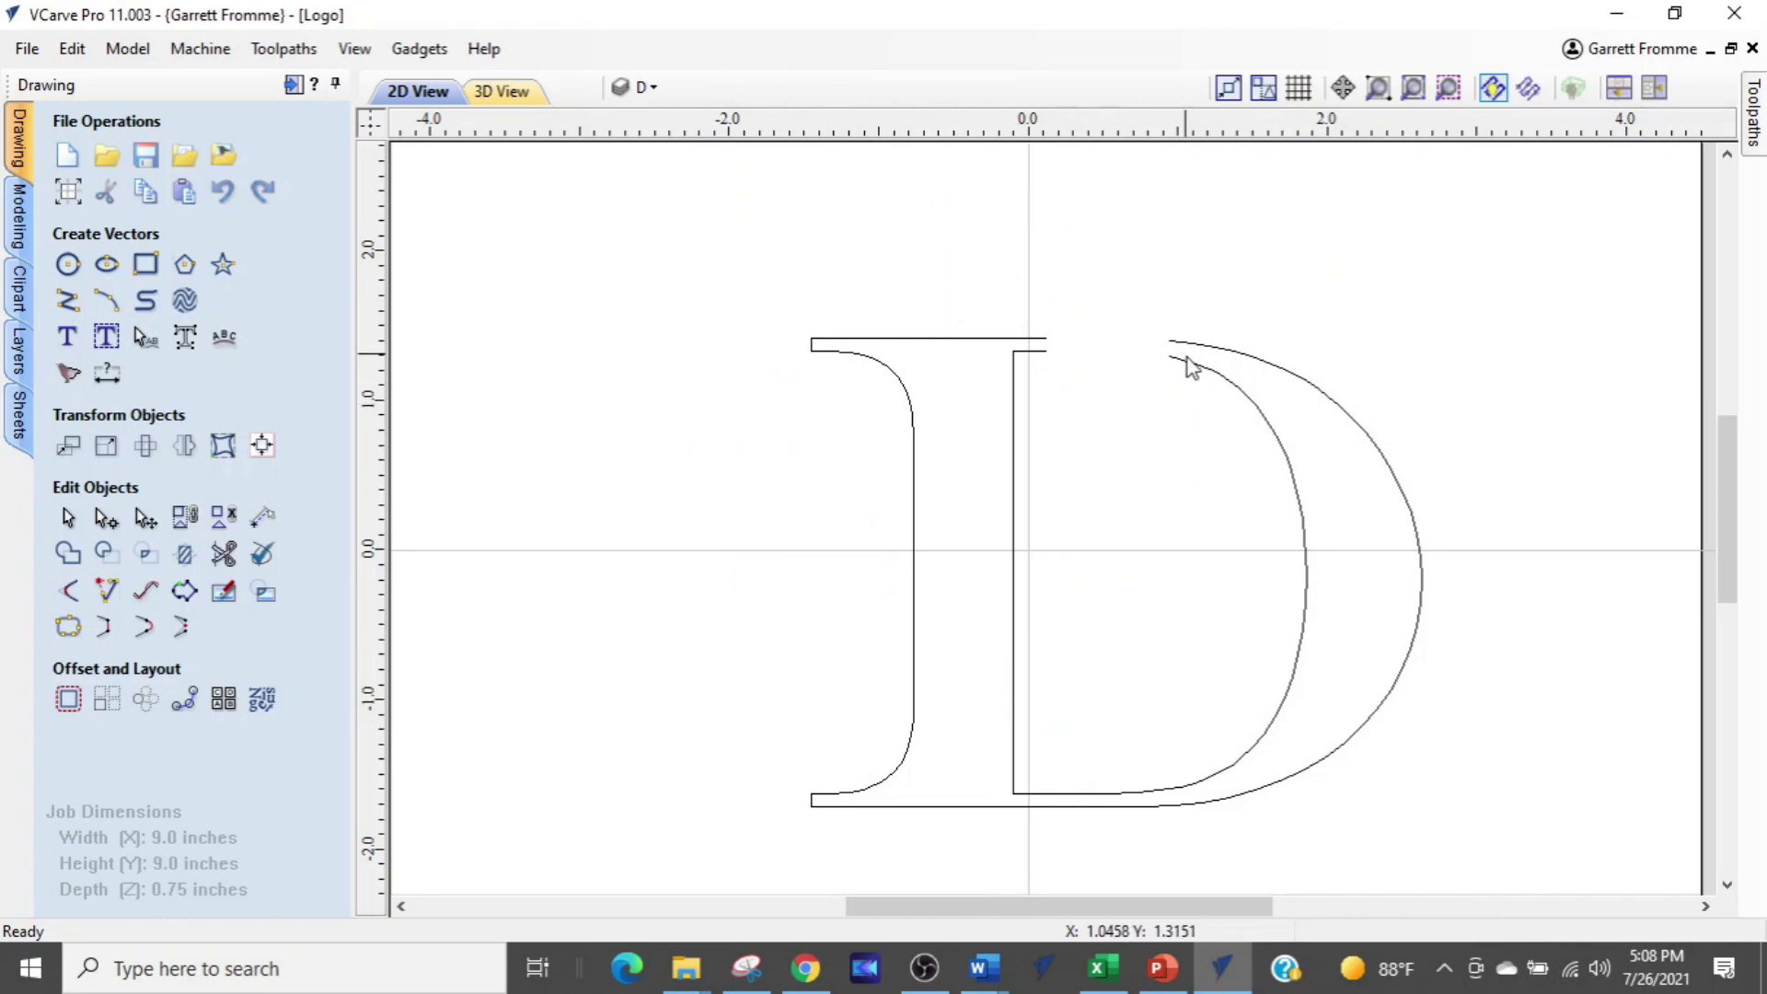
Draw a vertical polyline closing the open end of the D's upper serif, connecting its two horizontal edges
scroll(1194, 407, up, 2)
scroll(1195, 406, down, 2)
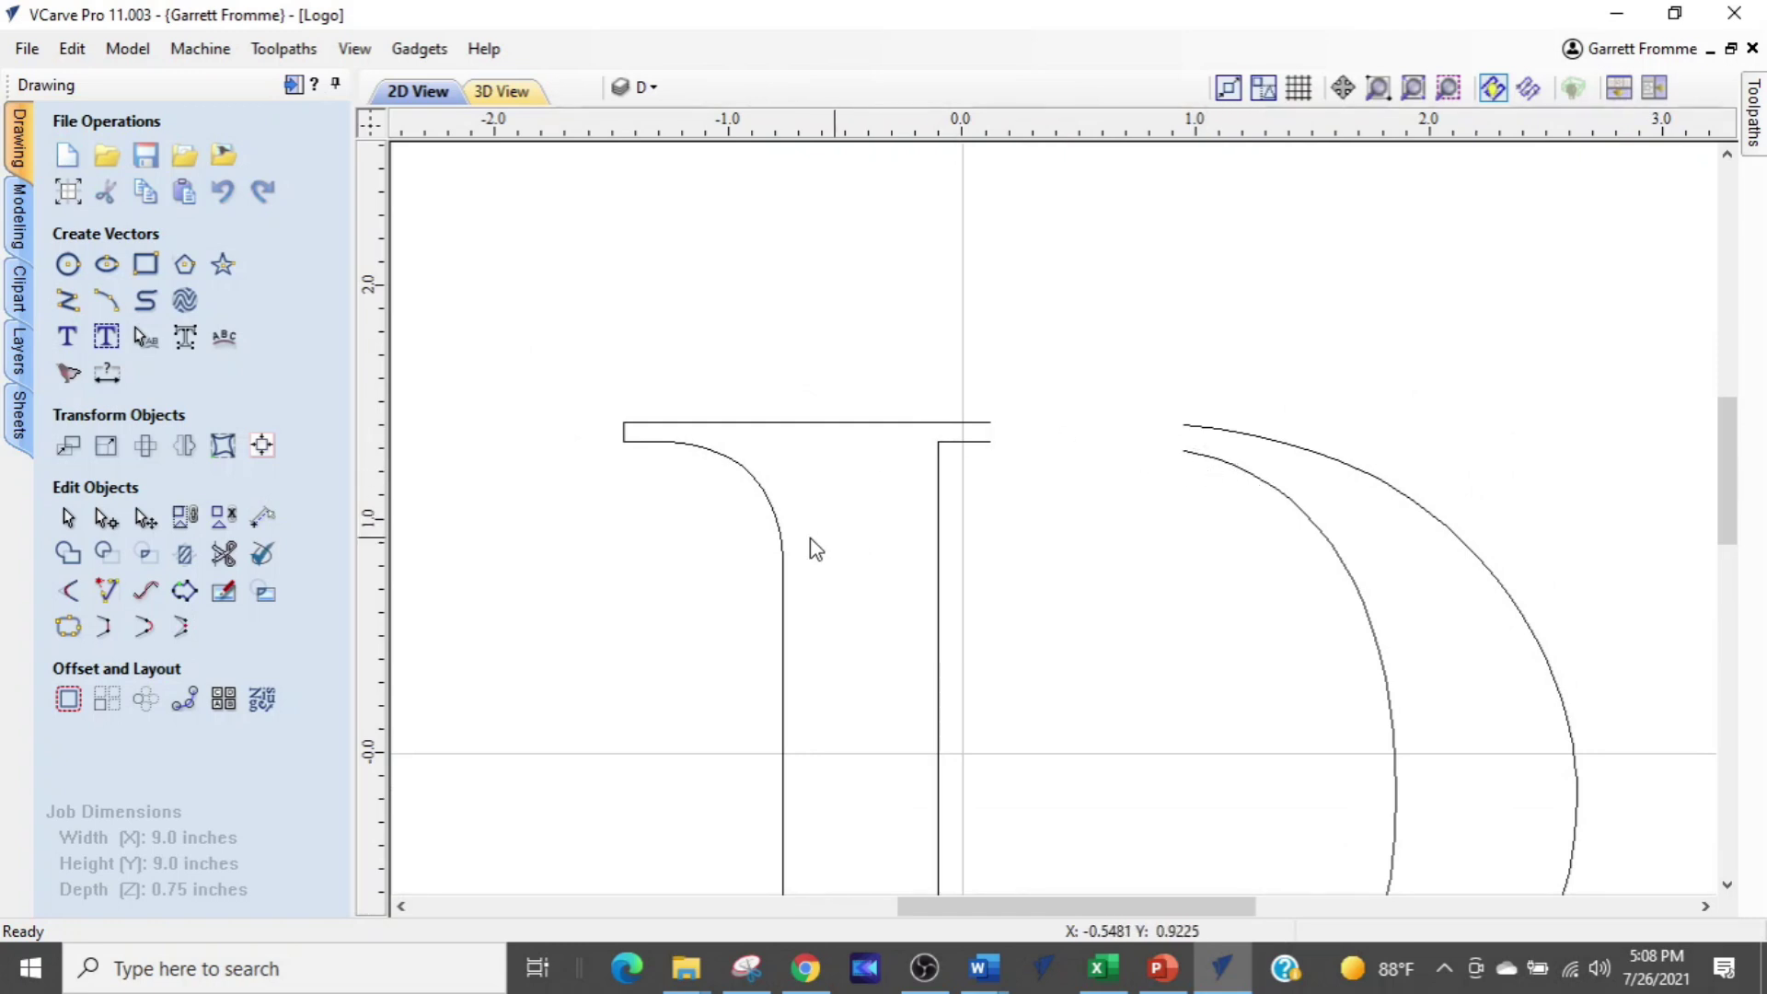
click(67, 300)
scroll(897, 394, up, 2)
scroll(896, 395, up, 1)
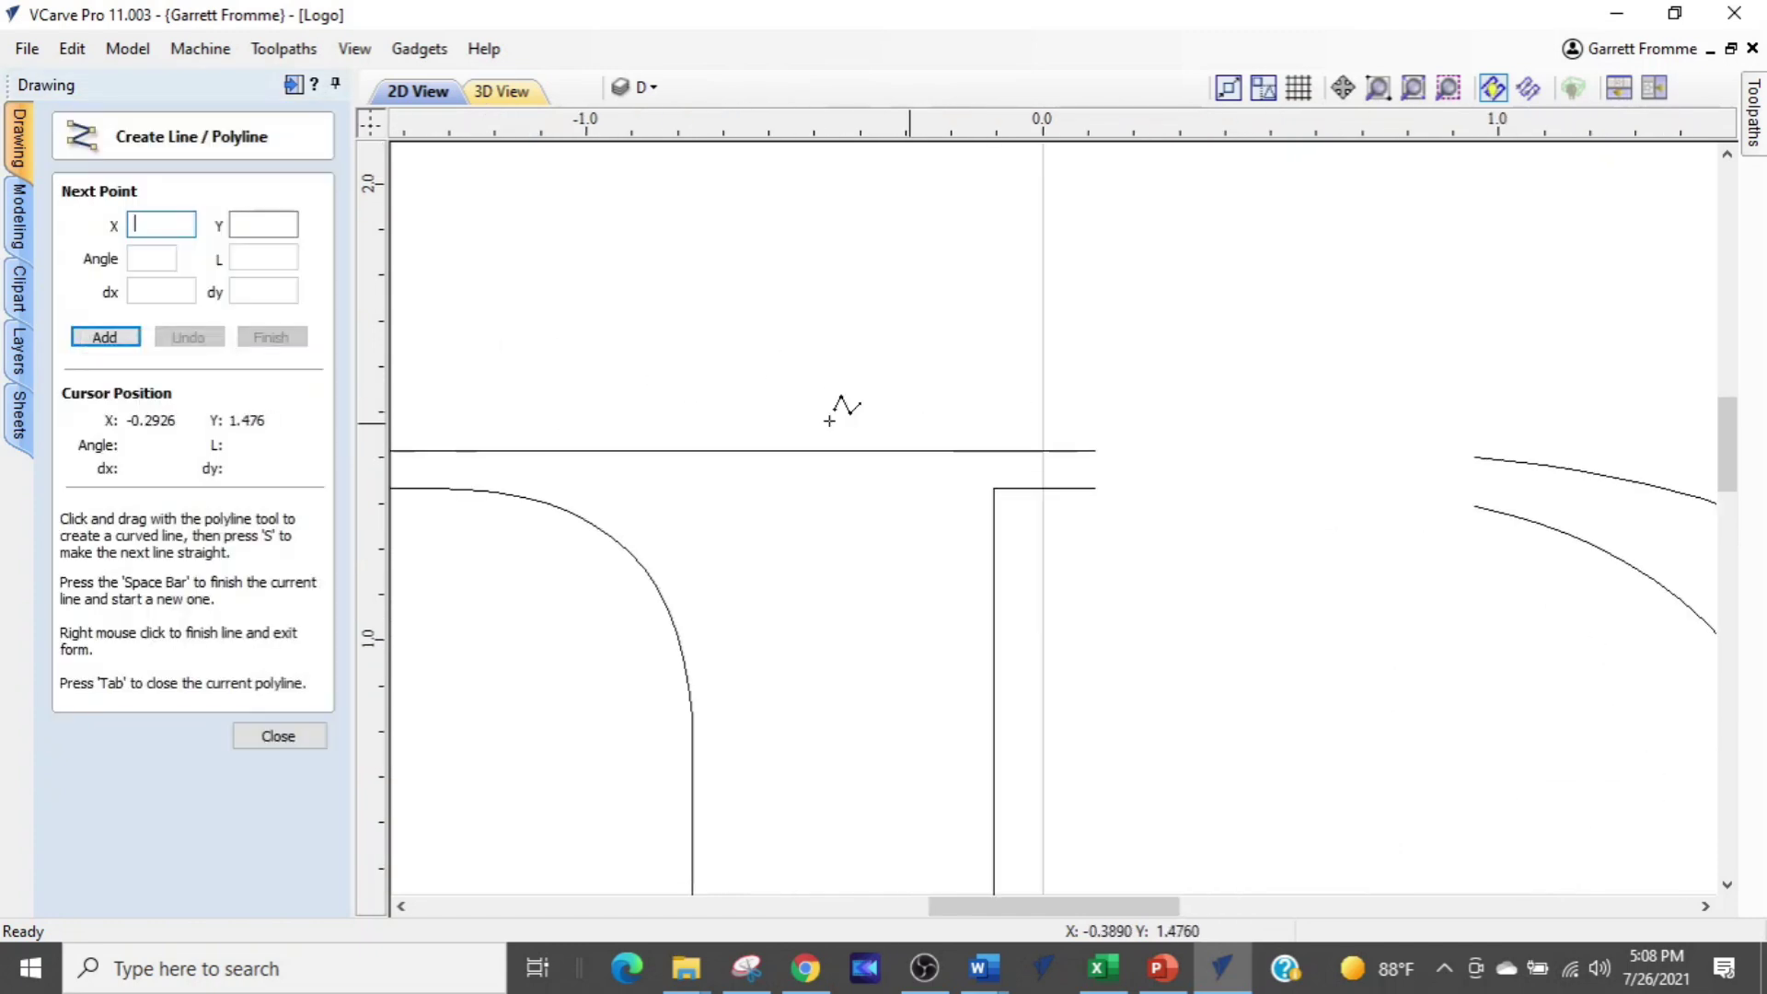
click(1094, 450)
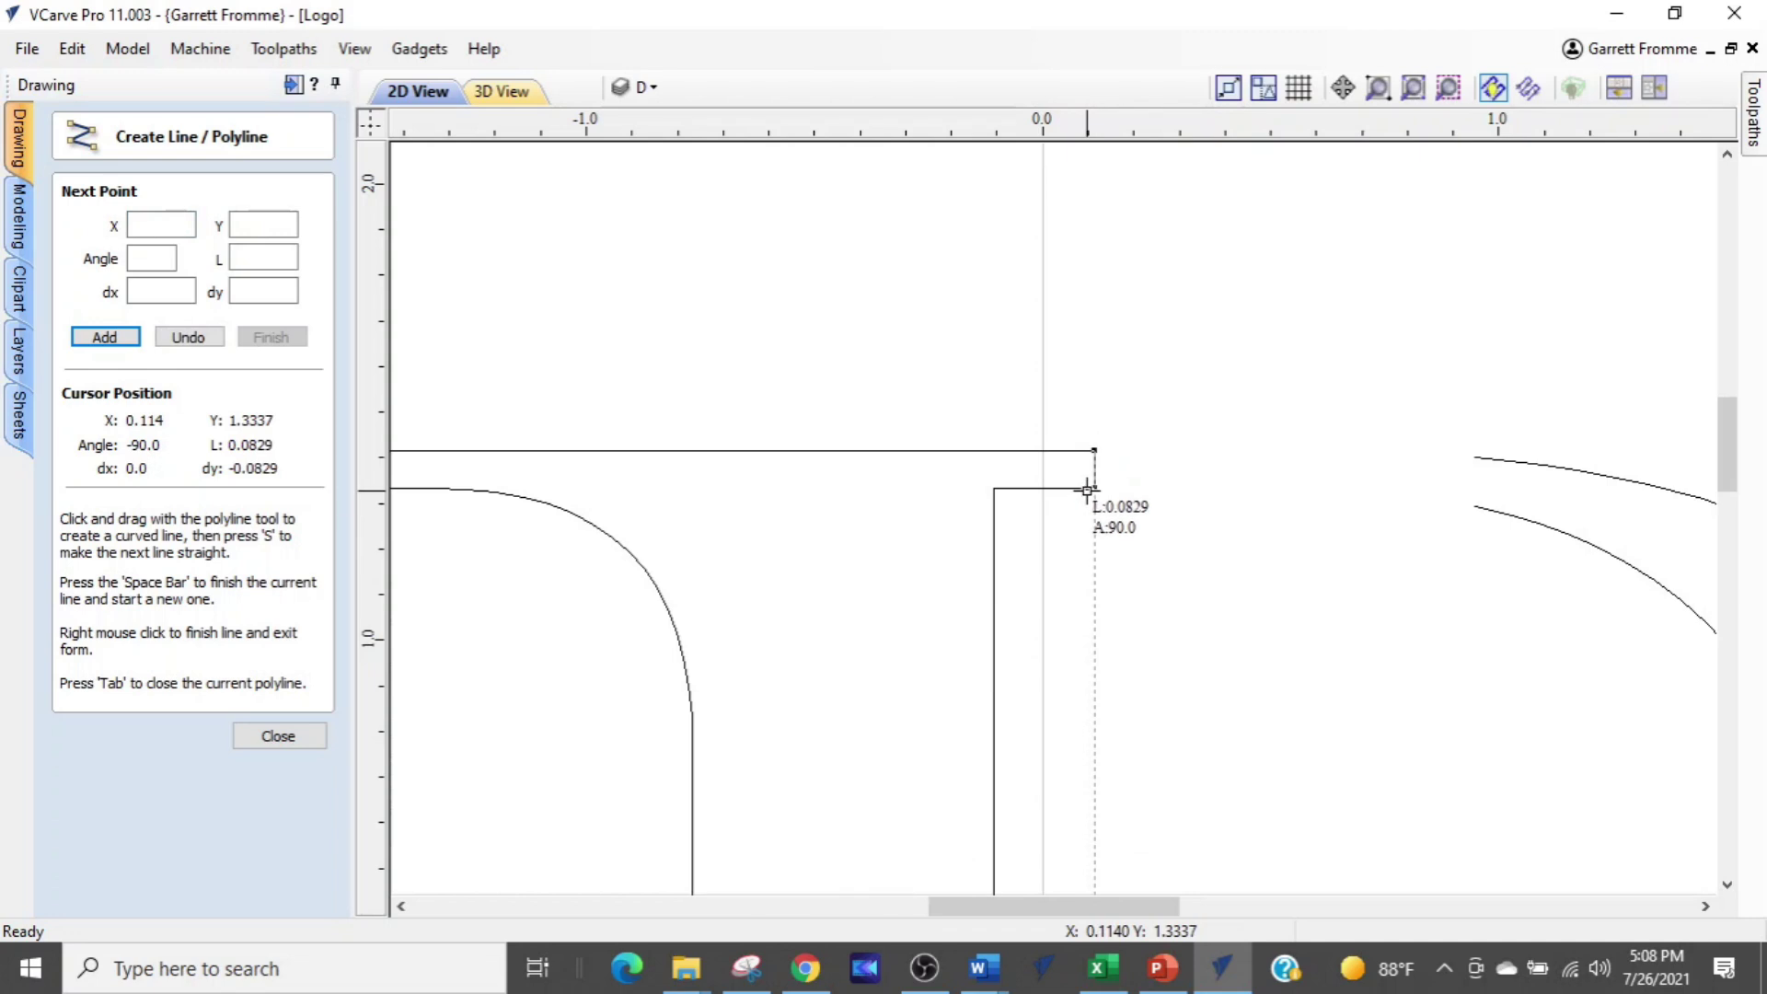
click(1091, 488)
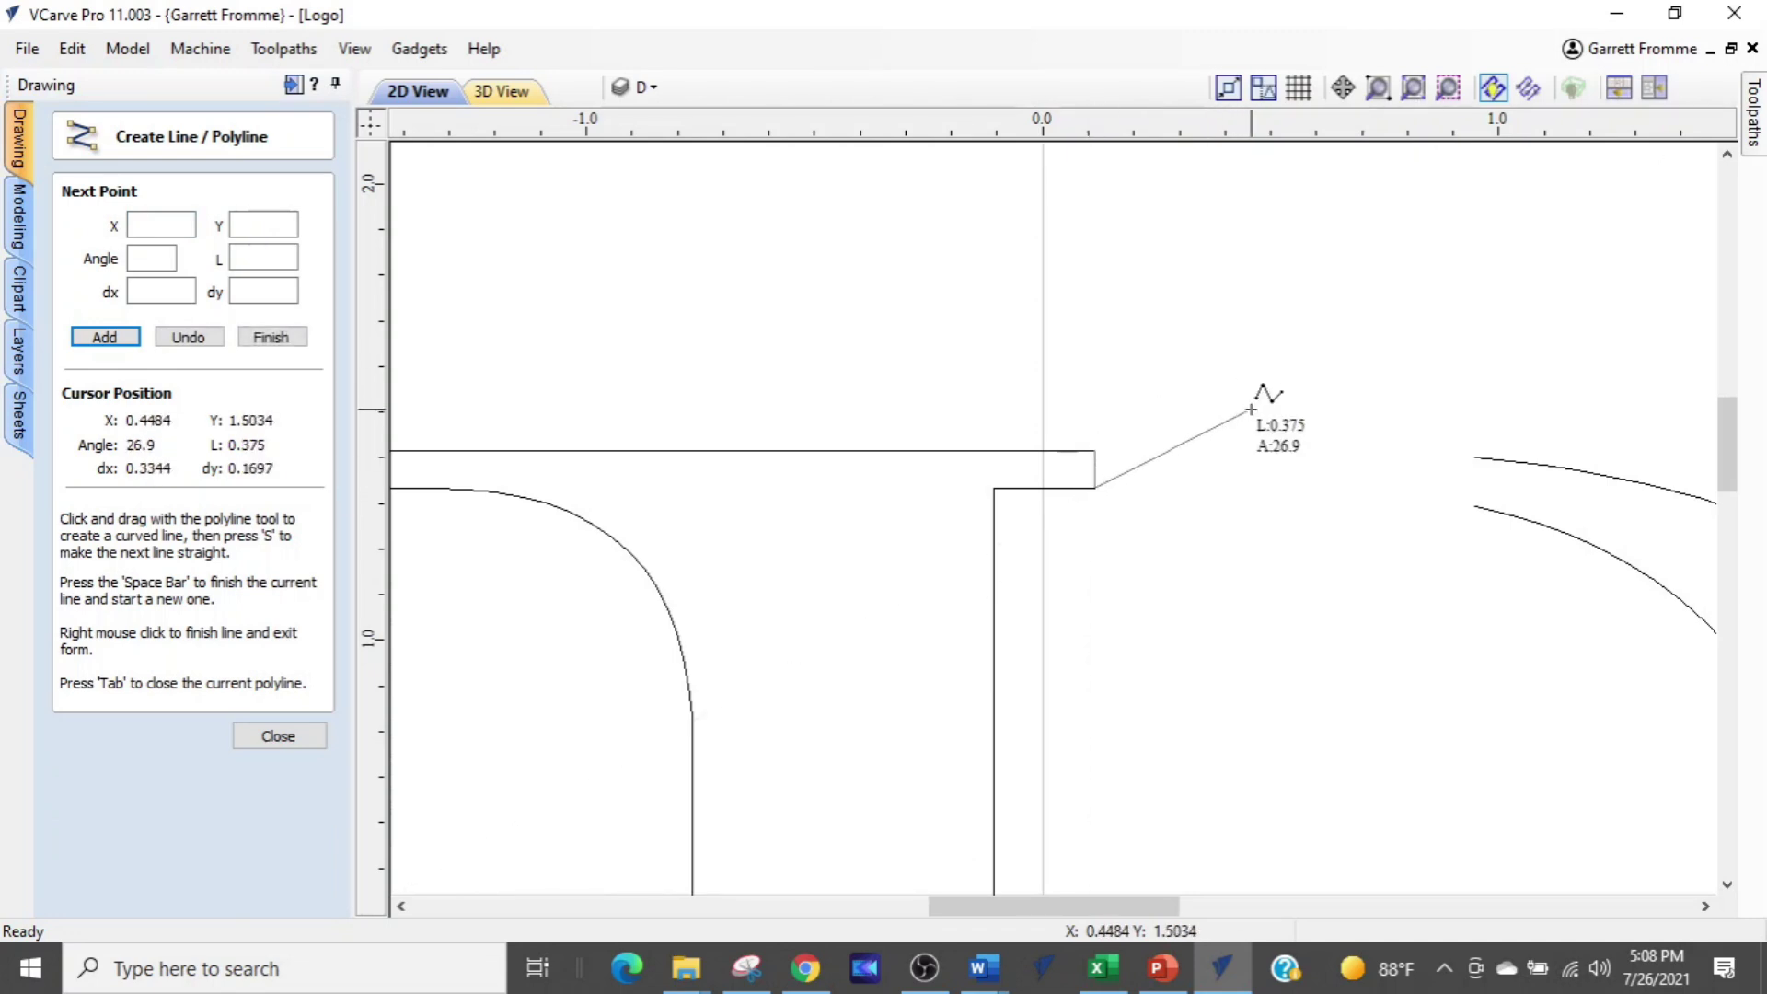
key(space)
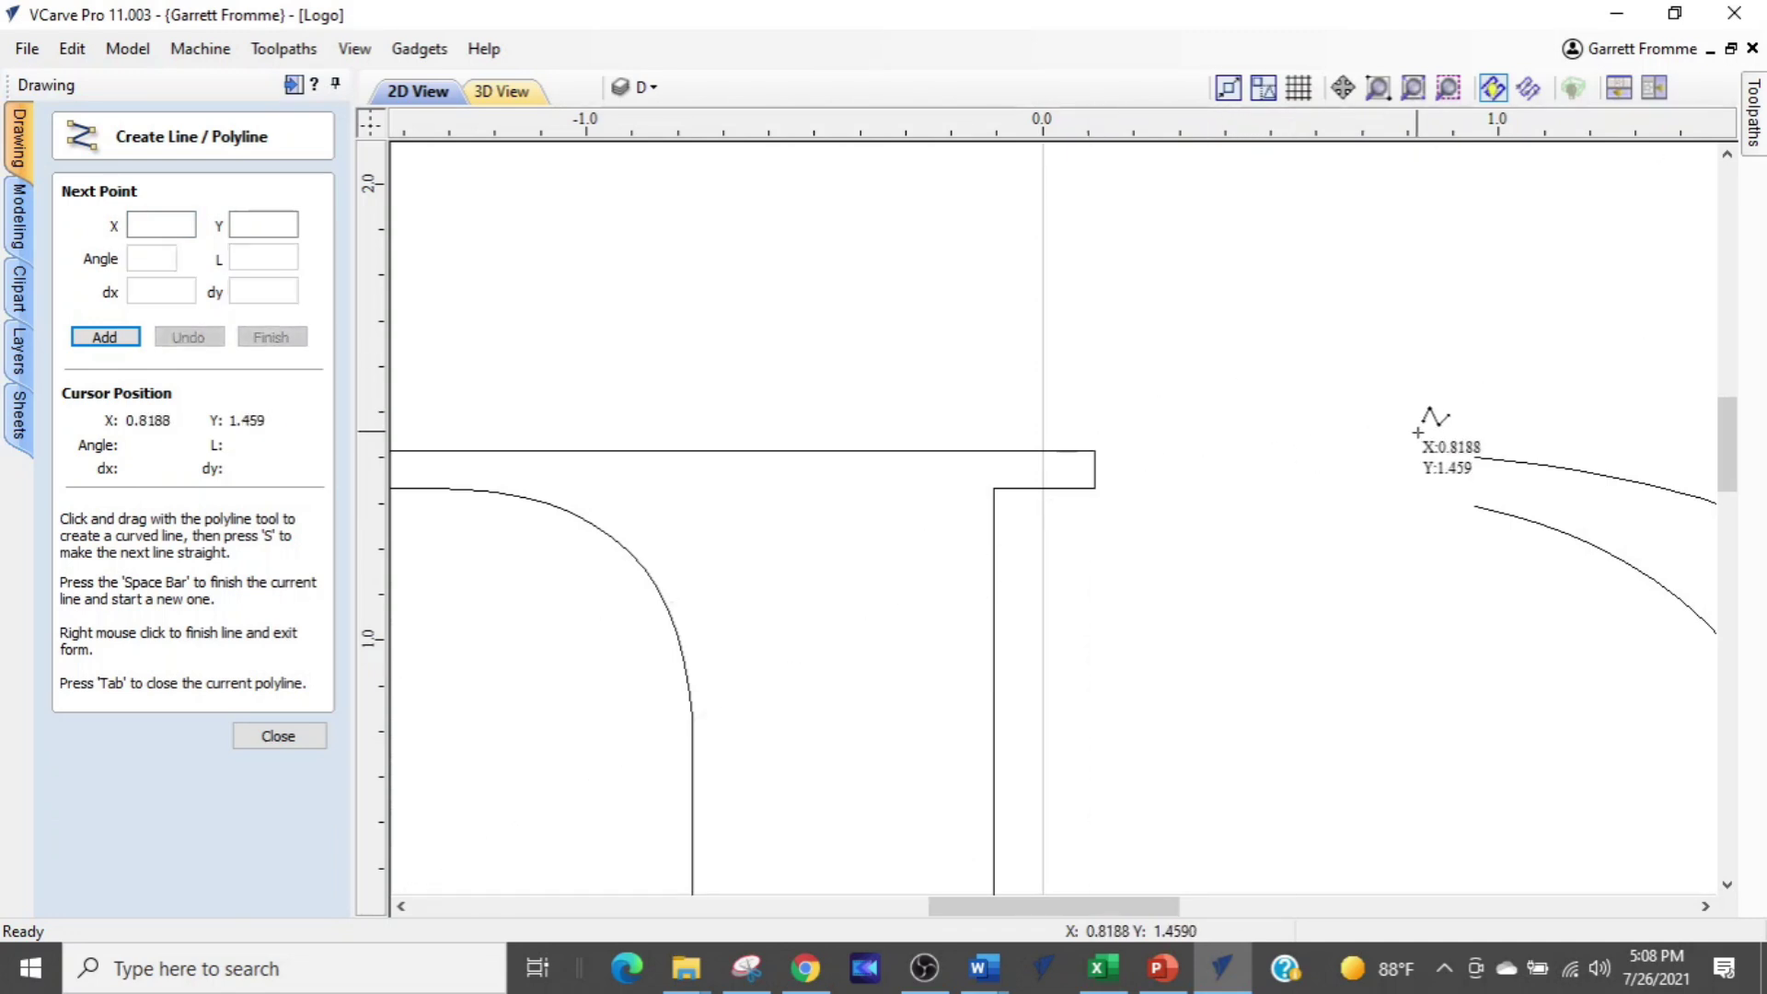
Draw a second vertical line closing the open upper end of the D's curved bowl and finish the polyline
click(1472, 461)
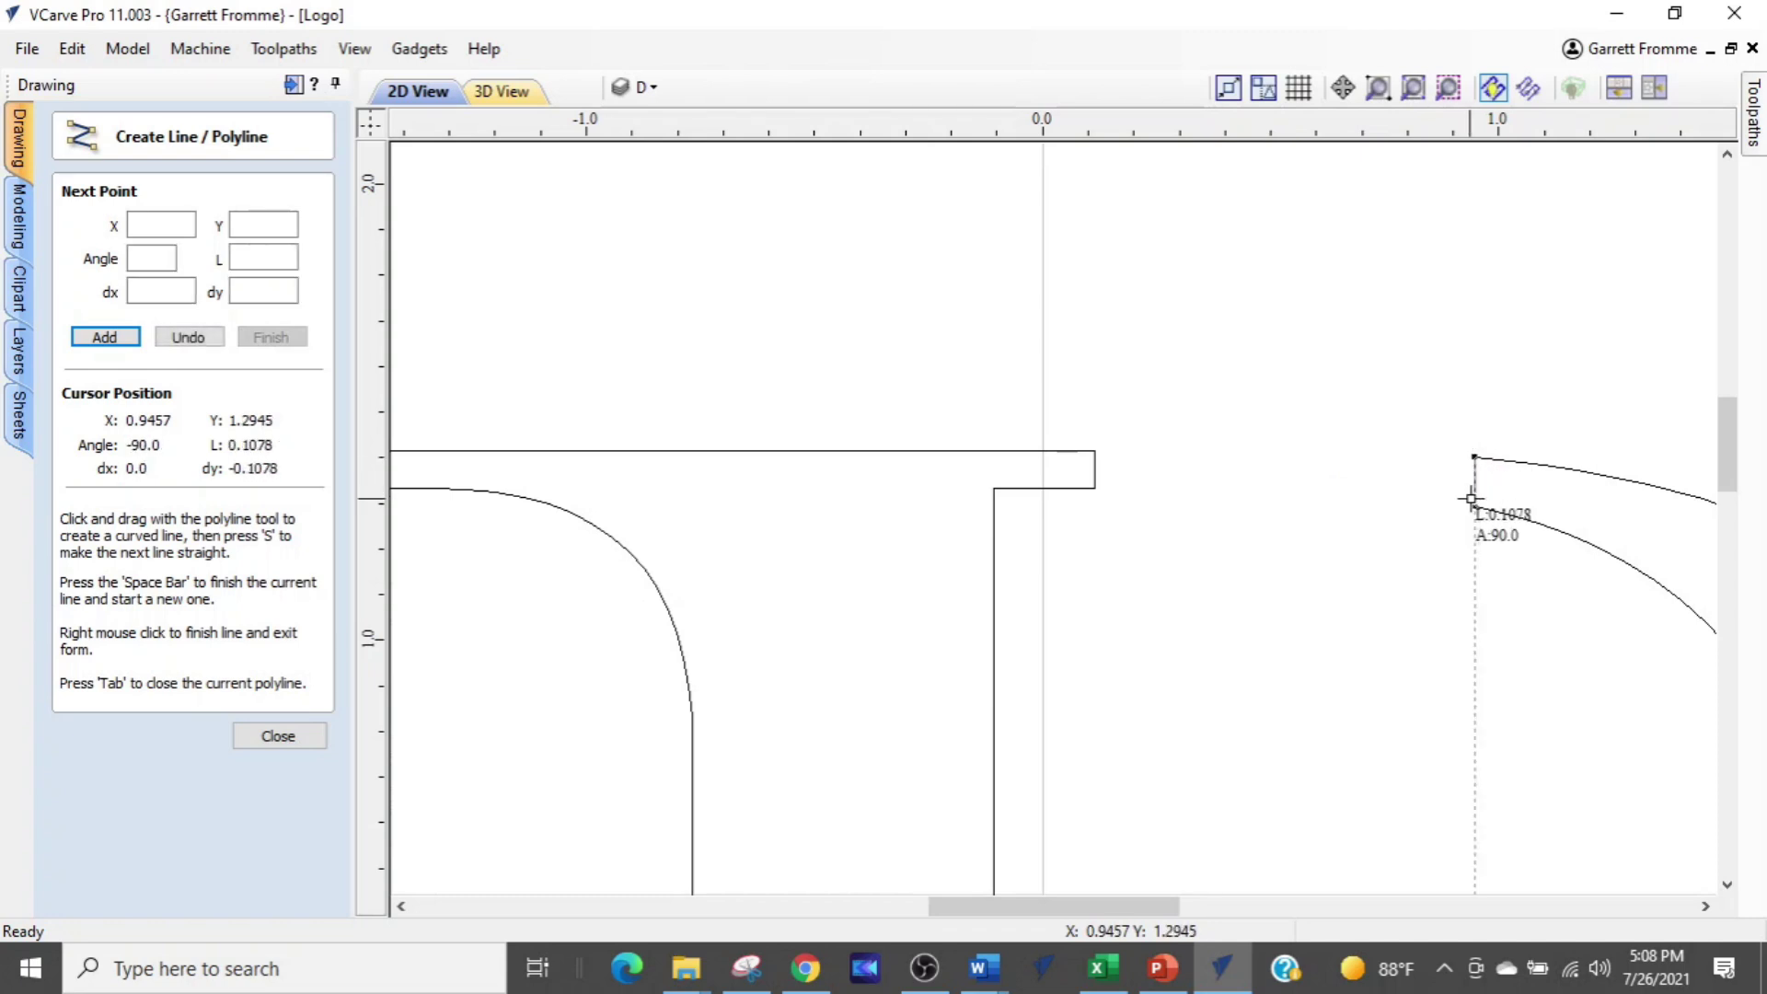
click(1475, 504)
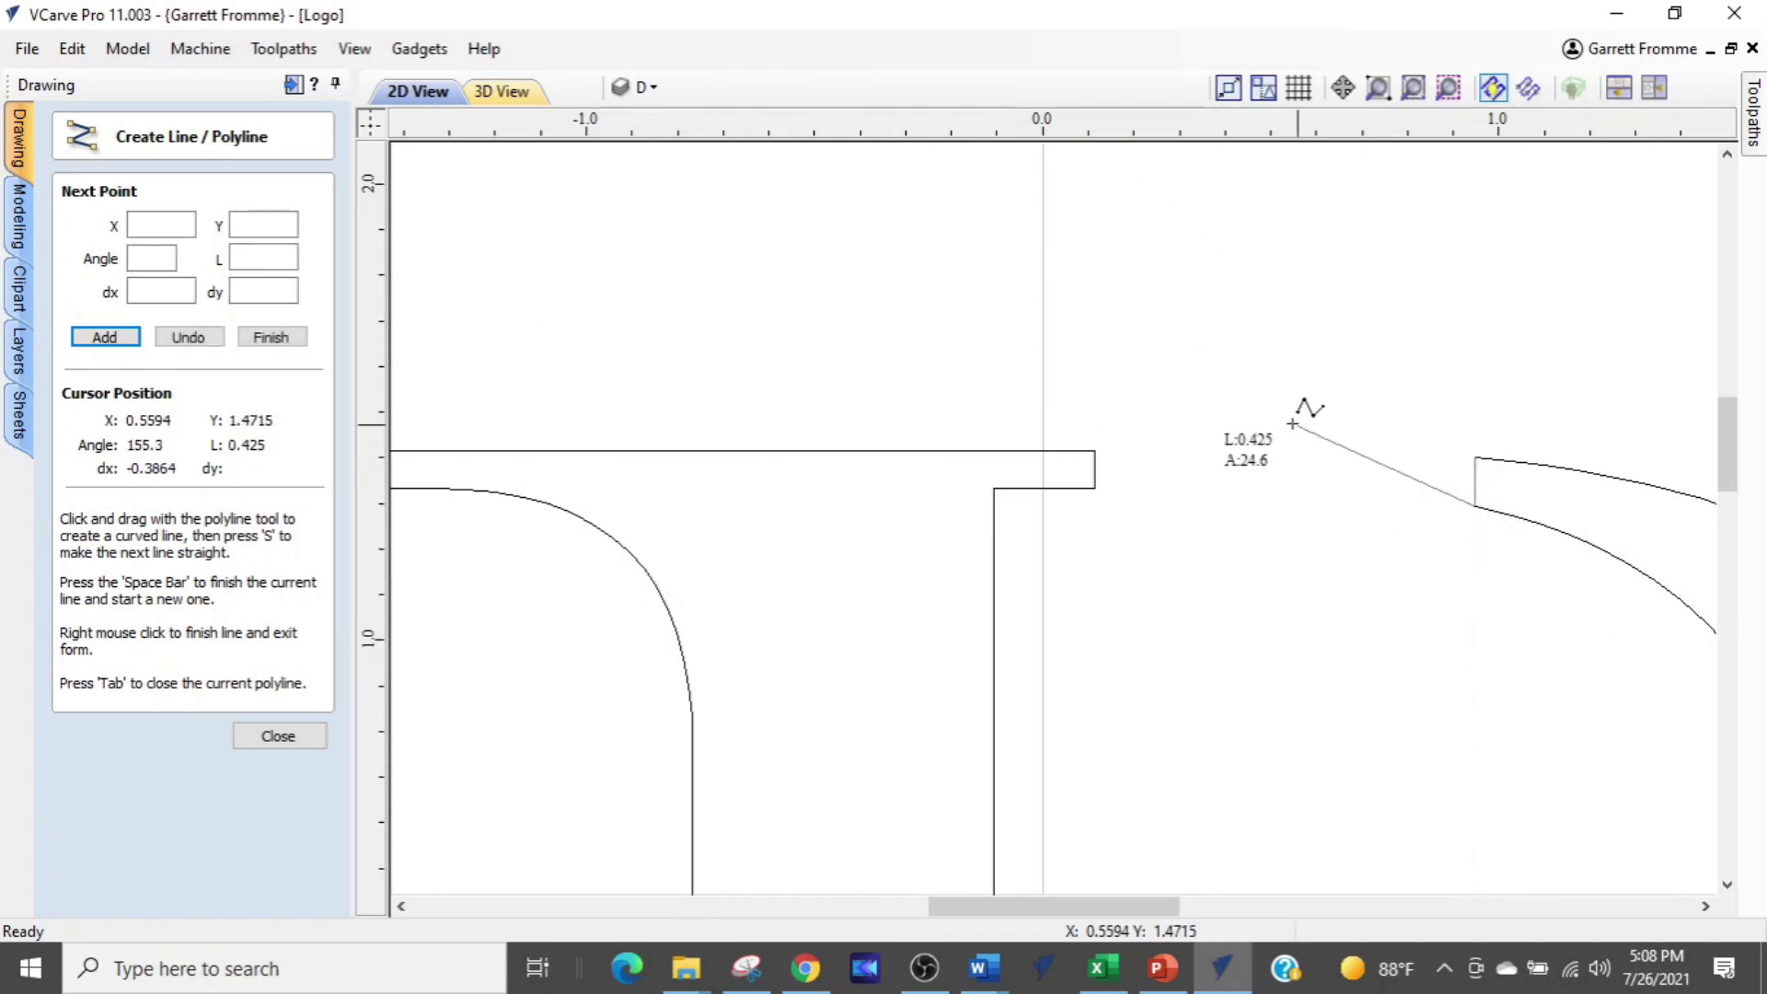
key(space)
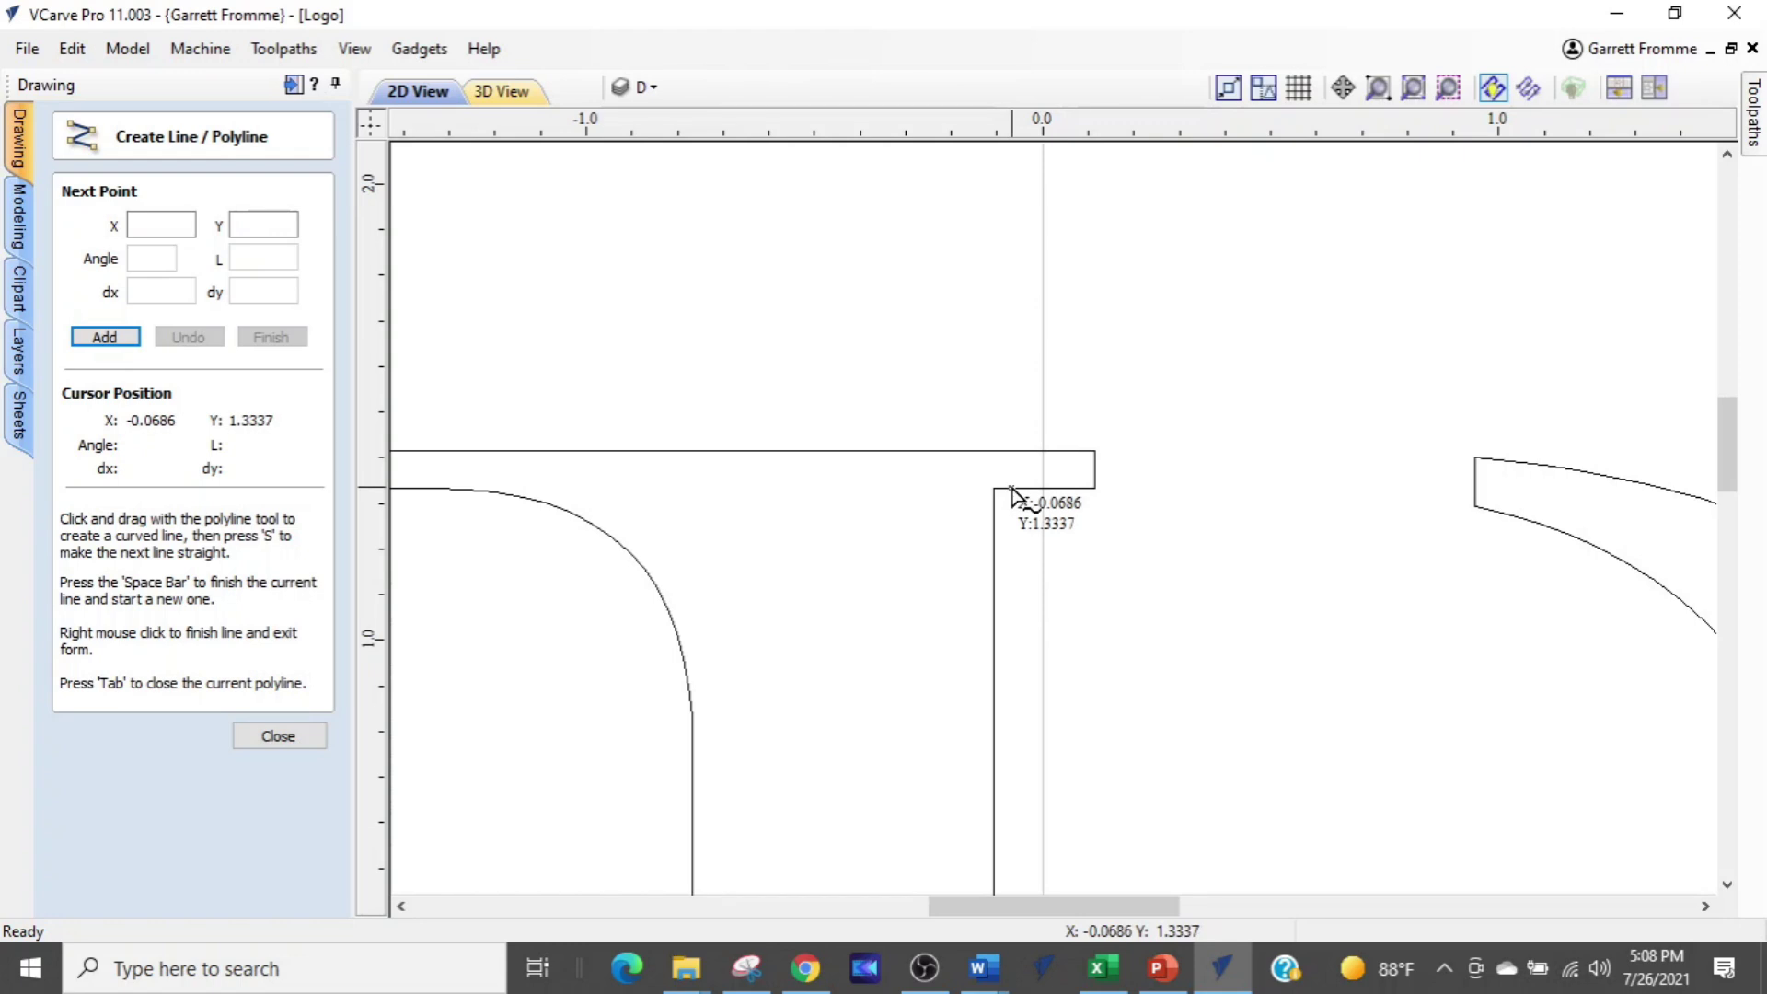
right_click(1005, 499)
Join the D's outer and inner outlines with the two closing lines into one closed vector, and select it to check
click(983, 453)
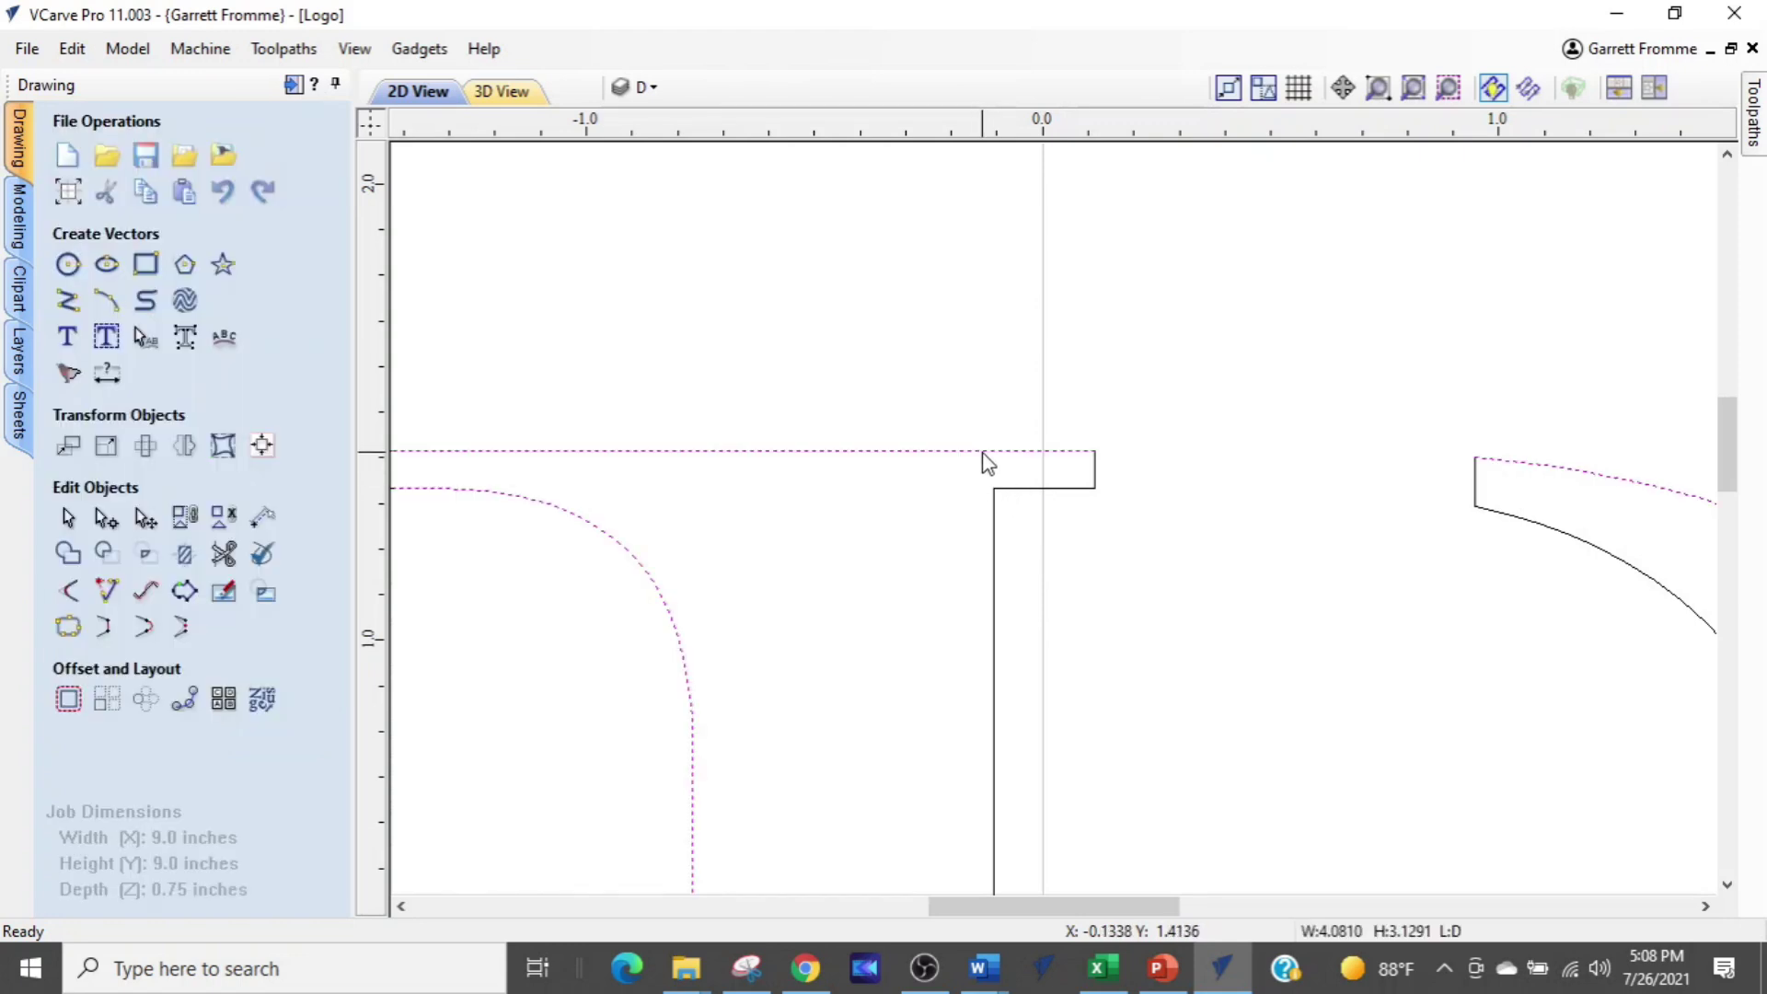
scroll(537, 624, down, 3)
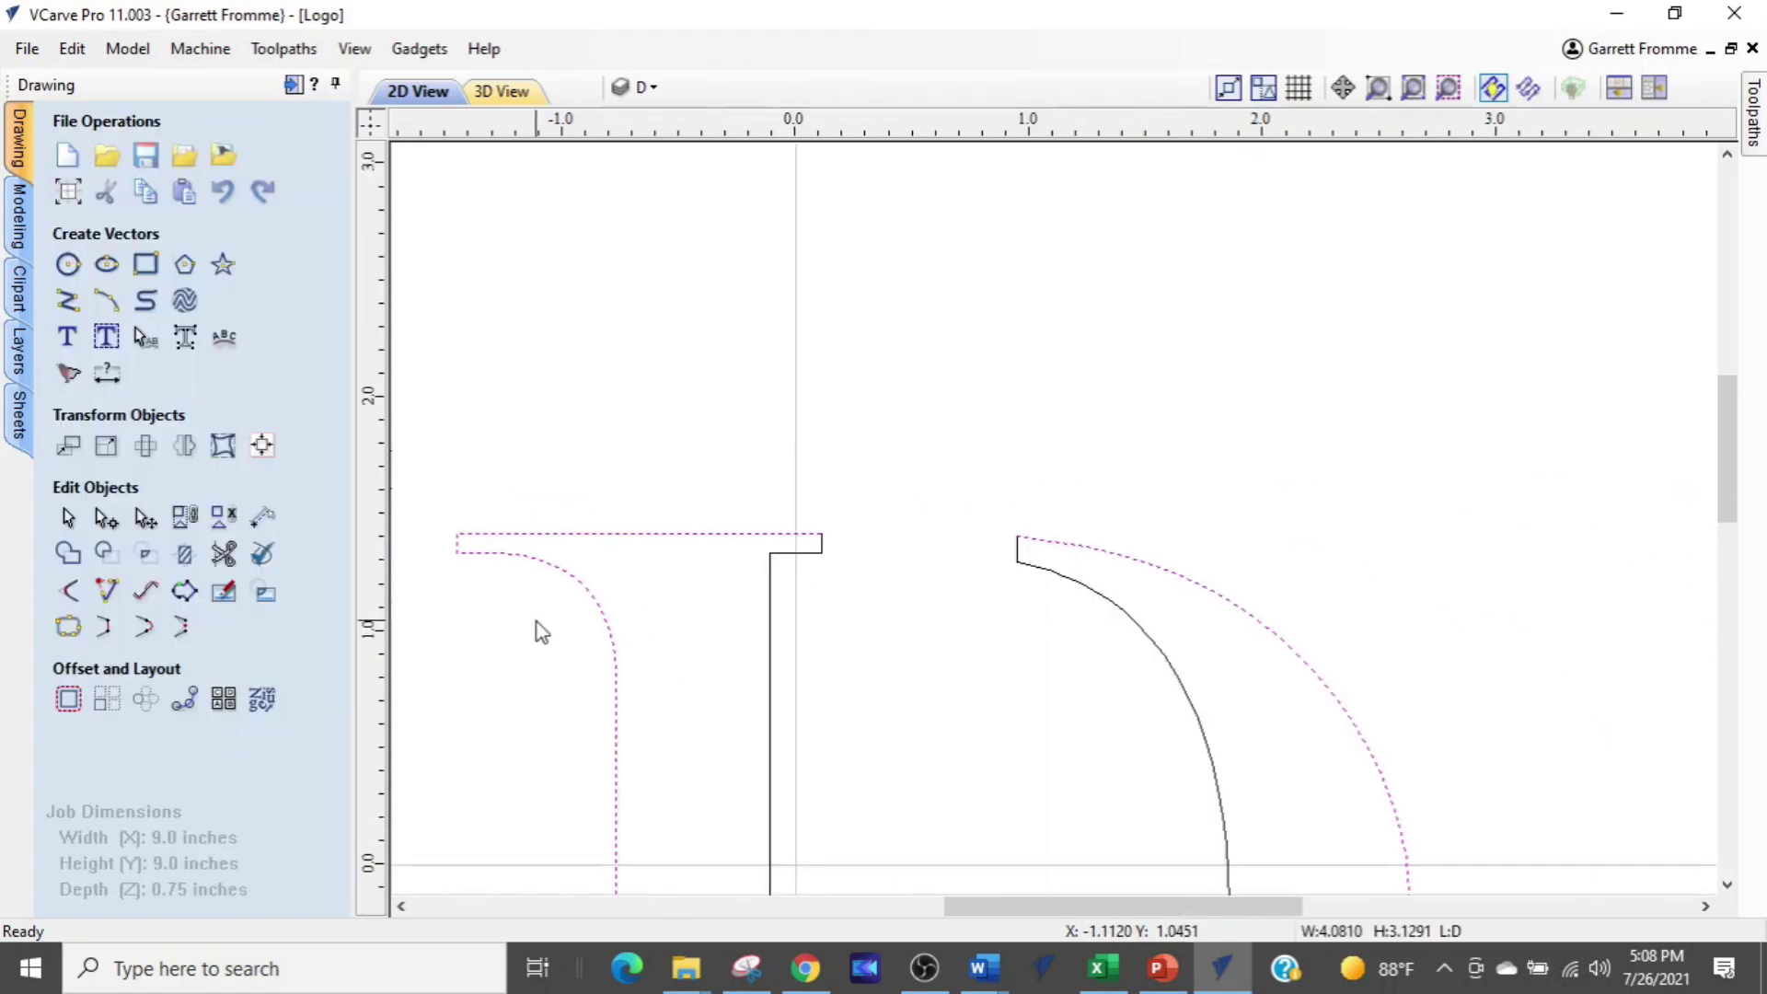
scroll(663, 626, up, 3)
scroll(907, 493, up, 2)
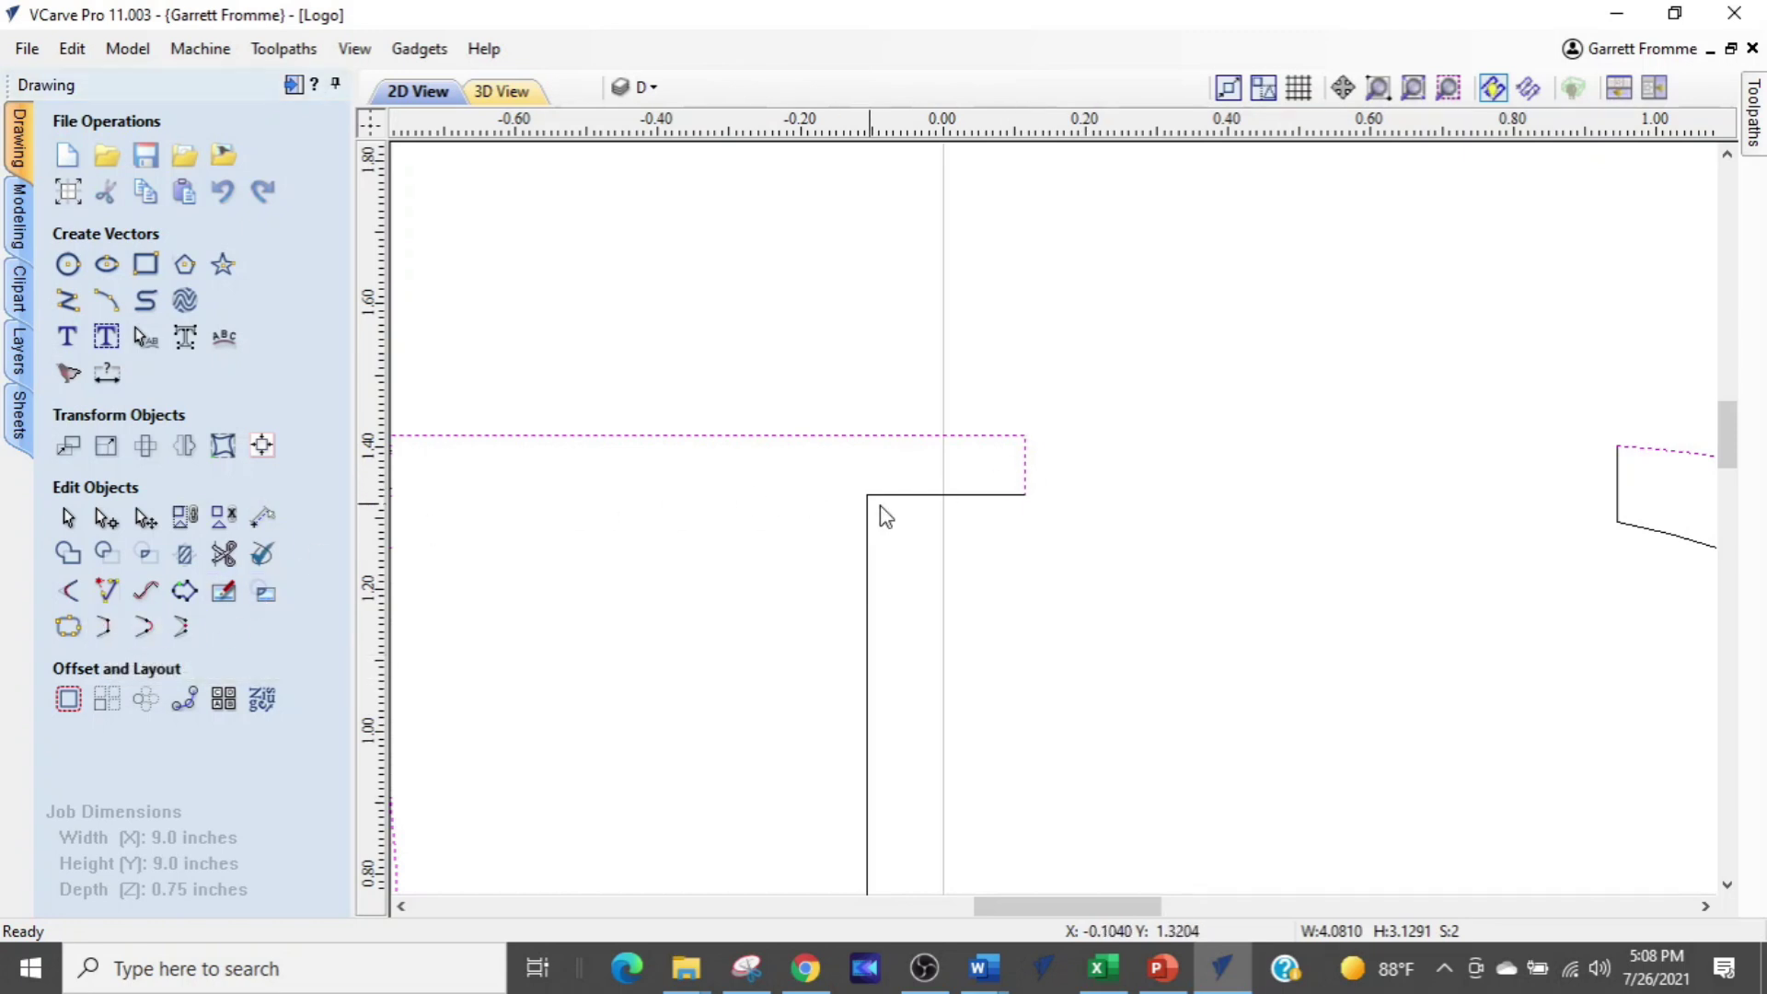
click(924, 497)
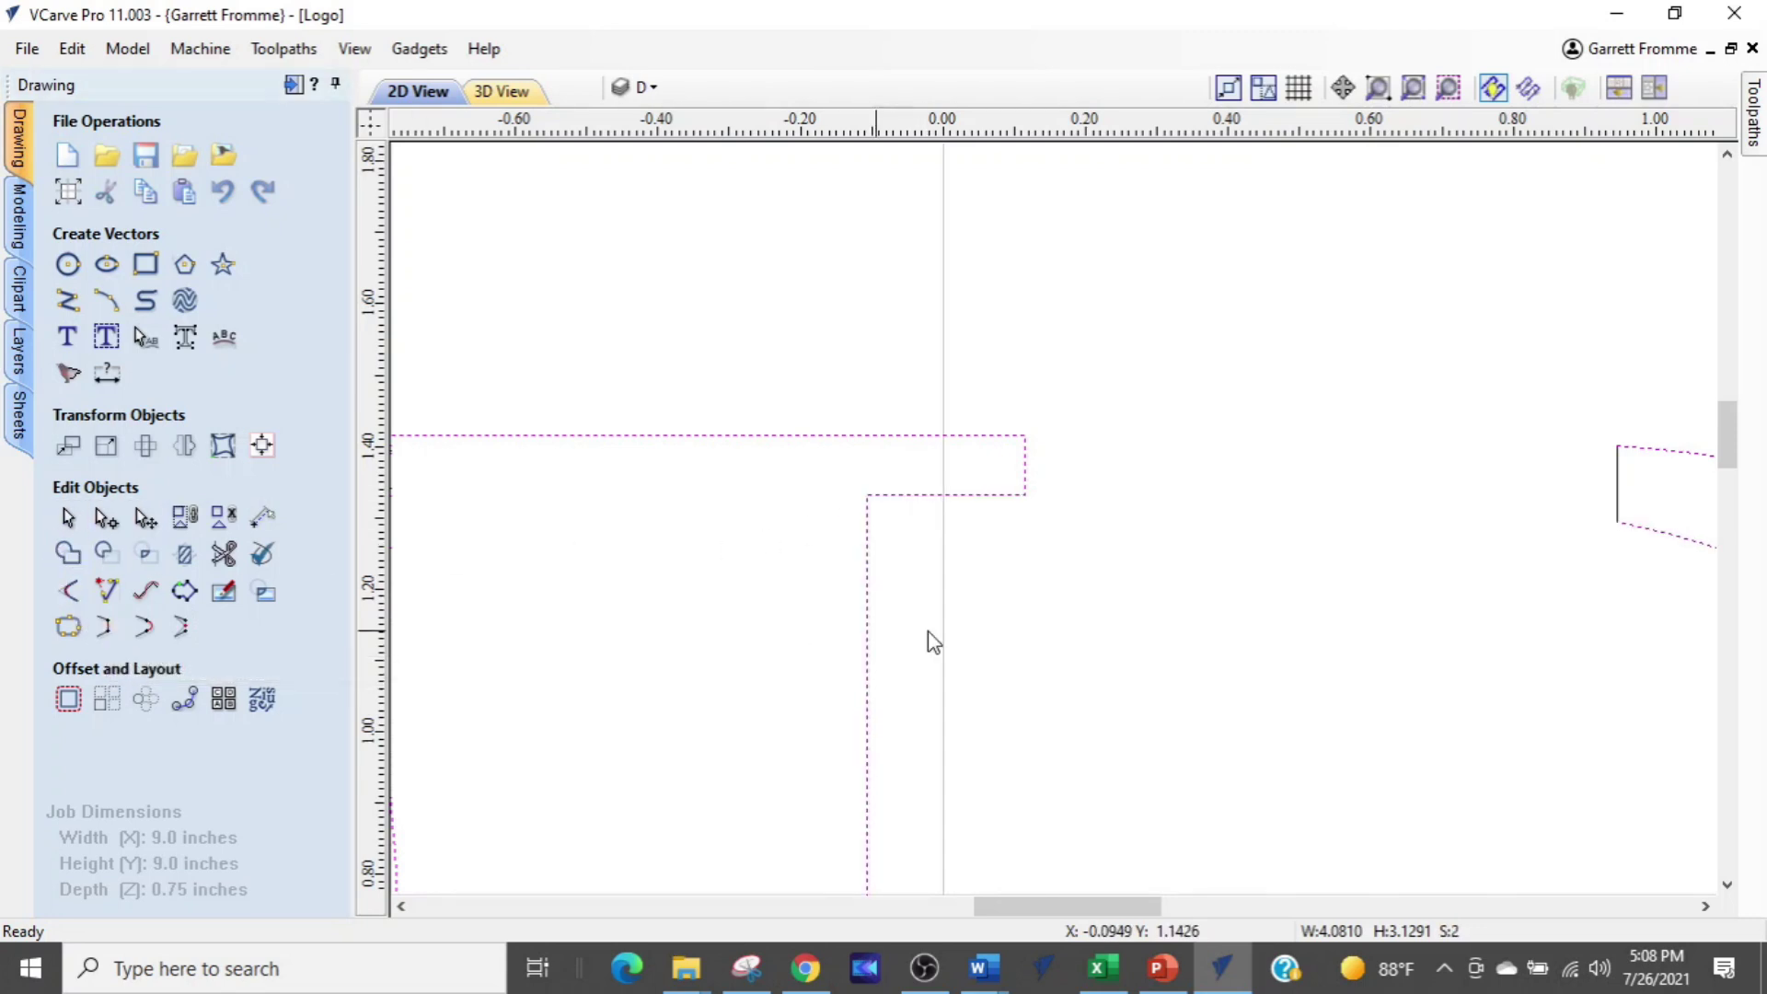
scroll(930, 644, down, 3)
scroll(1279, 572, up, 2)
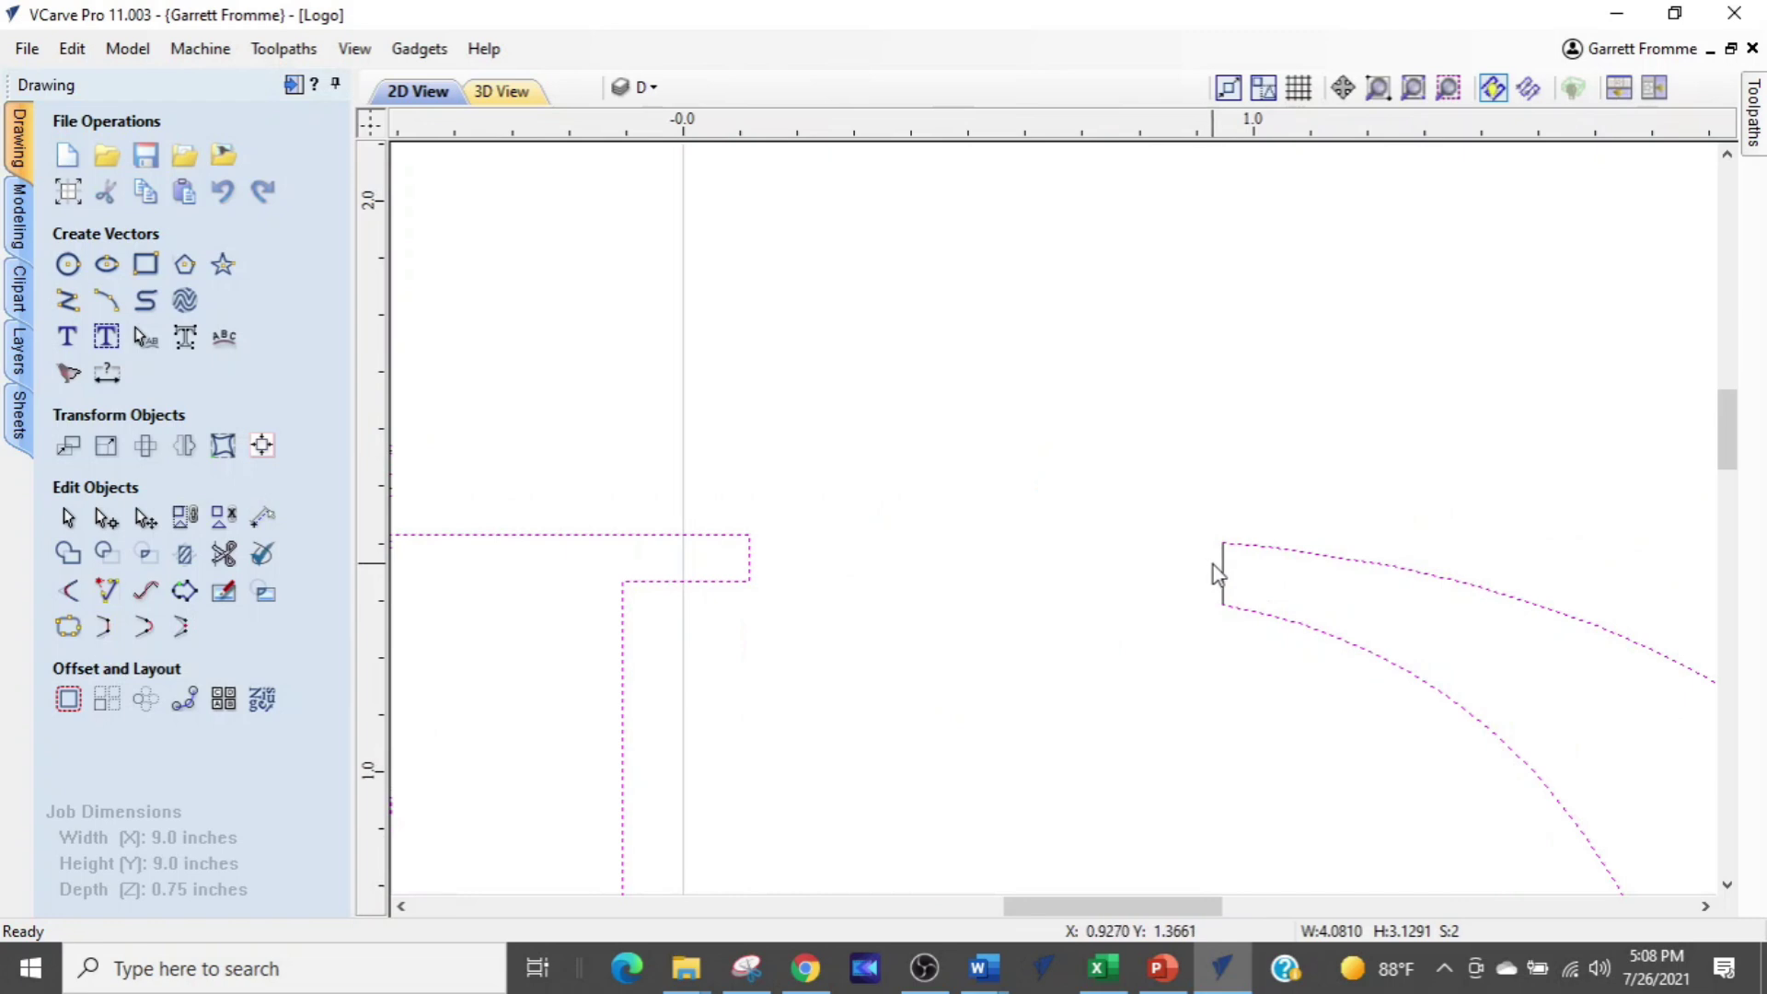
shift+click(1221, 568)
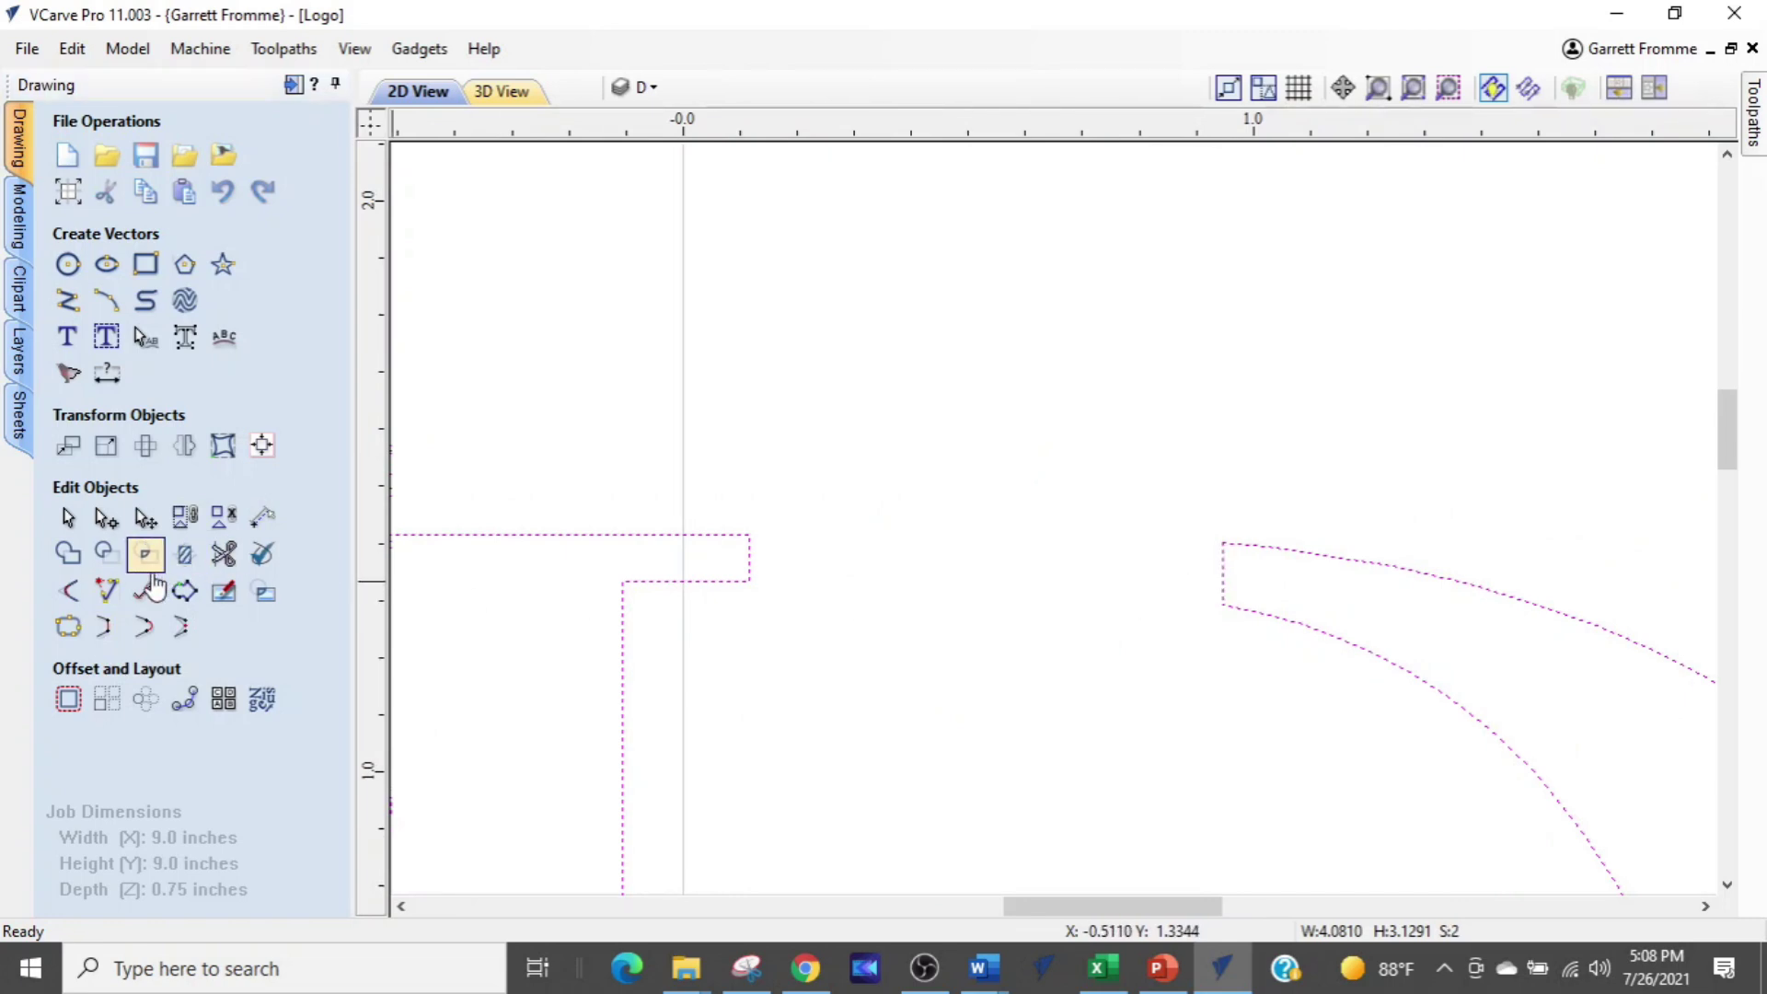
scroll(844, 616, down, 5)
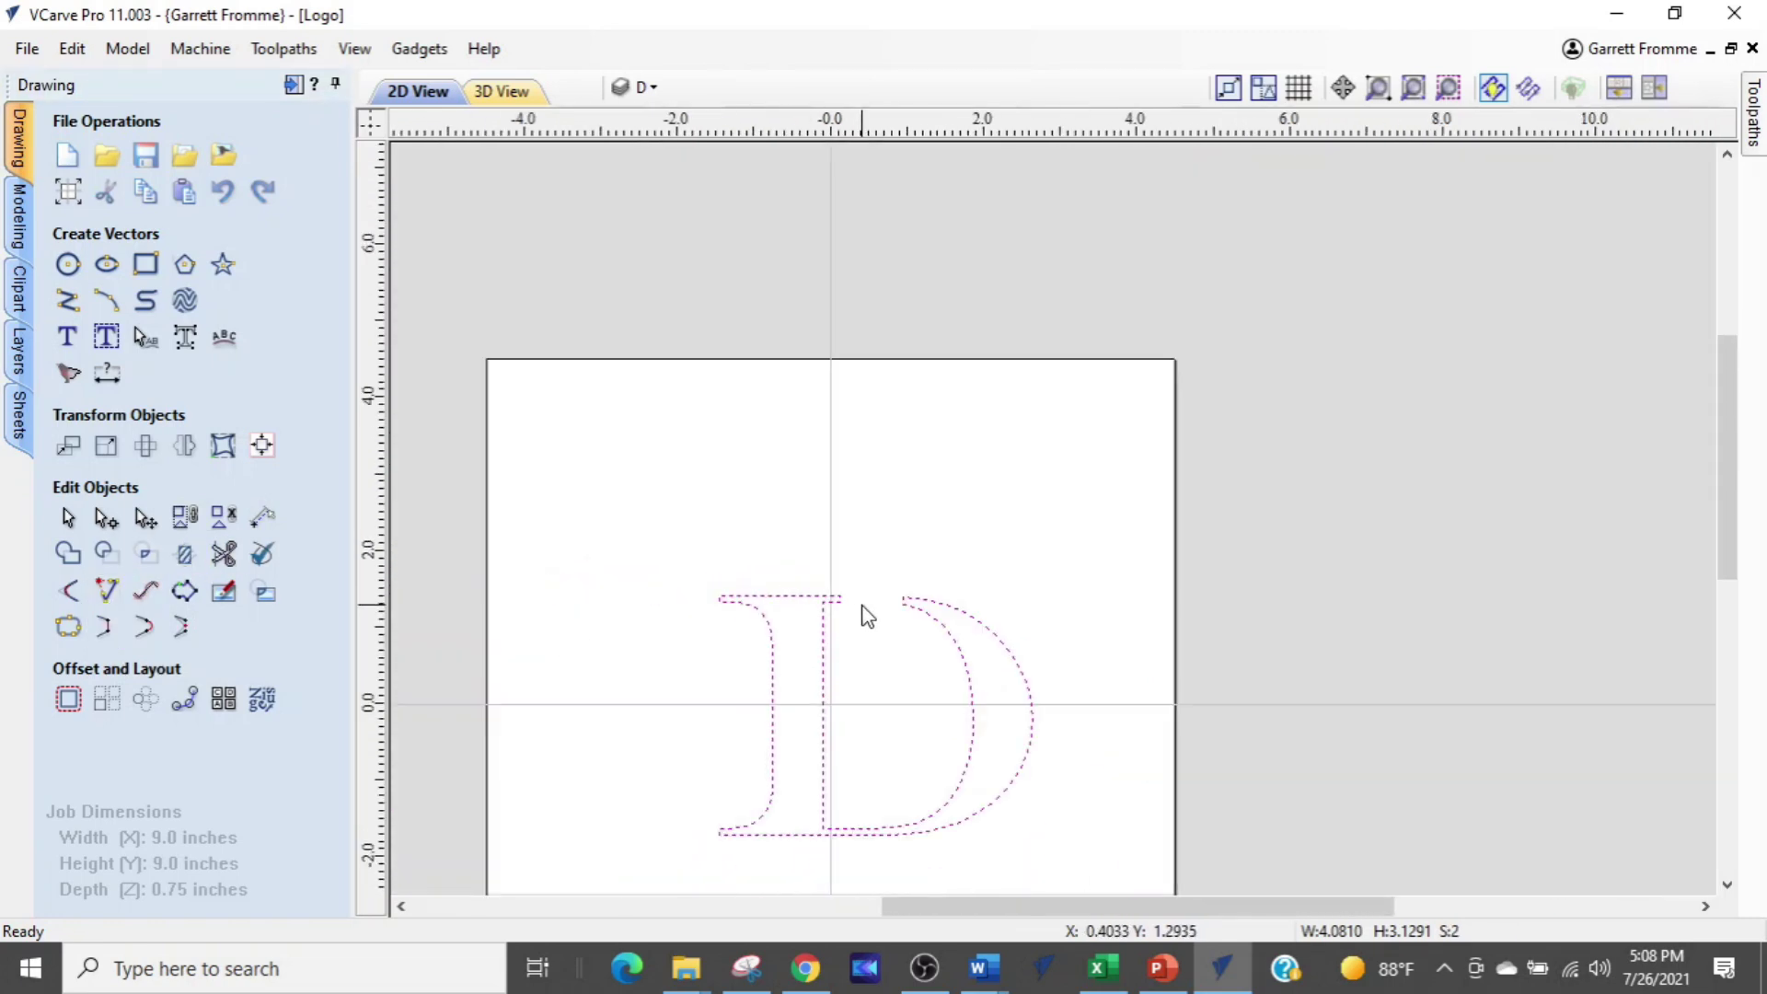
scroll(974, 406, up, 5)
click(1047, 580)
scroll(1048, 581, down, 2)
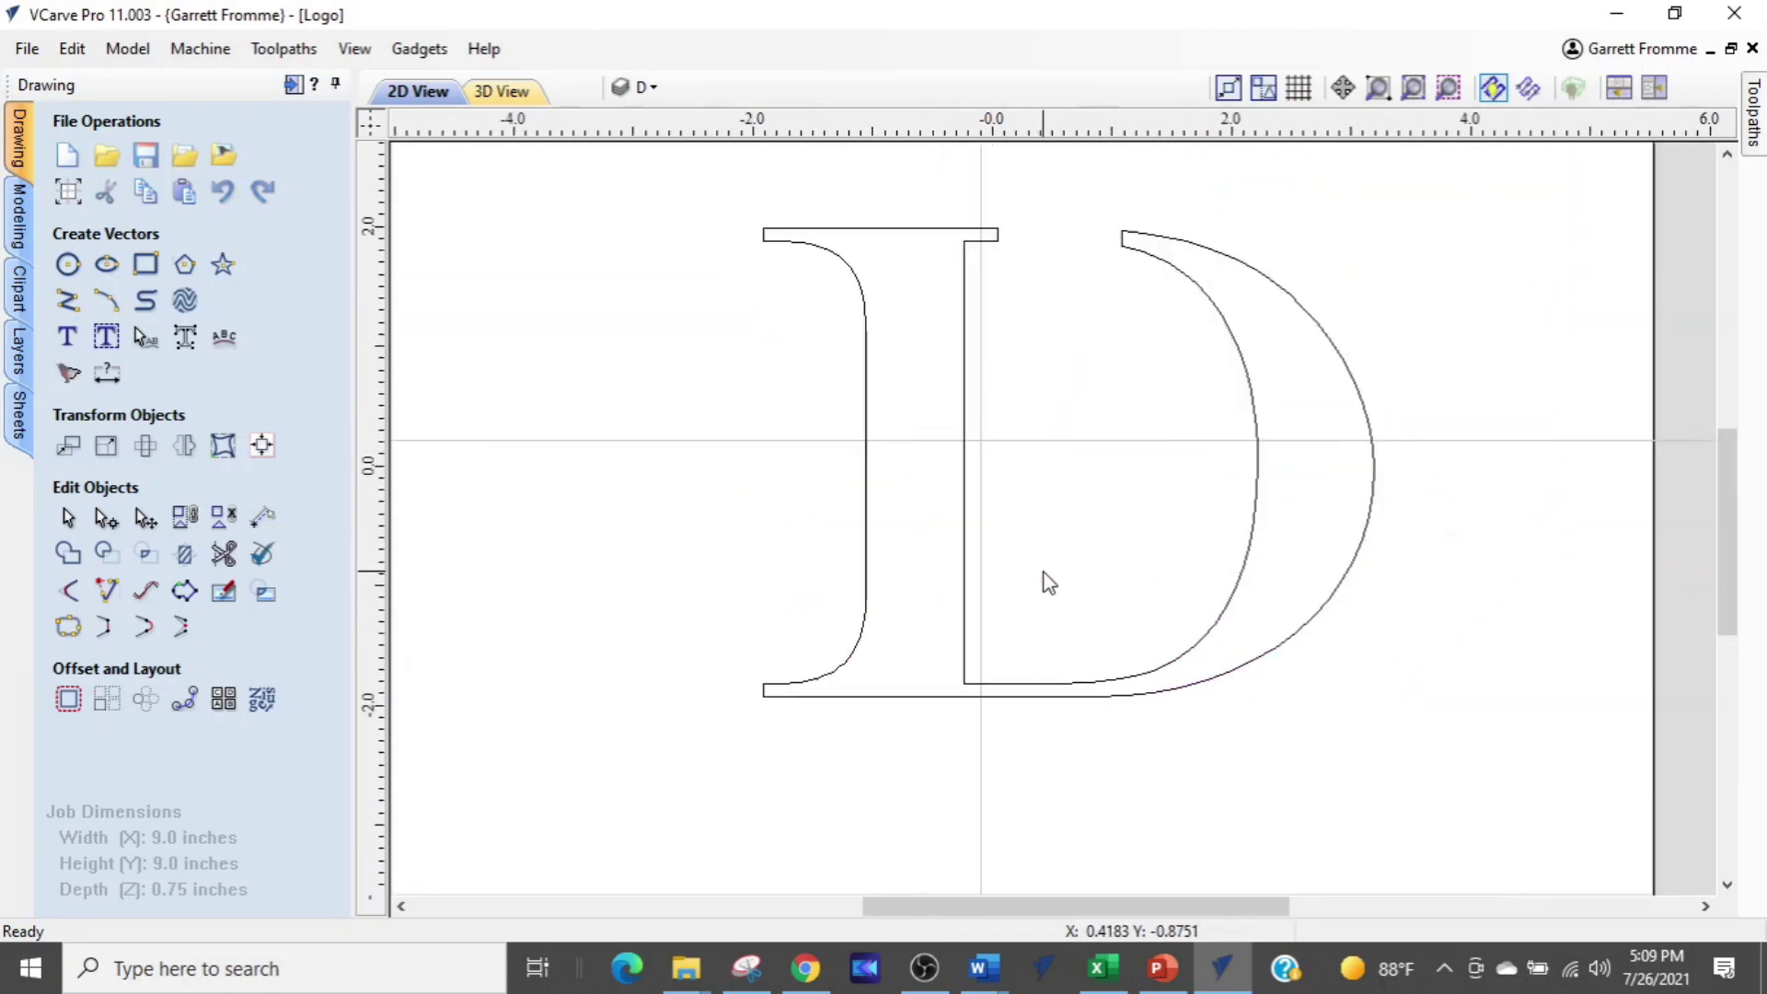
scroll(1049, 583, down, 1)
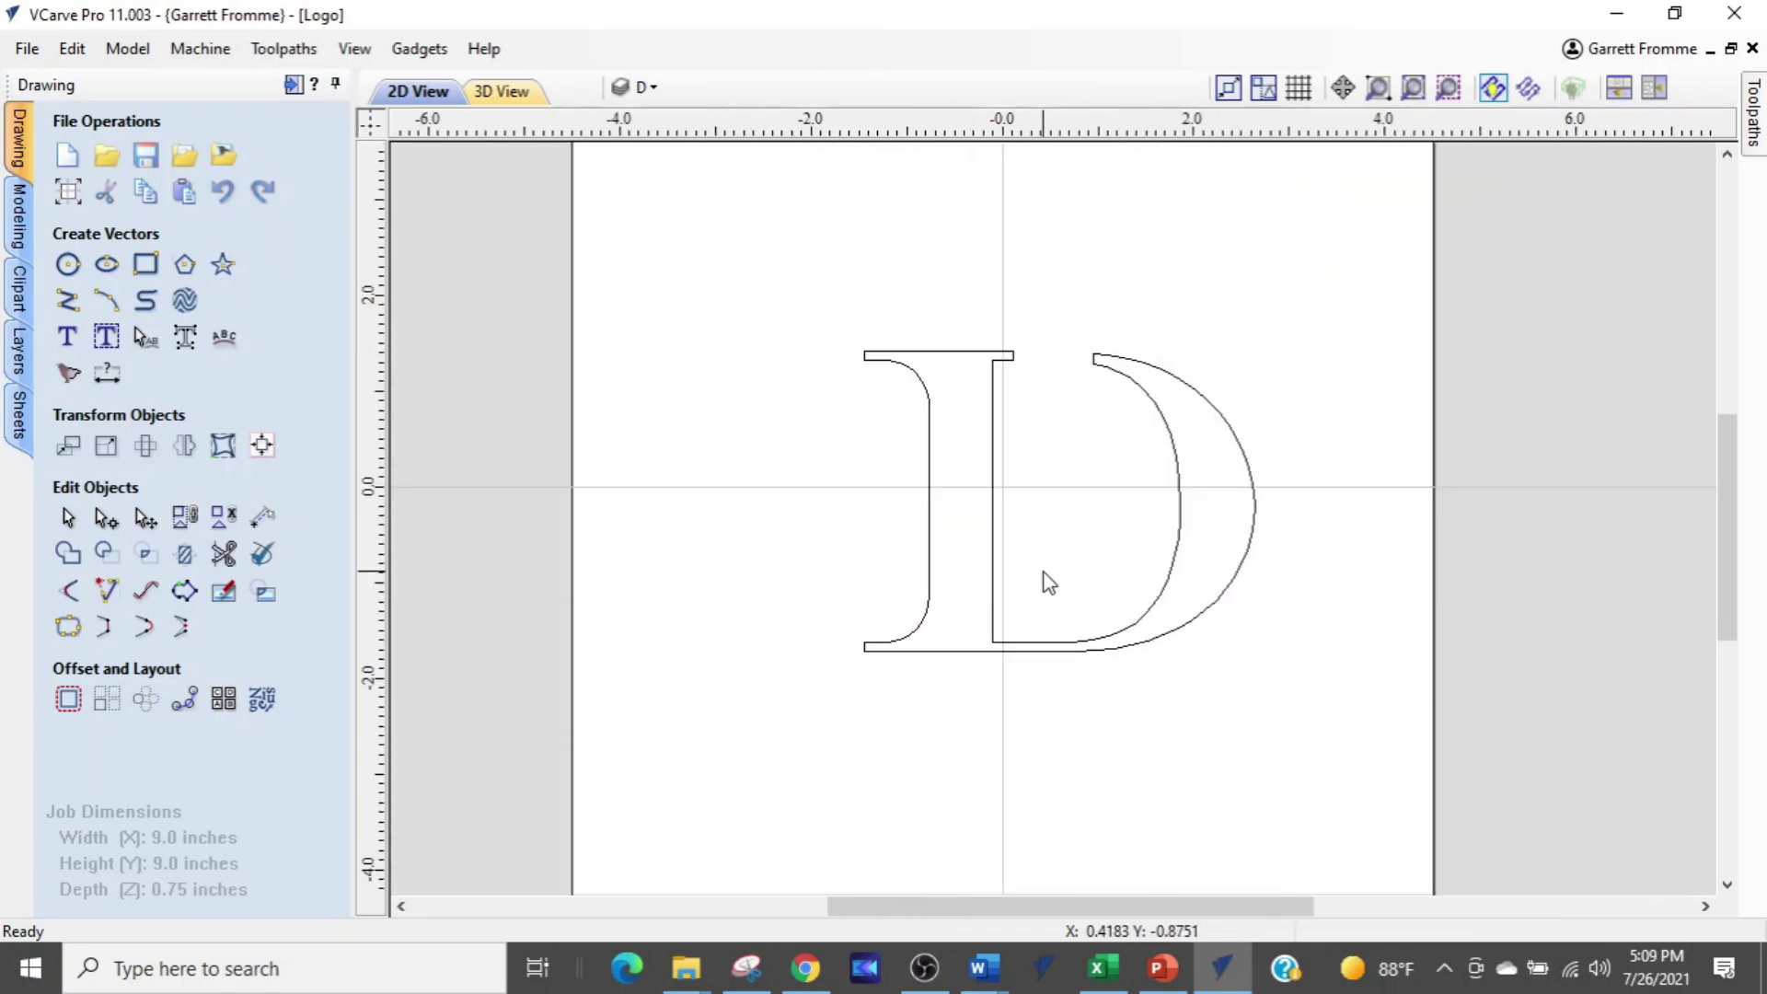
click(1150, 379)
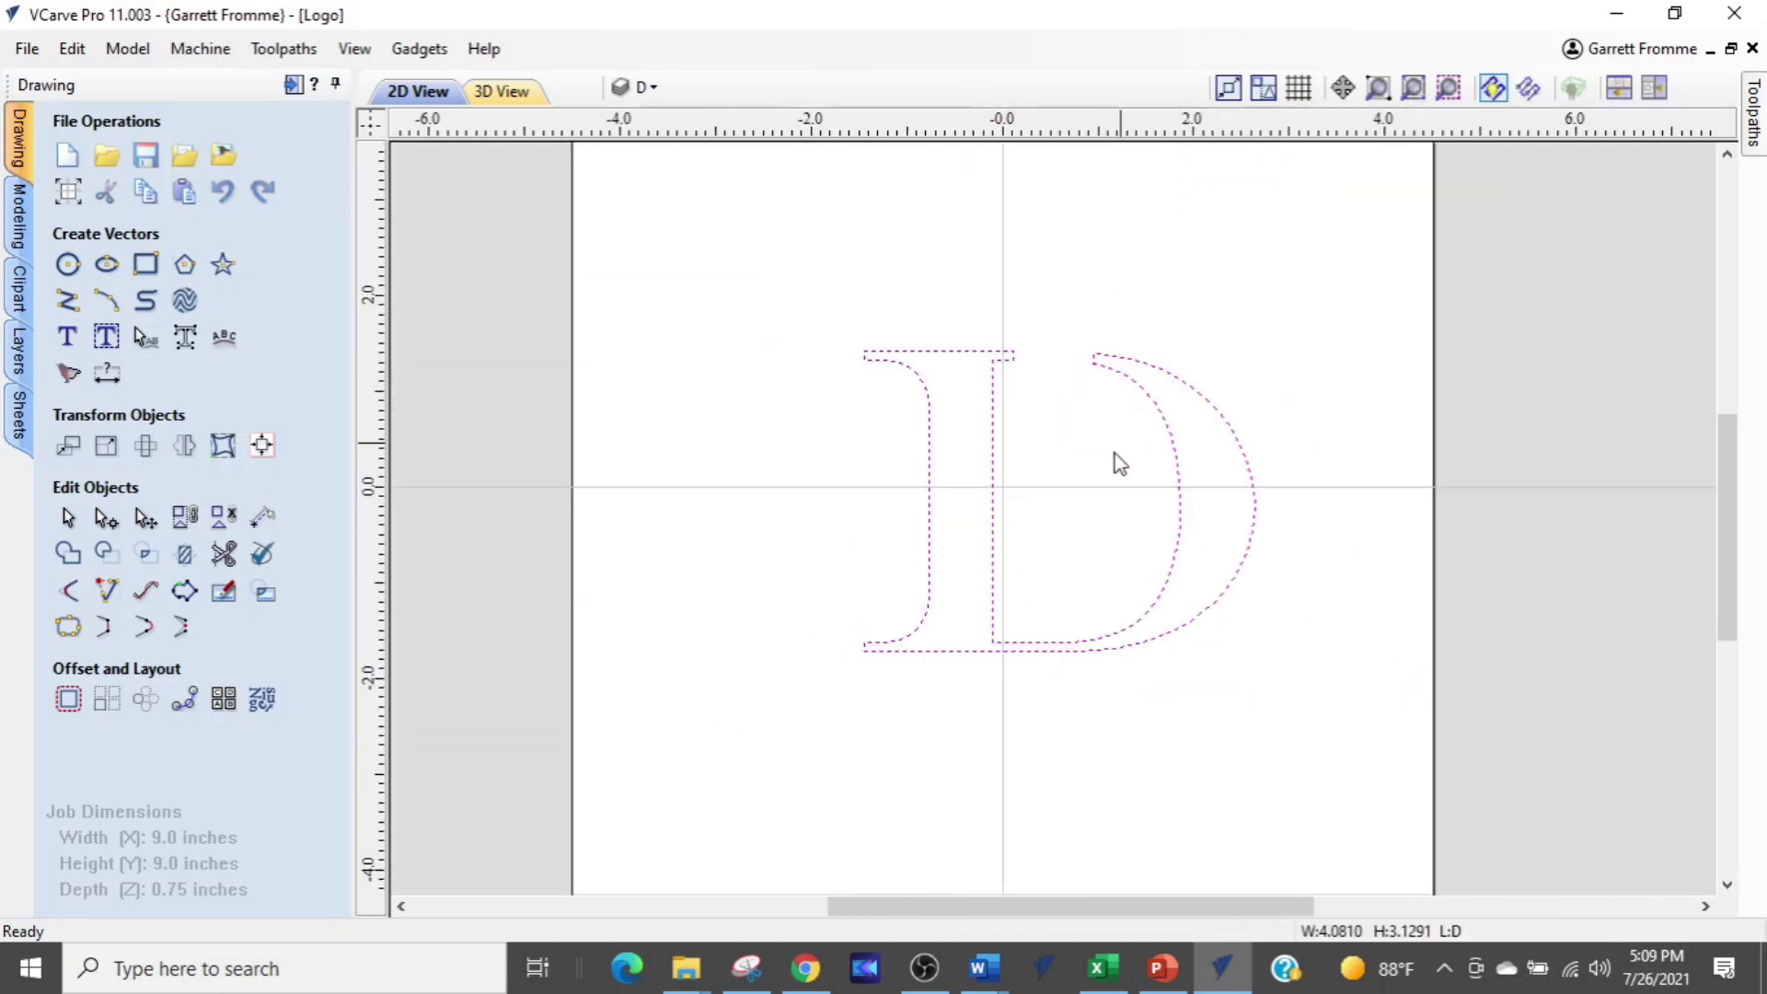
click(847, 461)
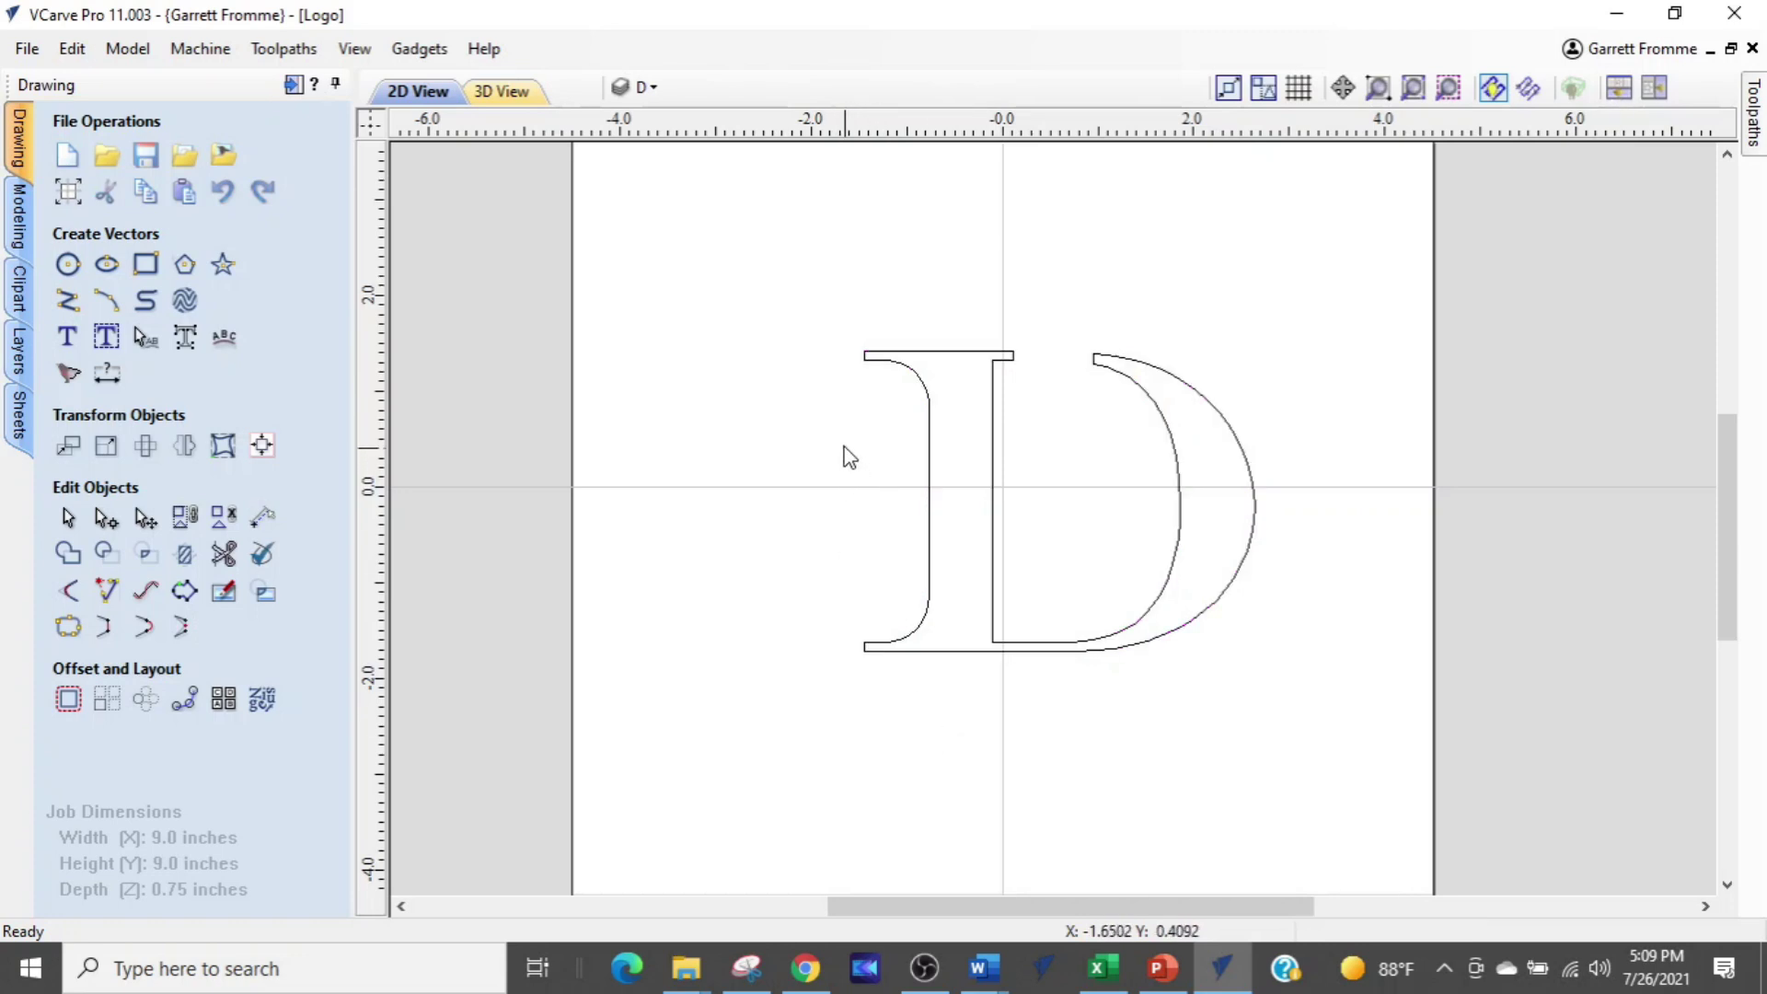
Make J the only visible, active layer and delete the D's outer and inner outlines from it
click(656, 92)
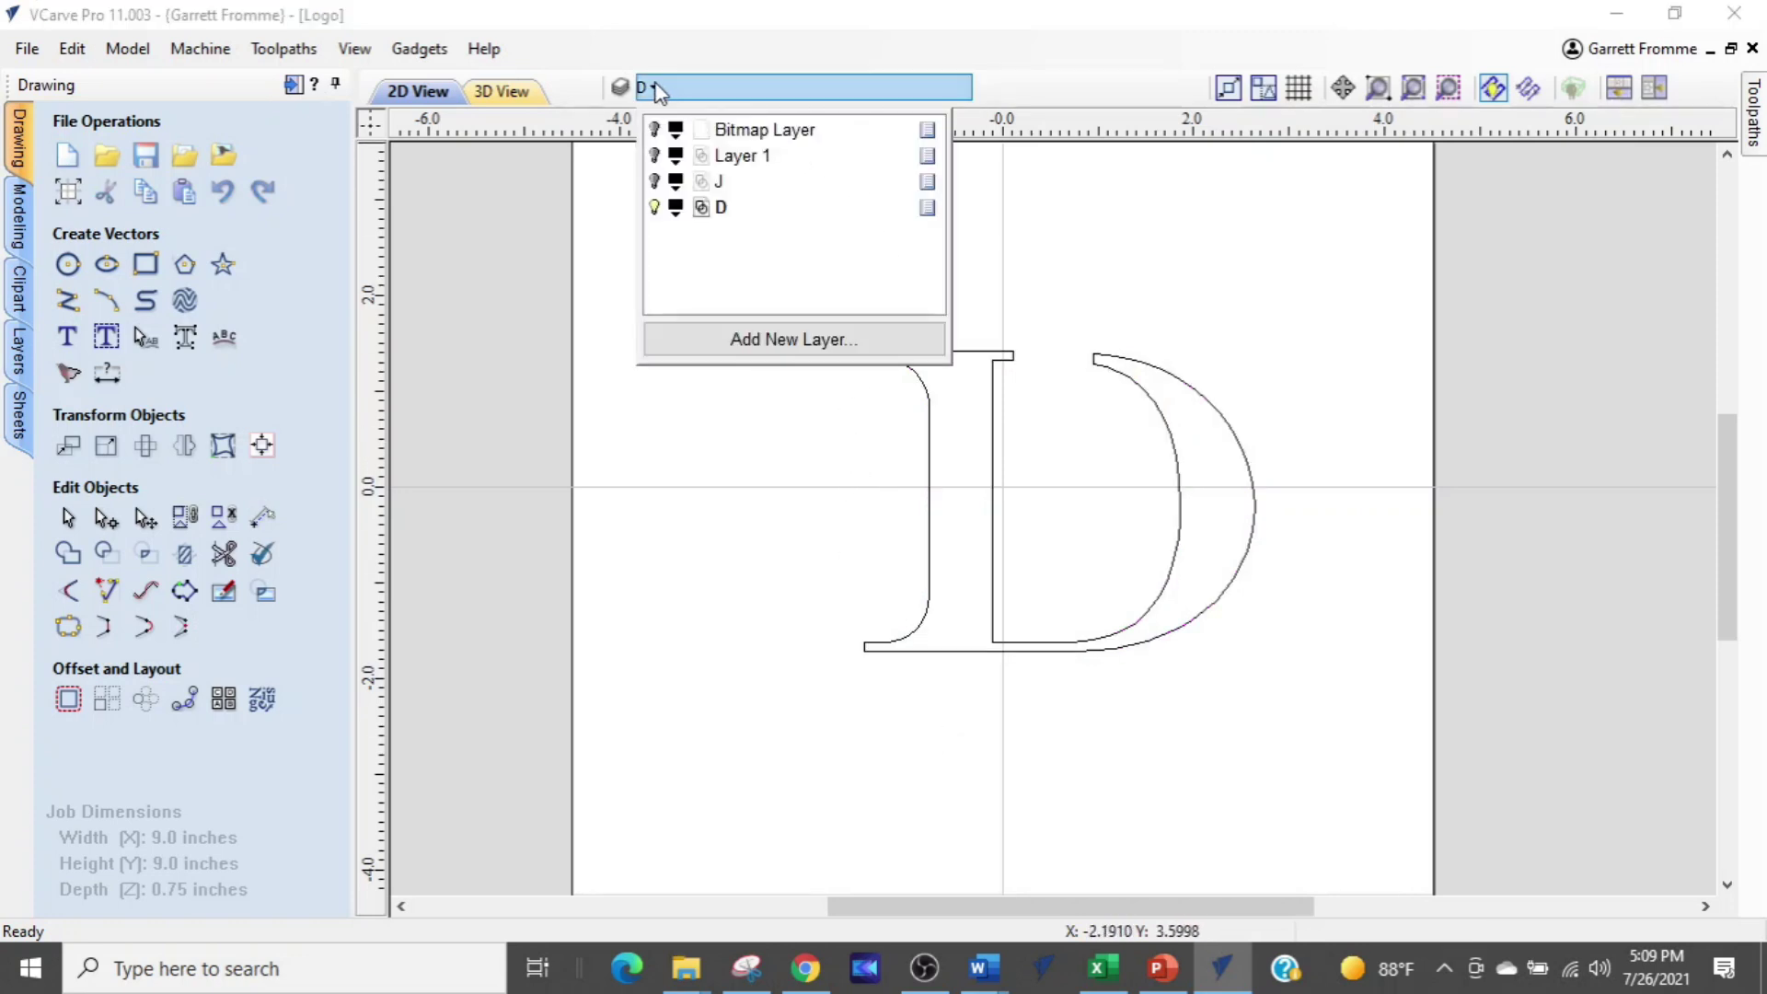
click(730, 187)
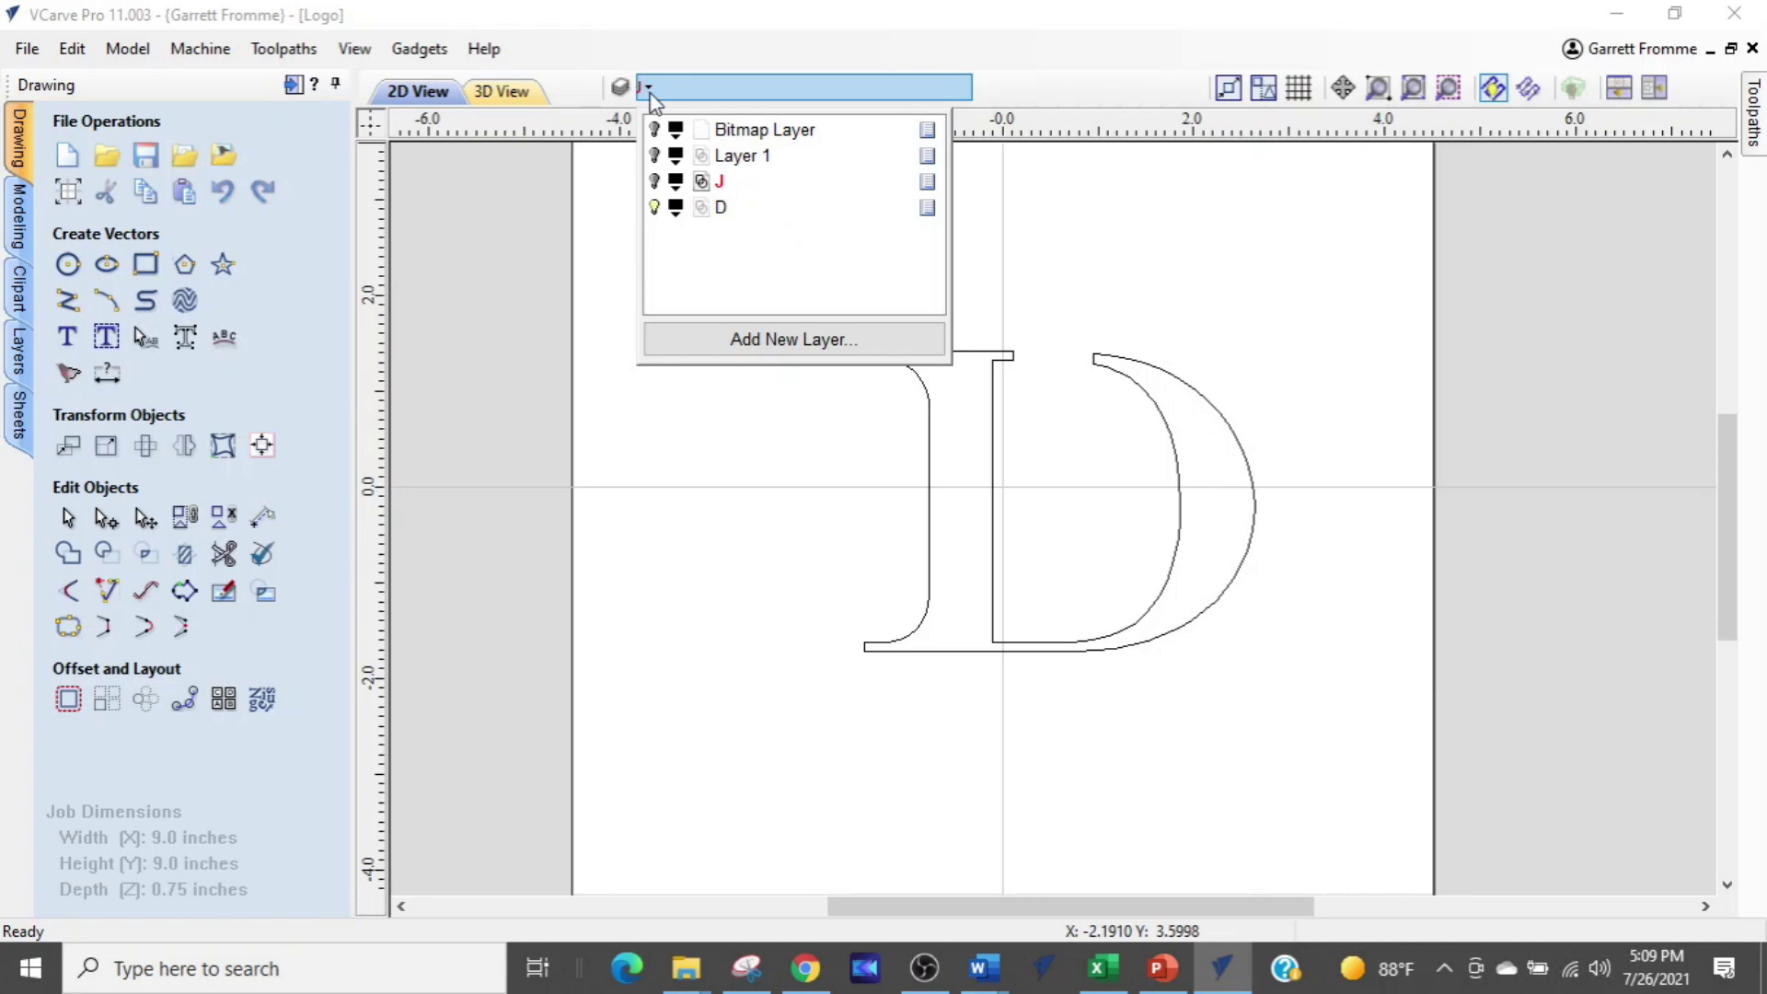
click(654, 181)
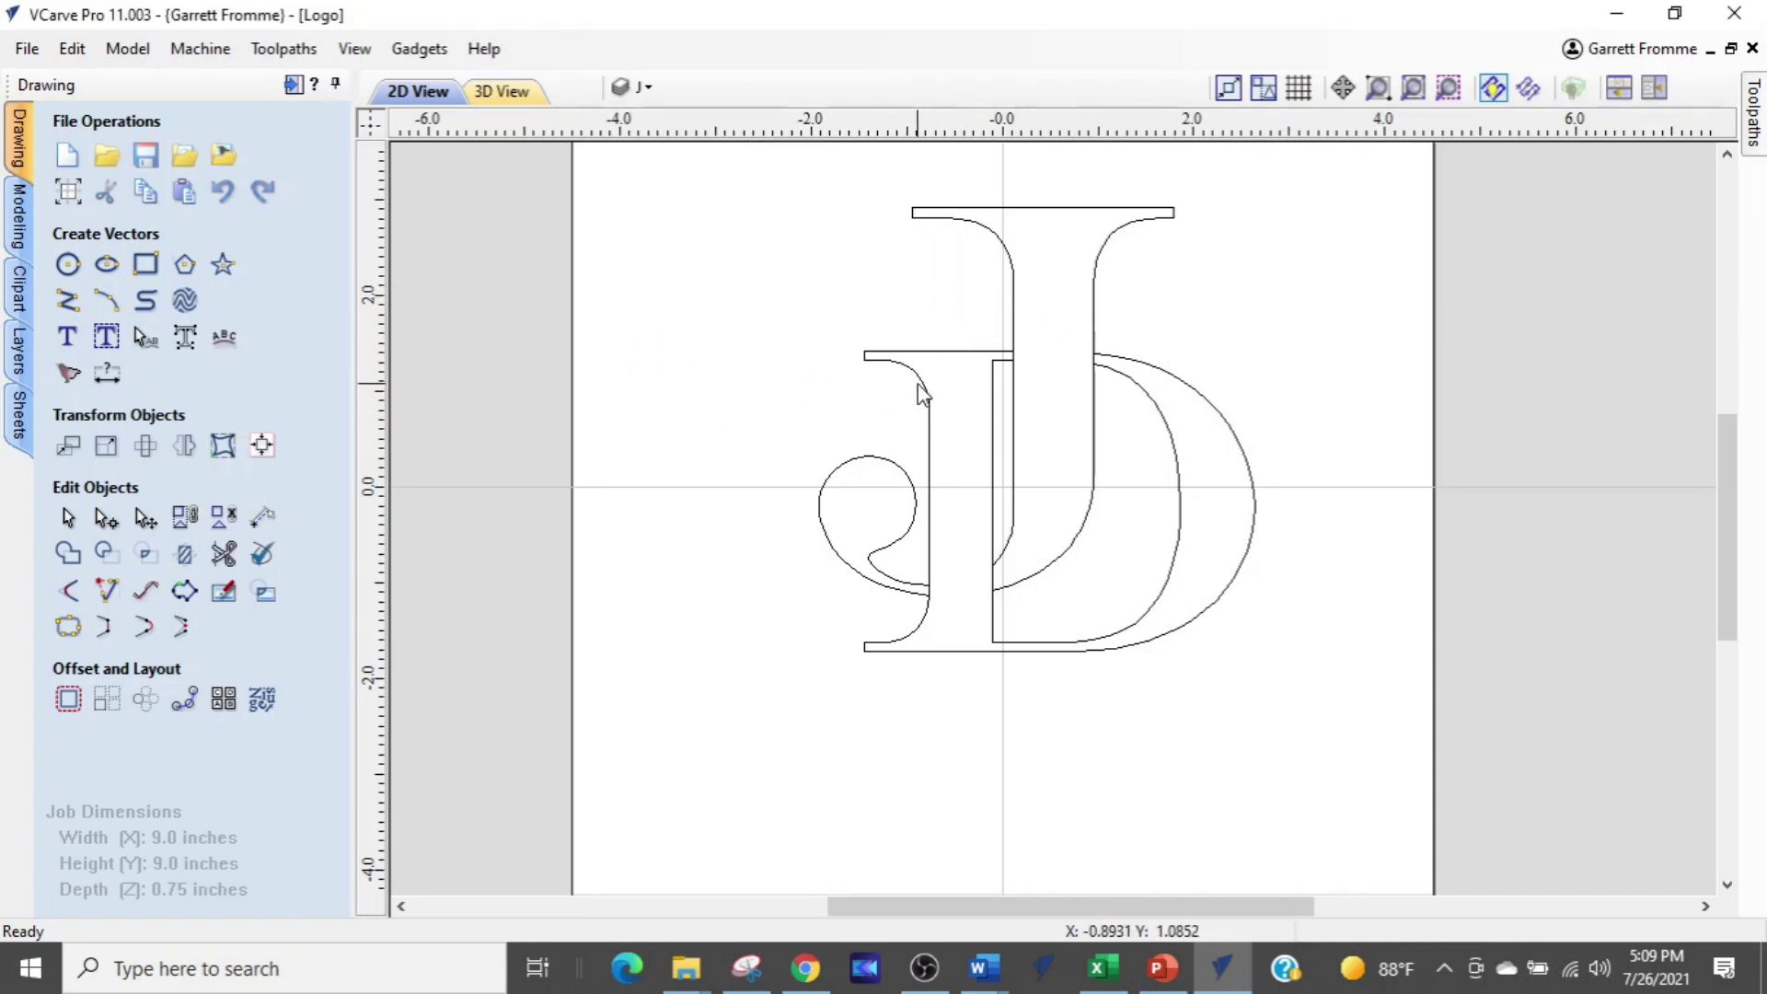
drag(943, 334, 873, 404)
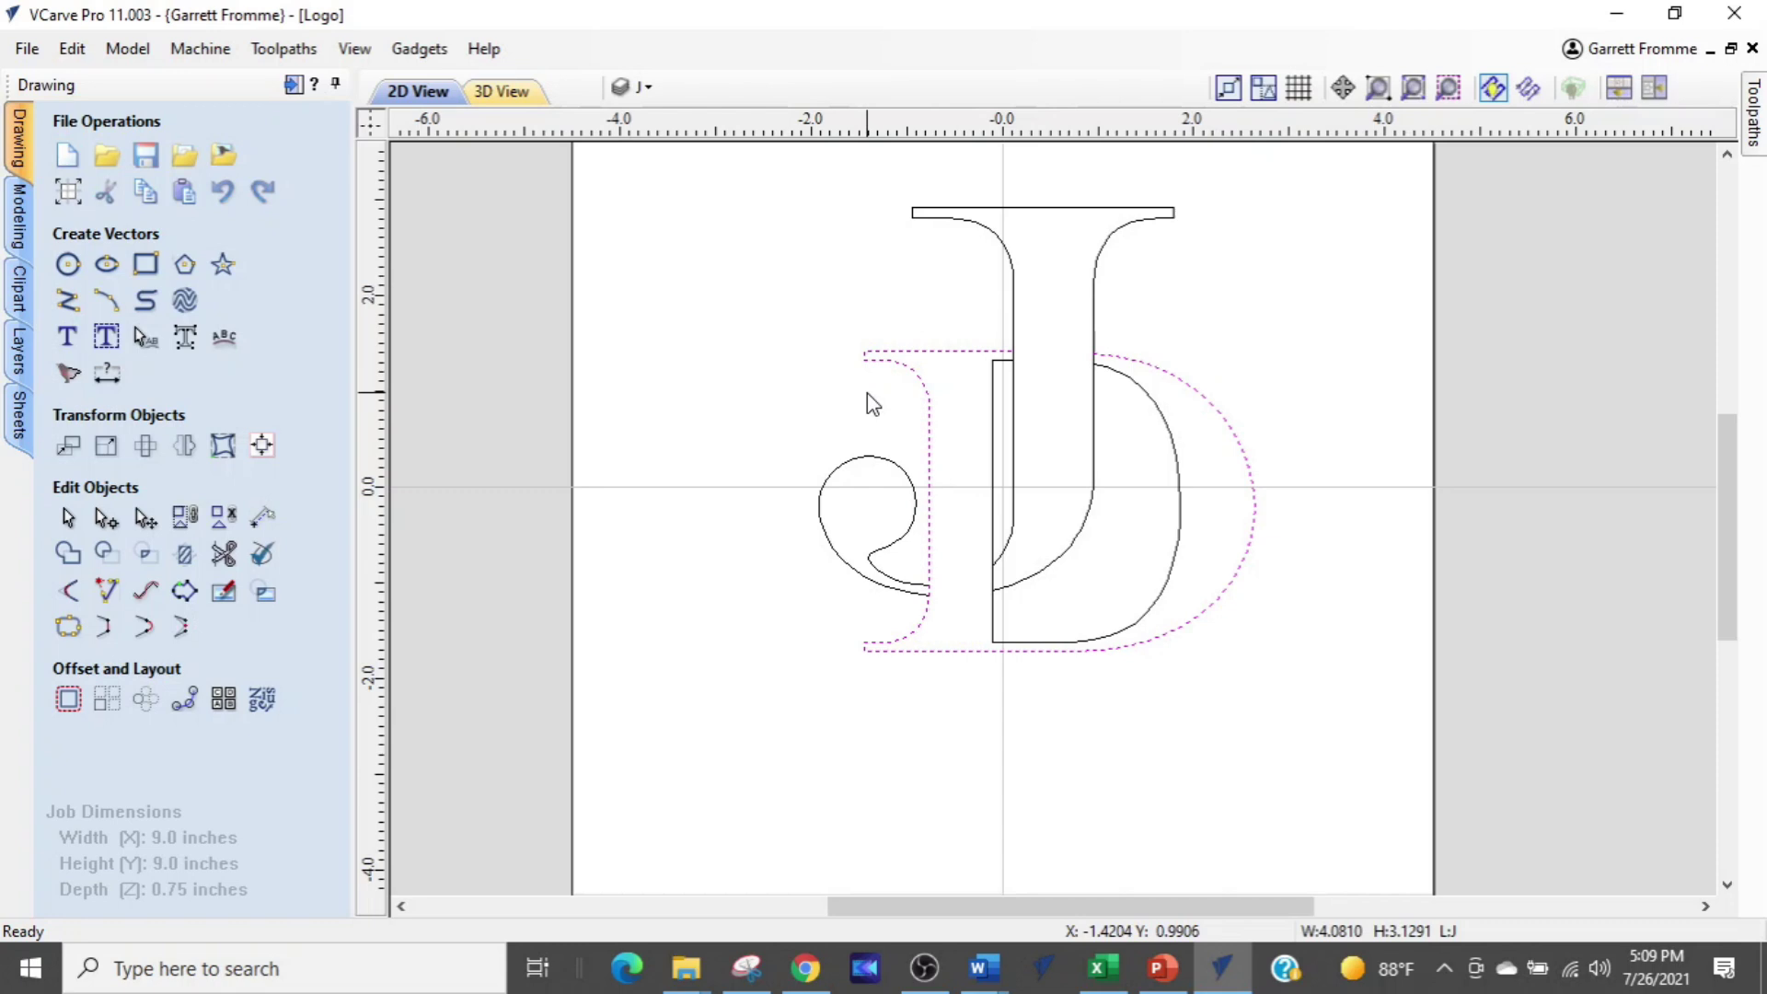
key(Delete)
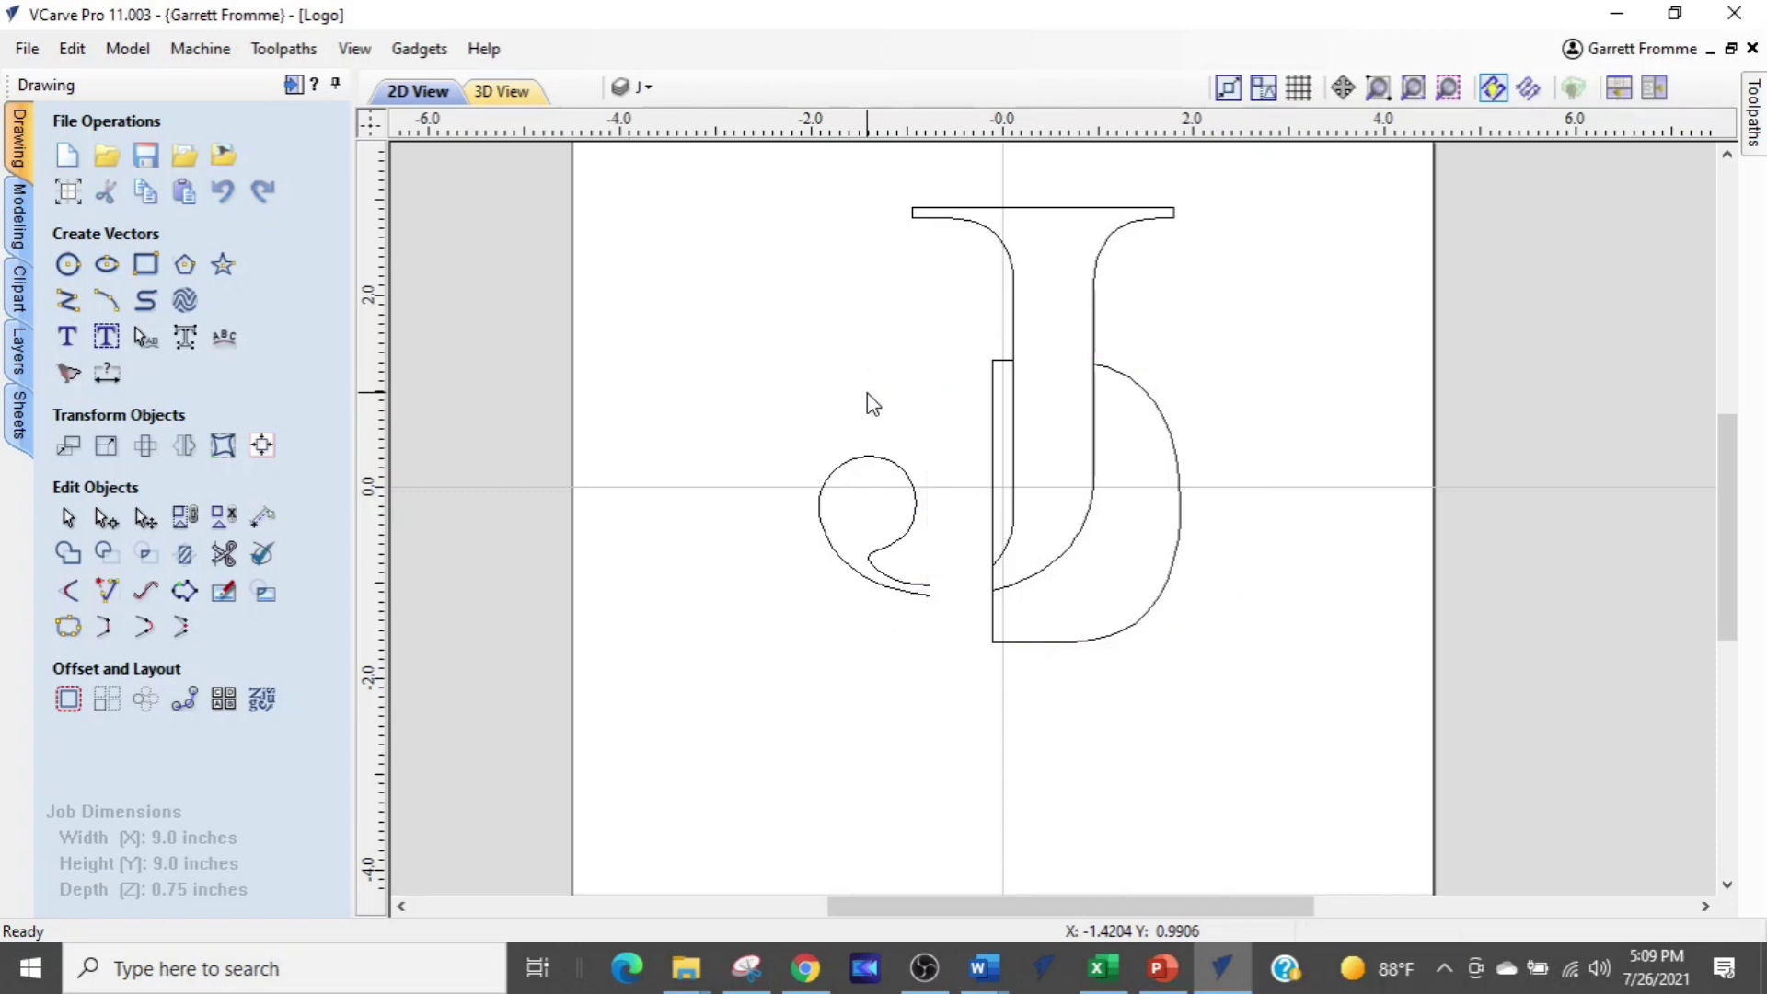
click(1172, 465)
key(Delete)
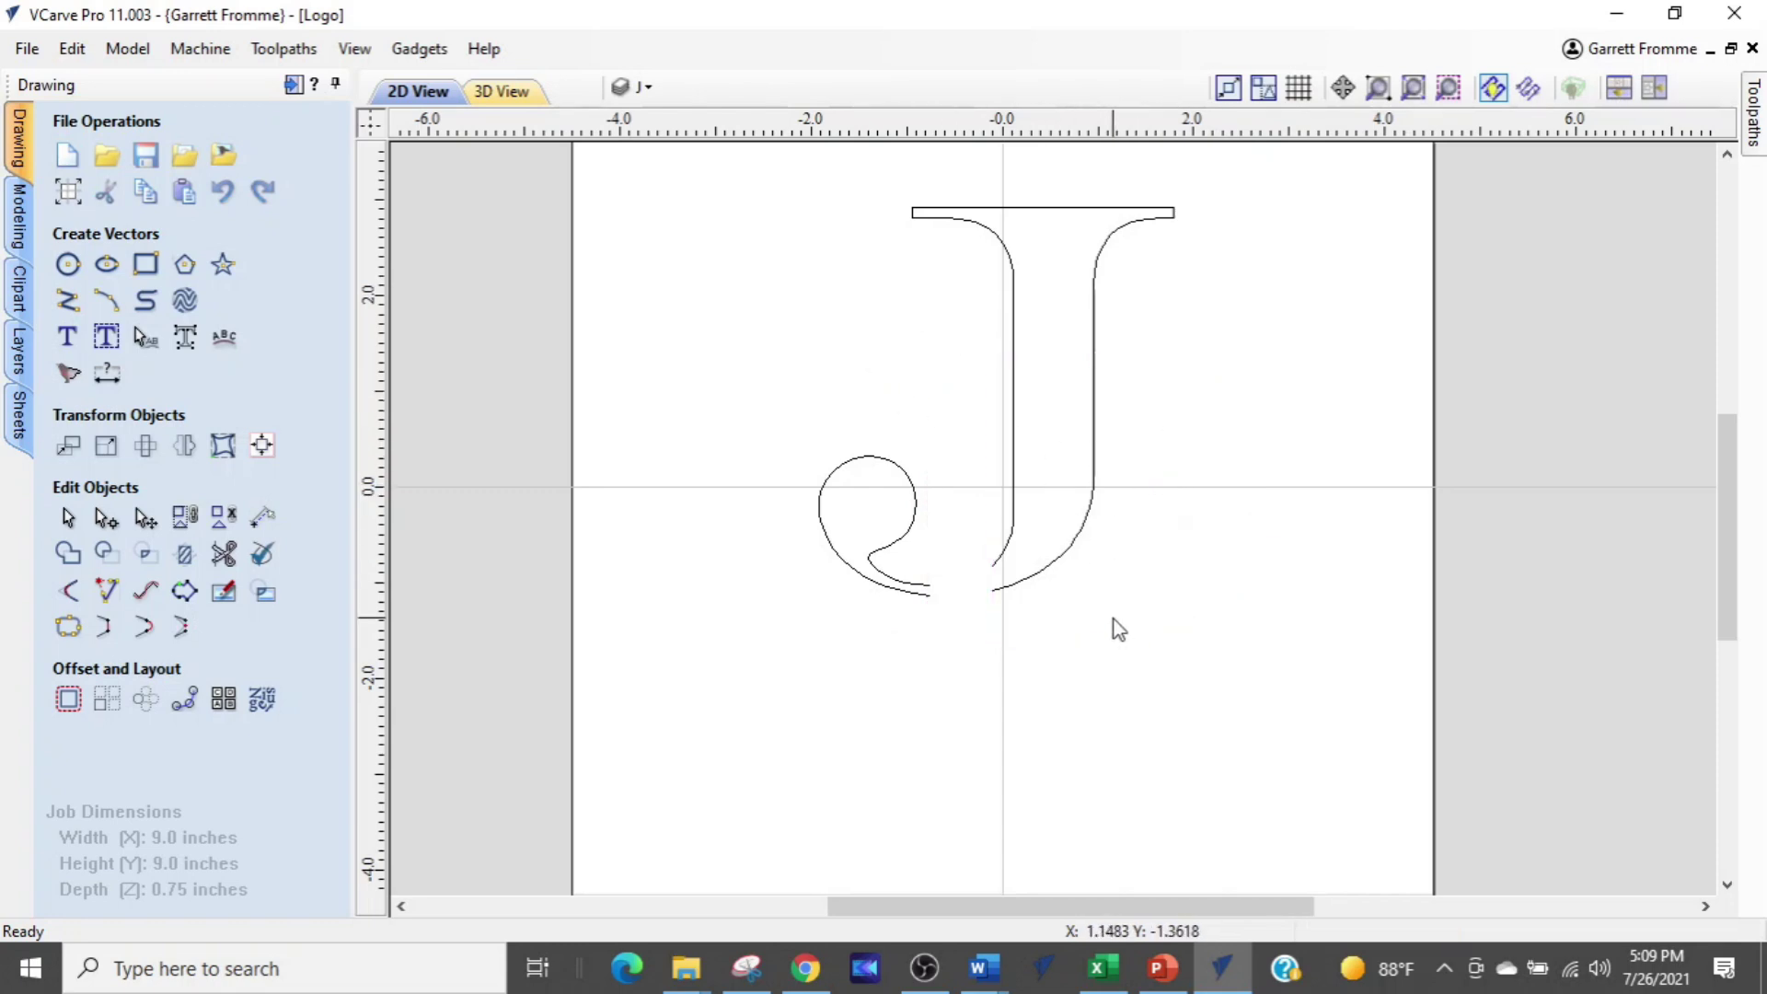
Draw a vertical polyline closing the open end of the J's hook, connecting its upper and lower curves
scroll(840, 659, up, 5)
scroll(930, 445, up, 1)
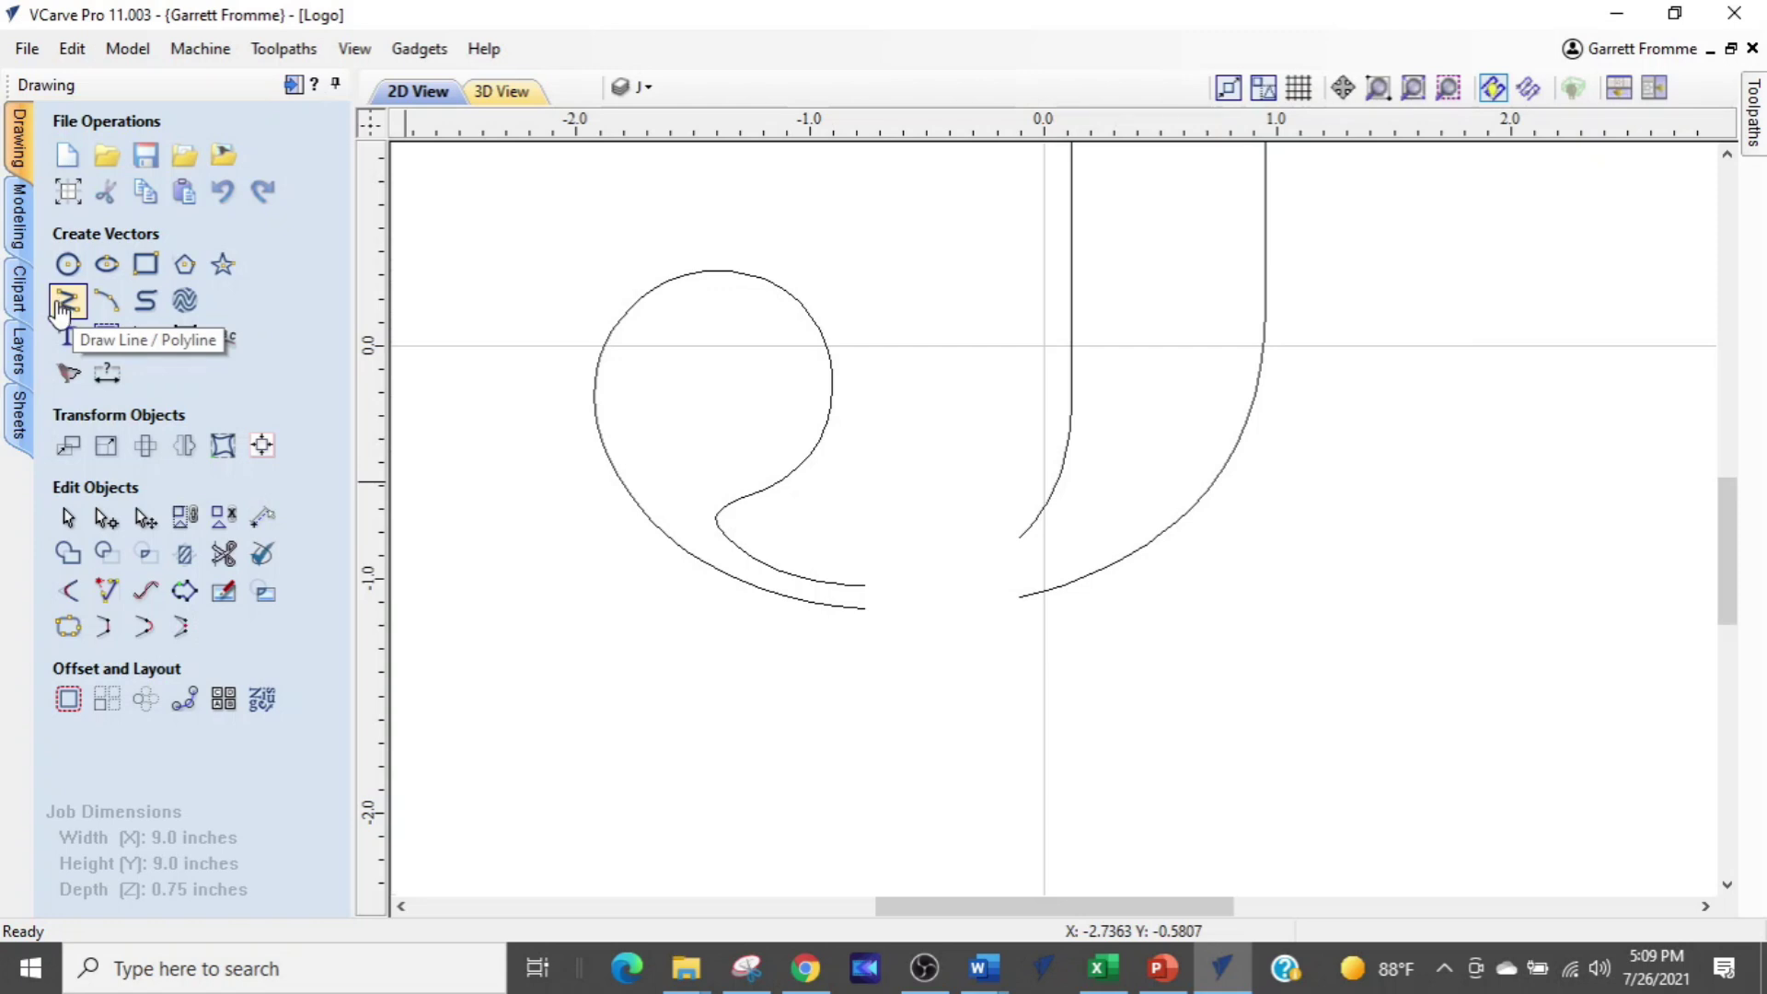
click(62, 306)
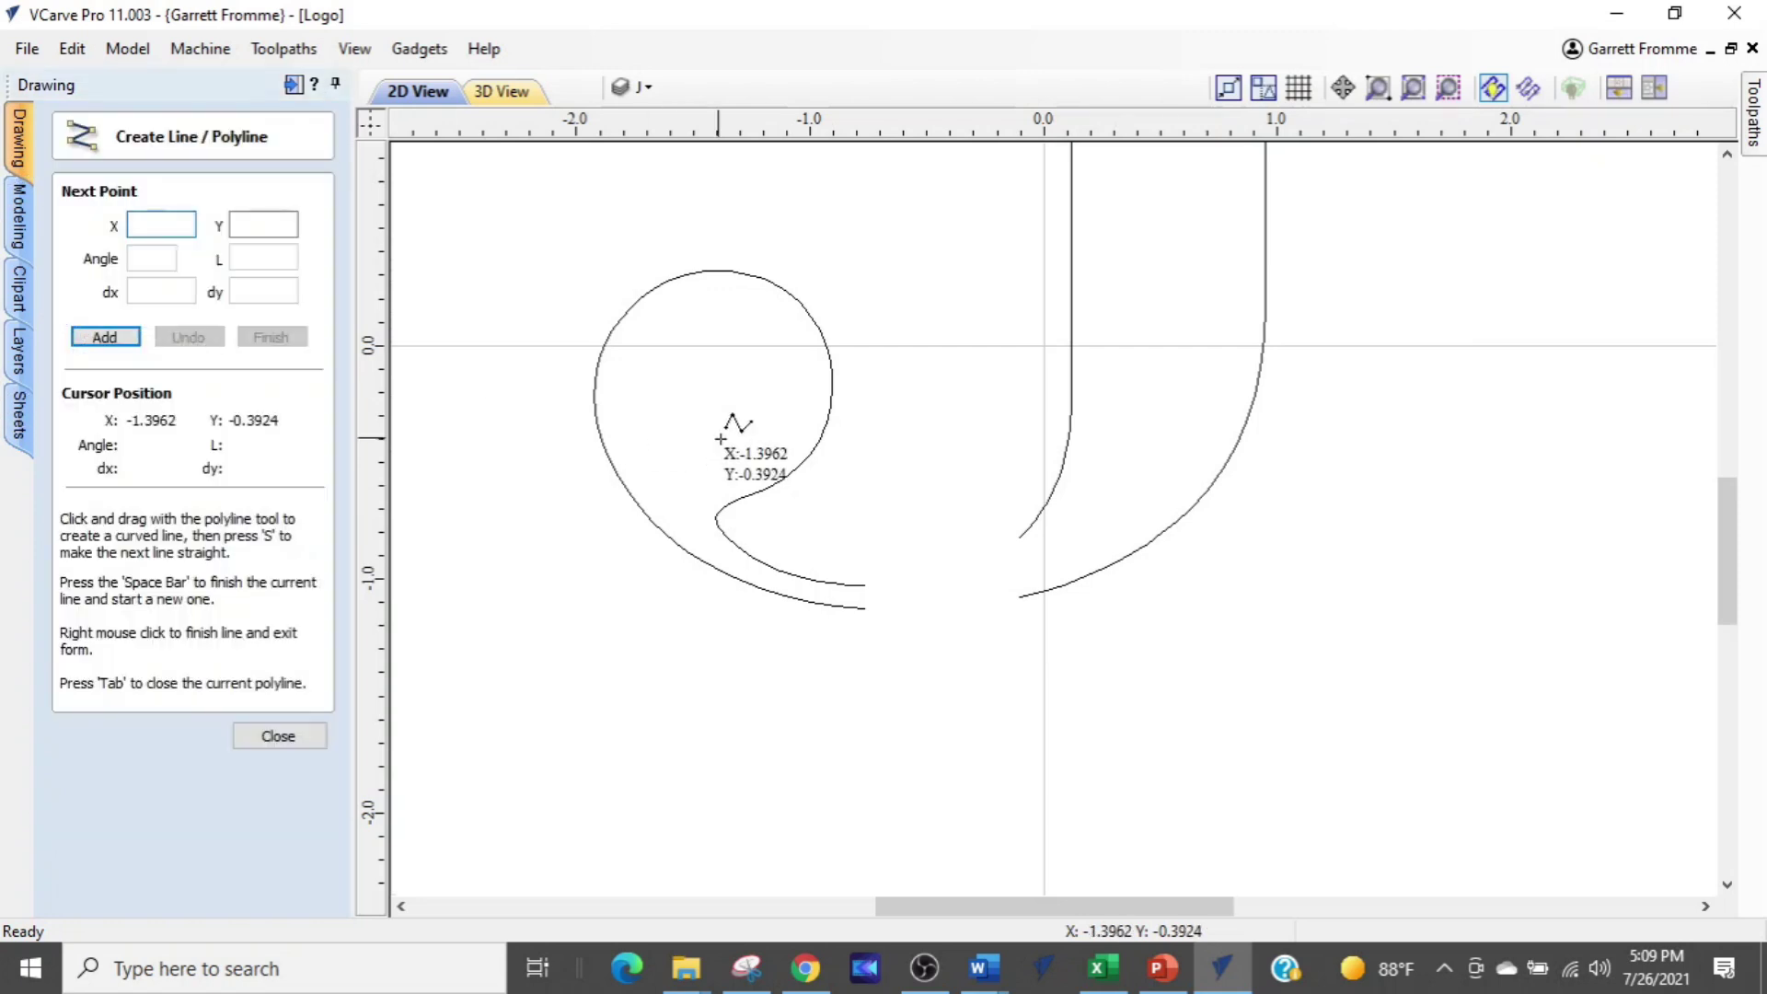
scroll(866, 577, up, 5)
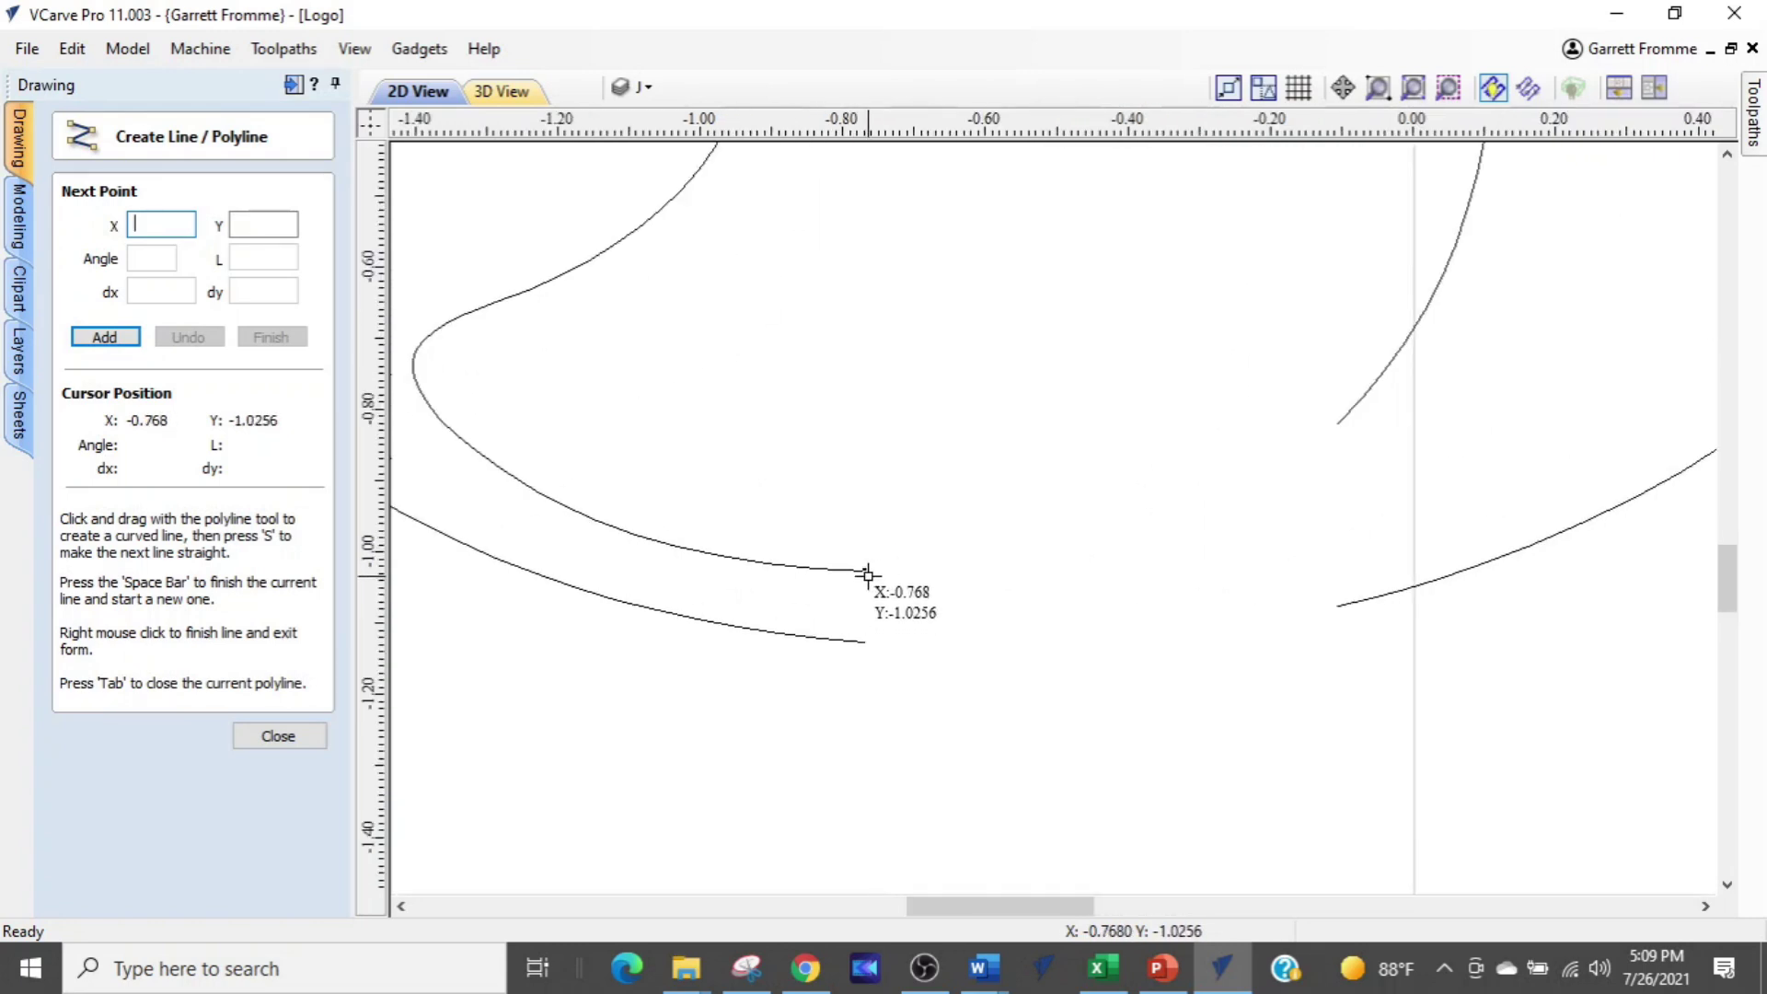
click(865, 577)
click(864, 641)
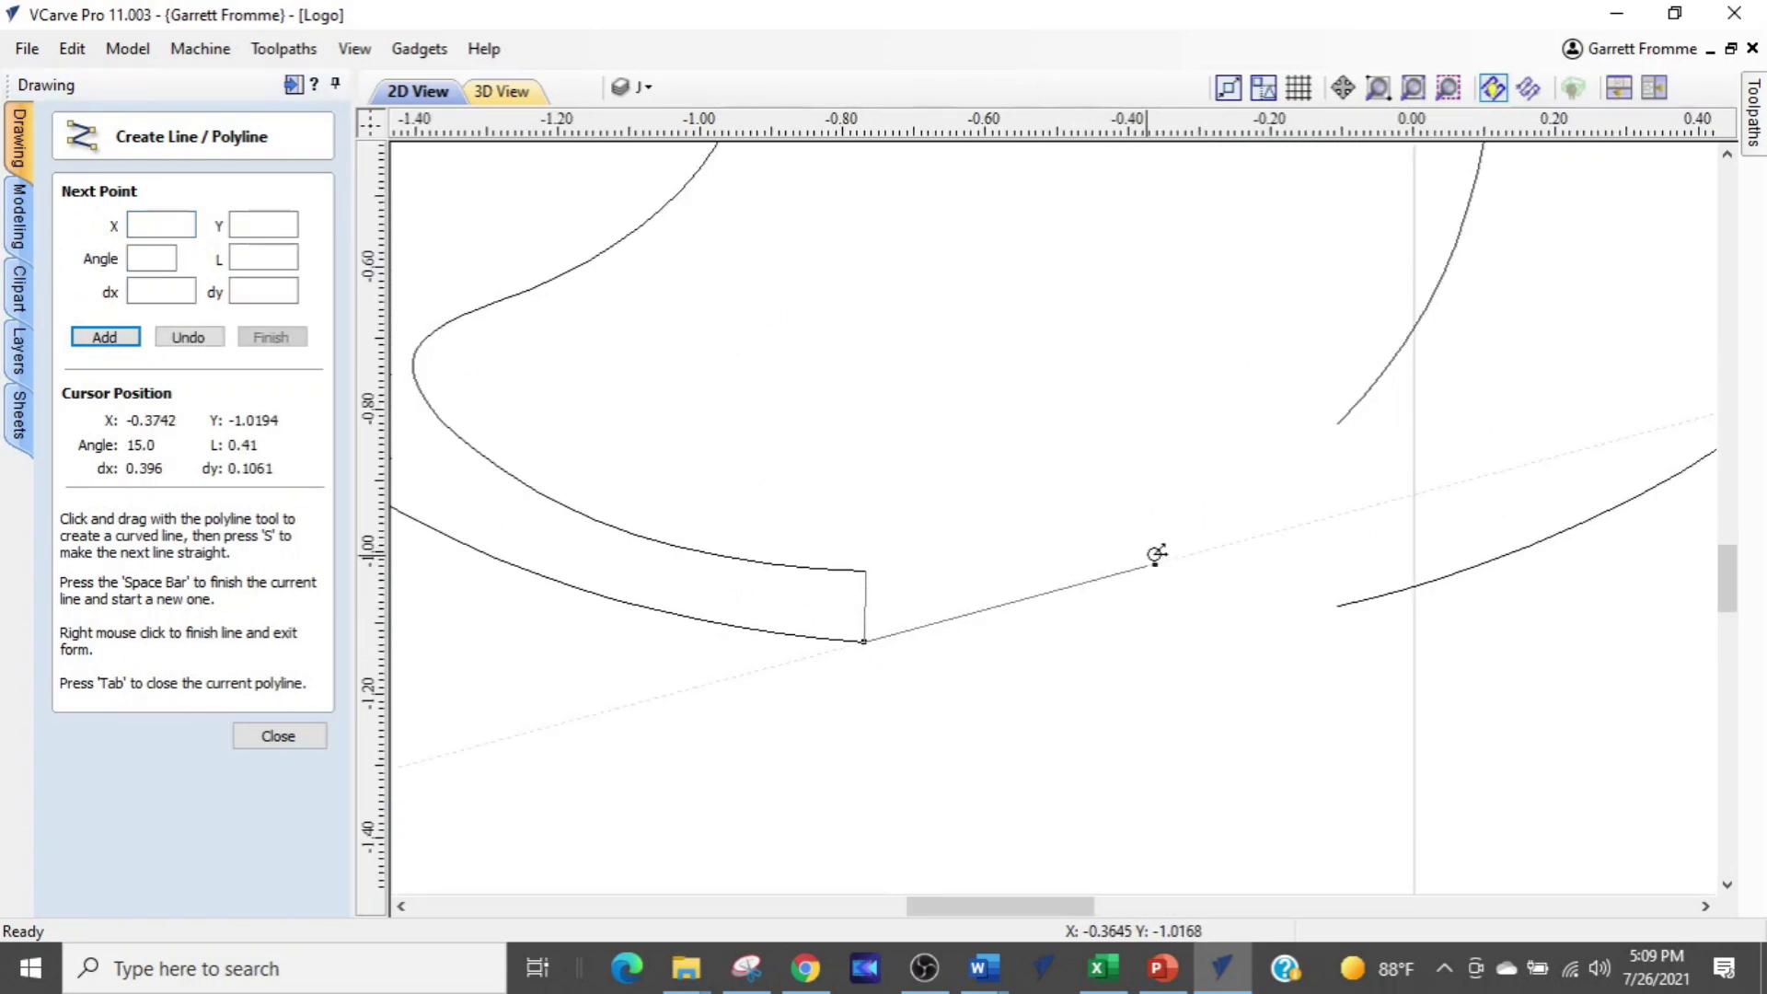
key(space)
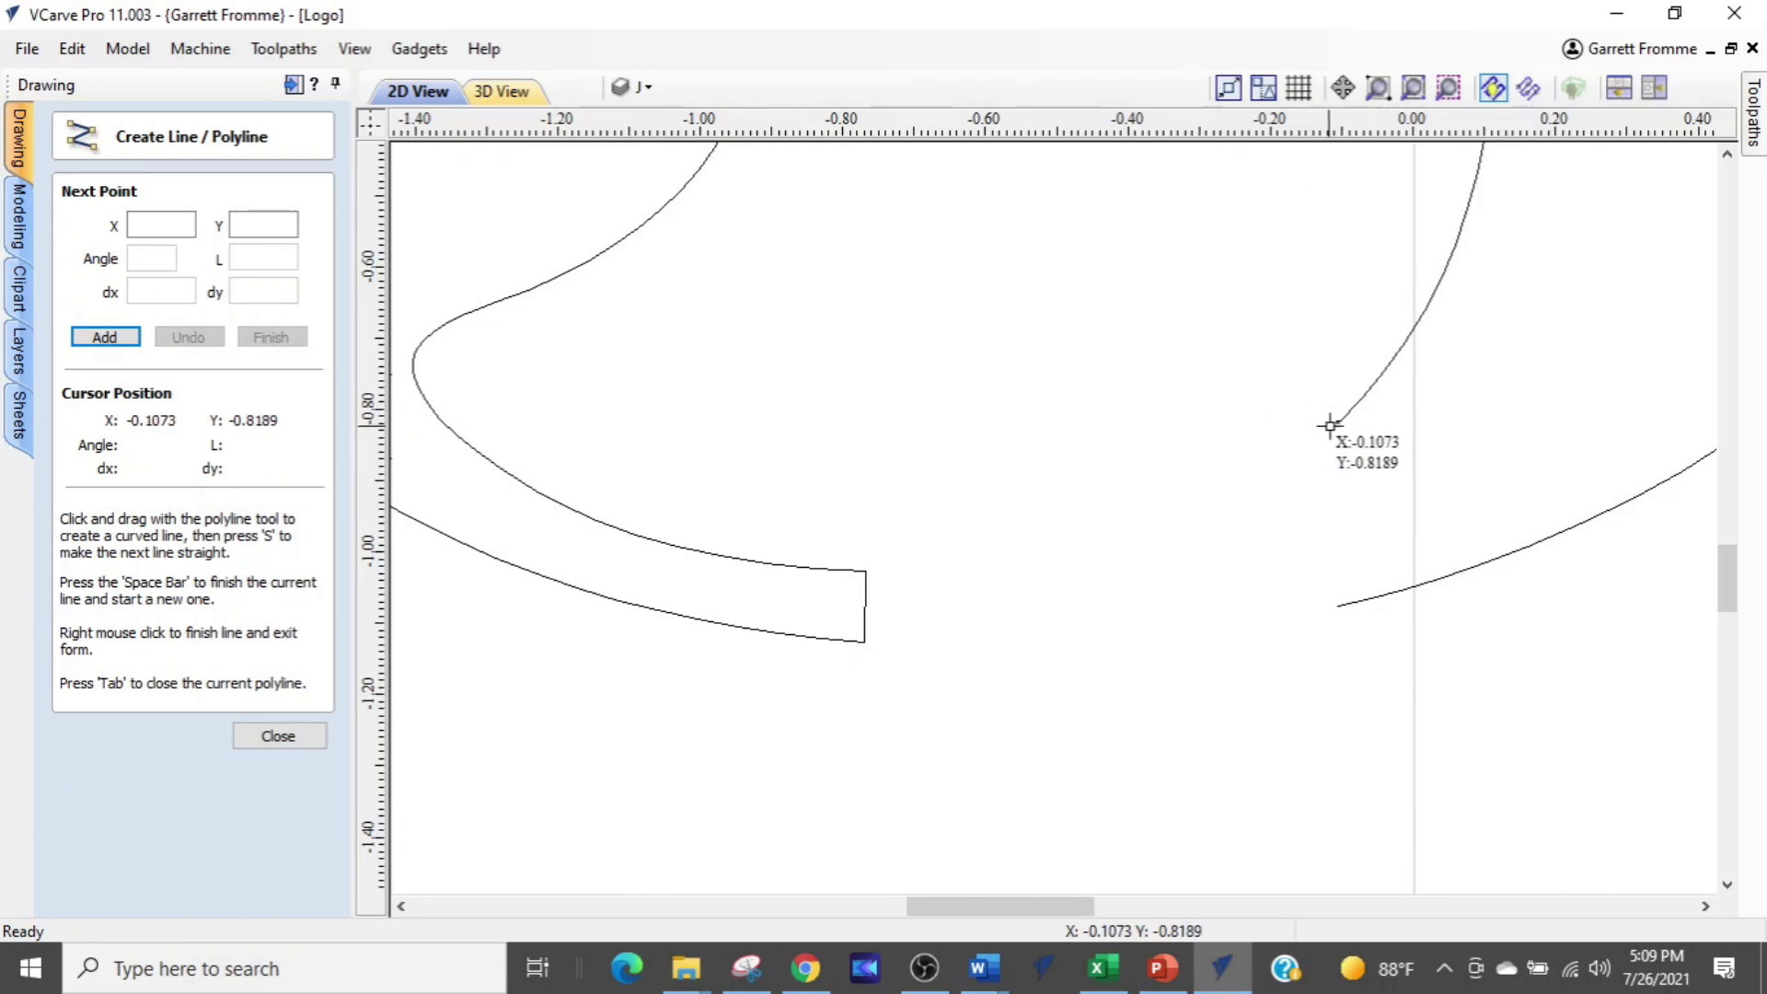
Draw a second vertical line closing the open lower end of the J's stem and finish the polyline
click(1330, 424)
click(1339, 605)
key(space)
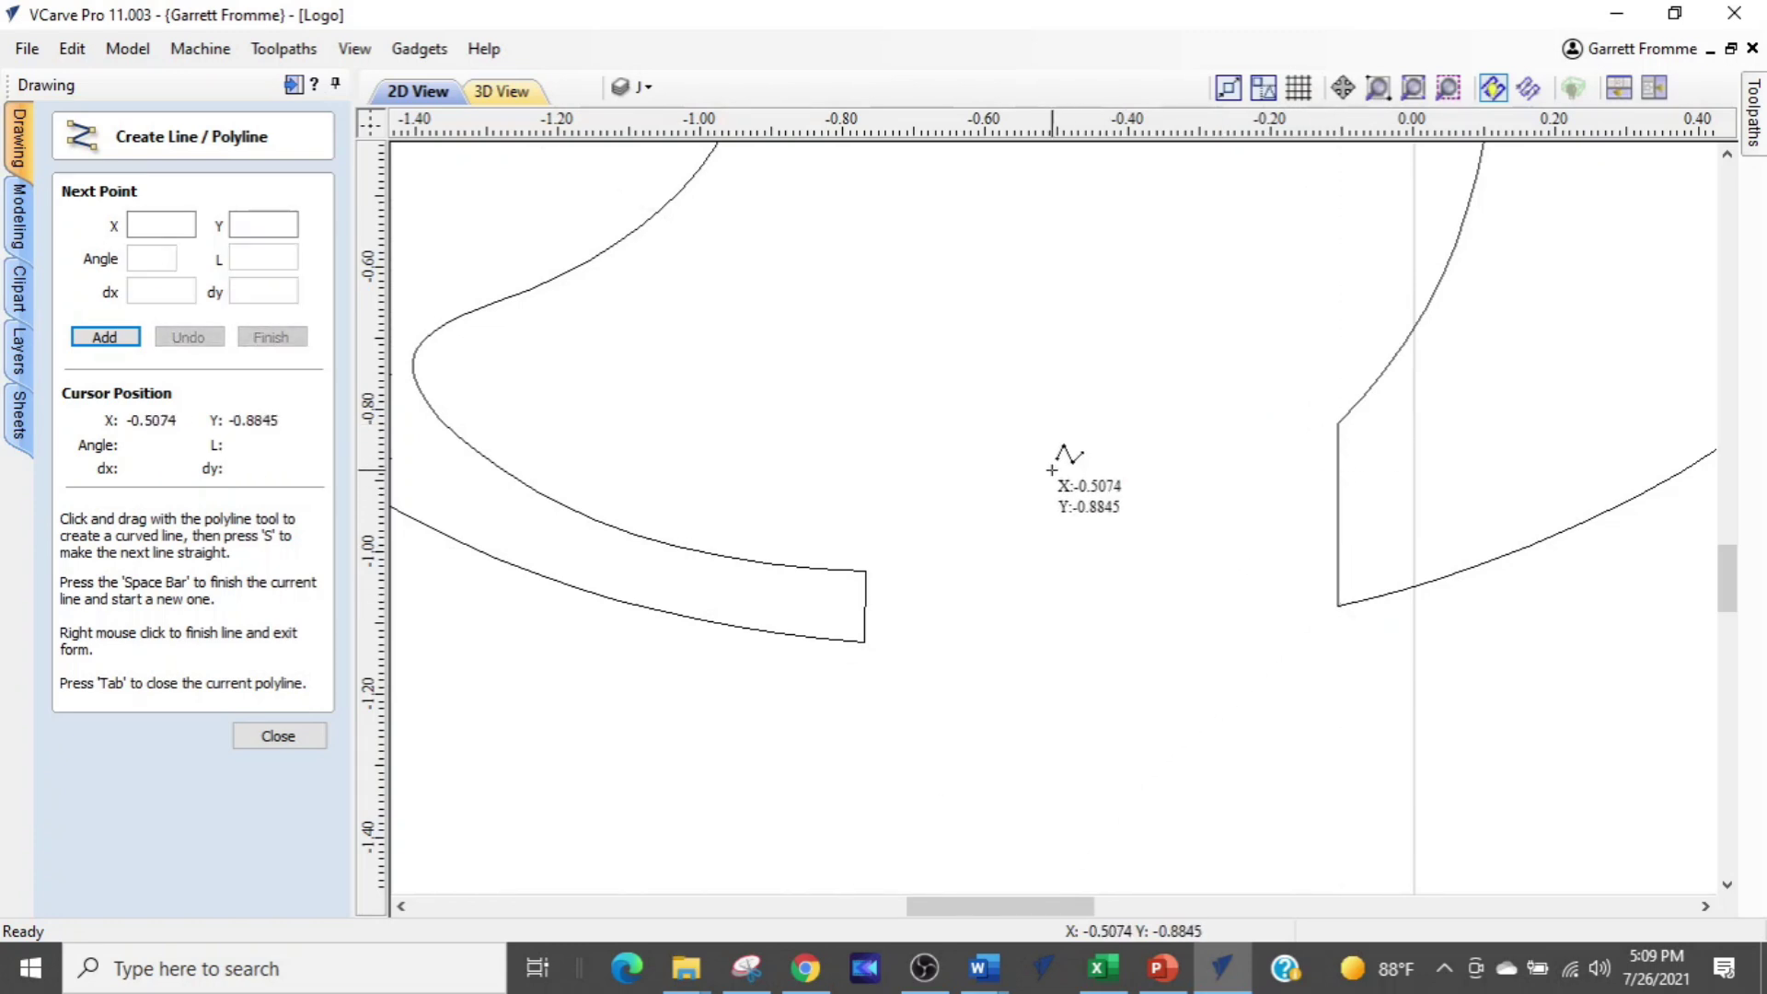
scroll(1053, 469, down, 3)
right_click(920, 526)
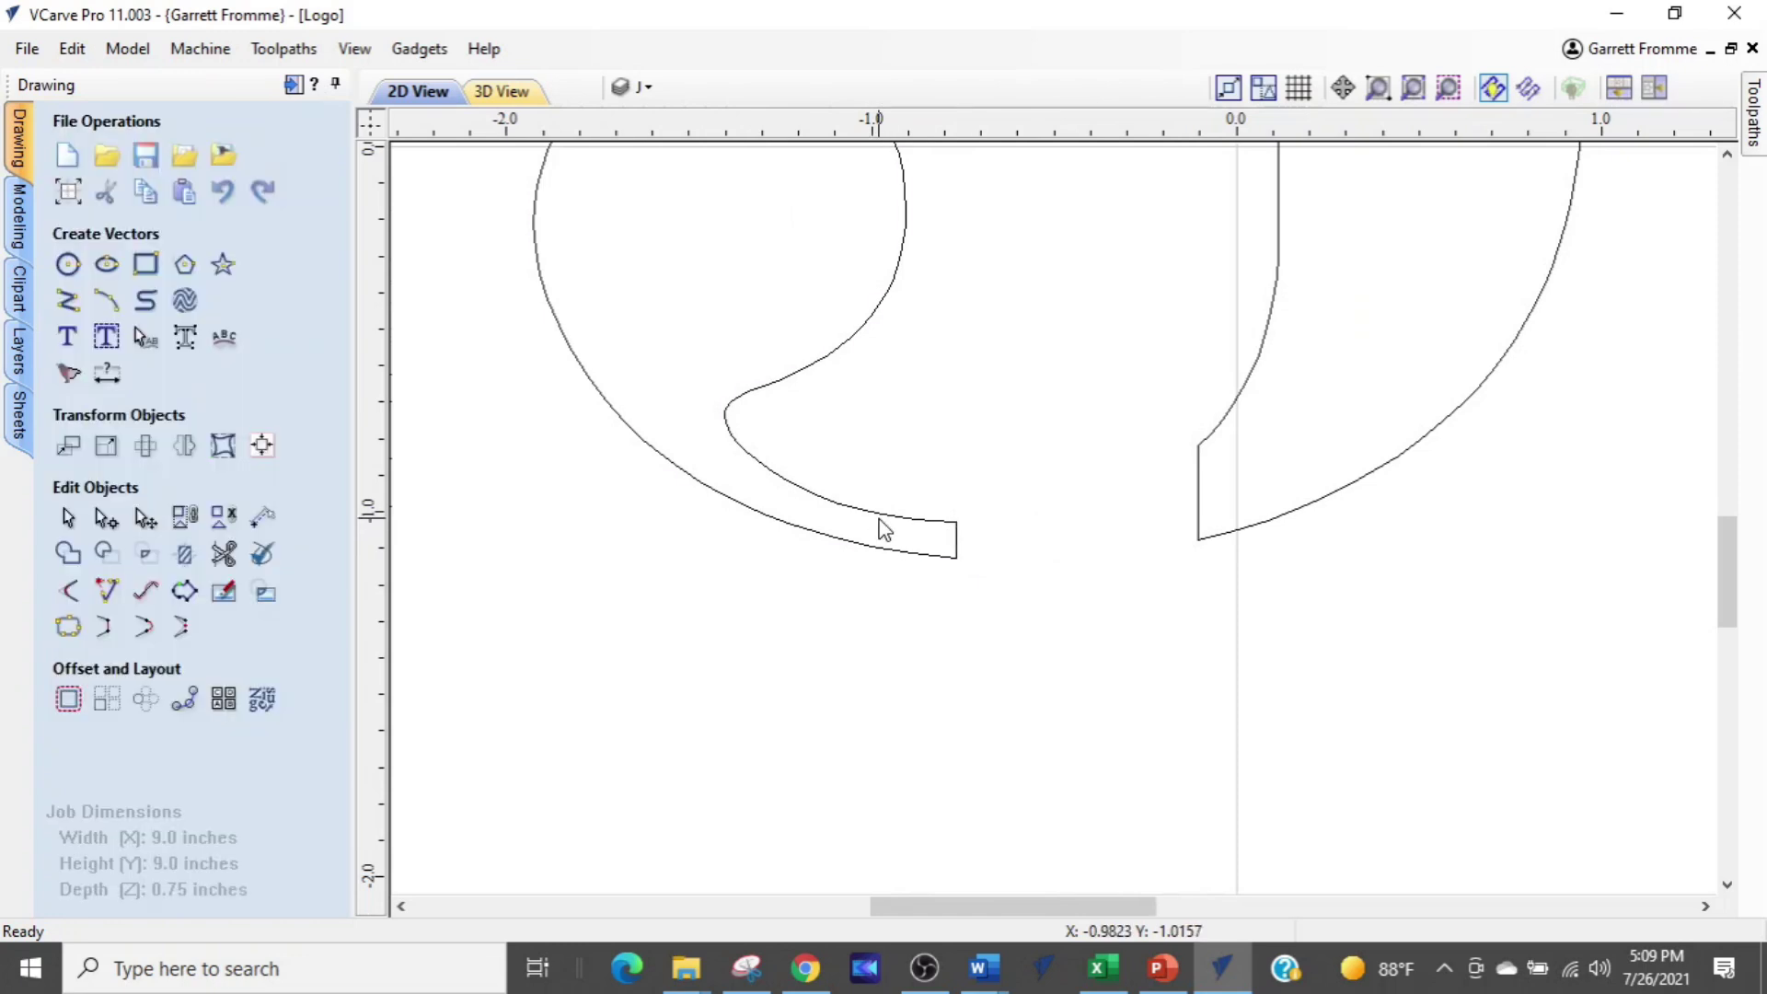
Join the J's hook outline with its closing line into one closed vector, and select it to check
click(880, 521)
scroll(940, 561, up, 3)
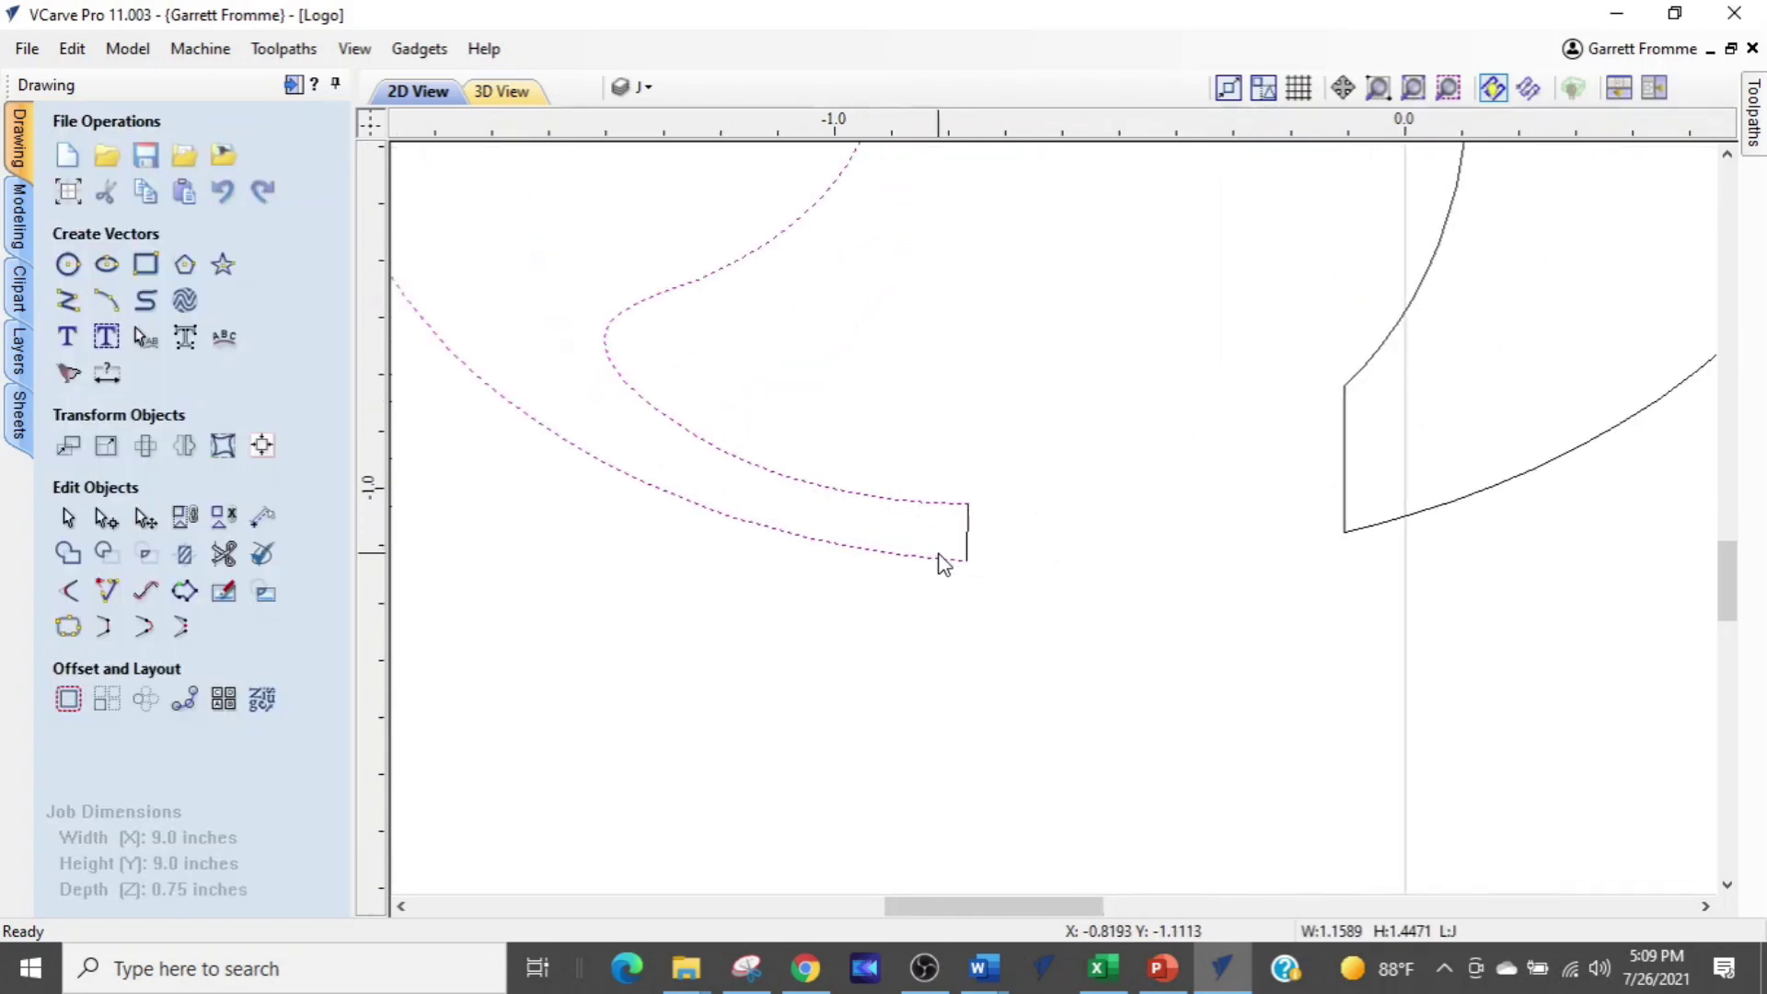
shift+click(974, 532)
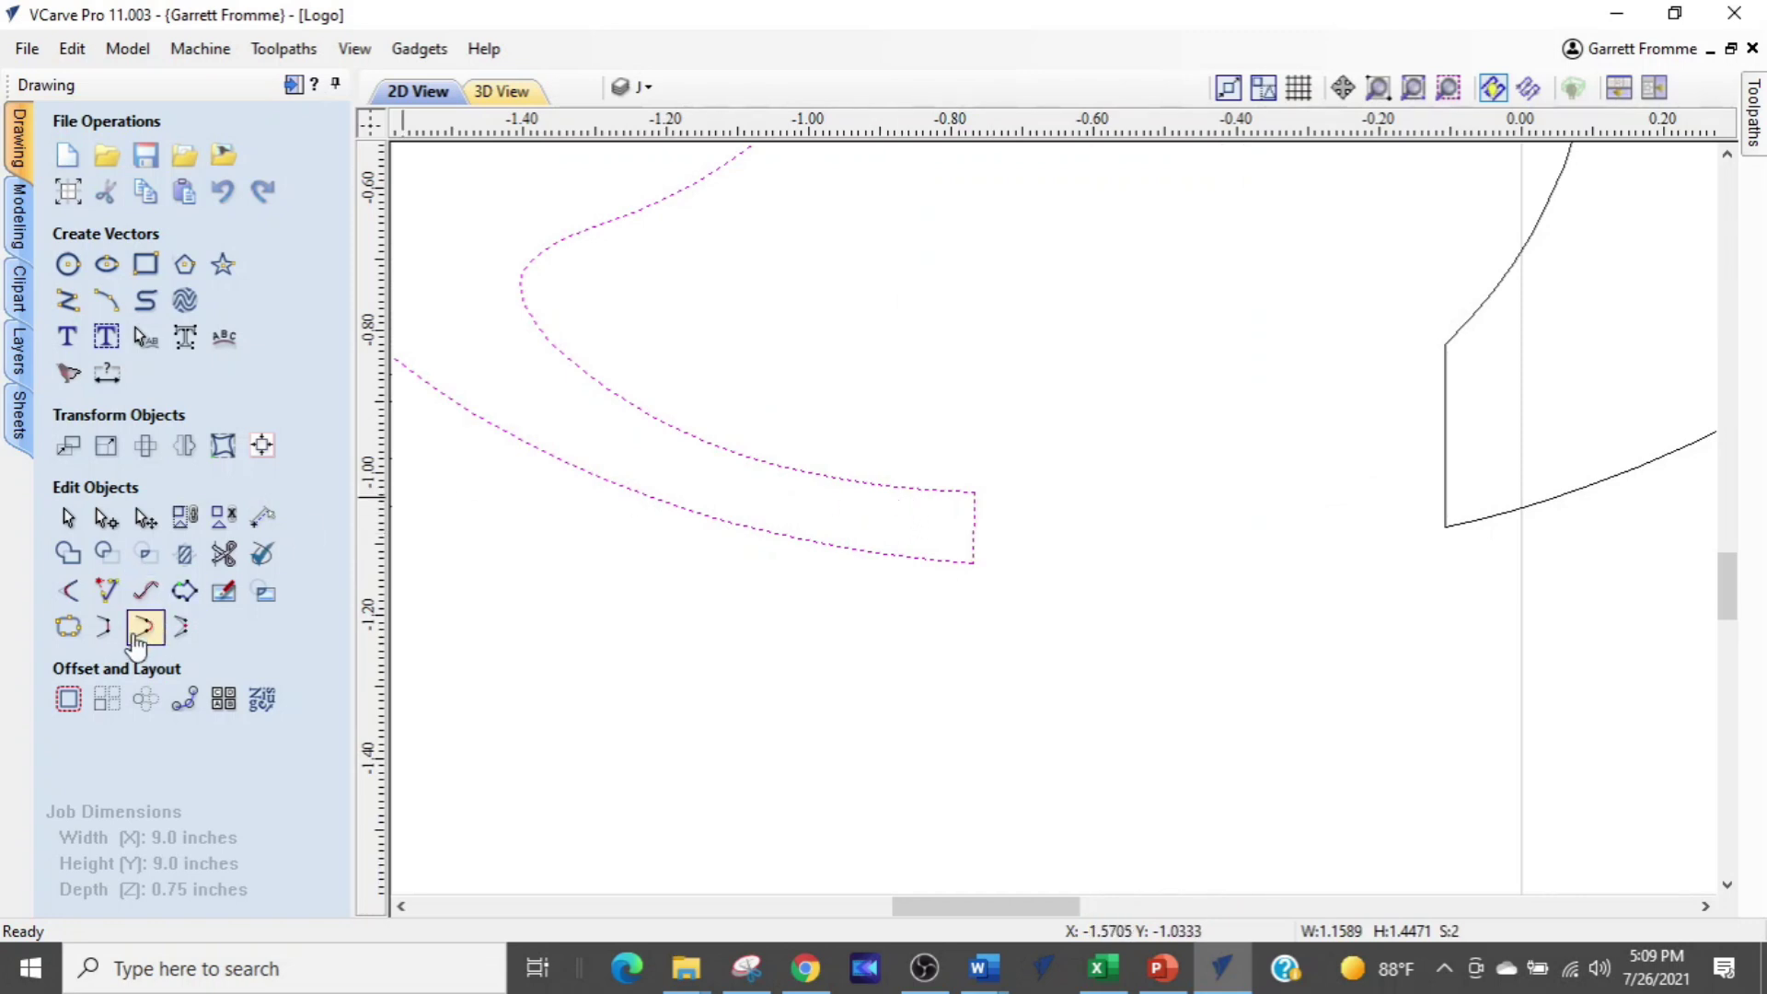
click(104, 630)
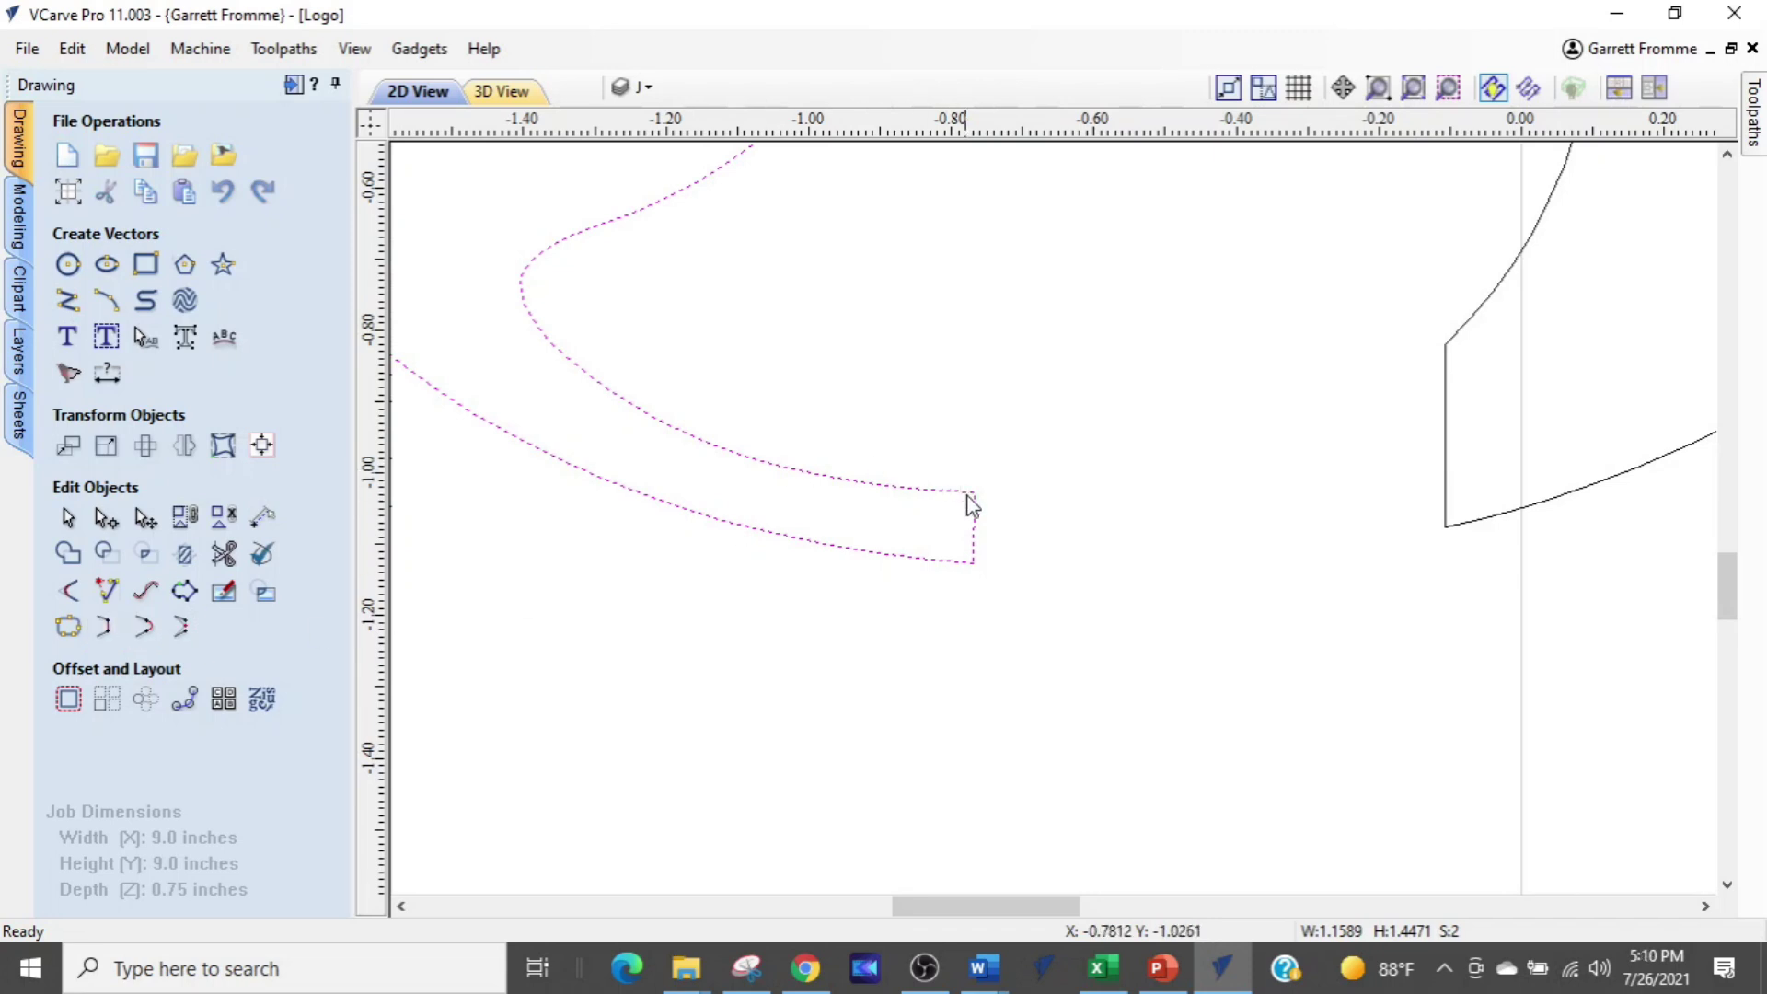
click(953, 589)
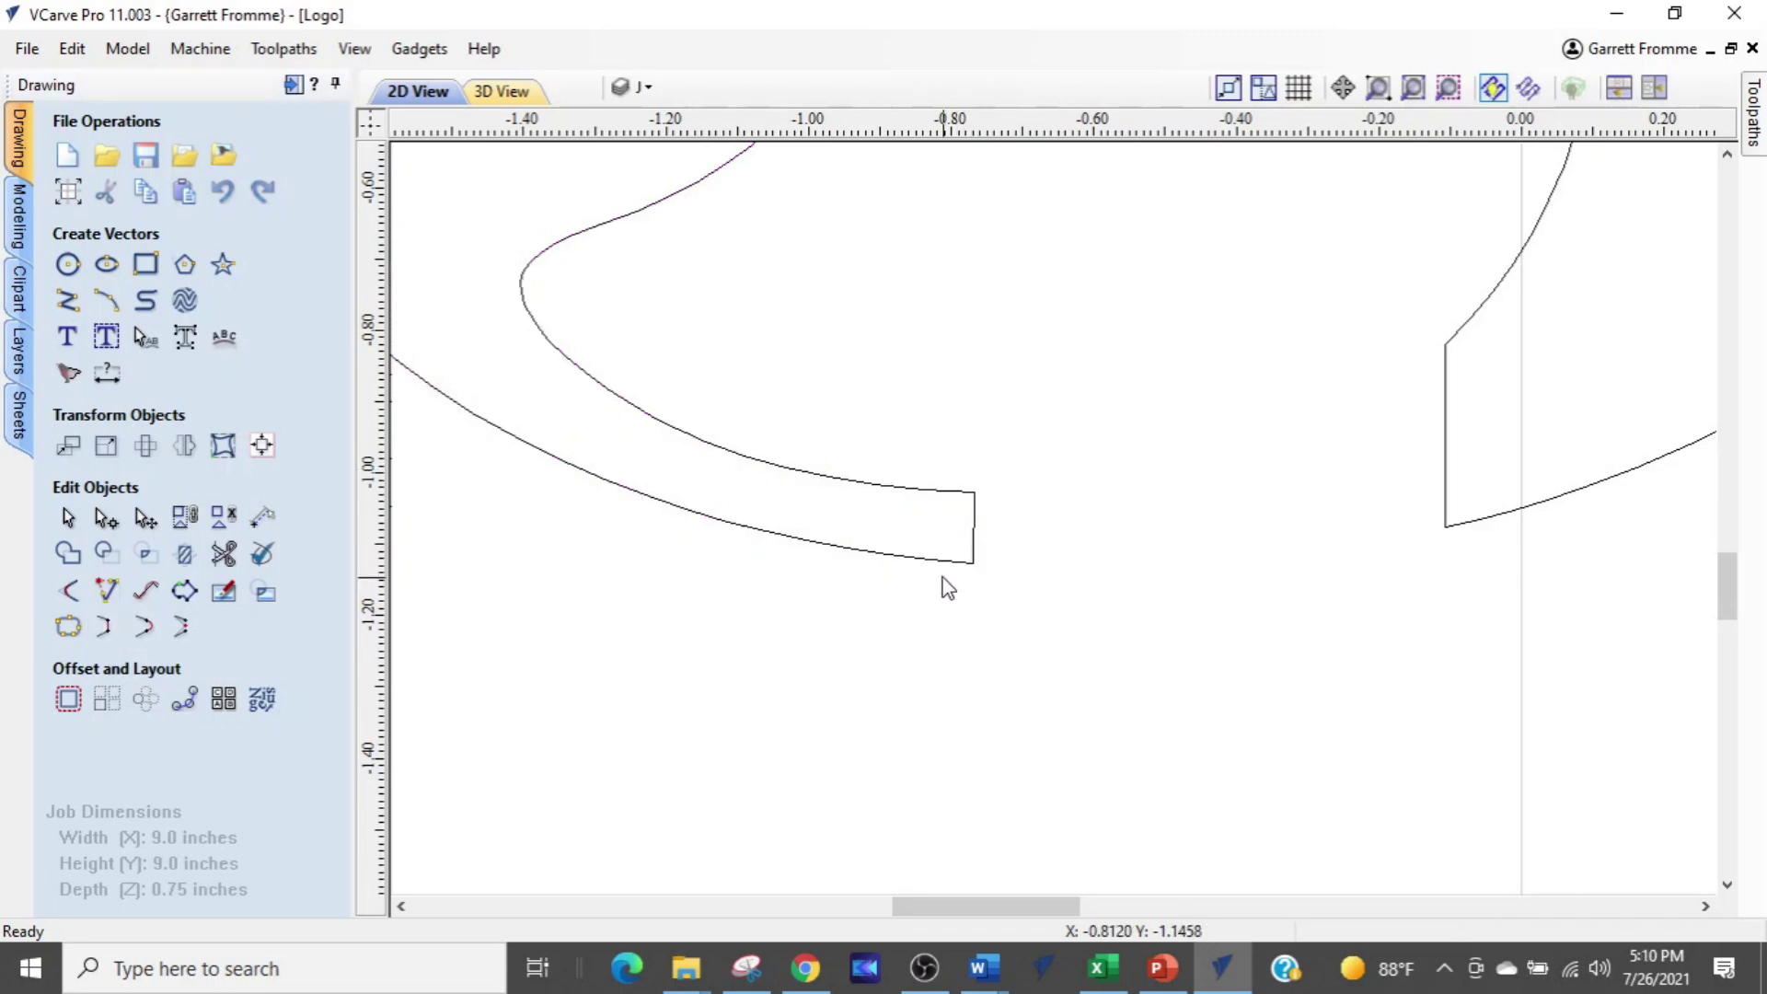
click(904, 557)
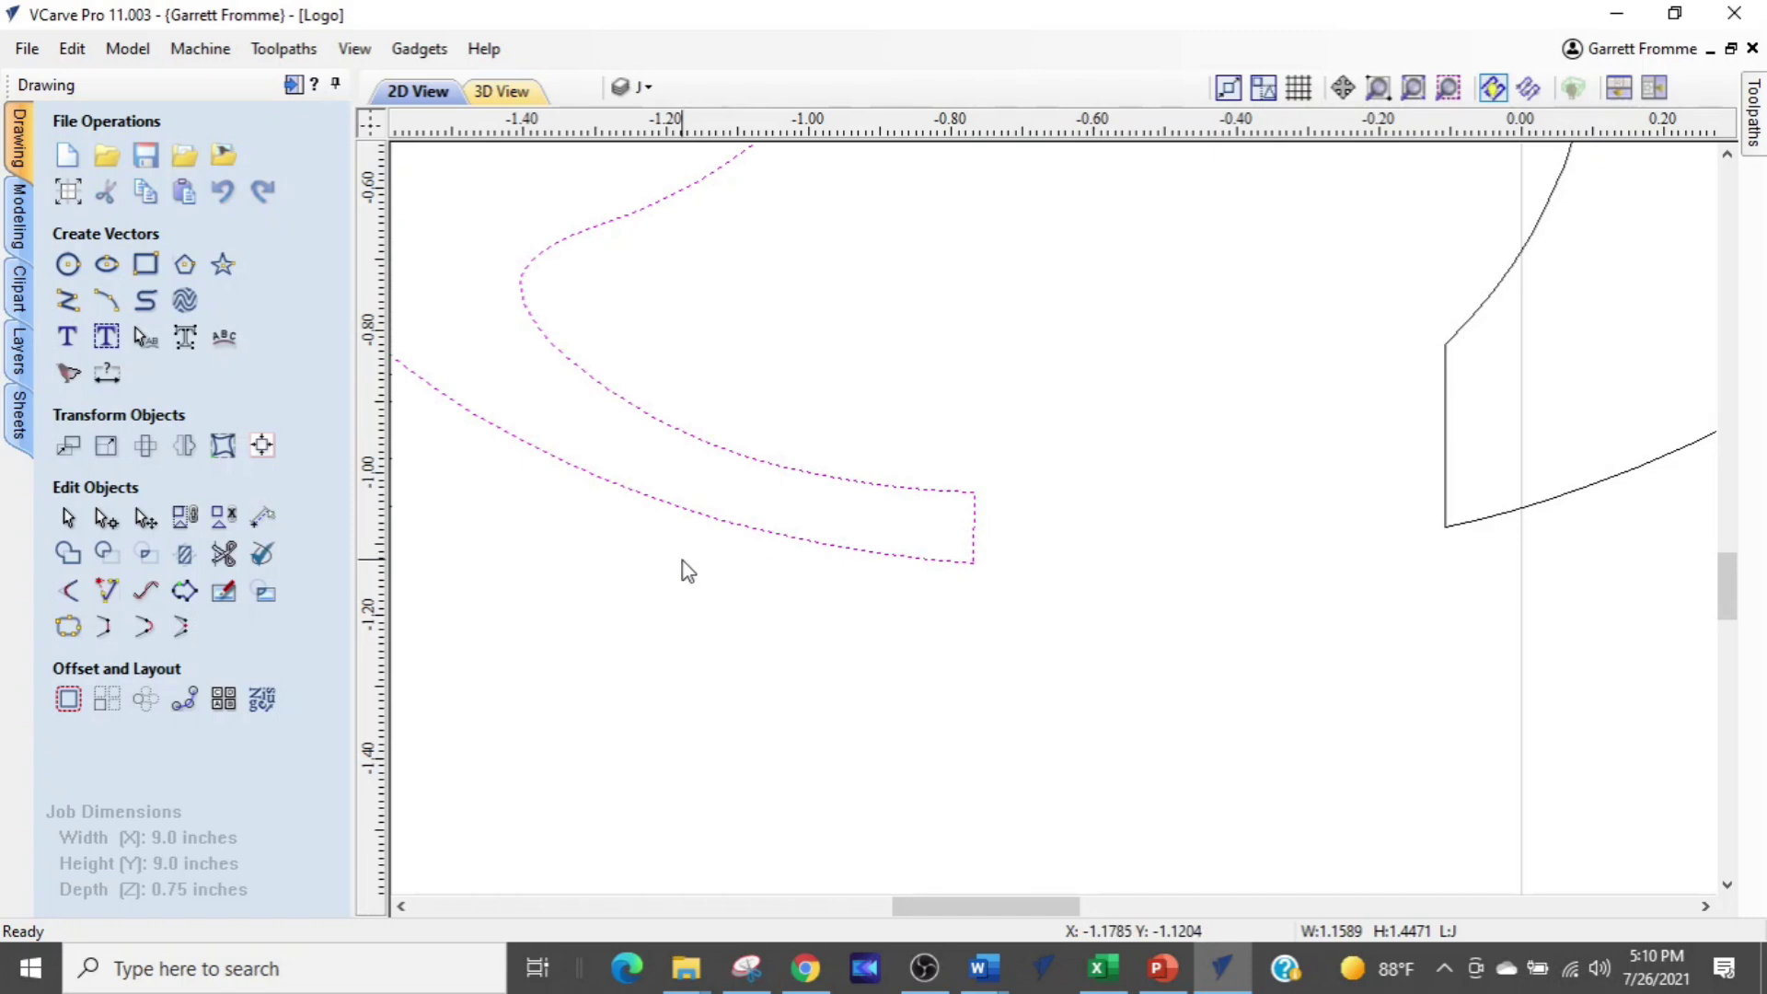
Check the selected hook vector for zero-length spans, overlaps and intersections with the Vector Validator
scroll(868, 494, down, 1)
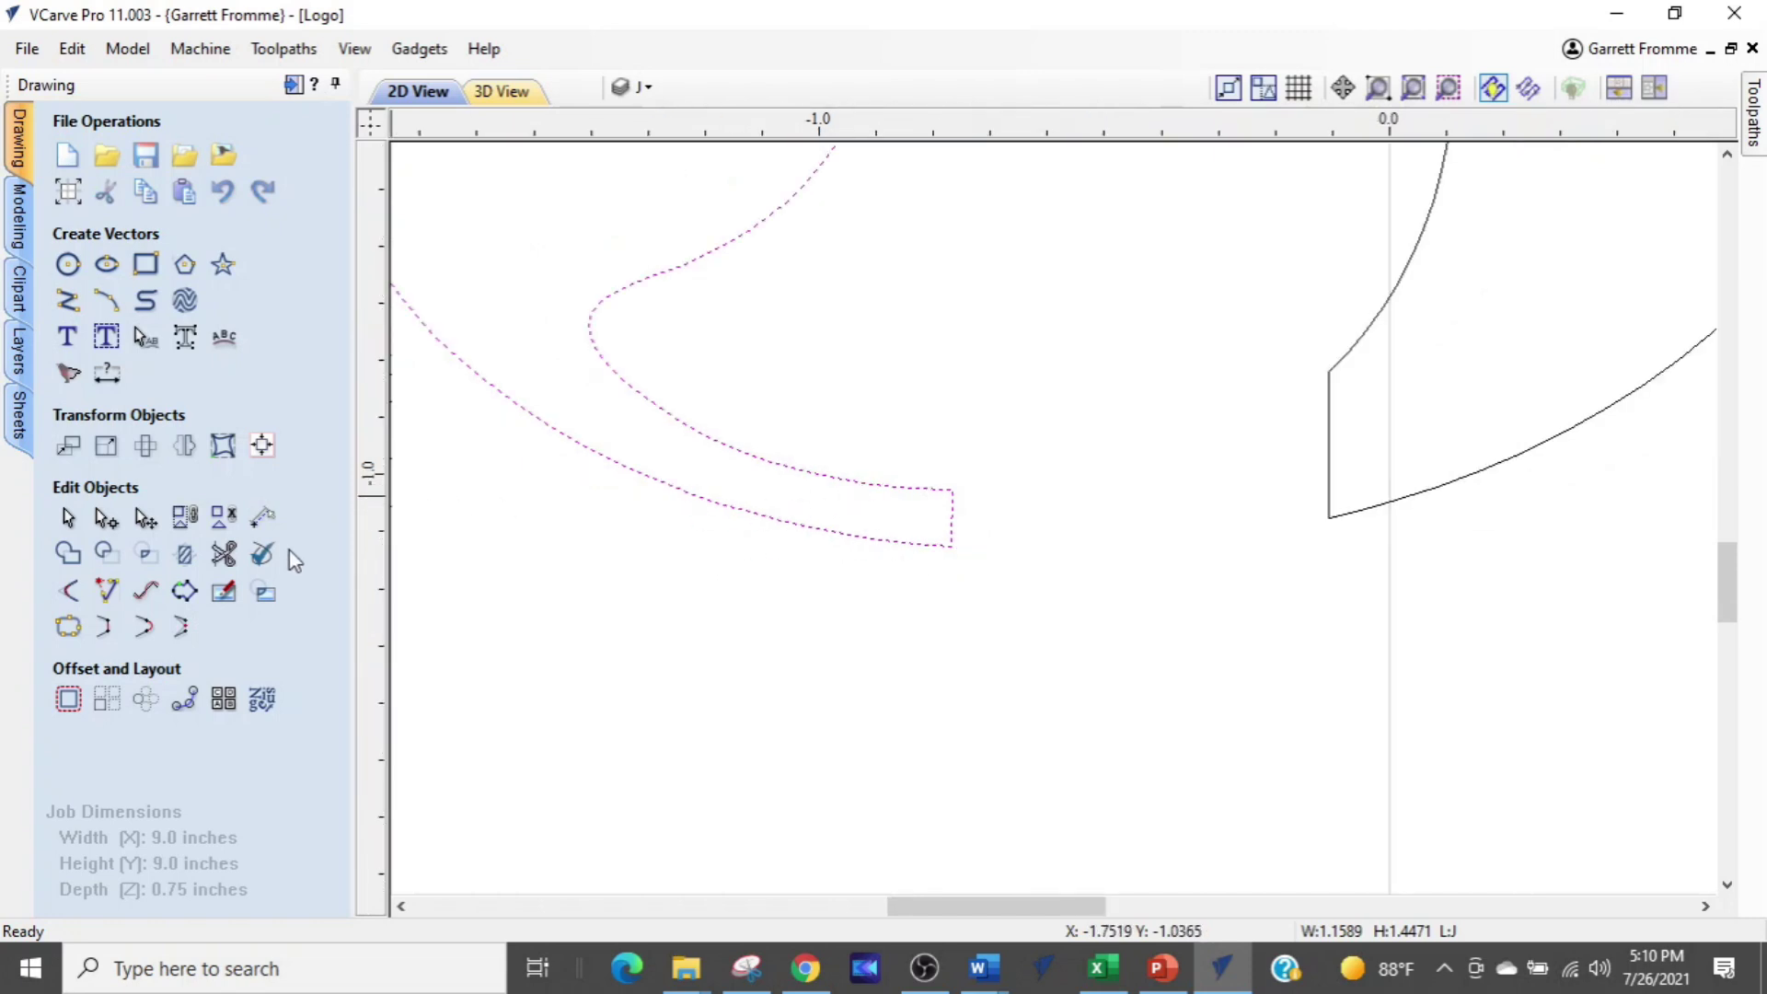
click(260, 557)
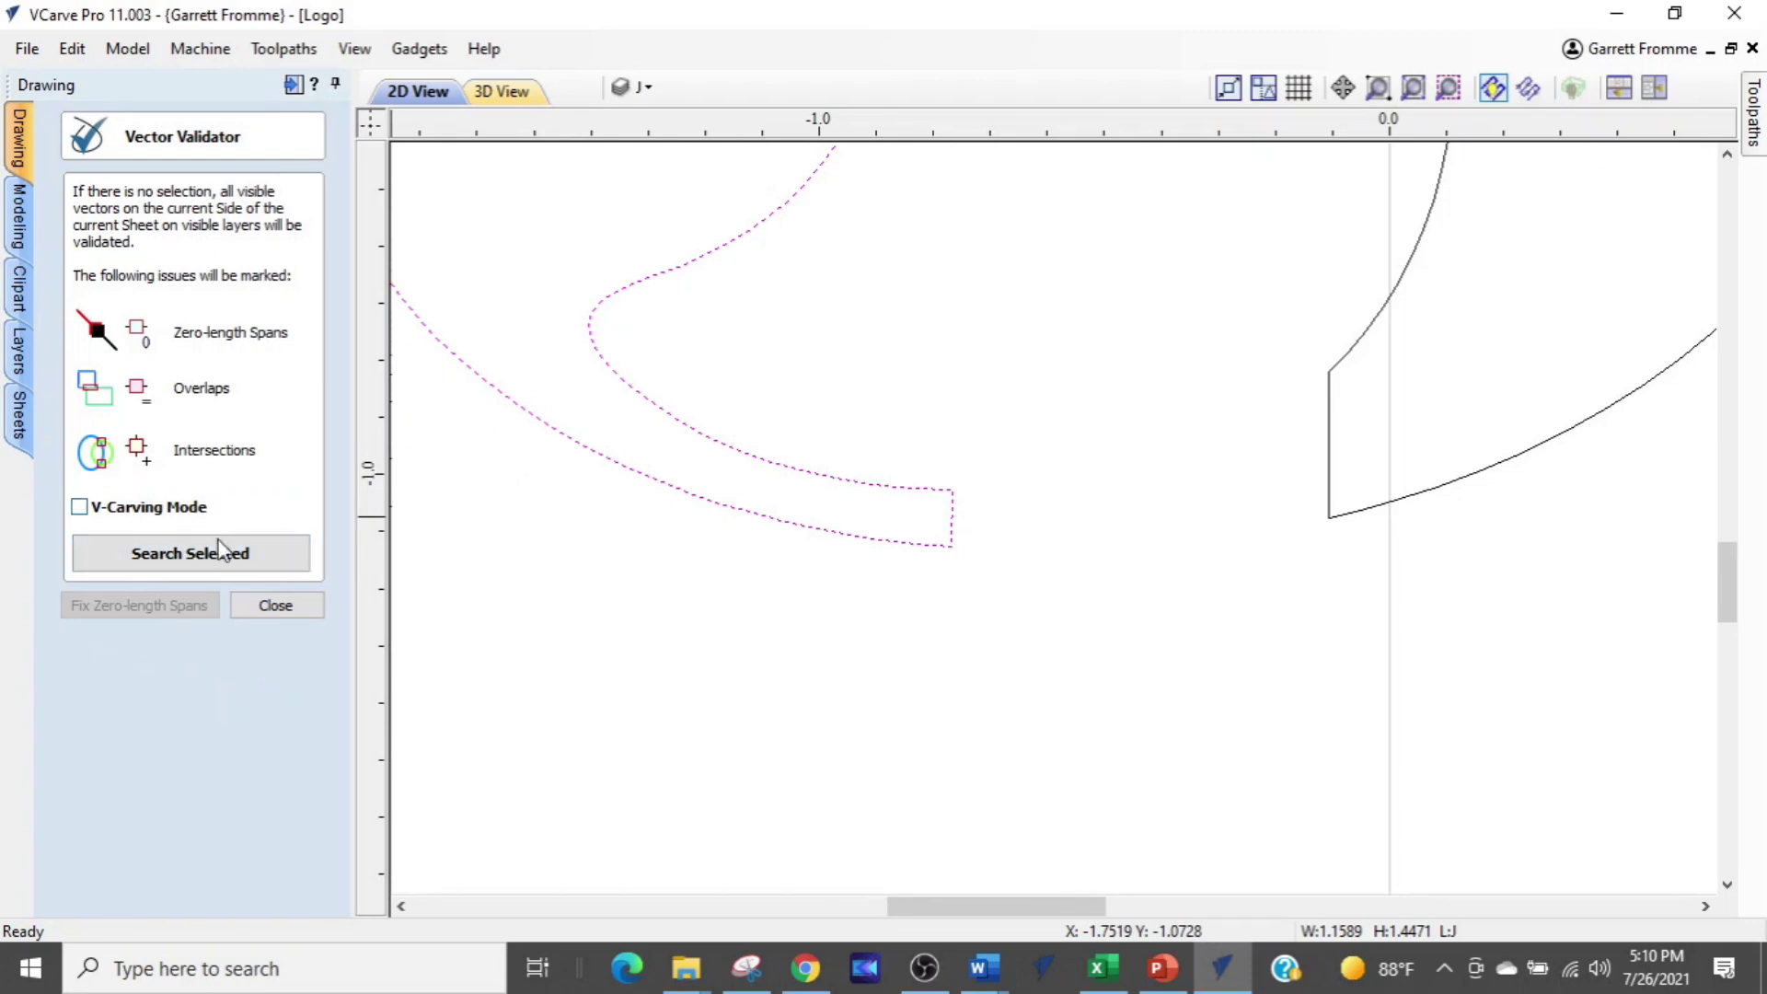
click(230, 557)
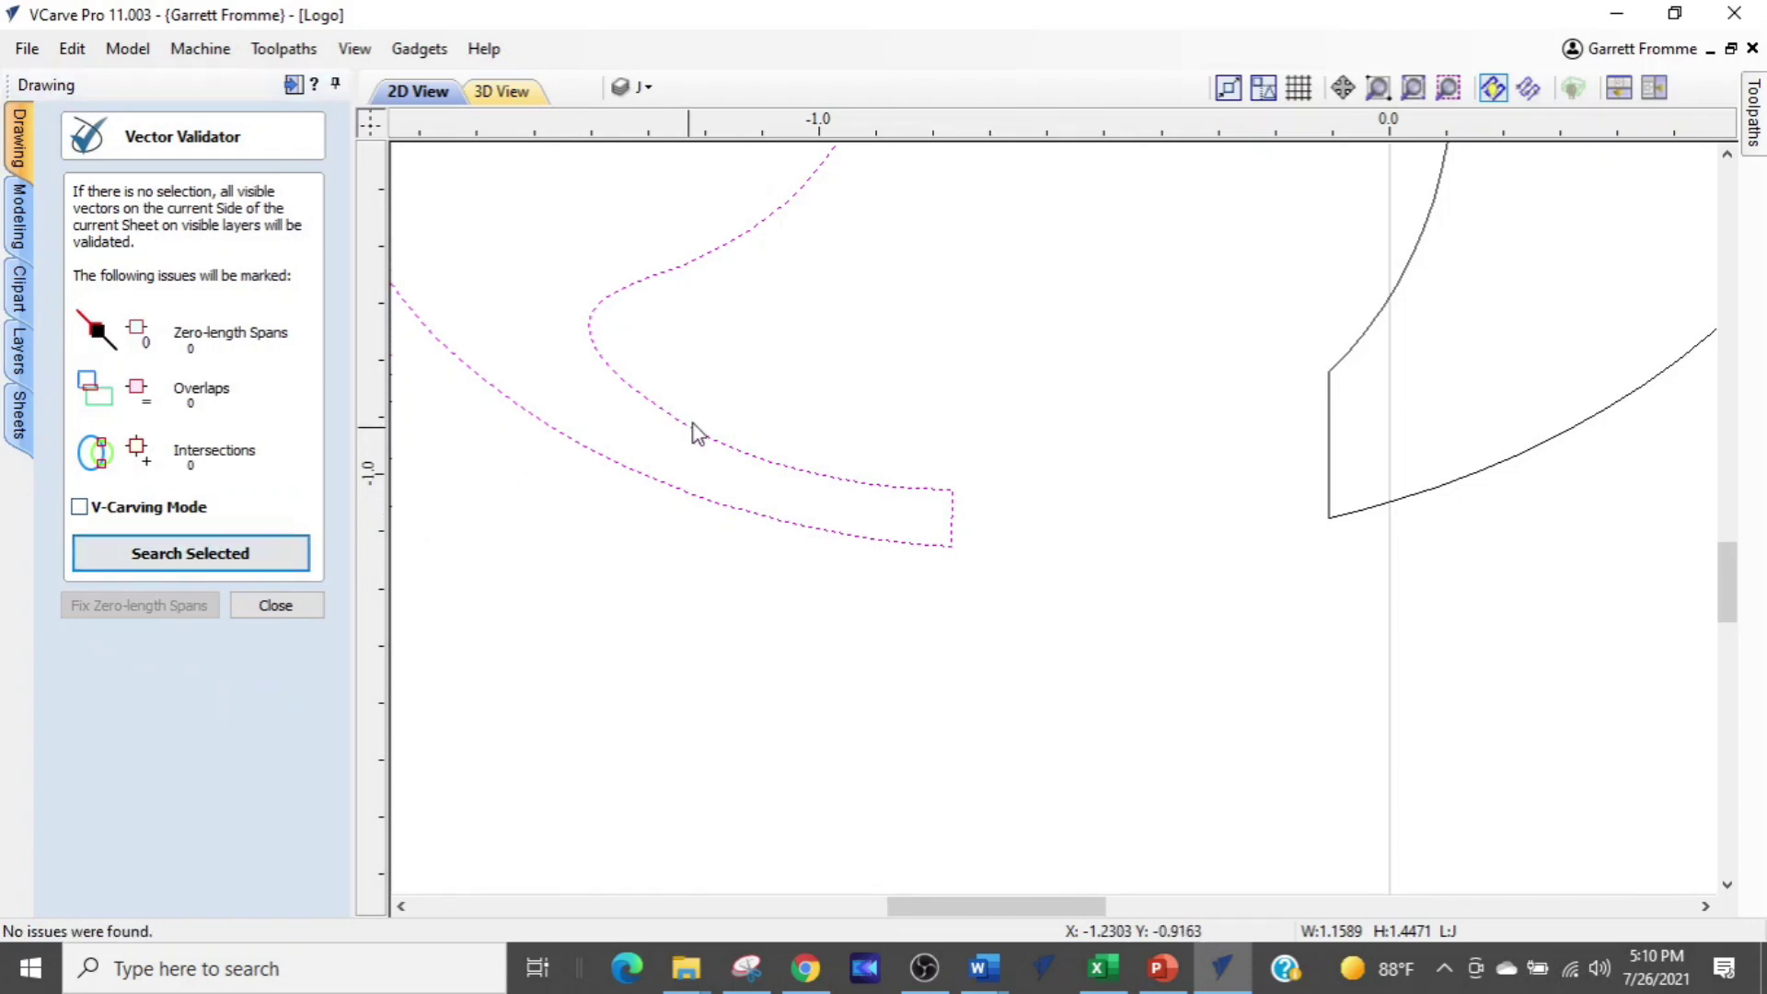
click(244, 613)
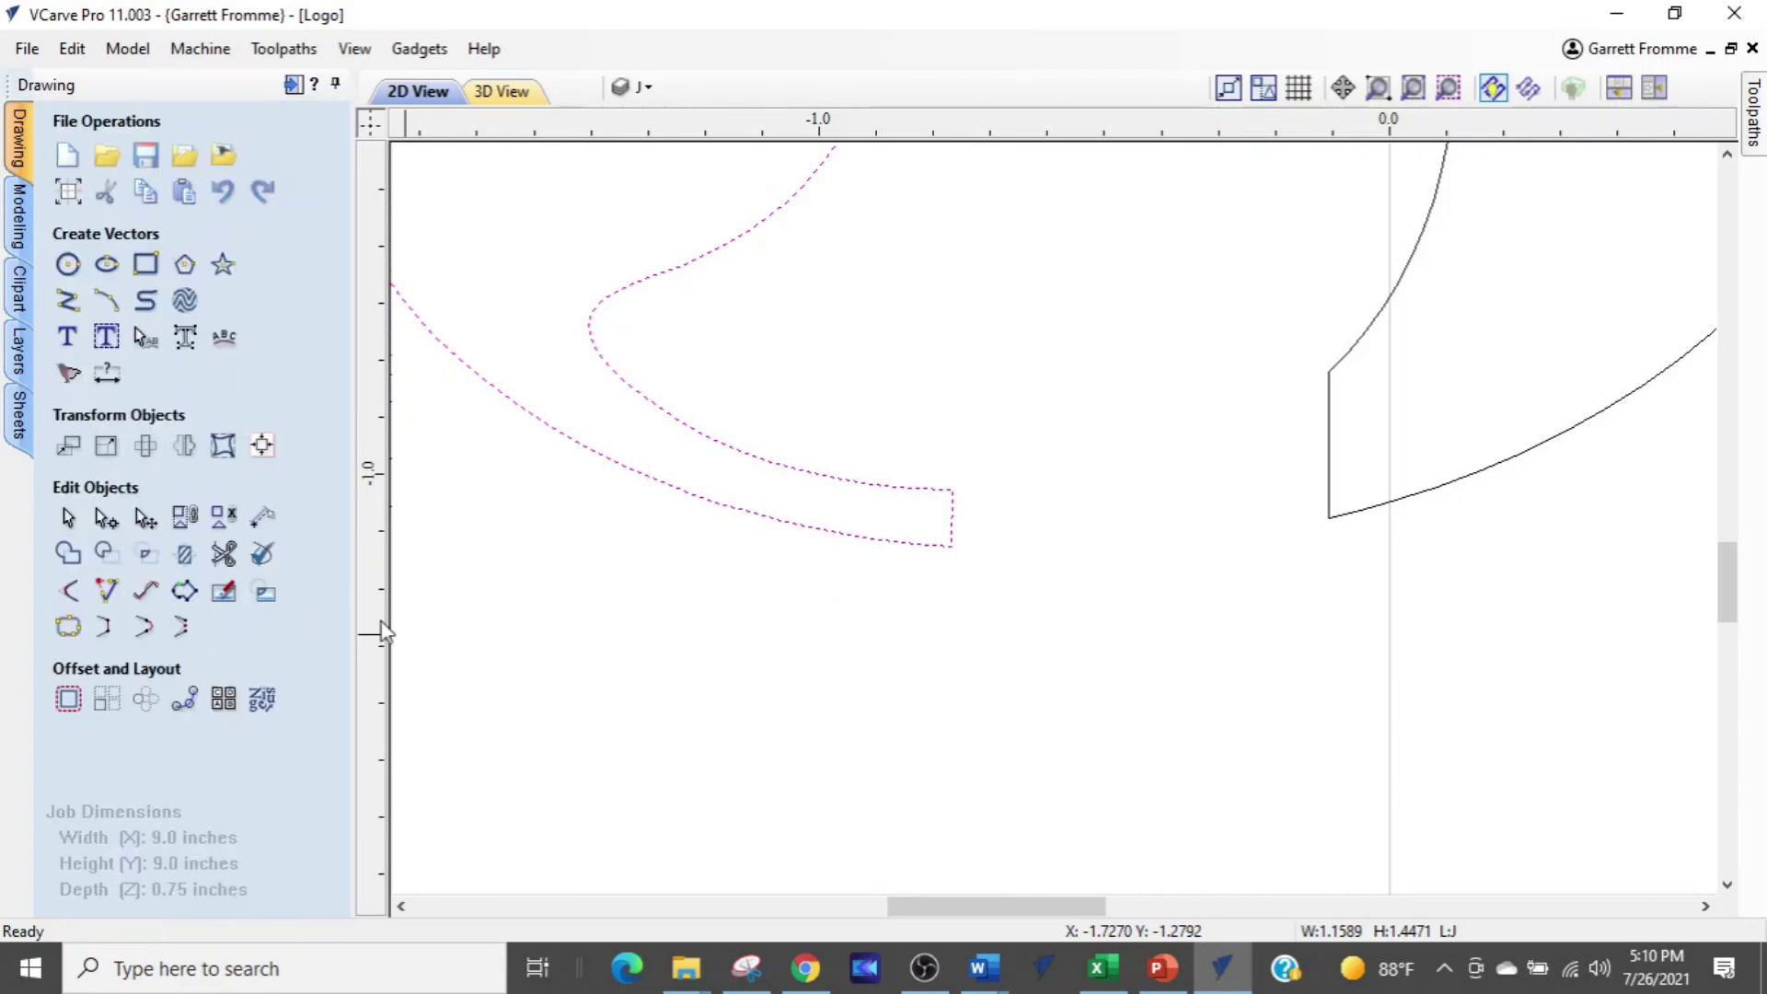
Join the J's stem outline with its closing line into one closed vector, and select it to check
scroll(753, 670, down, 3)
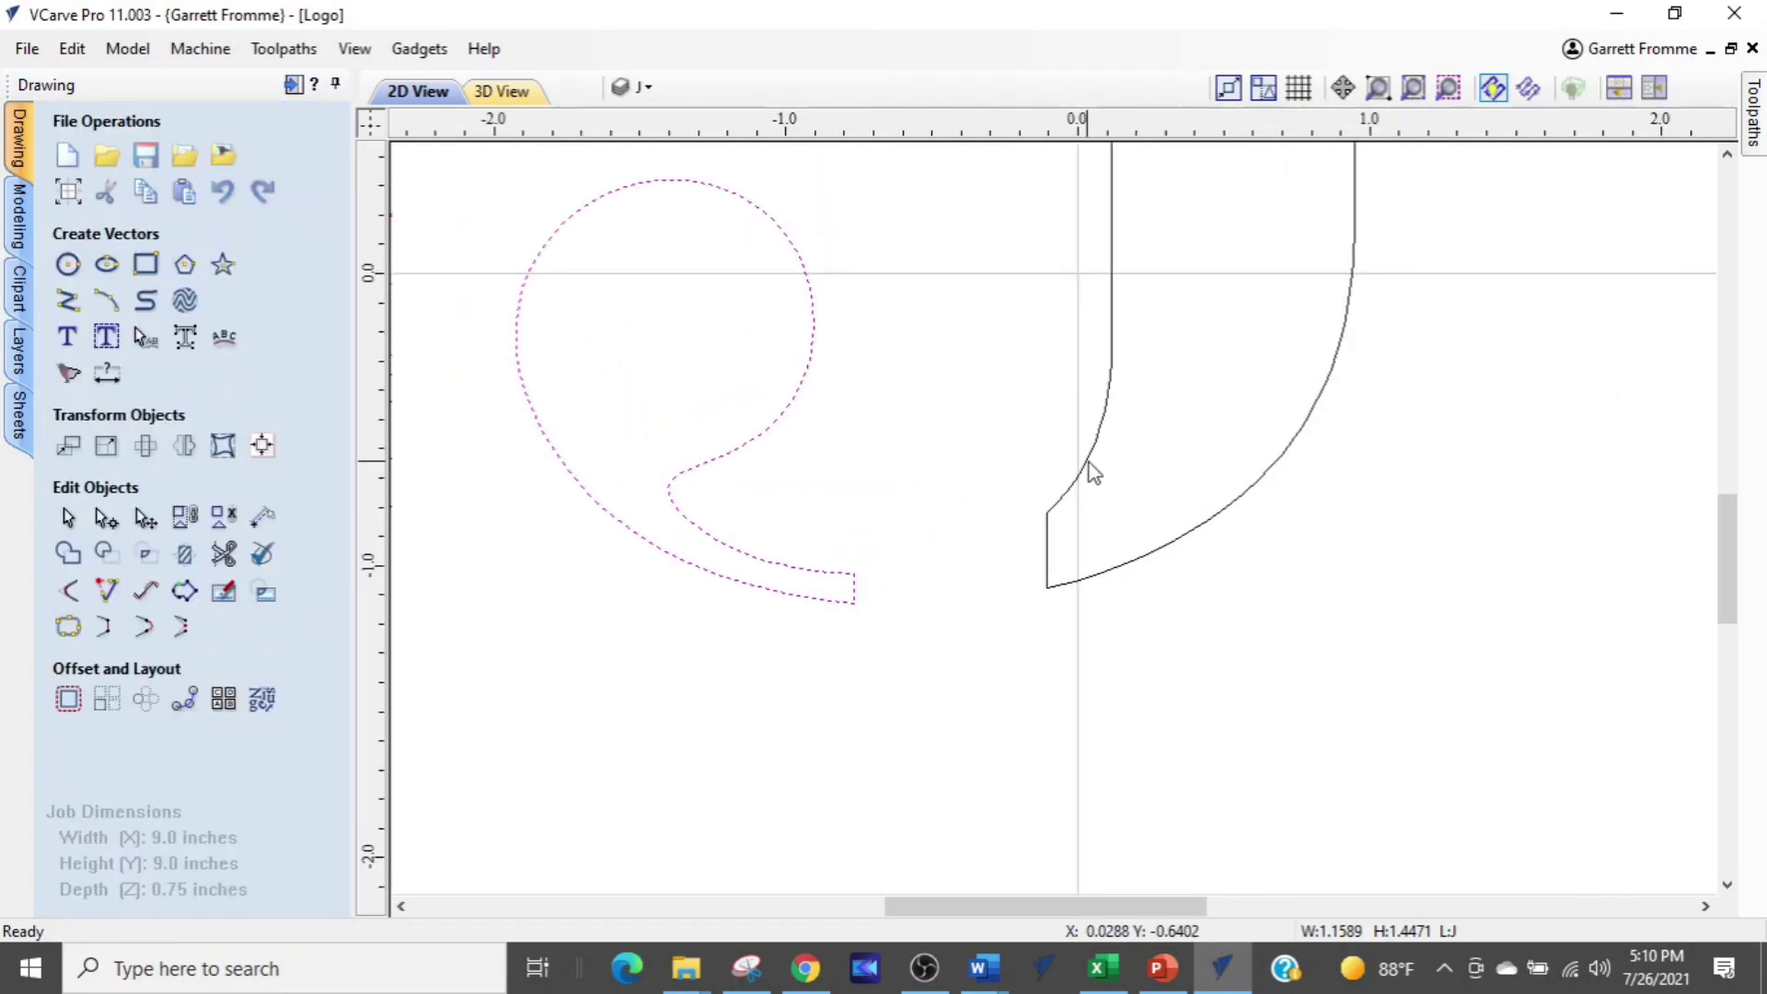
click(1095, 452)
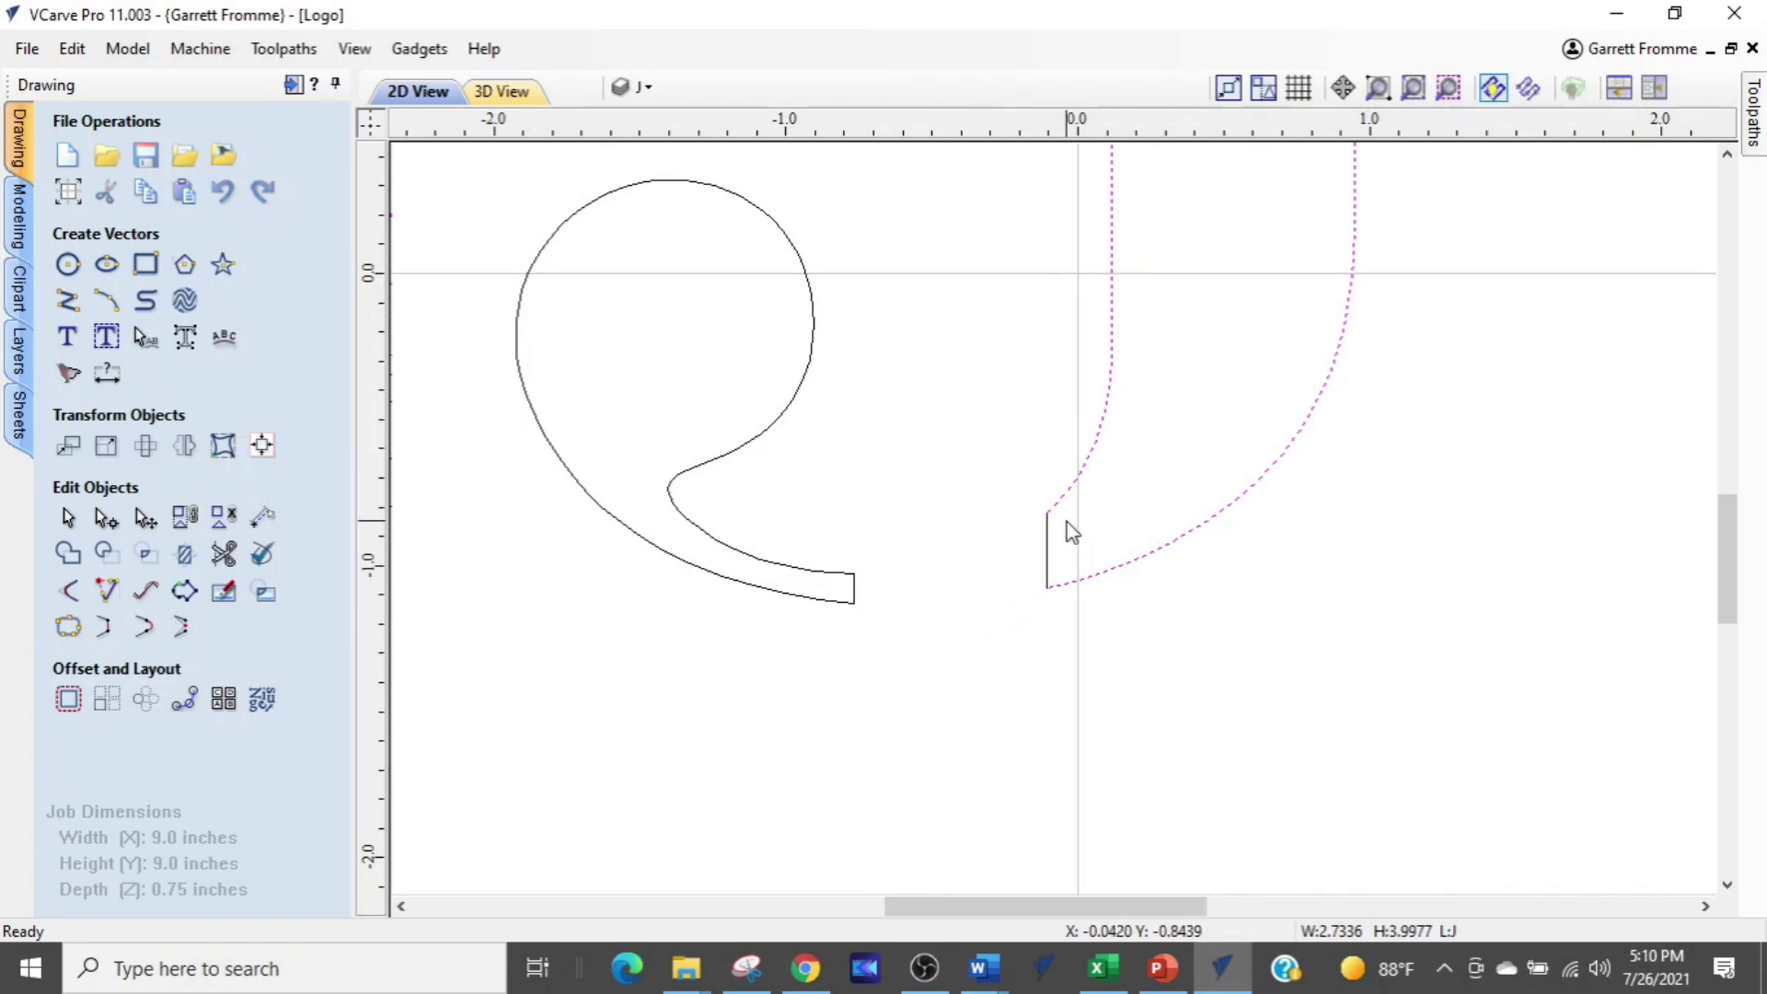
click(106, 627)
scroll(621, 771, down, 3)
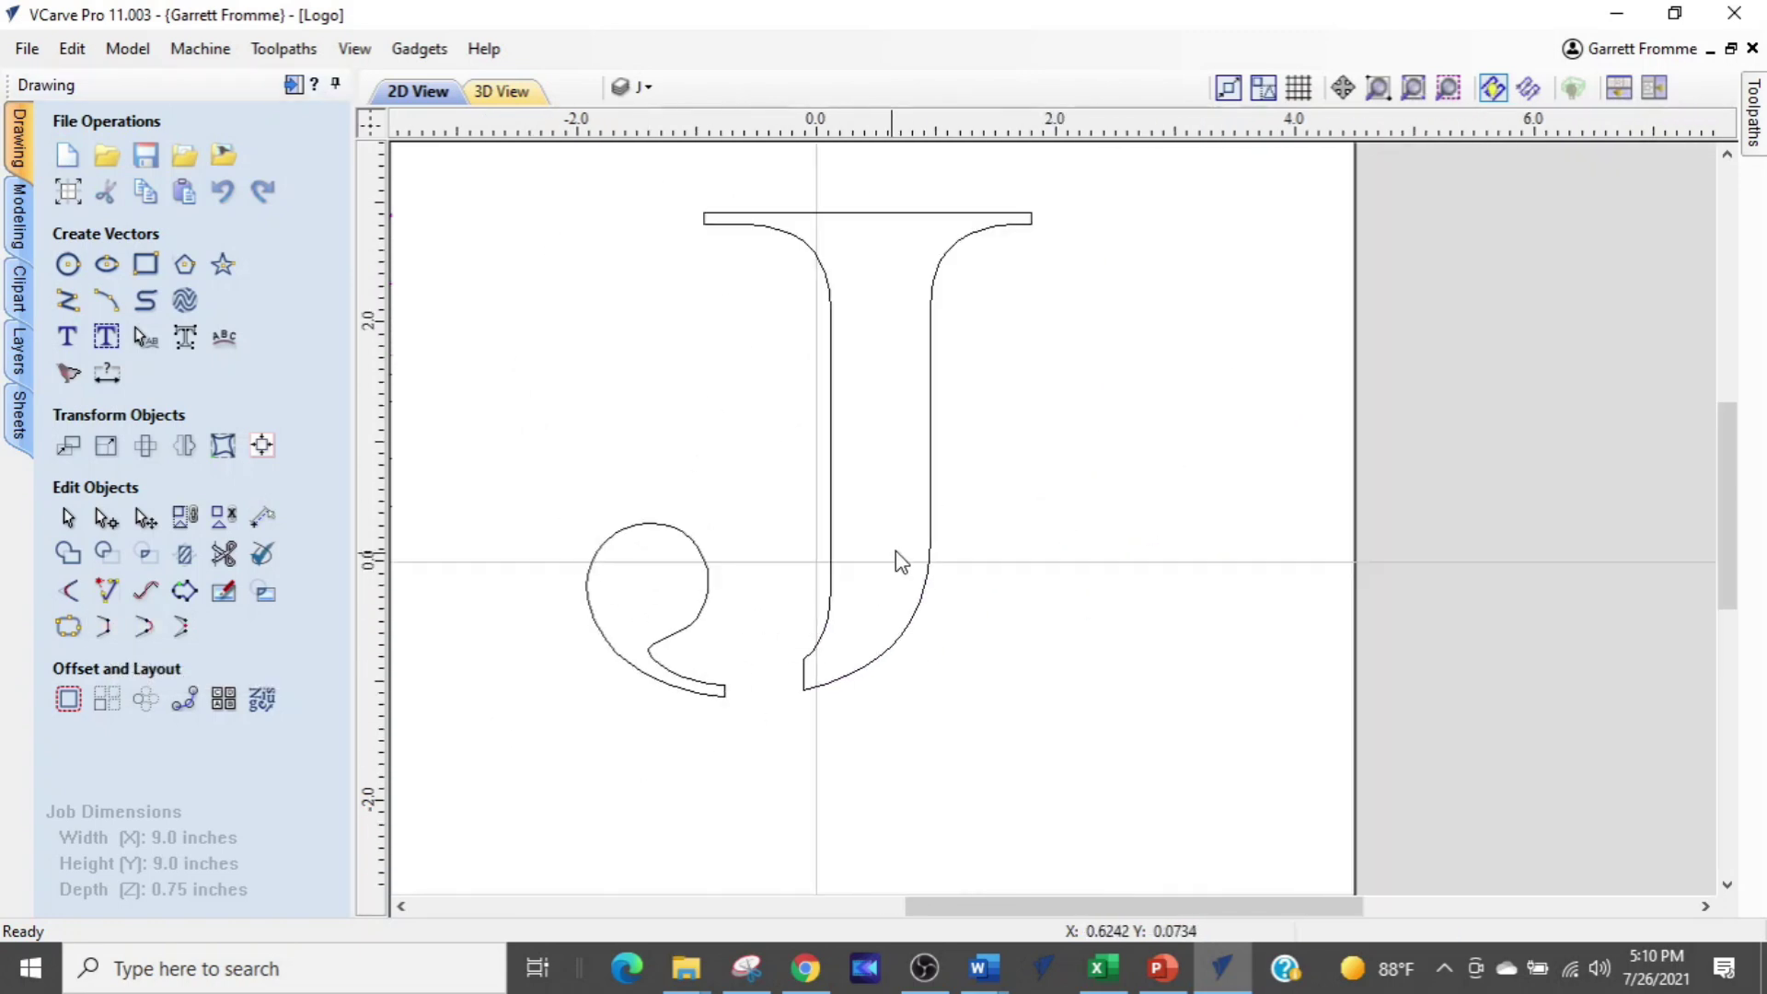
click(927, 543)
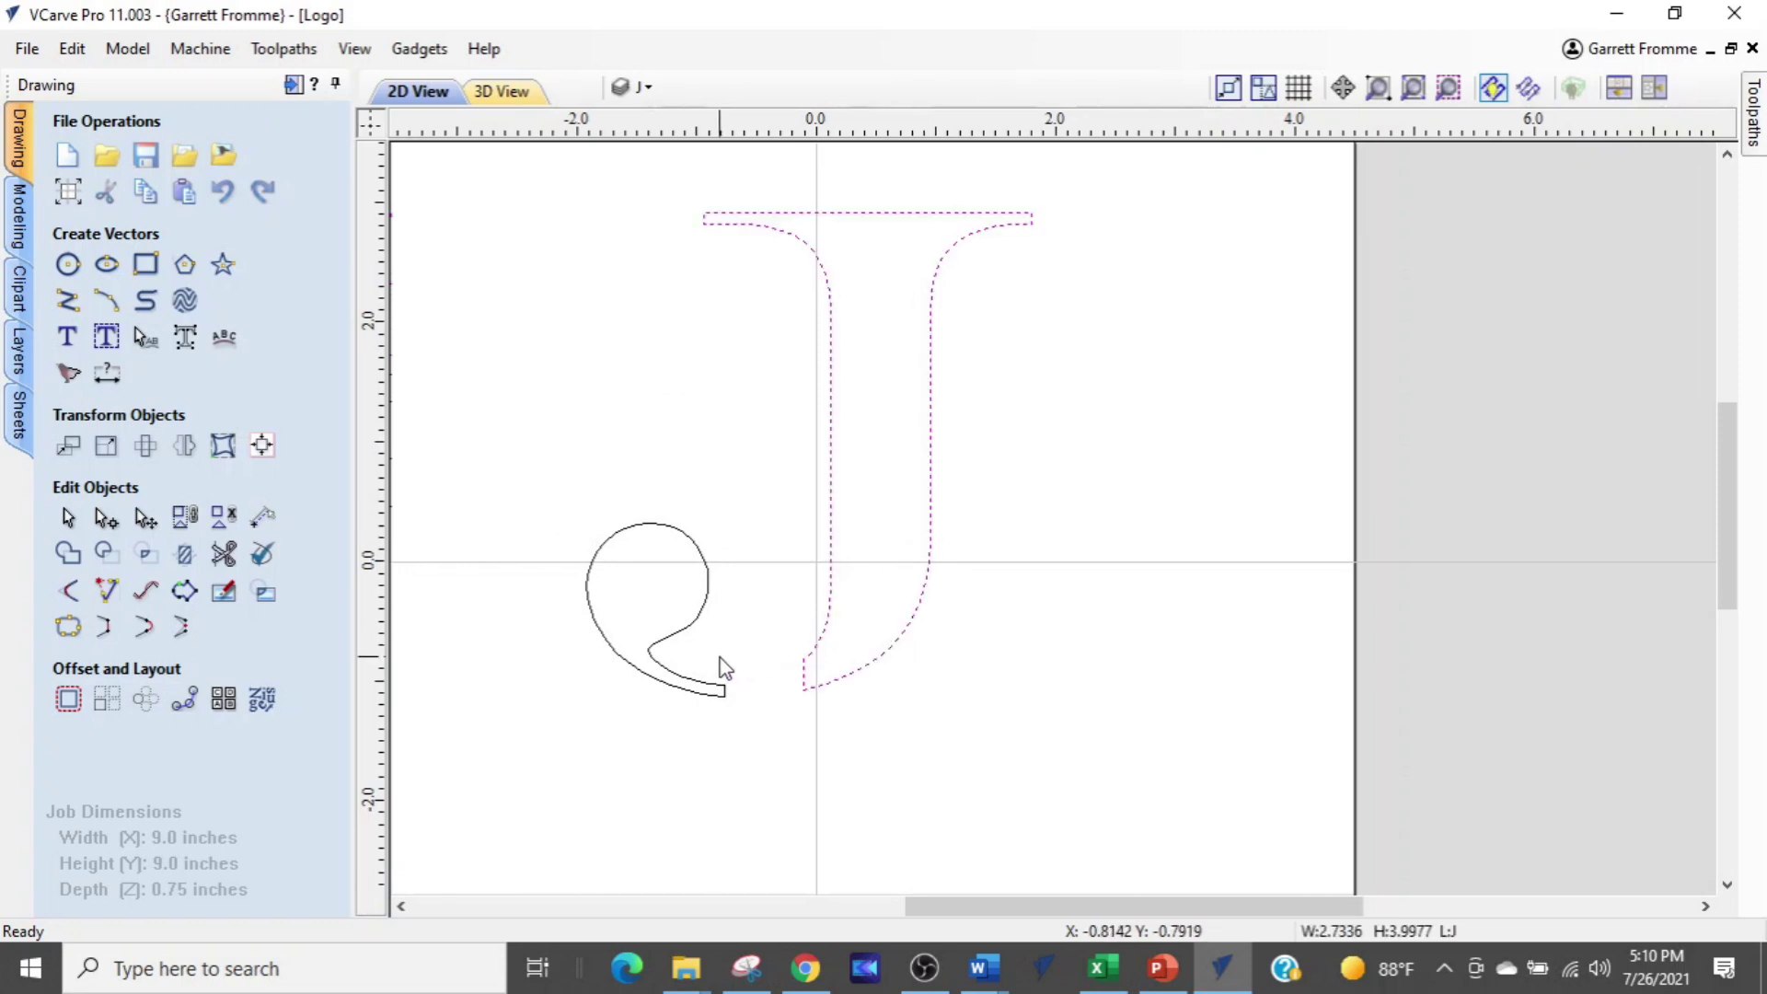
click(763, 586)
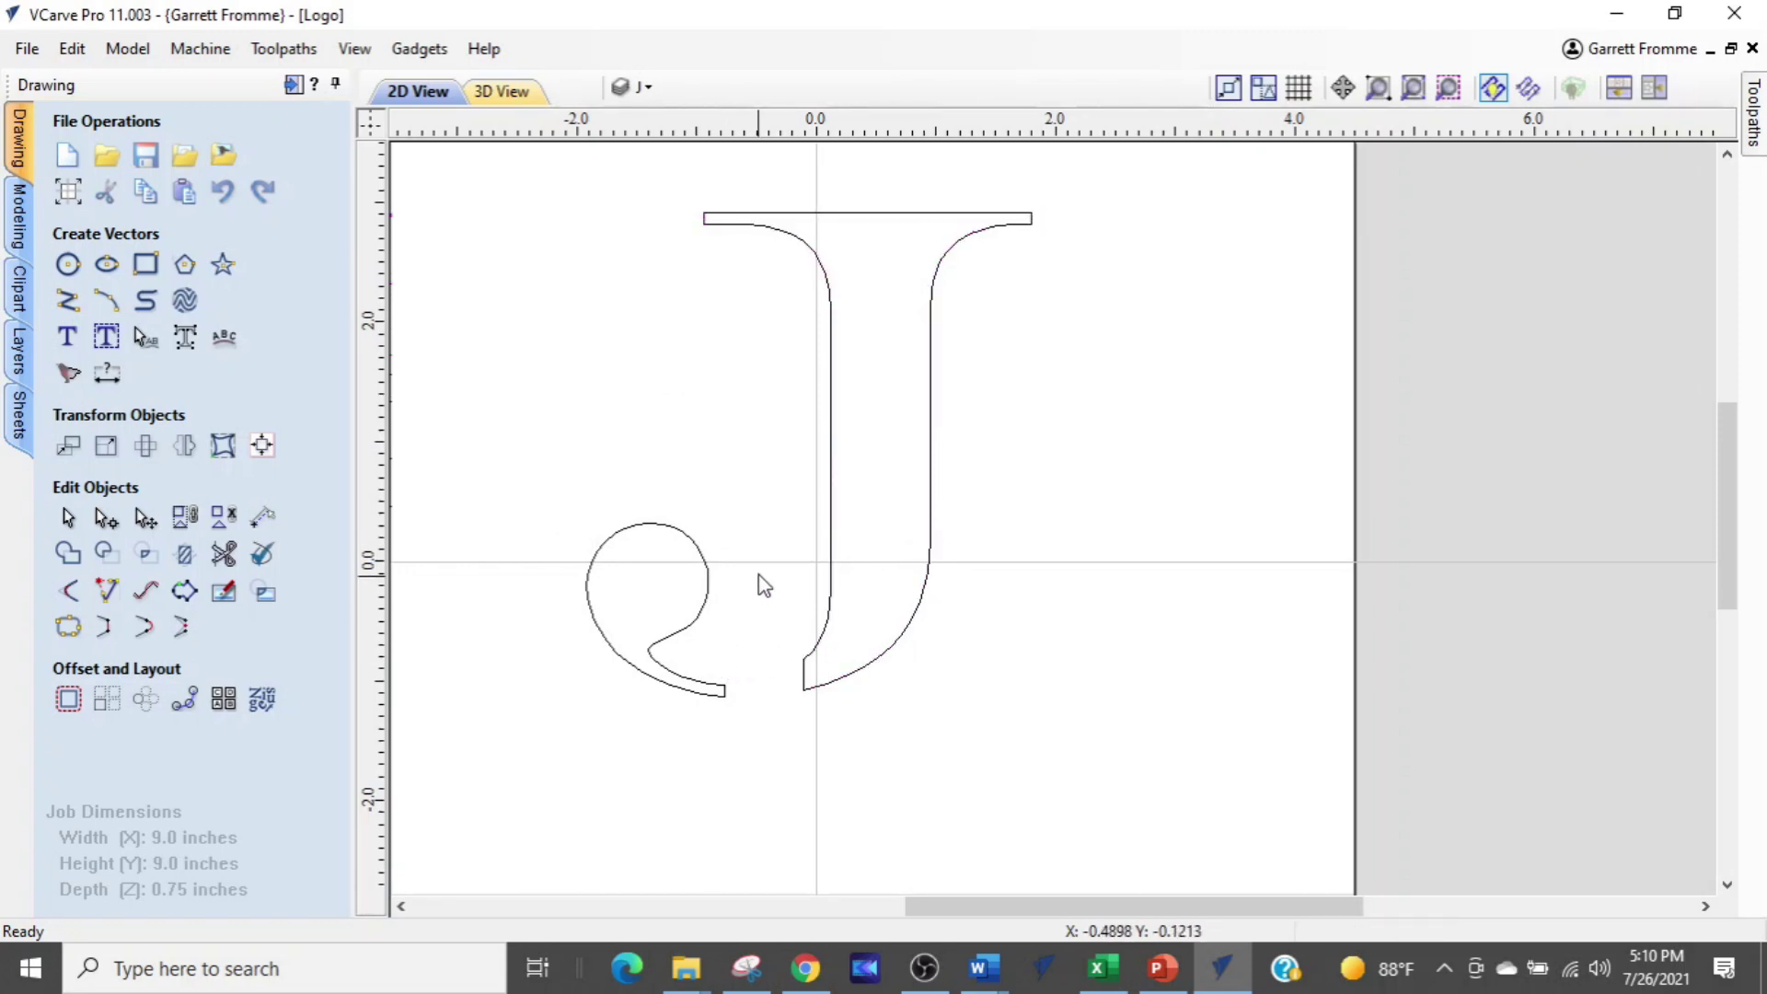
Show the D layer together with J to compare the letters, and hide both layers
click(664, 88)
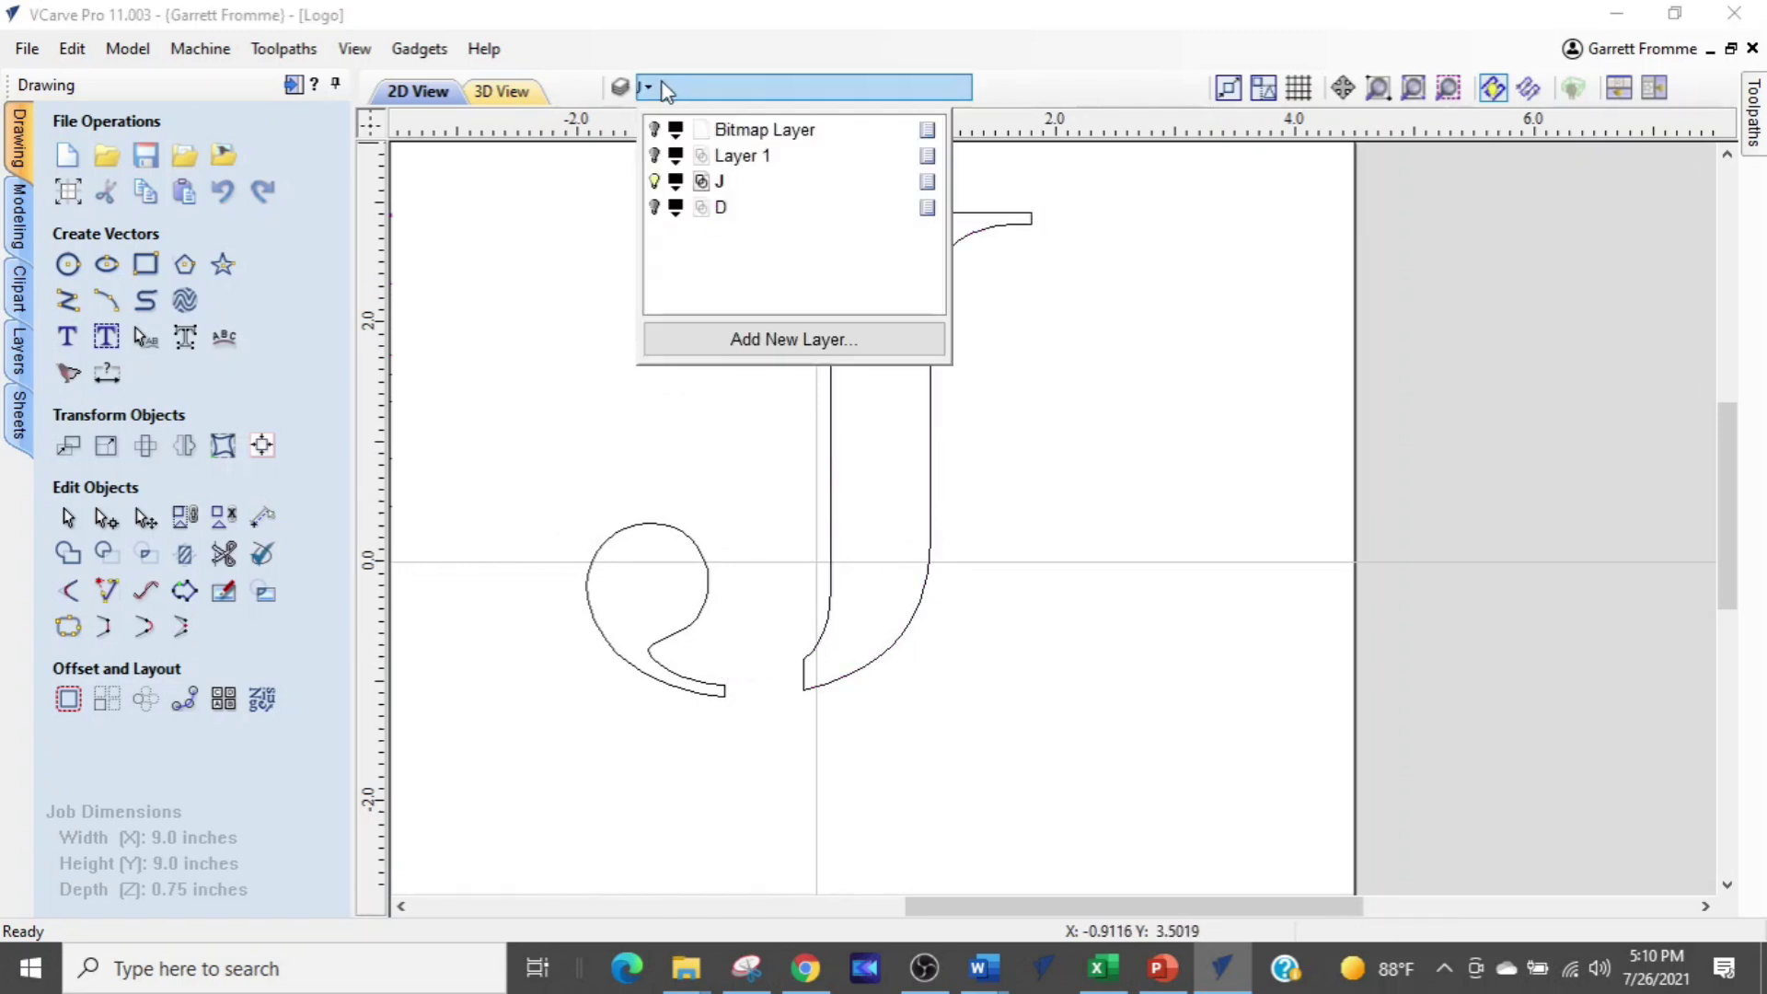
click(654, 206)
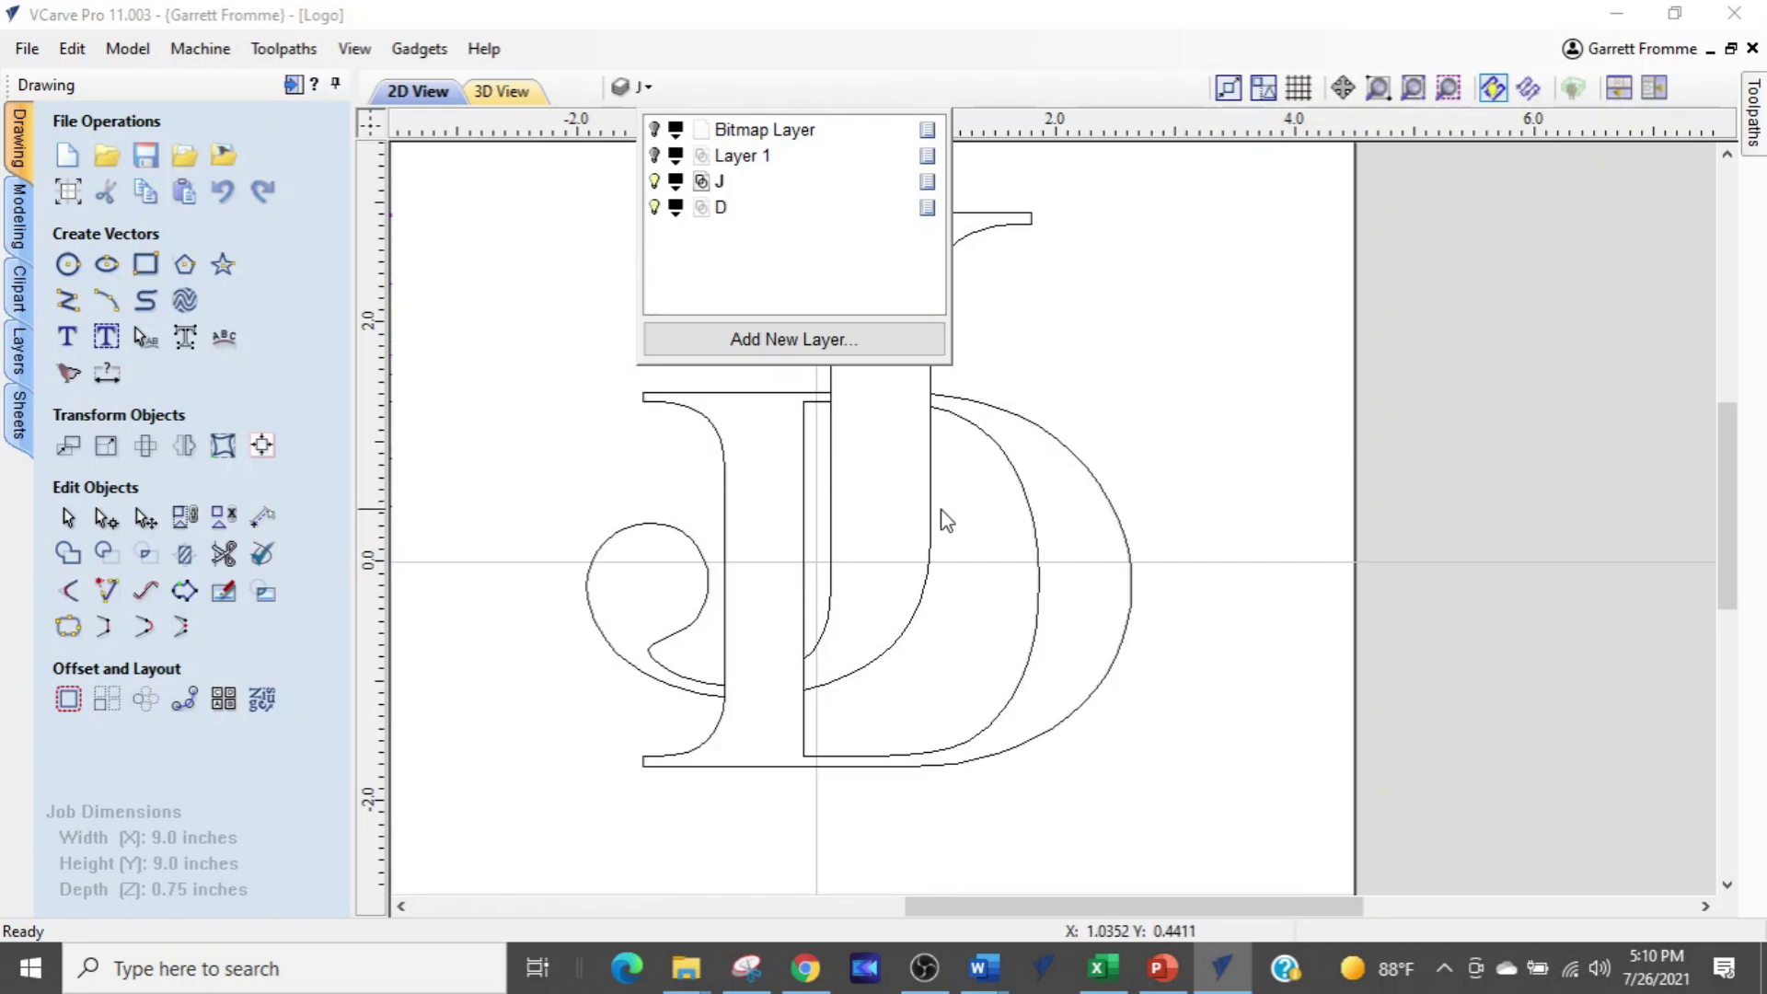
click(676, 89)
click(655, 181)
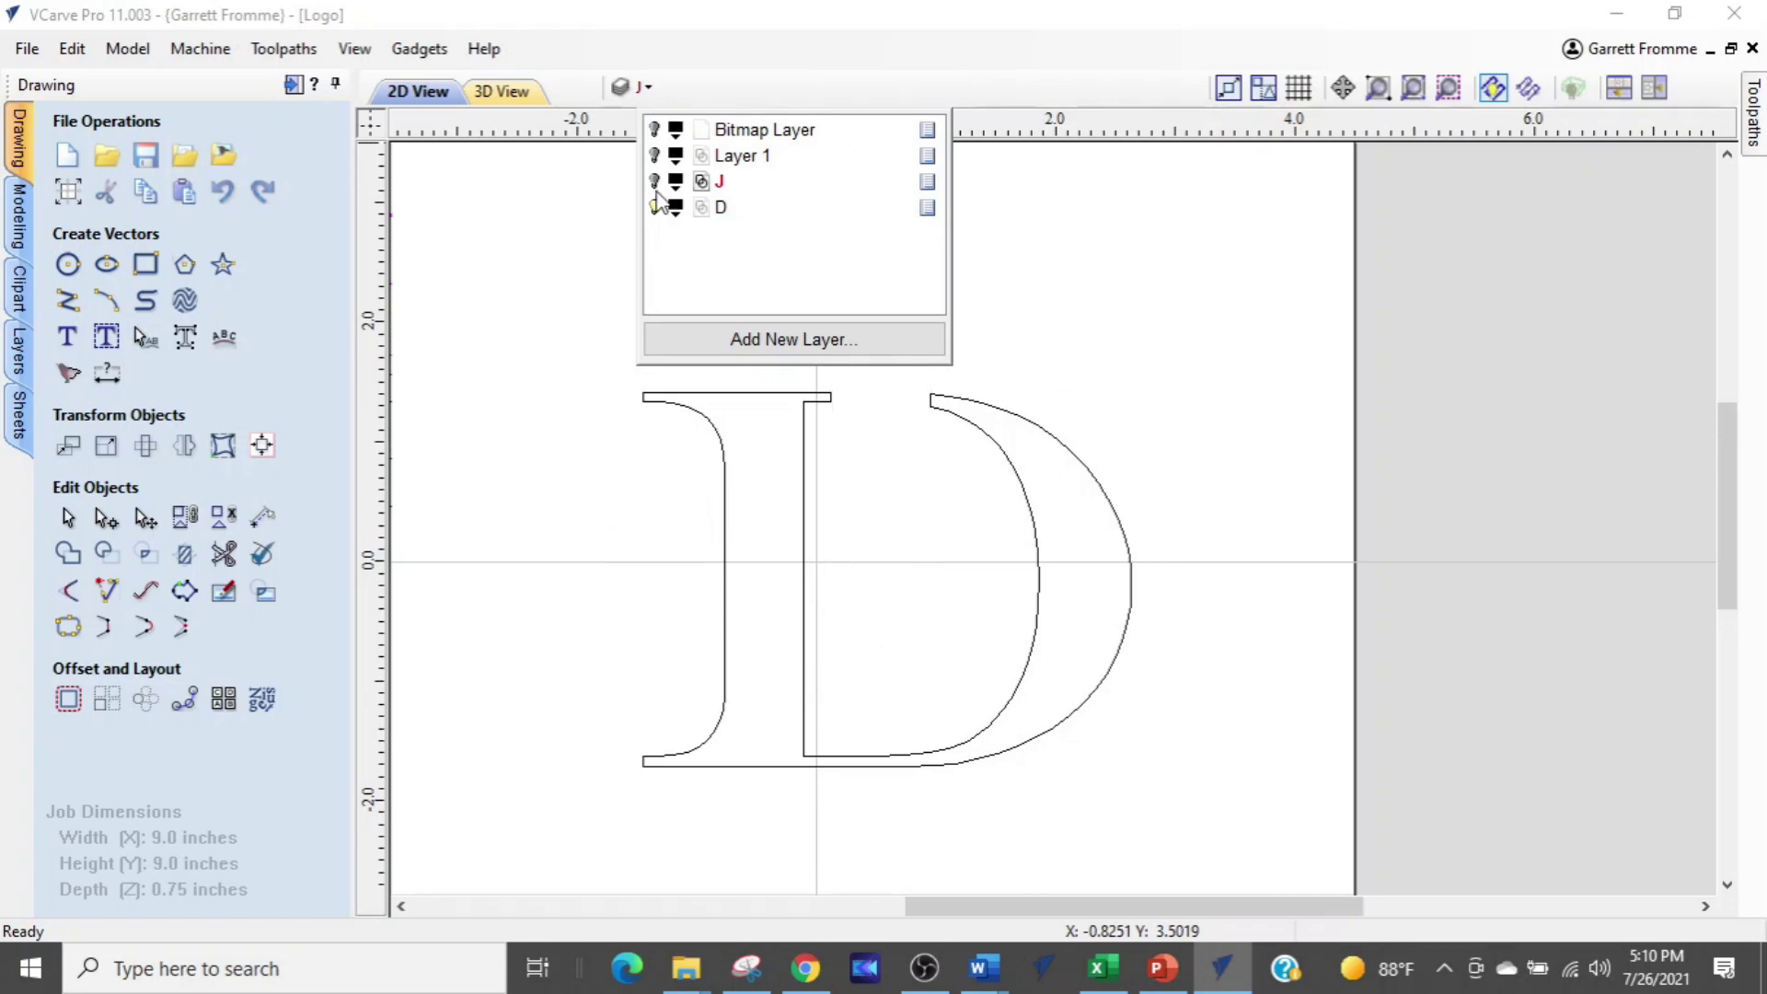
click(655, 206)
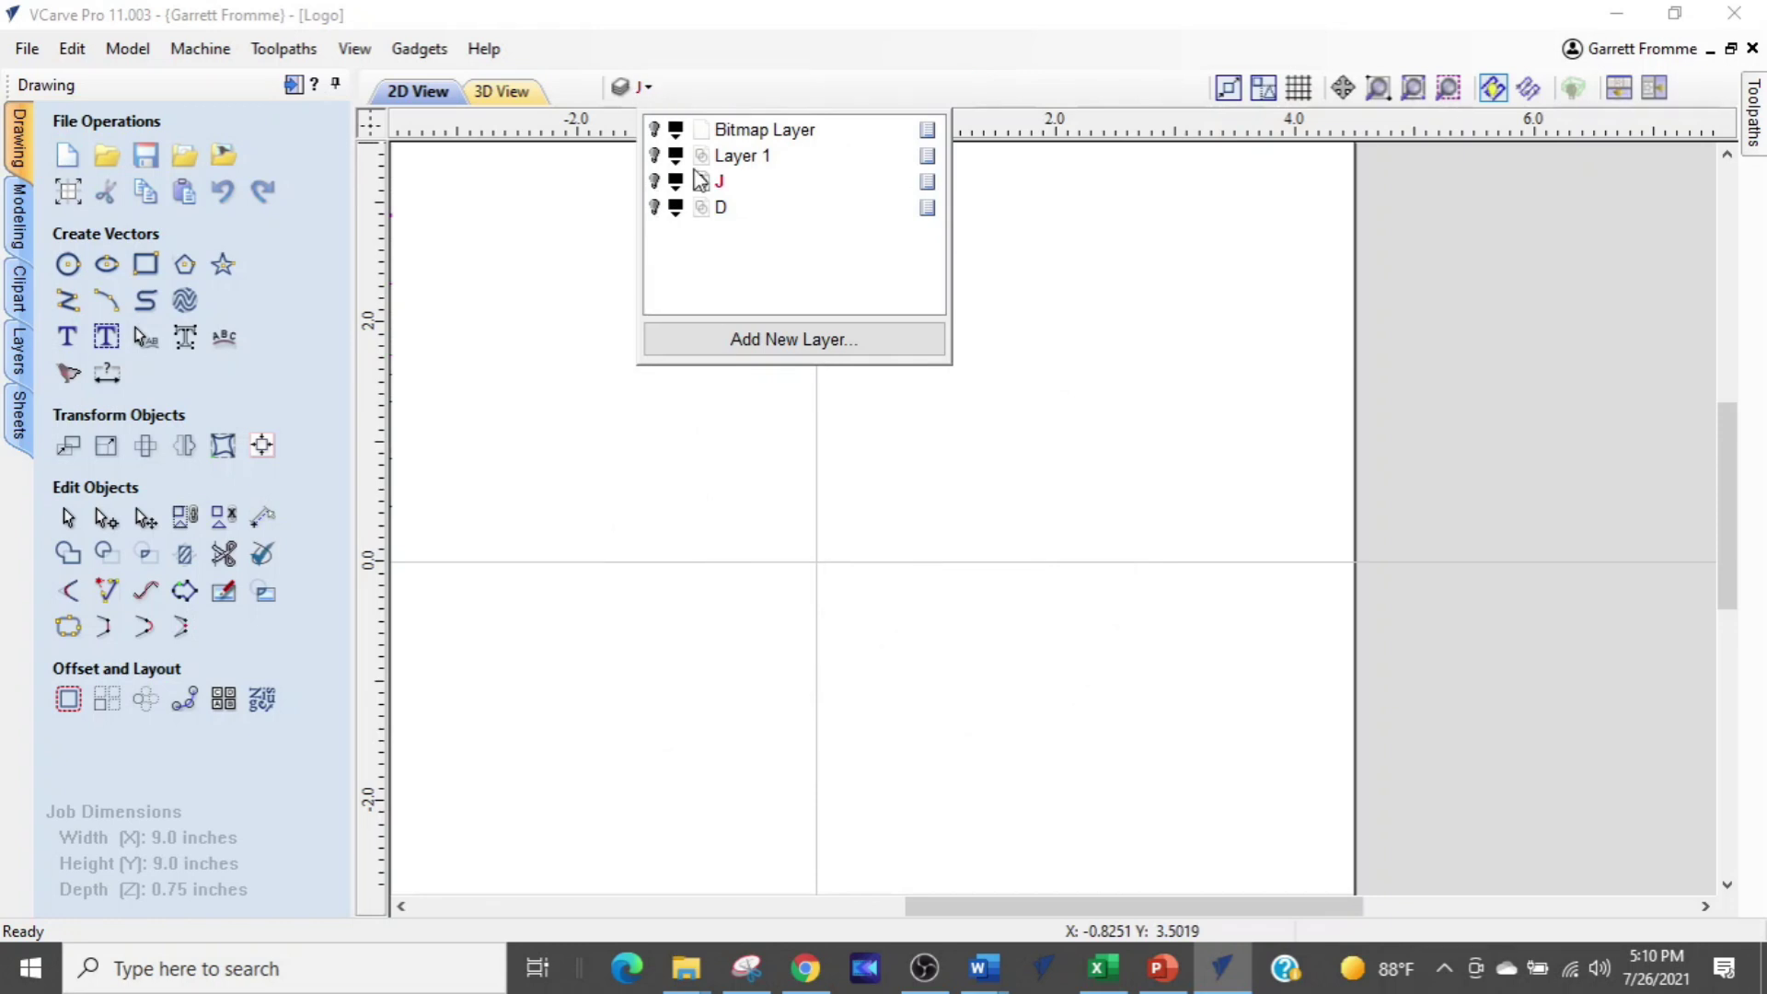
Make Layer 1 the active layer and turn on its visibility to view the whole original logo
click(759, 162)
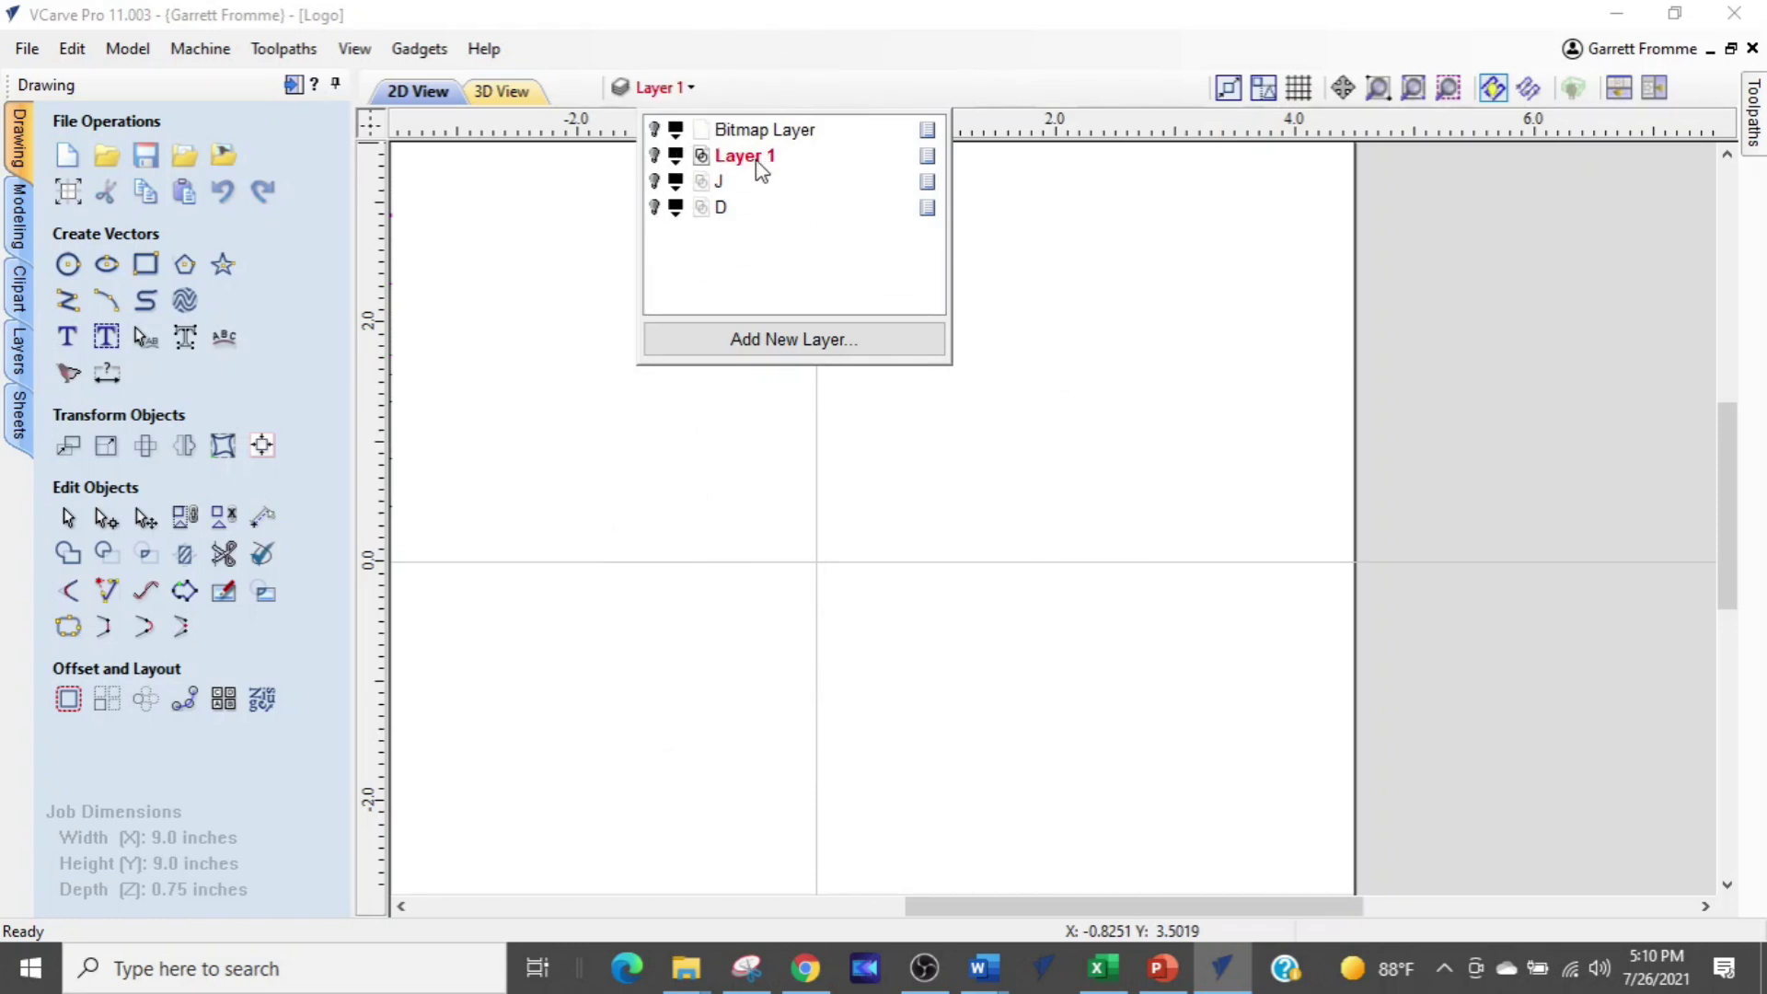
click(654, 157)
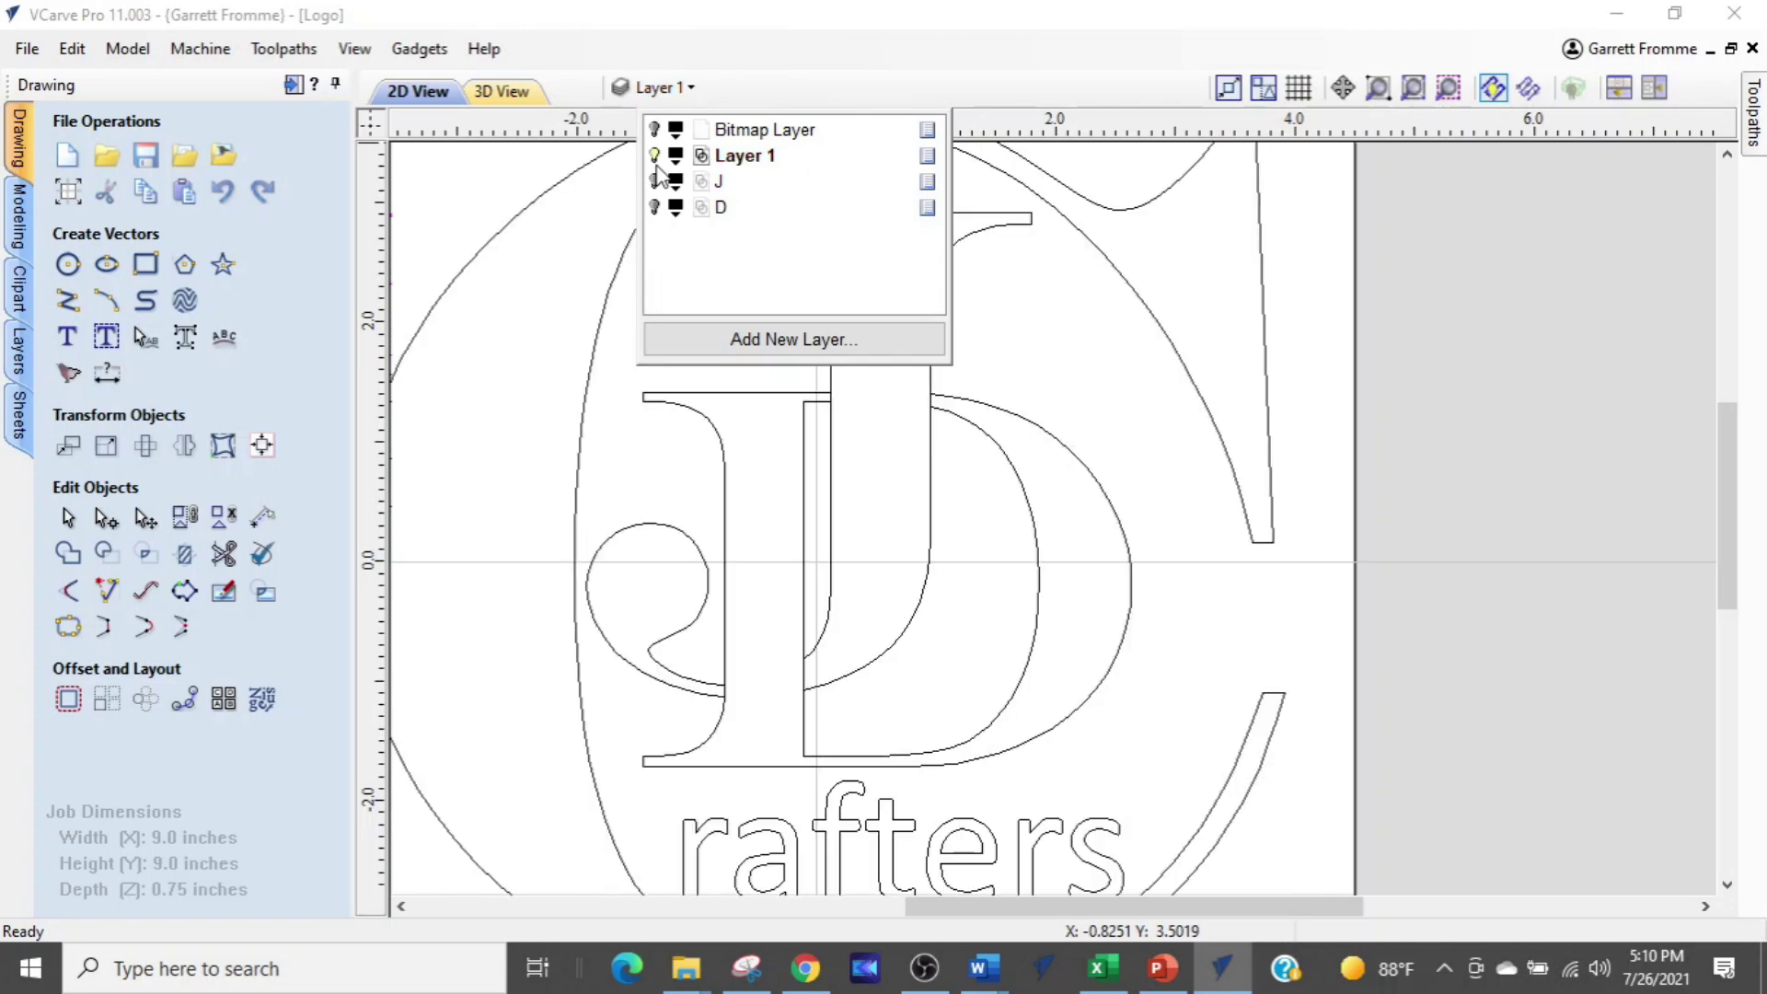
double_click(740, 160)
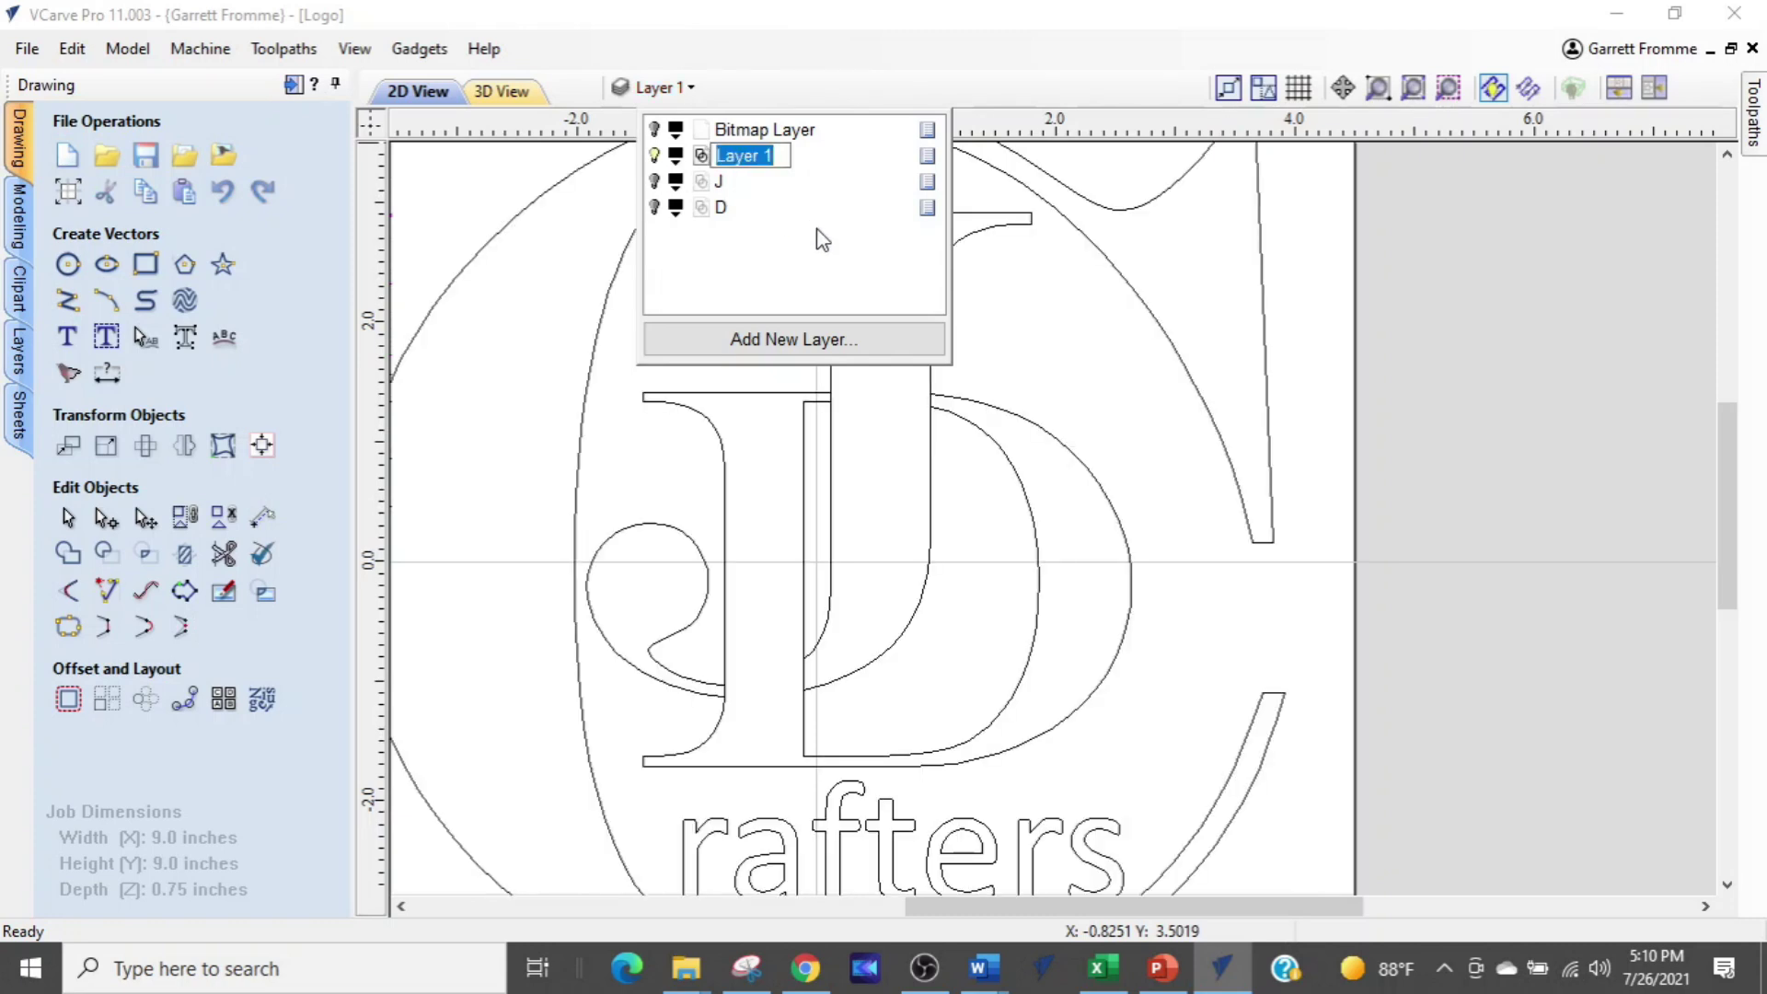
click(821, 285)
scroll(1013, 497, down, 4)
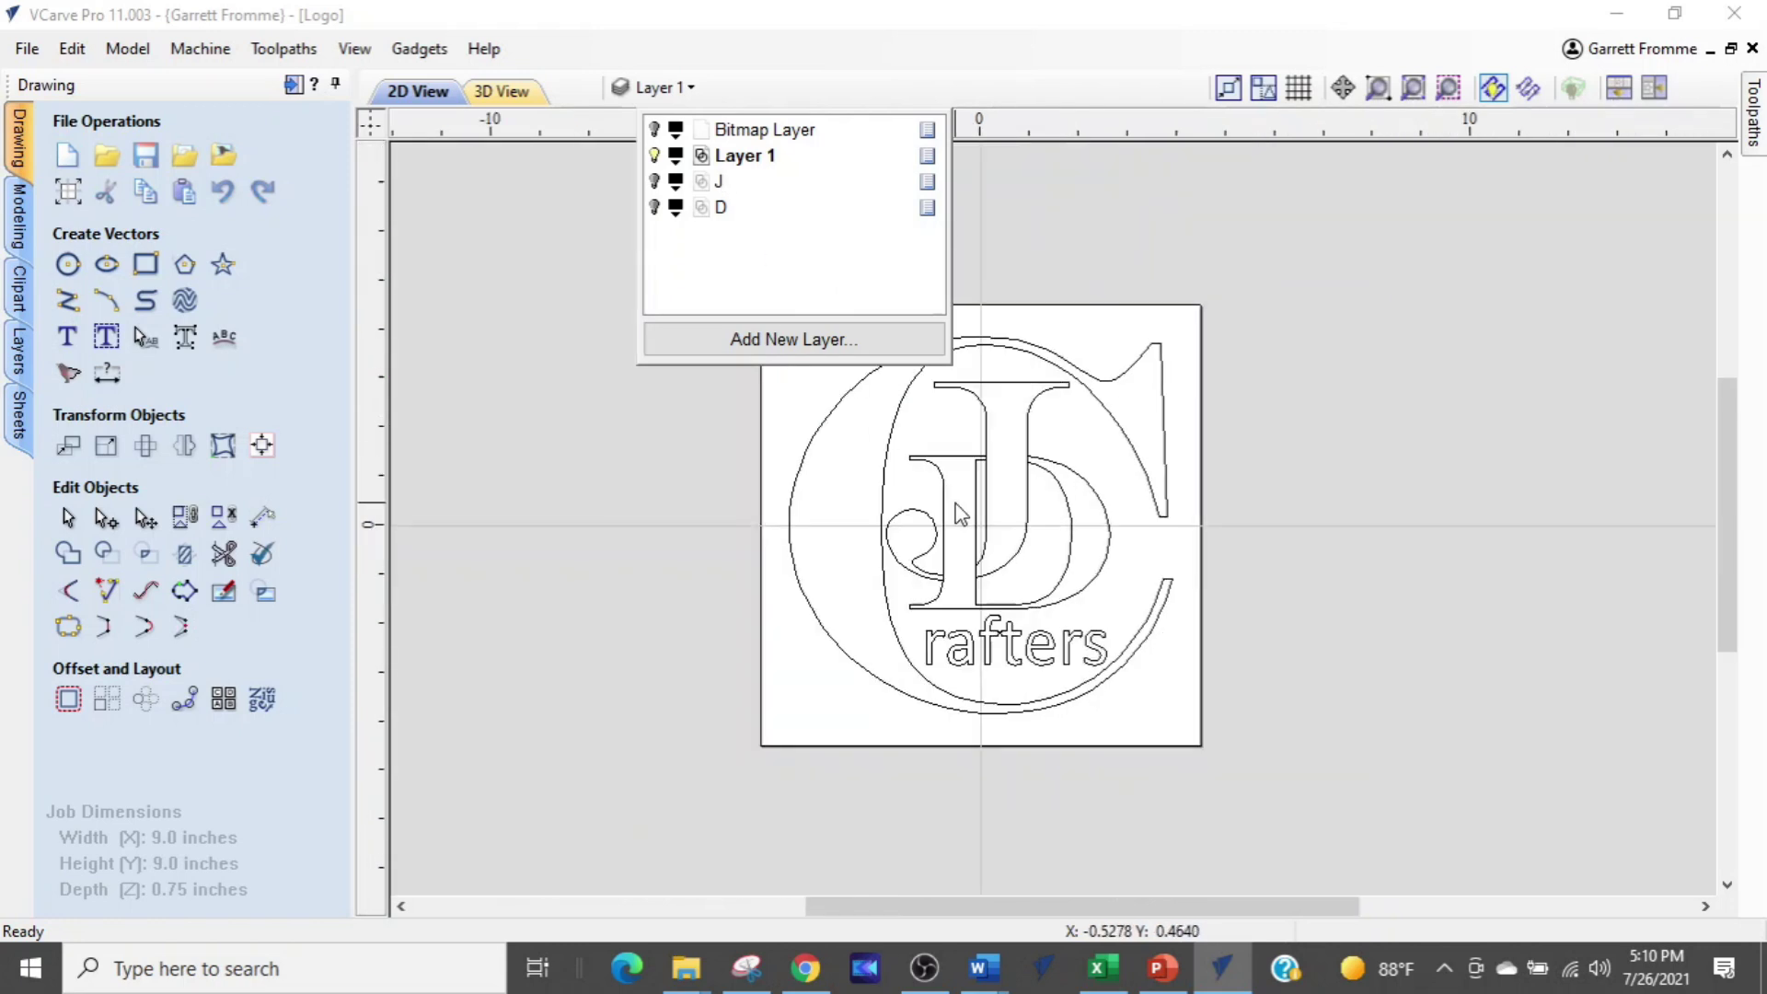
Select all the logo vectors on Layer 1 and copy them to a new layer named "Ori=iginal logo"
click(1098, 438)
drag(1098, 438, 765, 749)
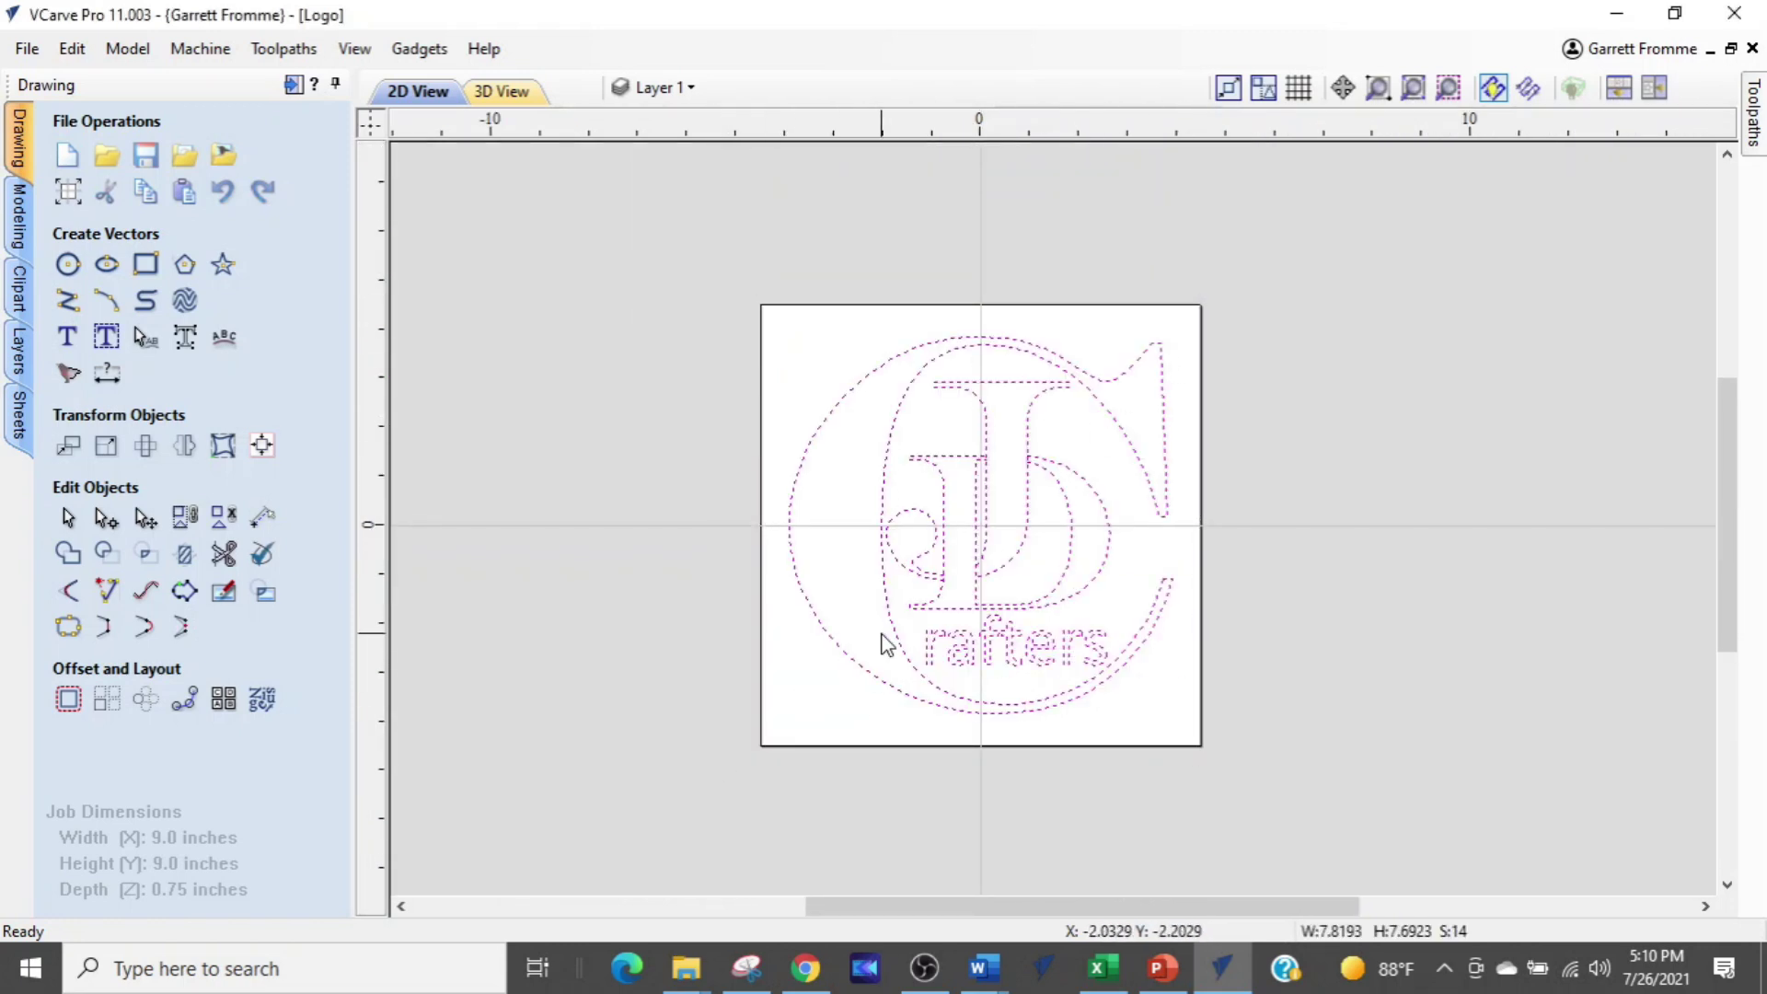
right_click(975, 510)
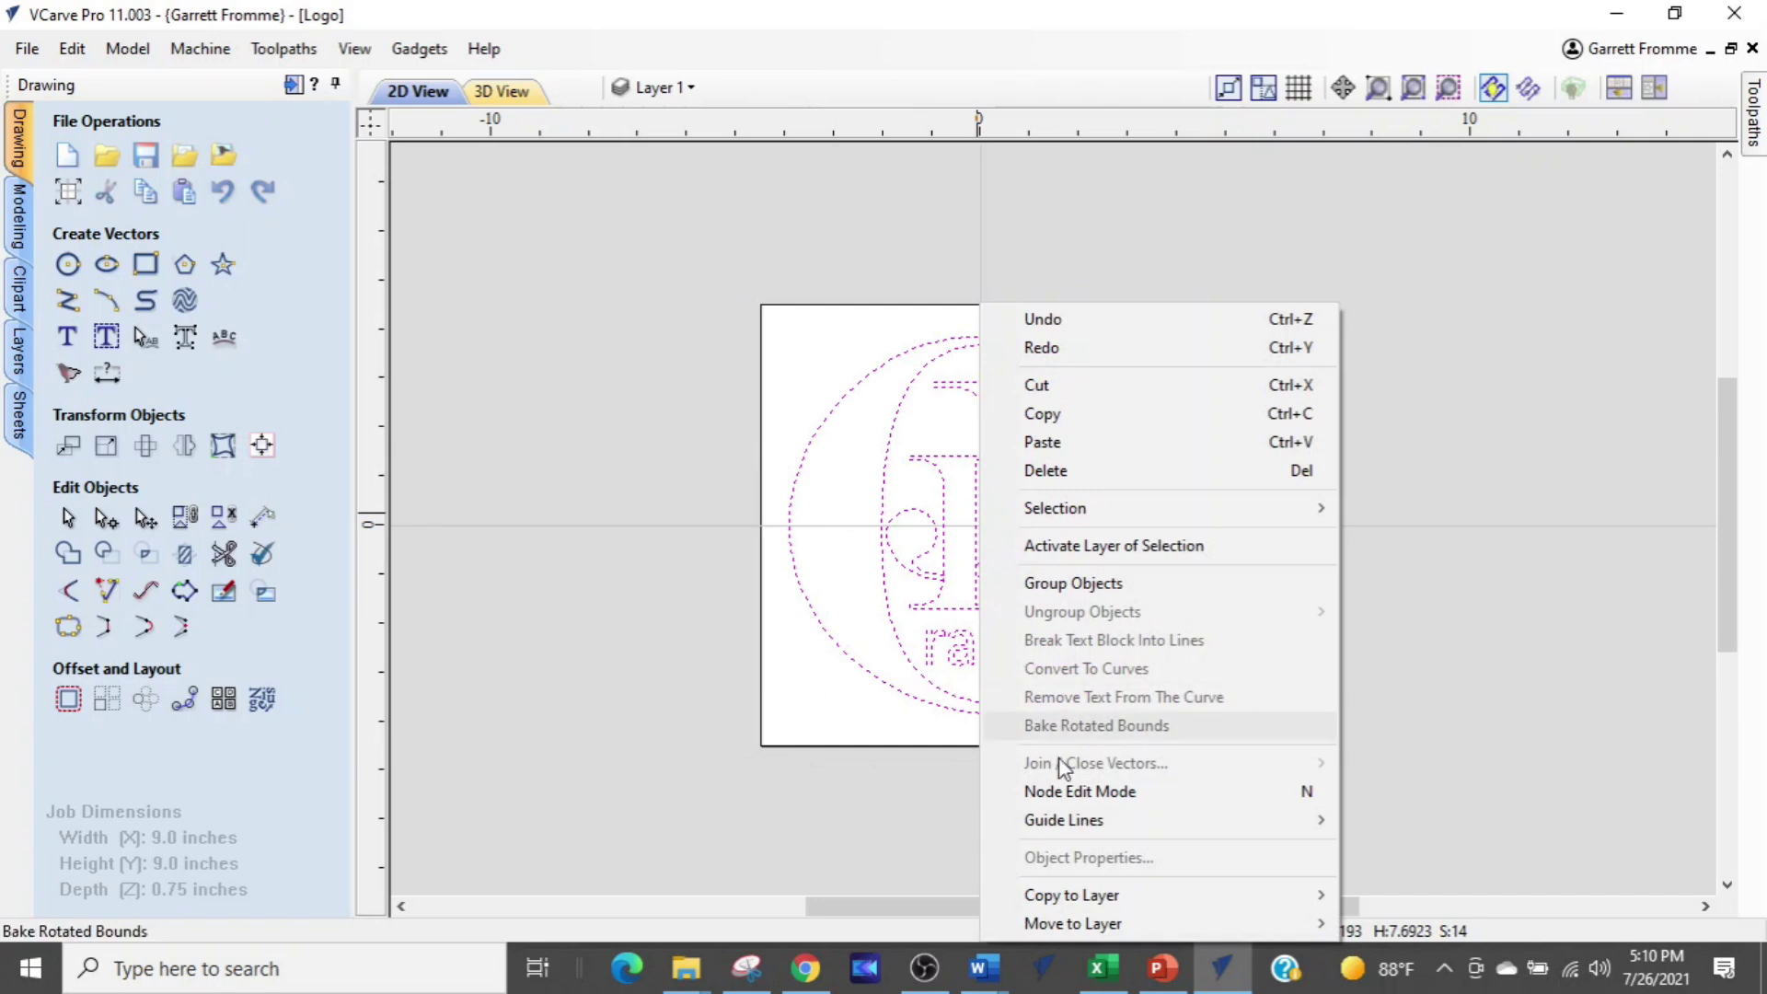
mouse_move(1050, 884)
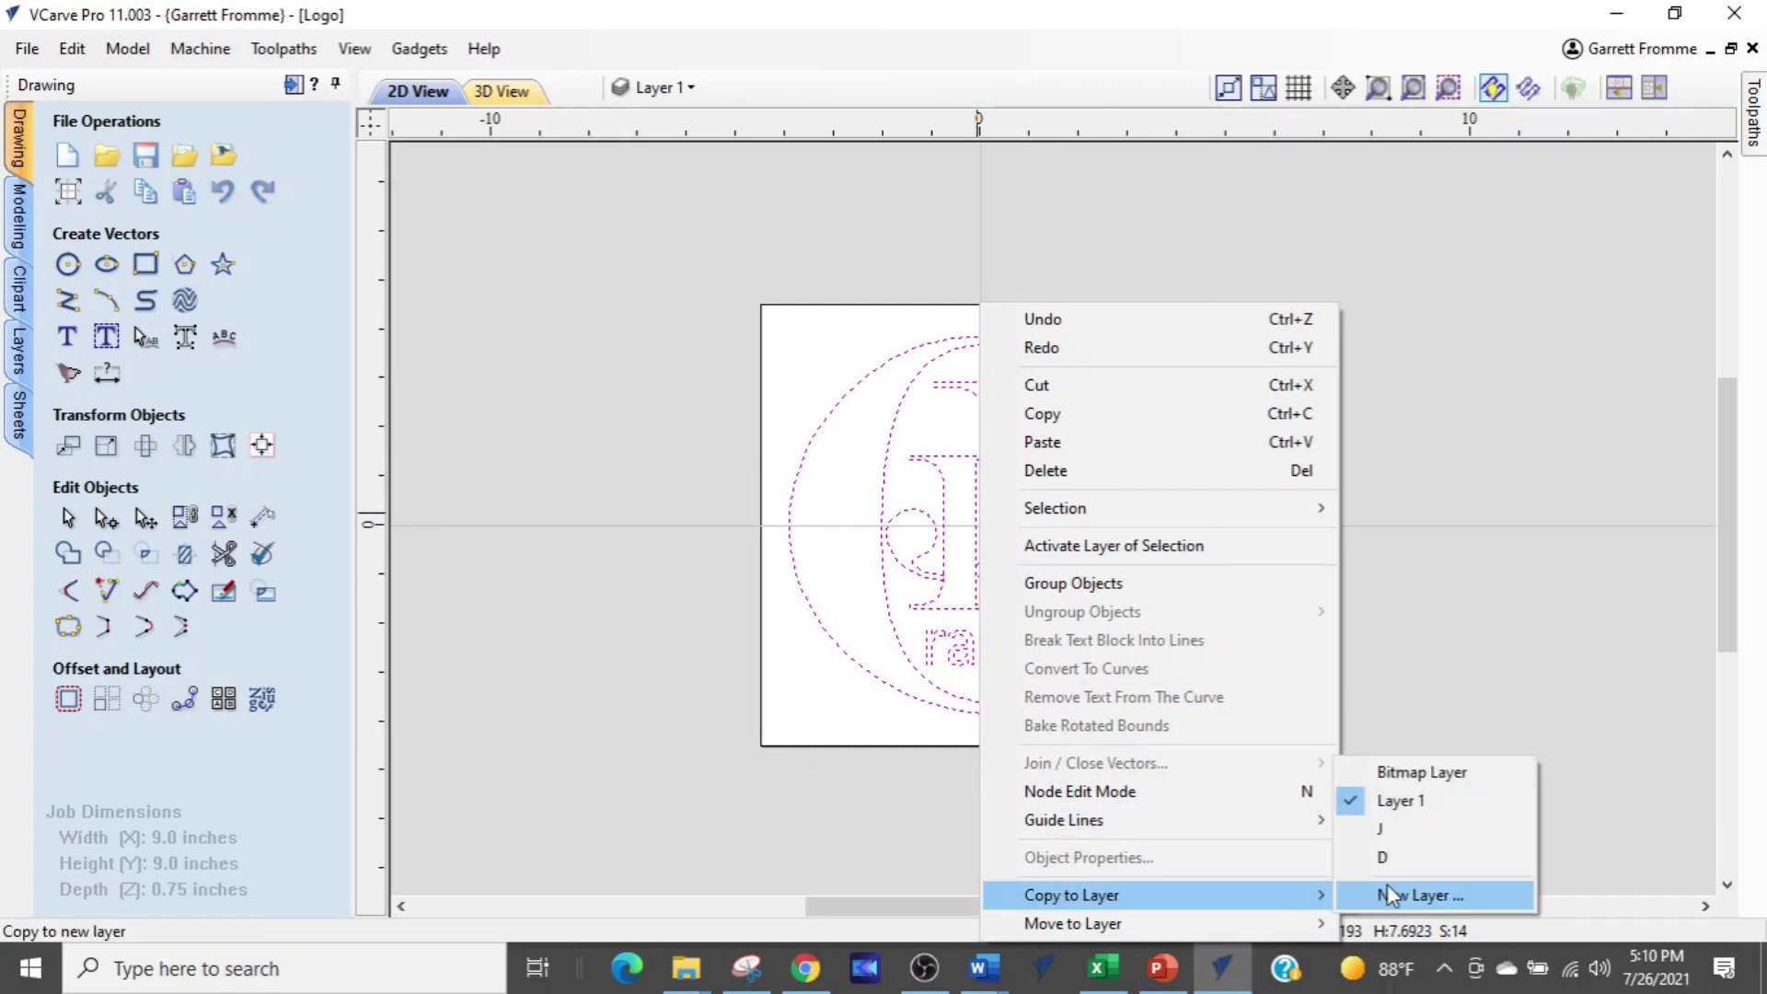
click(1417, 895)
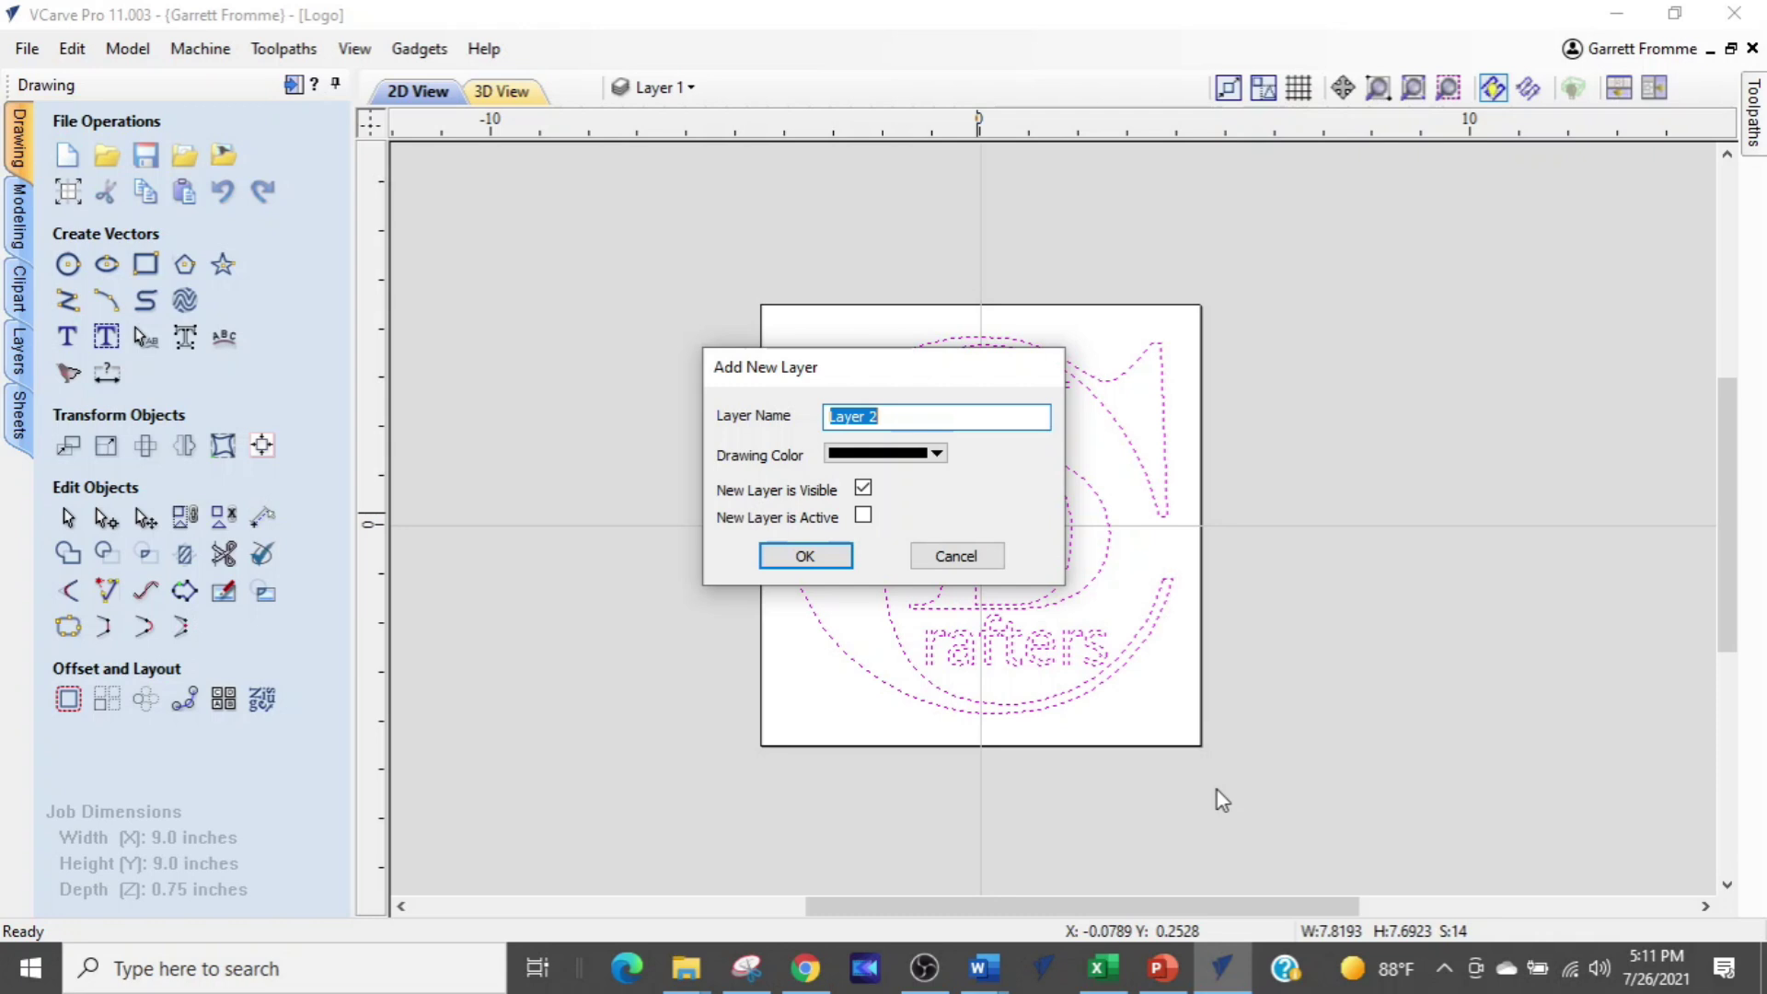
text(Ori=iginal logo)
key(Return)
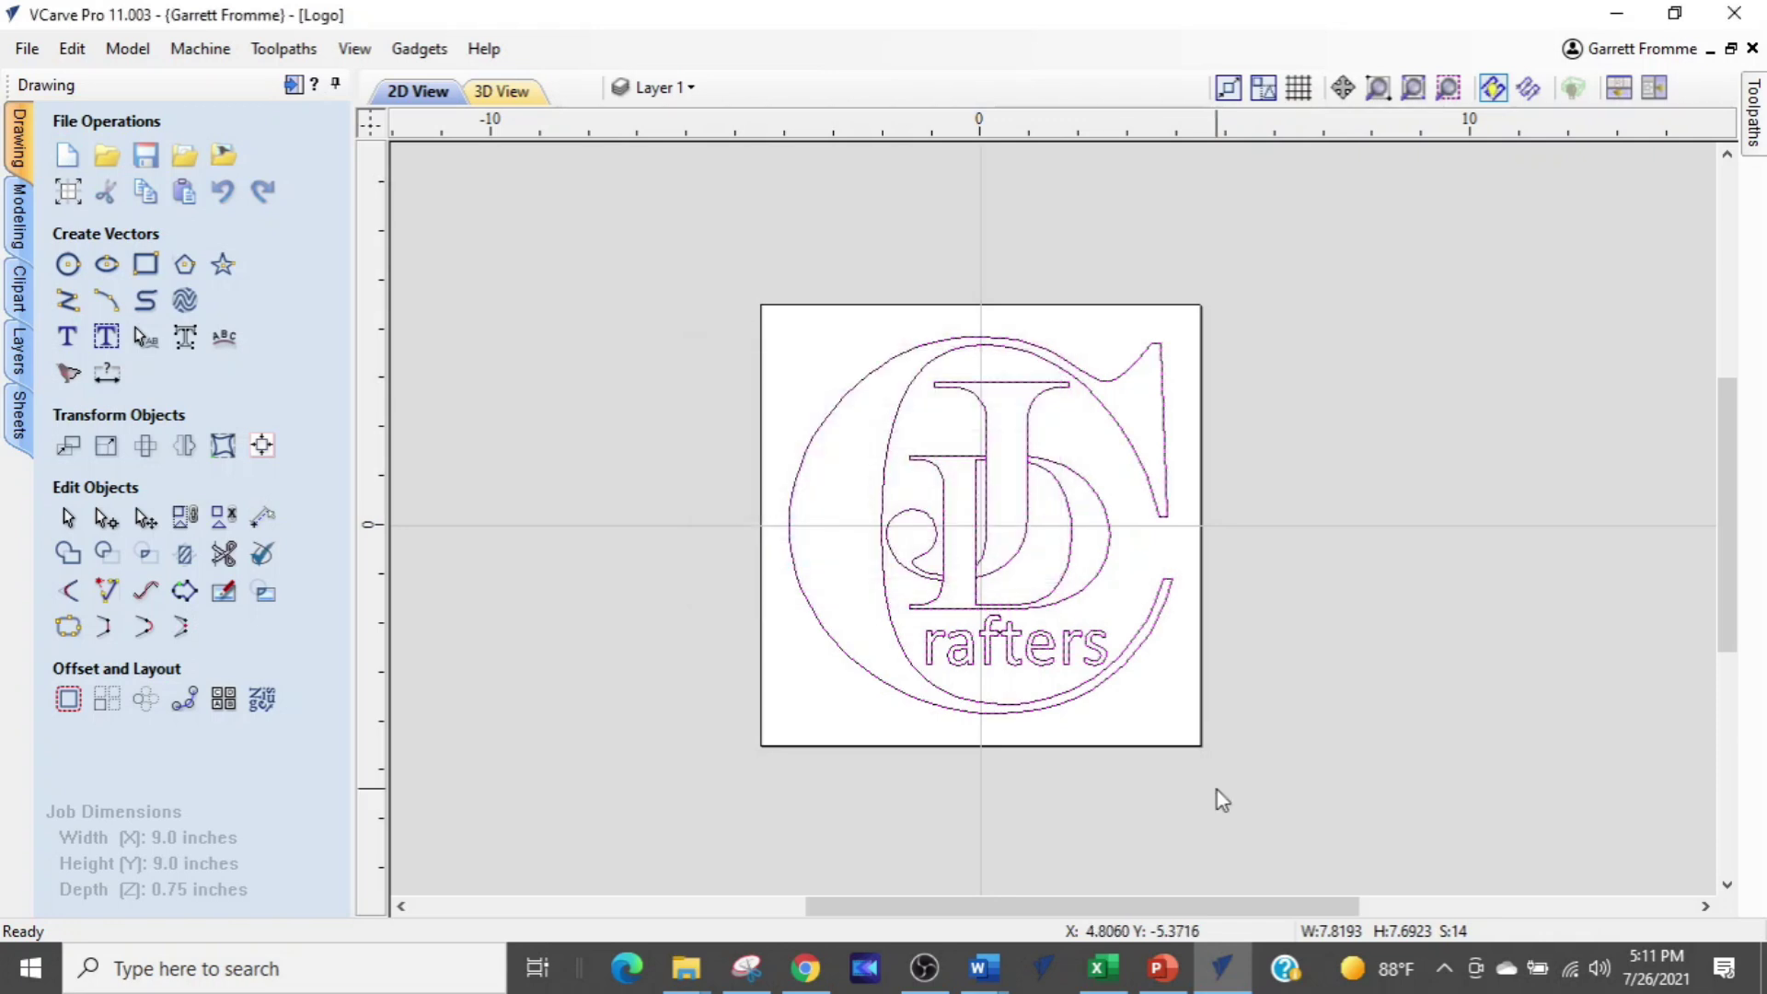
Hide the Ori=iginal logo layer so only the Layer 1 artwork is shown
click(655, 87)
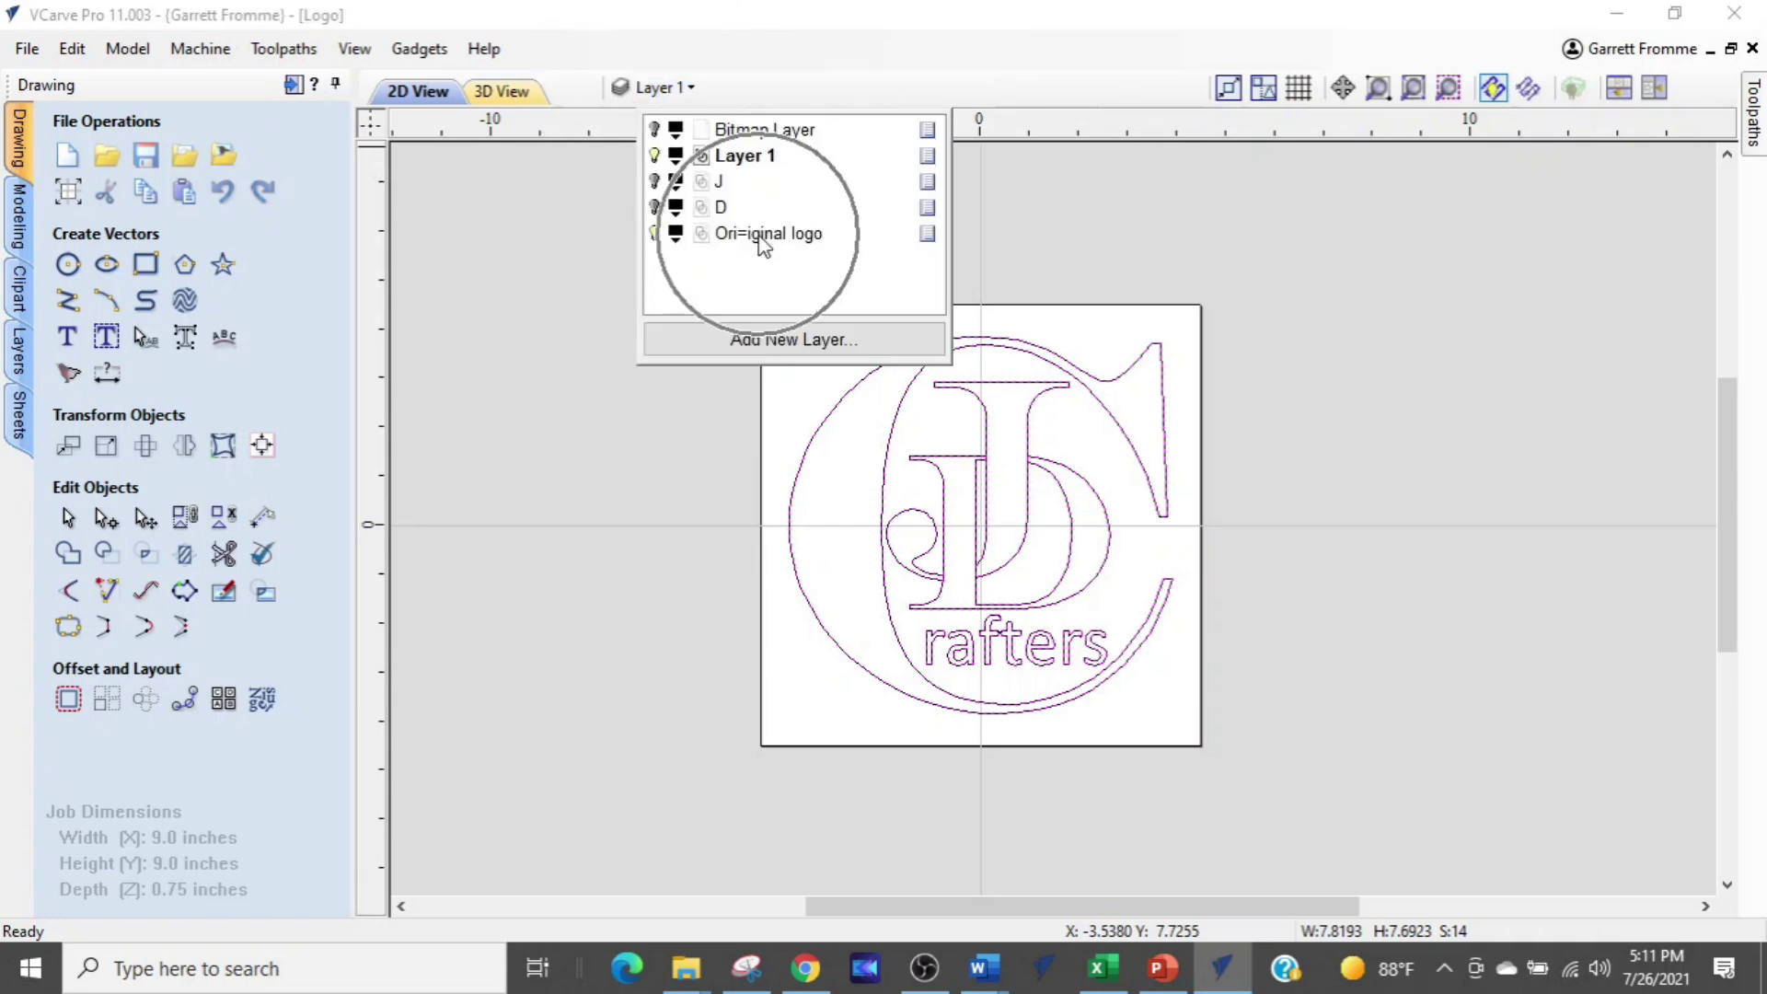
click(653, 233)
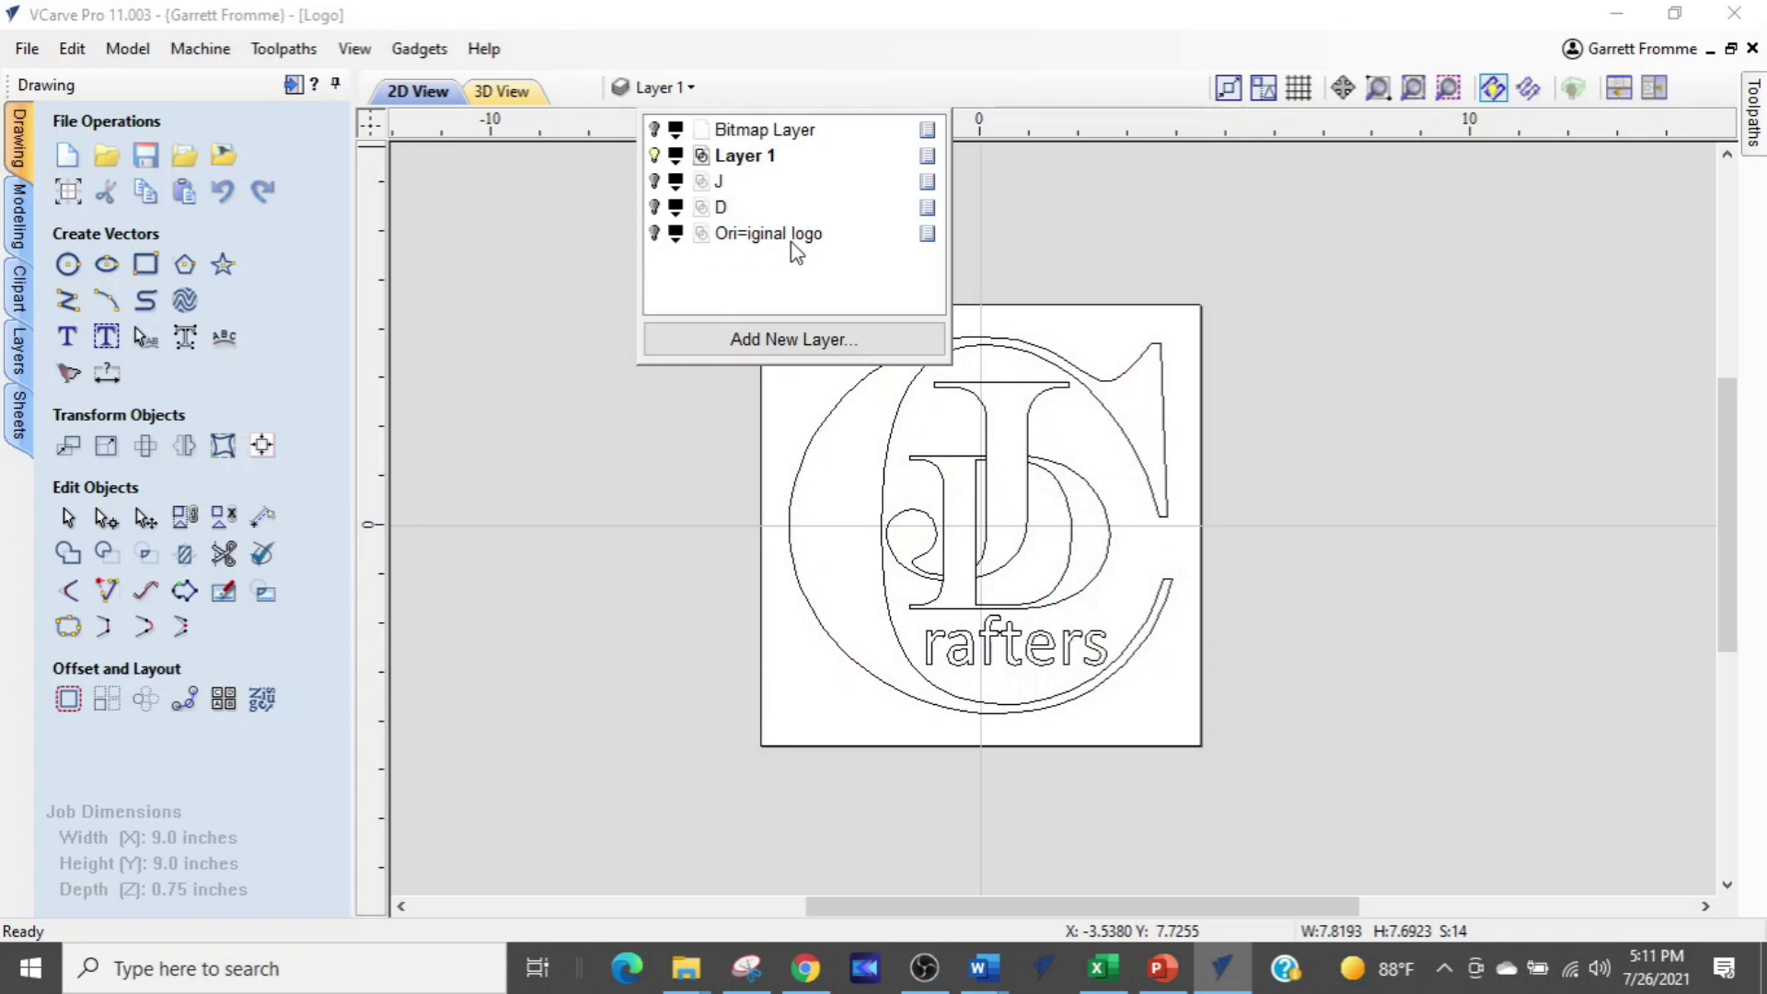
double_click(726, 155)
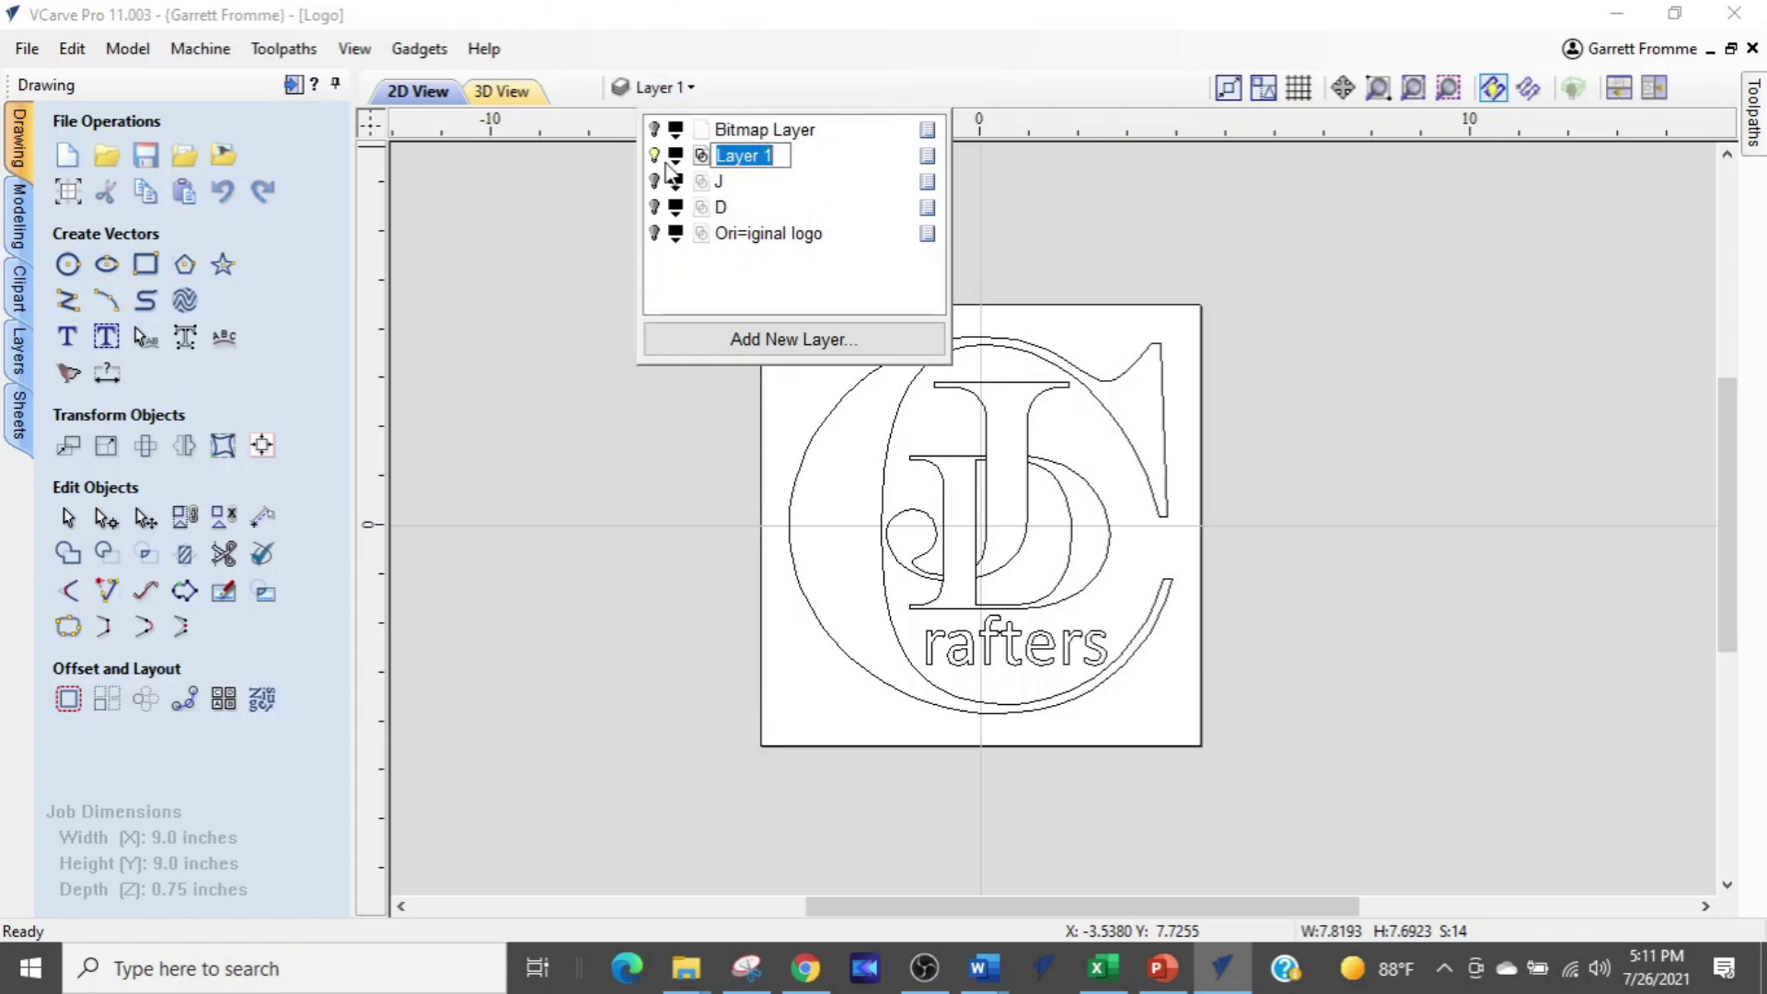
click(900, 292)
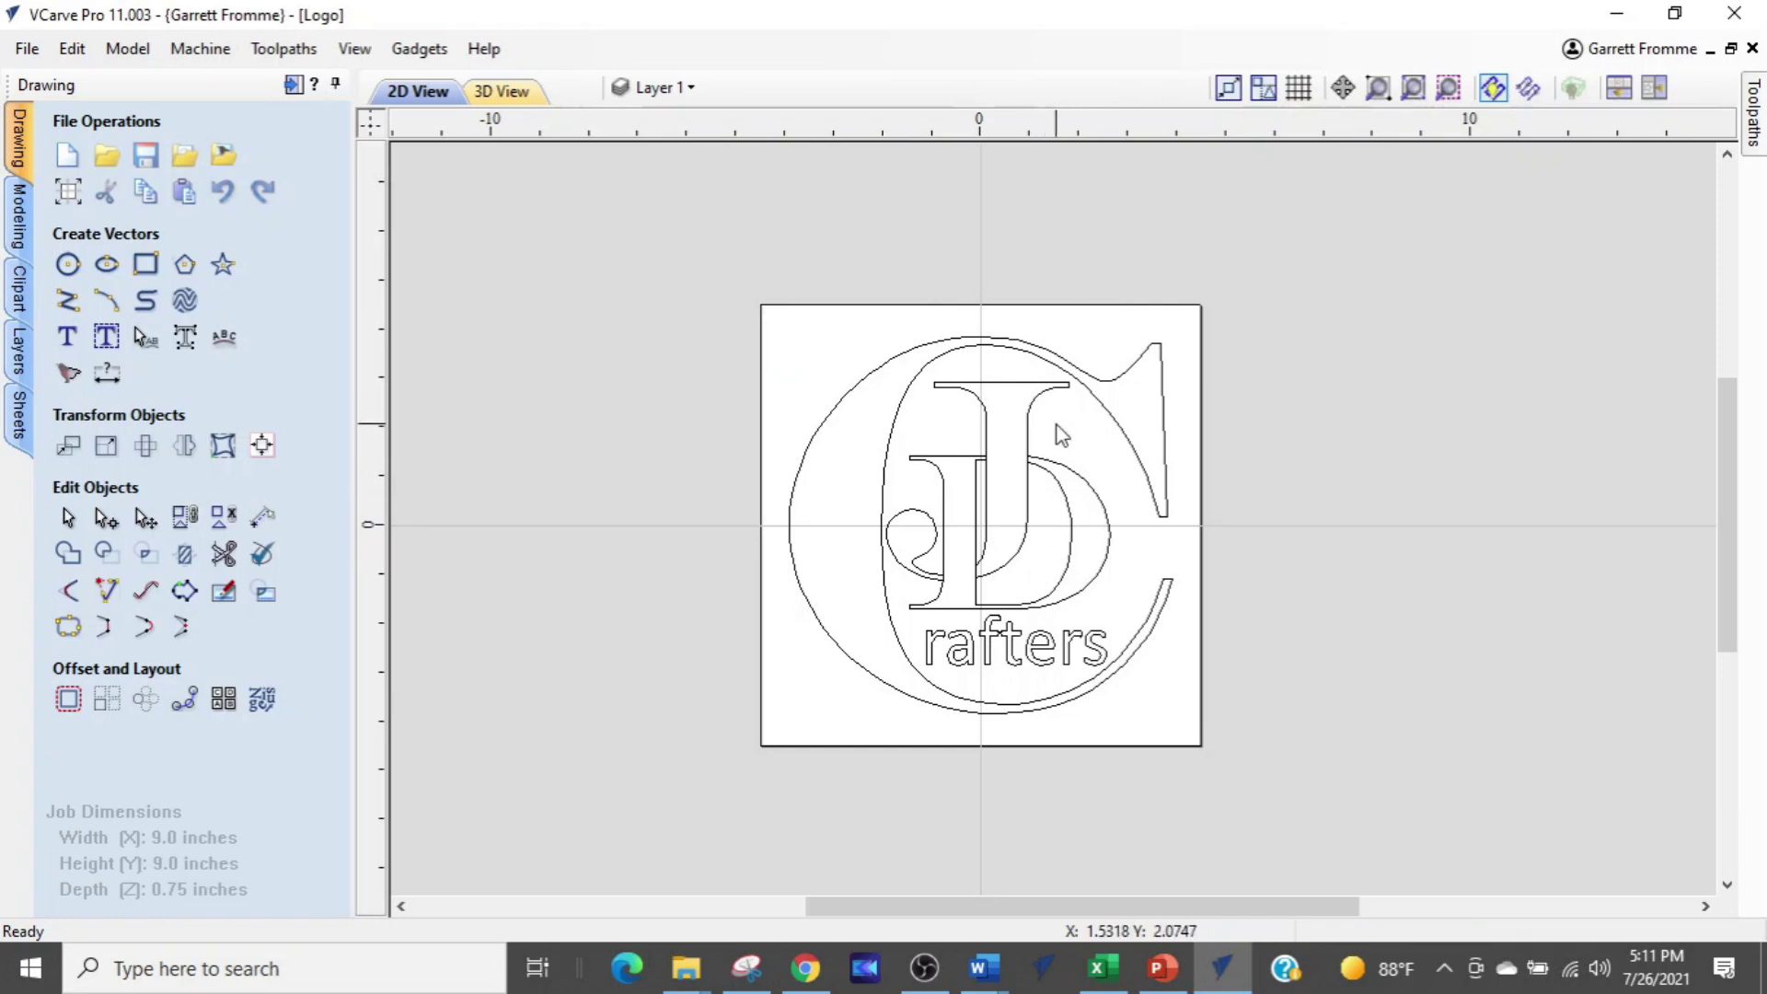
Delete the grouped J and D letter vectors from Layer 1, keeping the large C and the "rafters" text
click(914, 557)
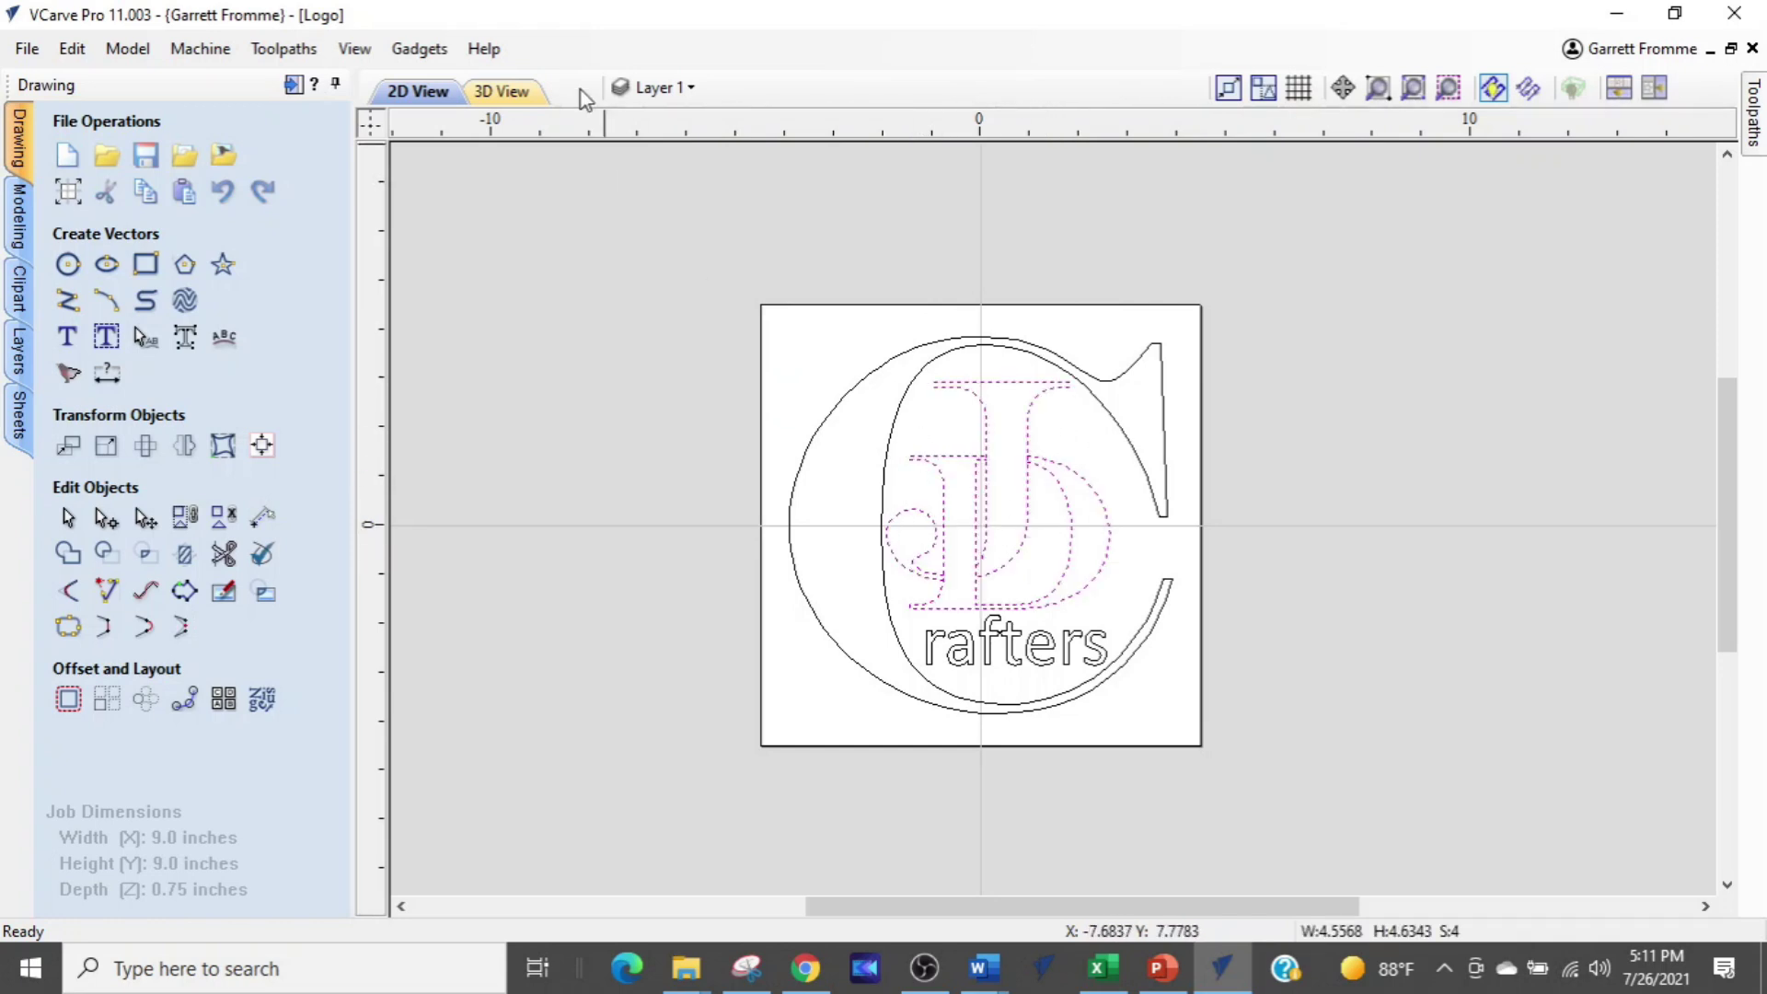
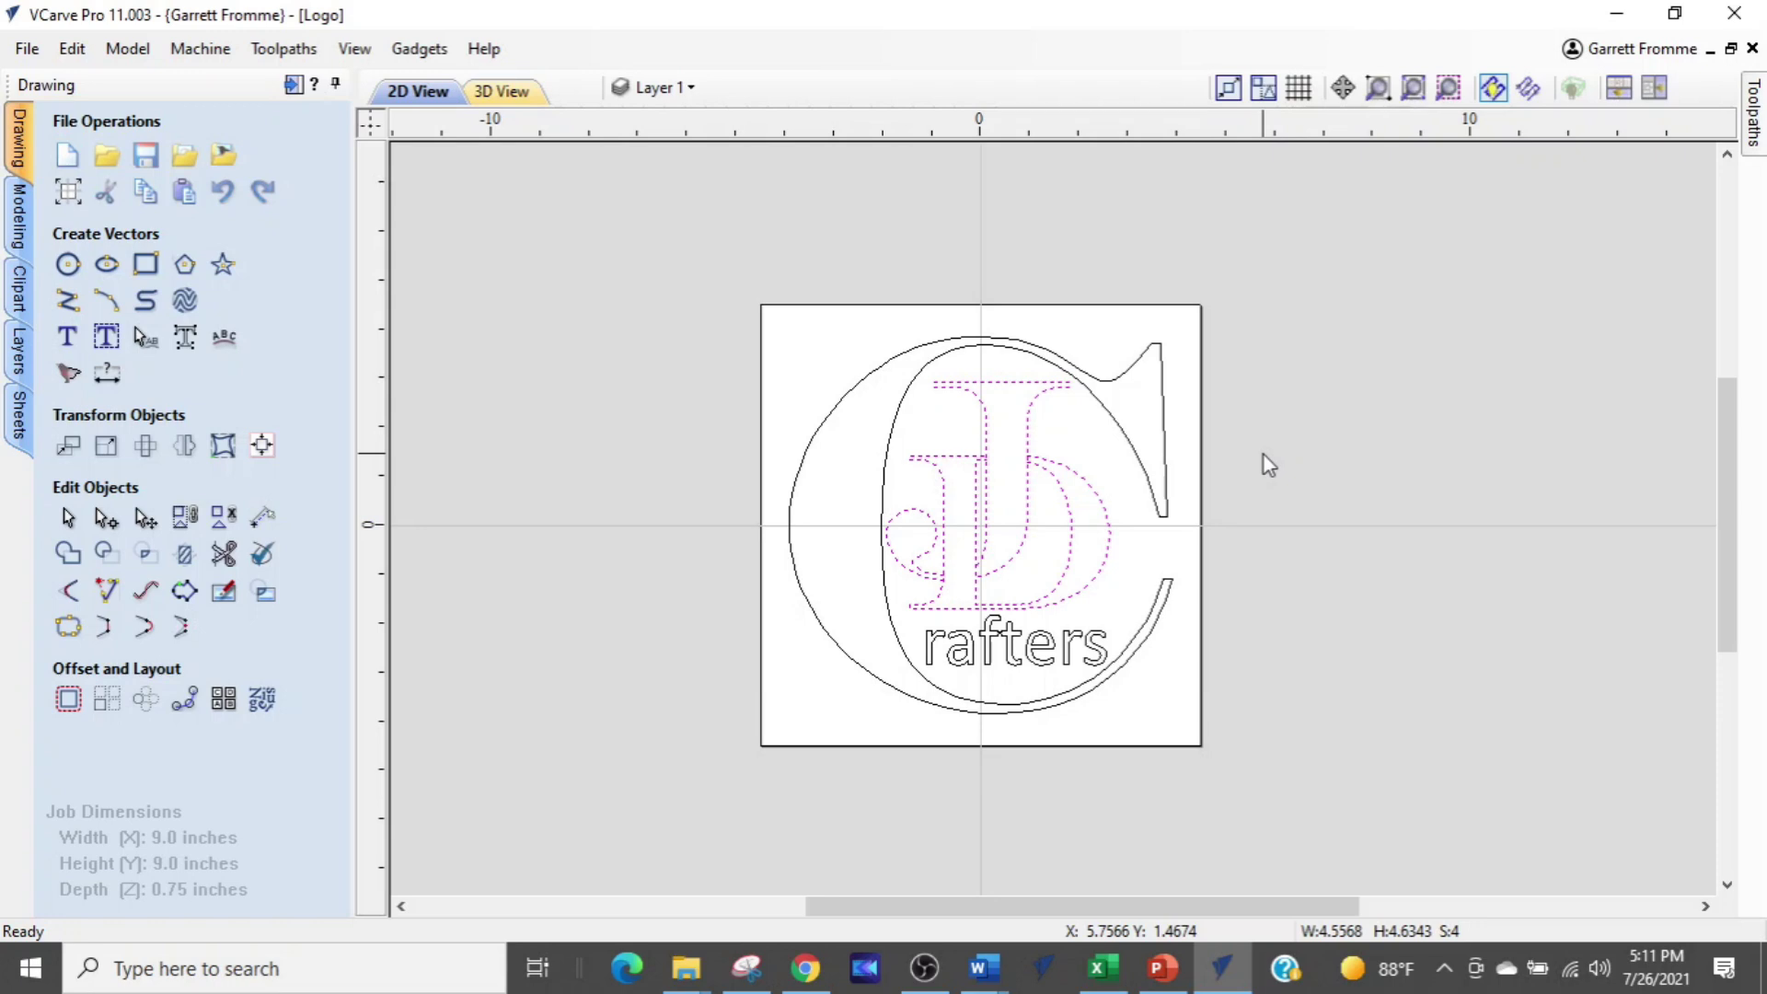
key(Escape)
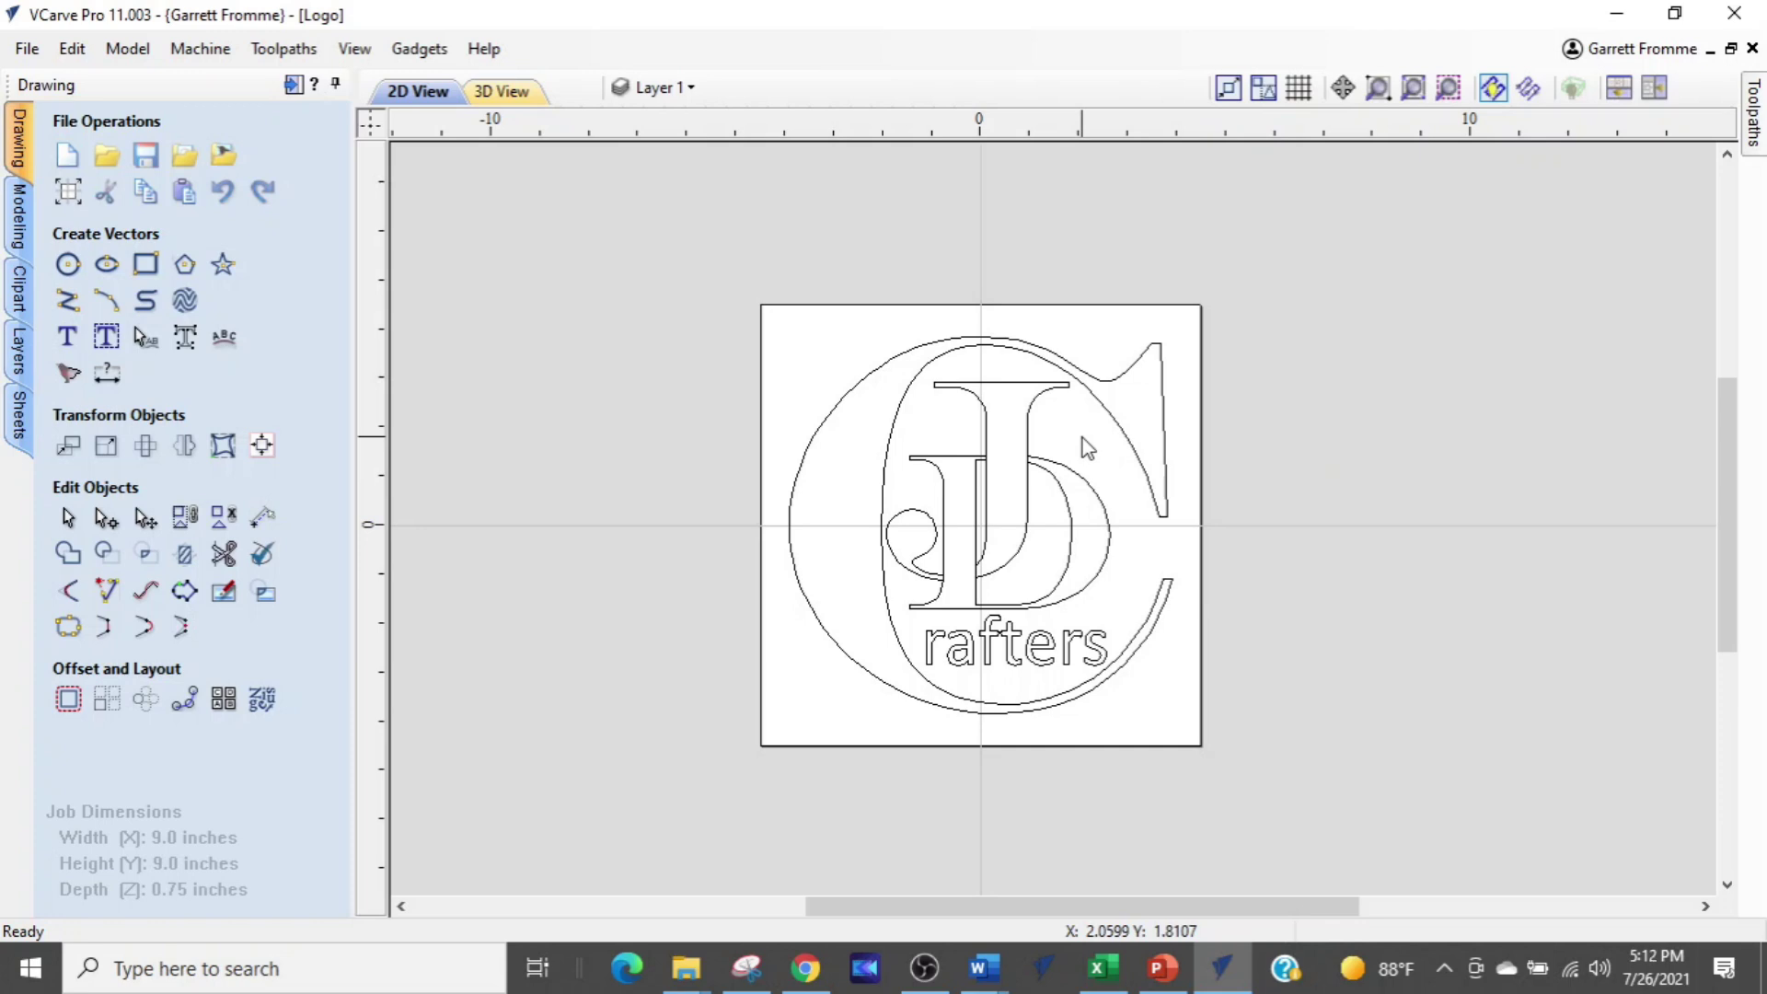
click(929, 575)
key(Delete)
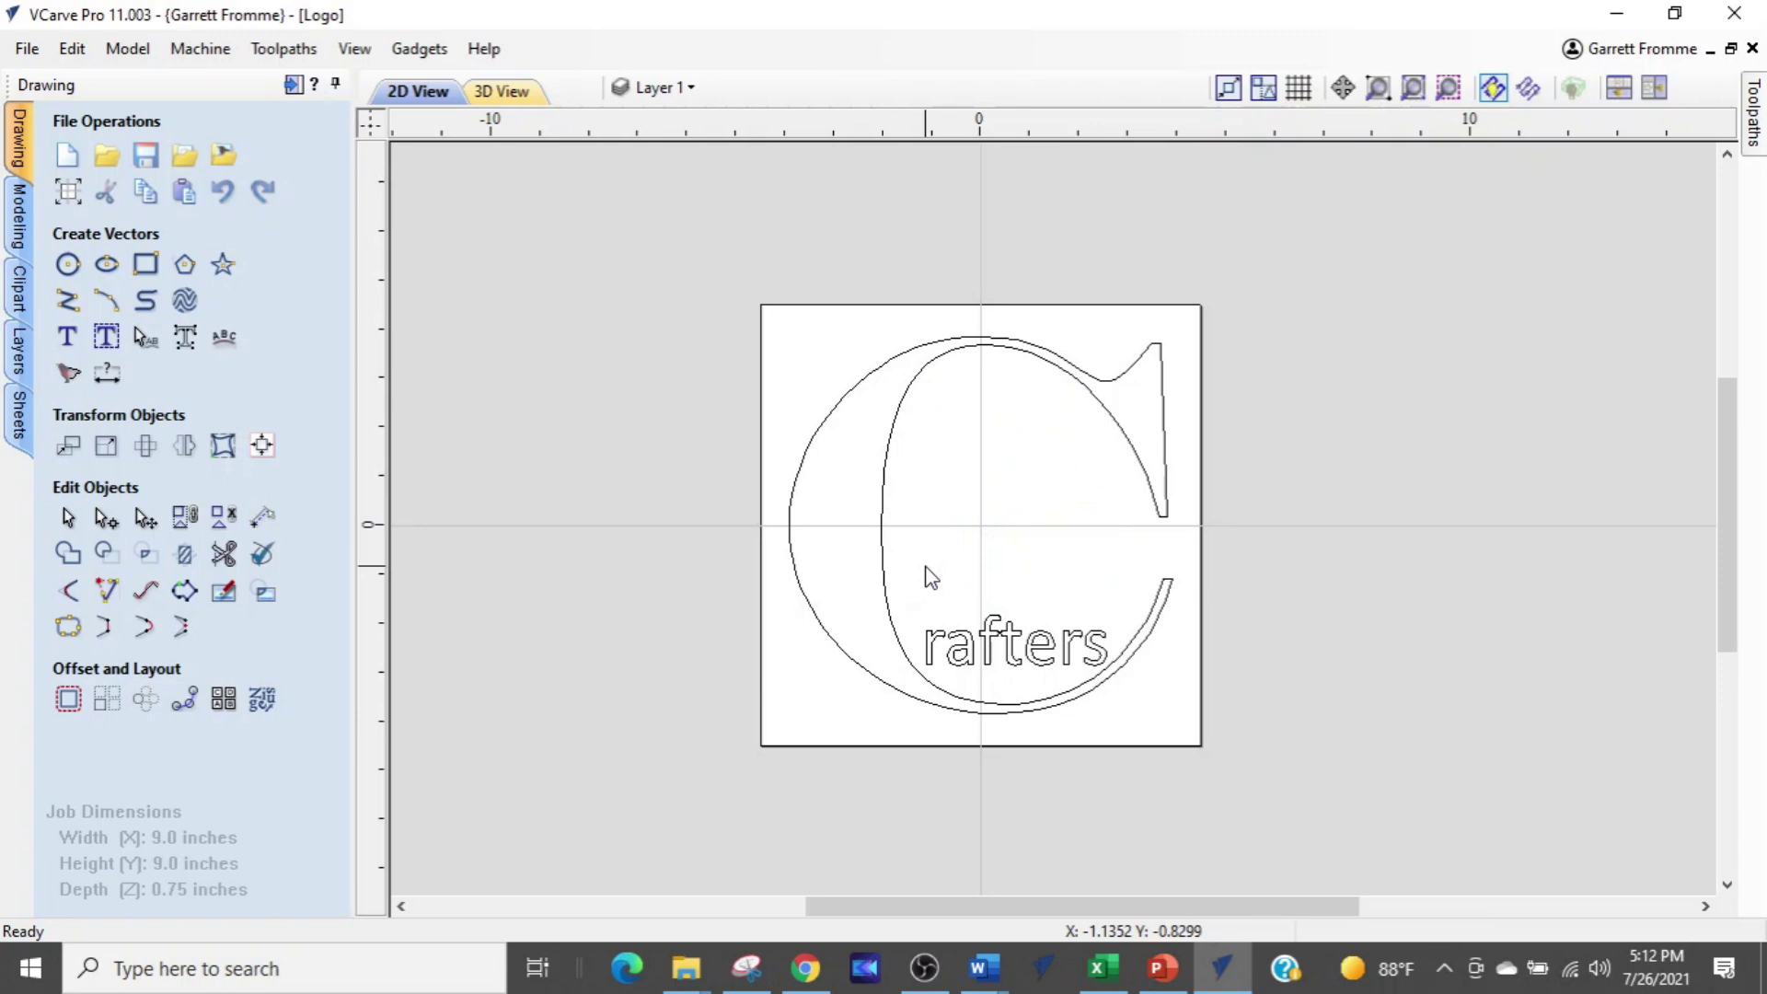
Rename Layer 1 as "crafter"
click(649, 92)
double_click(731, 155)
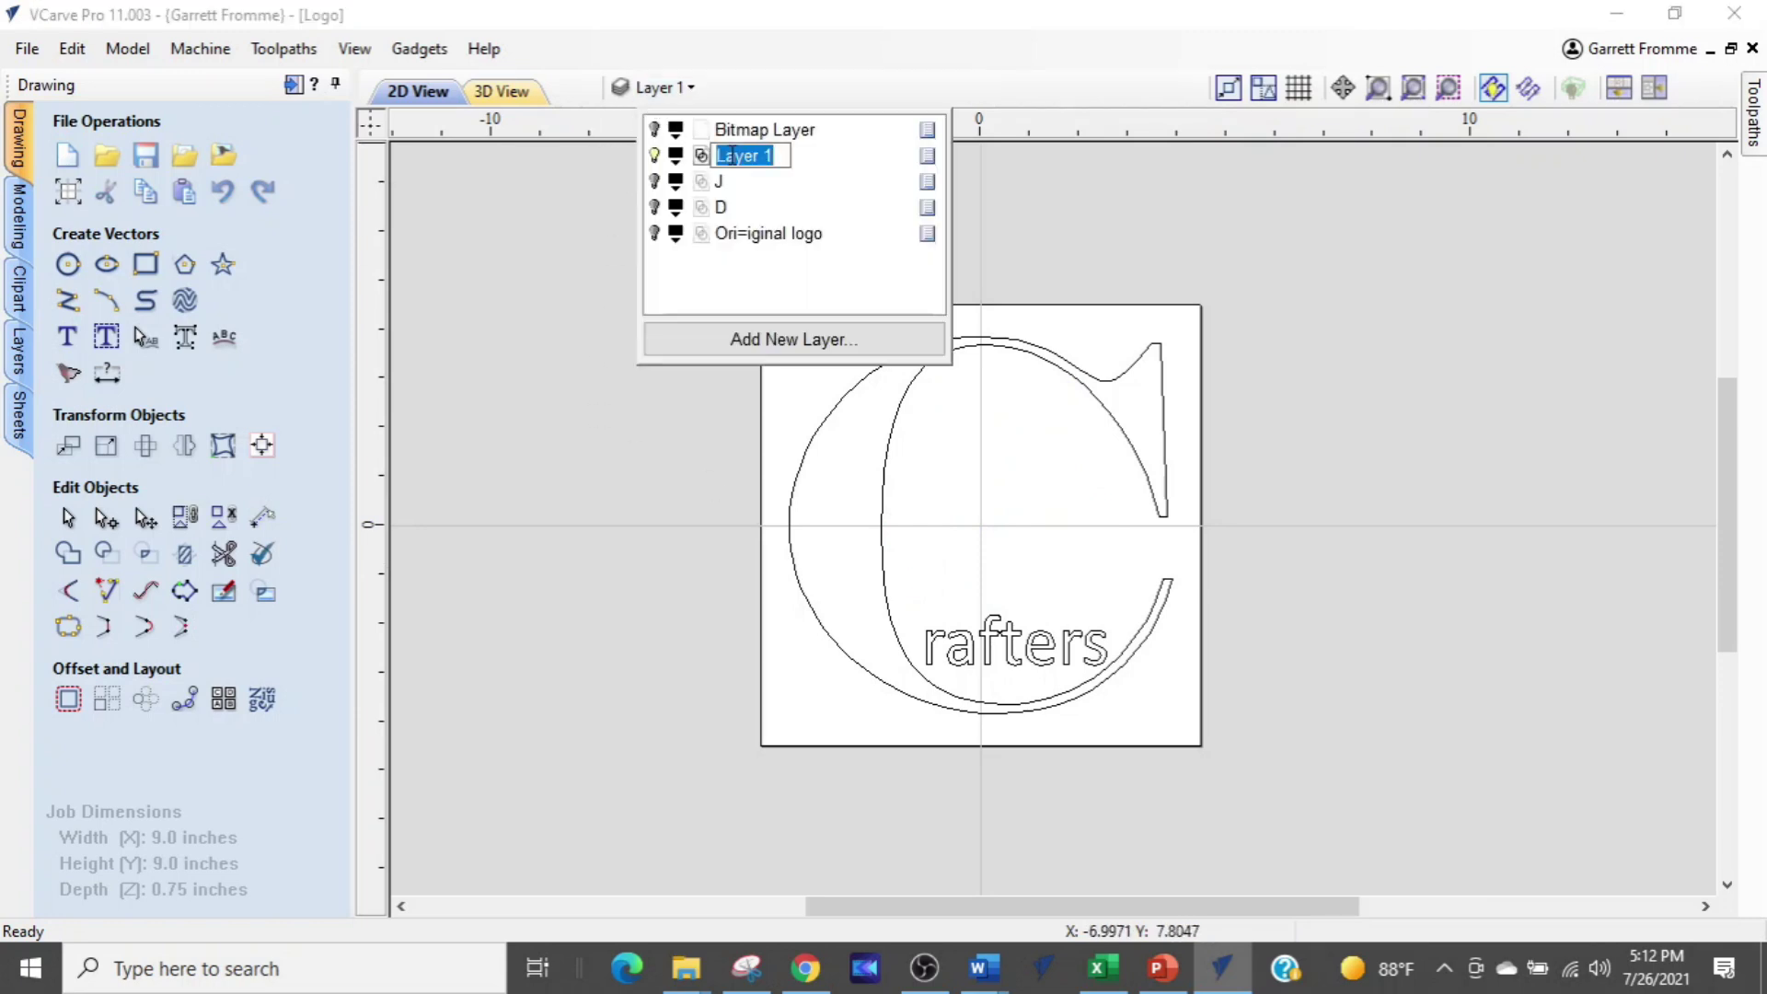
text(crafter)
key(Return)
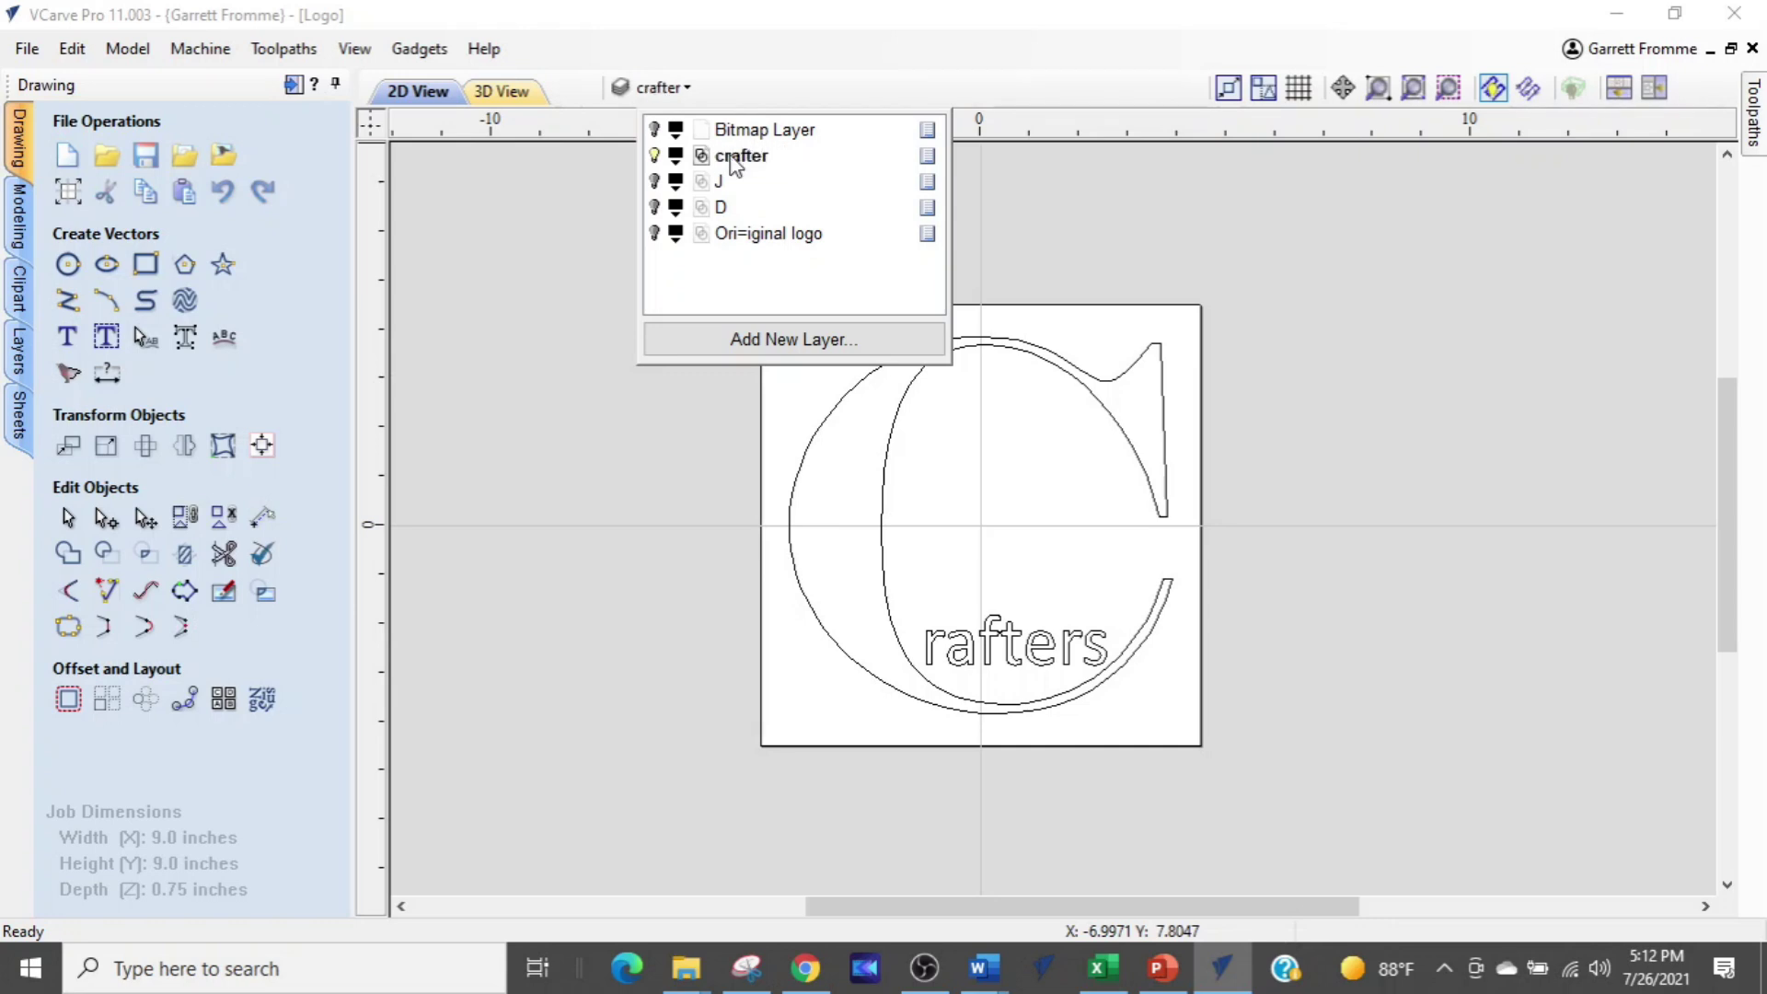
Show the separate J and D layers together with the crafter layer
click(654, 182)
click(654, 207)
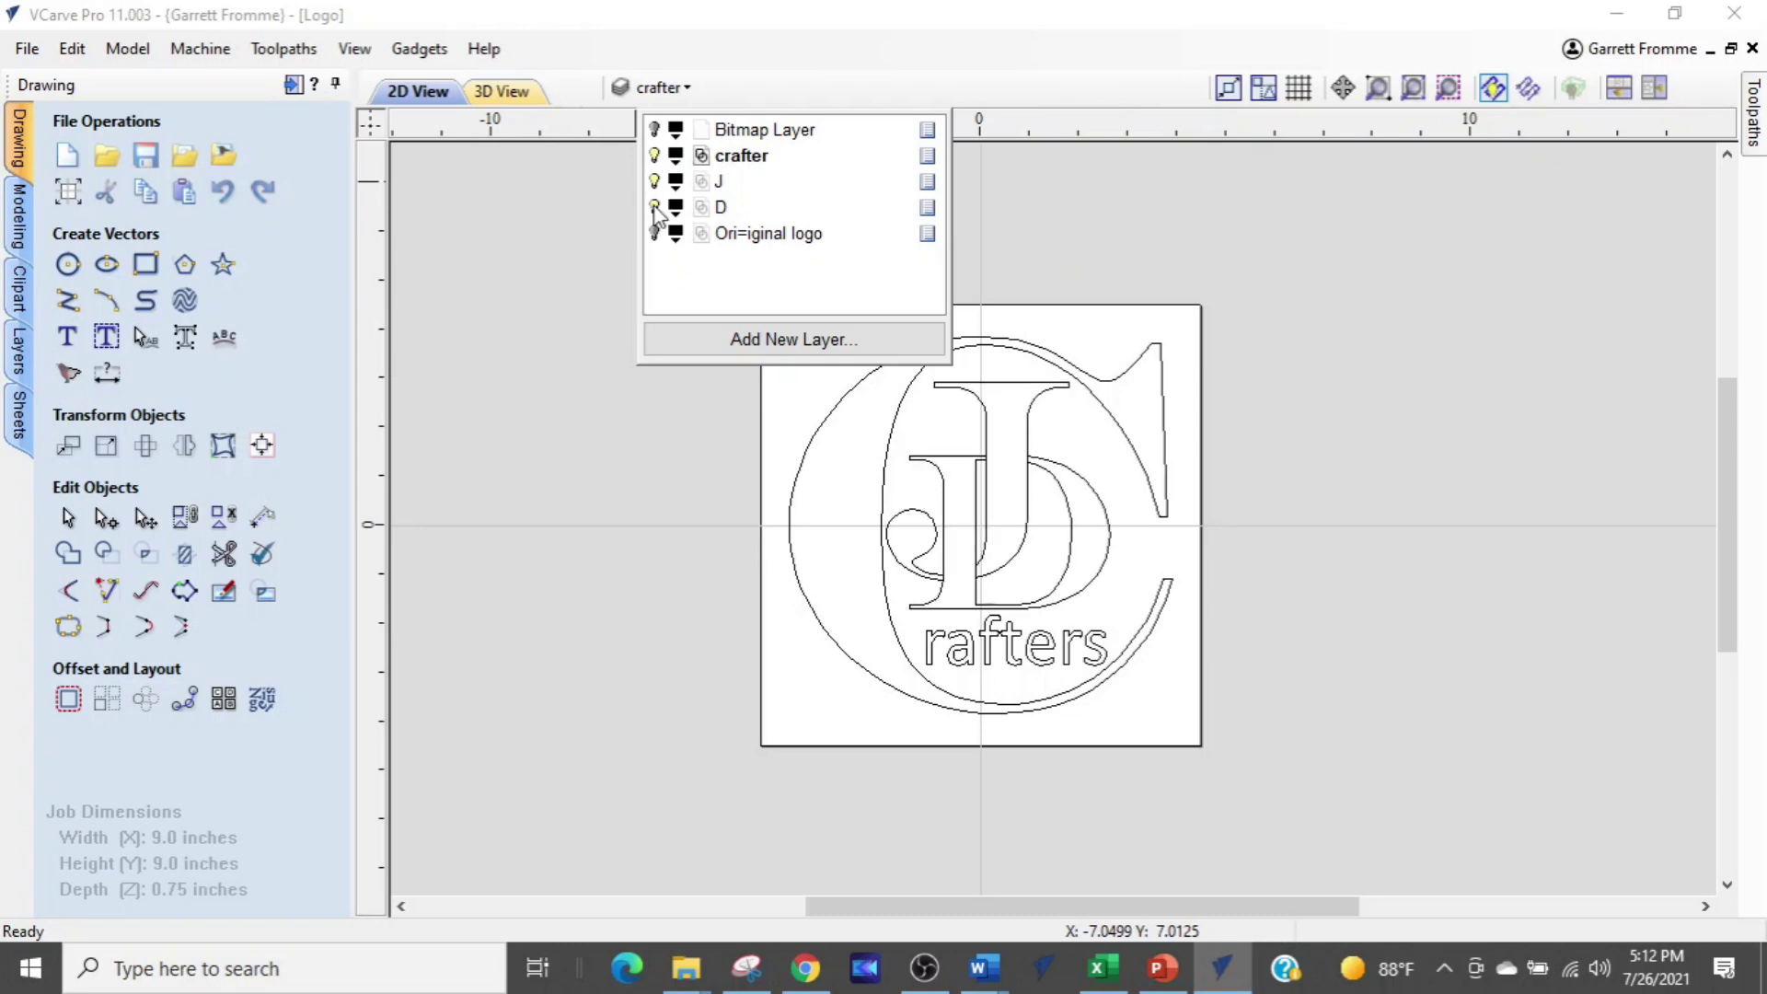
click(1289, 280)
scroll(874, 580, up, 2)
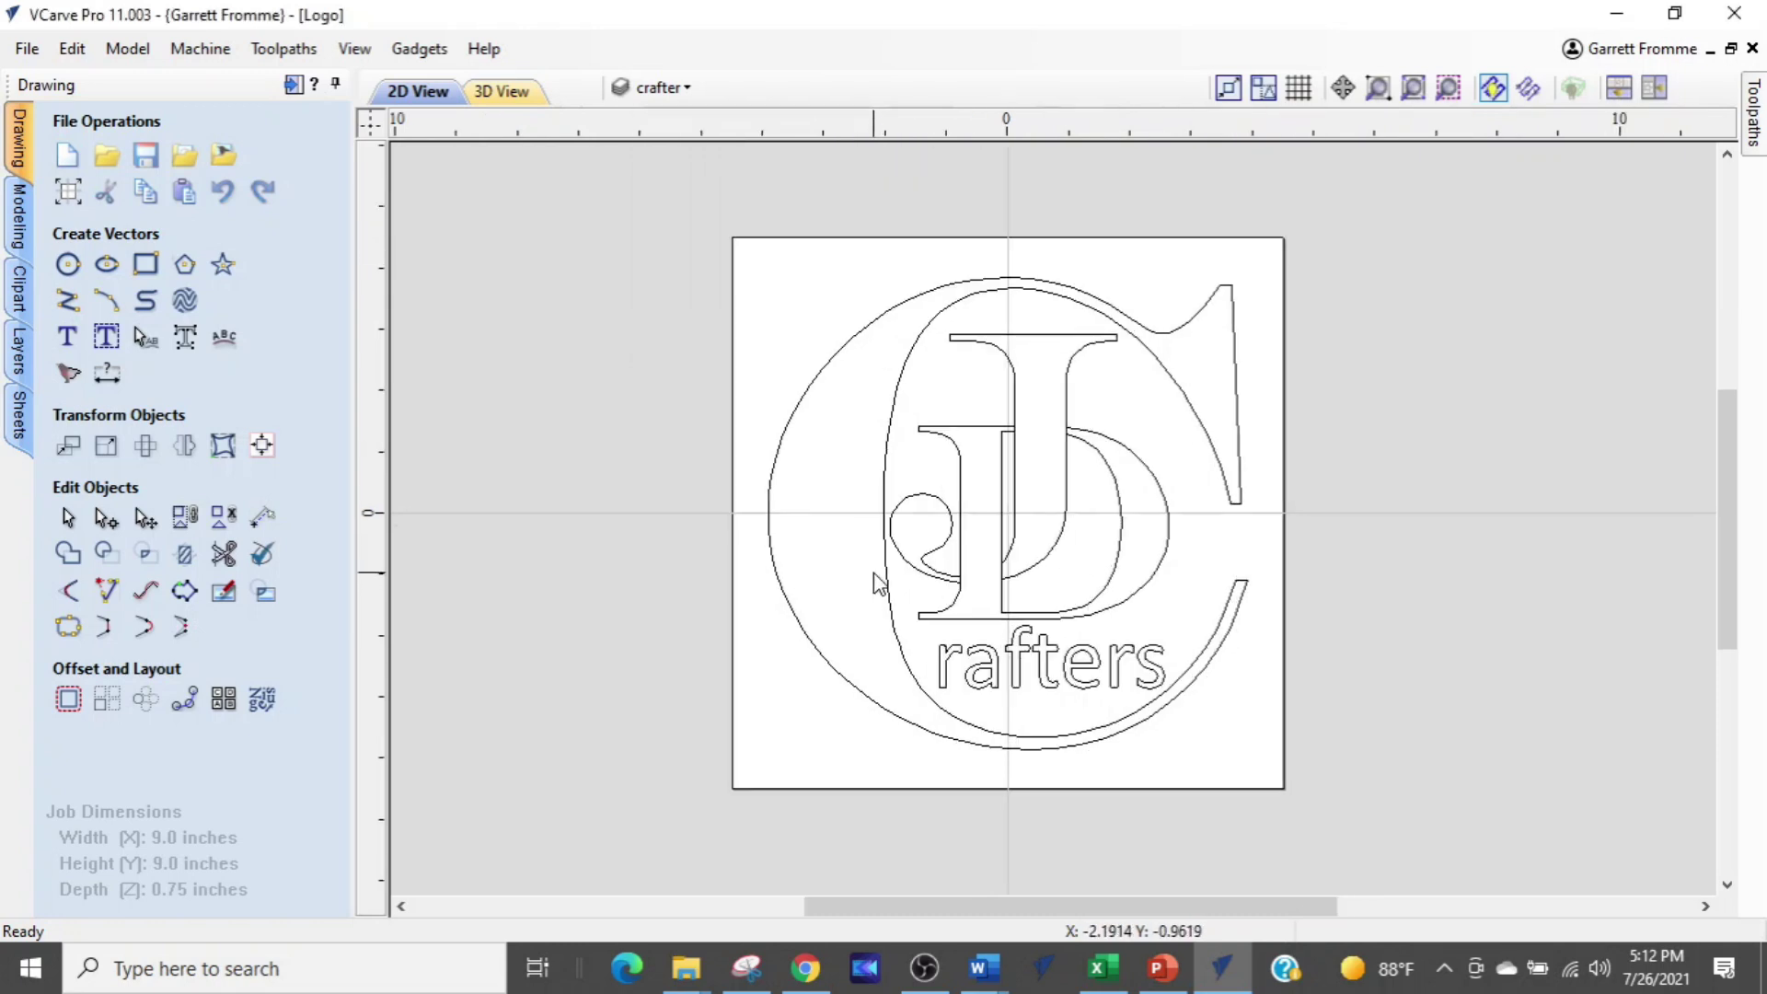
Switch to Chrome to view the marked-up logo image in the e-mail, and return to VCarve Pro
scroll(875, 579, down, 1)
click(818, 977)
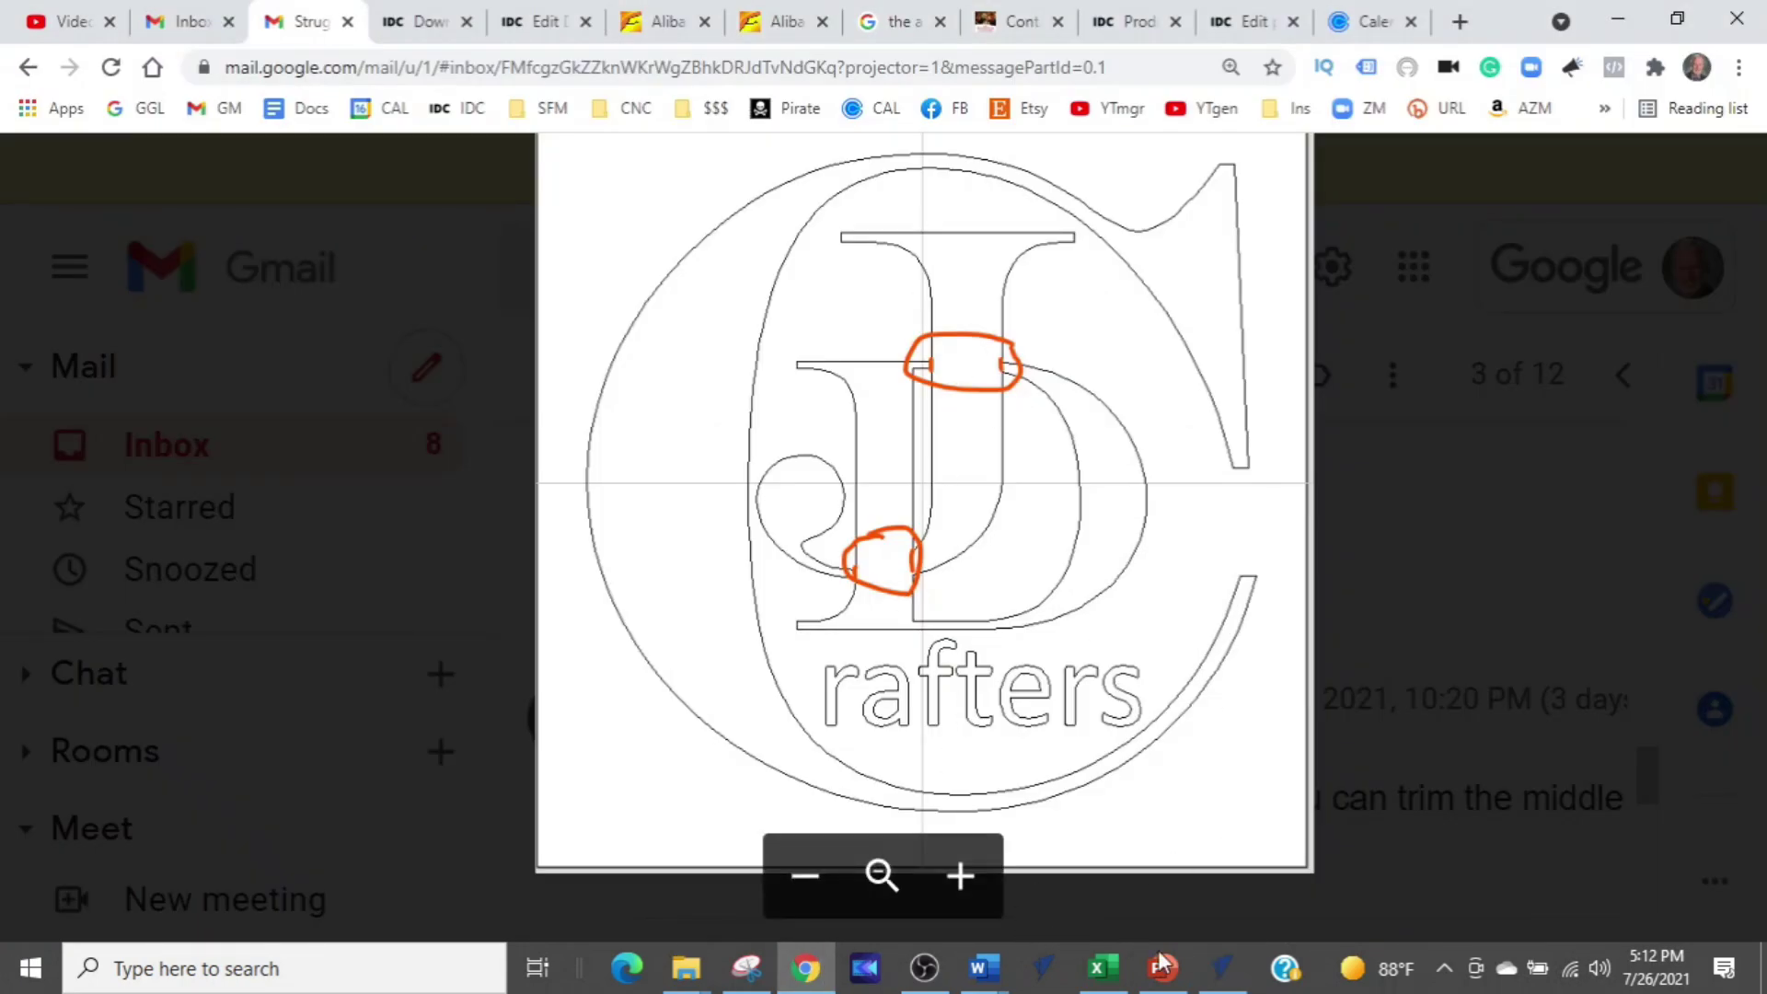
click(1221, 966)
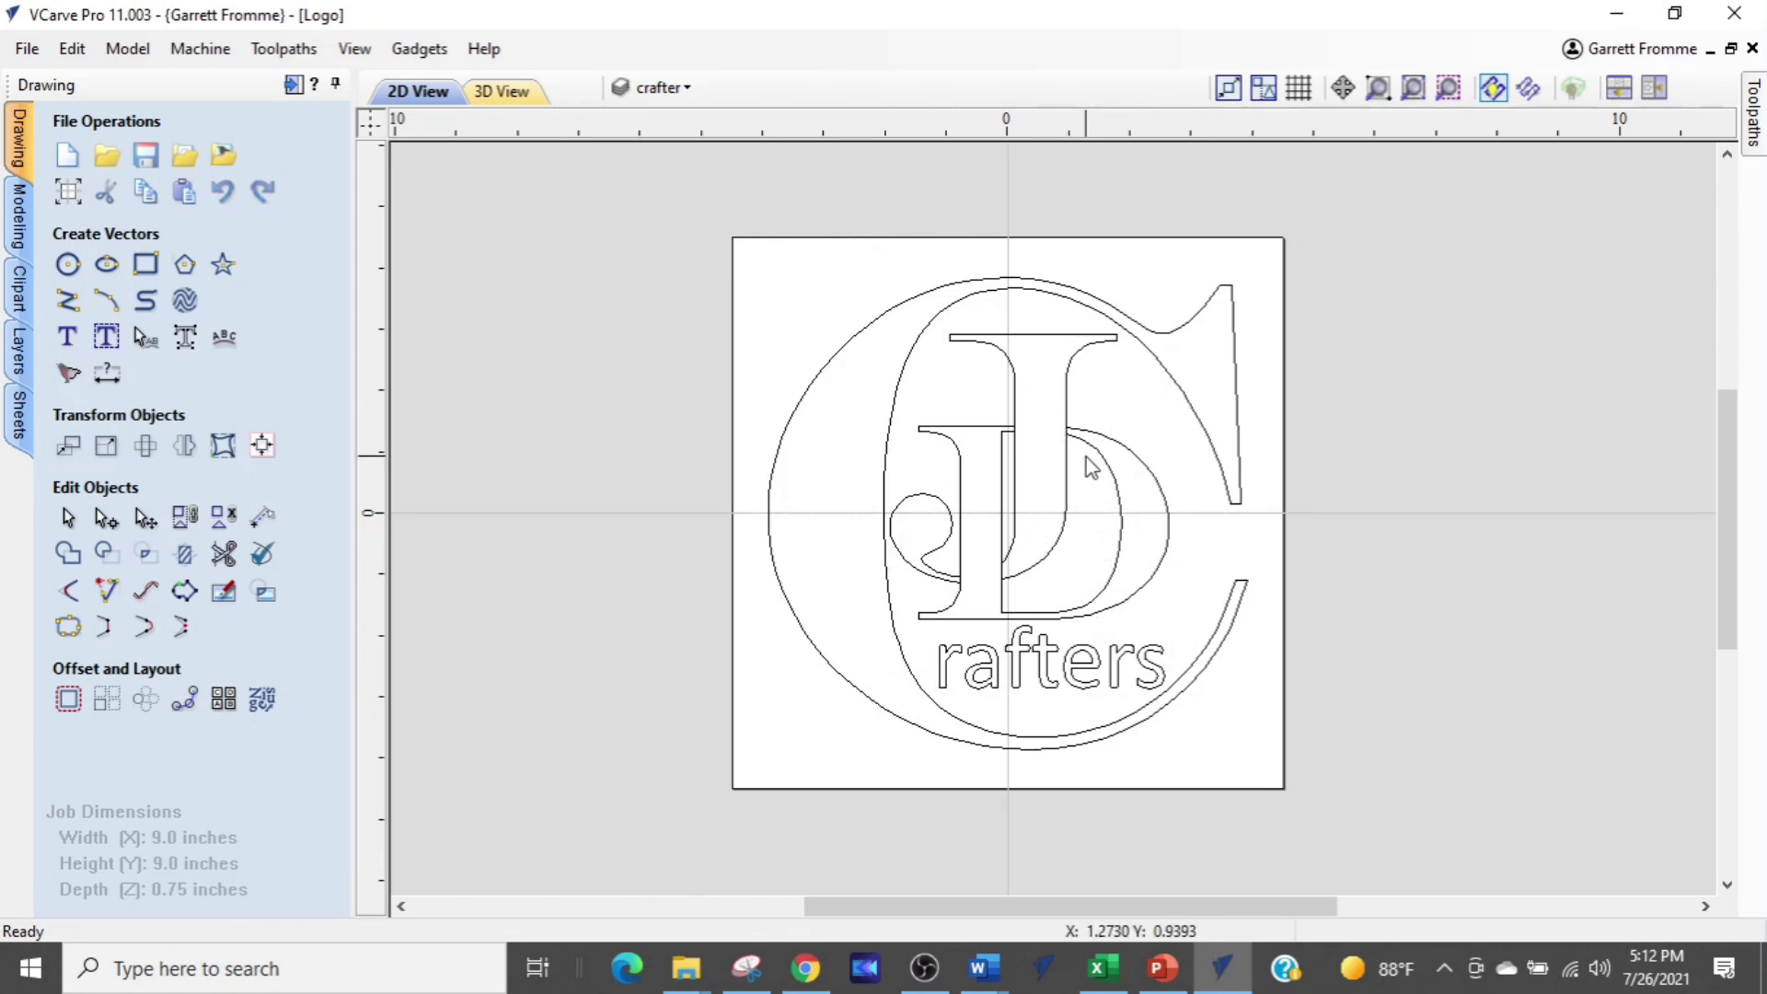
Select all the visible logo vectors and check them for zero-length spans, overlaps and intersections with the Vector Validator
click(263, 561)
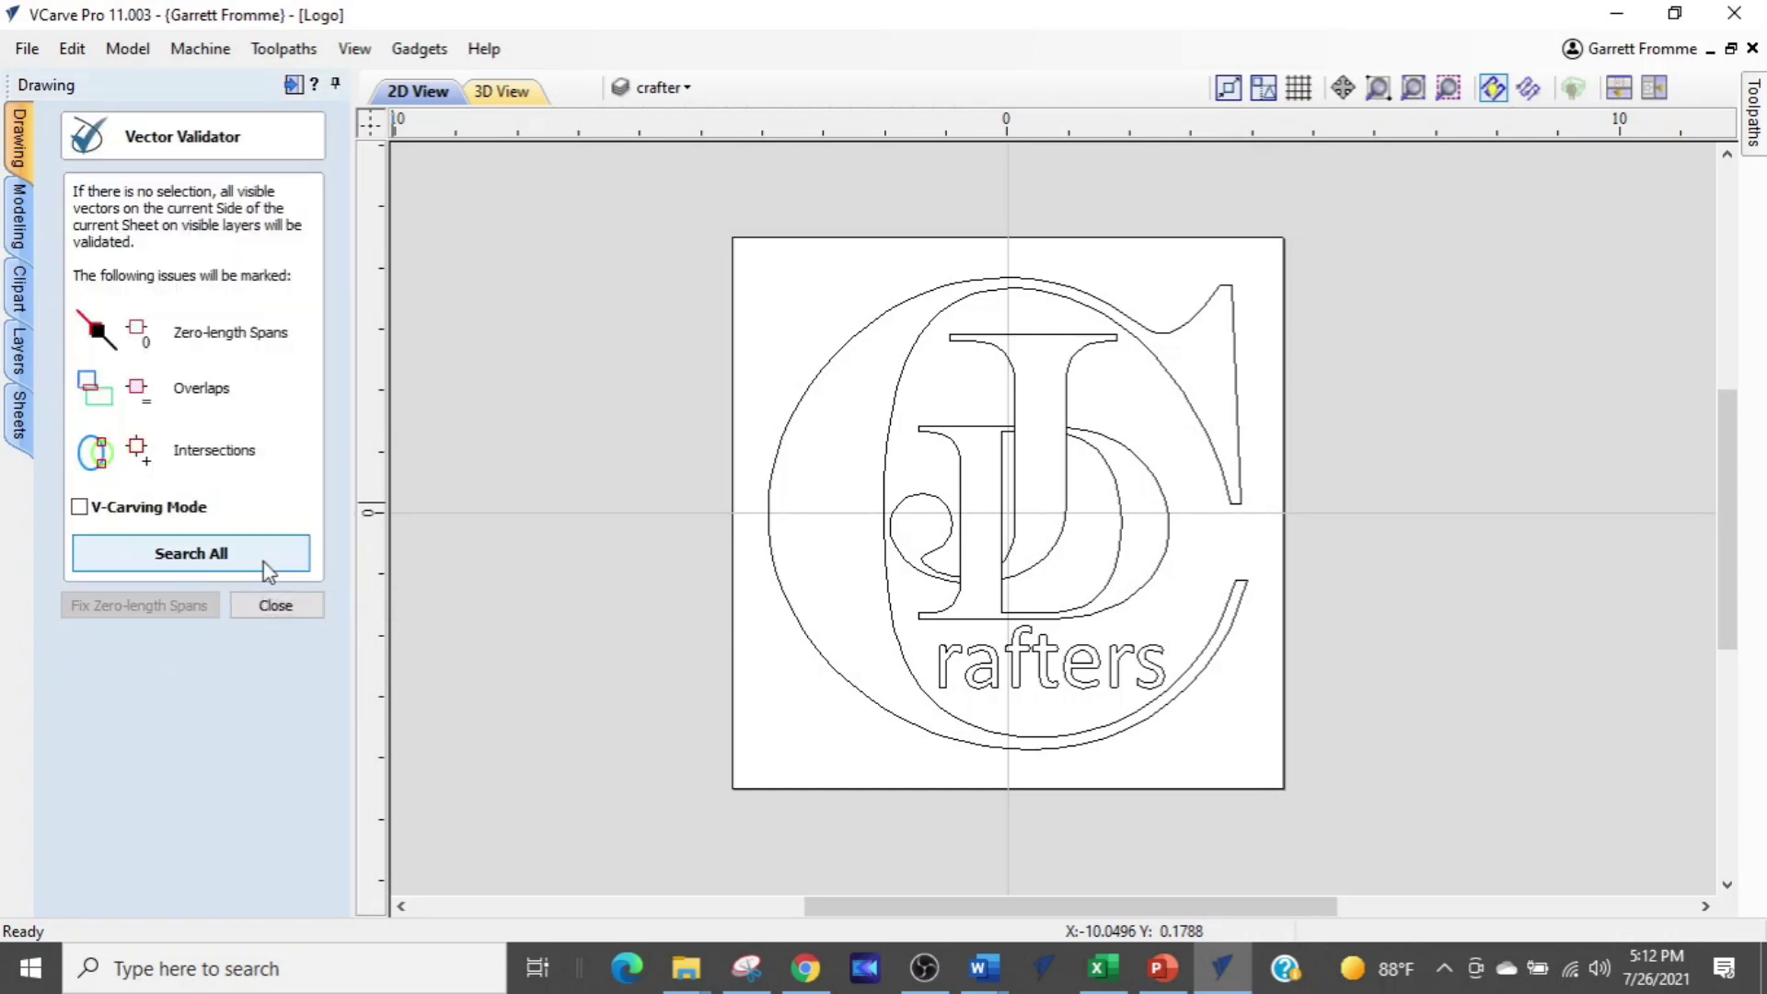
drag(1325, 276, 695, 753)
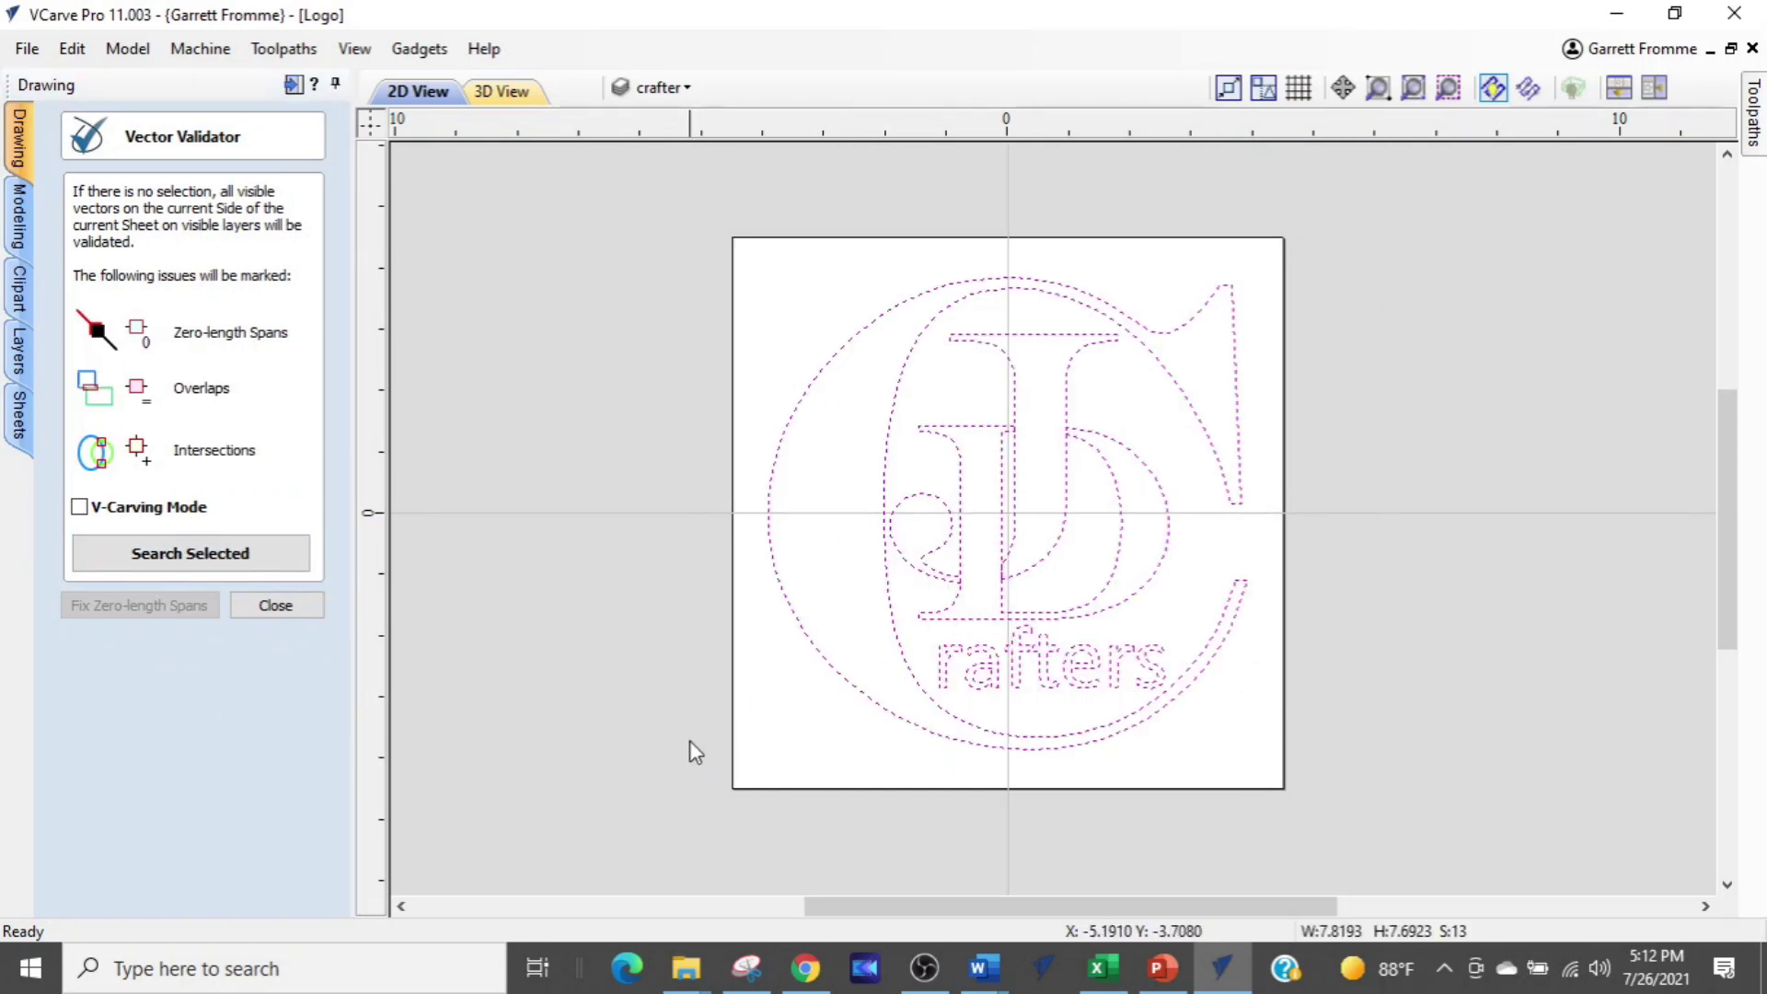
click(278, 552)
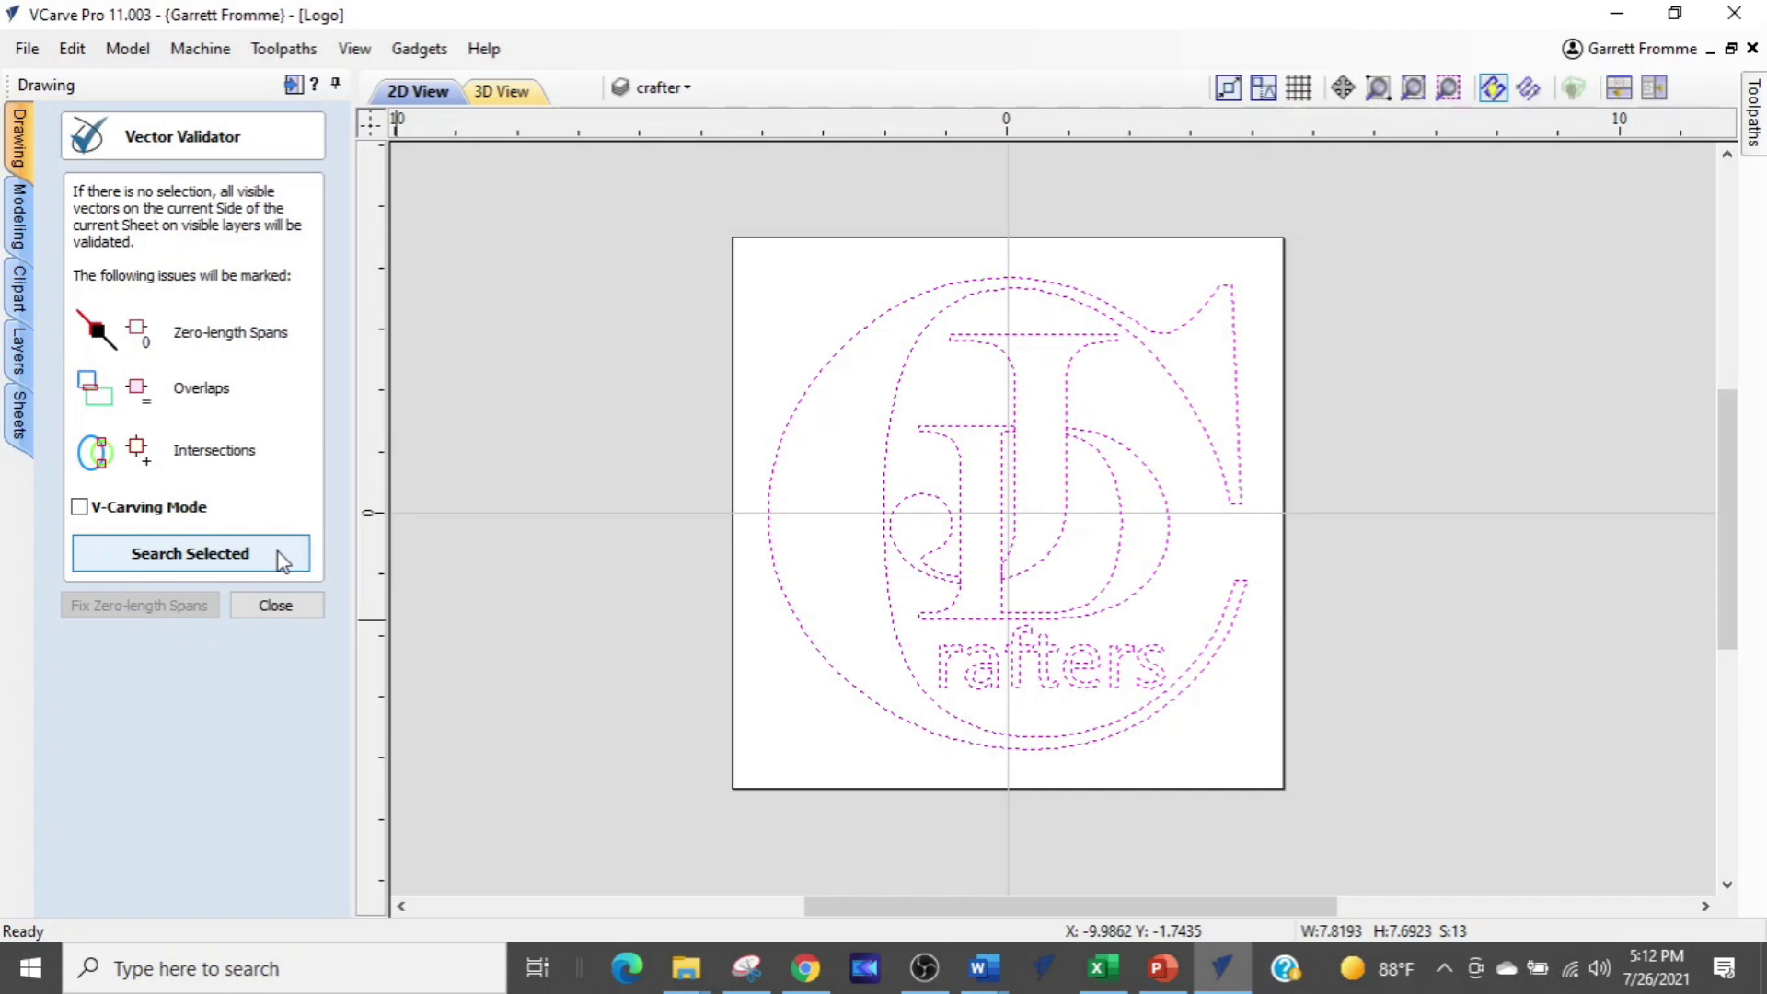
click(279, 556)
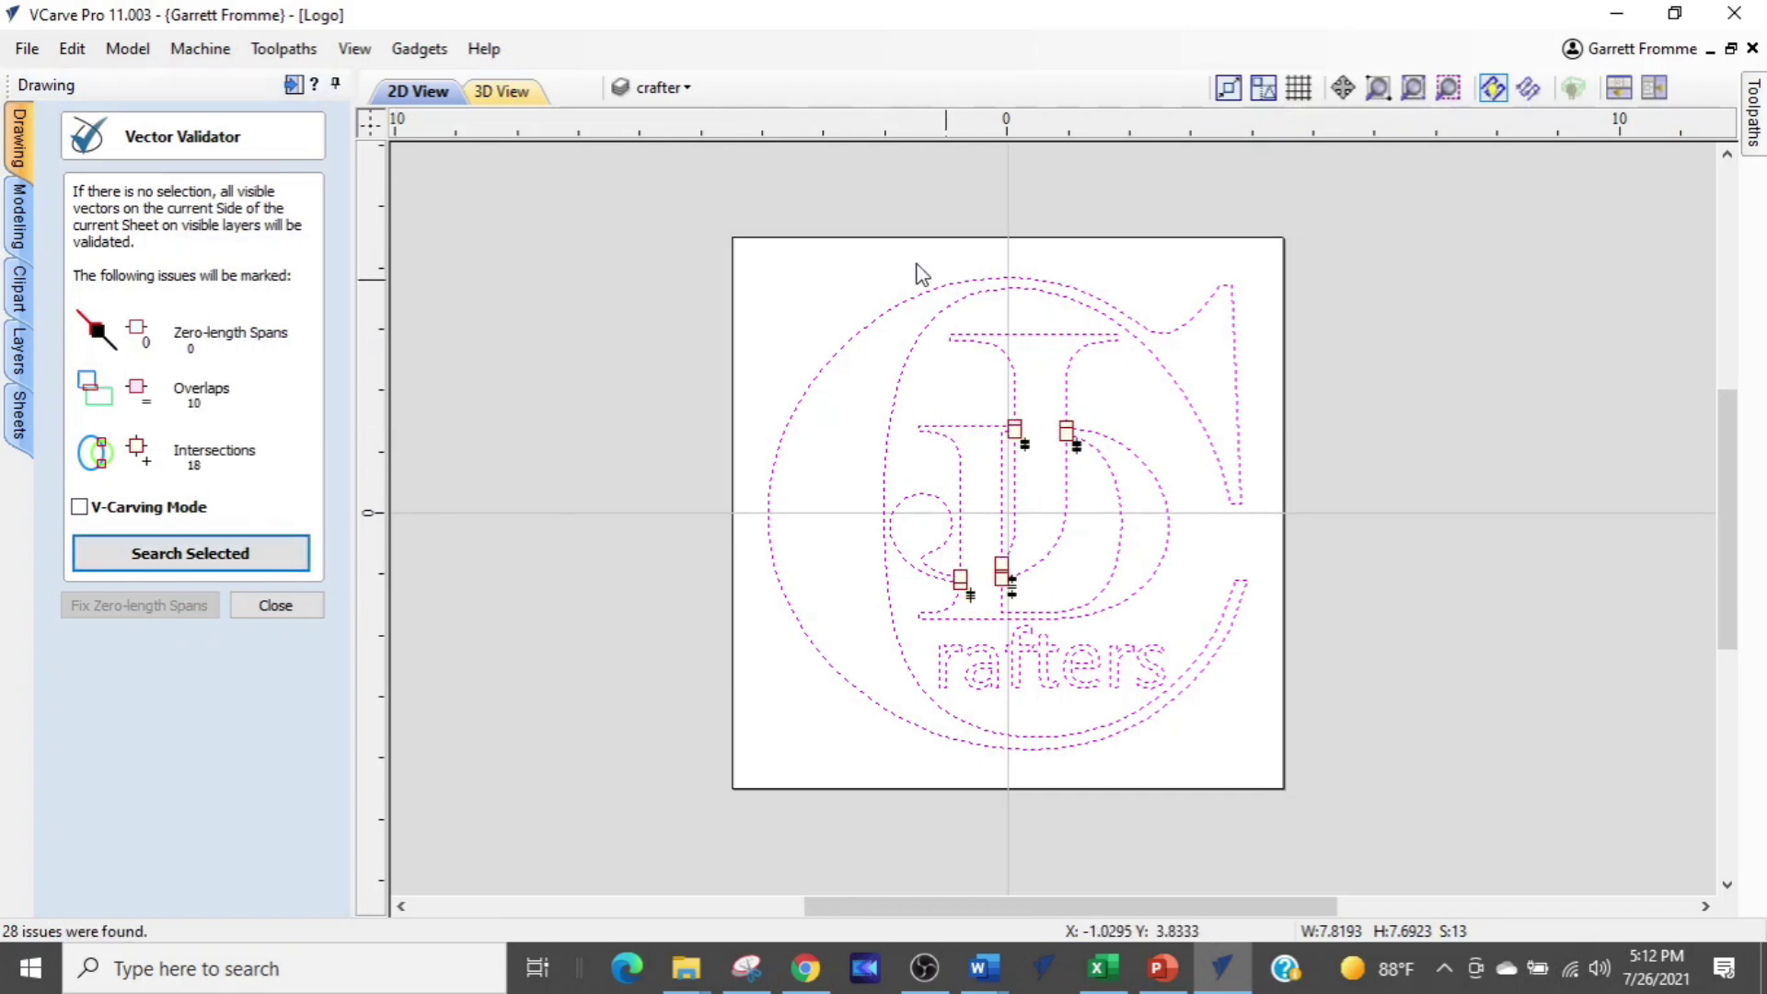
Examine the issues marked where the J and D letters meet, and close the Vector Validator
click(664, 88)
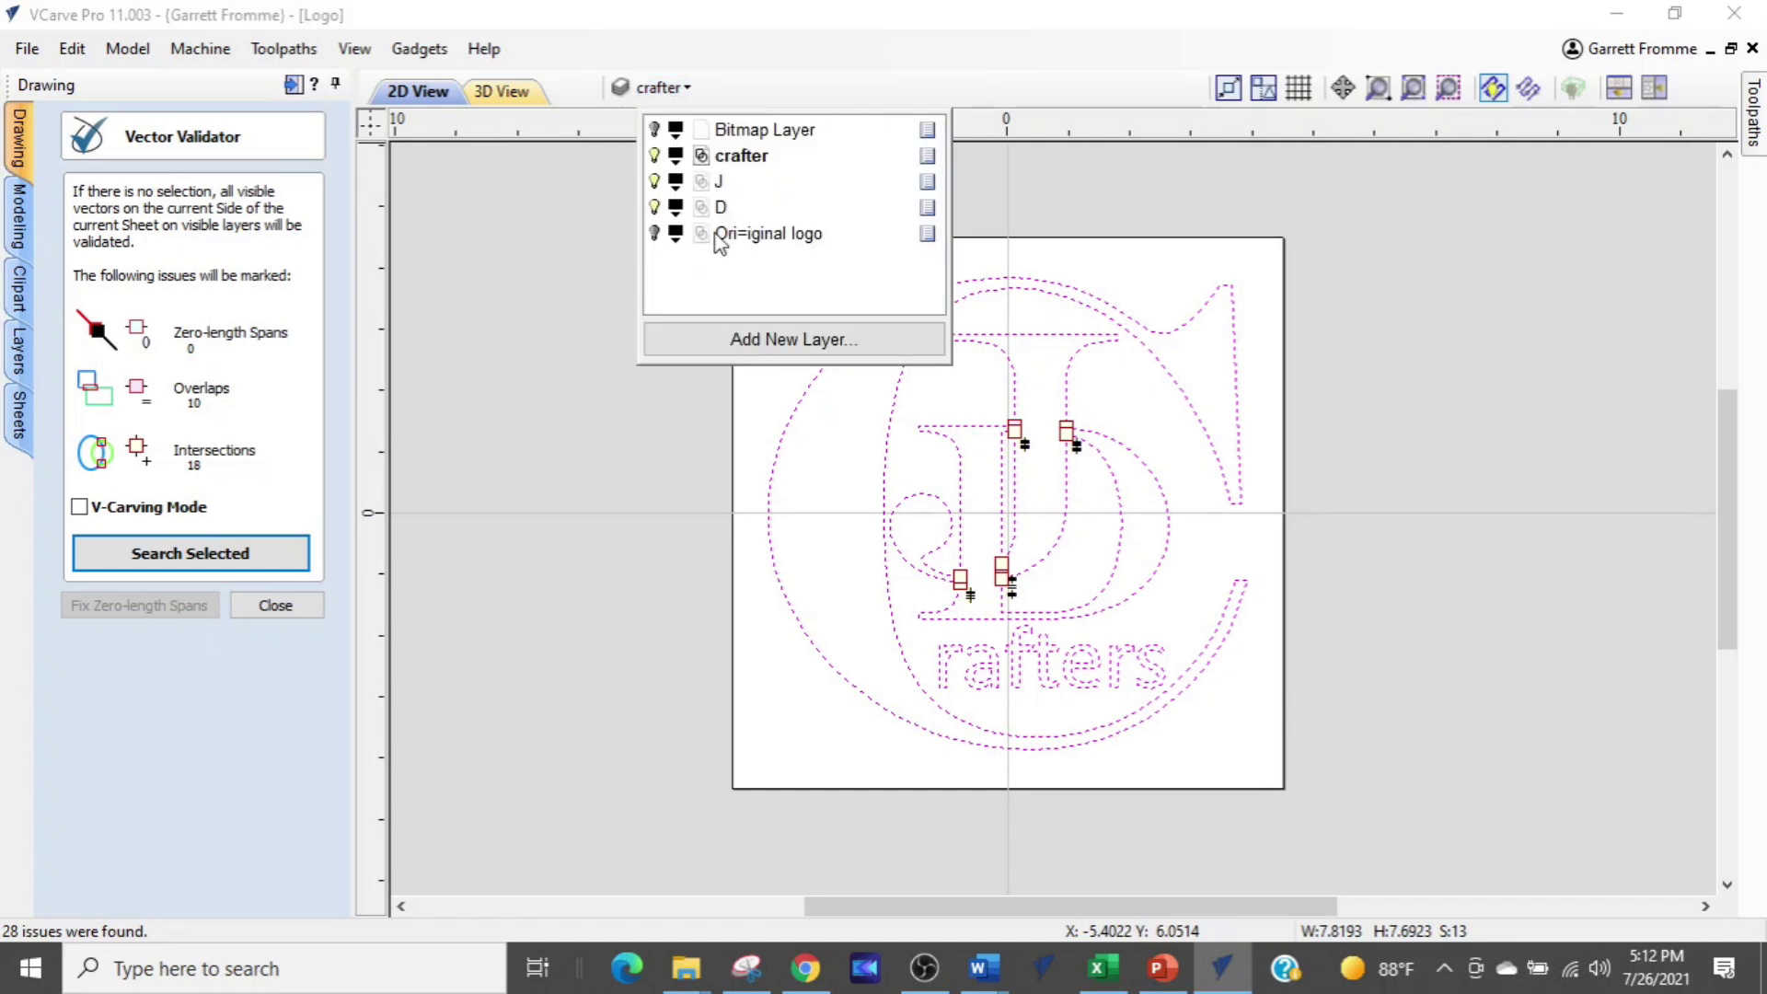
click(694, 438)
scroll(1019, 456, up, 3)
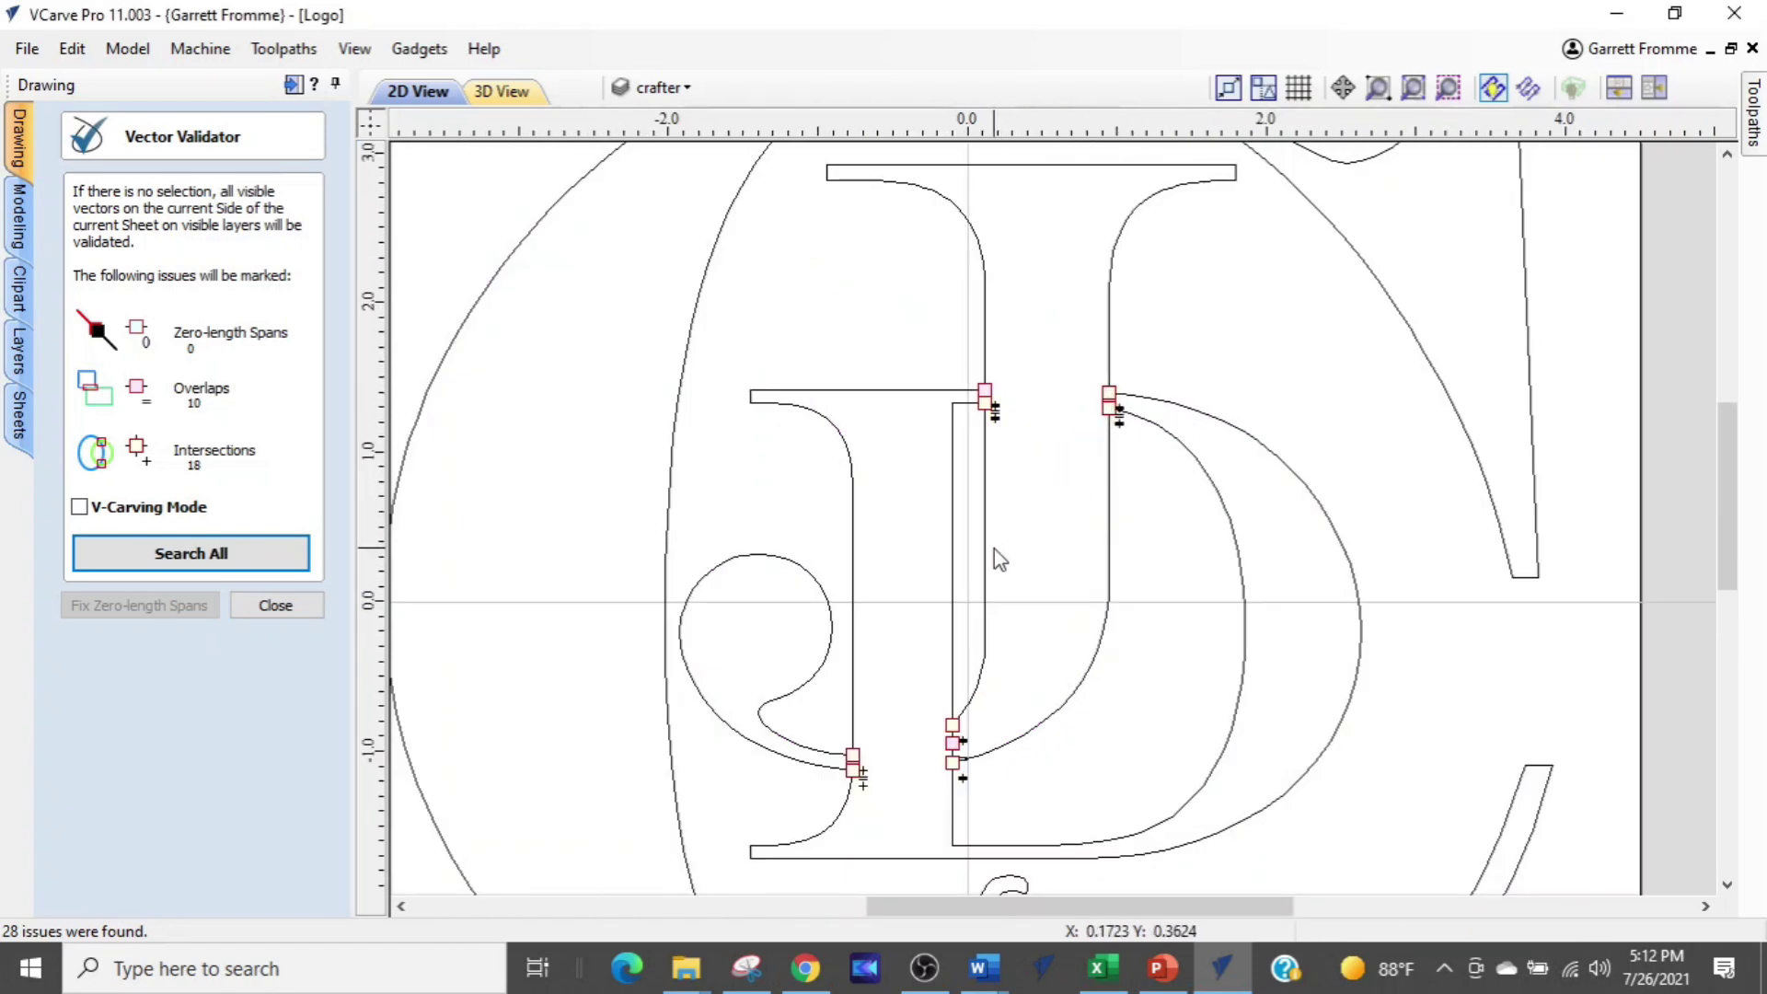
scroll(994, 549, down, 3)
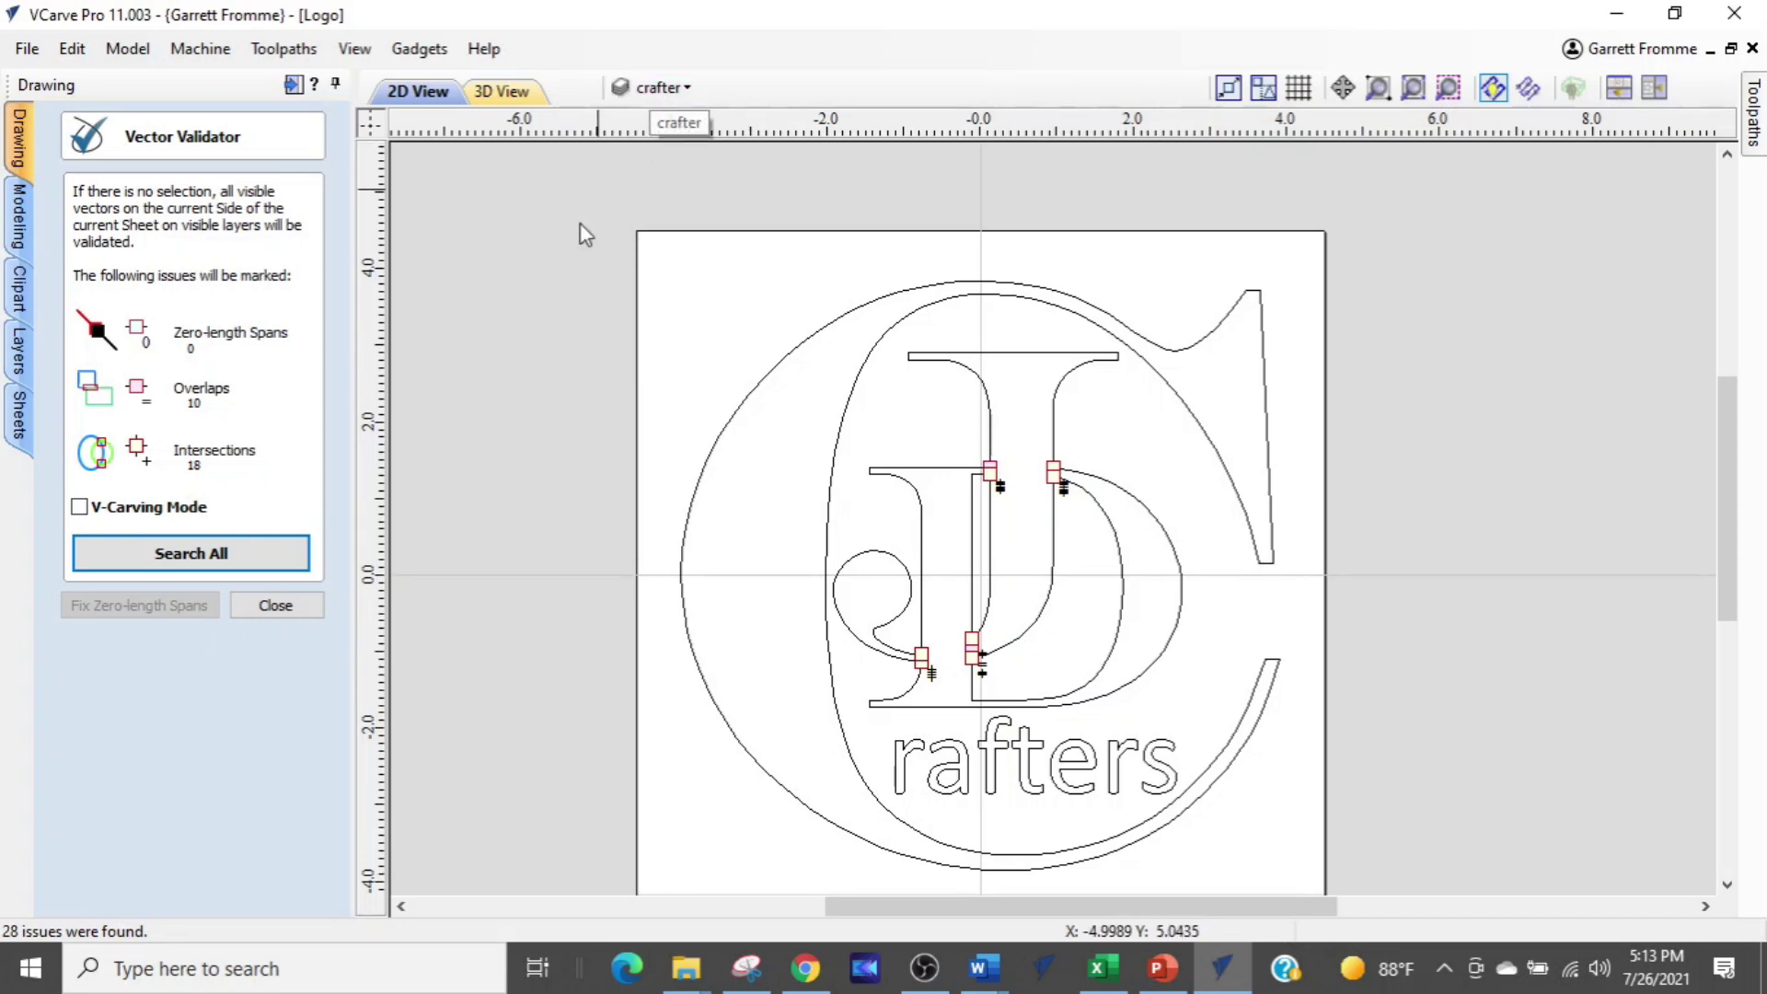
click(276, 607)
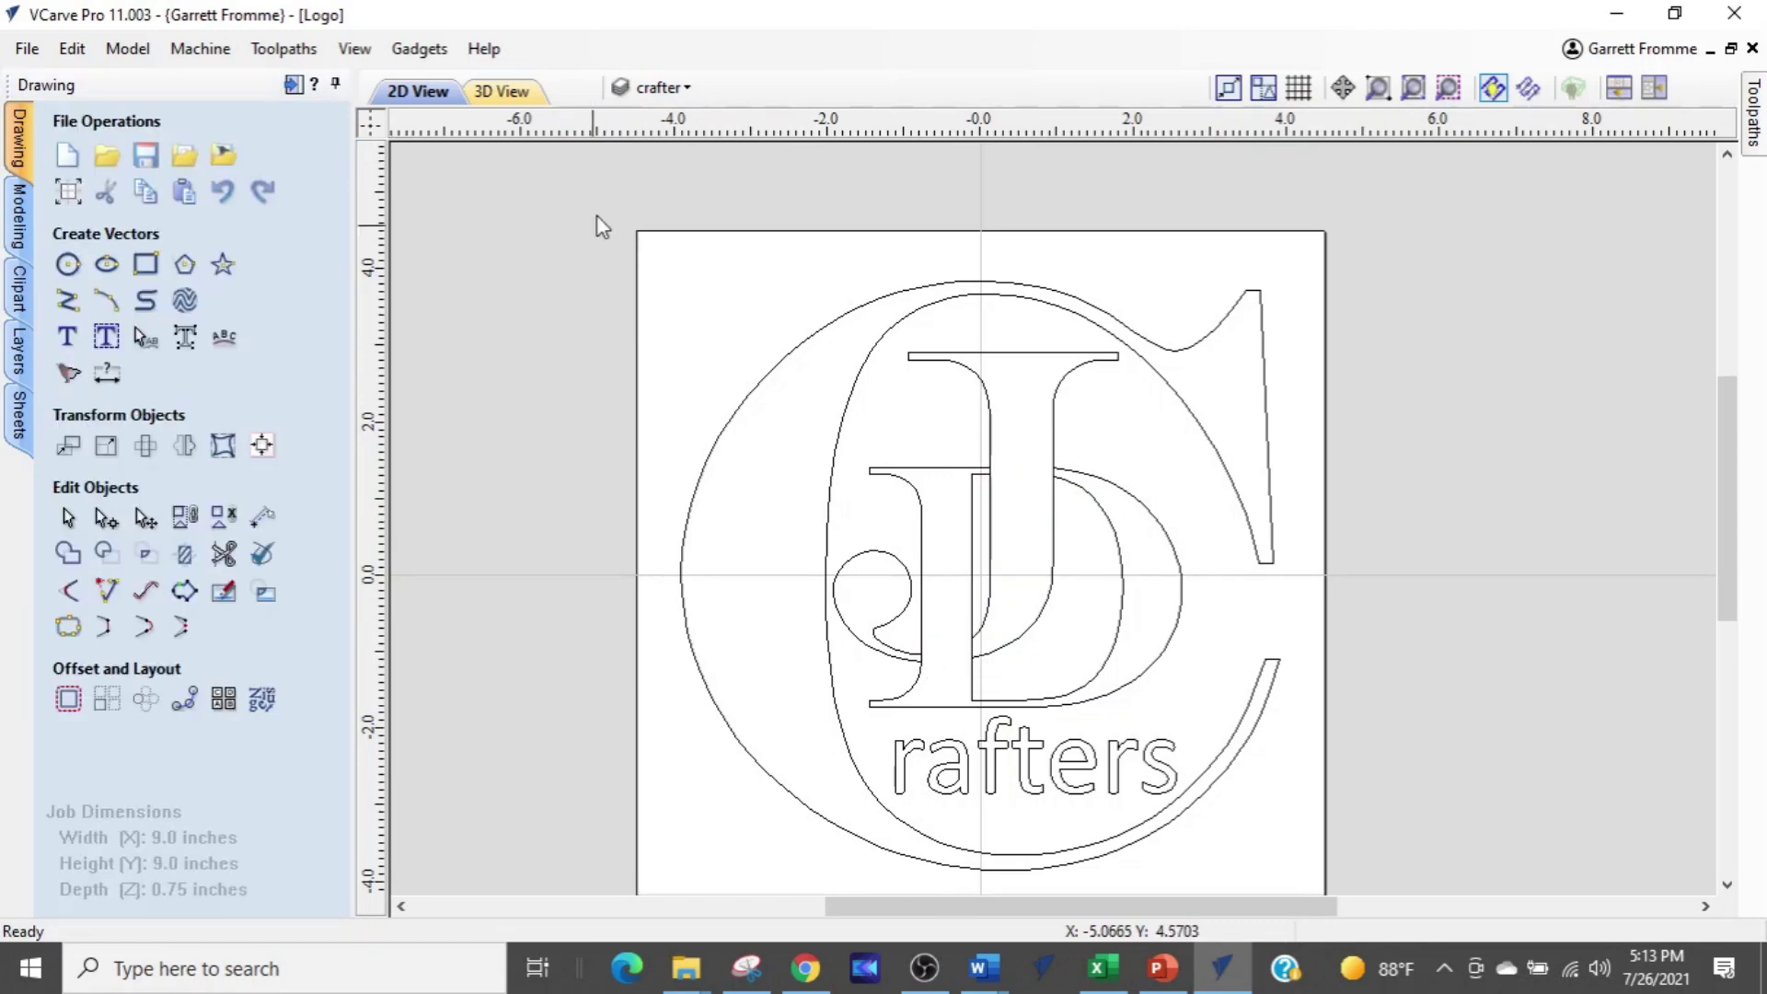
Hide the crafter, J and D layers, and make the Ori=iginal logo layer active and visible
click(652, 88)
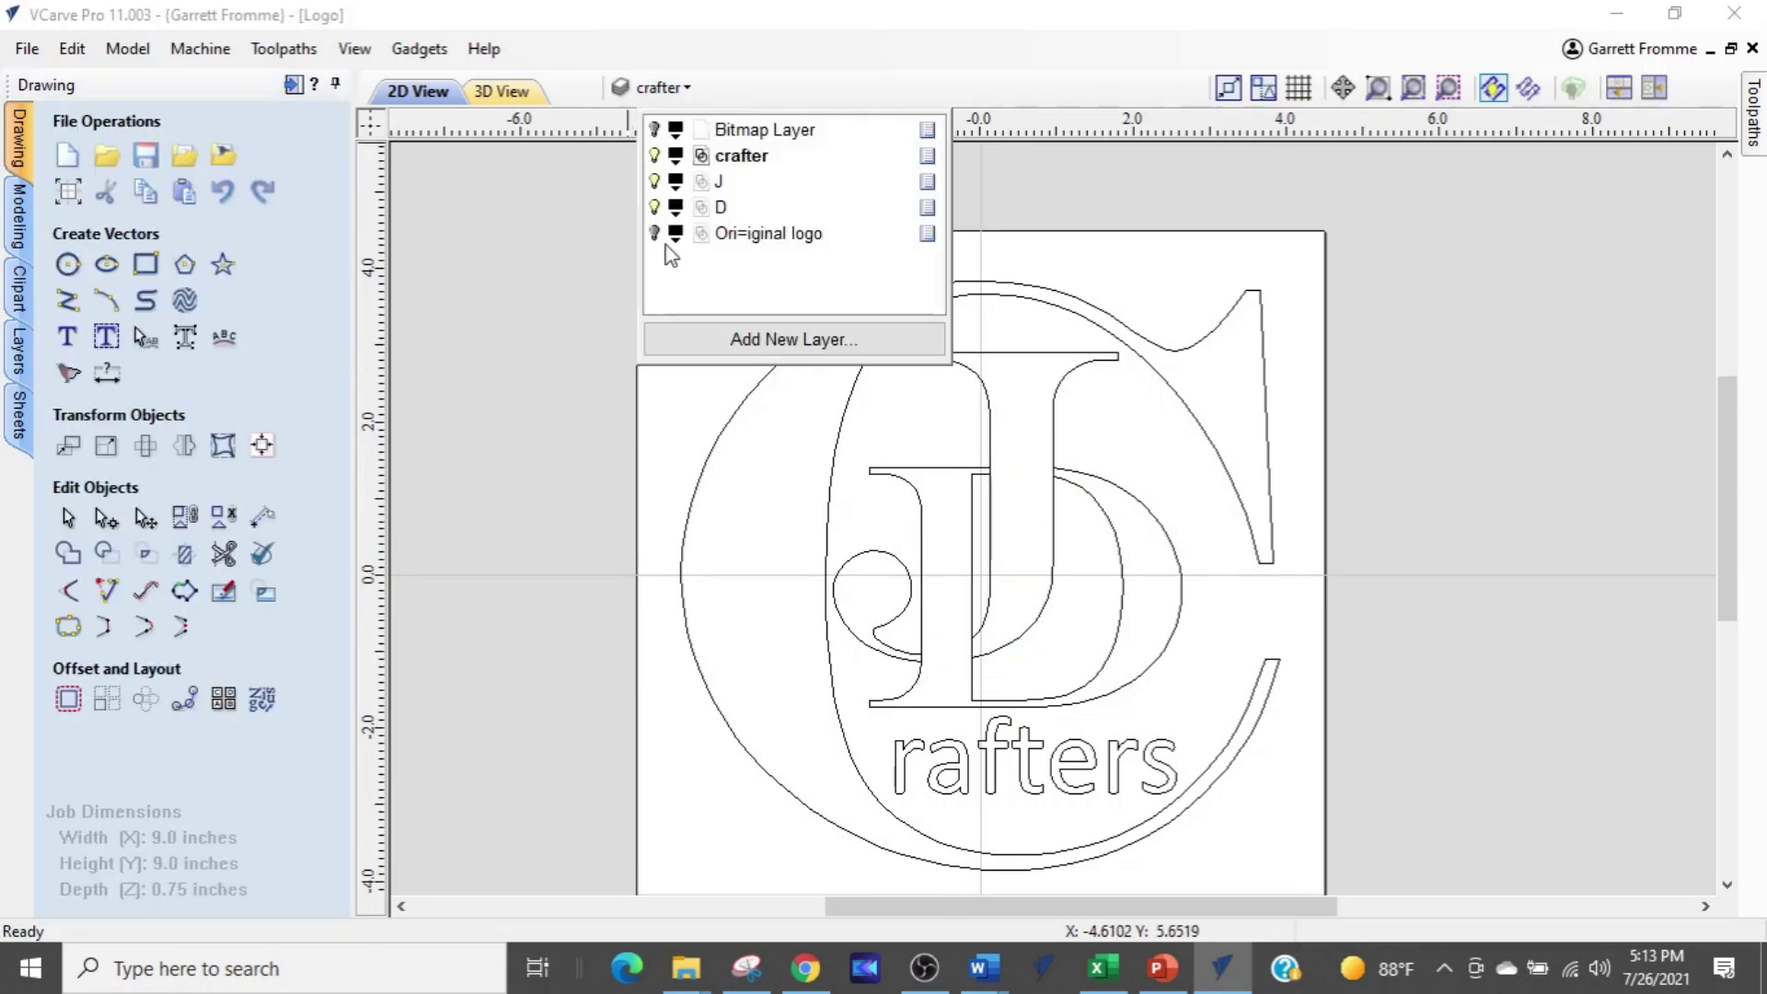
click(654, 155)
click(776, 235)
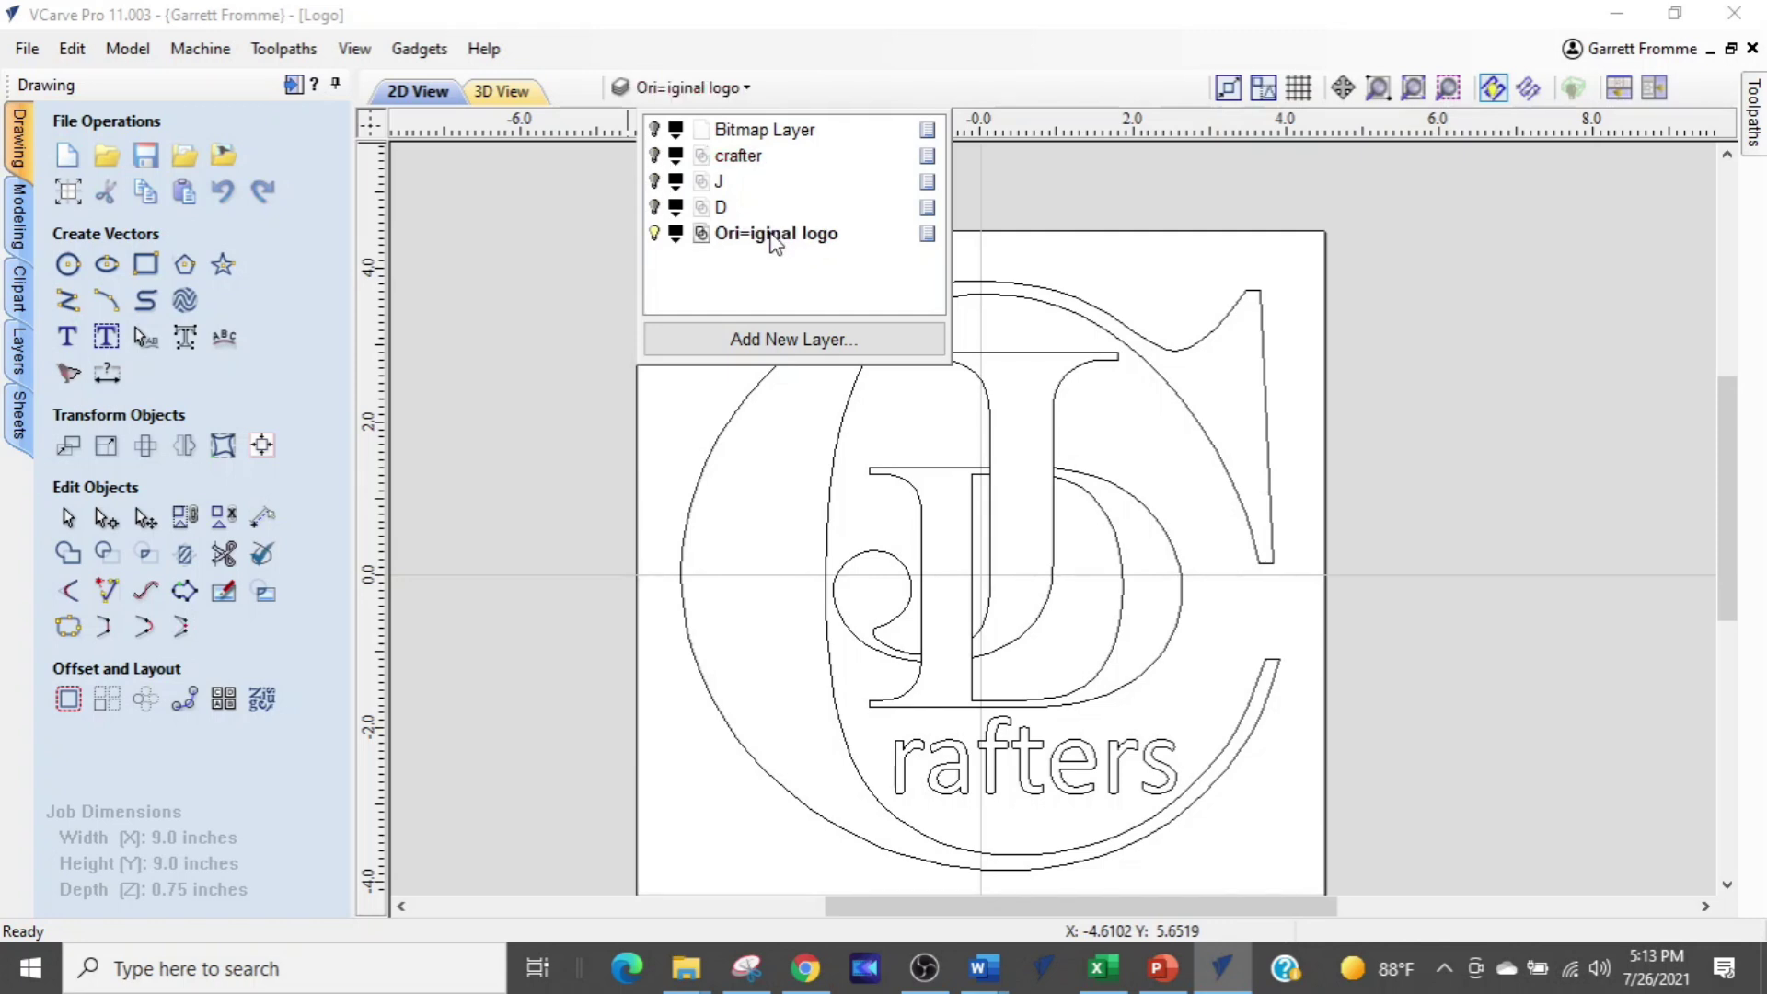
click(801, 254)
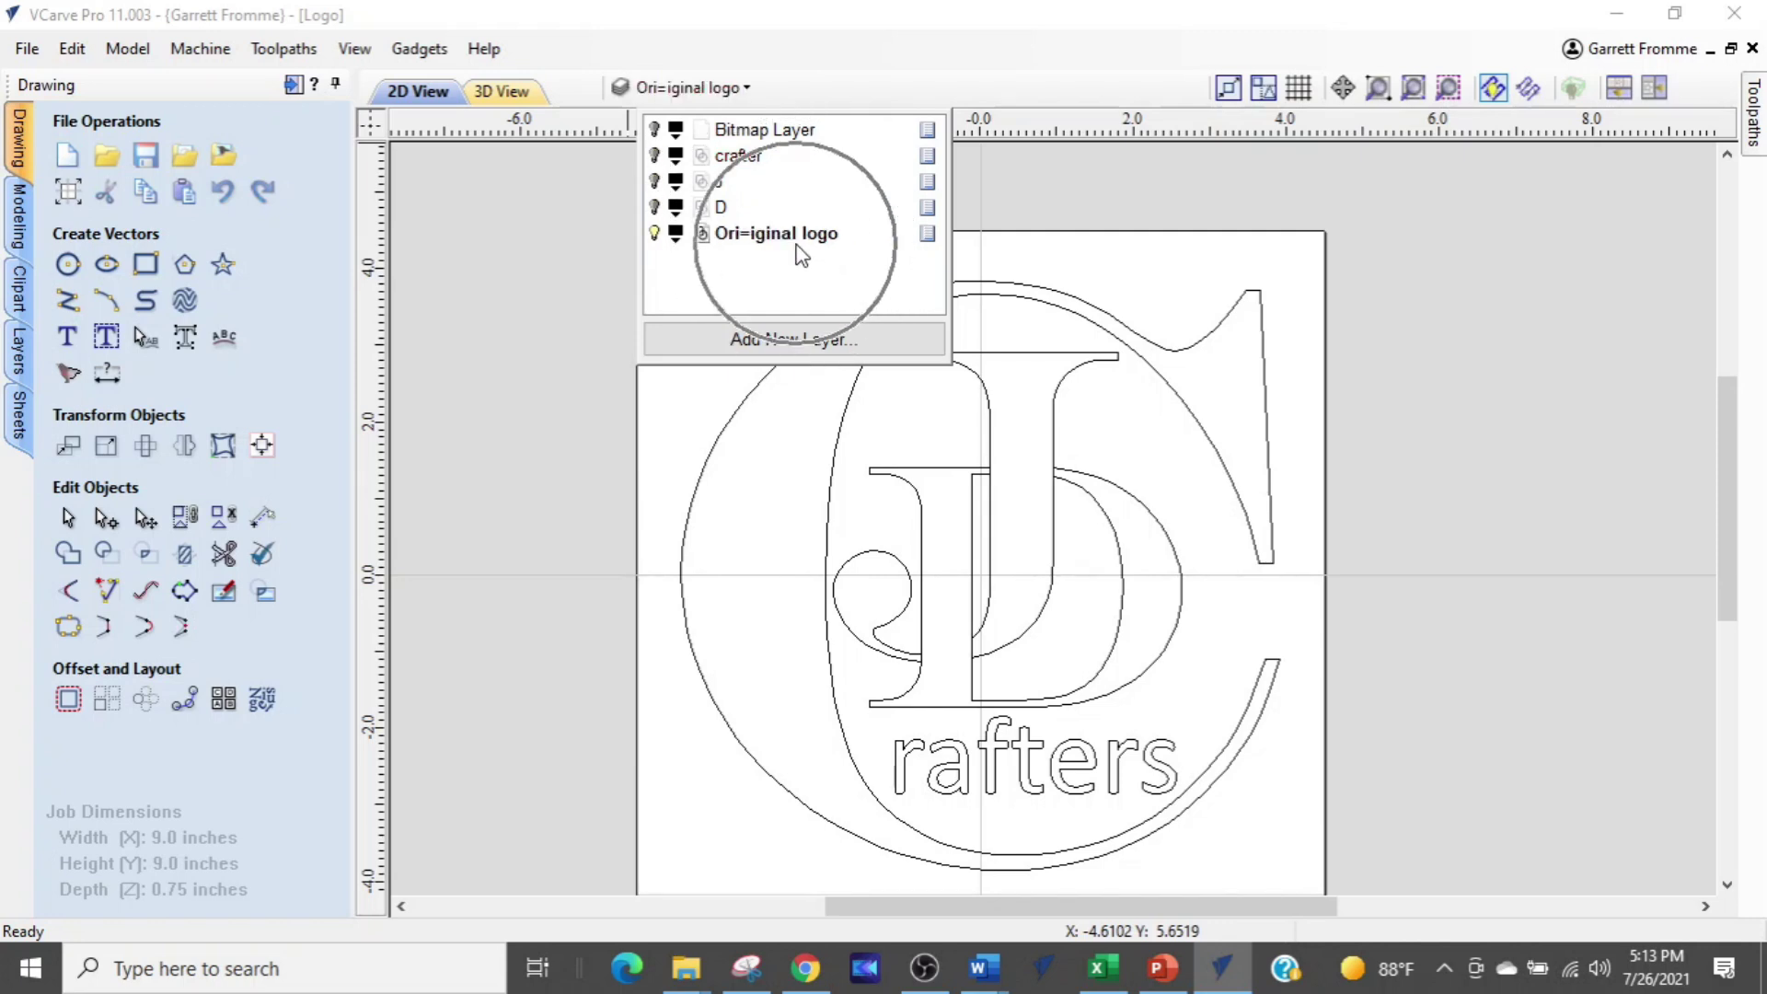
Delete all the logo vectors from the Ori=iginal logo layer
click(1473, 419)
drag(1365, 246, 555, 855)
key(Delete)
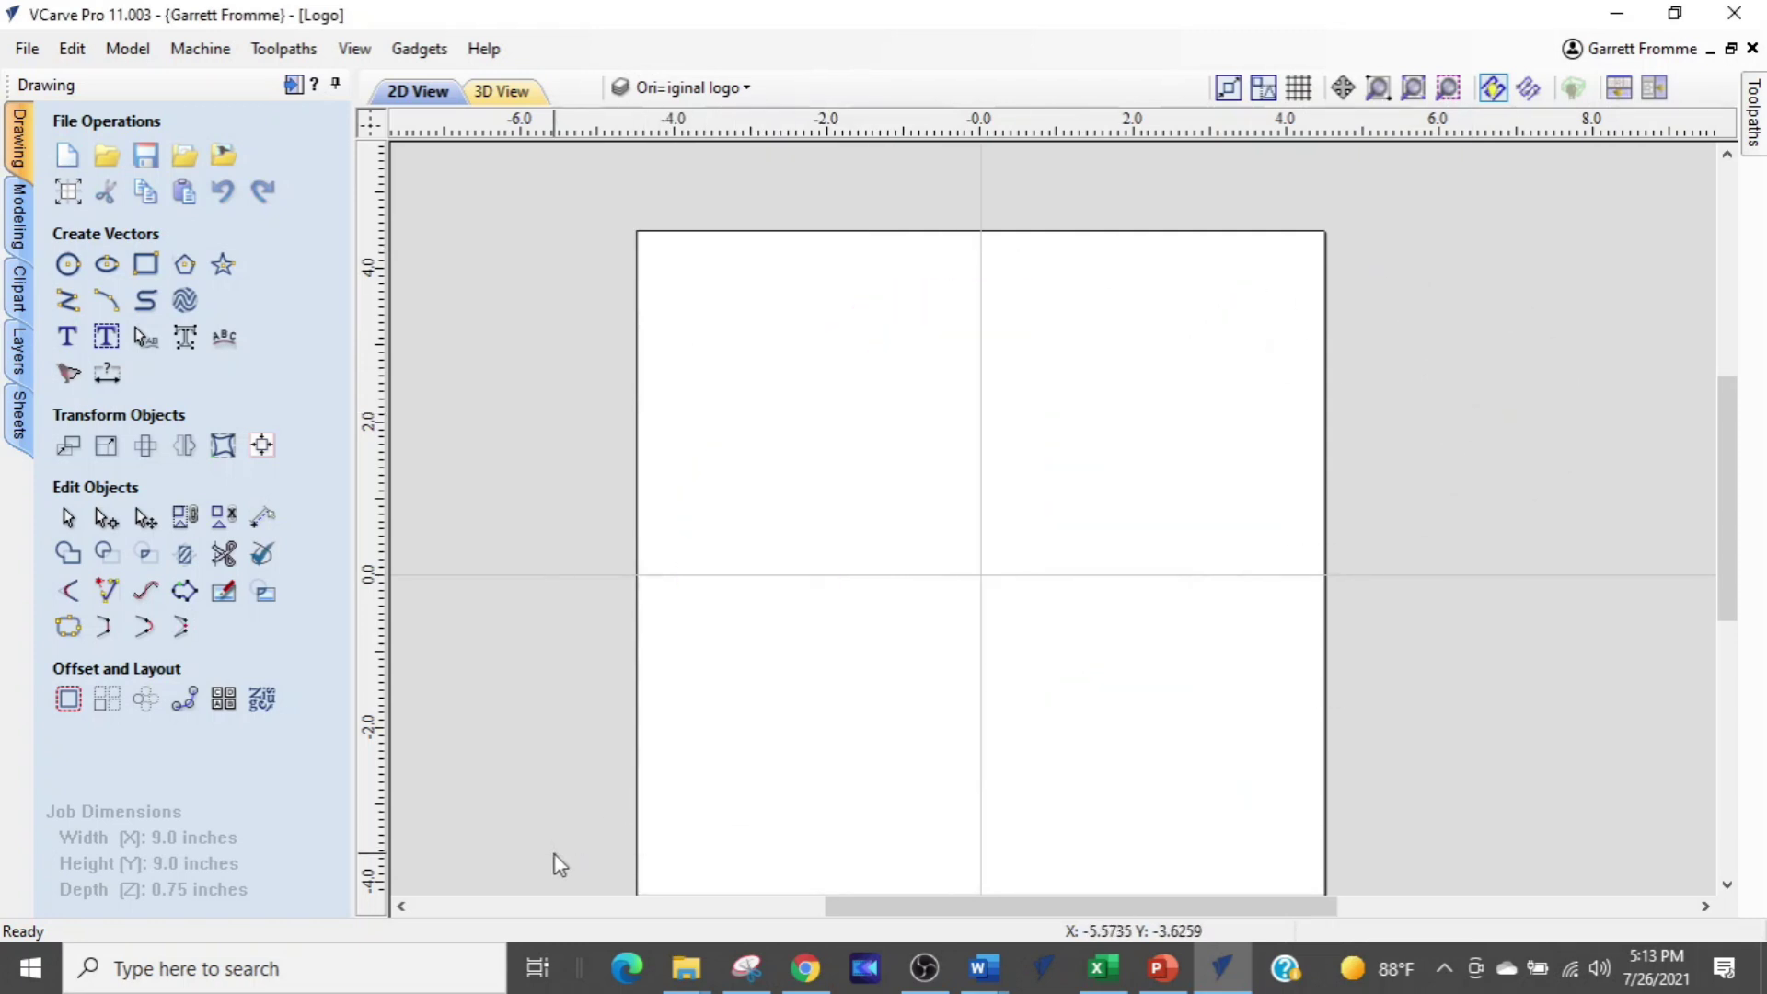
Turn on the visibility of the crafter, J and D layers
click(704, 87)
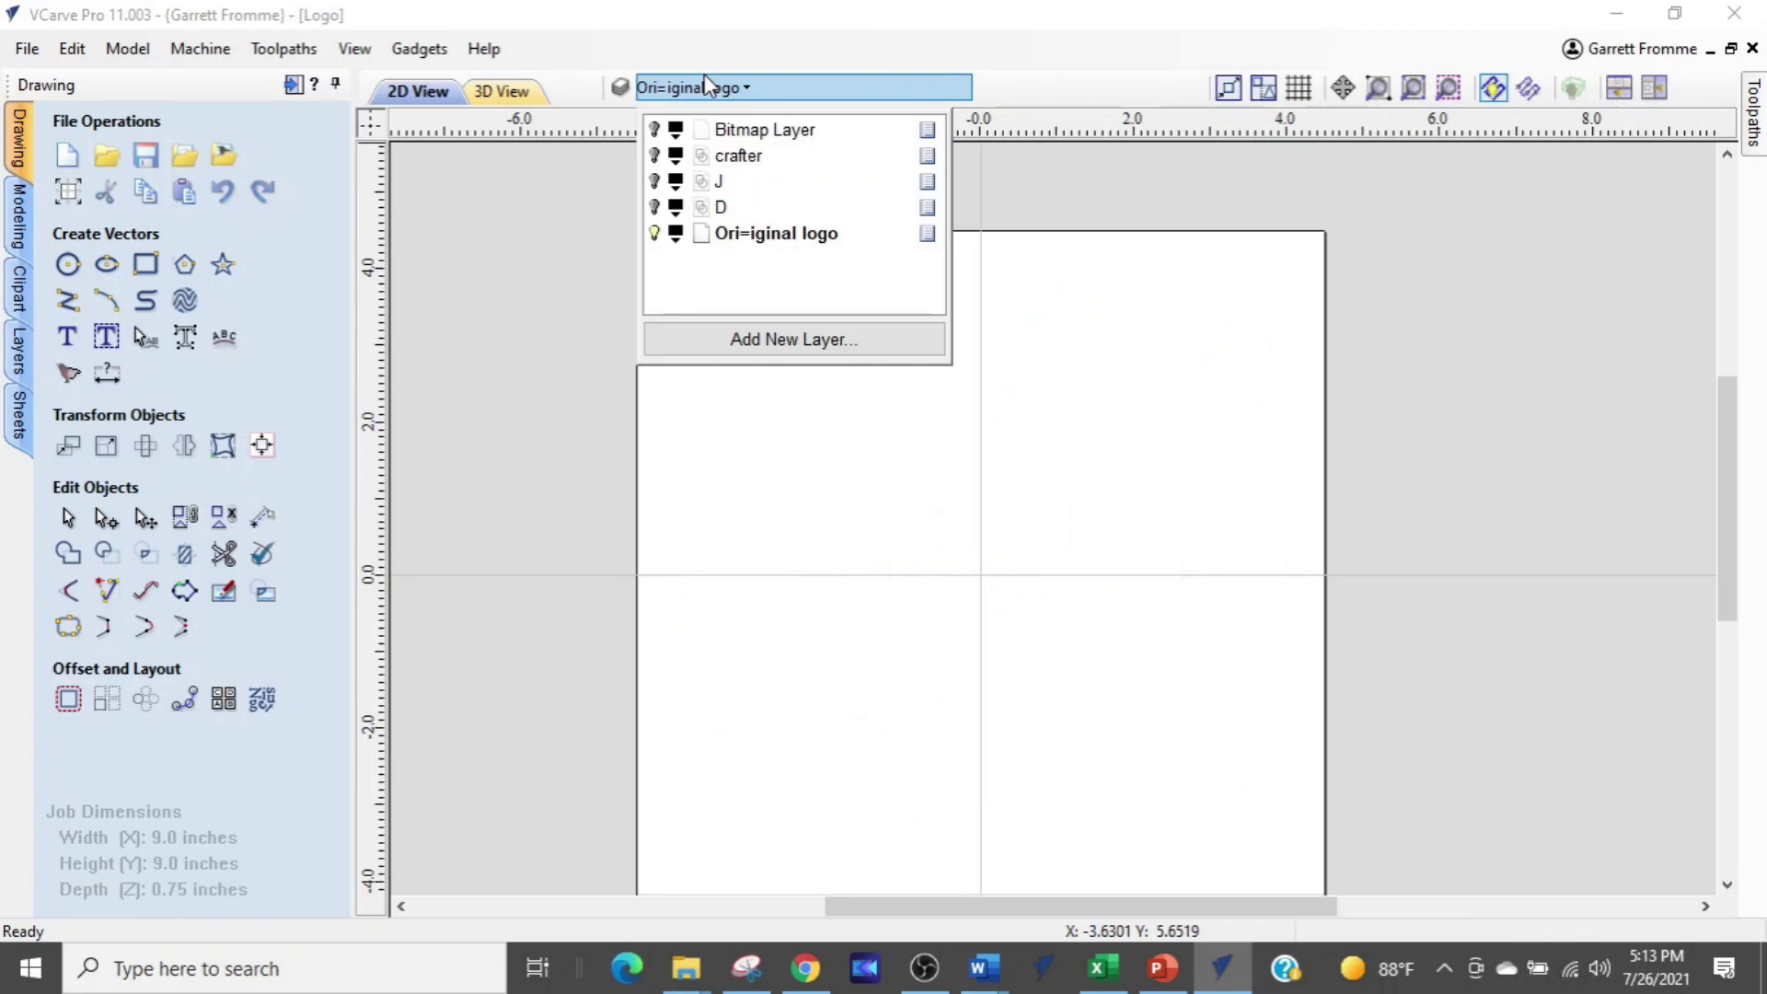
click(654, 154)
click(654, 181)
click(654, 207)
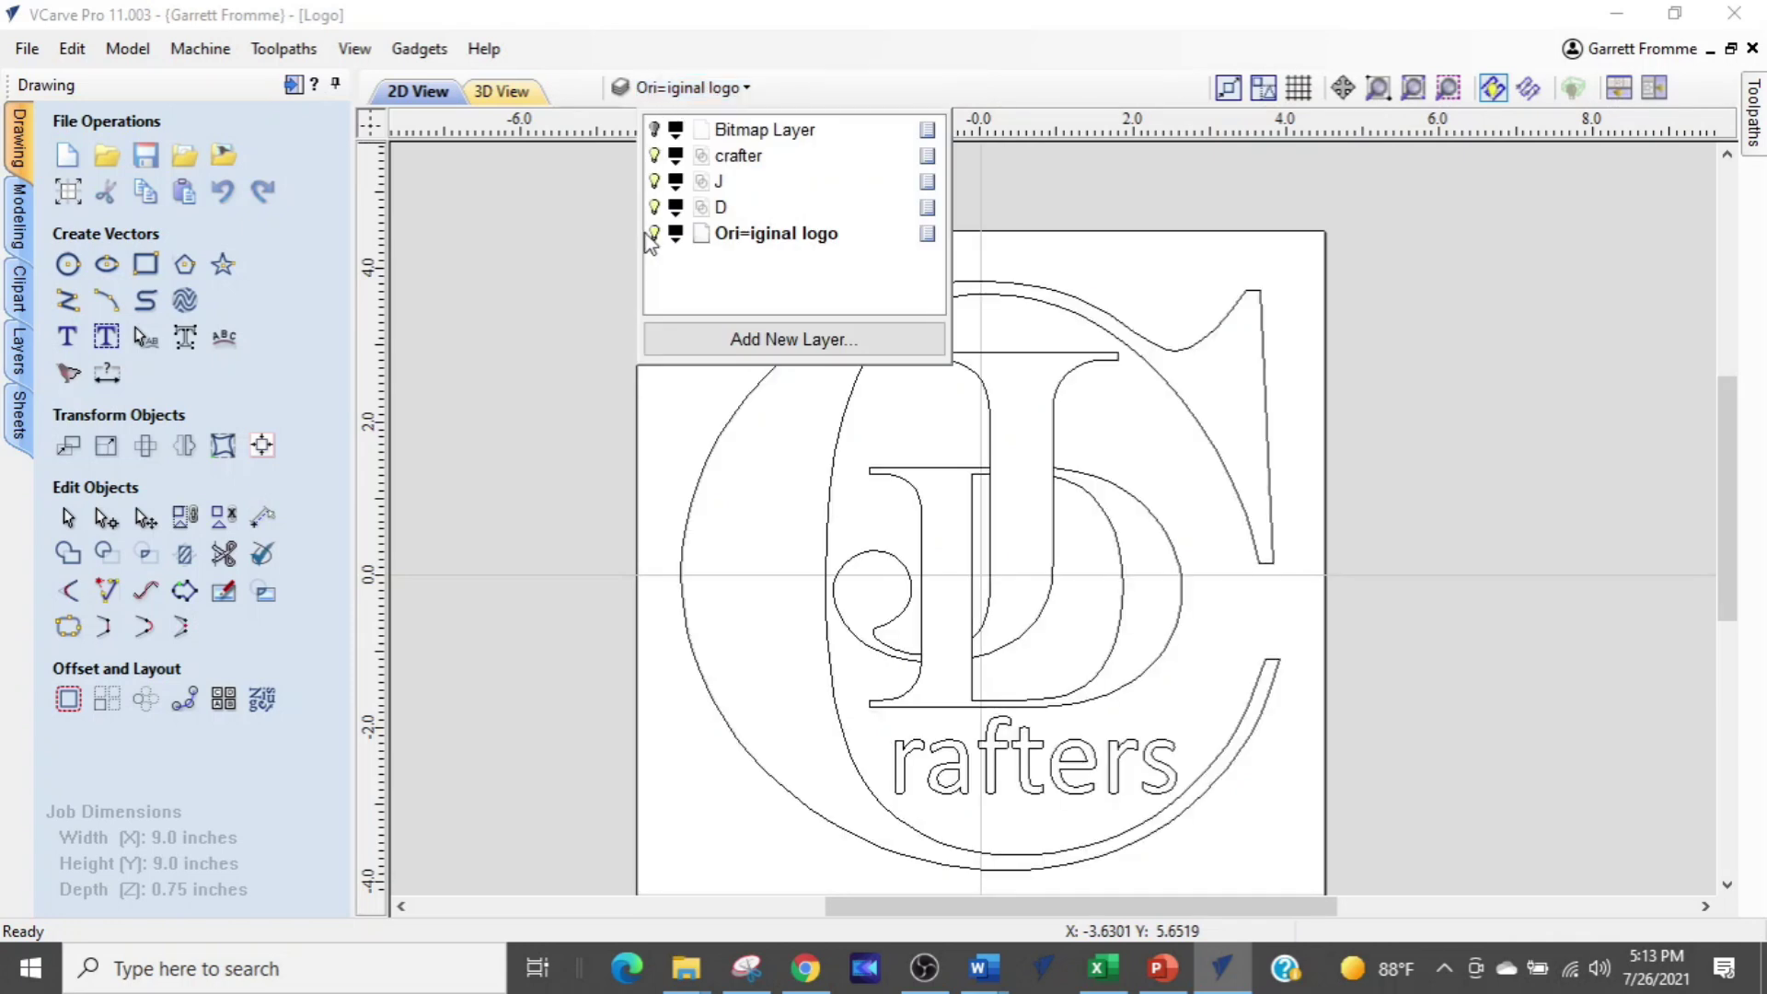
Select all the logo vectors on the visible layers and run the Vector Validator on the selection
click(333, 578)
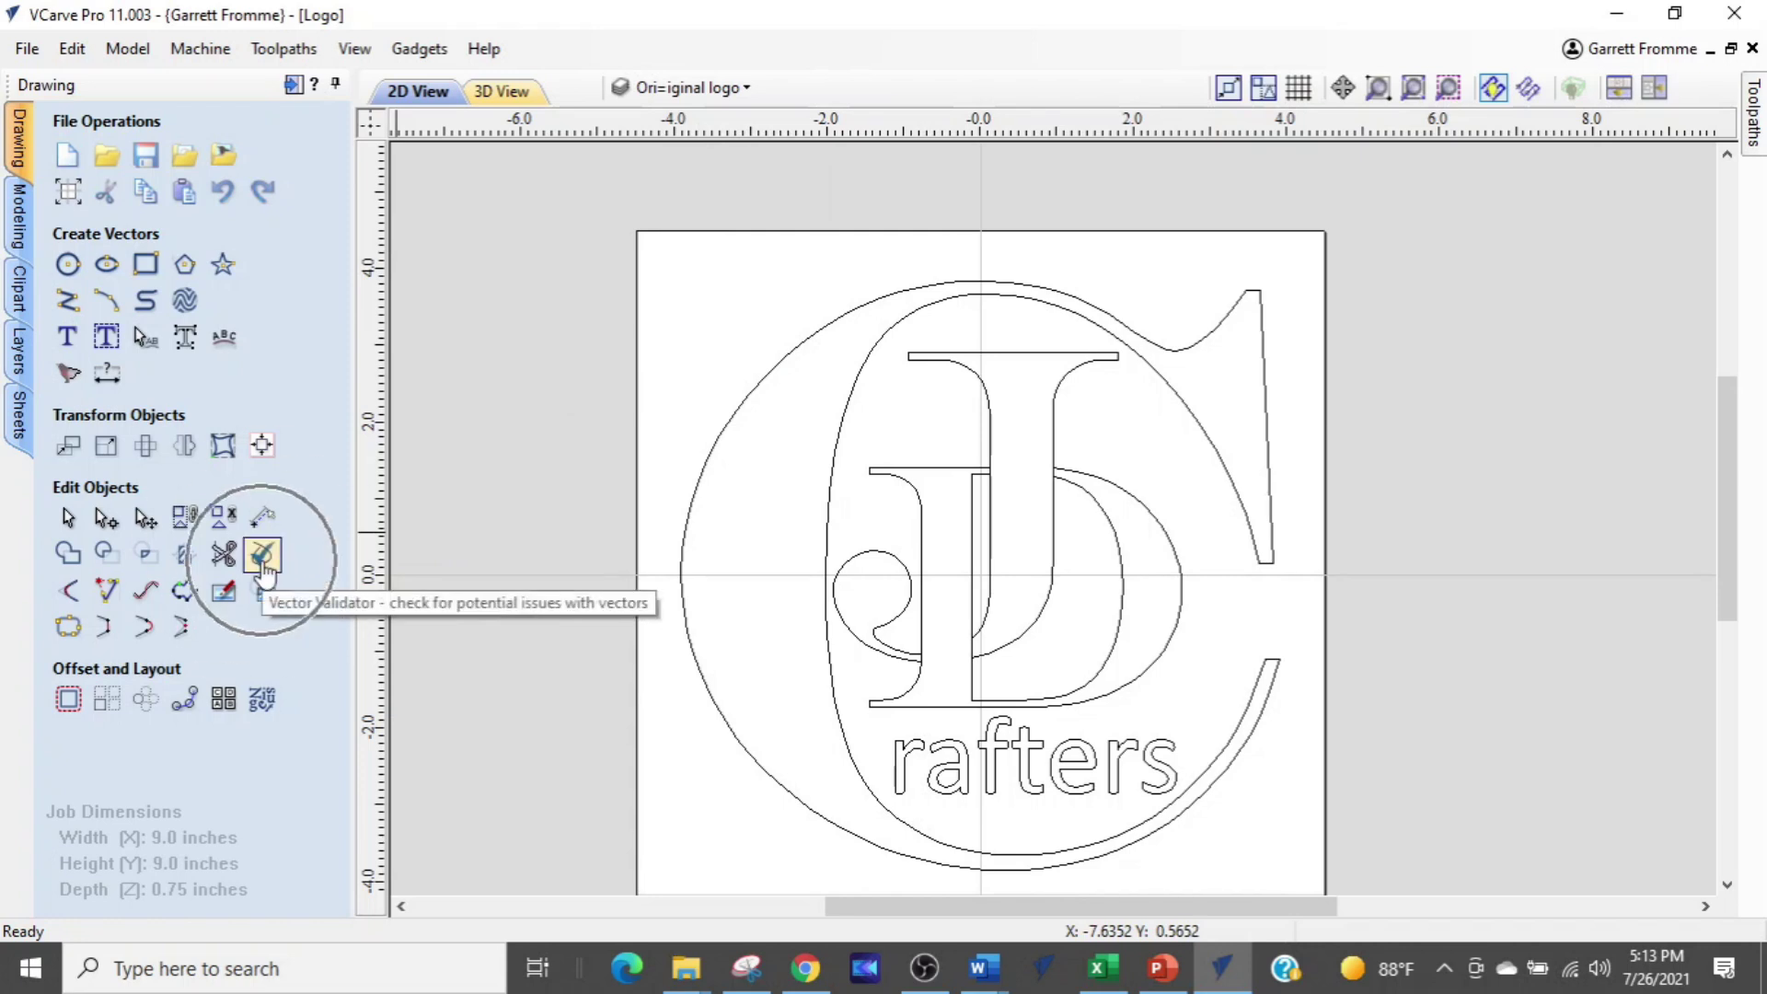
drag(1308, 245, 611, 722)
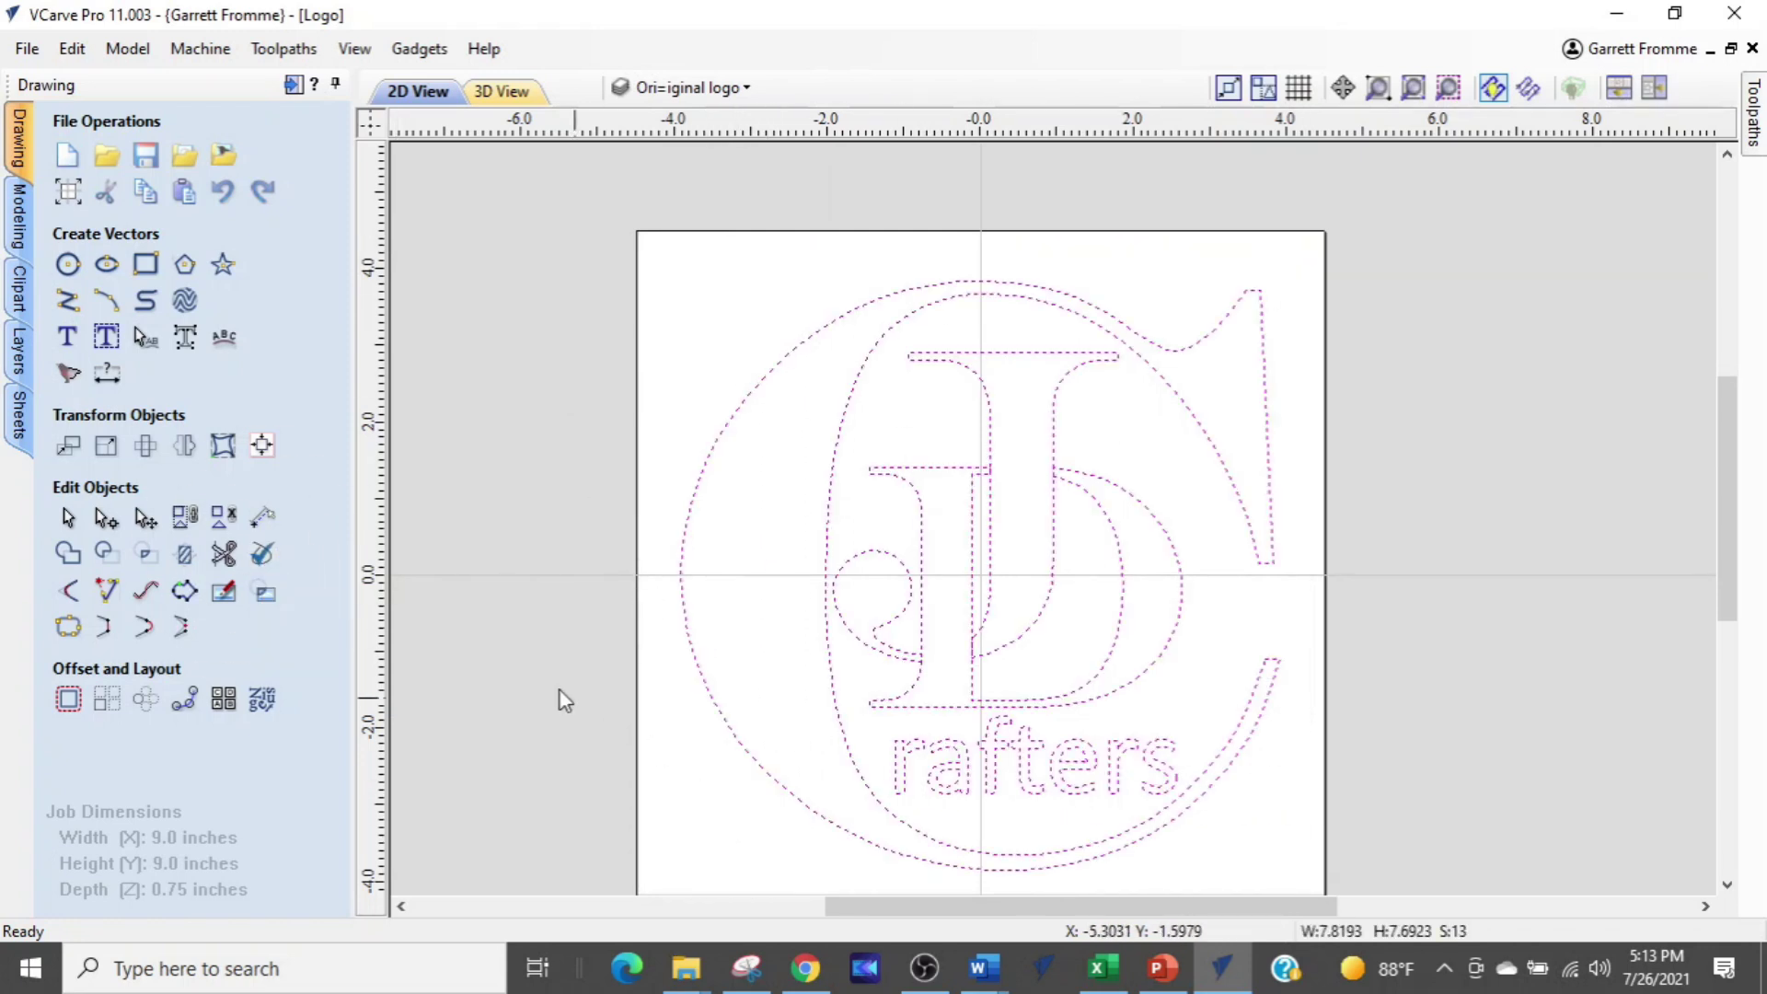
click(262, 553)
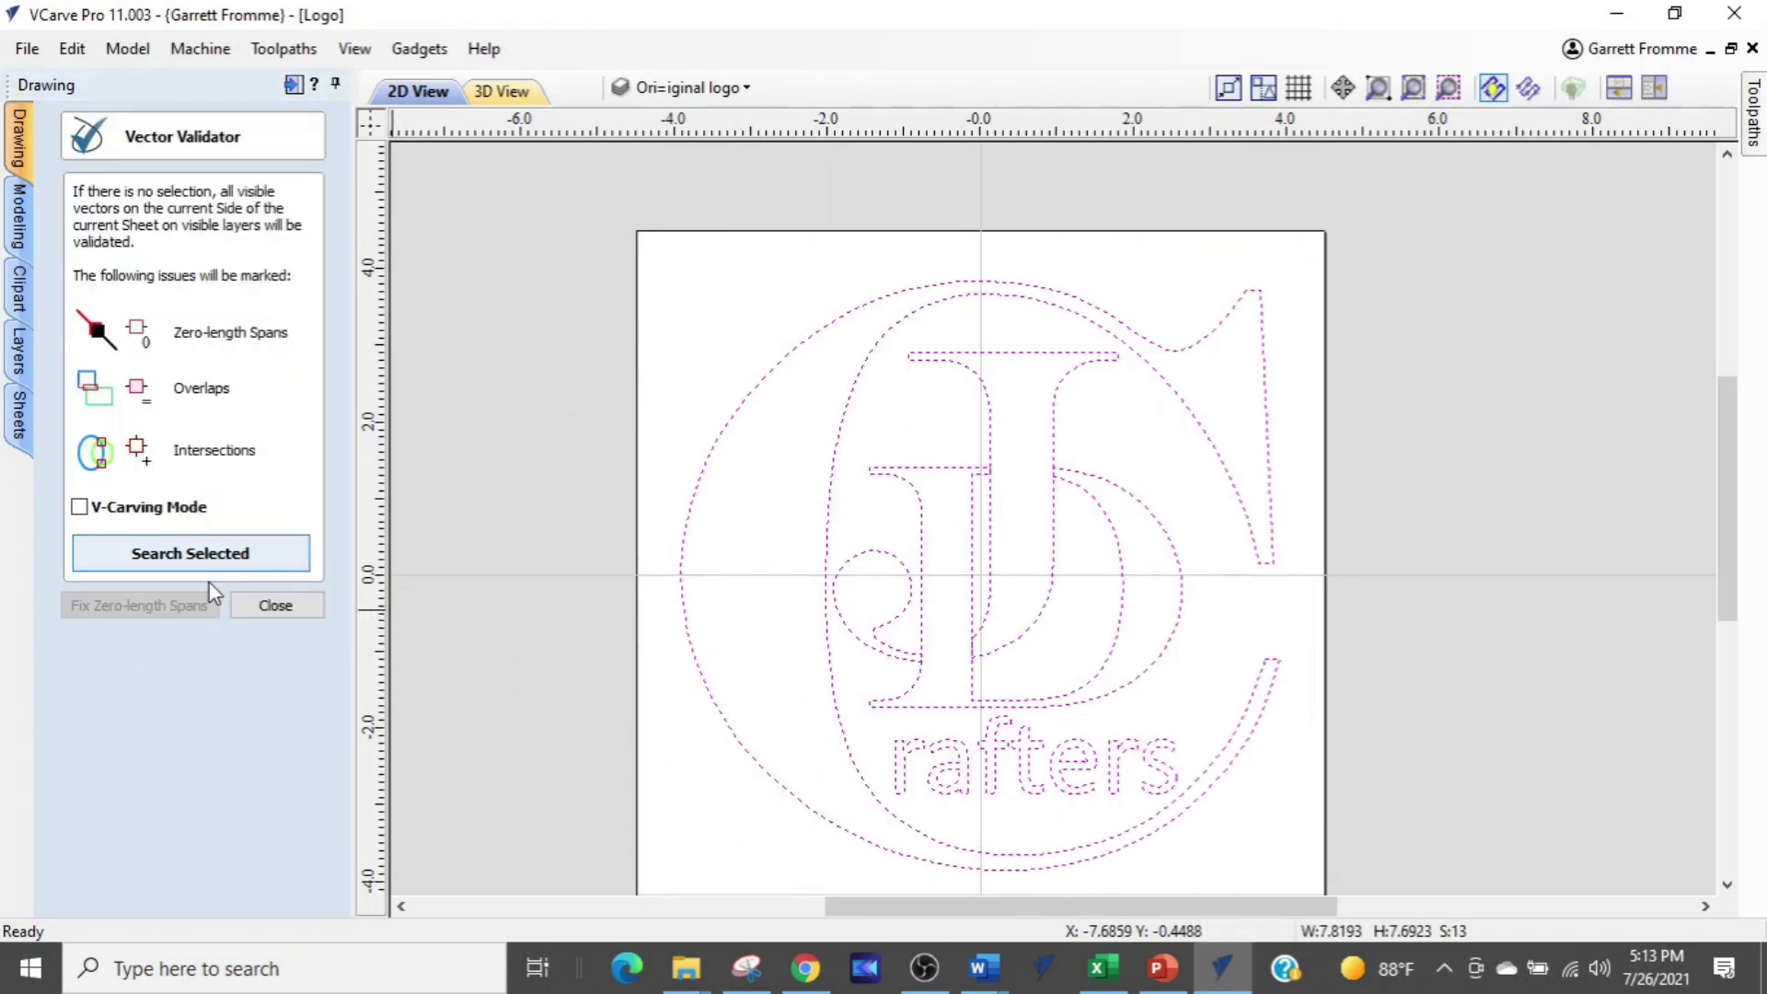
click(165, 555)
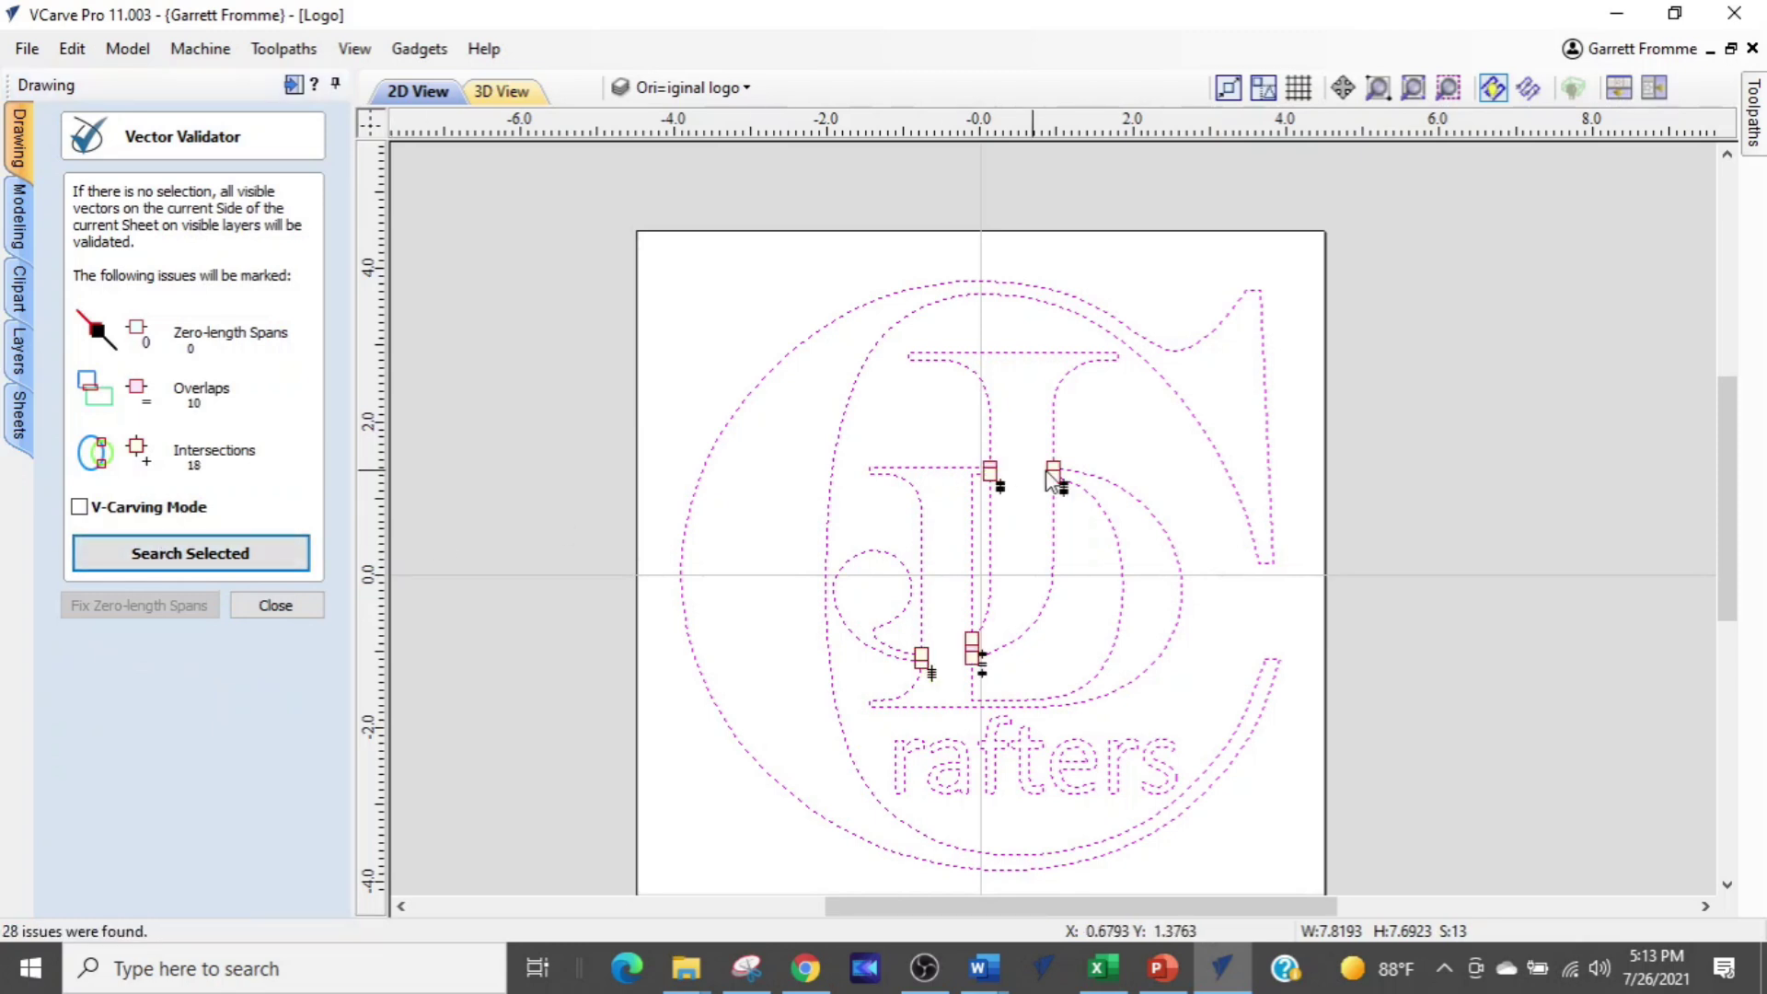
Inspect the overlaps and intersections marked at the J and D junctions, and close the Vector Validator
scroll(1036, 556, up, 4)
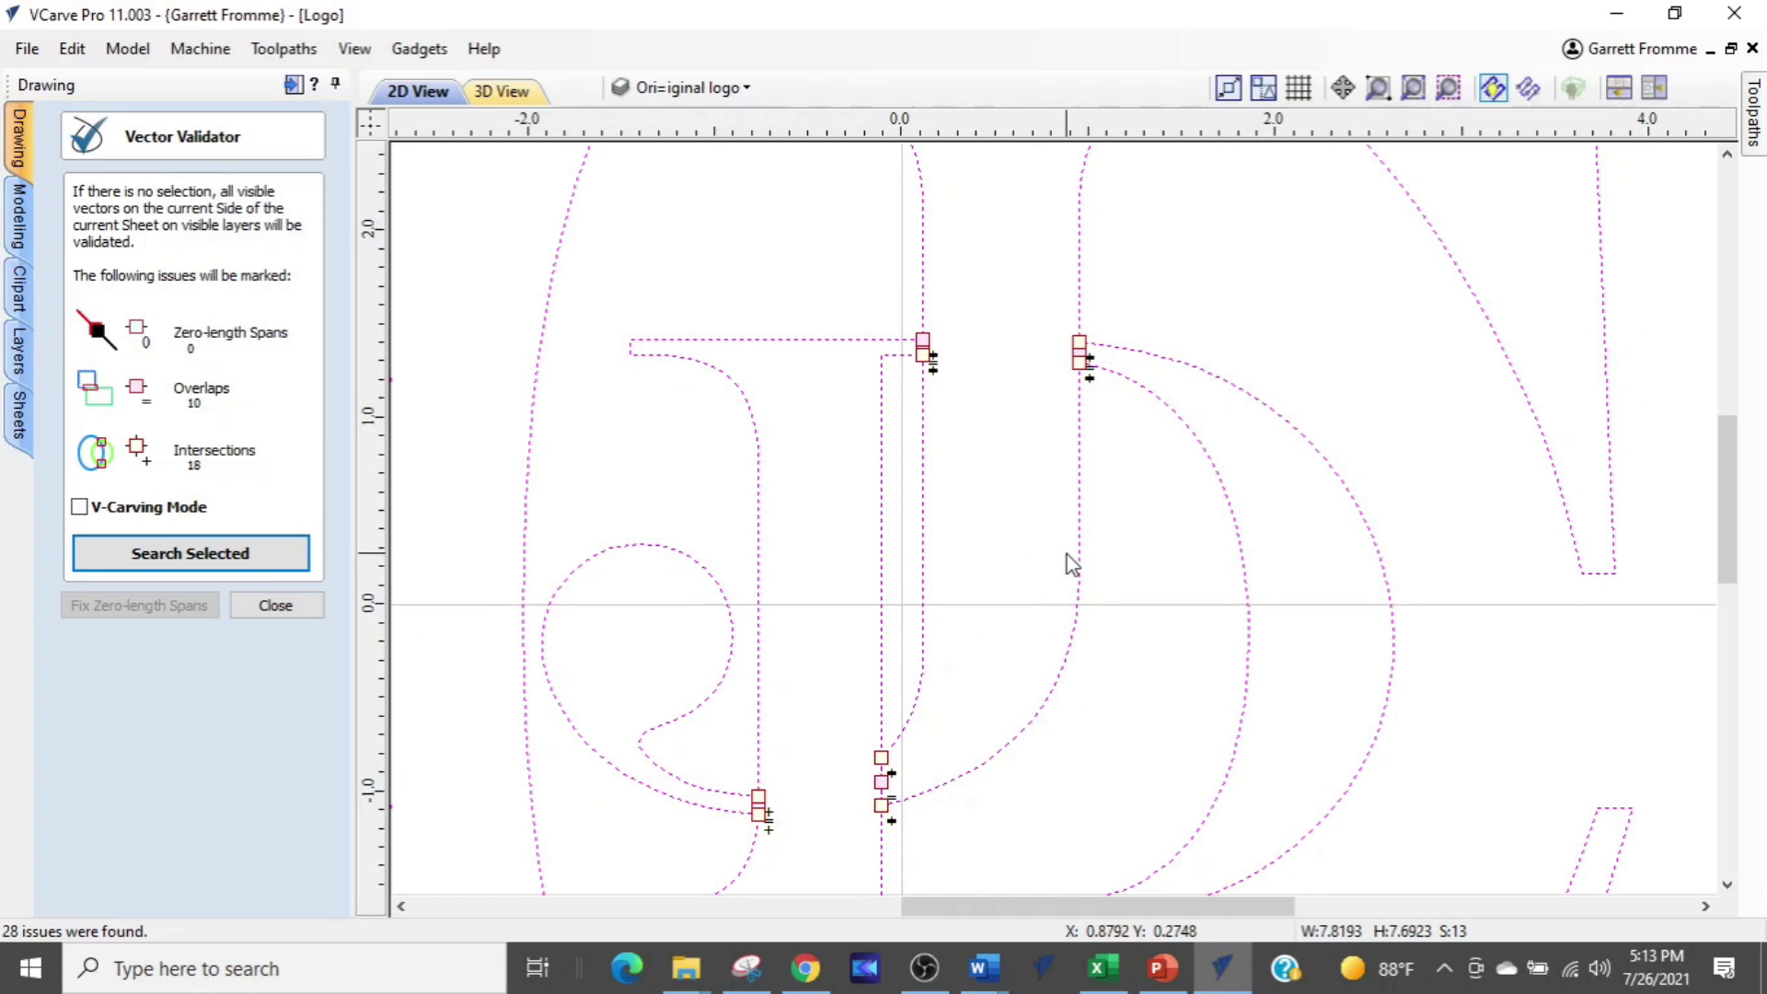
scroll(1018, 771, down, 2)
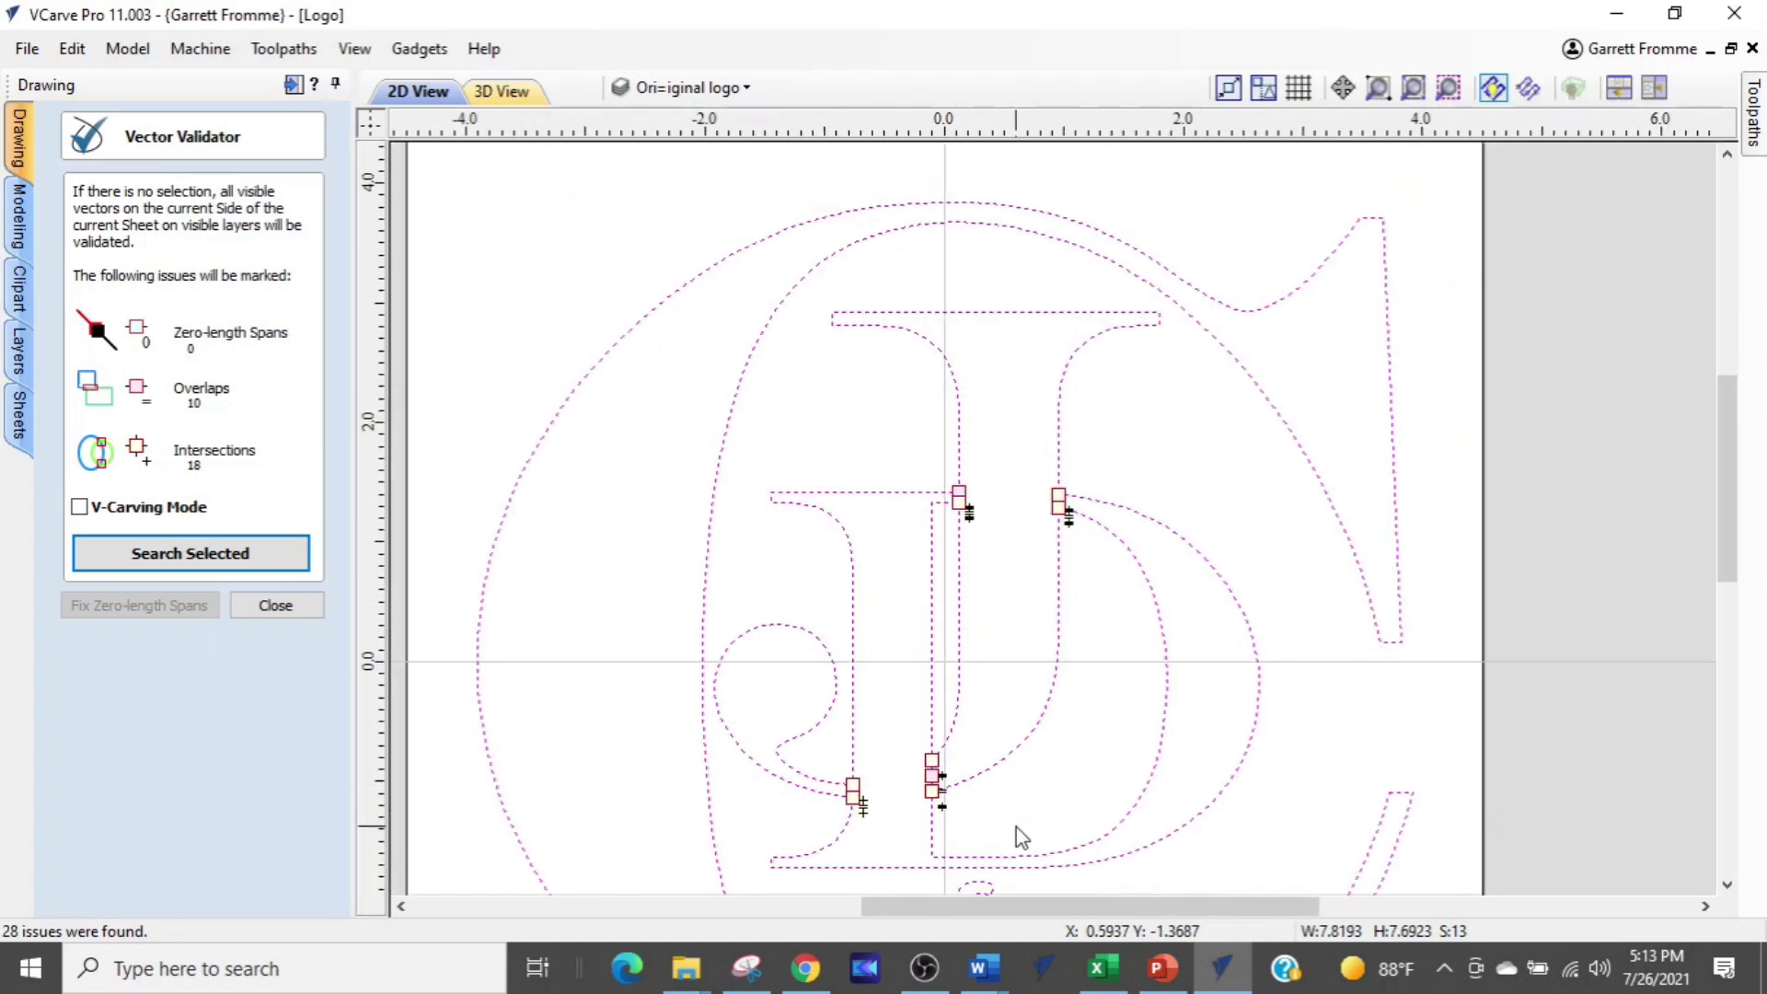
click(1182, 607)
click(1029, 438)
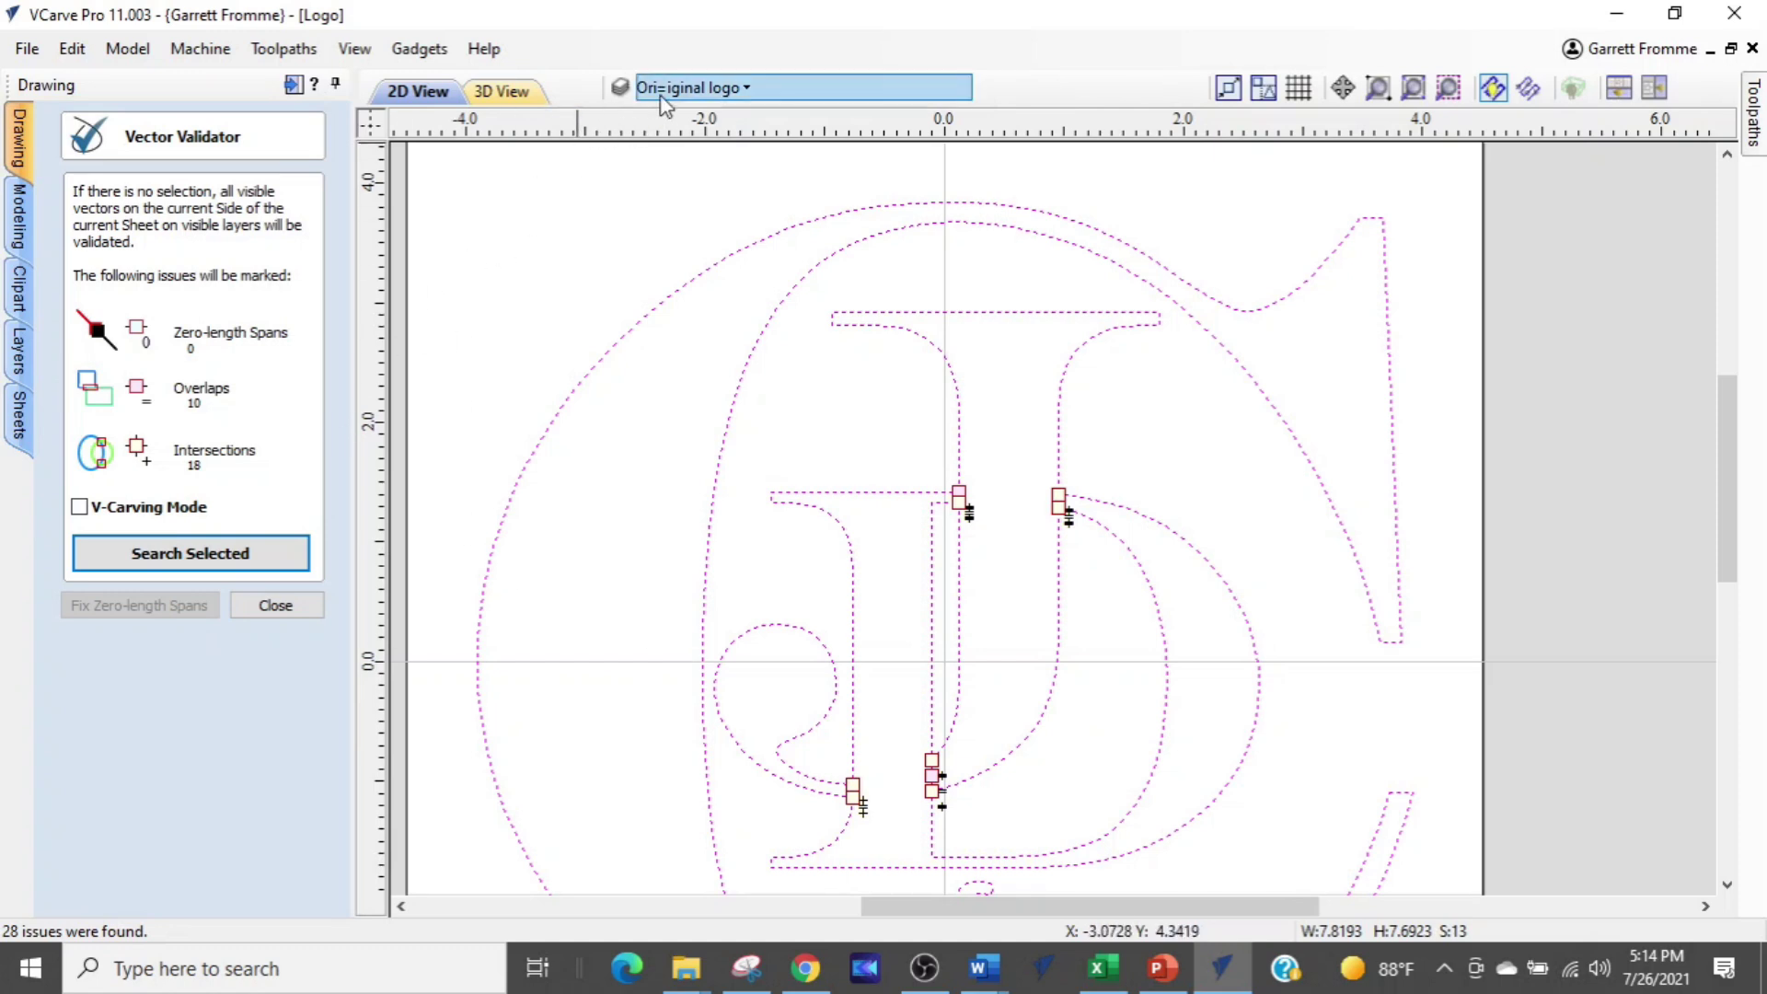
click(276, 604)
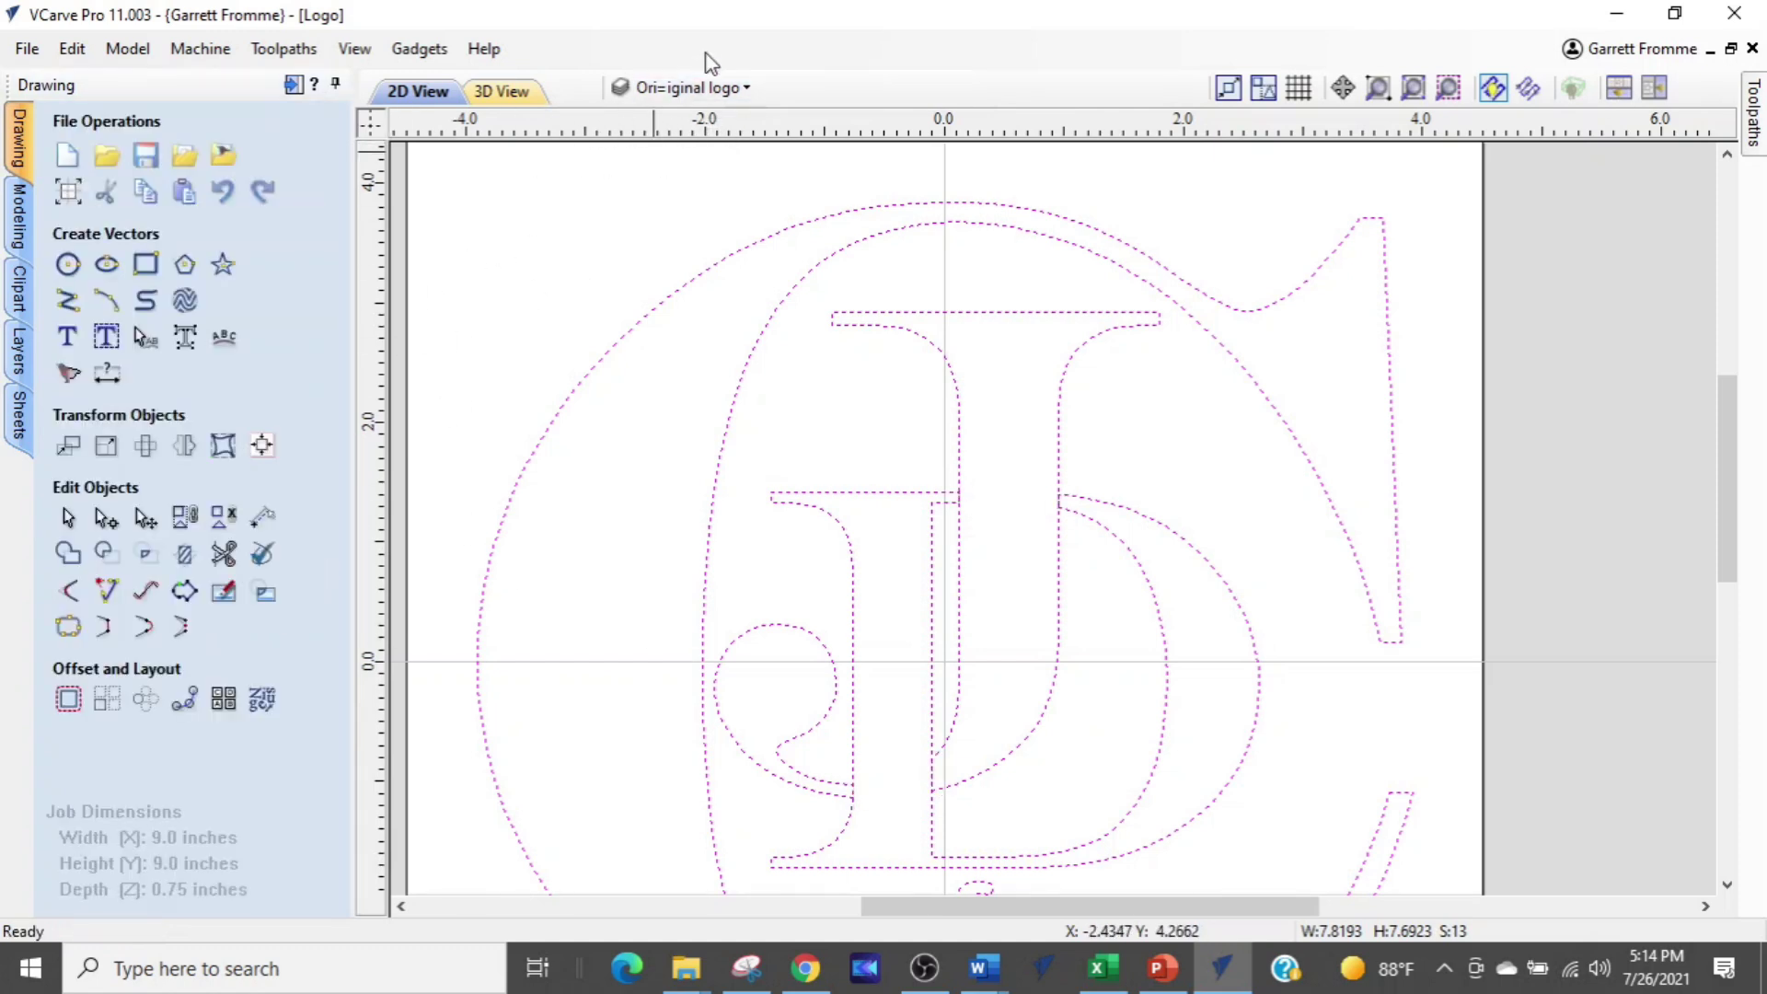
Hide the D, J and crafter layers, make Ori=iginal logo the active layer, and restore its deleted logo vectors
click(686, 89)
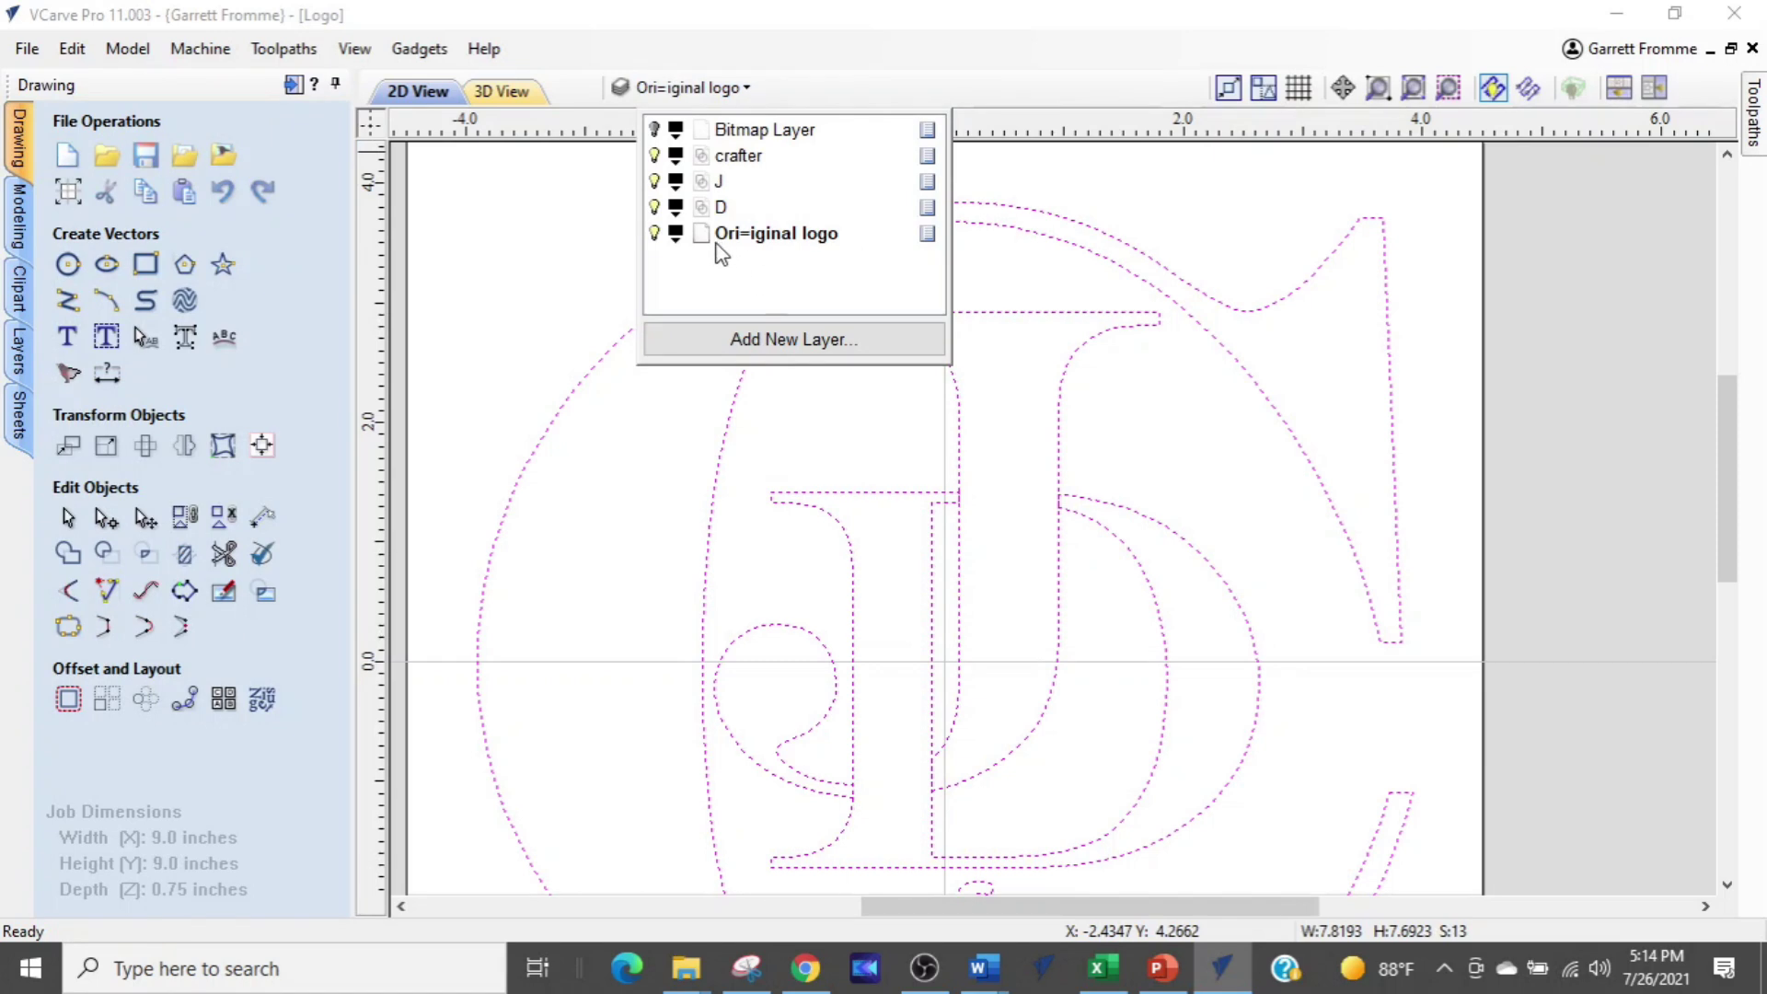
click(654, 206)
click(655, 180)
click(654, 155)
double_click(732, 233)
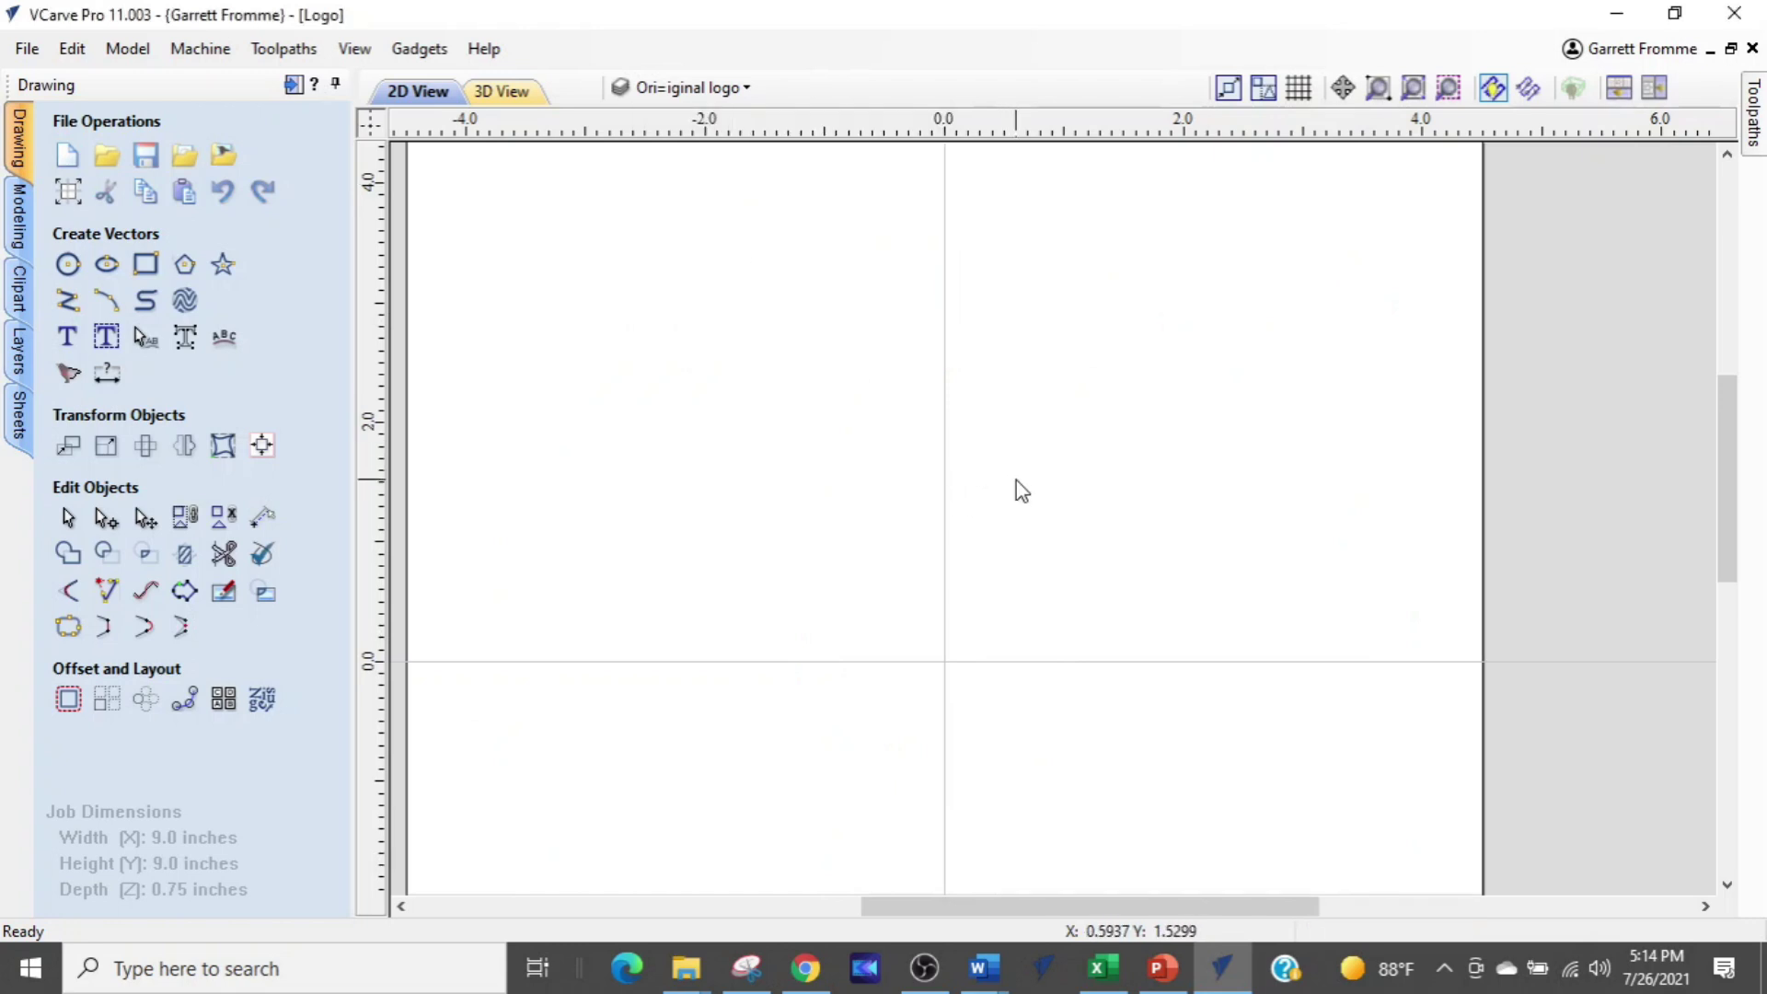
scroll(1017, 489, down, 3)
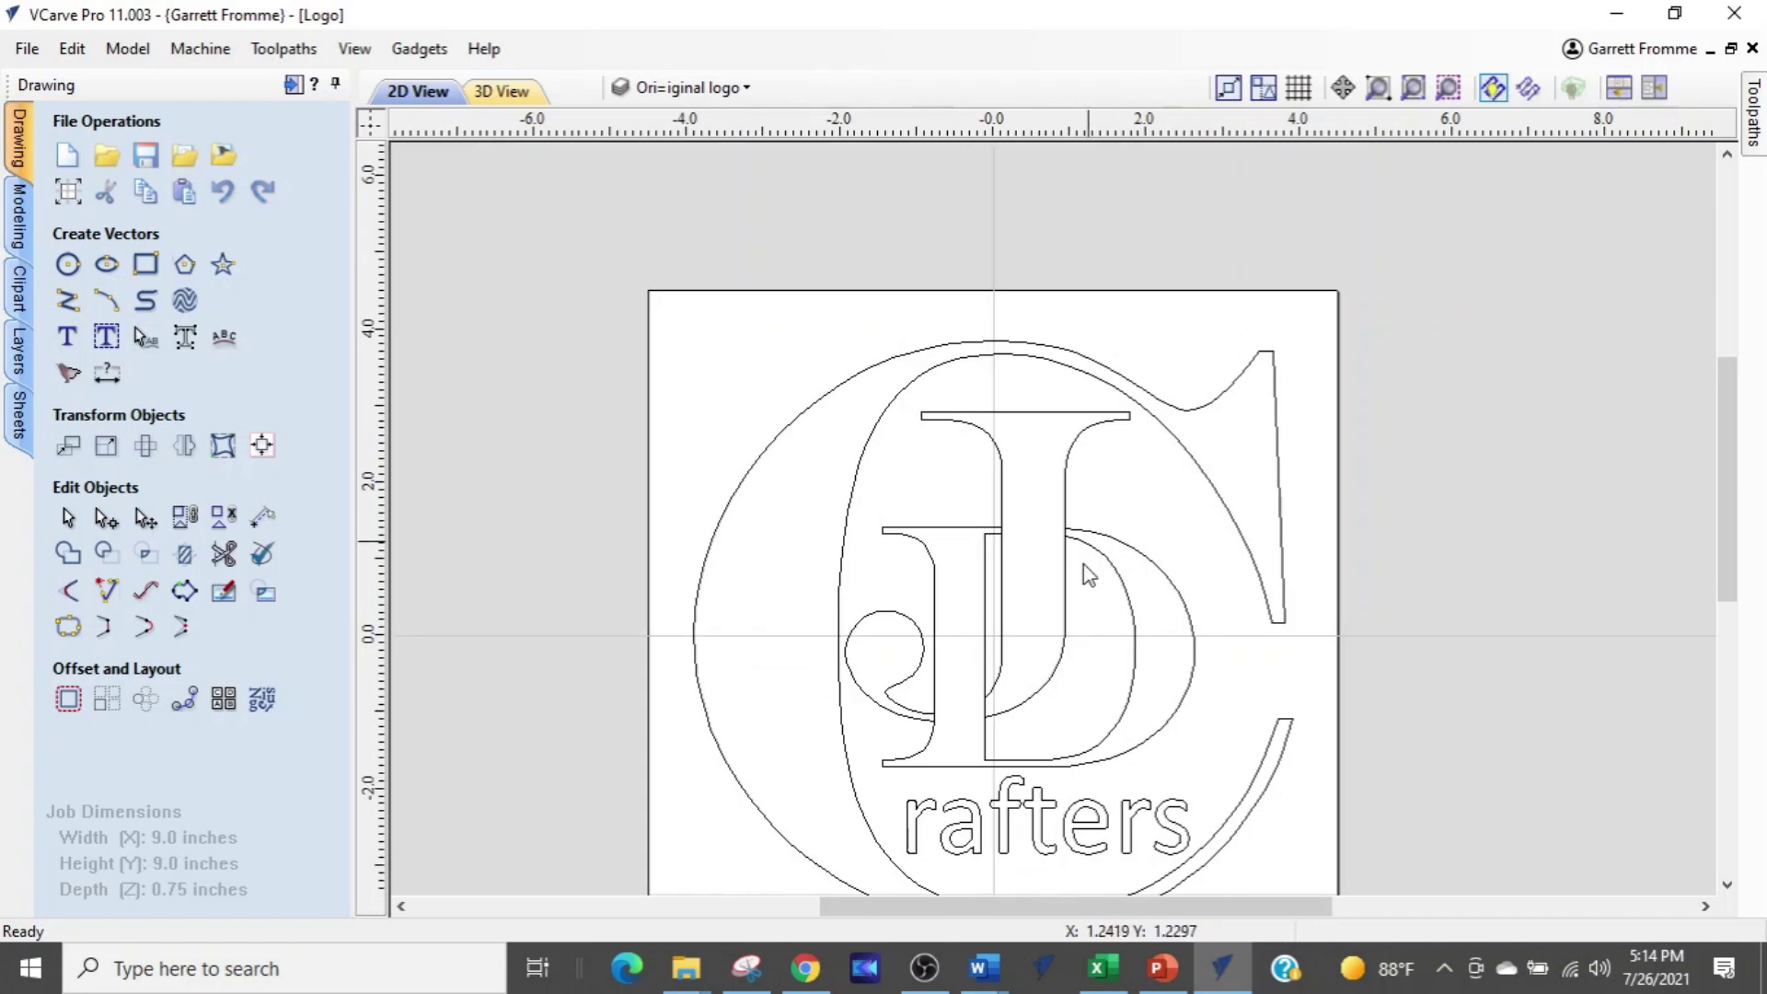
Select the D's inner outline and its outer outline in turn to examine the vectors of the original logo
click(1110, 638)
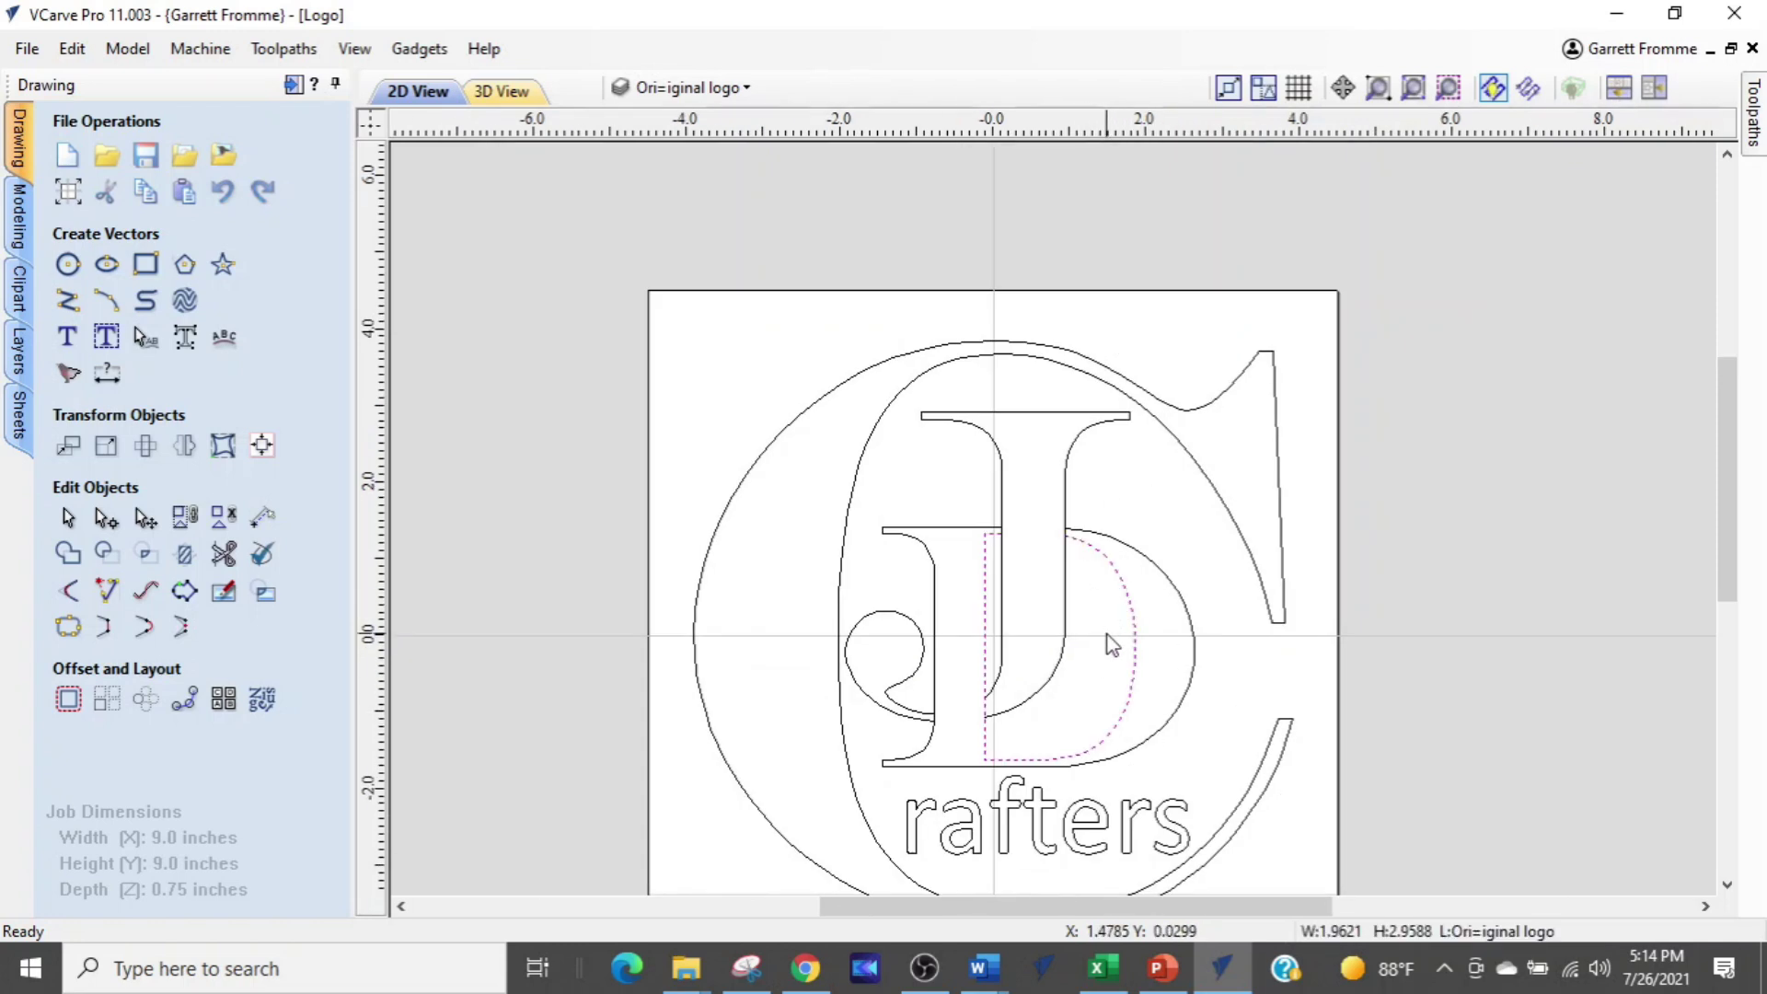
scroll(1110, 633, up, 2)
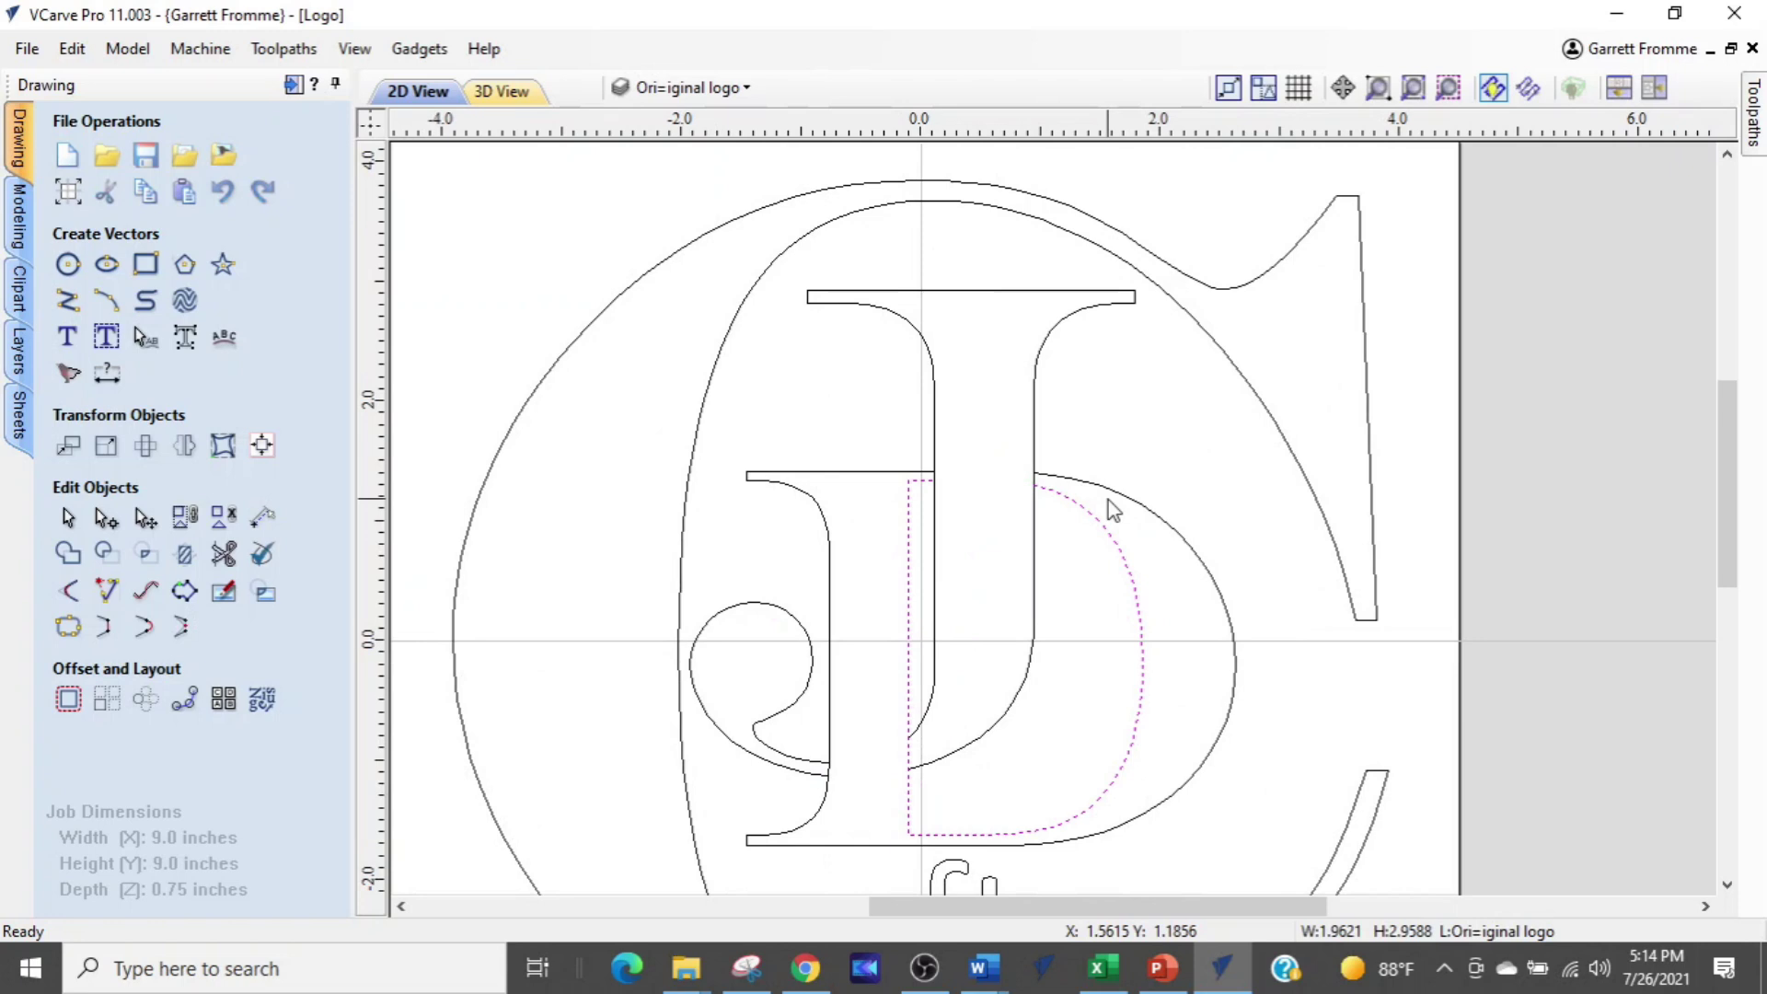
click(1131, 496)
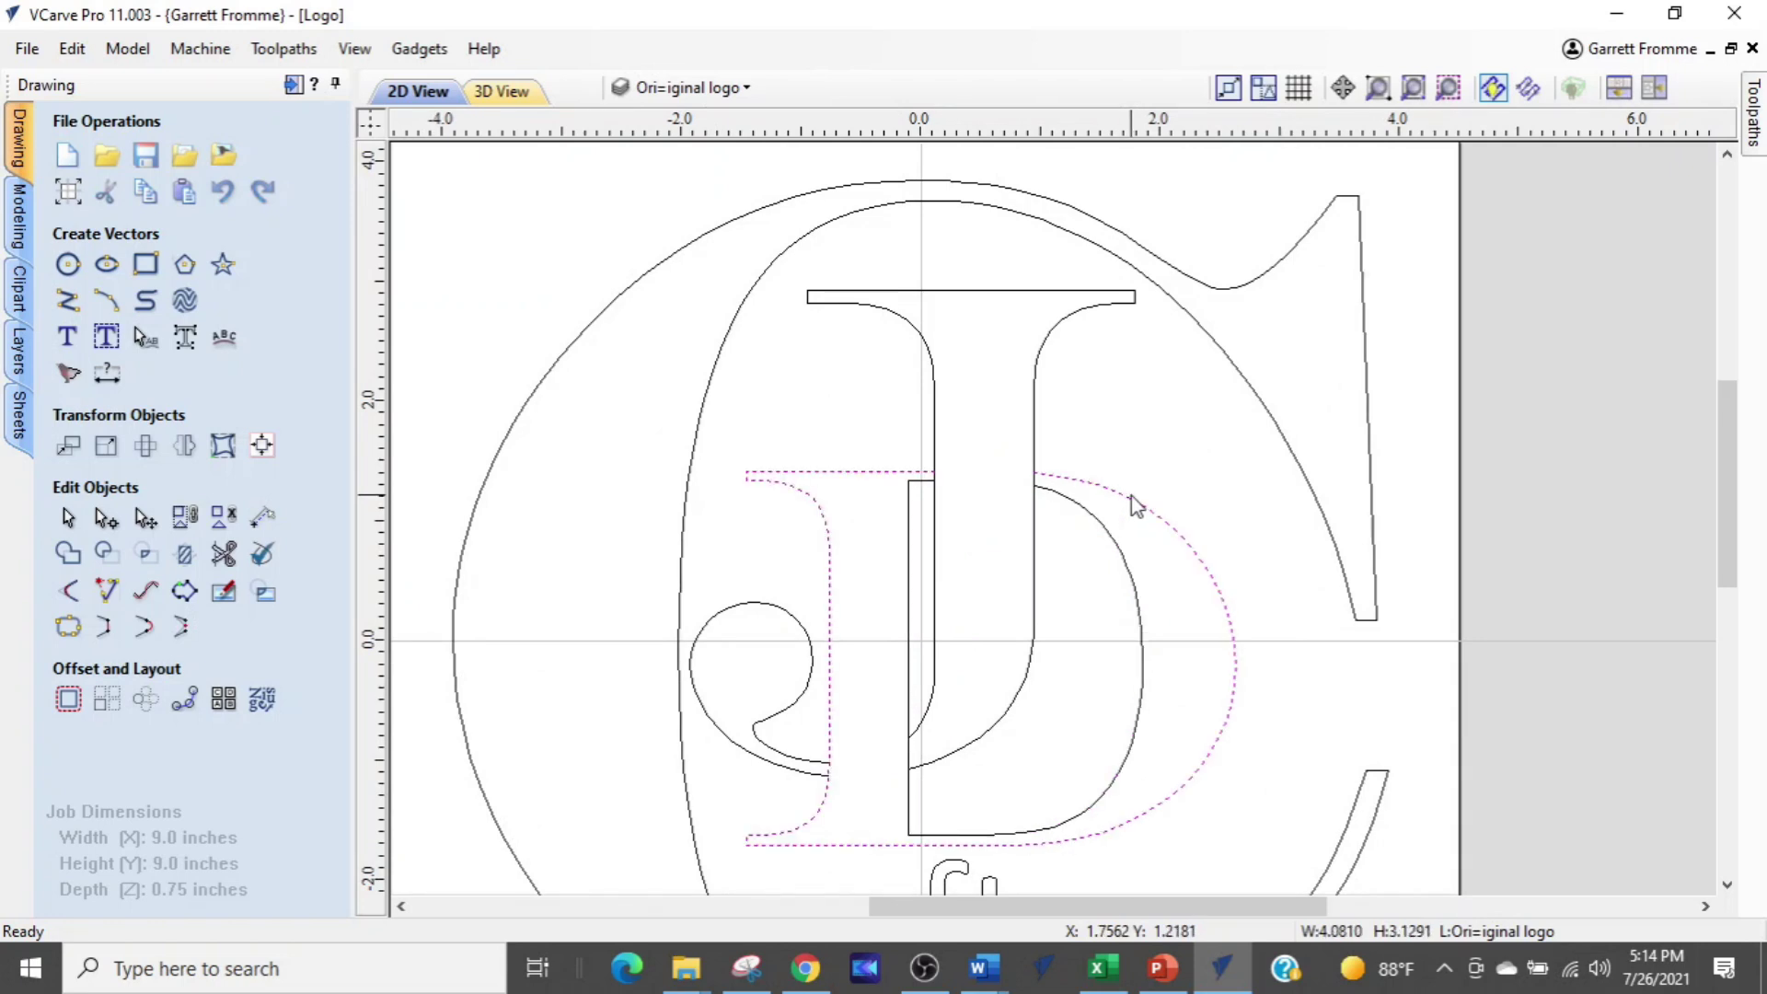
scroll(1062, 677, down, 2)
middle_drag(1130, 648, 1161, 539)
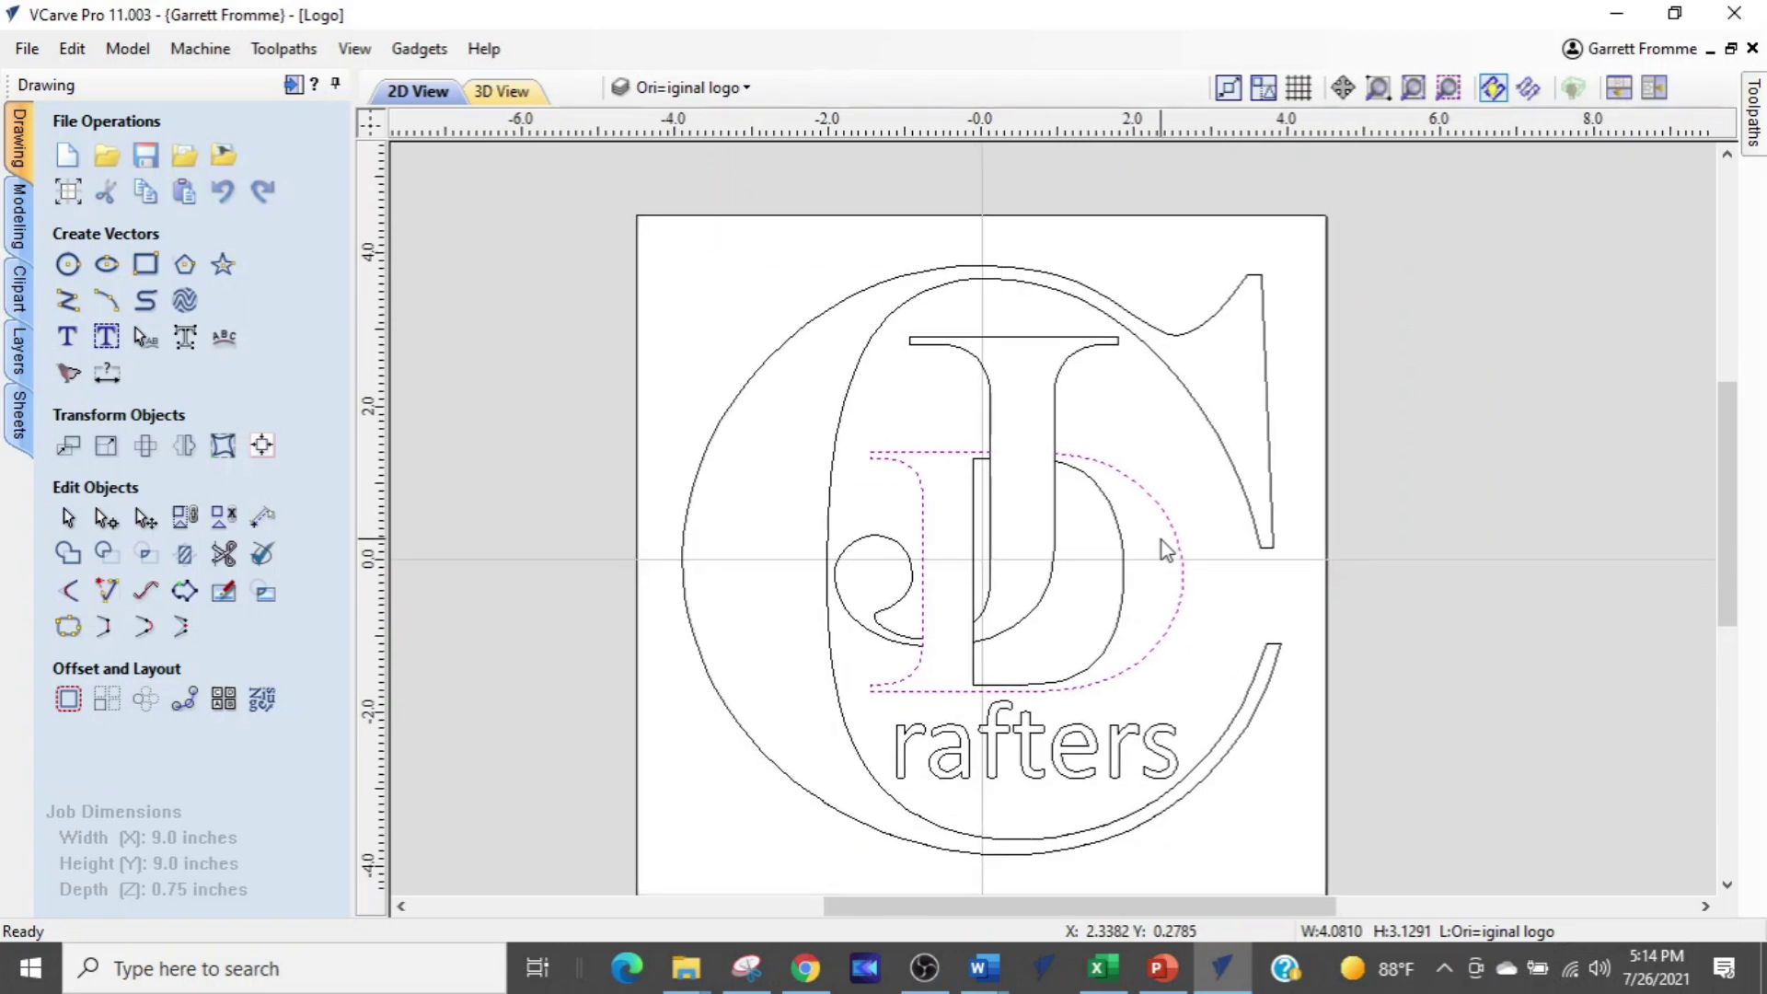